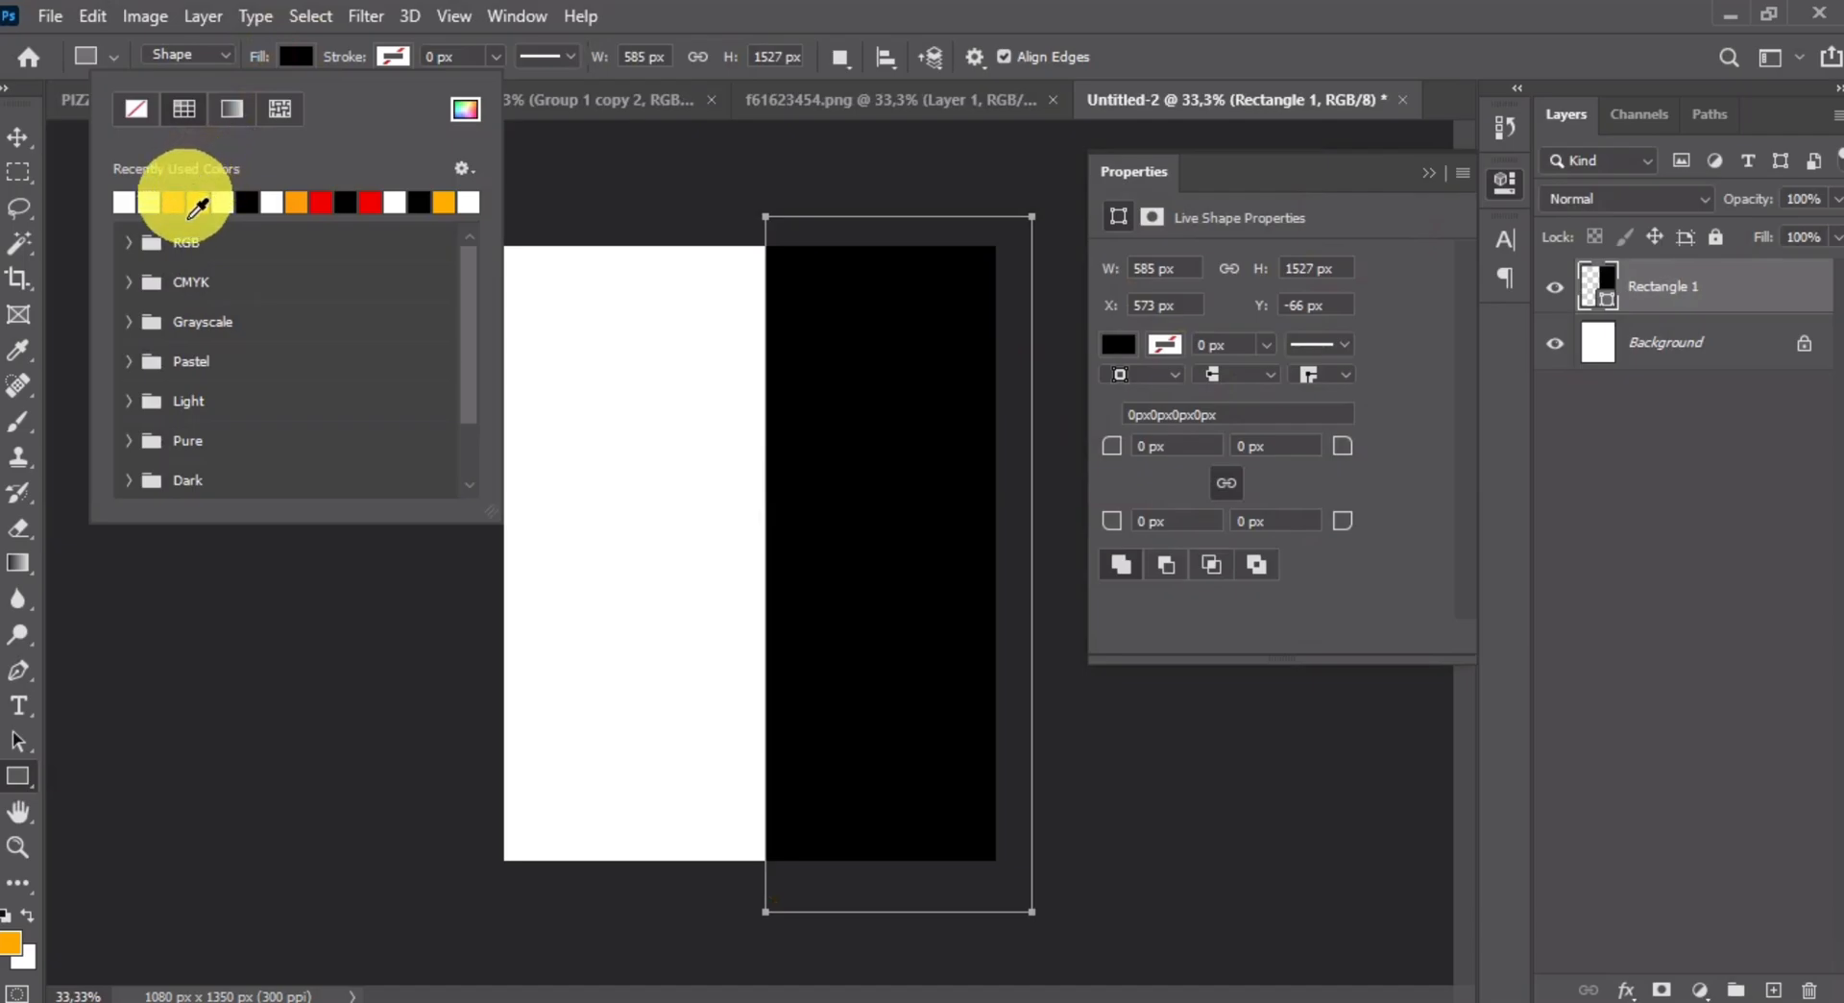
- Set the black rectangle's fill colour to ff9c00 and dismiss its shape properties
left_click(493, 40)
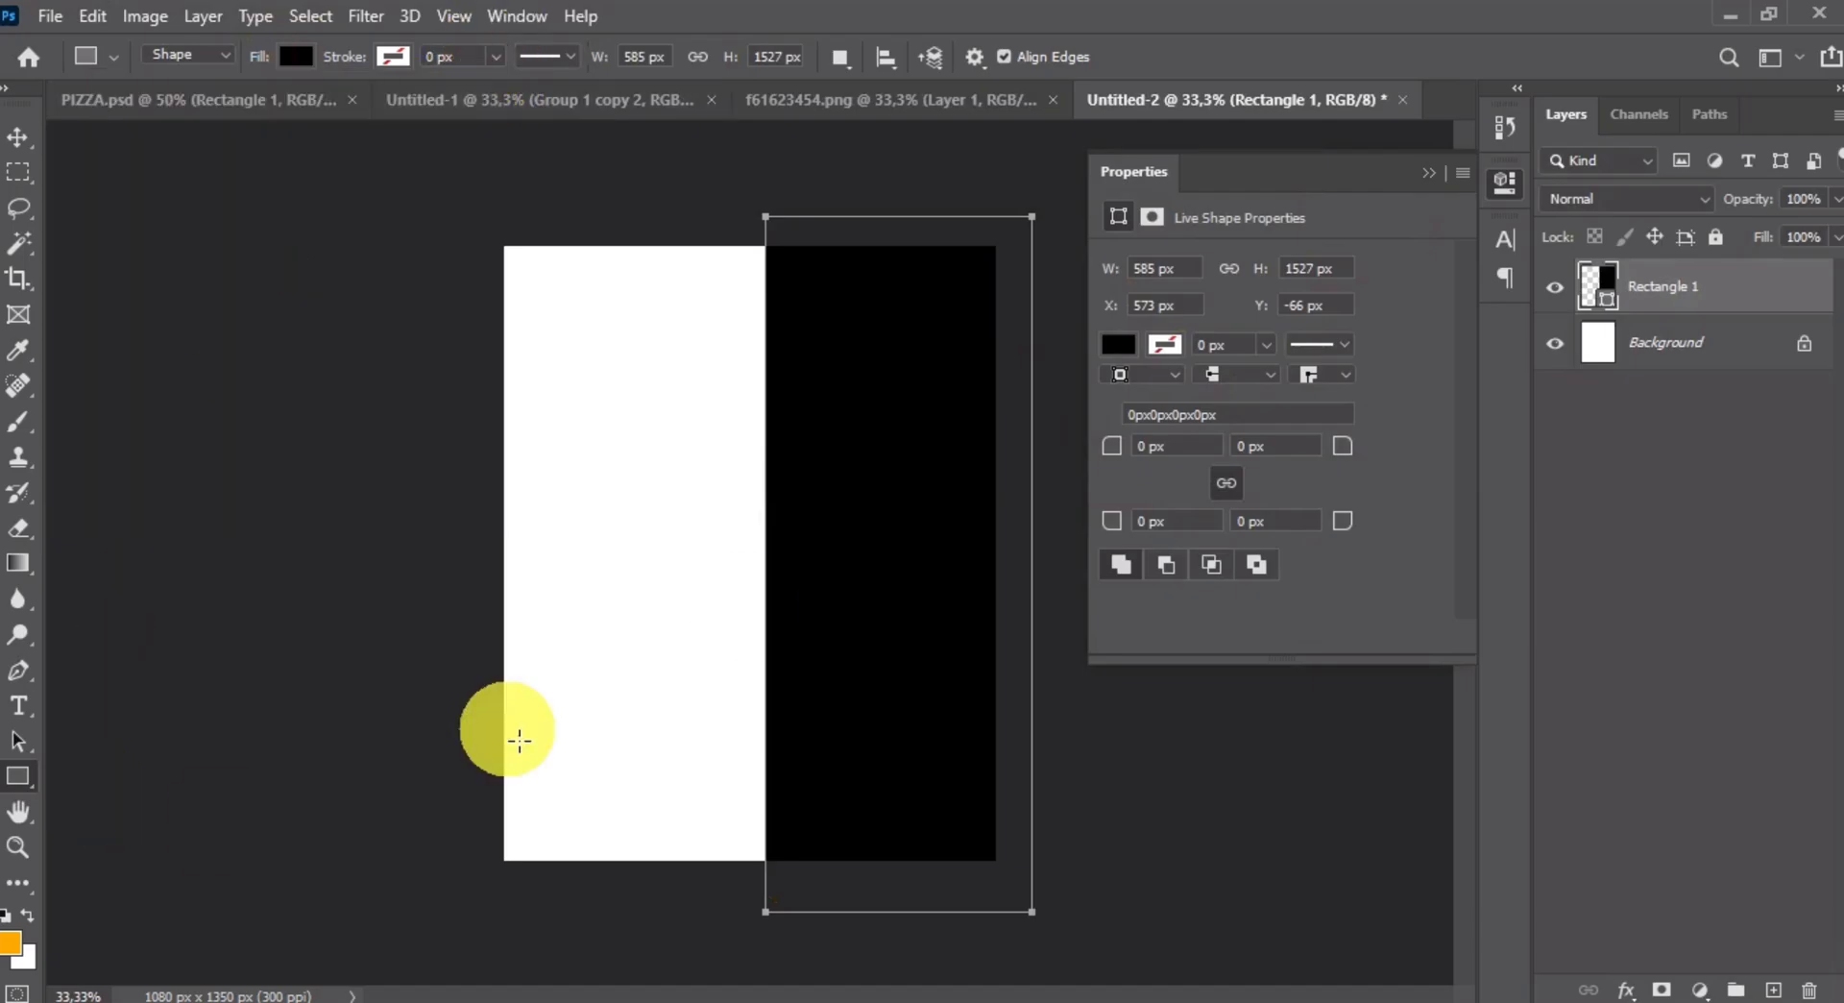
double_click(1576, 297)
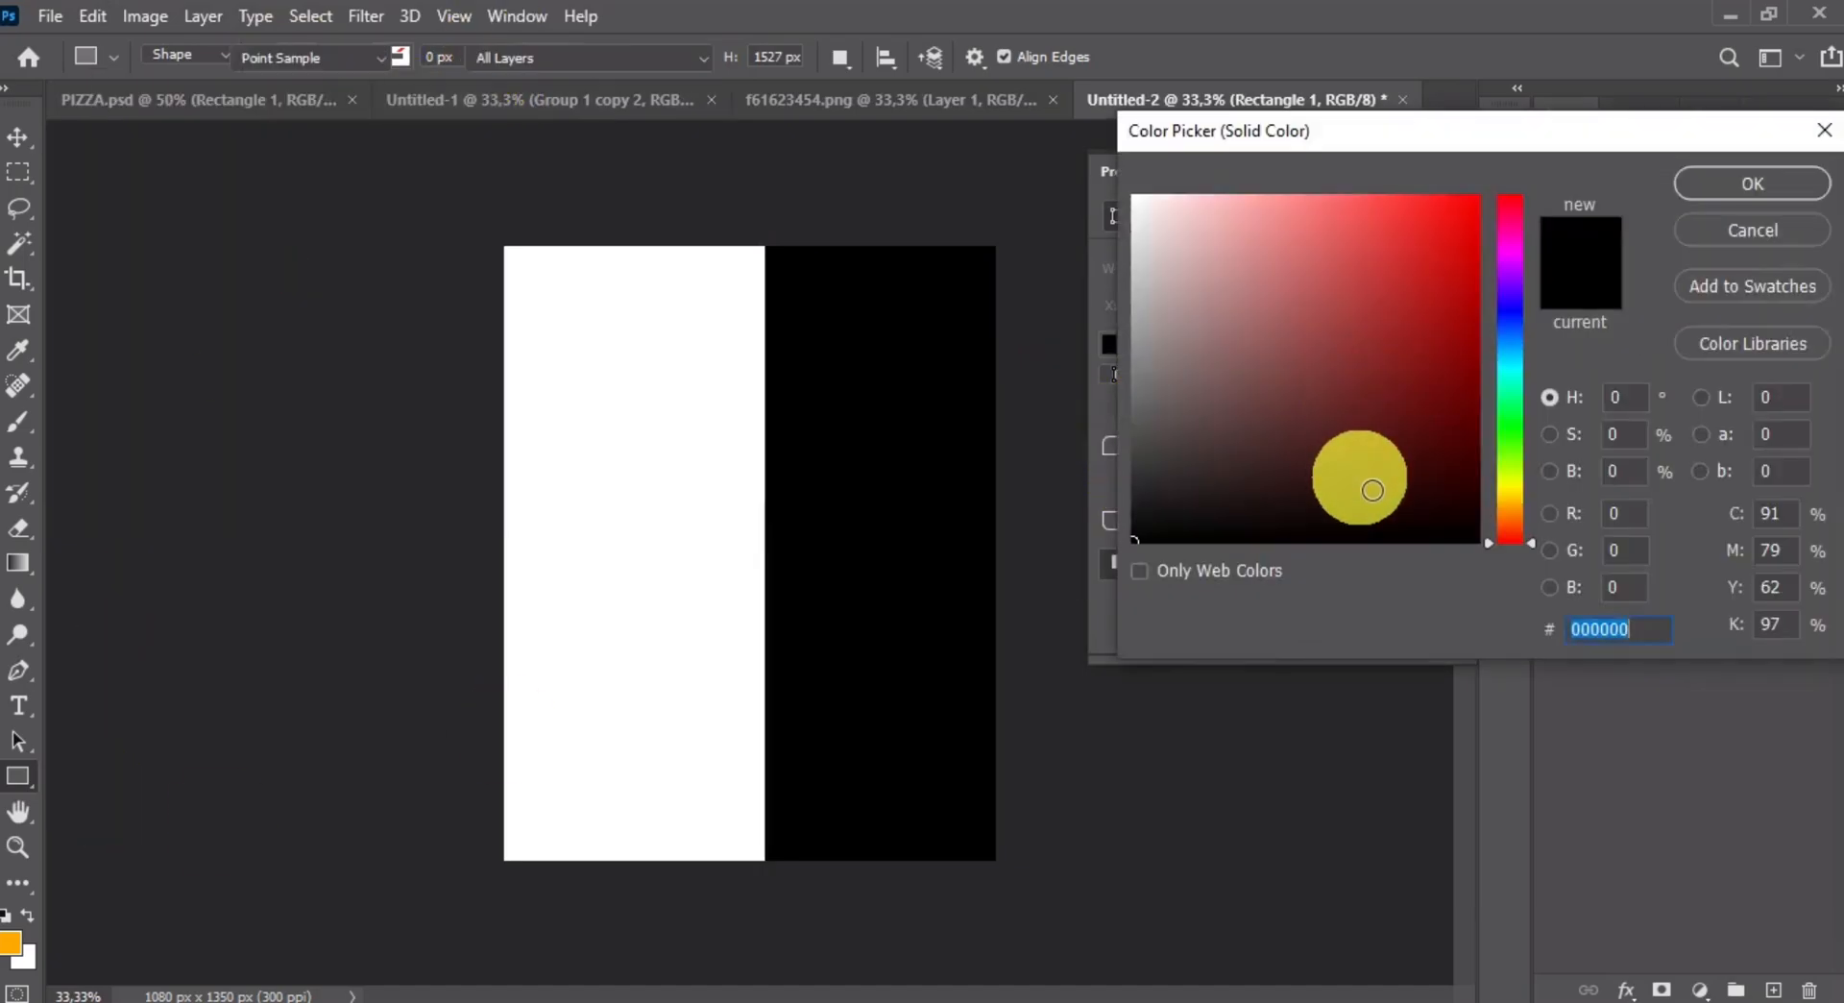
type("ff9c00")
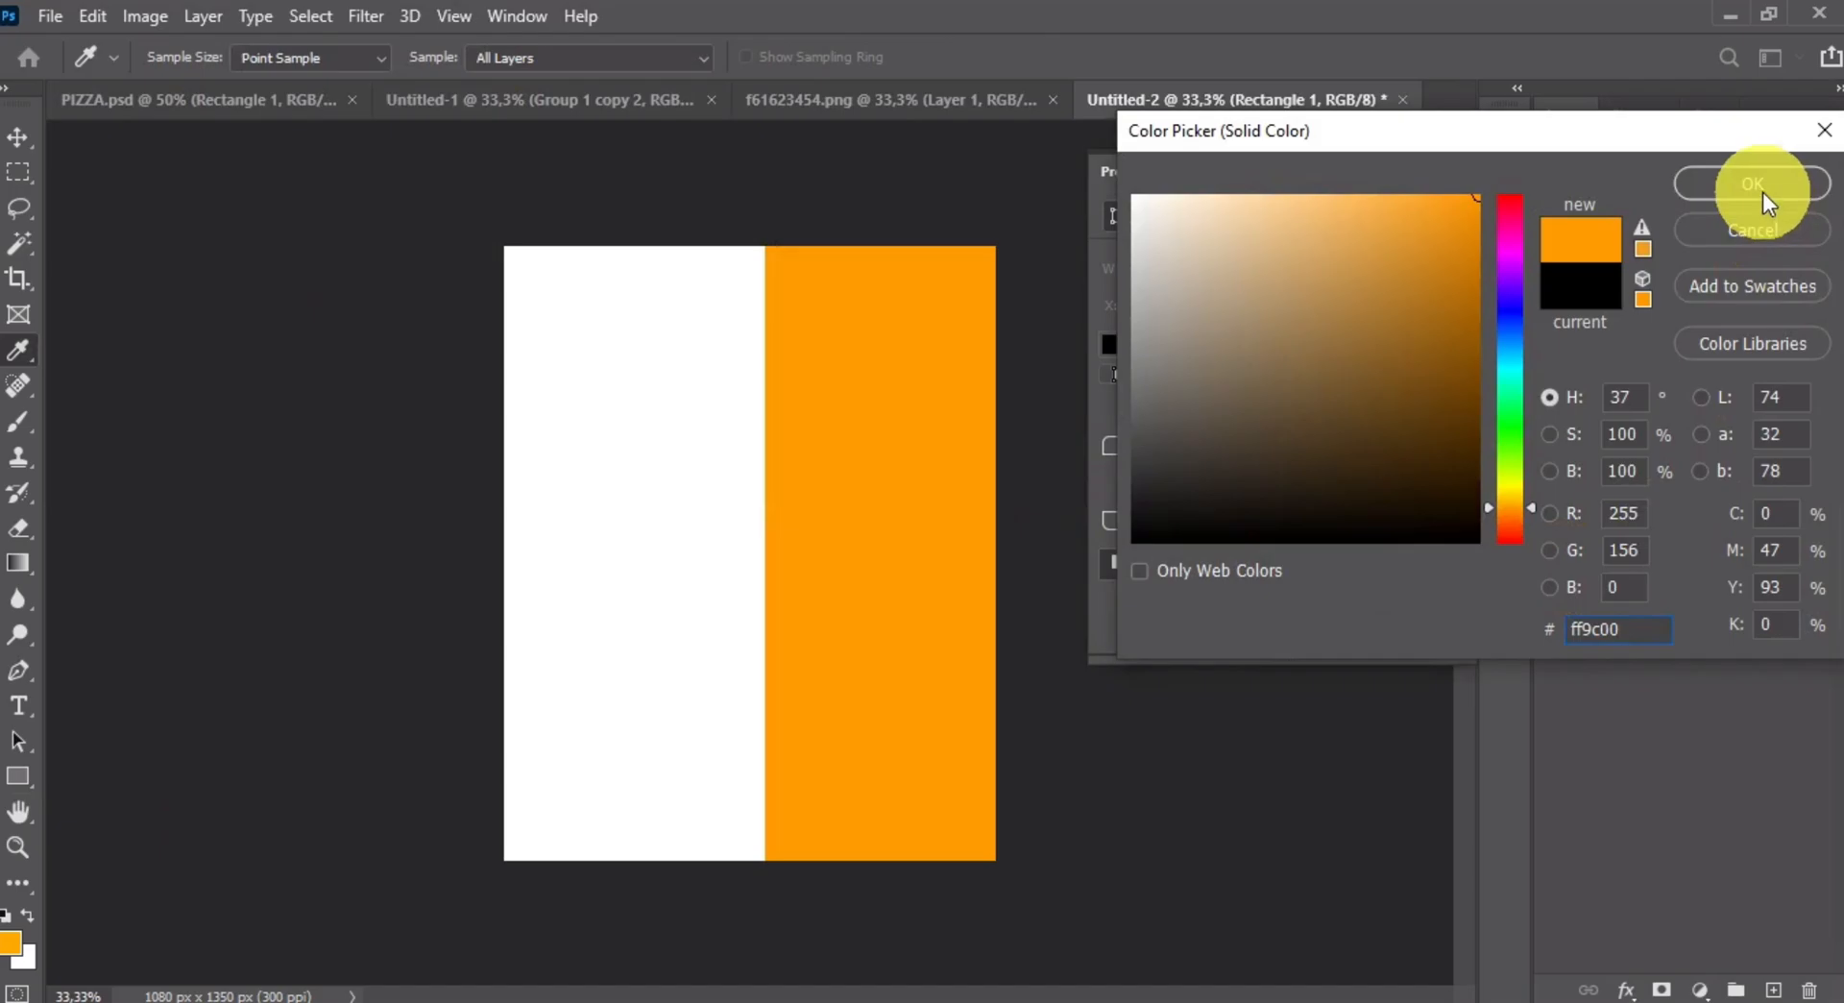
left_click(1759, 187)
left_click(1383, 250)
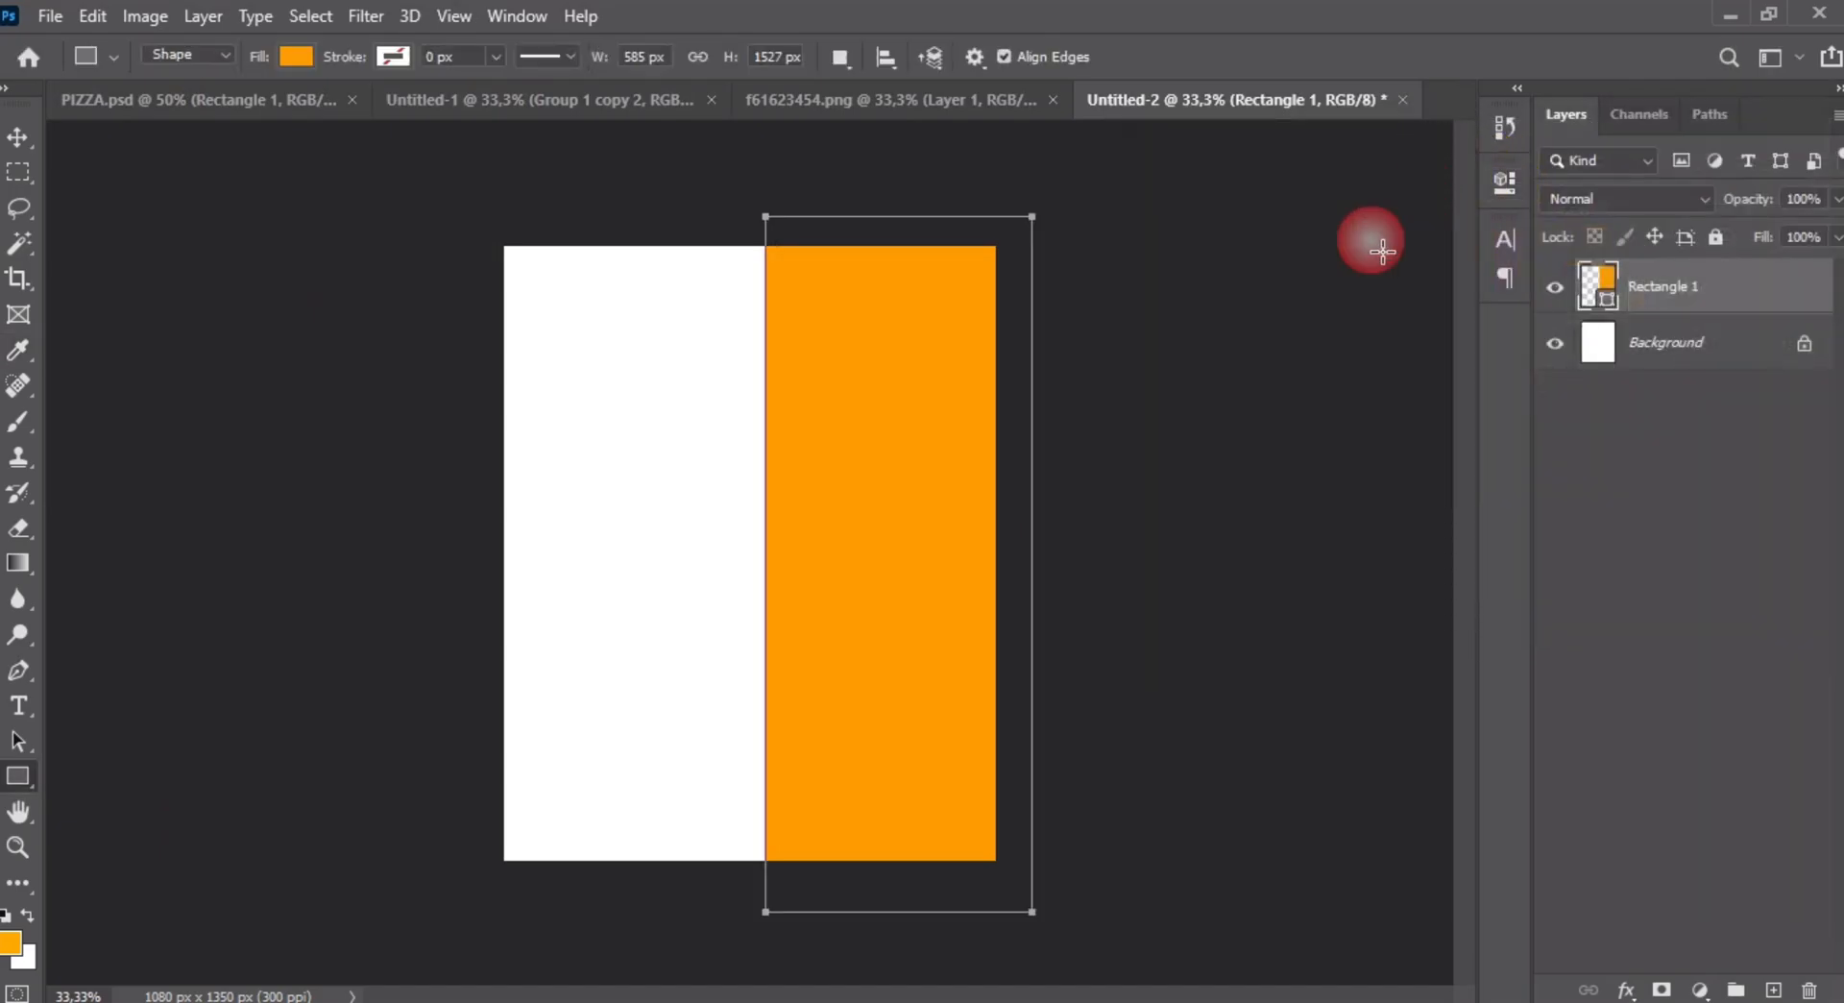
- Duplicate the orange rectangle onto the canvas's left half and set the copy's fill colour to ff0000
left_click(18, 137)
left_click_drag(864, 670, 644, 661)
double_click(1593, 280)
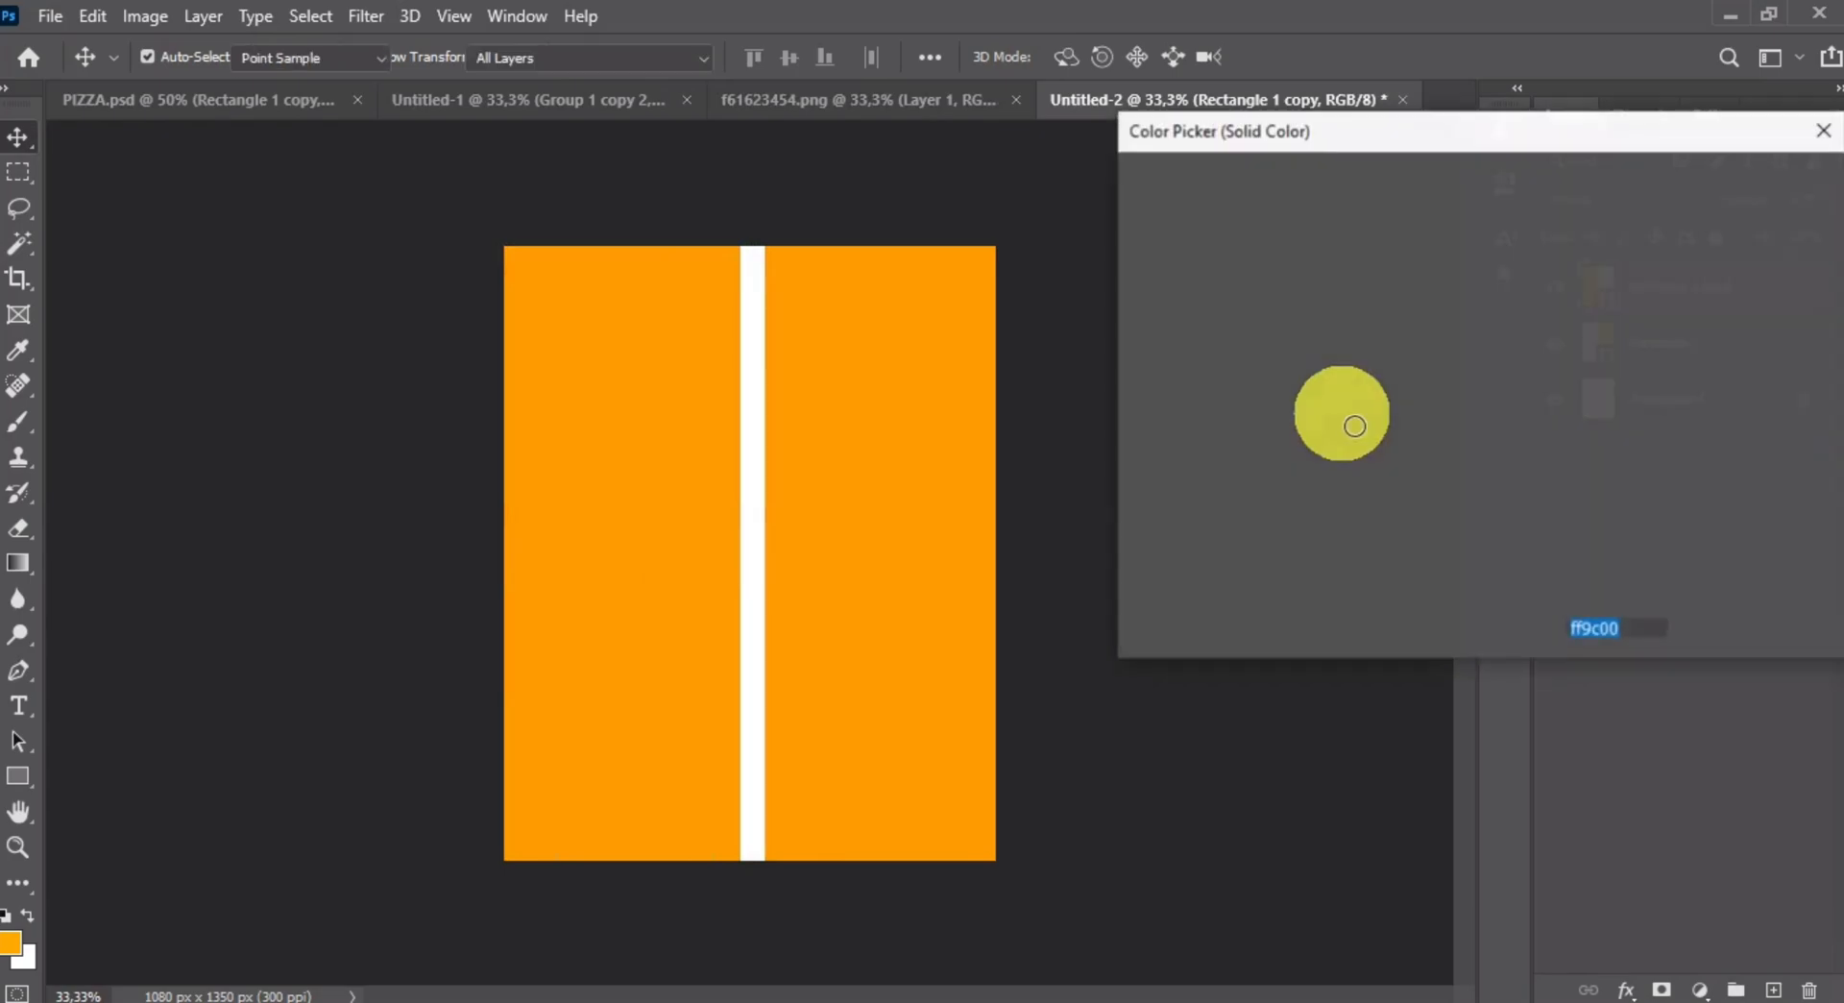
type("ff0000")
left_click(1714, 192)
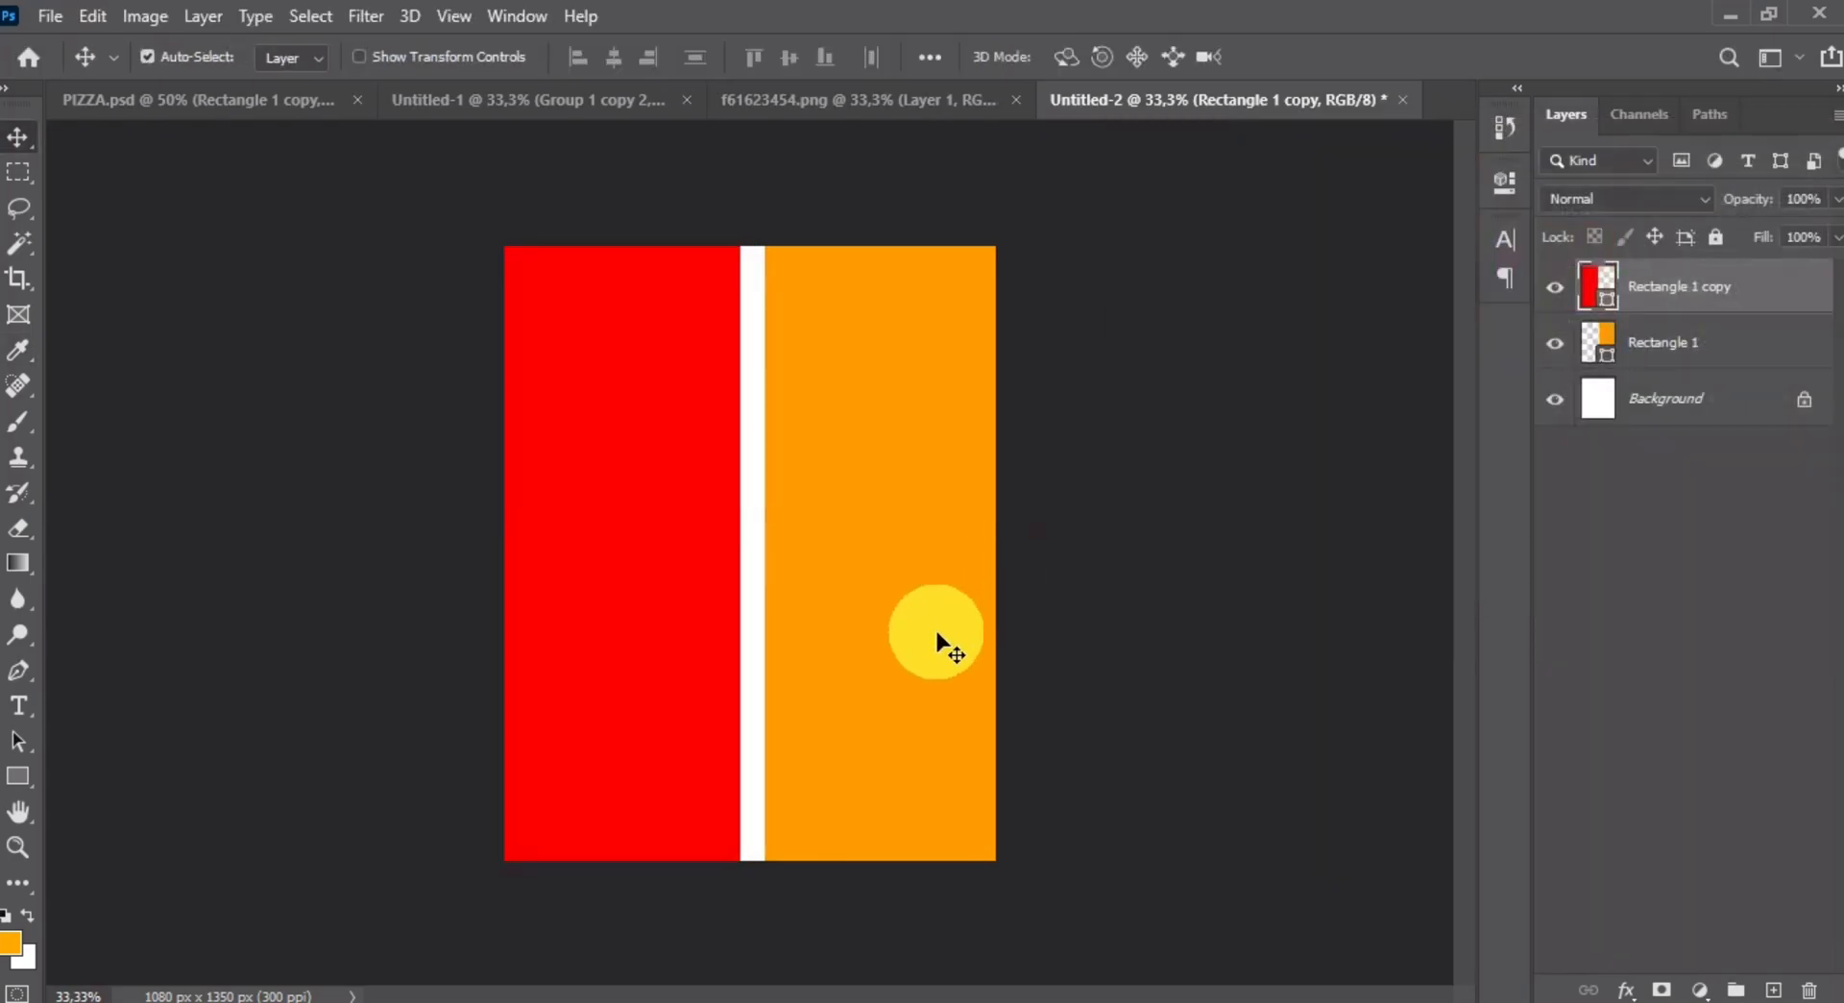
- Shift the orange rectangle slightly right and move the red rectangle against its left edge, closing the white gap between them
left_click_drag(936, 639, 954, 644)
left_click(694, 629)
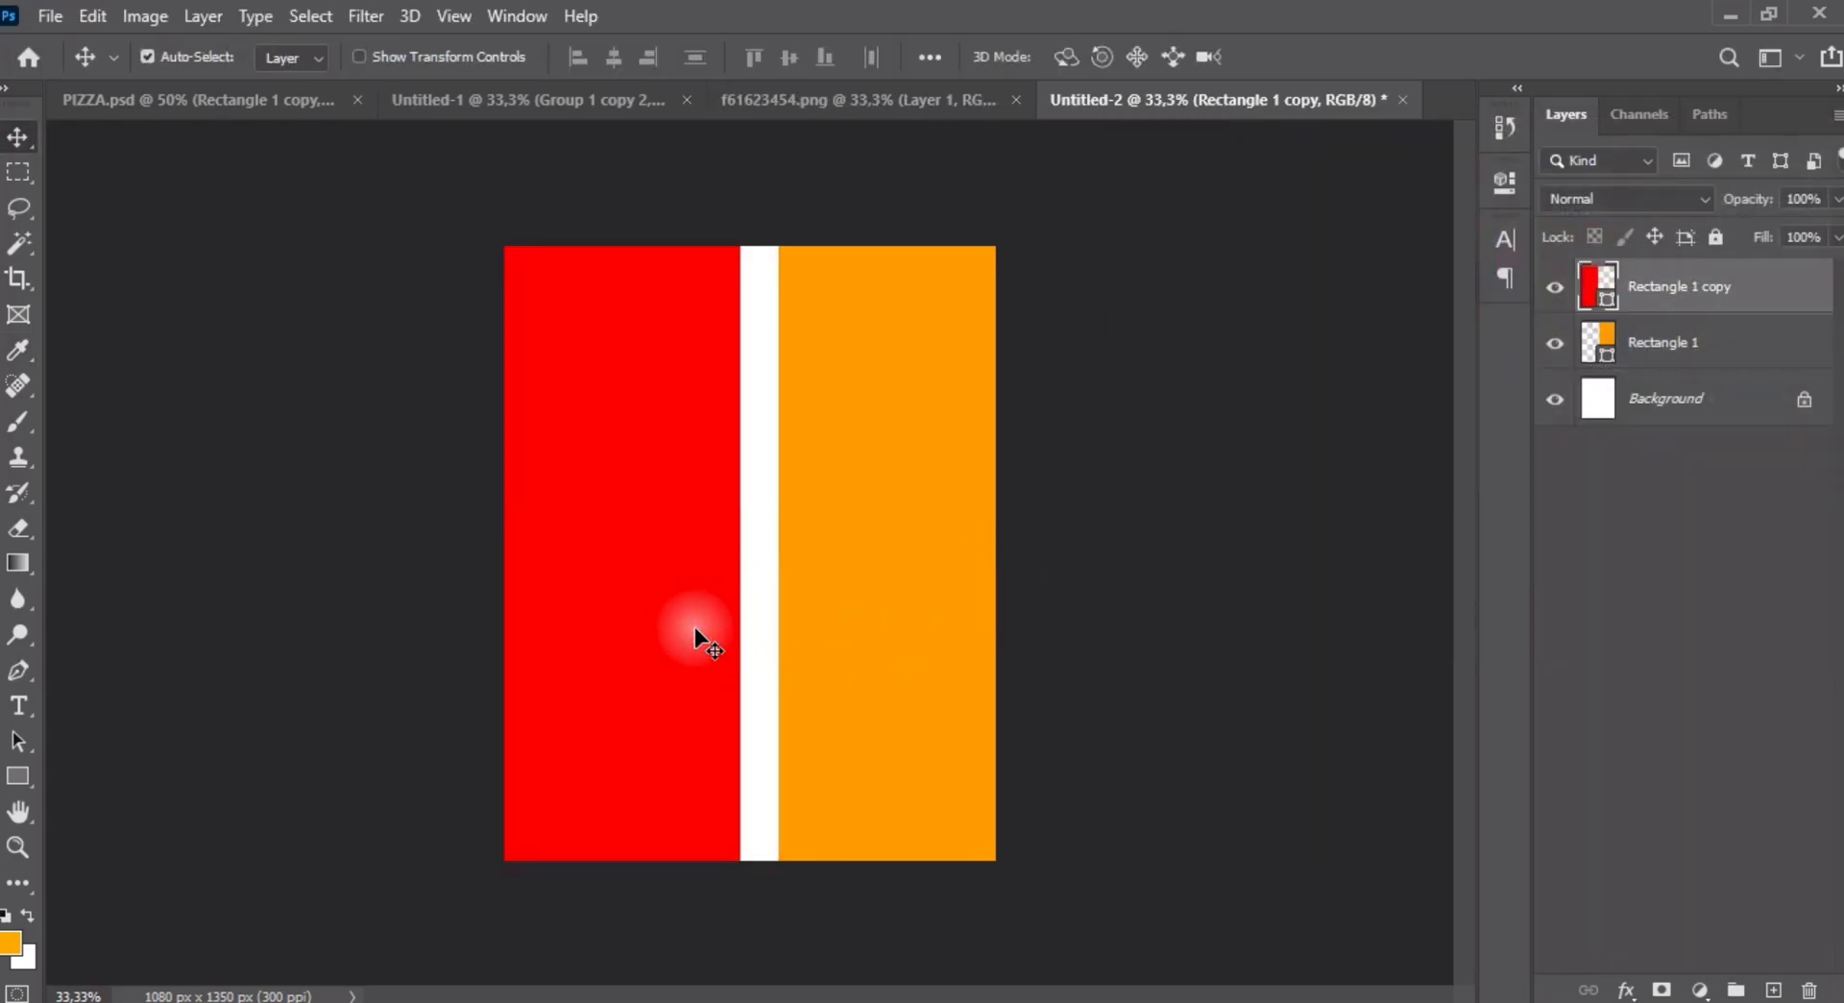
left_click_drag(693, 629, 732, 633)
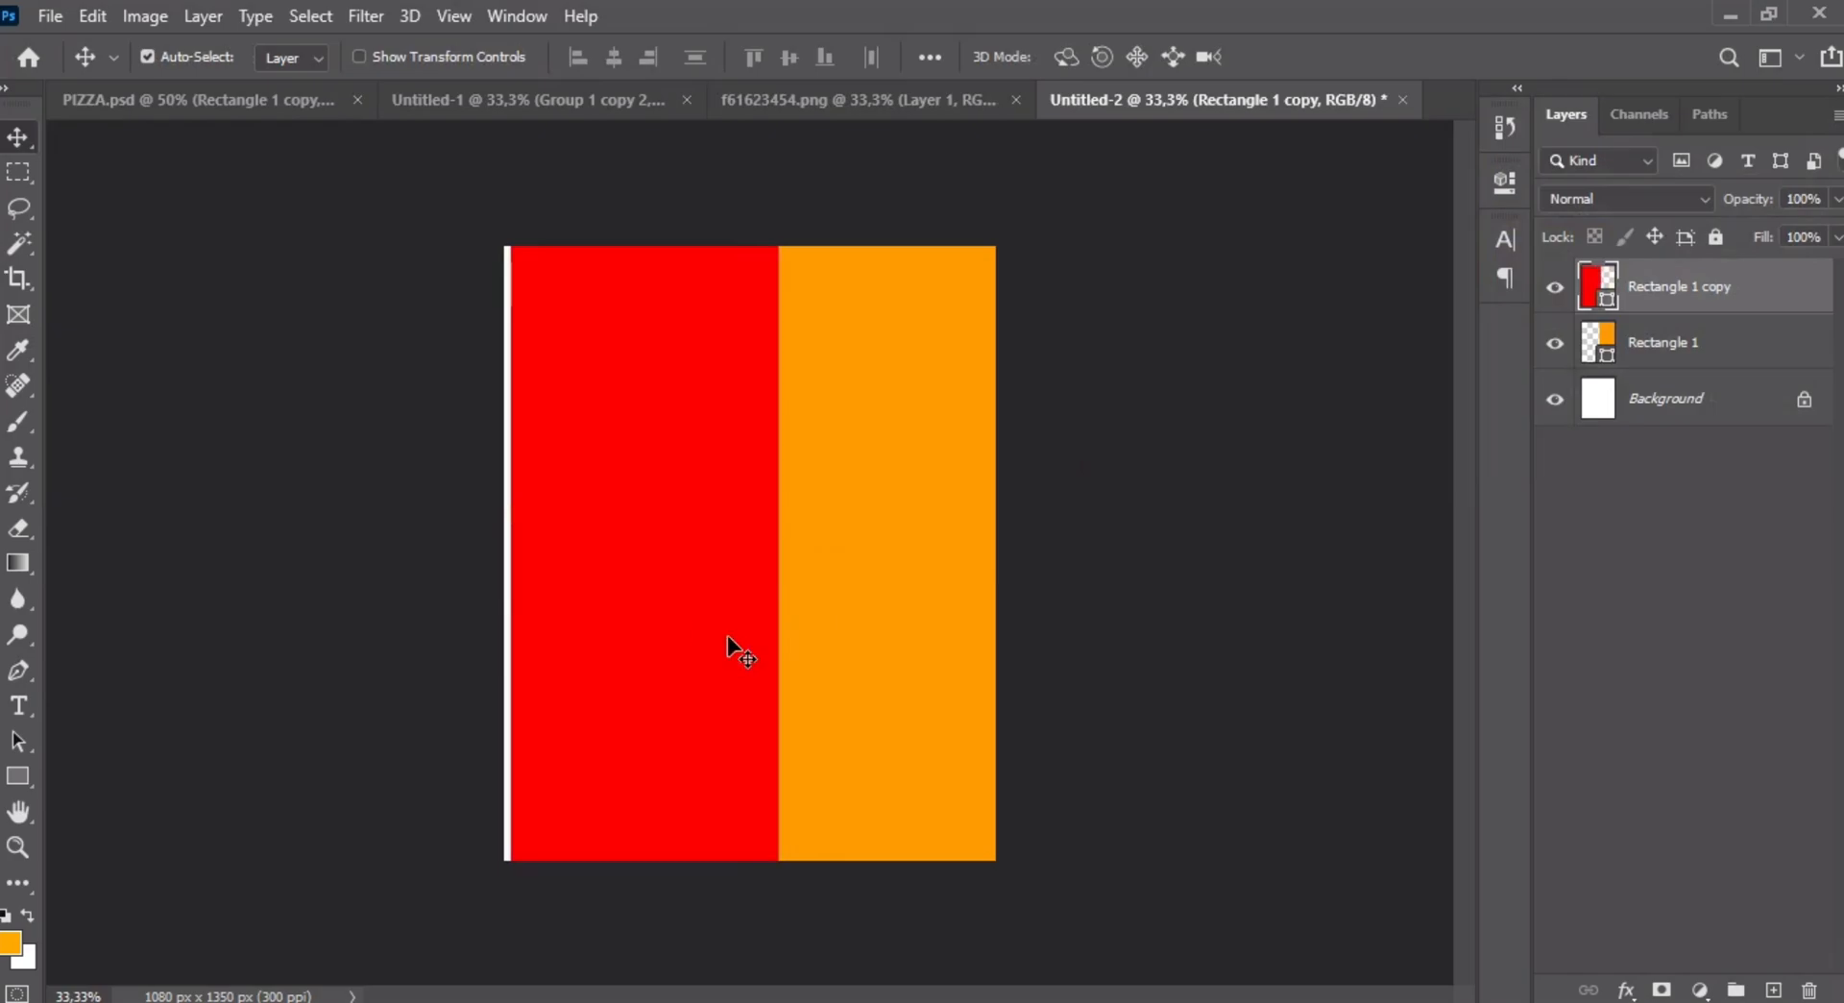
- Scale the red rectangle to about 102.56% so it reaches the canvas's left edge
left_click(715, 615)
key("ctrl+t")
left_click_drag(511, 564, 504, 563)
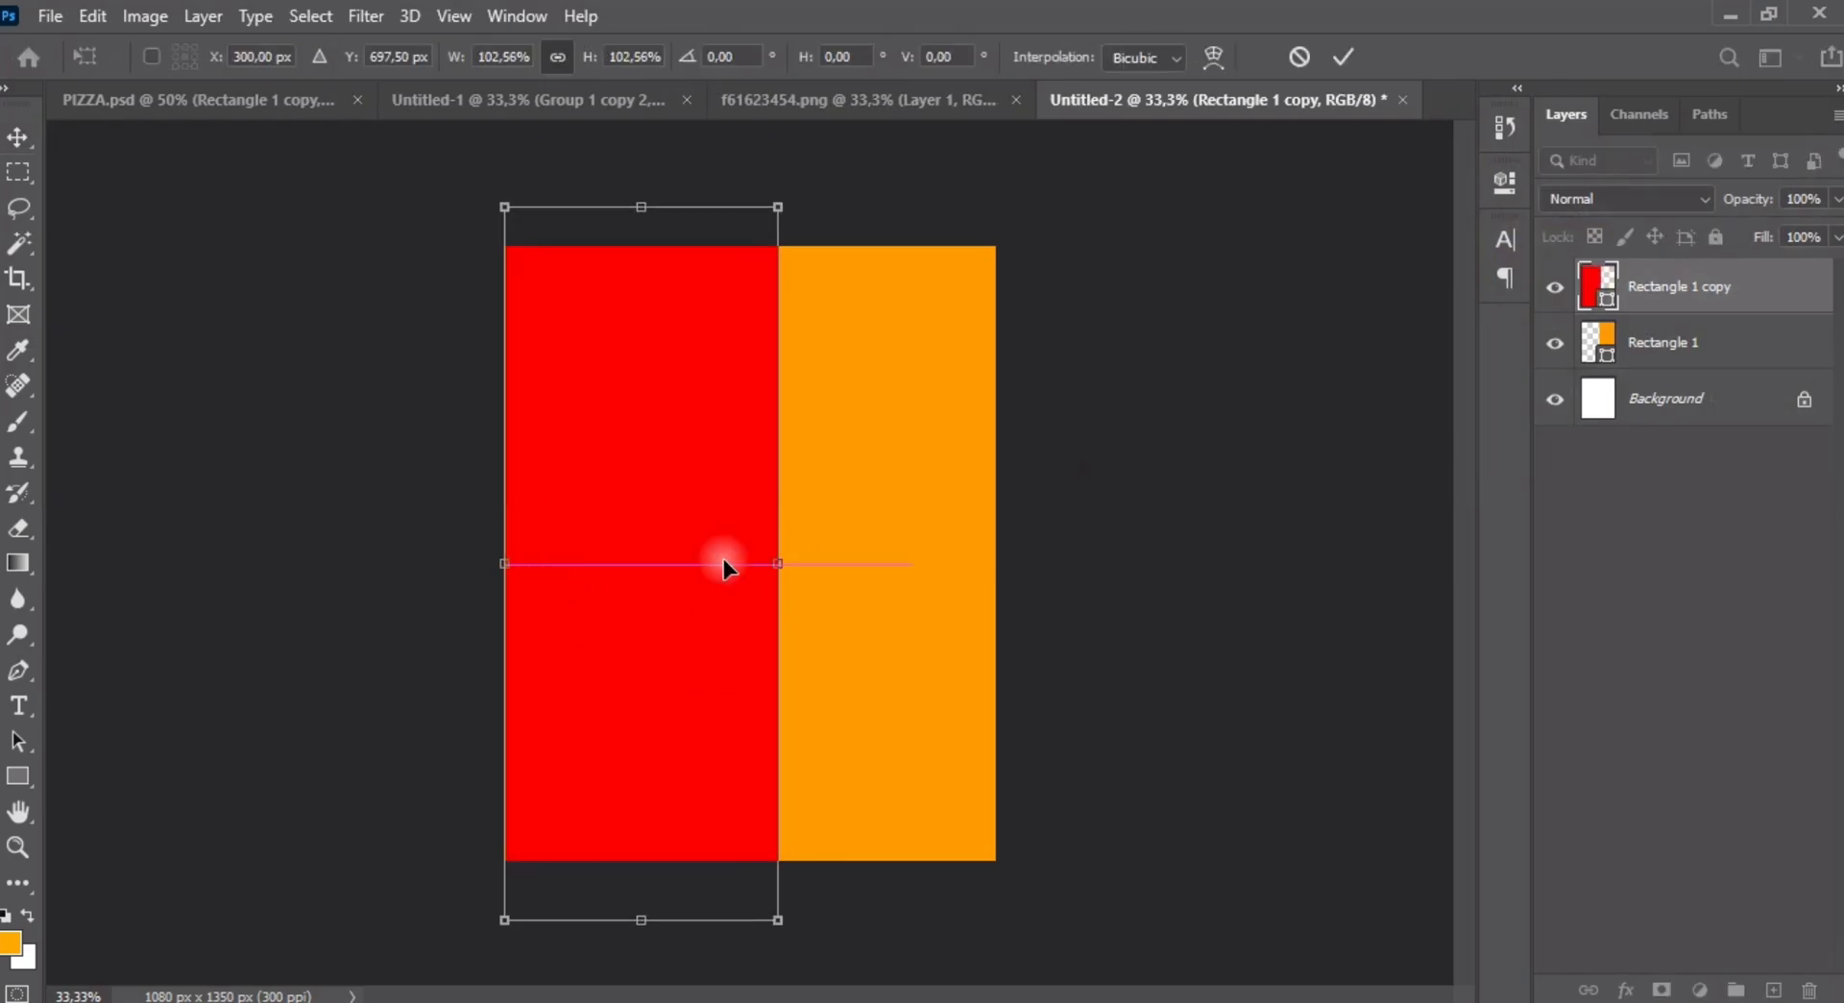
double_click(723, 564)
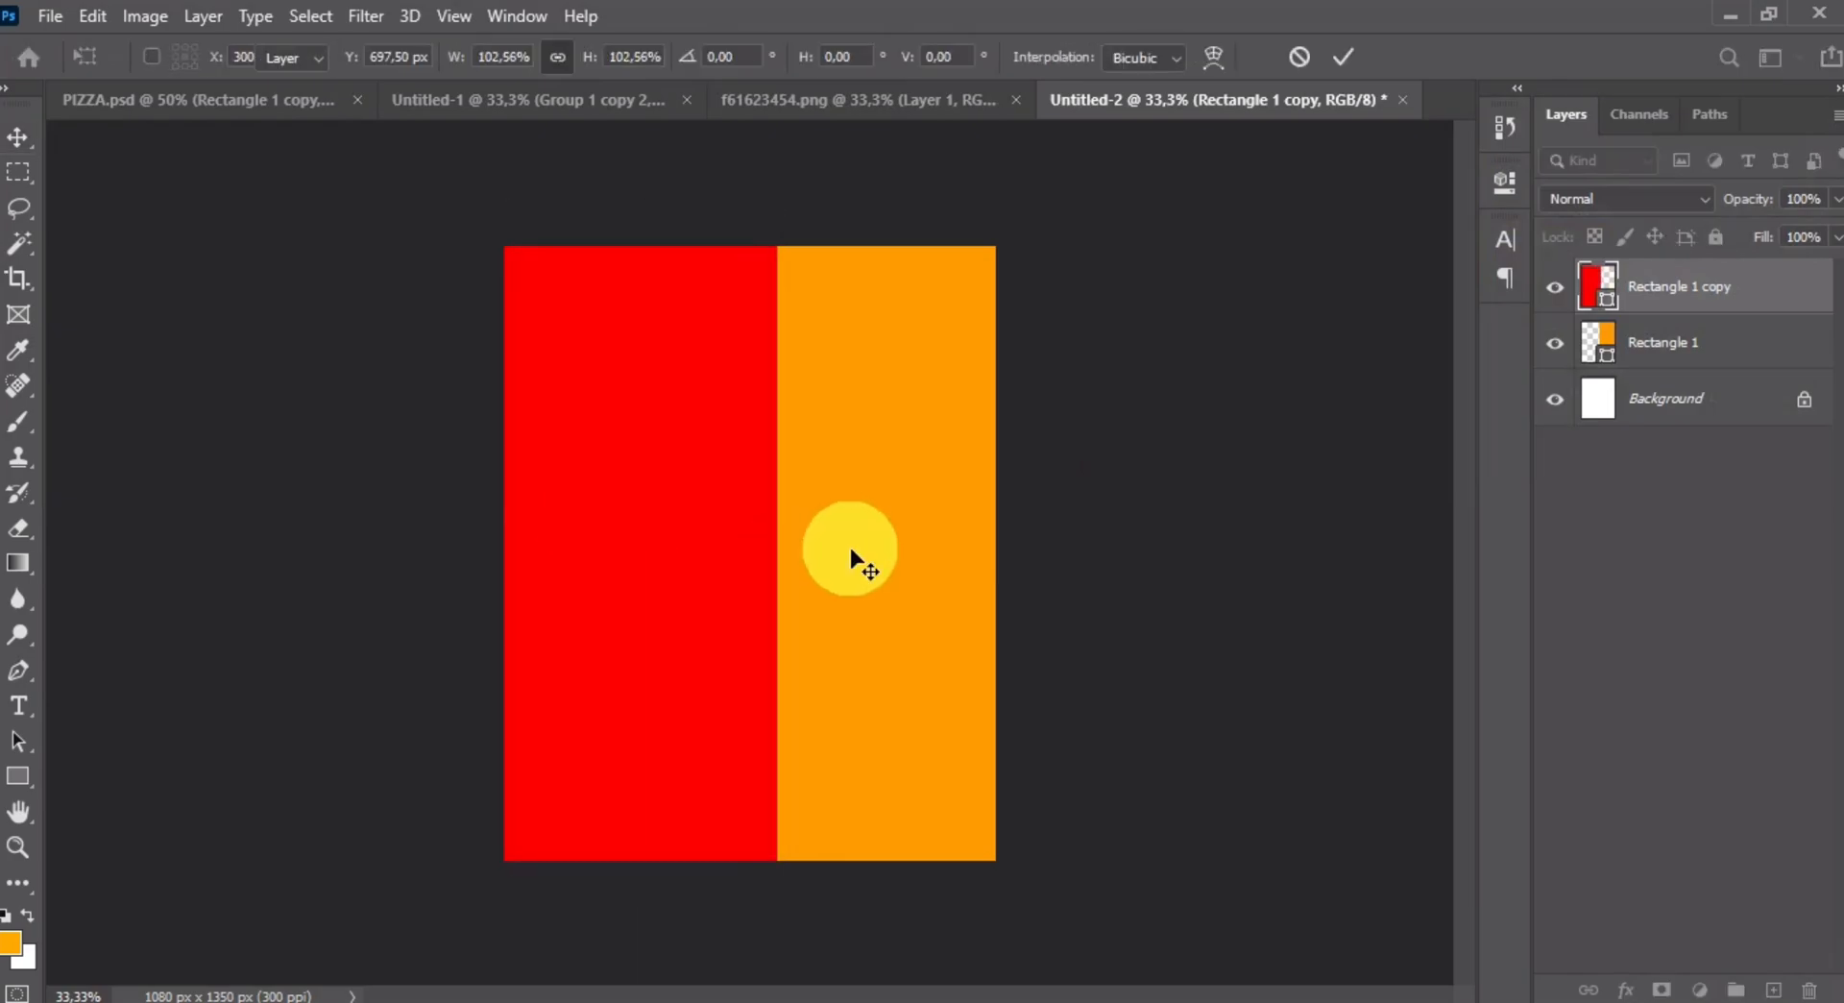
- Rotate both rectangles together by about 4.3° and enlarge them to cover the whole canvas, then deselect them
left_click(1743, 357, "shift")
key("ctrl+t")
mouse_move(1041, 452)
left_mouse_down()
mouse_move(1103, 436)
mouse_move(1114, 471)
mouse_move(1028, 425)
left_mouse_up()
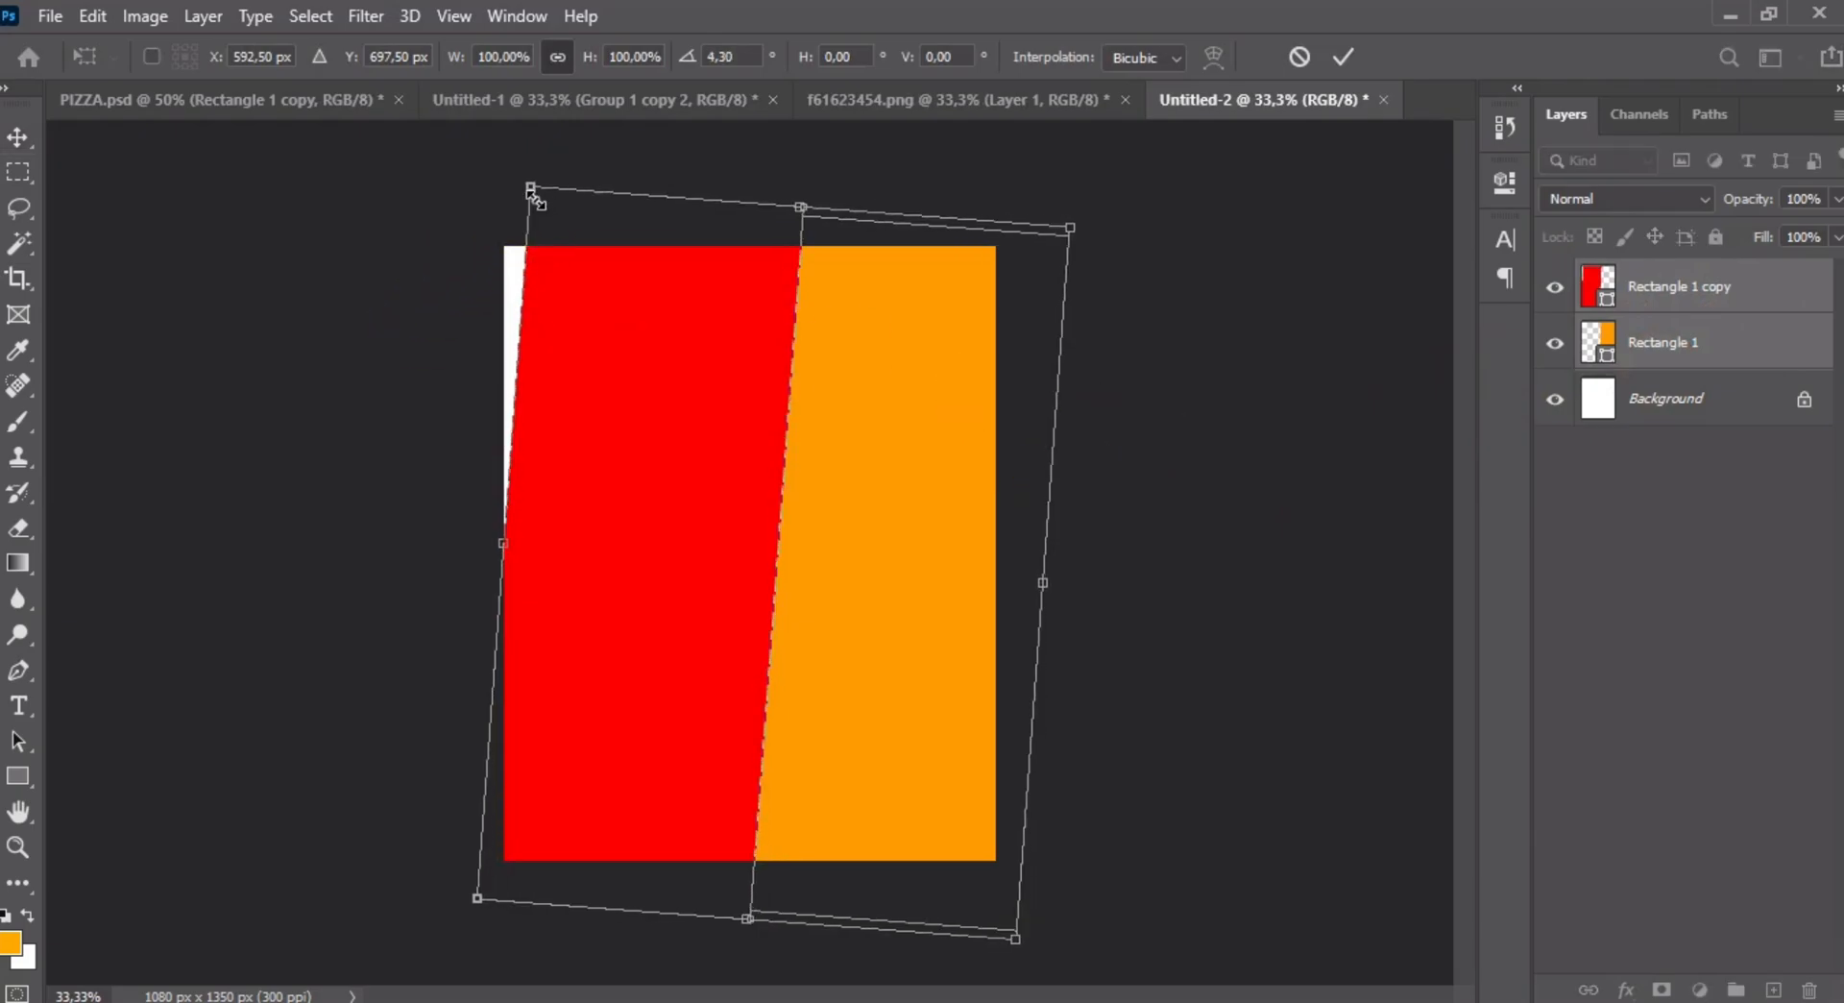
left_click_drag(530, 192, 486, 178)
double_click(762, 403)
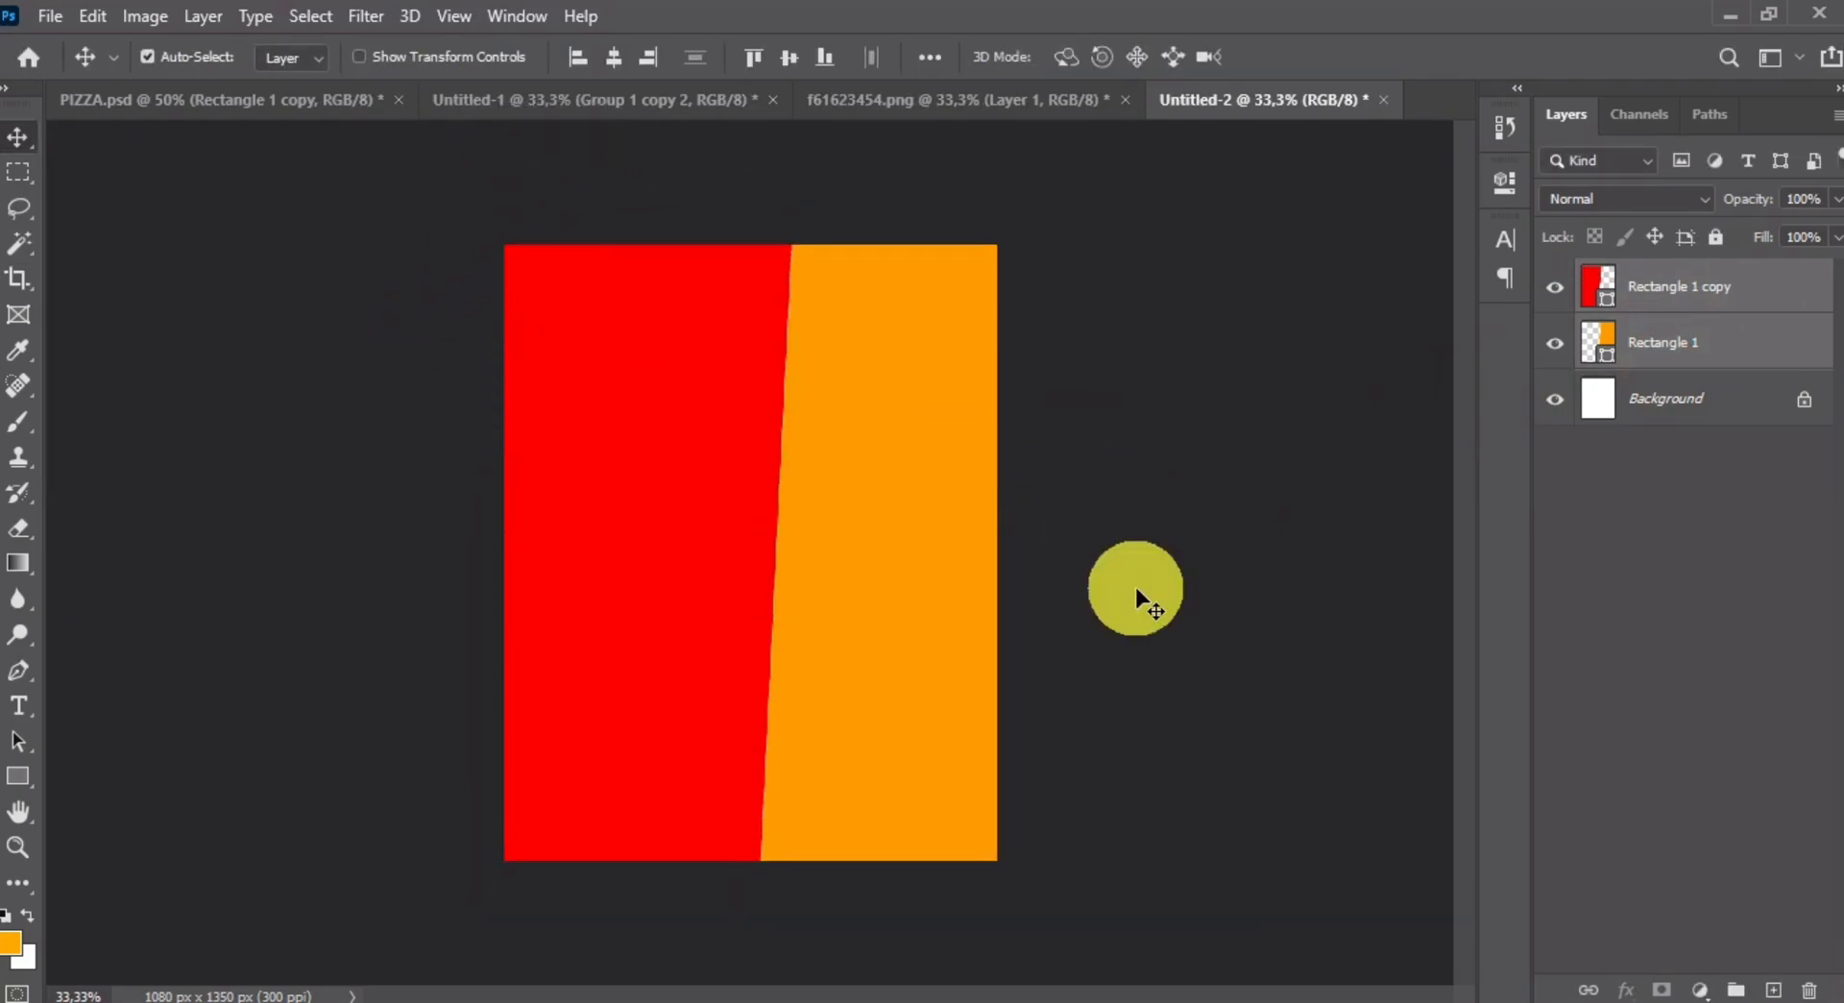
left_click(903, 284)
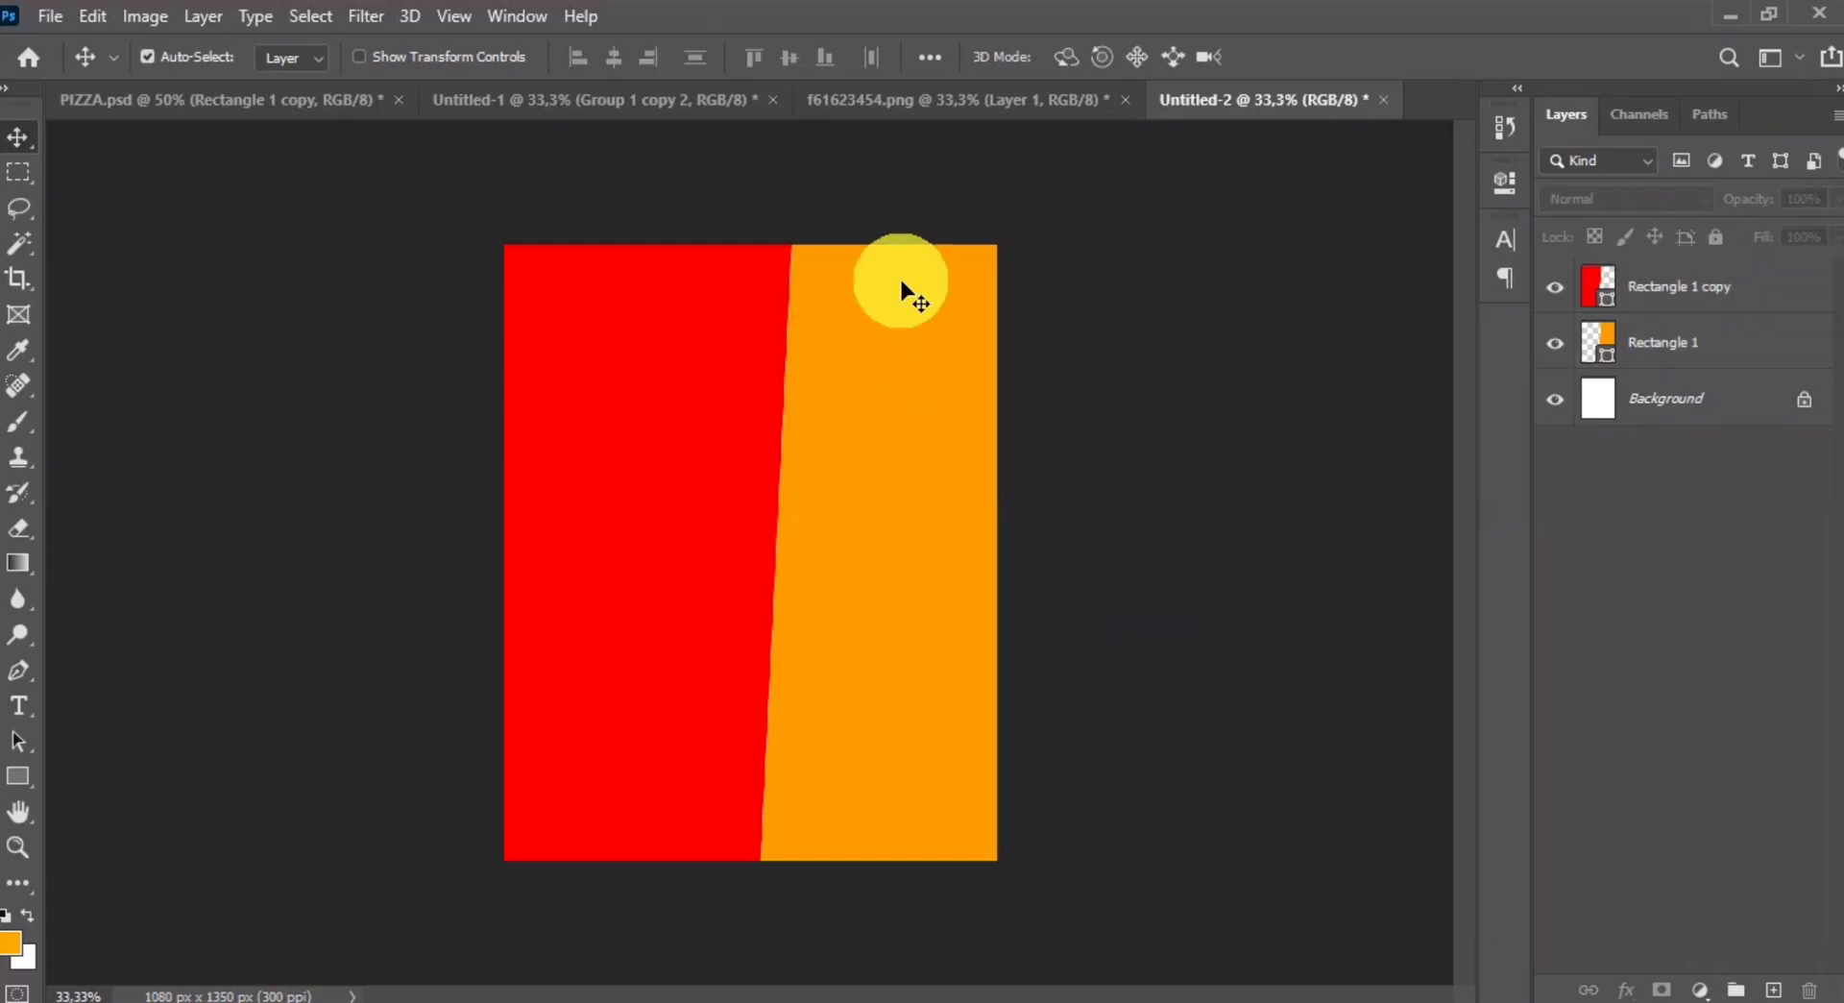
- Copy the dark texture from the f61623454.png document into Untitled-2 and position it over the canvas
left_click(914, 99)
left_click(748, 537)
left_click_drag(748, 538, 793, 526)
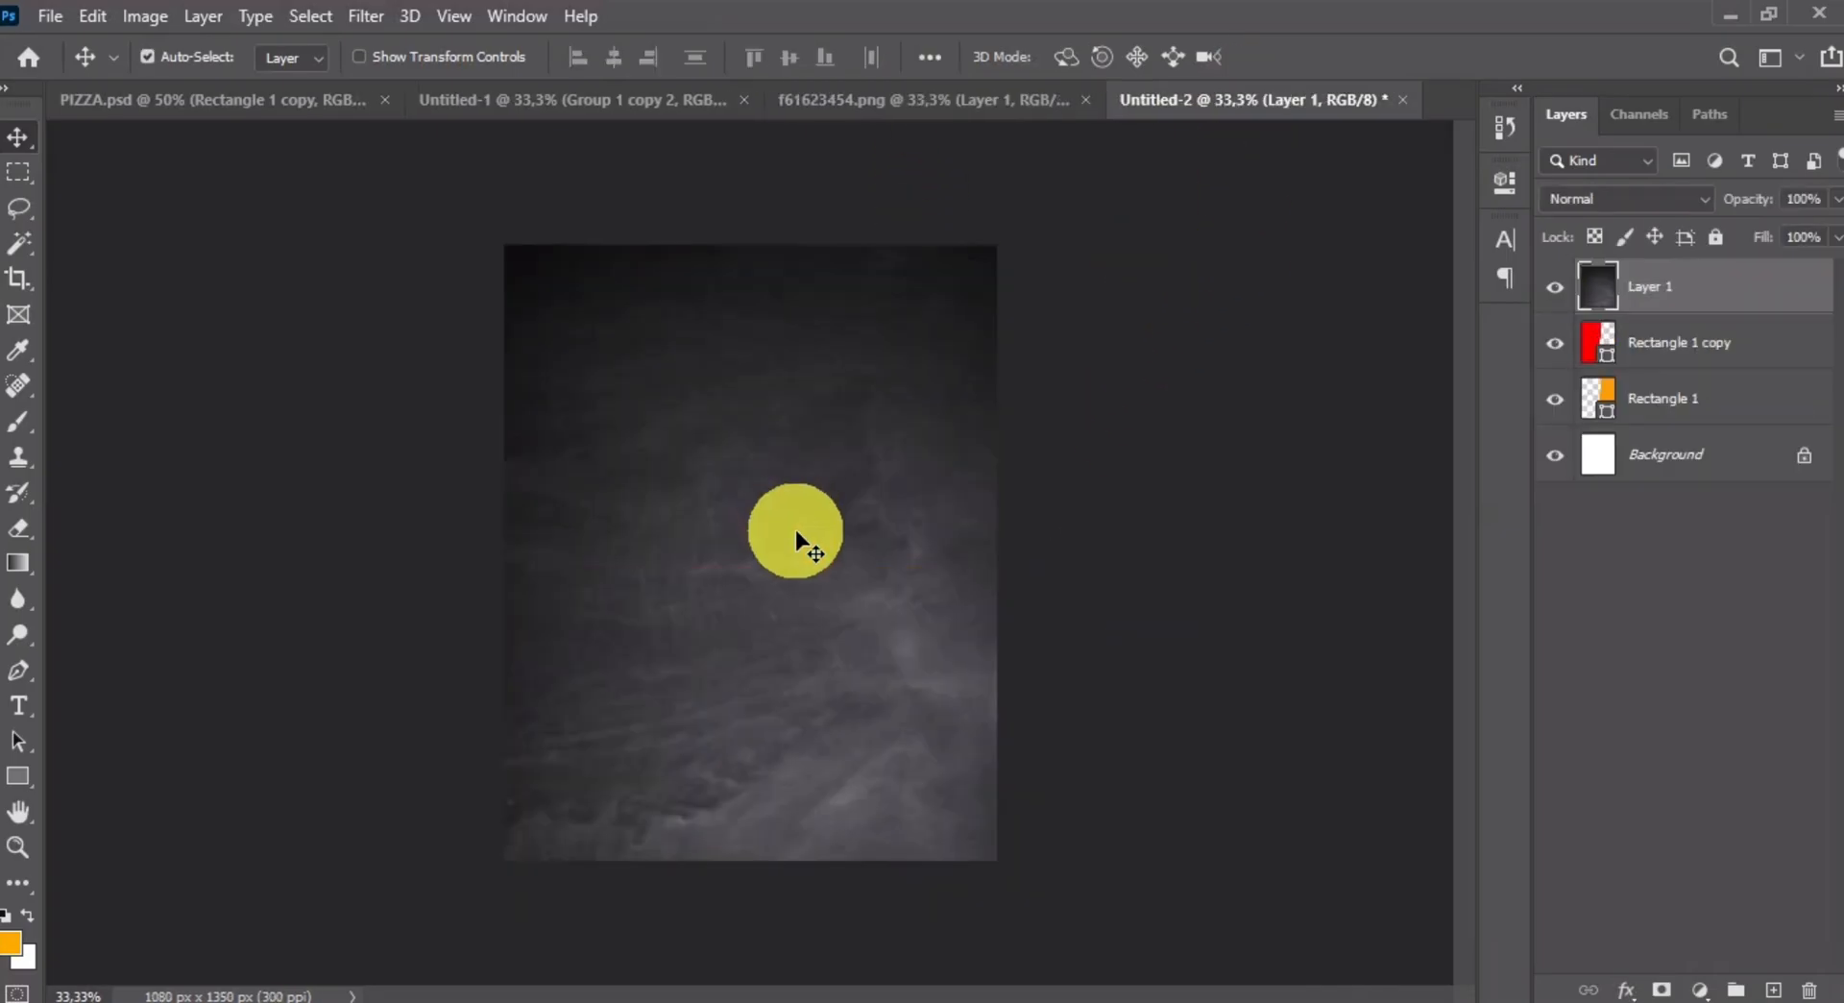
- Clip the dark texture layer to the red rectangle and check its transform bounds
right_click(1671, 315)
left_click(1483, 533)
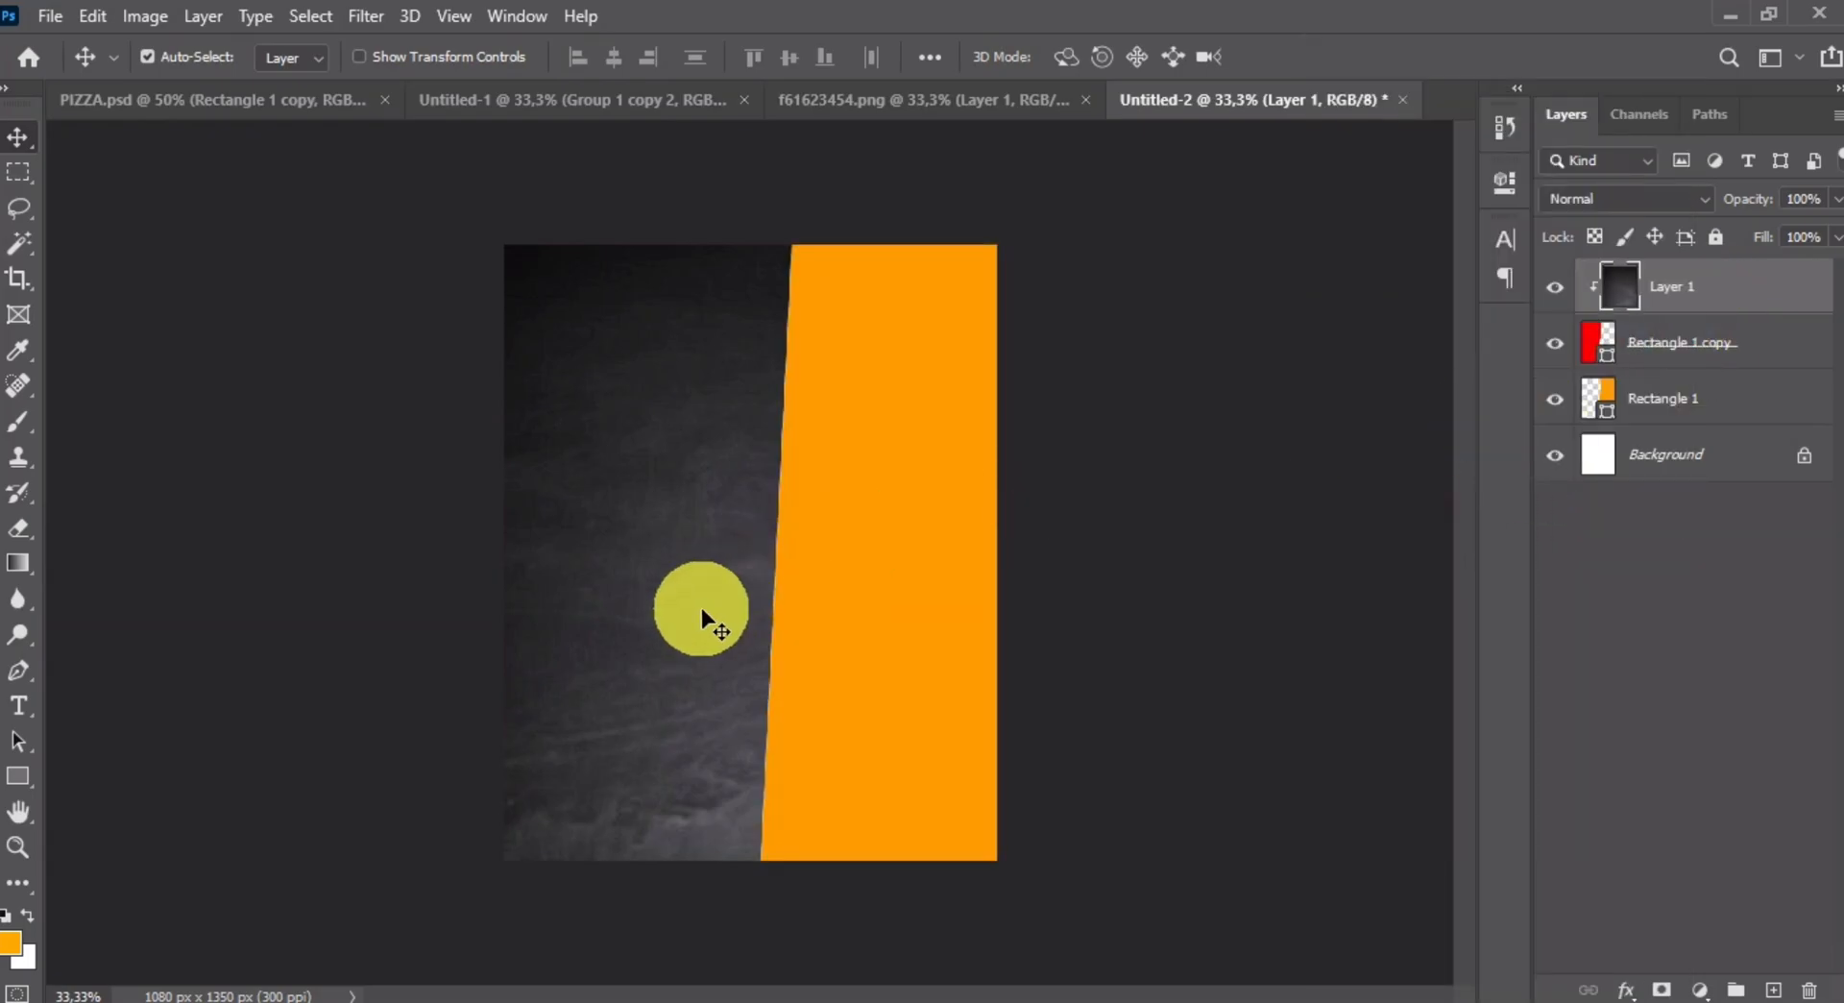
key("ctrl+t")
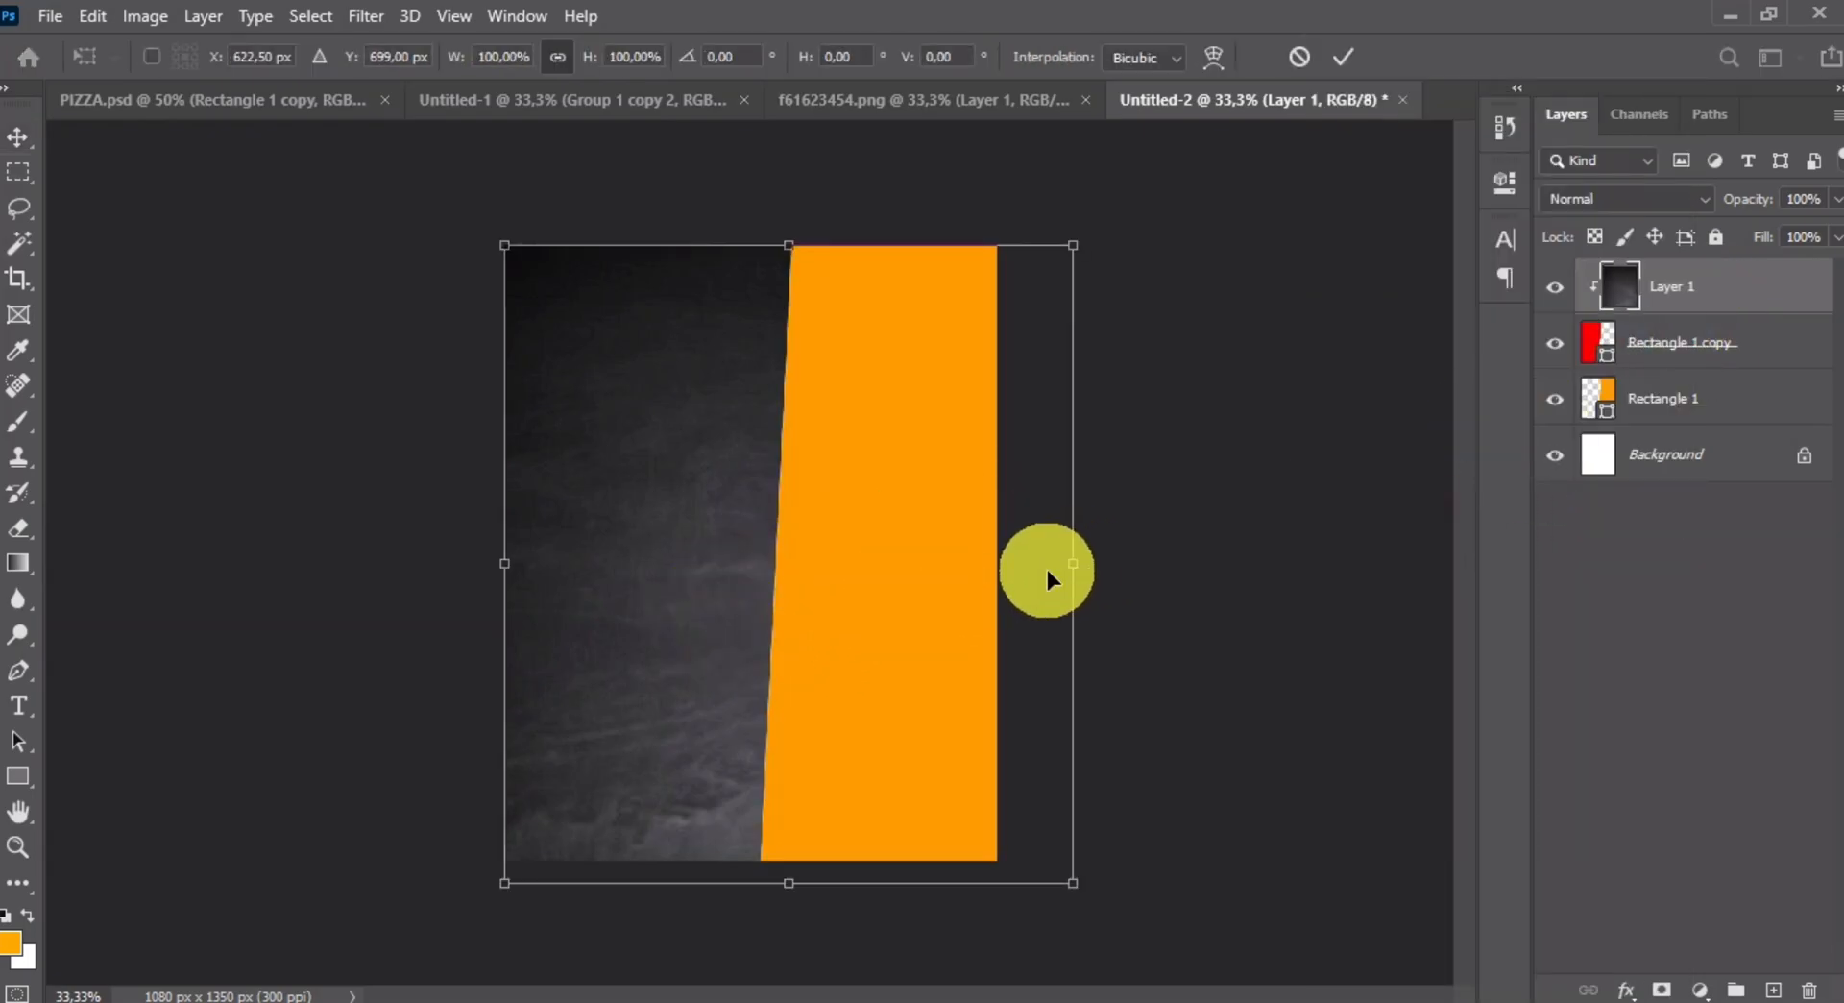
key("Return")
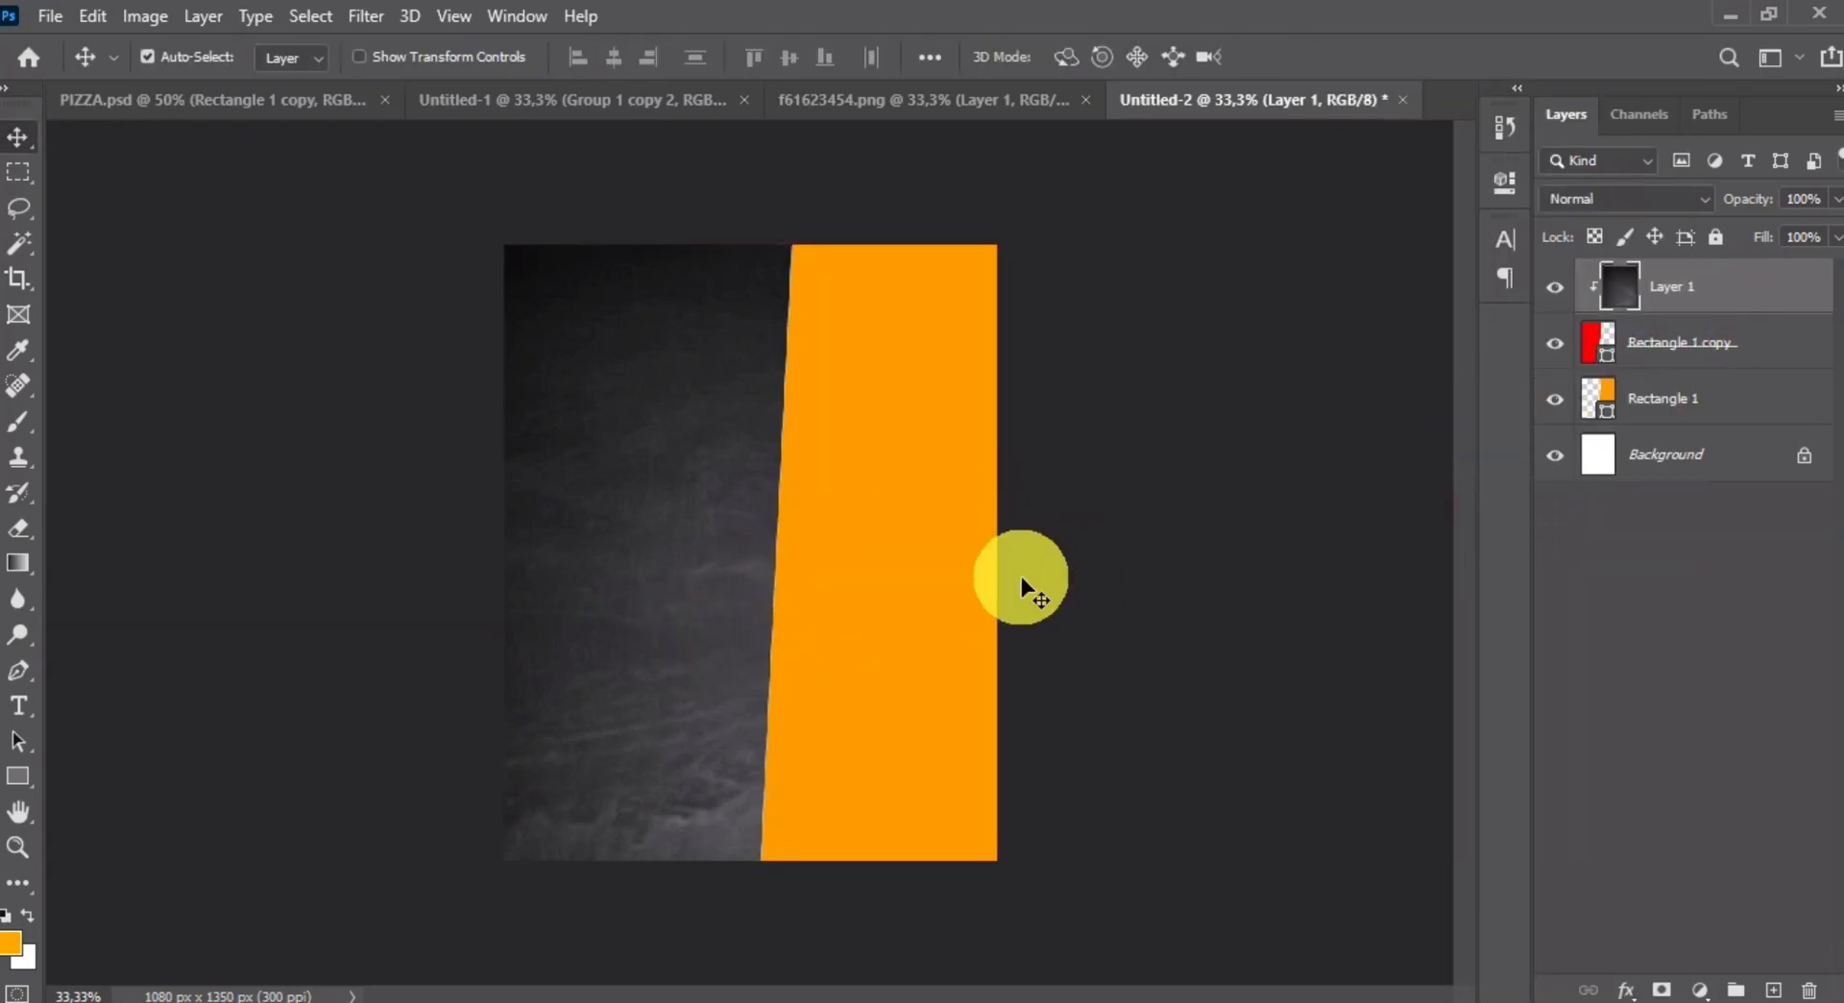
- Try Darker Color and another darkening blend mode on the clipped dark texture layer
left_click(1627, 202)
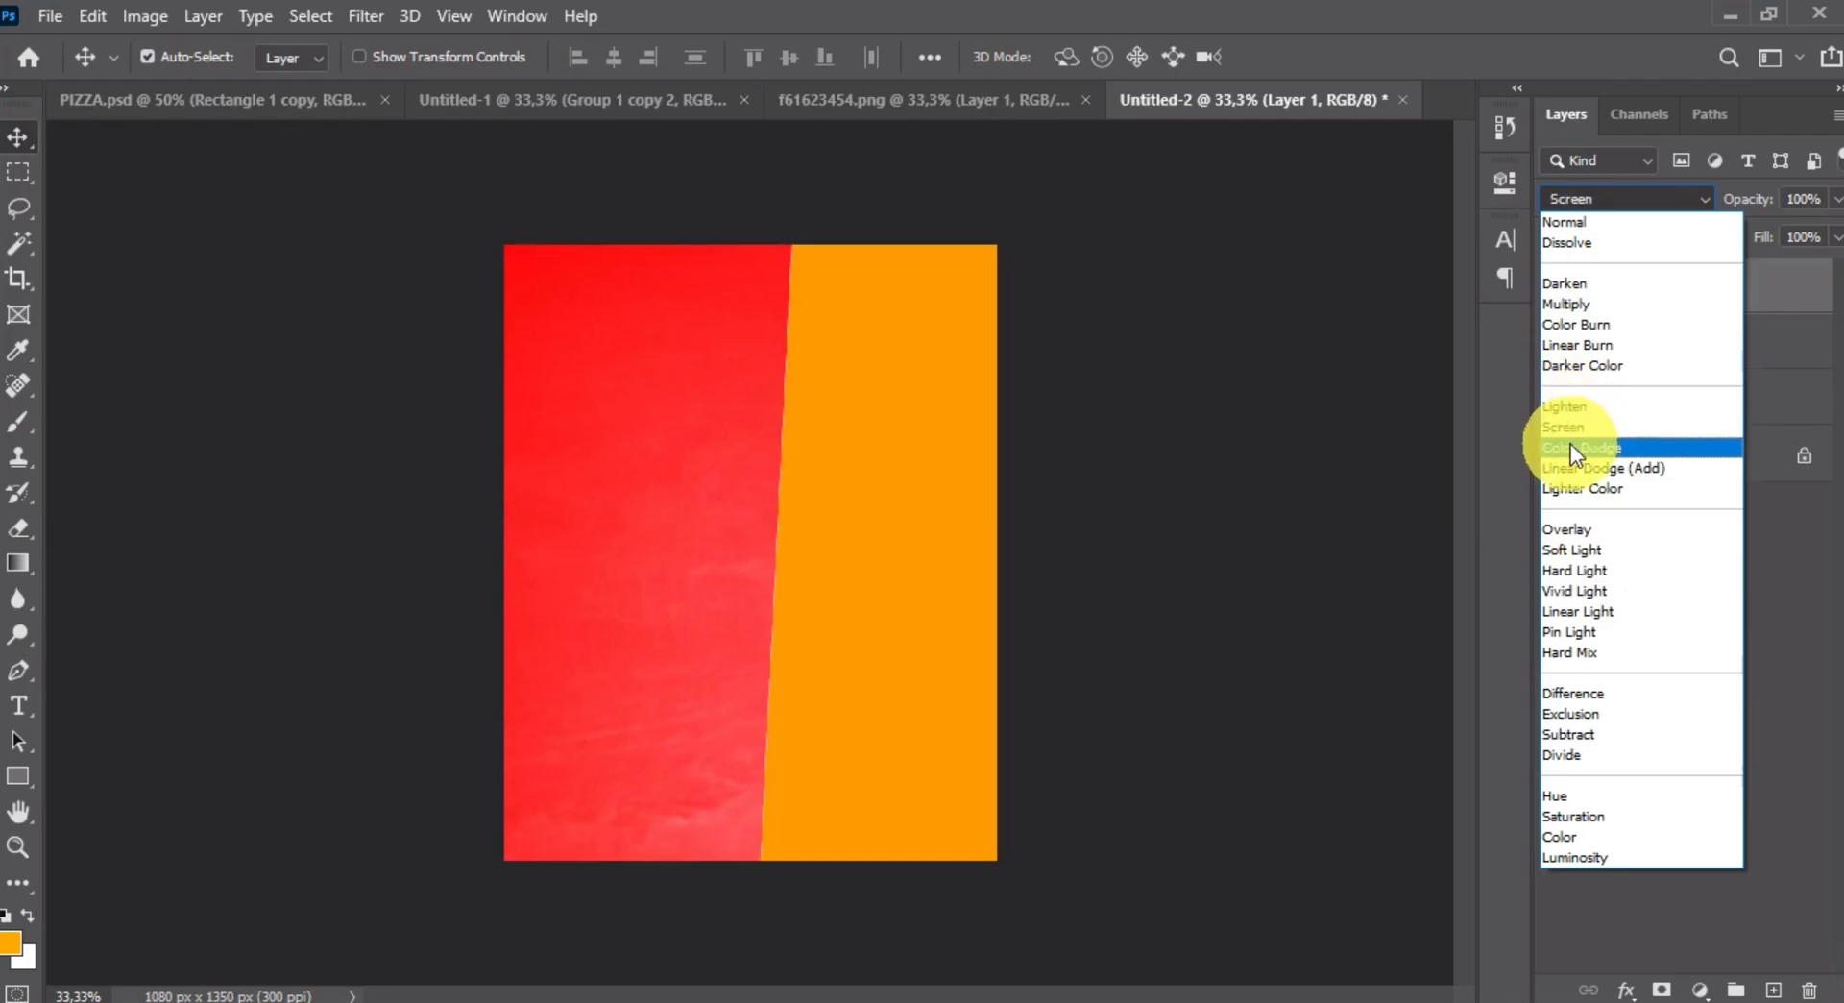
left_click(1579, 365)
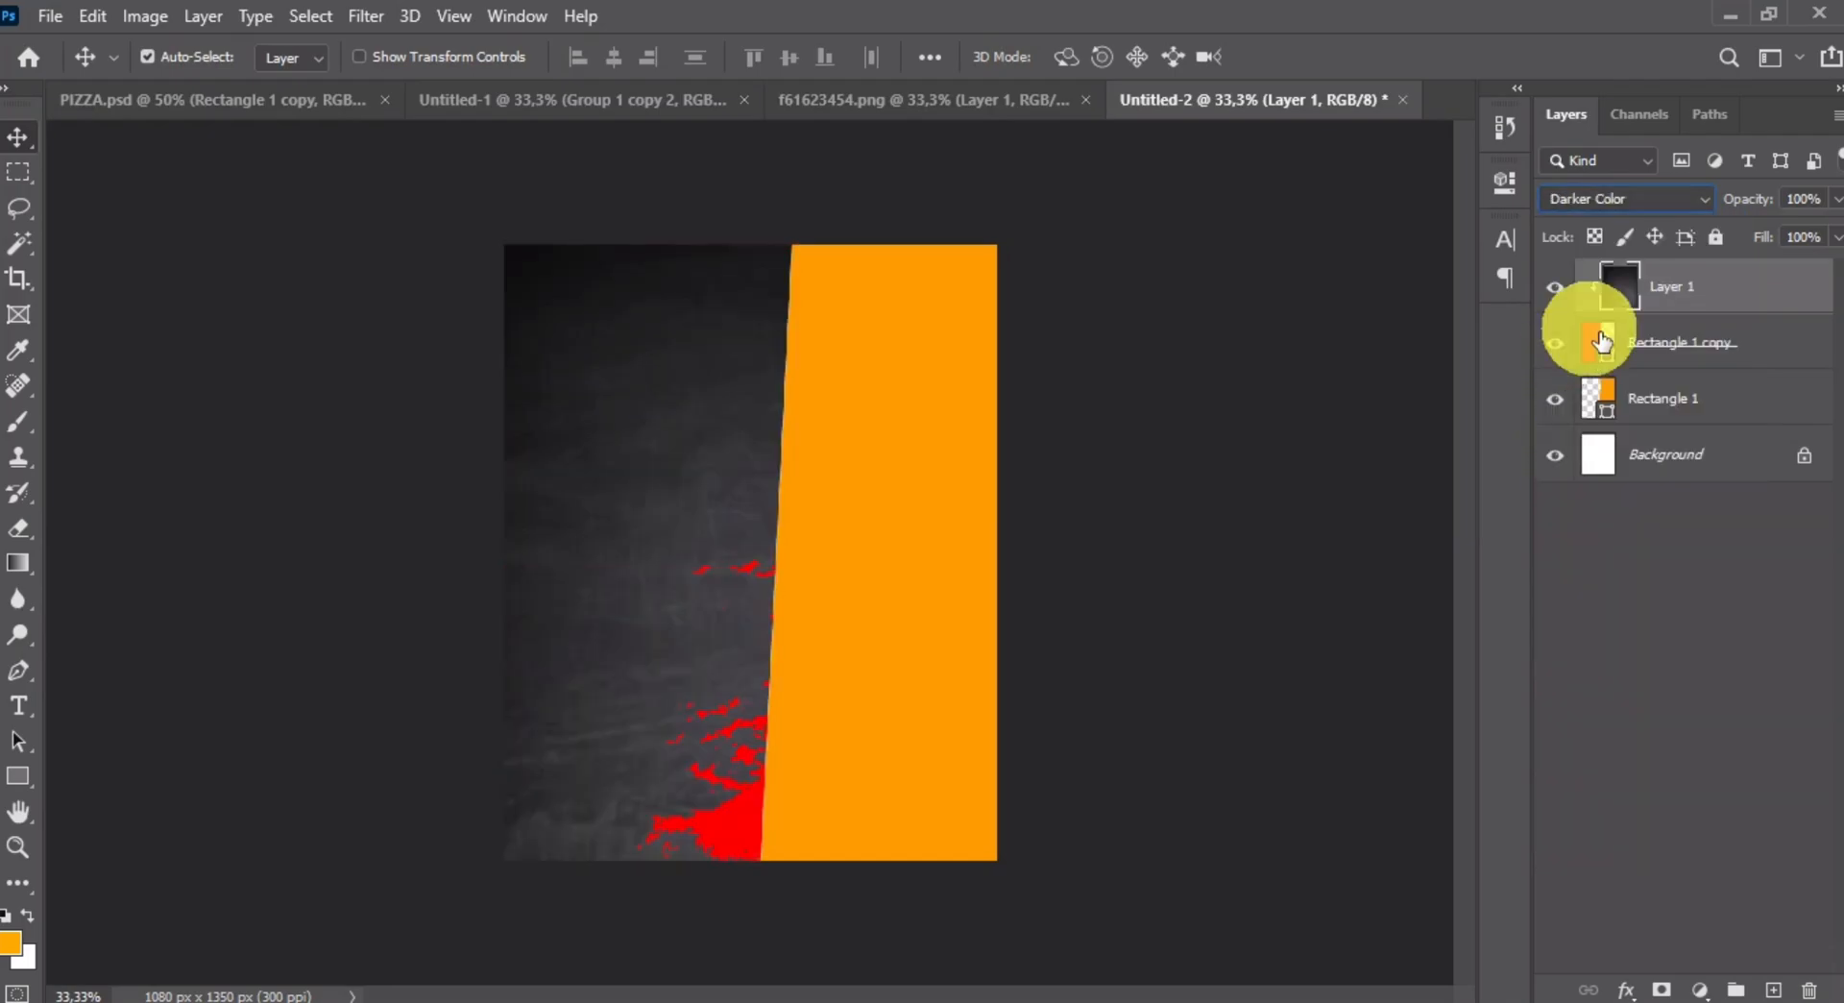
left_click(1625, 197)
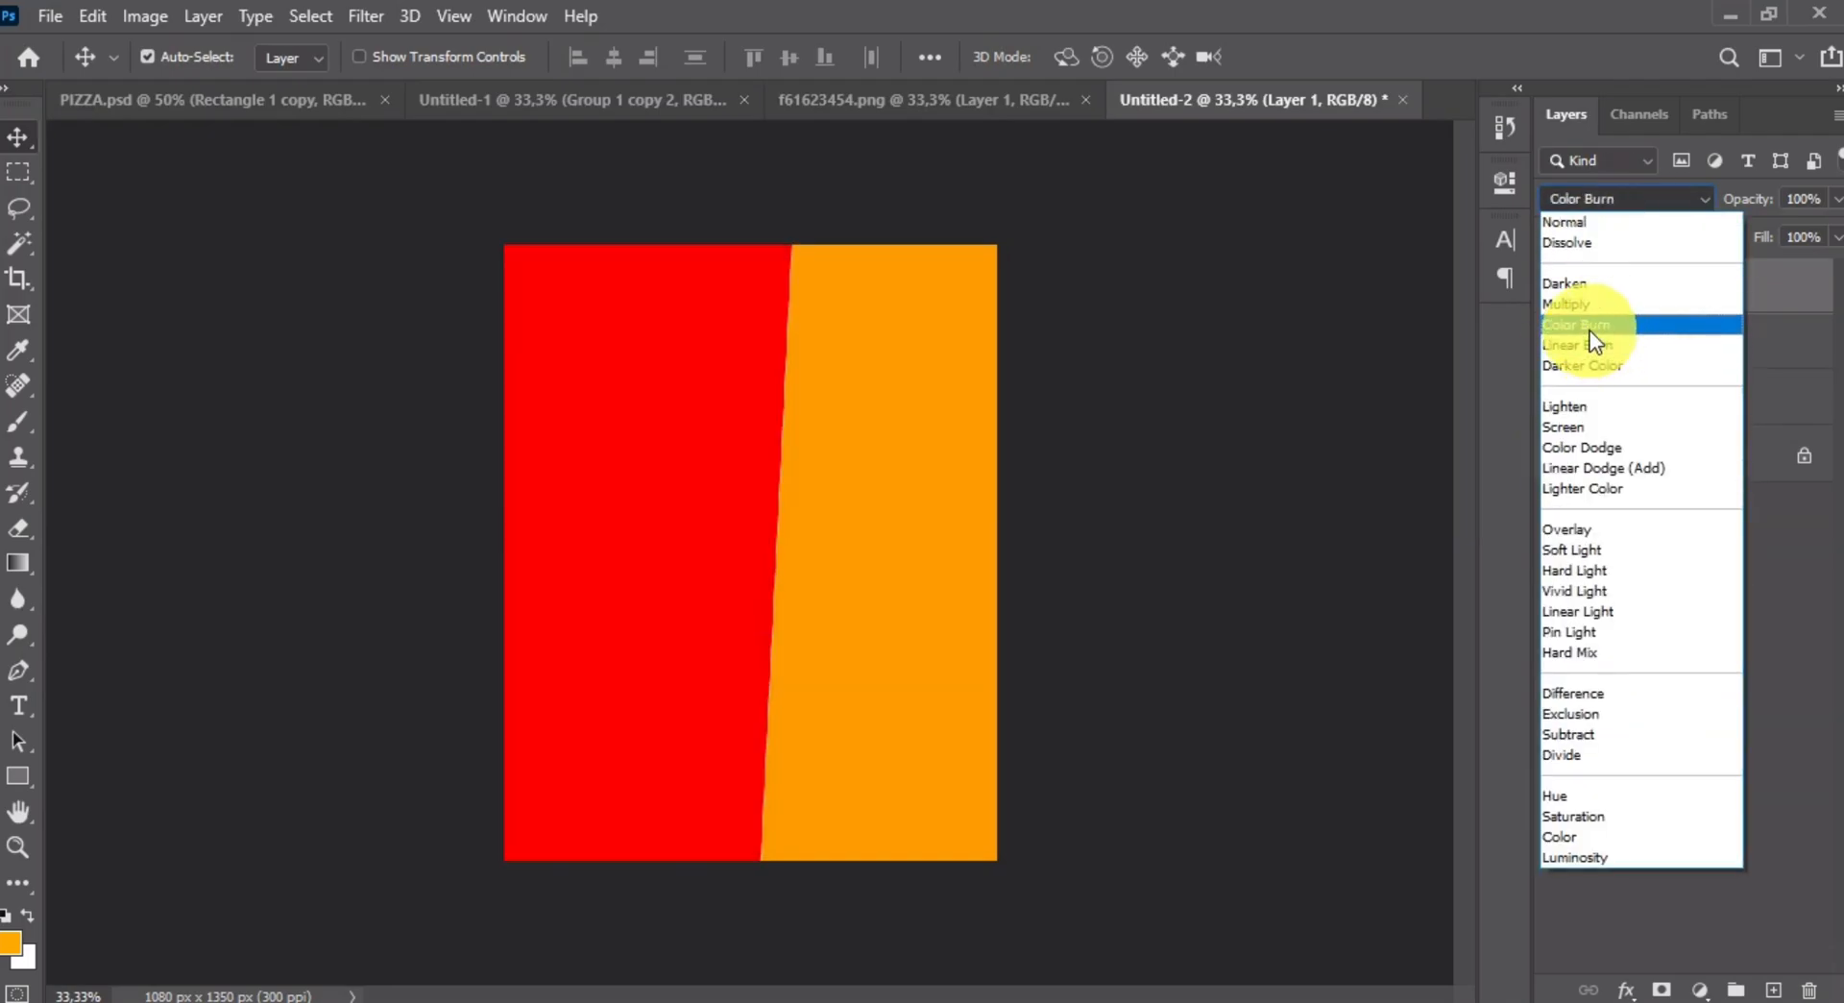
left_click(1589, 344)
- Lower the dark texture layer's opacity to 37% and set its blend mode to Hard Light
left_click_drag(1774, 203, 1683, 209)
key("shift+Up")
left_click(1603, 202)
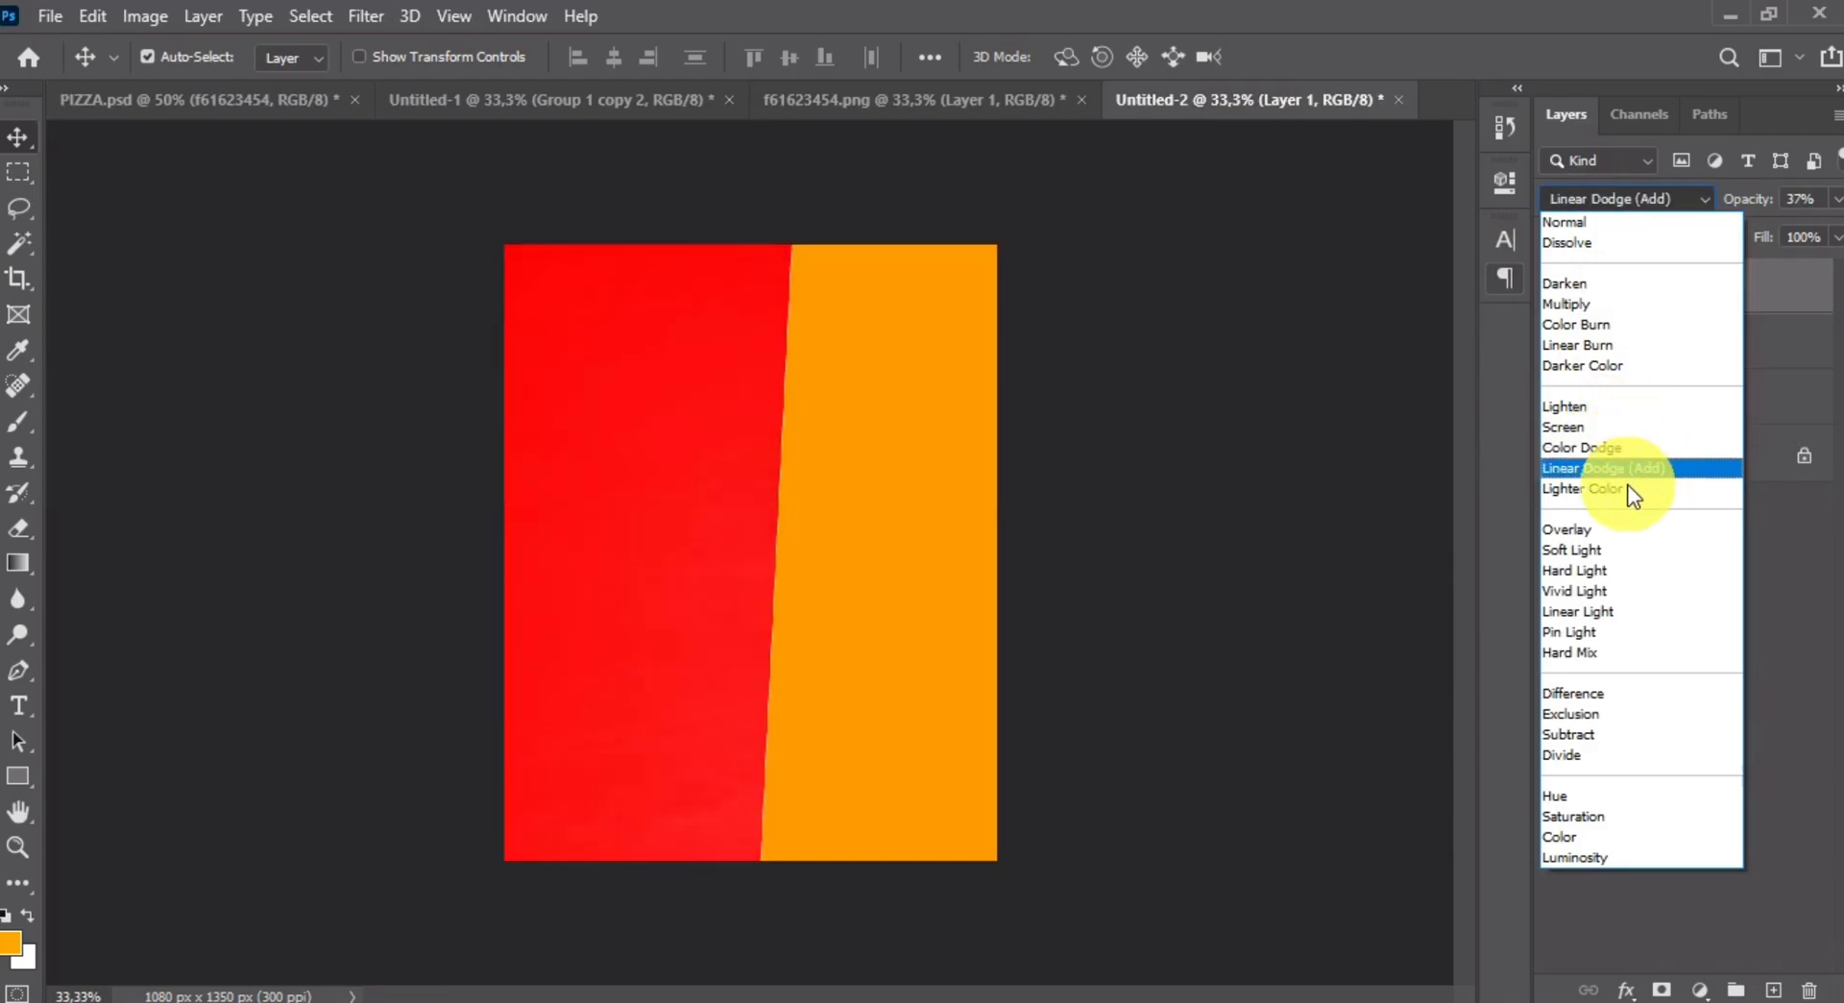
left_click(1623, 571)
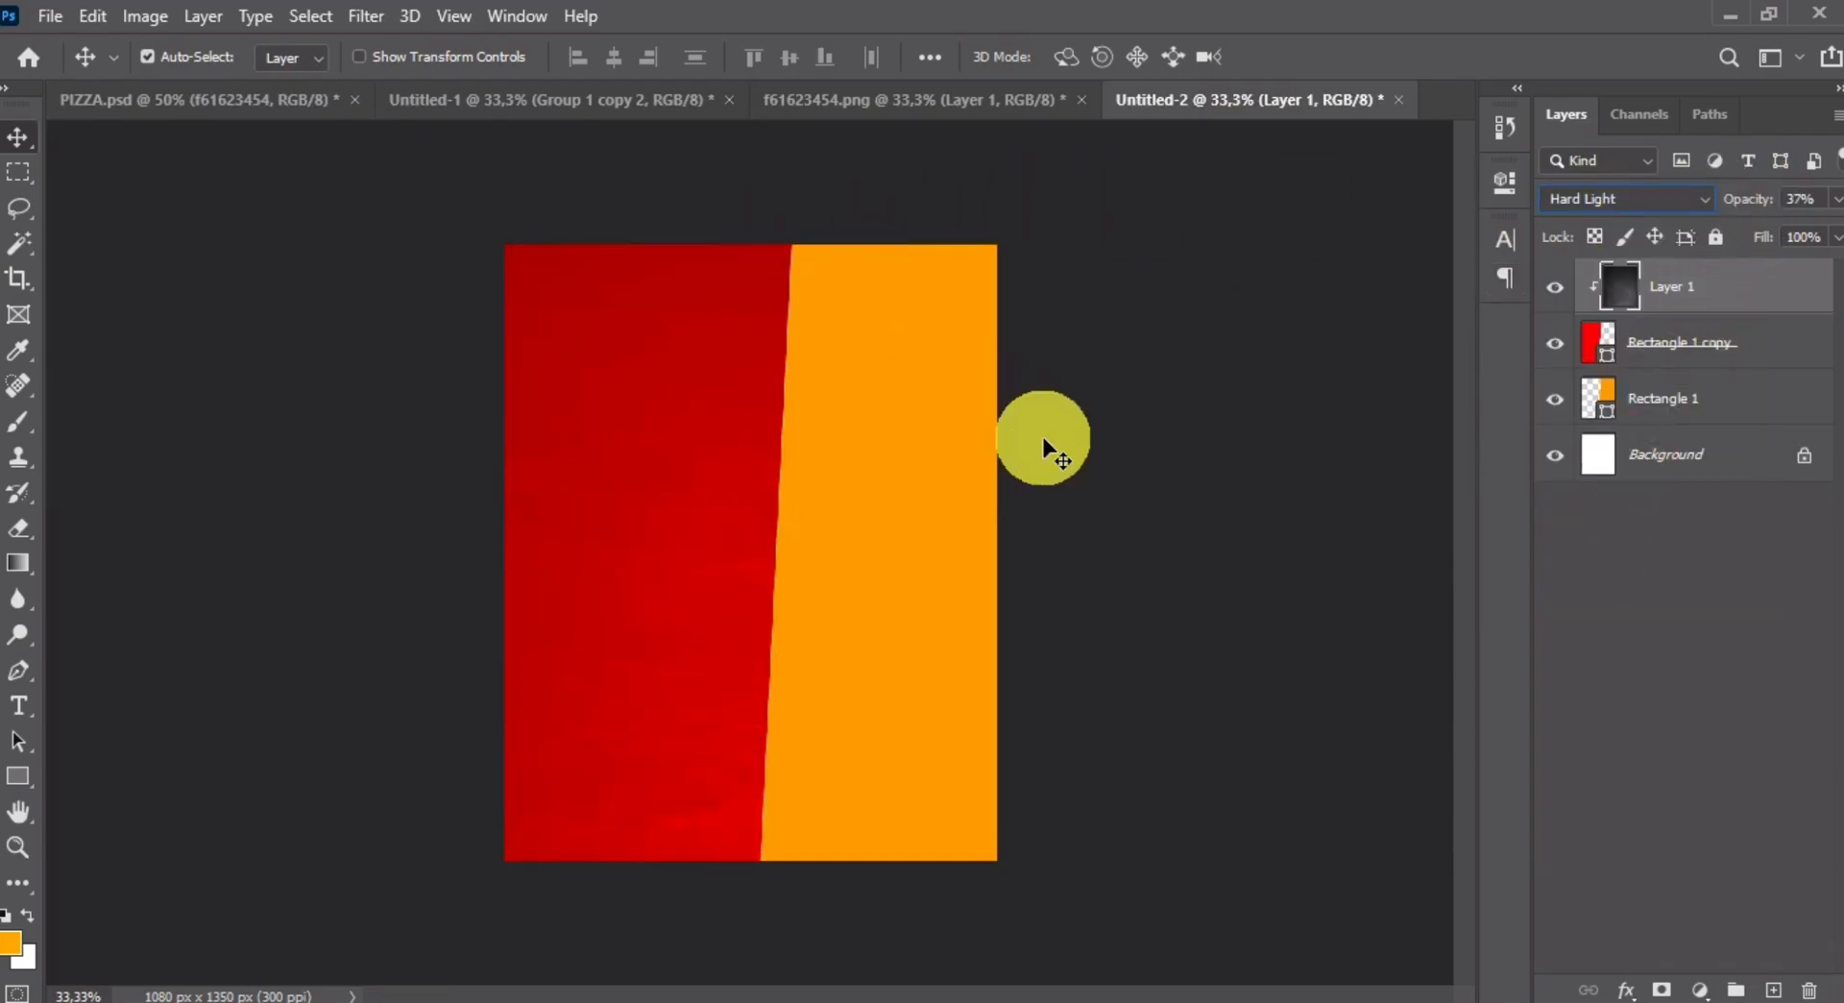
- Set the f61960614 texture layer's blend mode to Color Dodge and clip it to the red rectangle
key("ctrl+plus")
key("ctrl+plus")
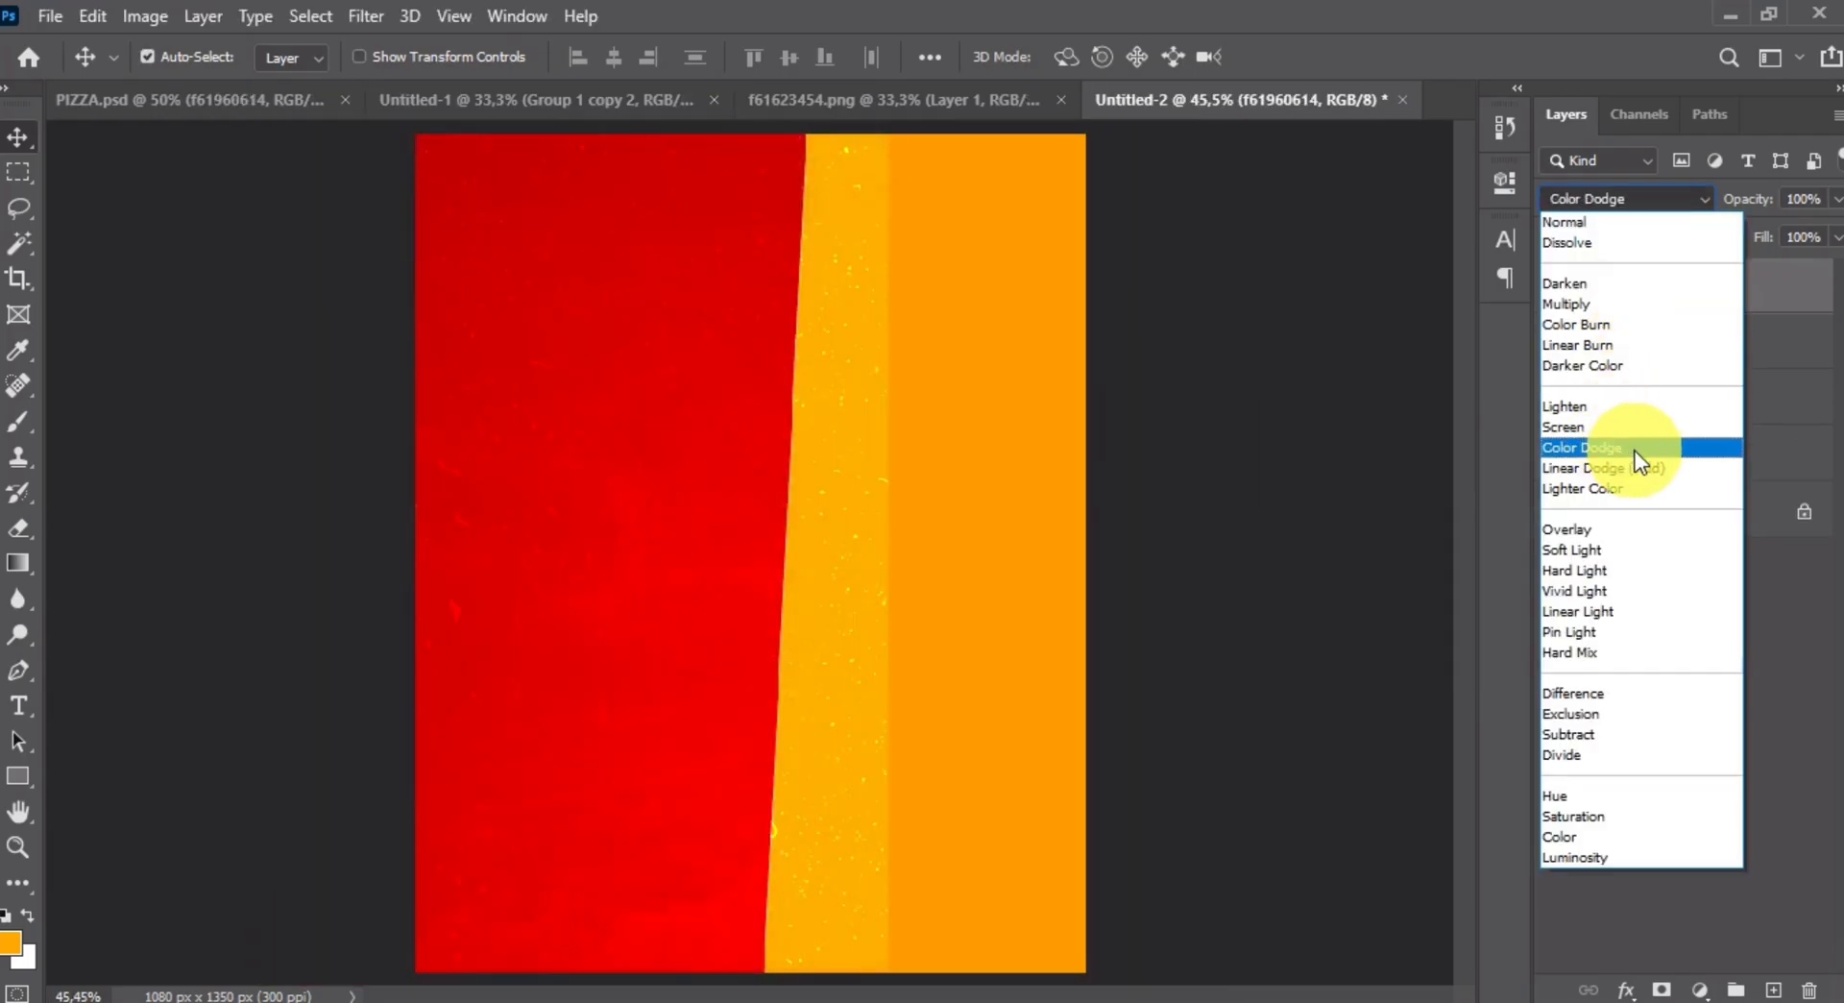
left_click(1638, 462)
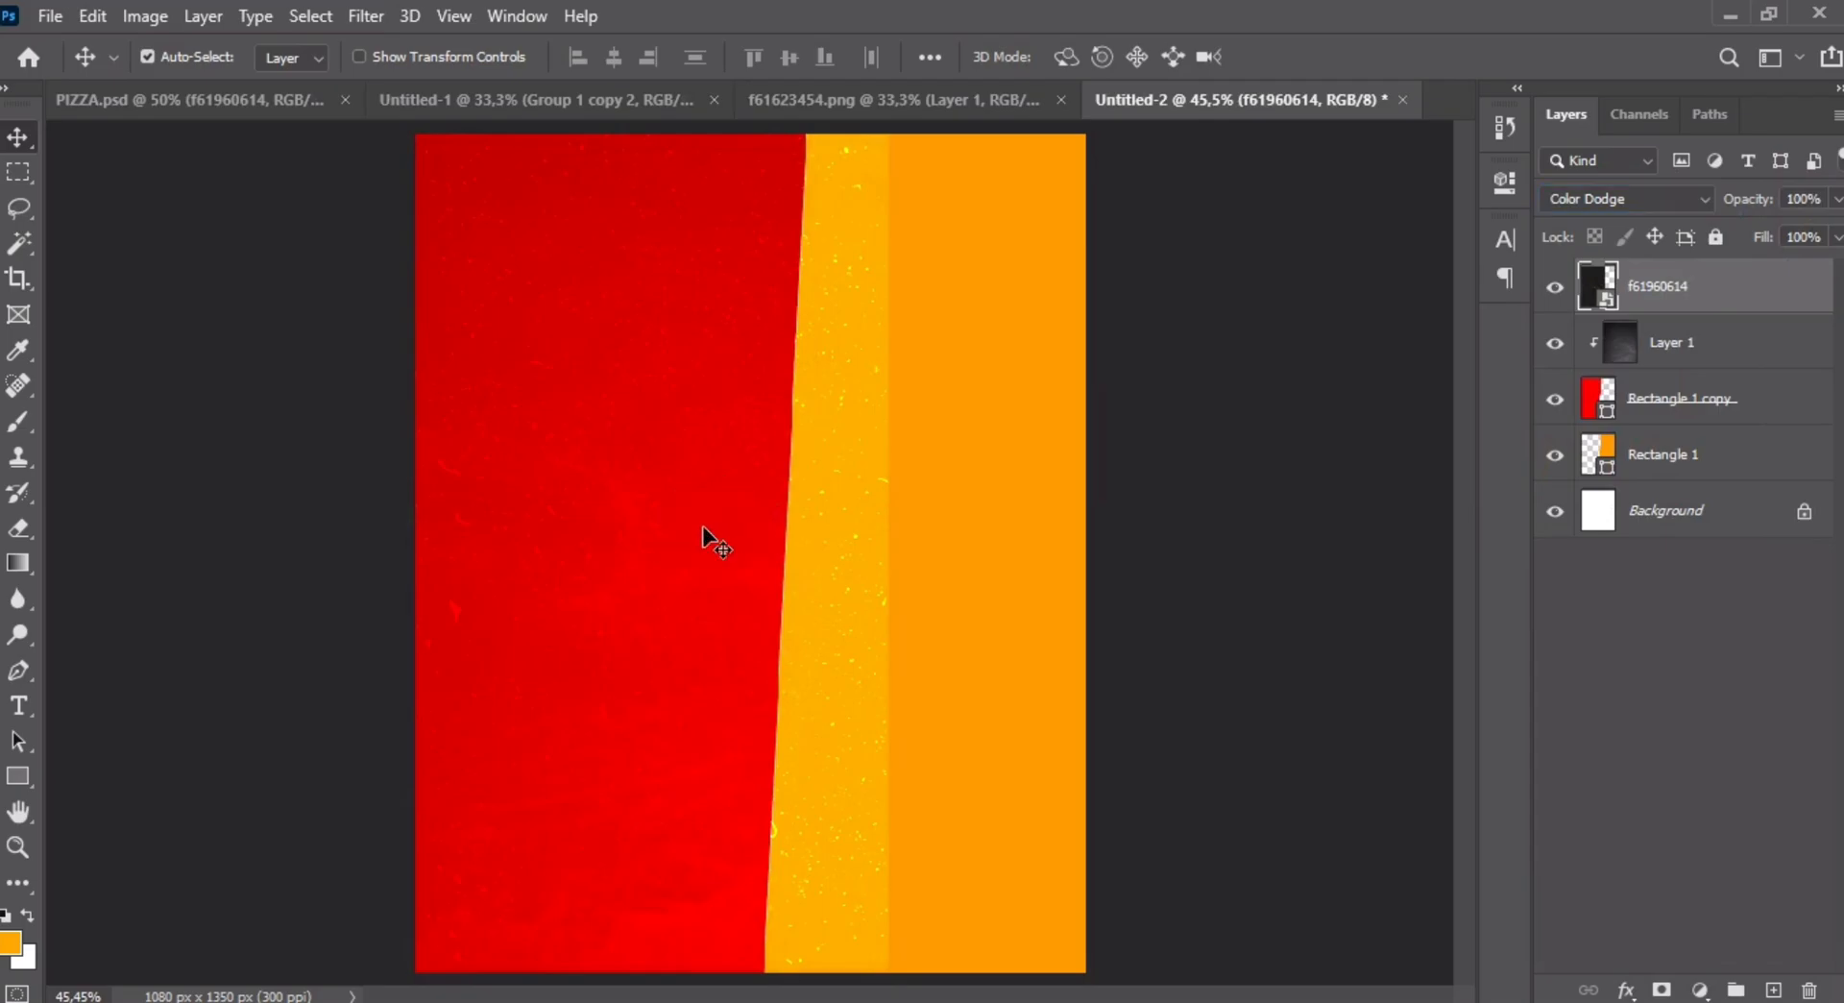
left_click(1839, 313)
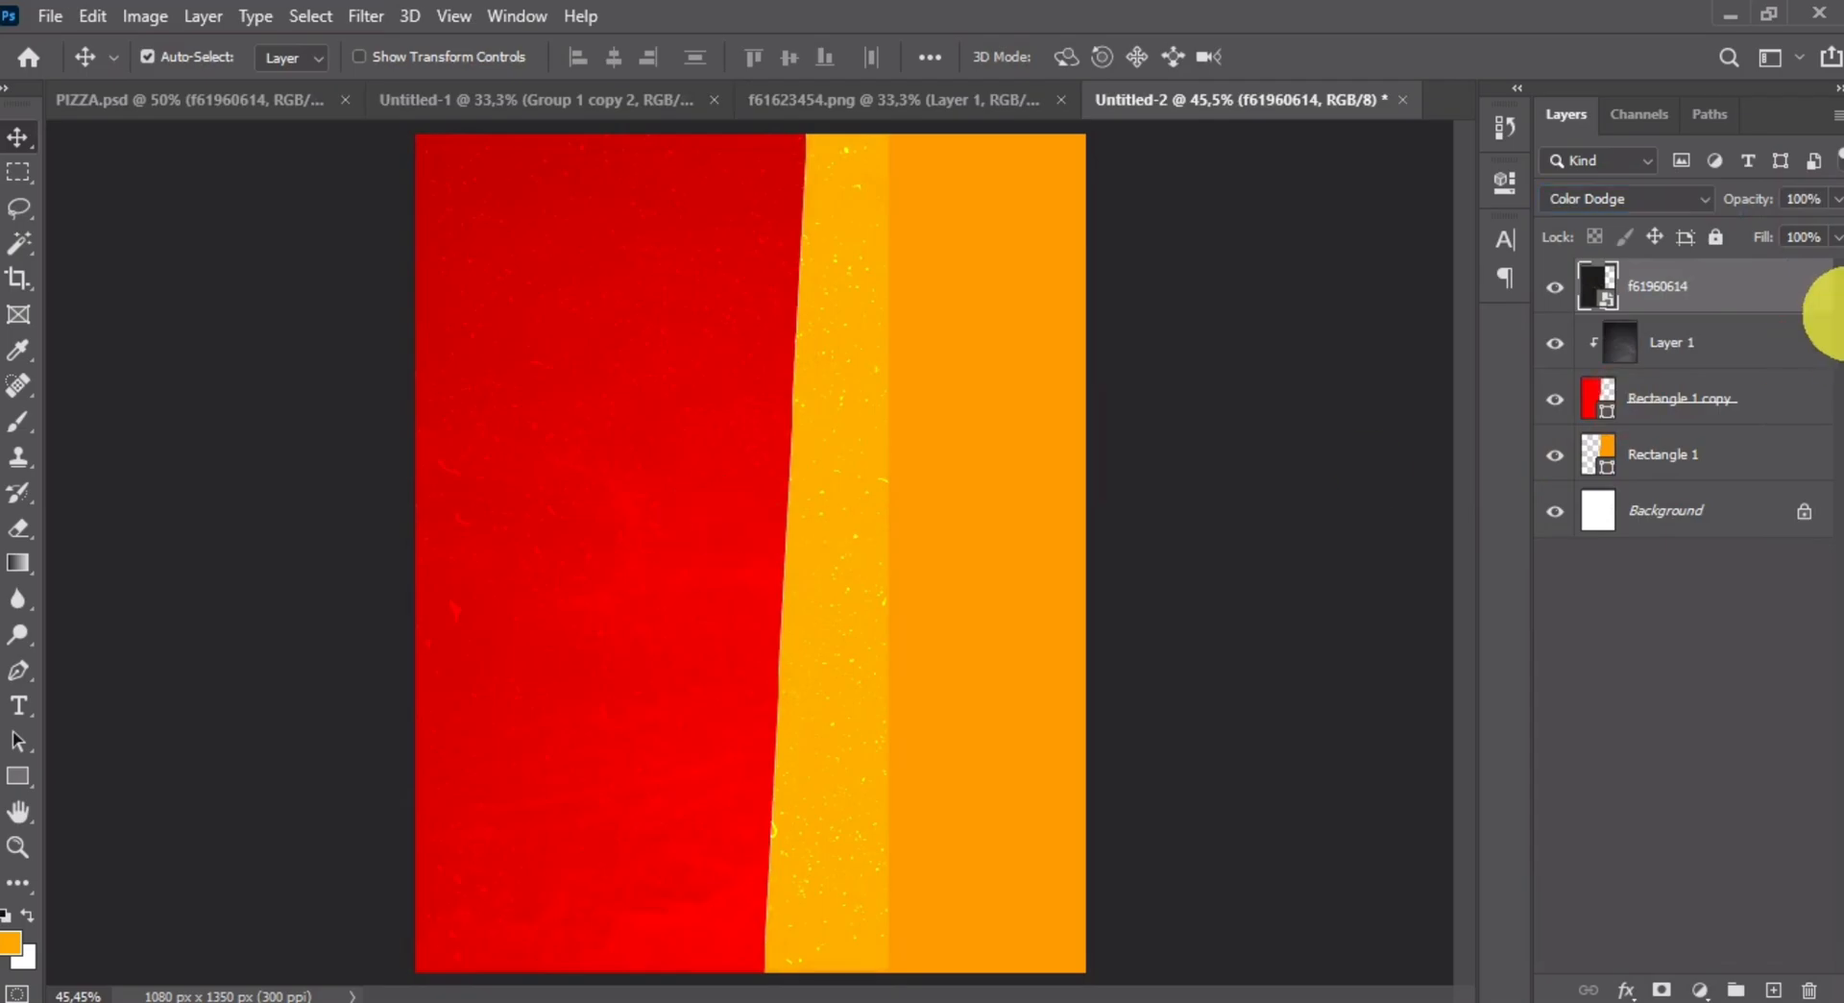
right_click(1728, 294)
left_click(1450, 624)
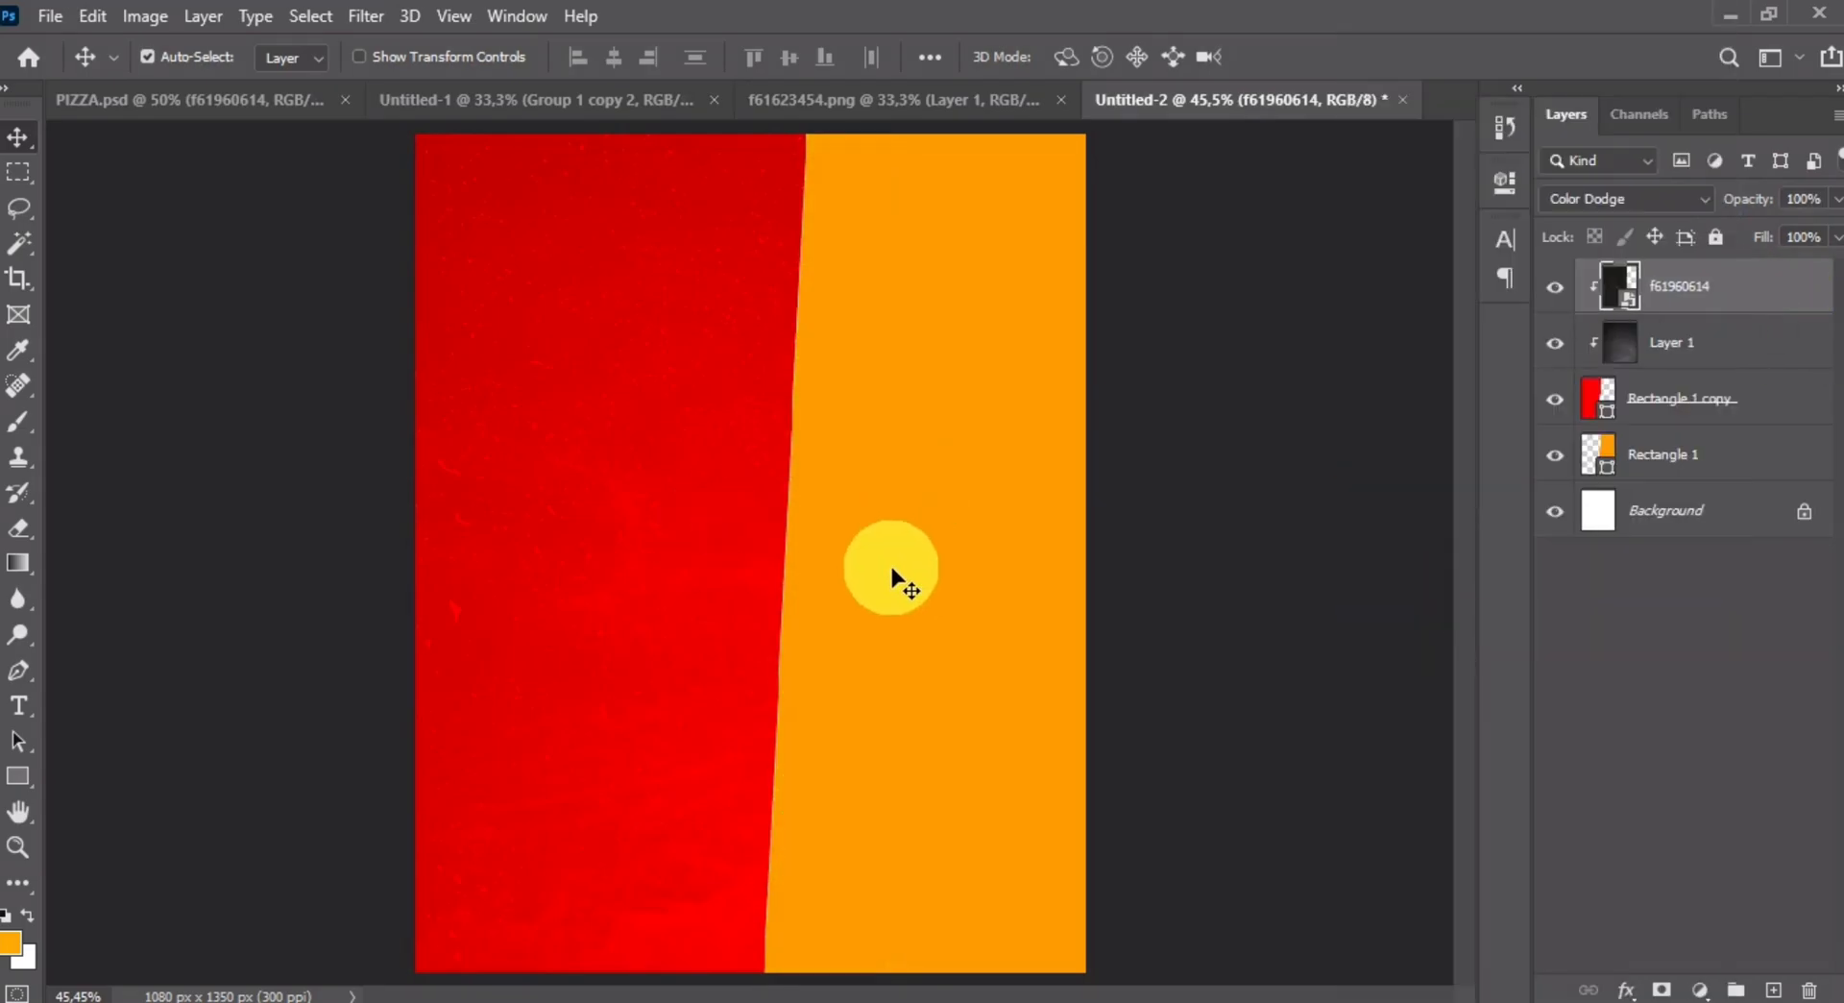
- Scale the f61960614 texture to about 21.10% and reposition it to cover the red area
key("ctrl+t")
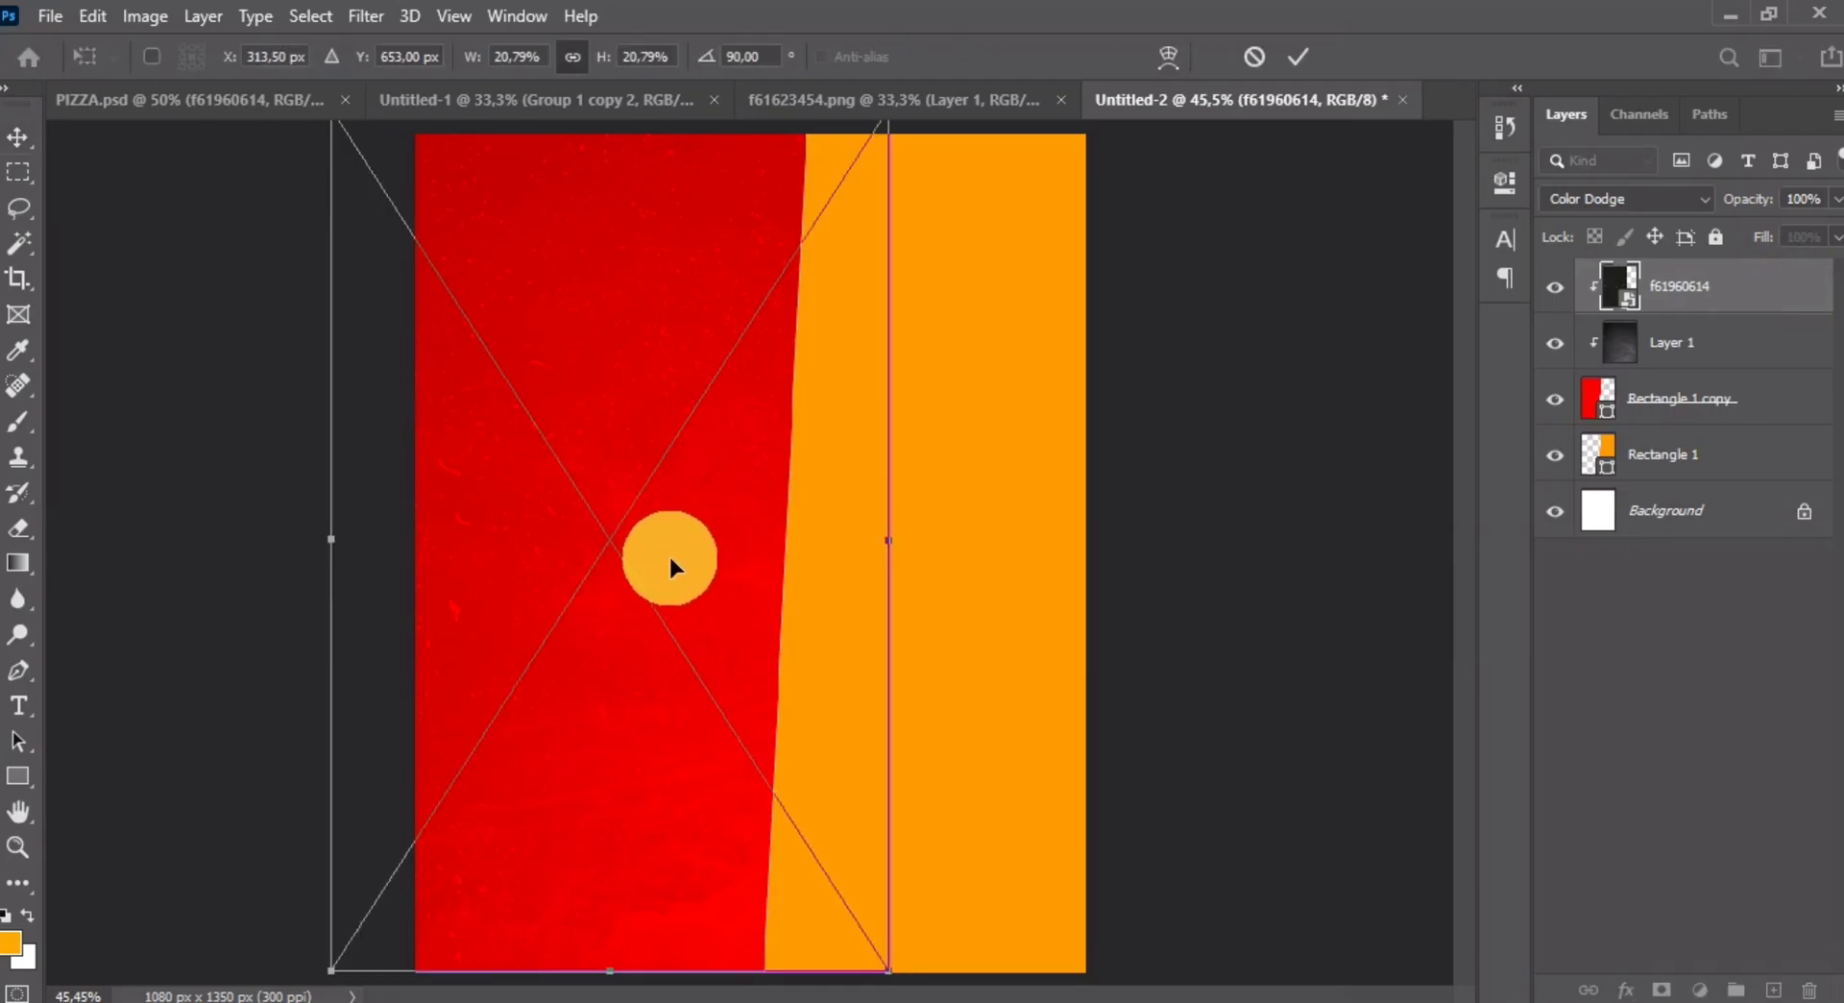
left_click(1298, 57)
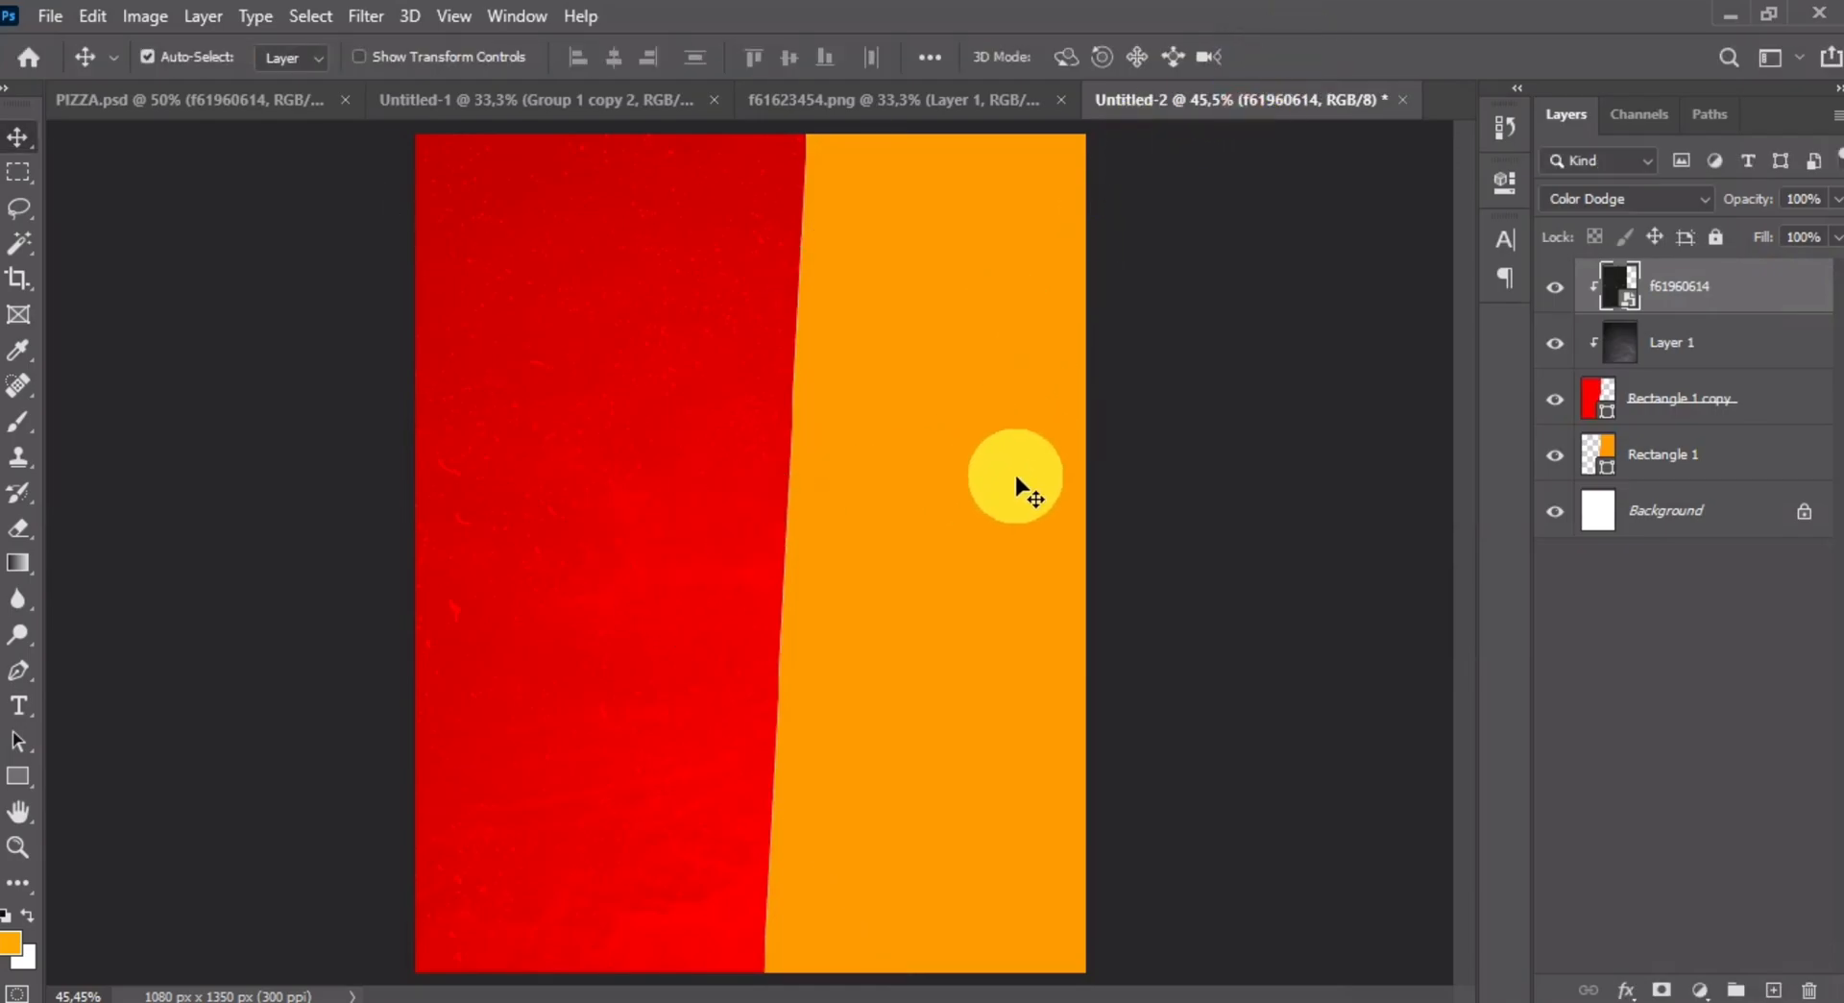
key("ctrl+minus")
key("ctrl+minus")
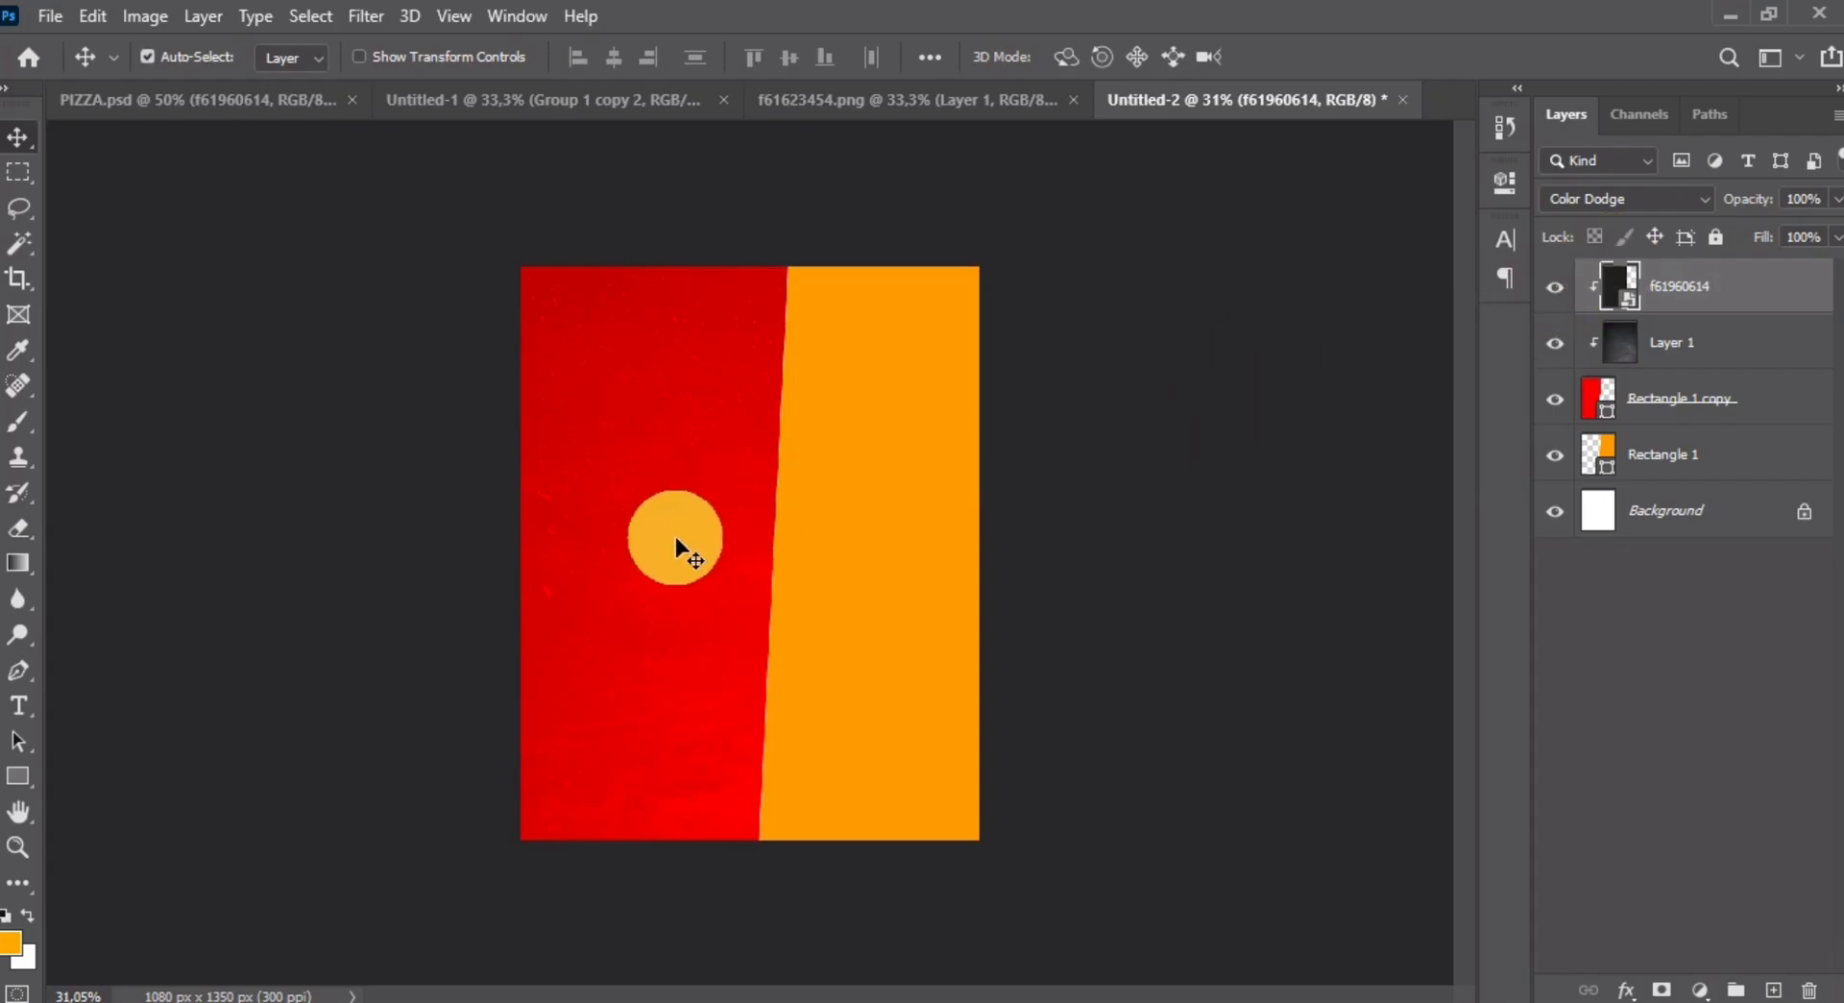
left_click_drag(660, 530, 726, 712)
key("ctrl+t")
left_click_drag(620, 842, 629, 850)
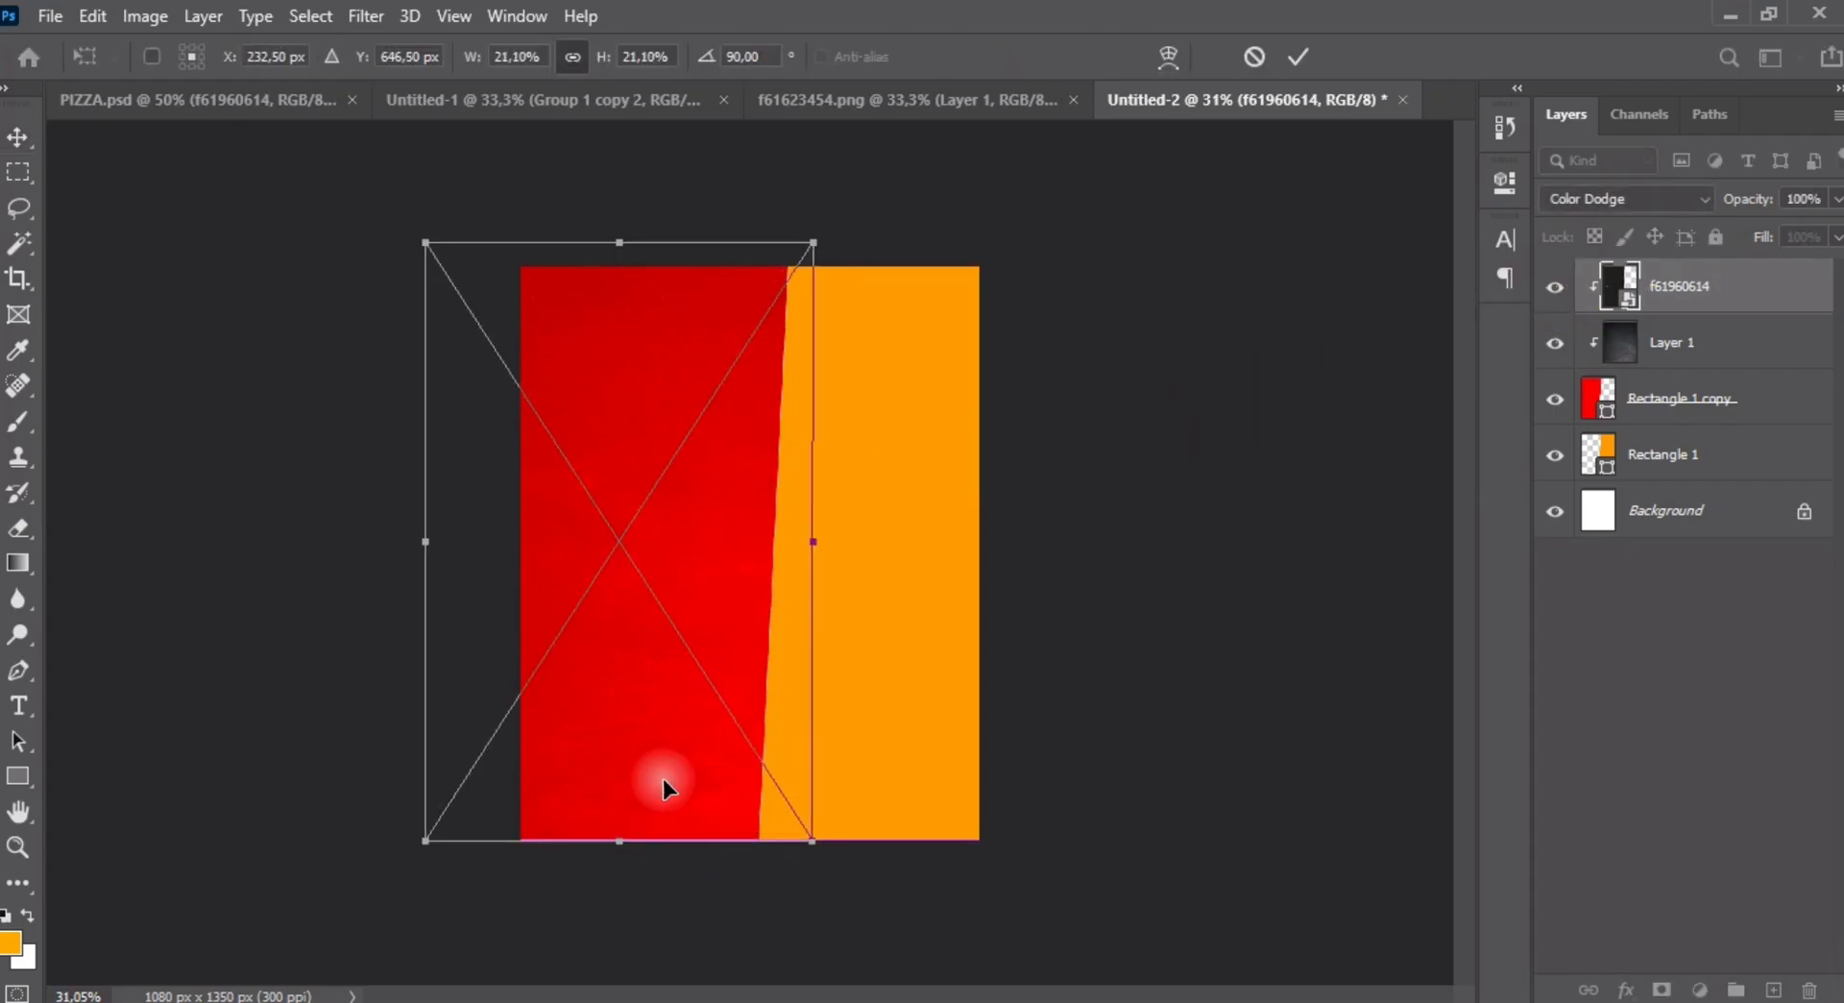
left_click_drag(688, 538, 672, 549)
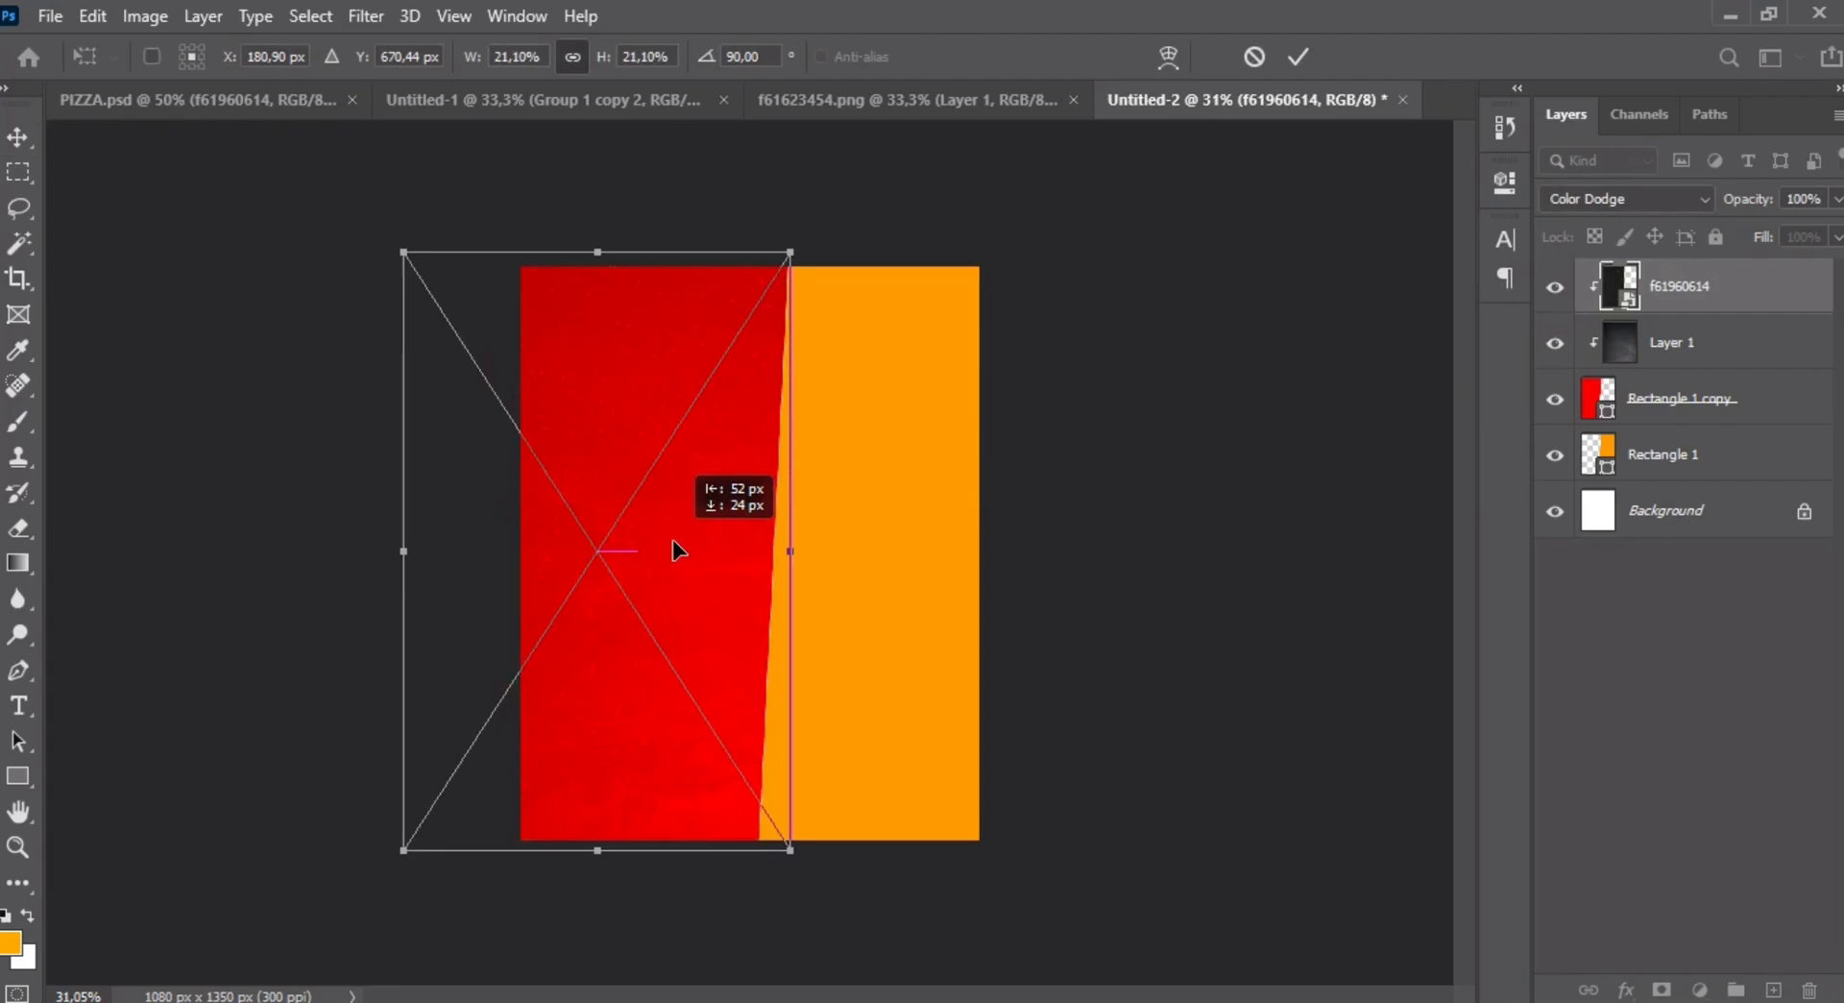
key("Return")
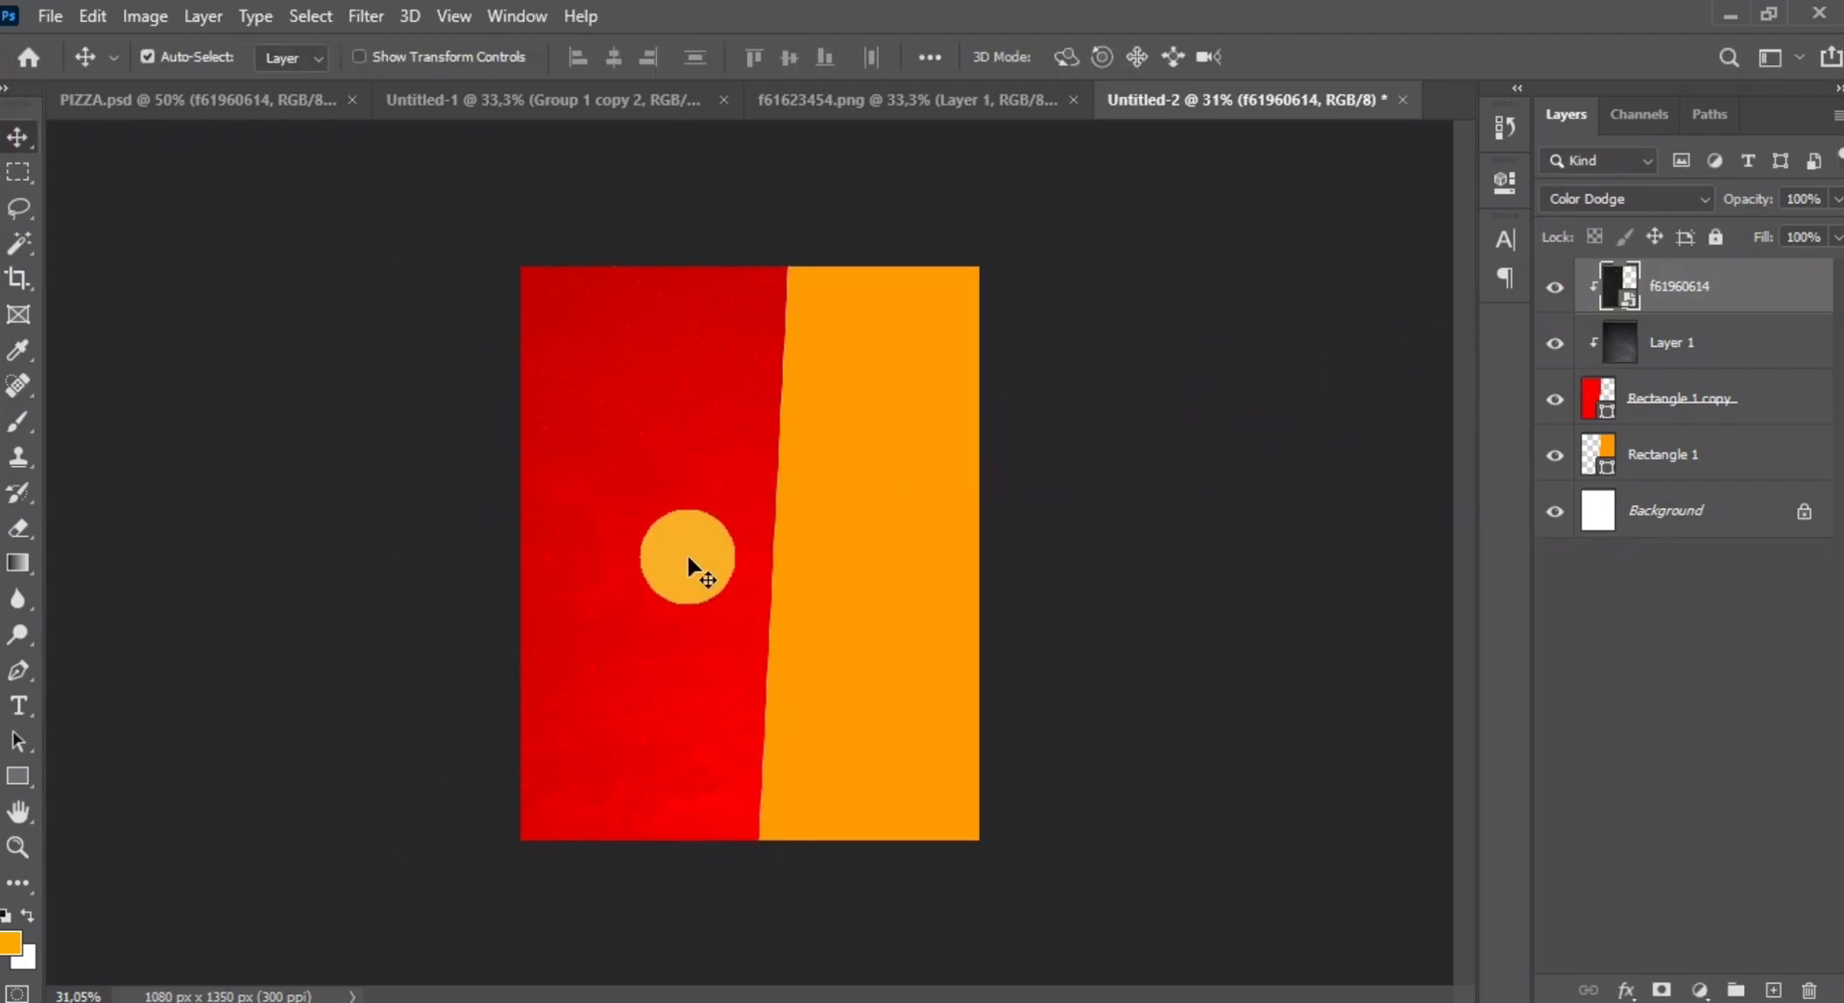
- Reduce the f61960614 texture layer's opacity to 86%
key("ctrl+plus")
key("ctrl+plus")
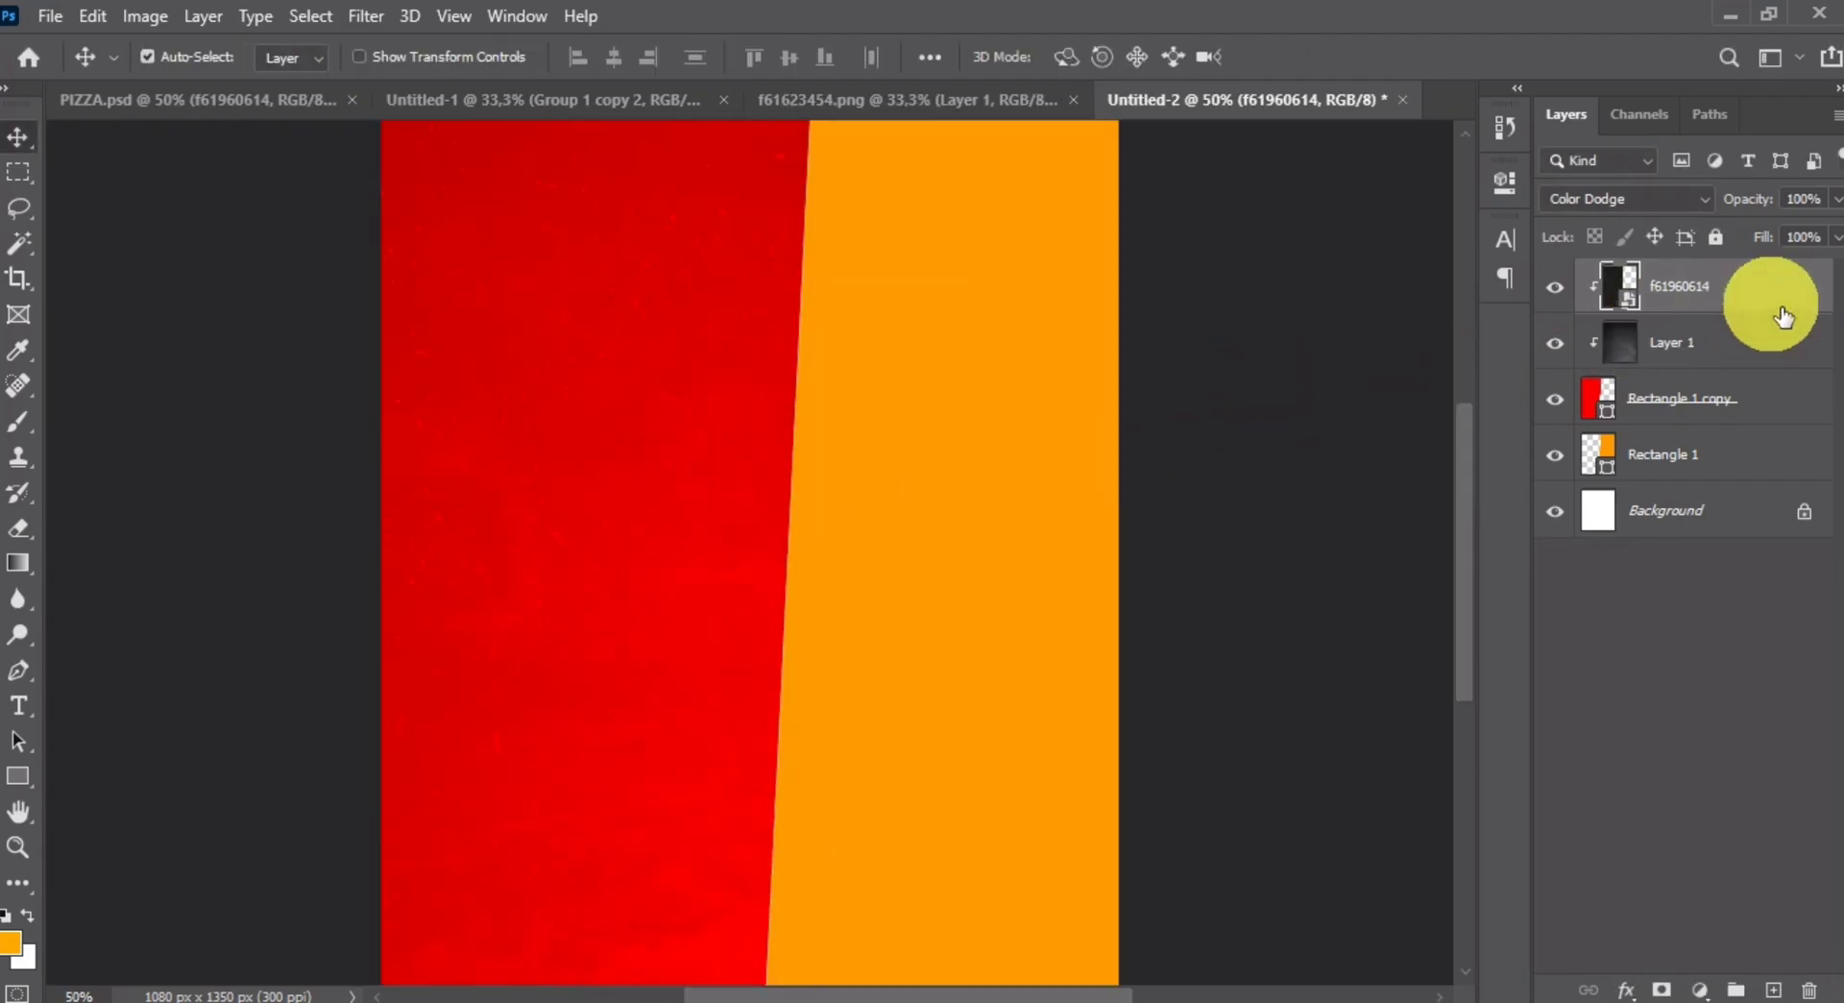
left_click_drag(1765, 213, 1762, 210)
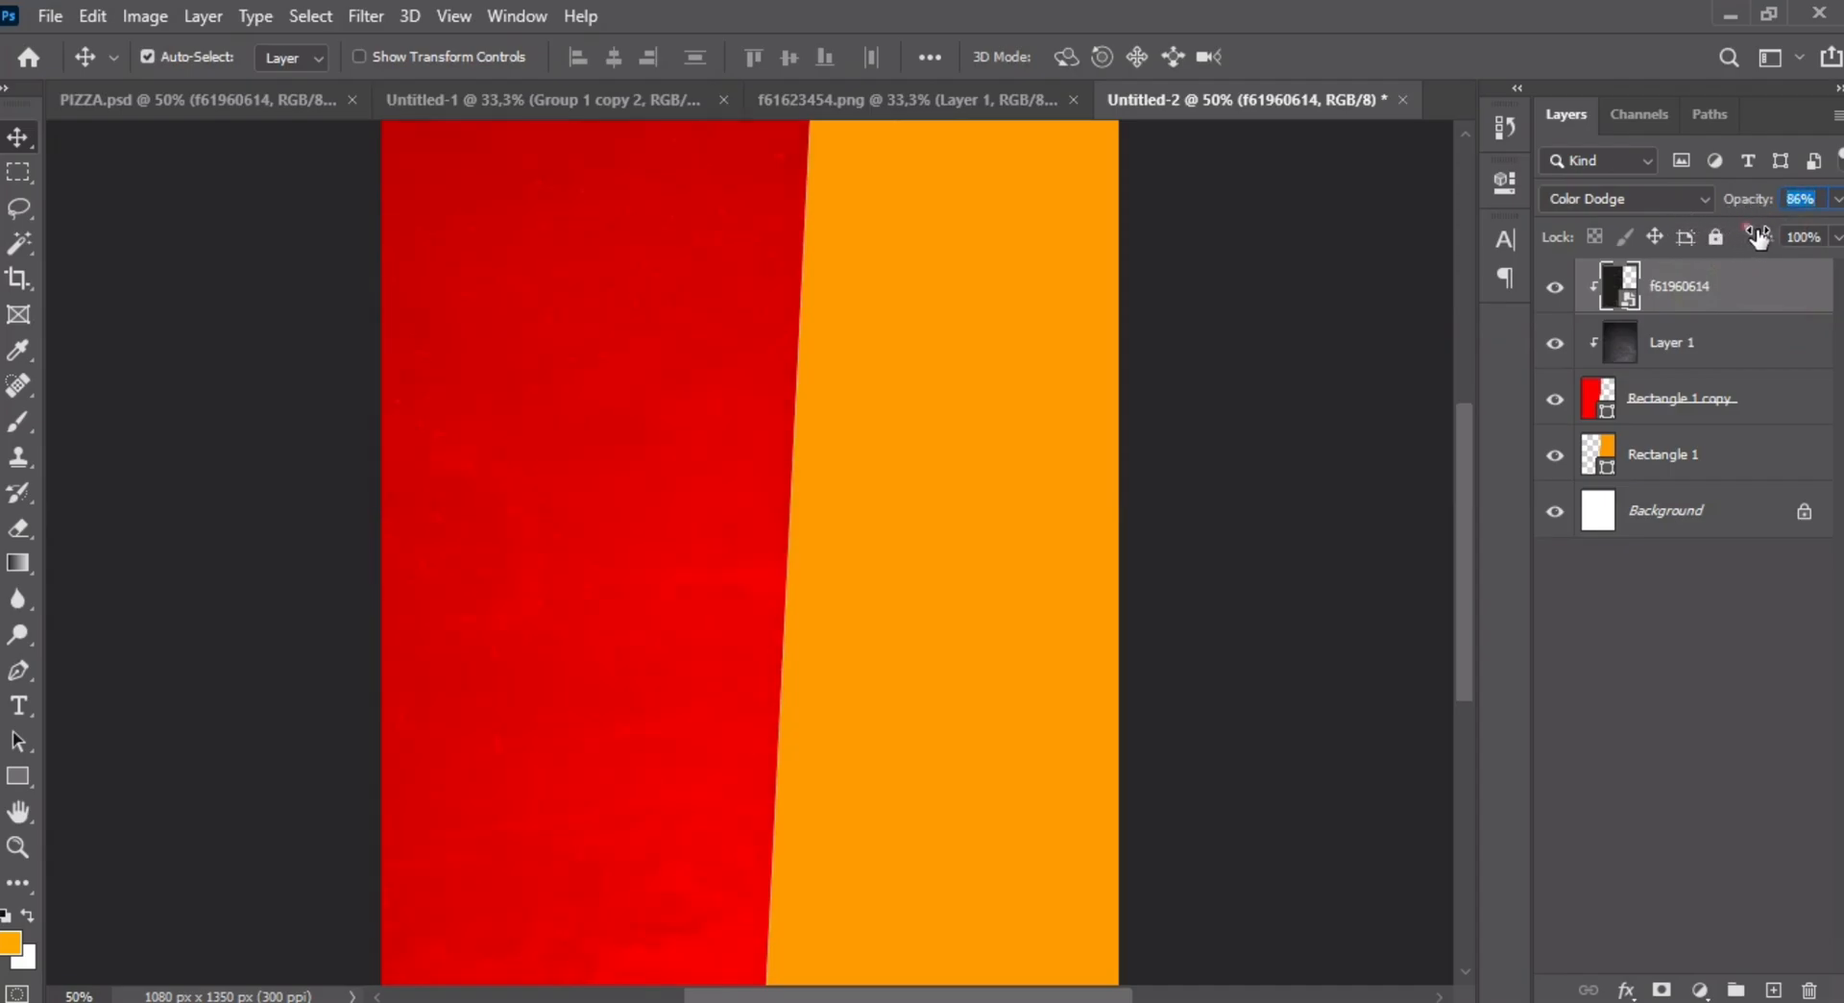
scroll(503, 563, "down", 3)
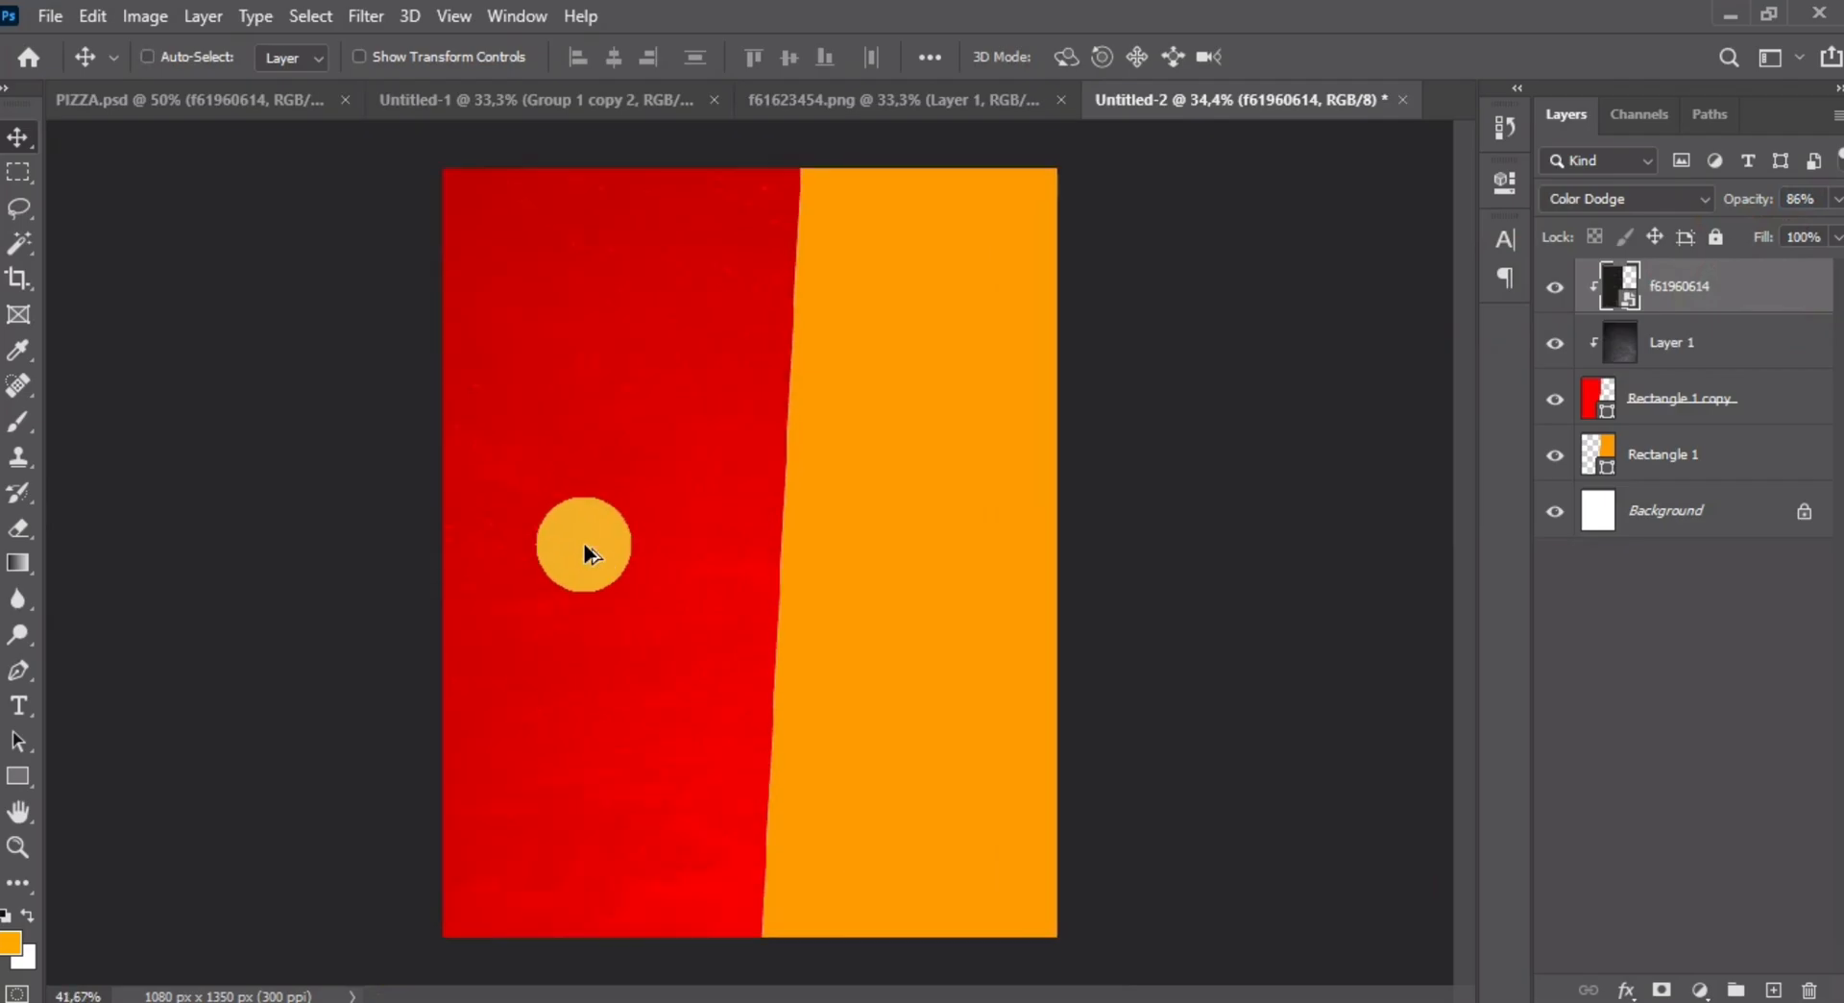
- Bring the Group 1 copy PIZZA text into the poster and place its layer directly beneath the red rectangle
key("ctrl")
key("ctrl+minus")
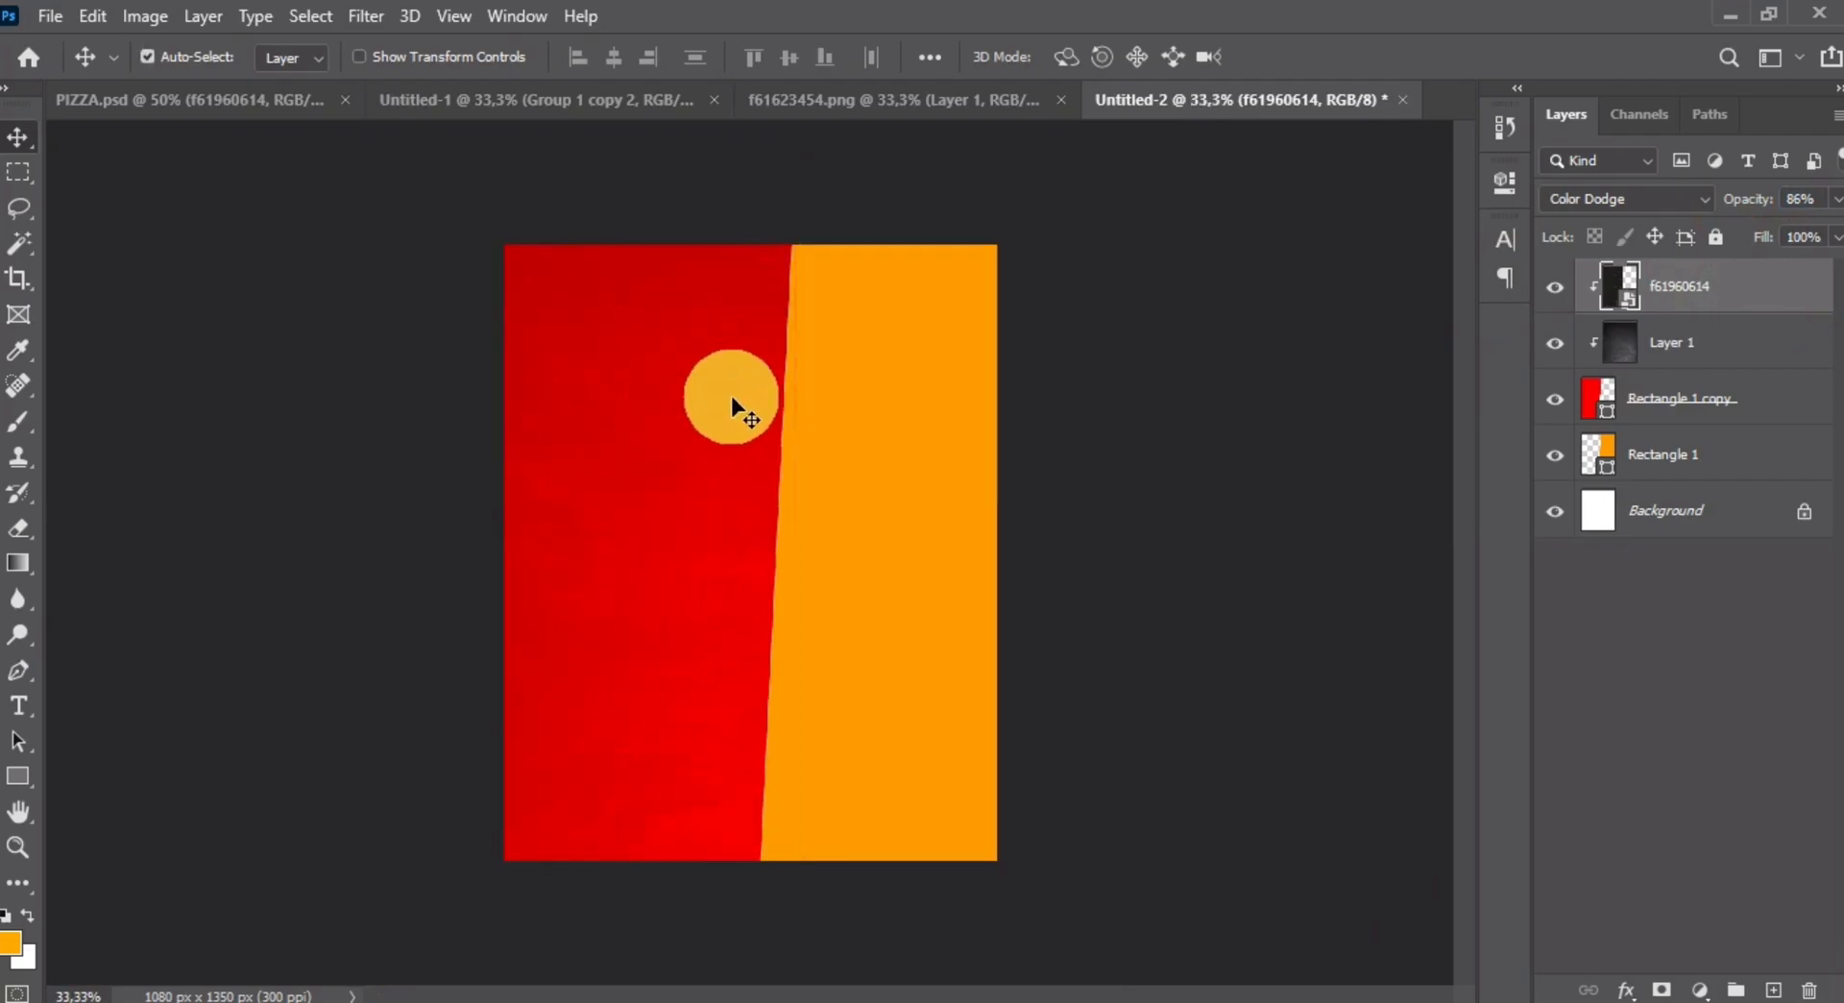
left_click(1723, 287)
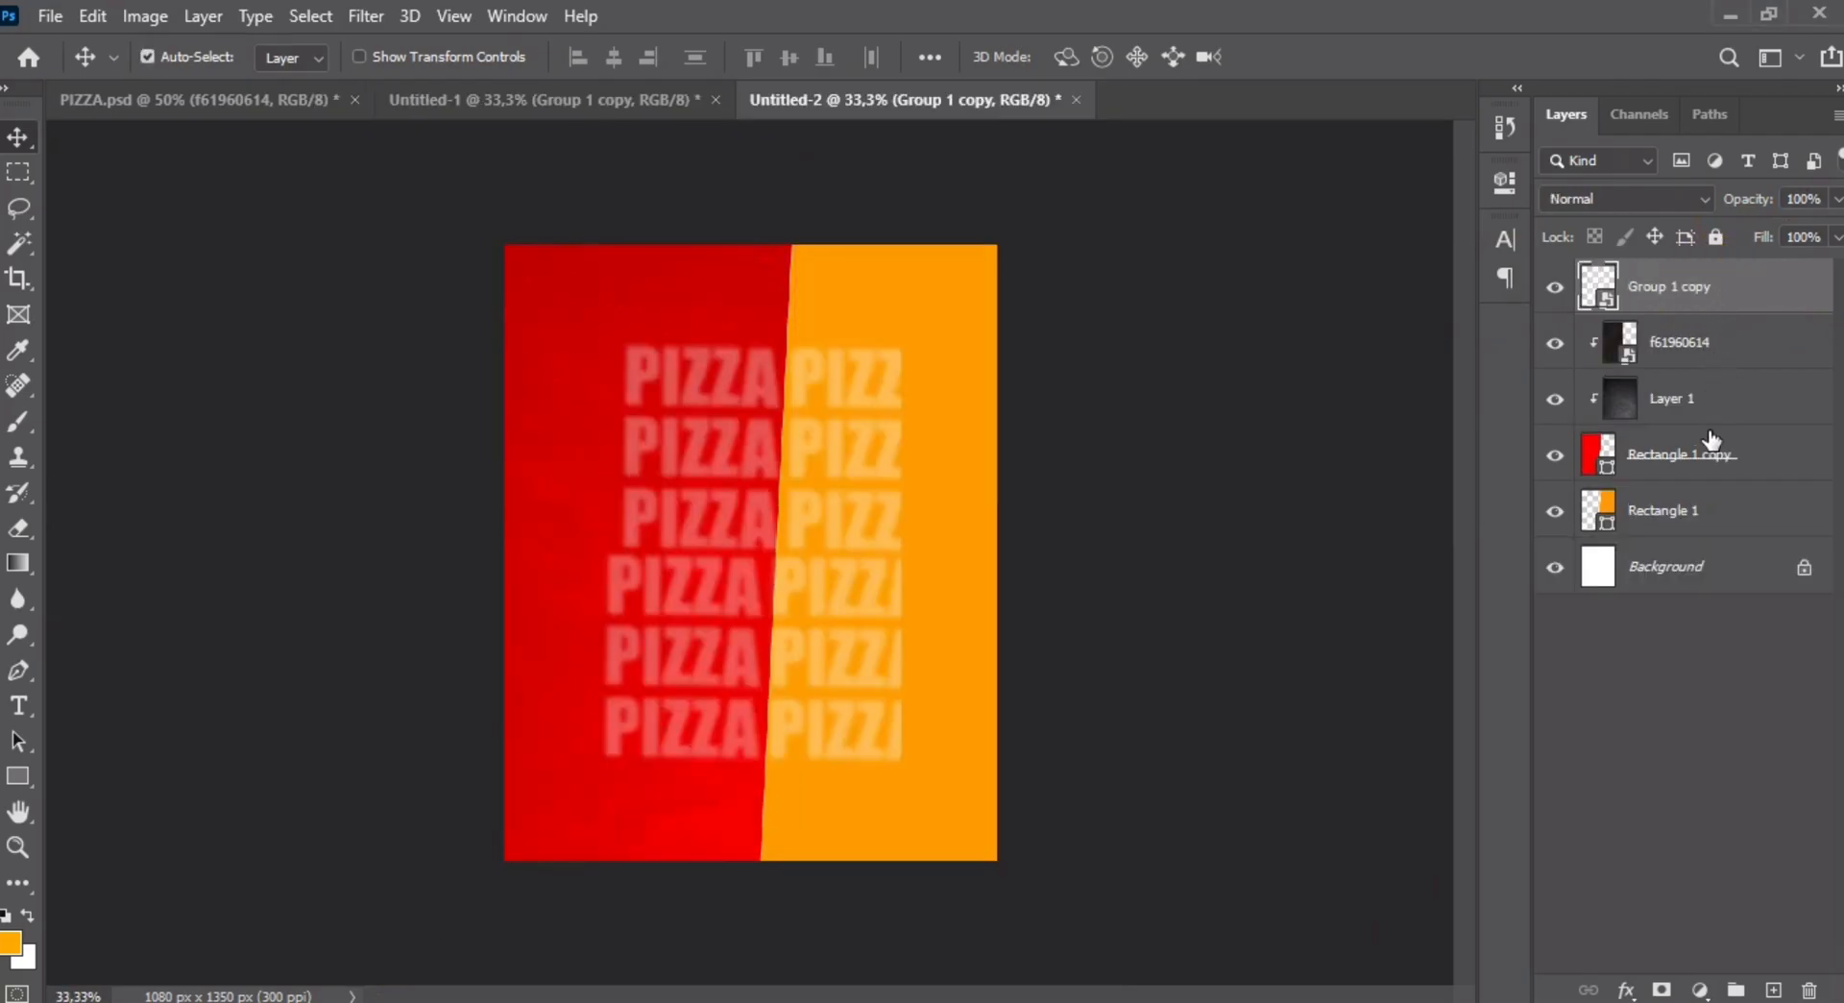
double_click(1786, 290)
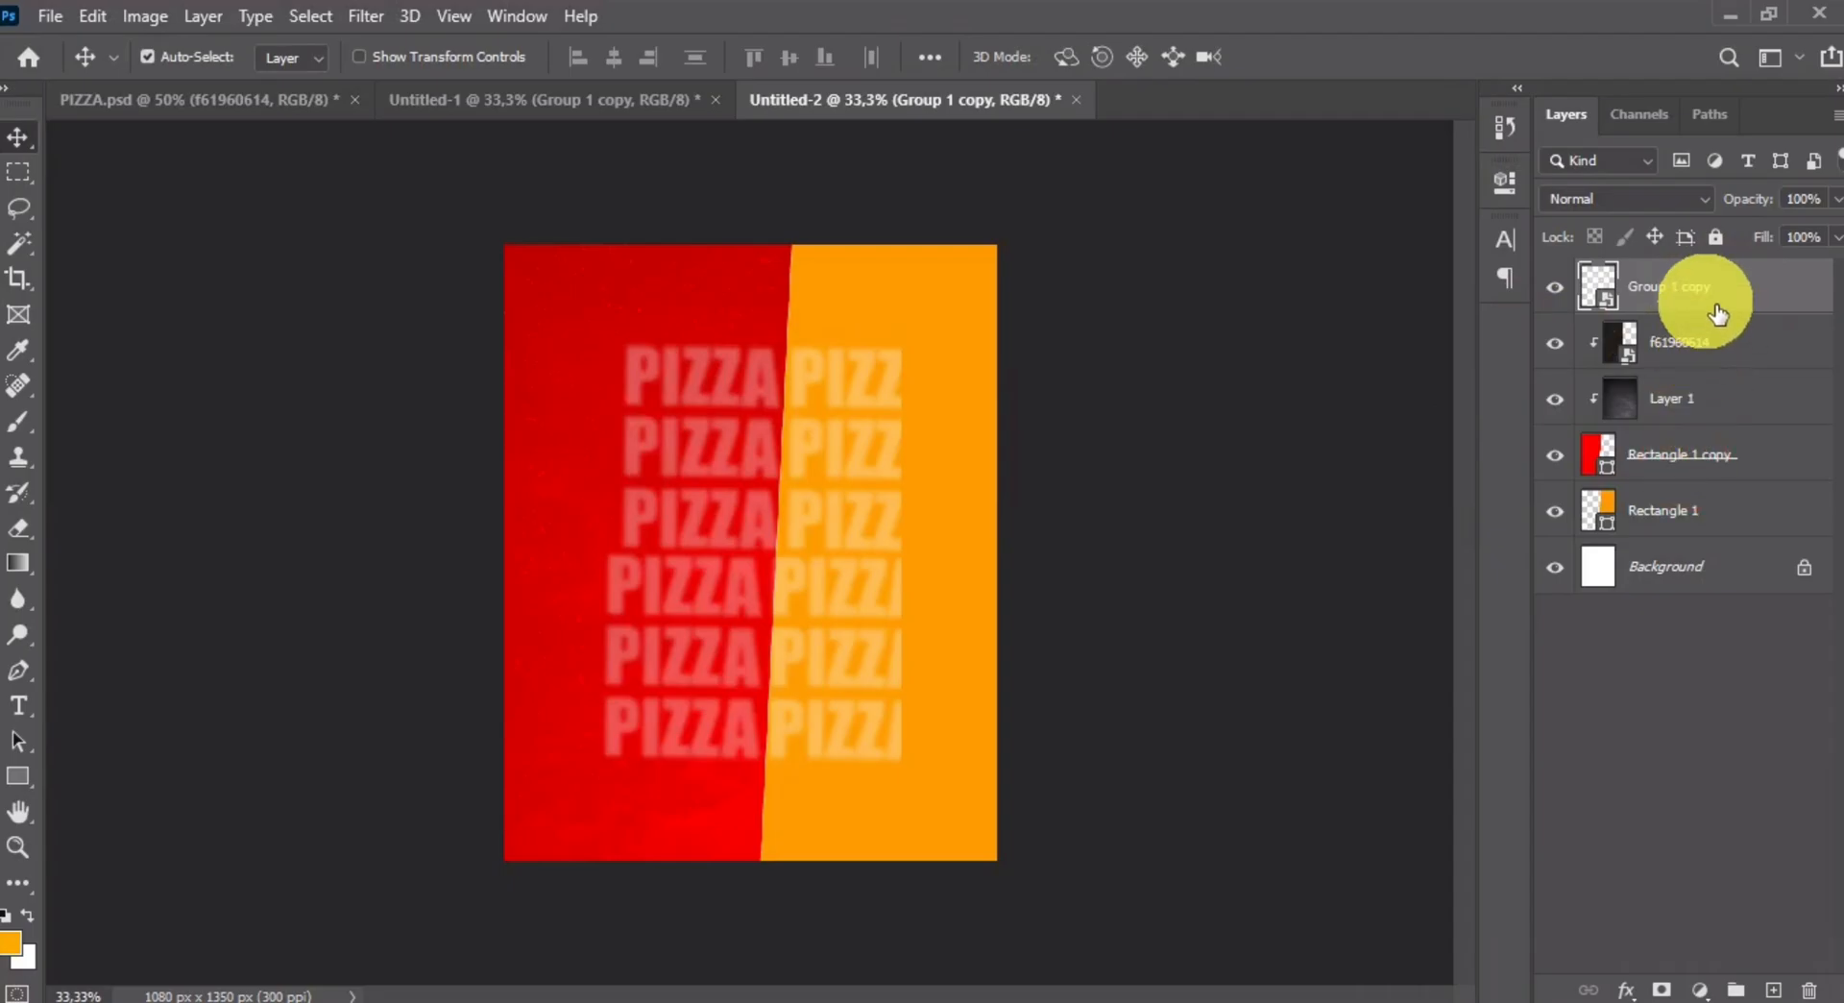
left_click(1757, 115)
left_click_drag(1748, 308, 1685, 492)
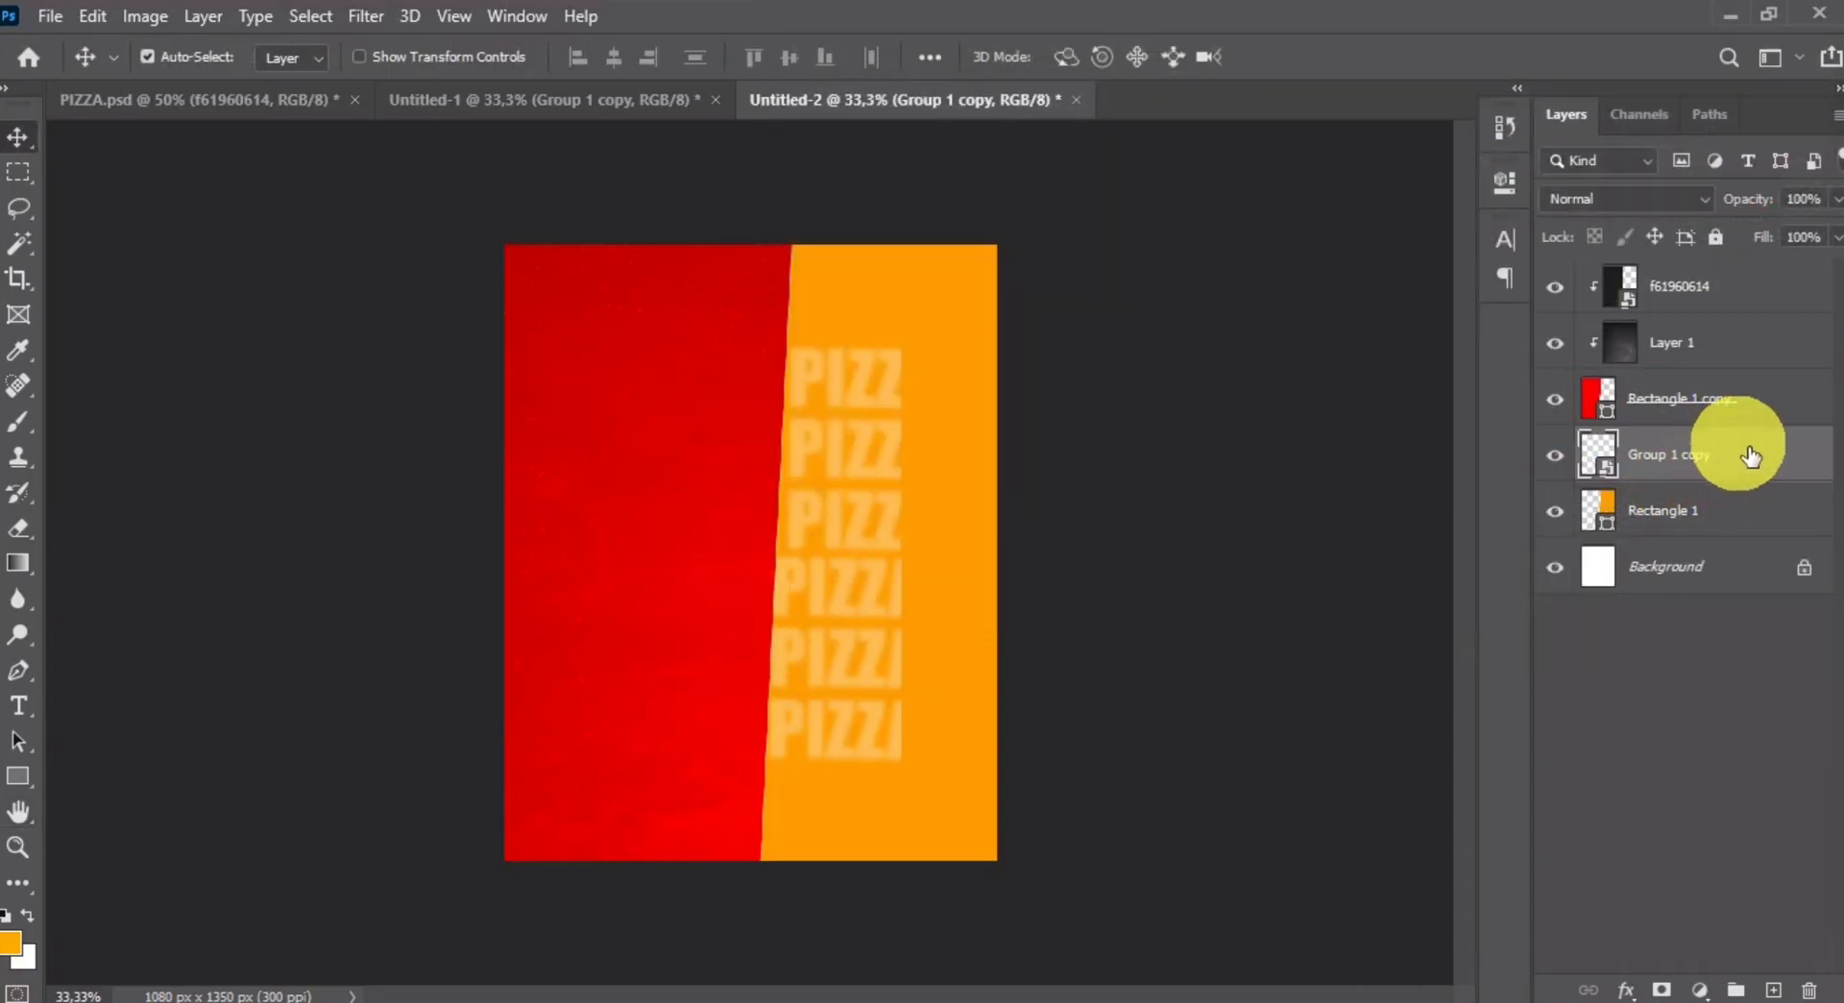
- Position the repeated PIZZA text over the upper part of the orange side, starting at the slanted red edge
left_click_drag(843, 532, 989, 433)
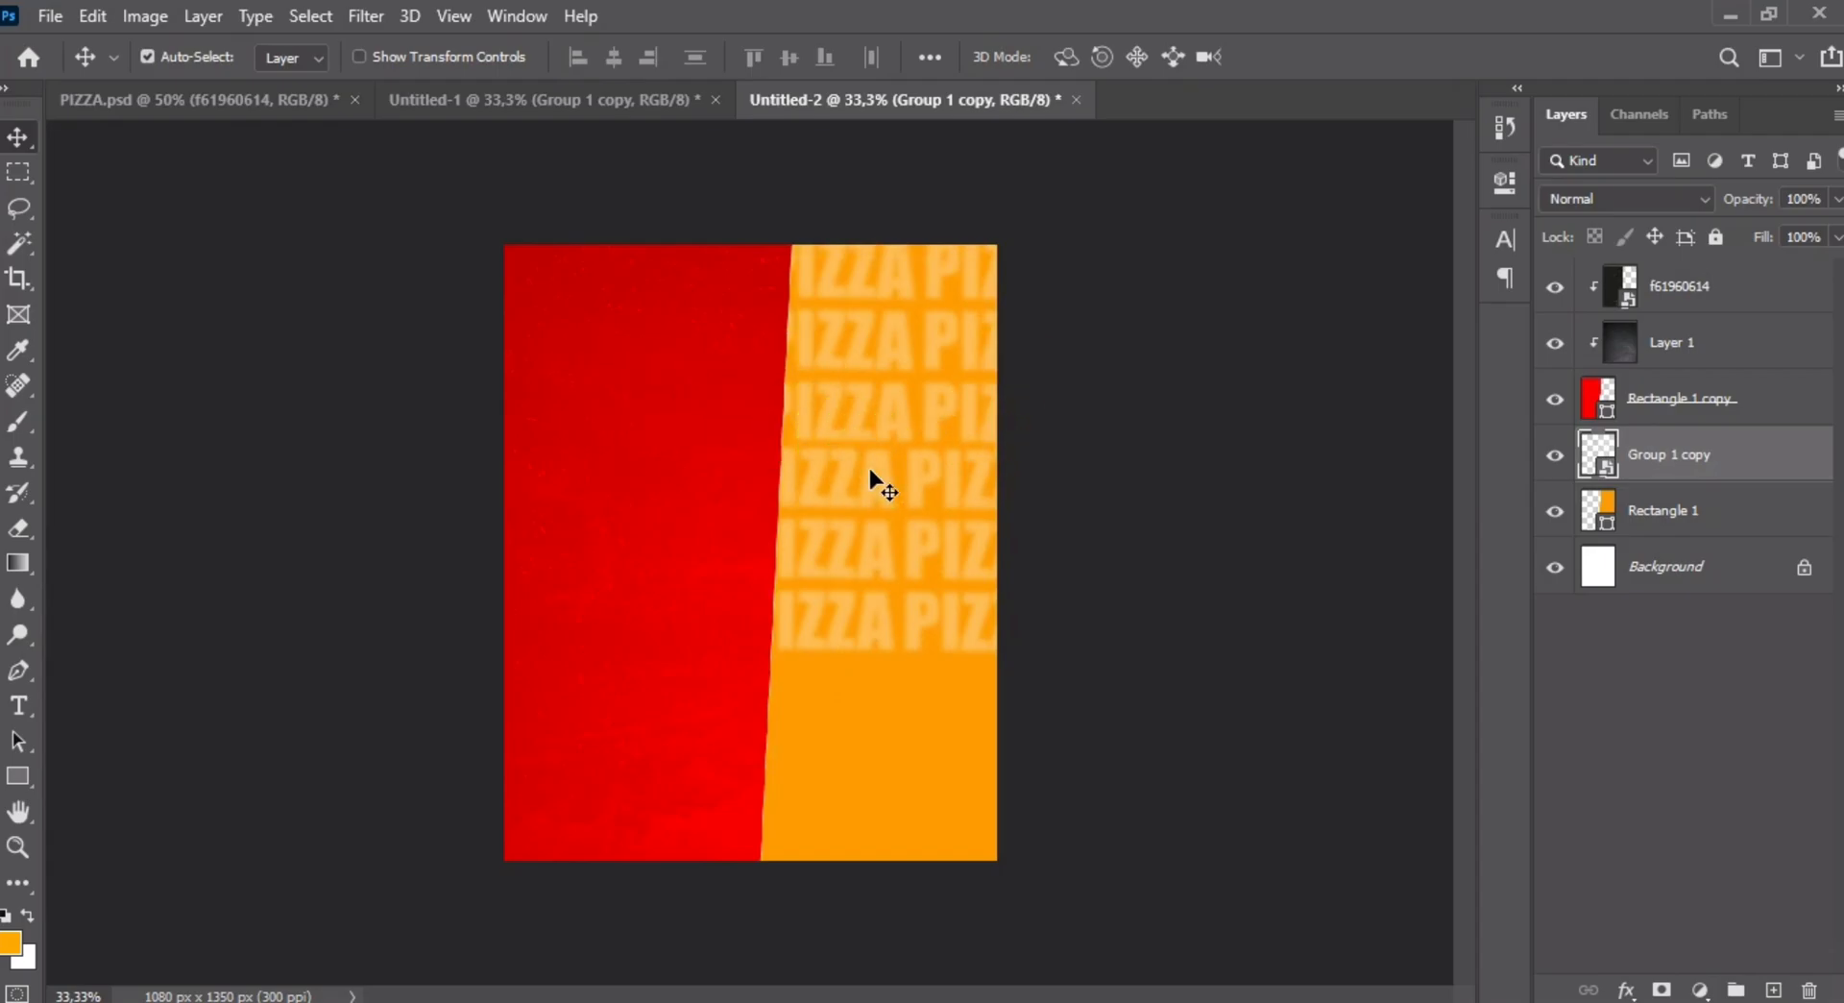
left_click_drag(876, 481, 873, 494)
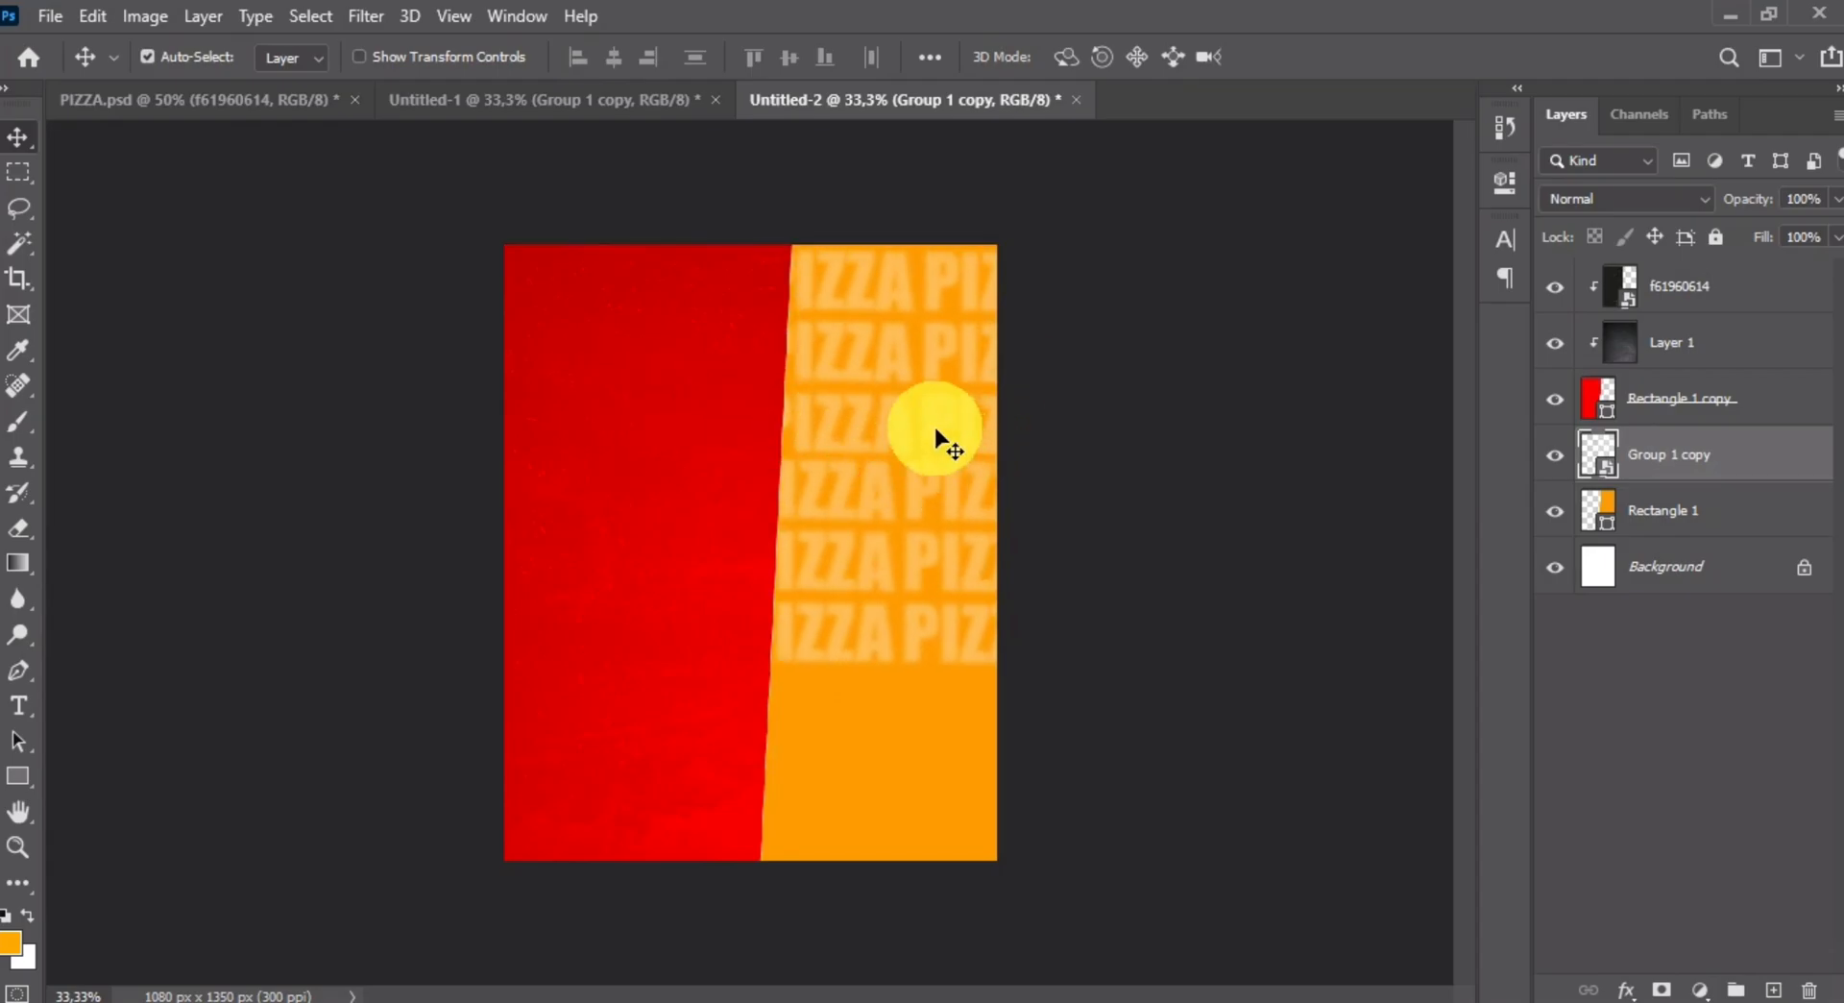
left_click_drag(936, 431, 944, 481)
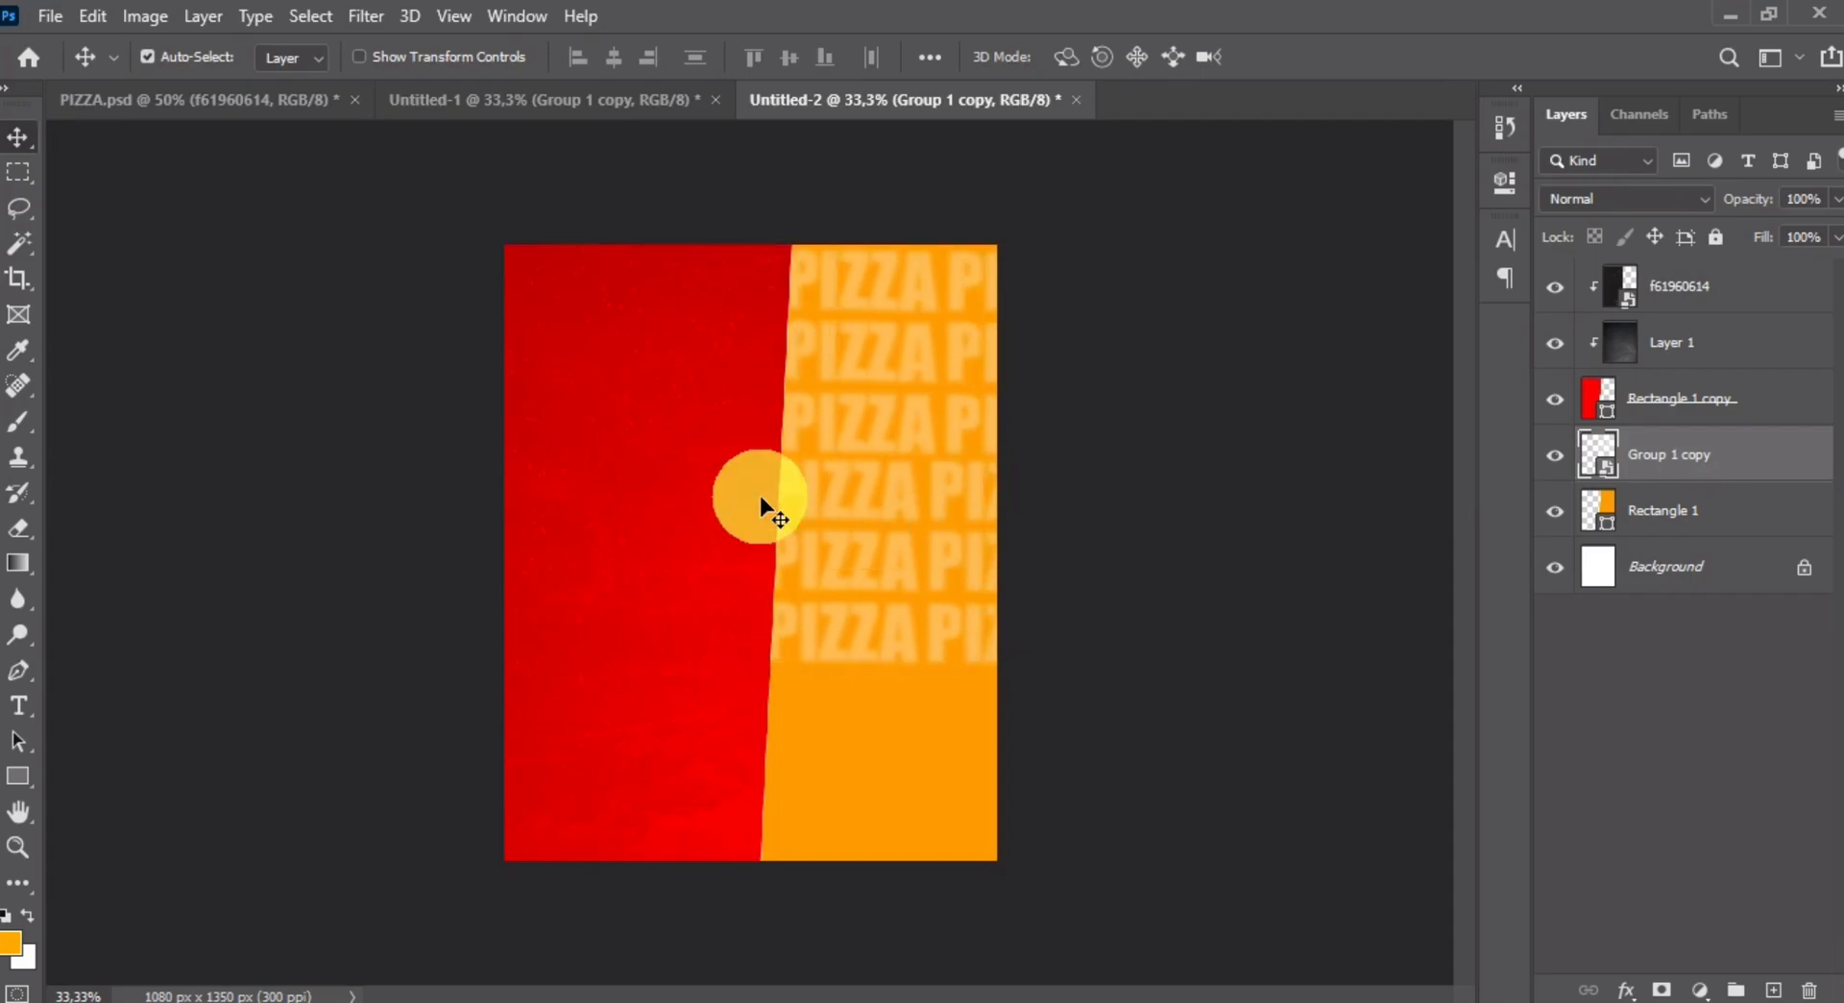
- Hide Group 1 copy in Untitled-1, copy Group 1 copy 2 into the poster and move it to the top of the layer stack
left_click(721, 108)
left_click(1554, 343)
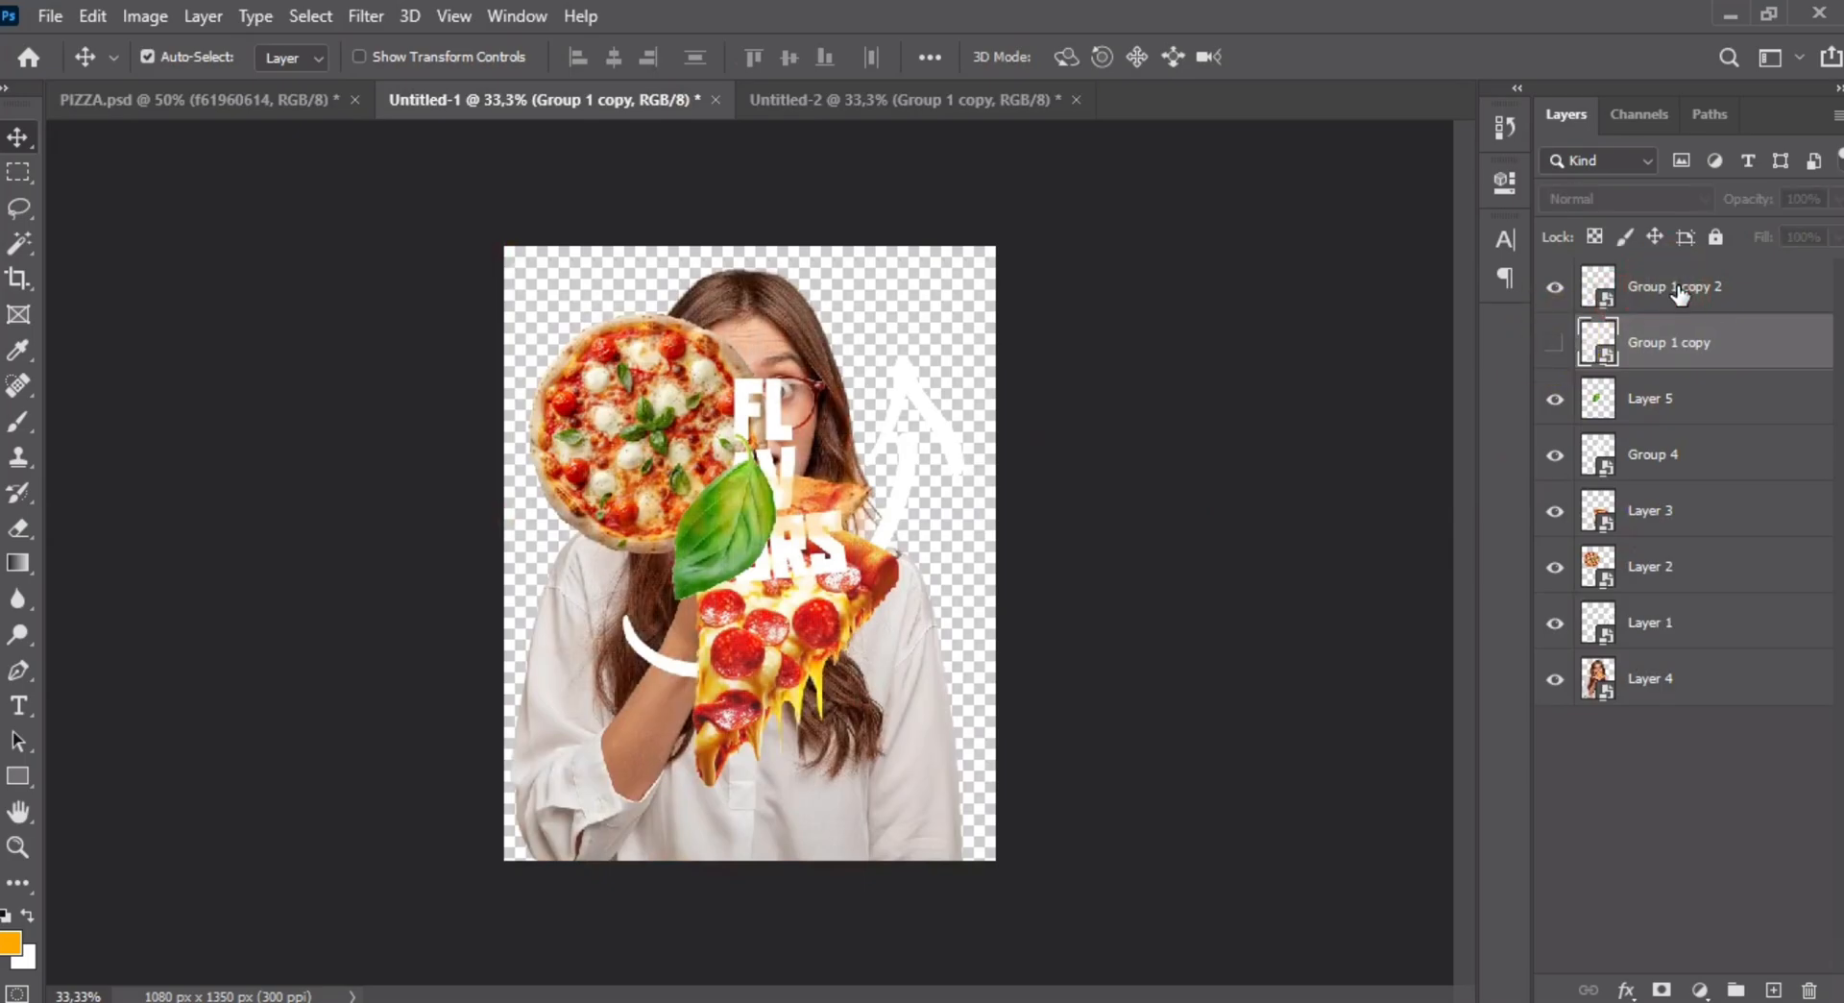
left_click(1680, 295)
left_click_drag(1350, 452, 810, 495)
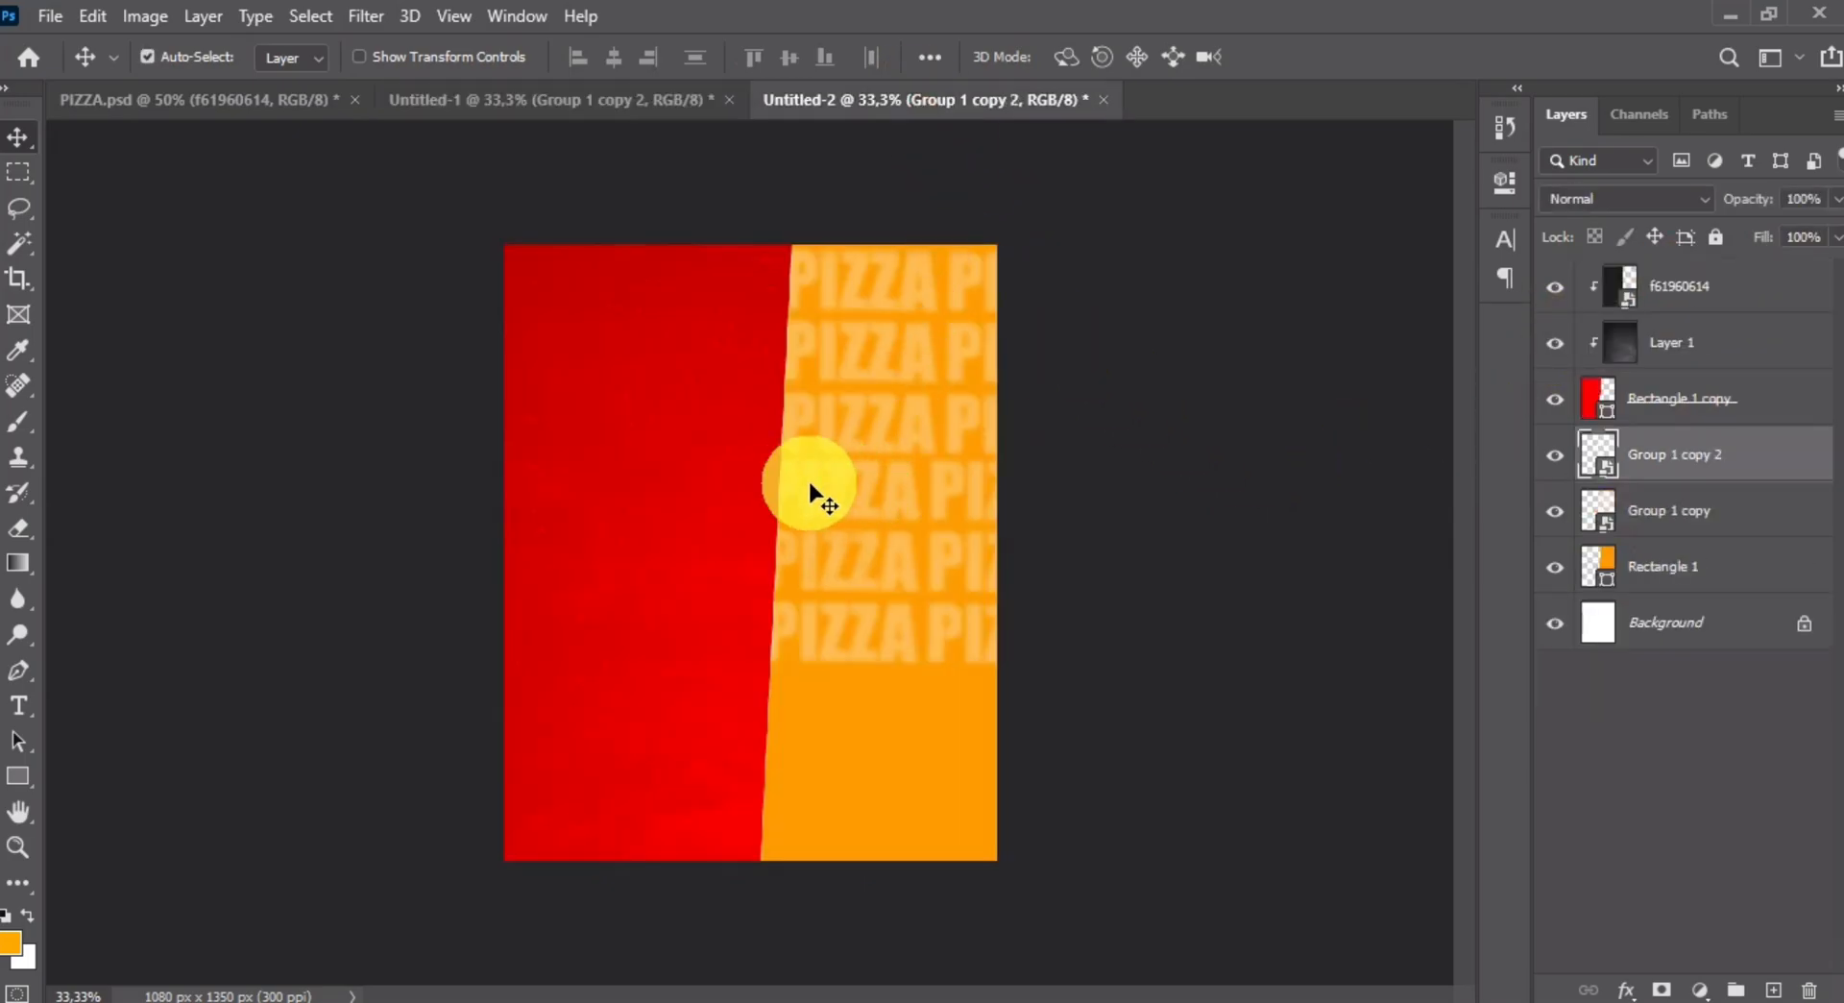
left_click_drag(1716, 465, 1712, 288)
- Move the faint Group 1 copy 2 PIZZA text up until only one row shows along the upper edge of the red side
left_click_drag(784, 548, 625, 312)
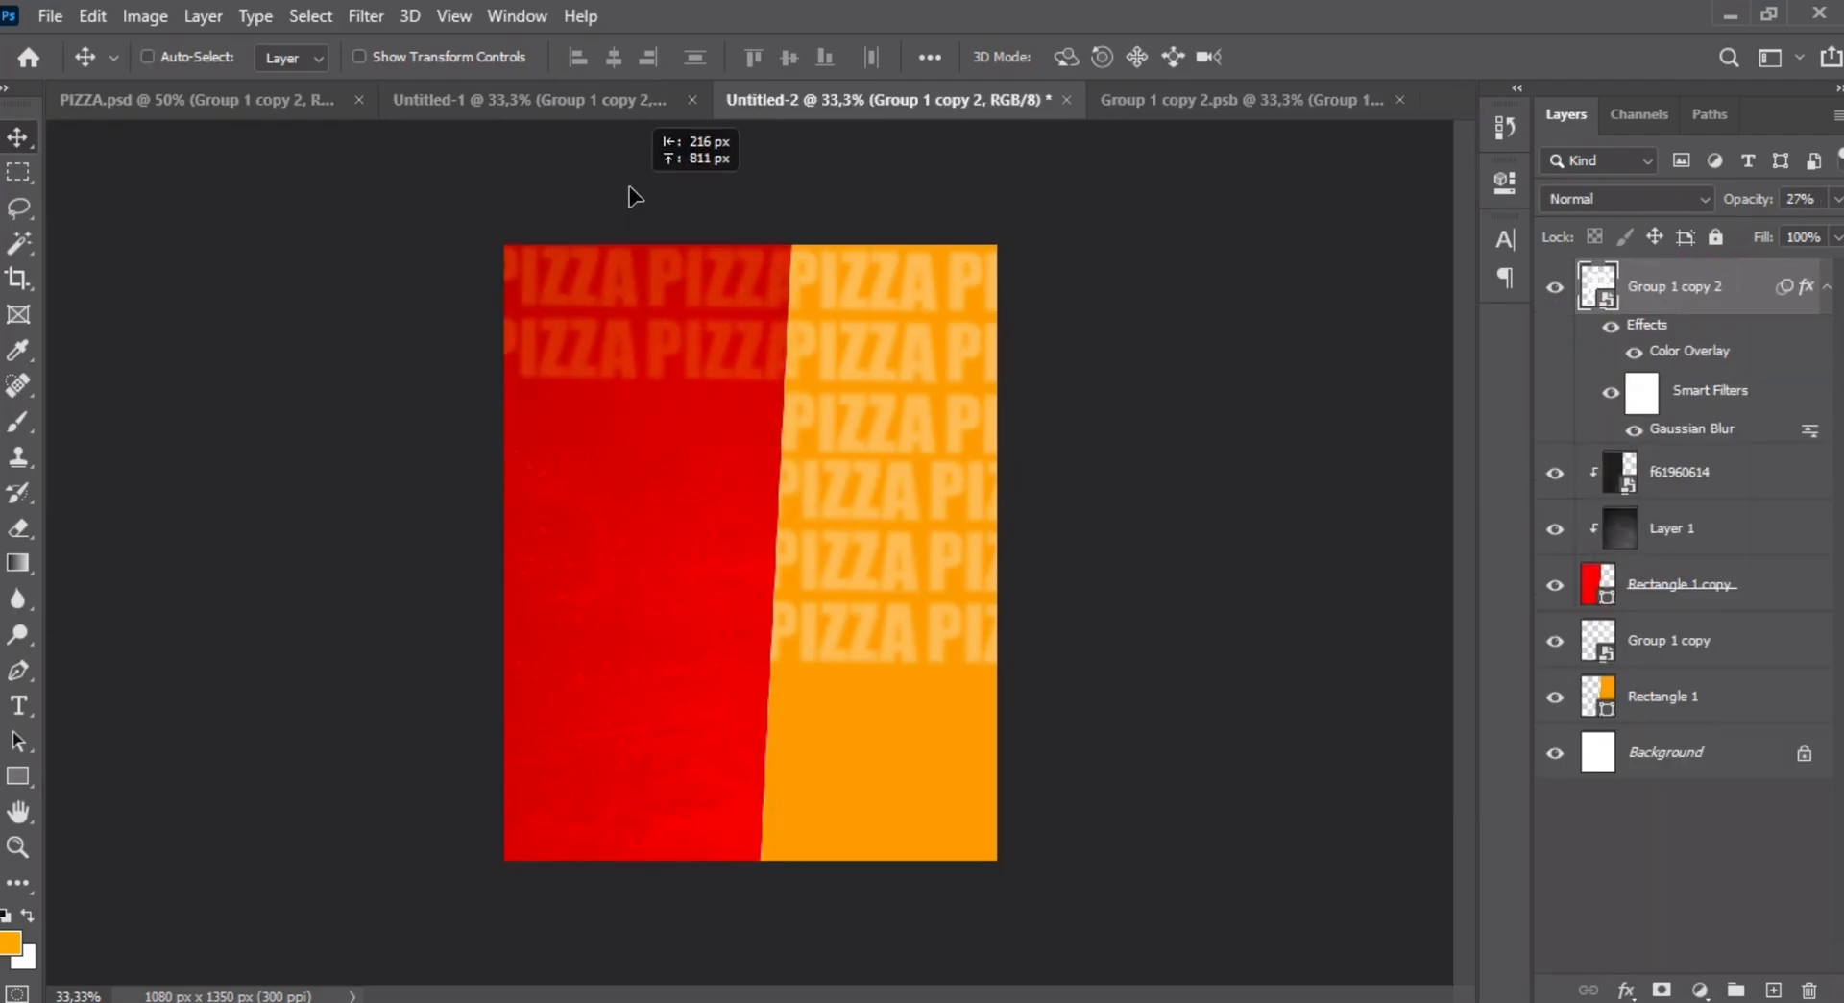
left_click_drag(630, 186, 637, 124)
left_click(635, 114)
left_click(1200, 103)
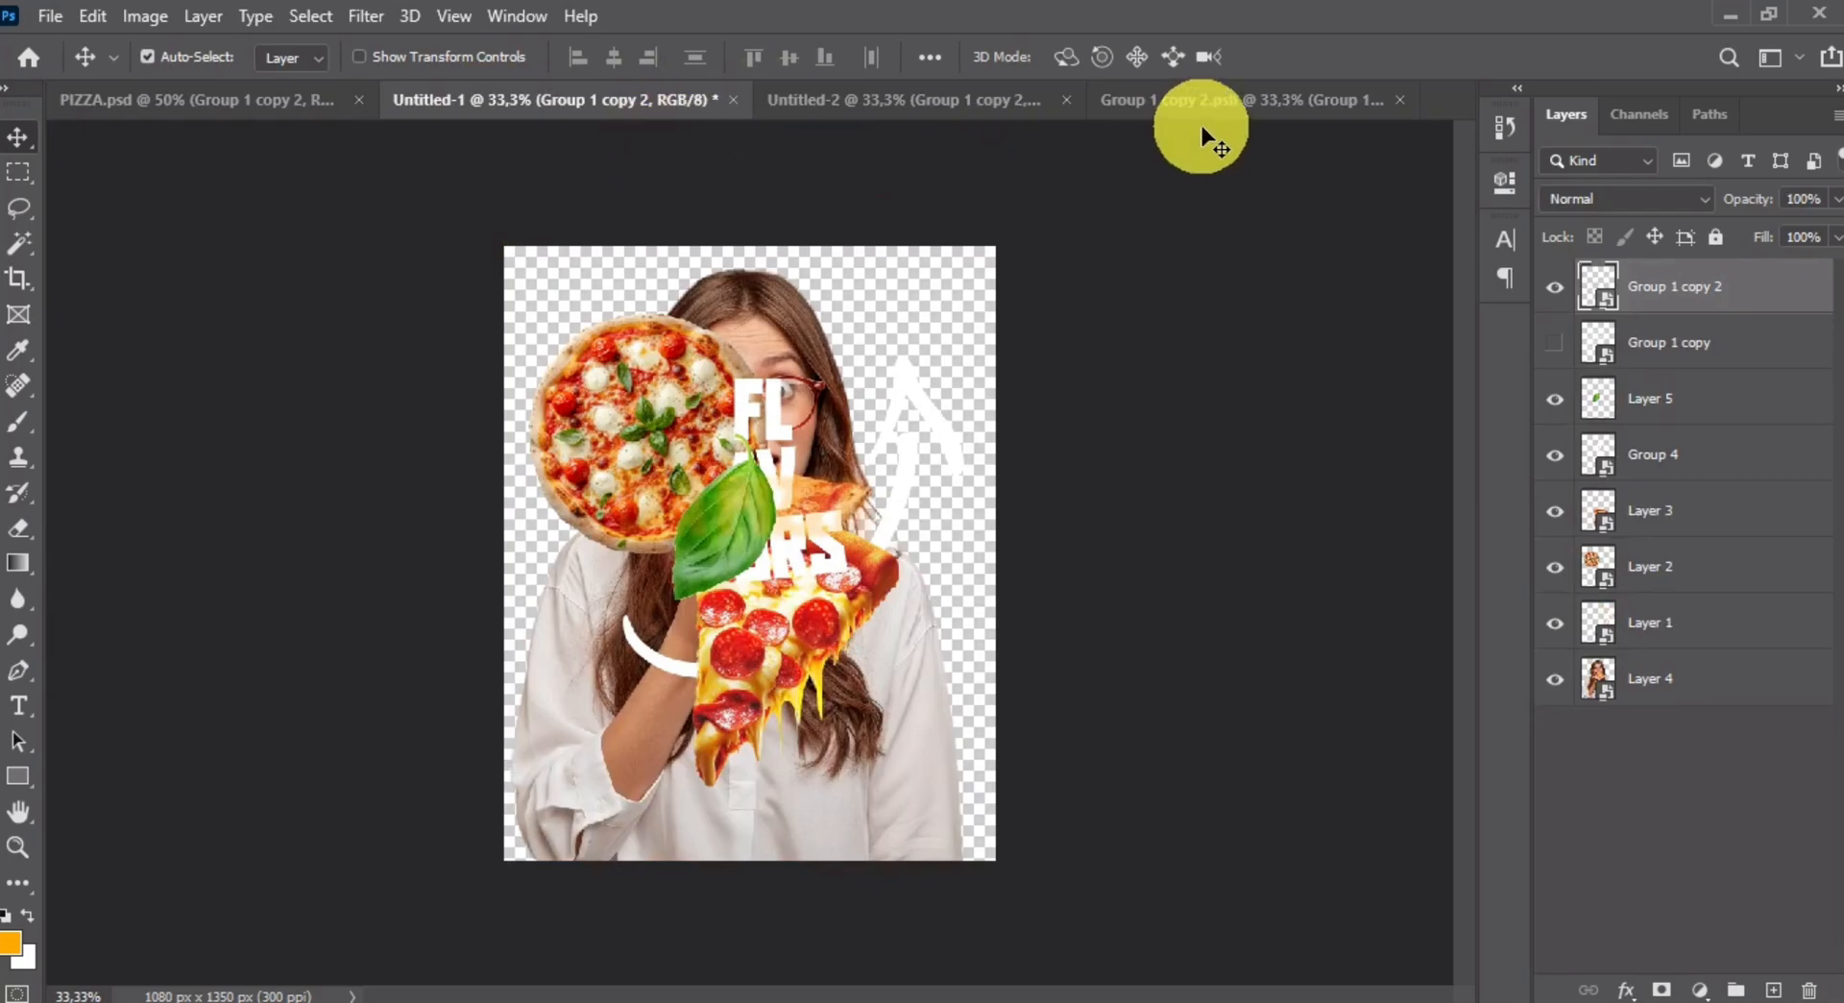
left_click_drag(753, 193, 782, 283)
left_click_drag(691, 476, 618, 255)
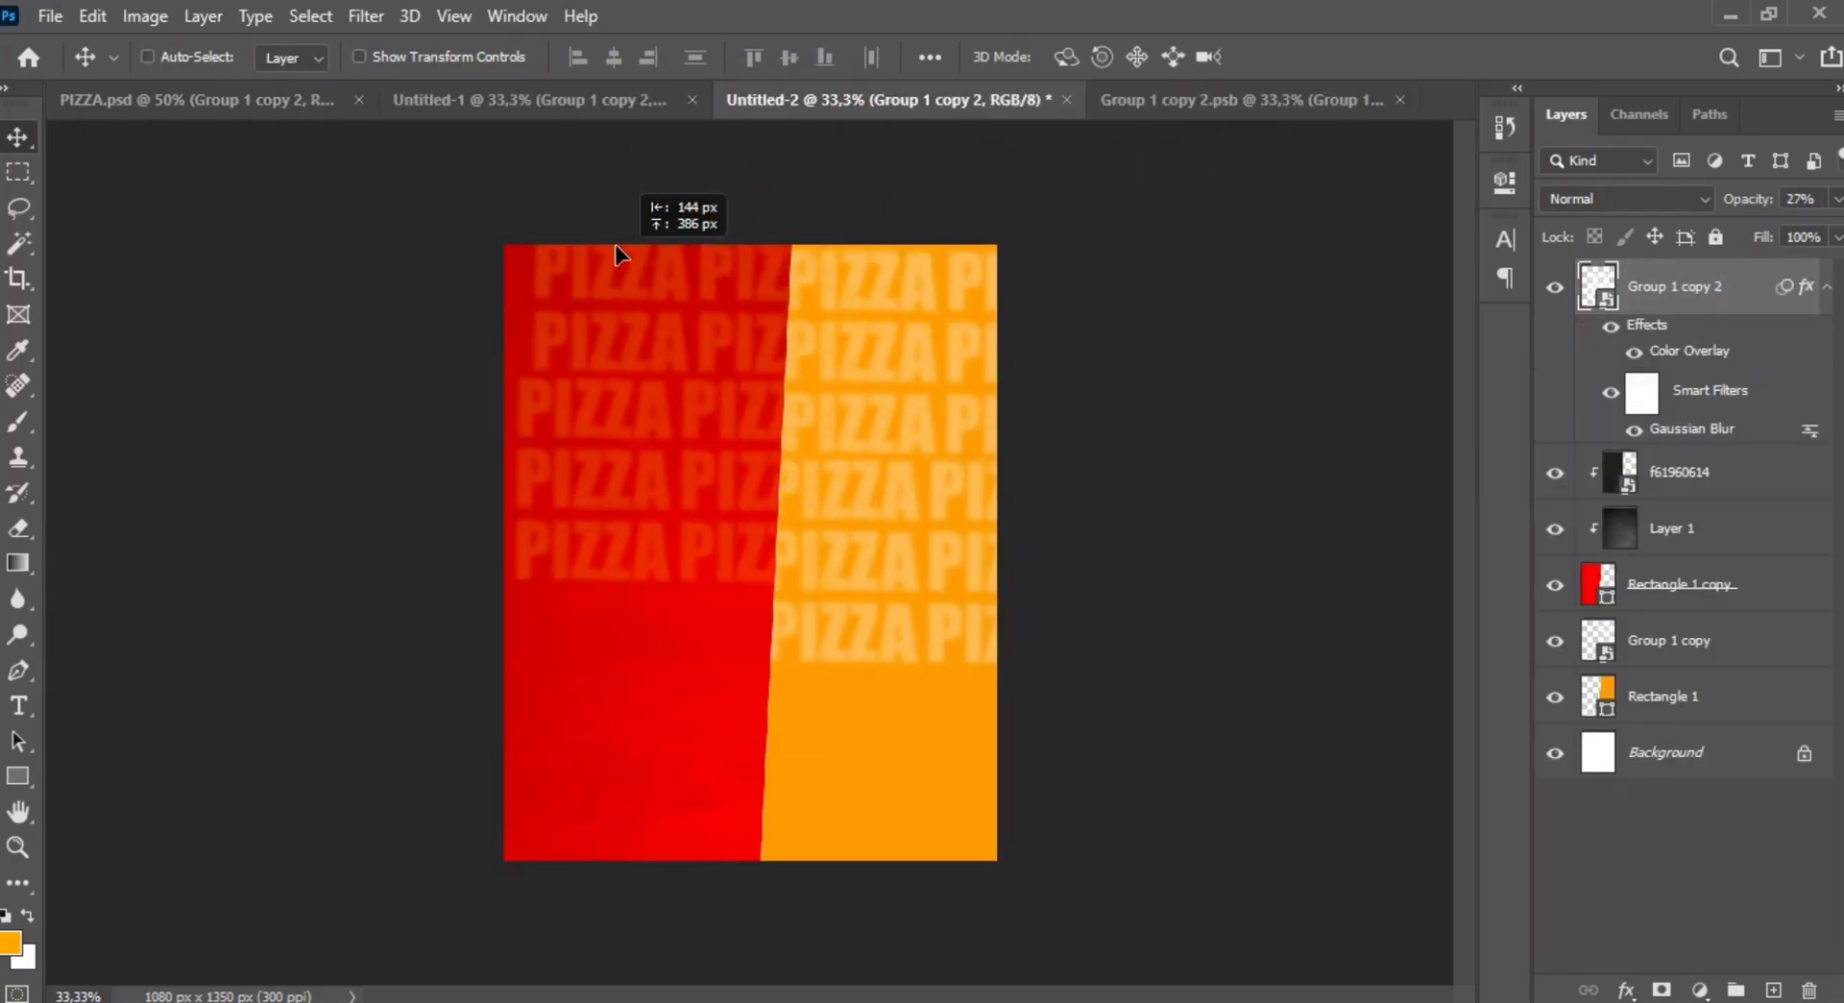
left_click_drag(672, 415, 649, 269)
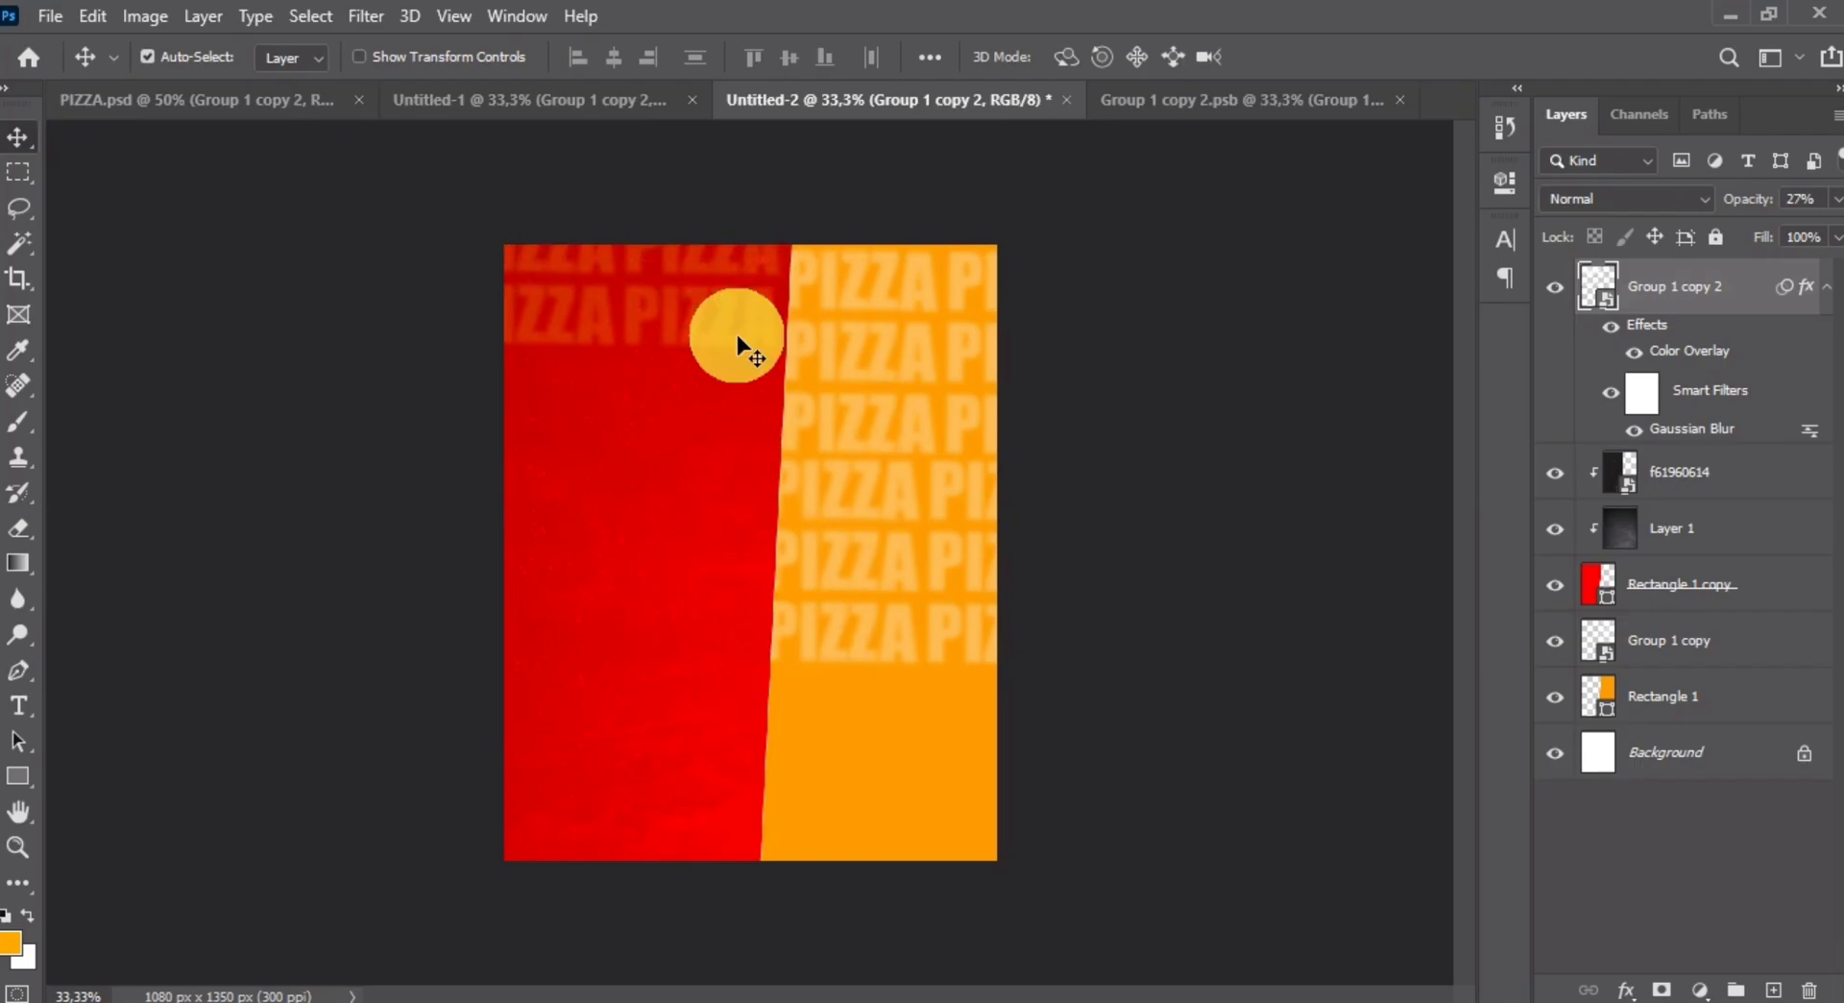
left_click_drag(735, 334, 727, 304)
left_click(1051, 342)
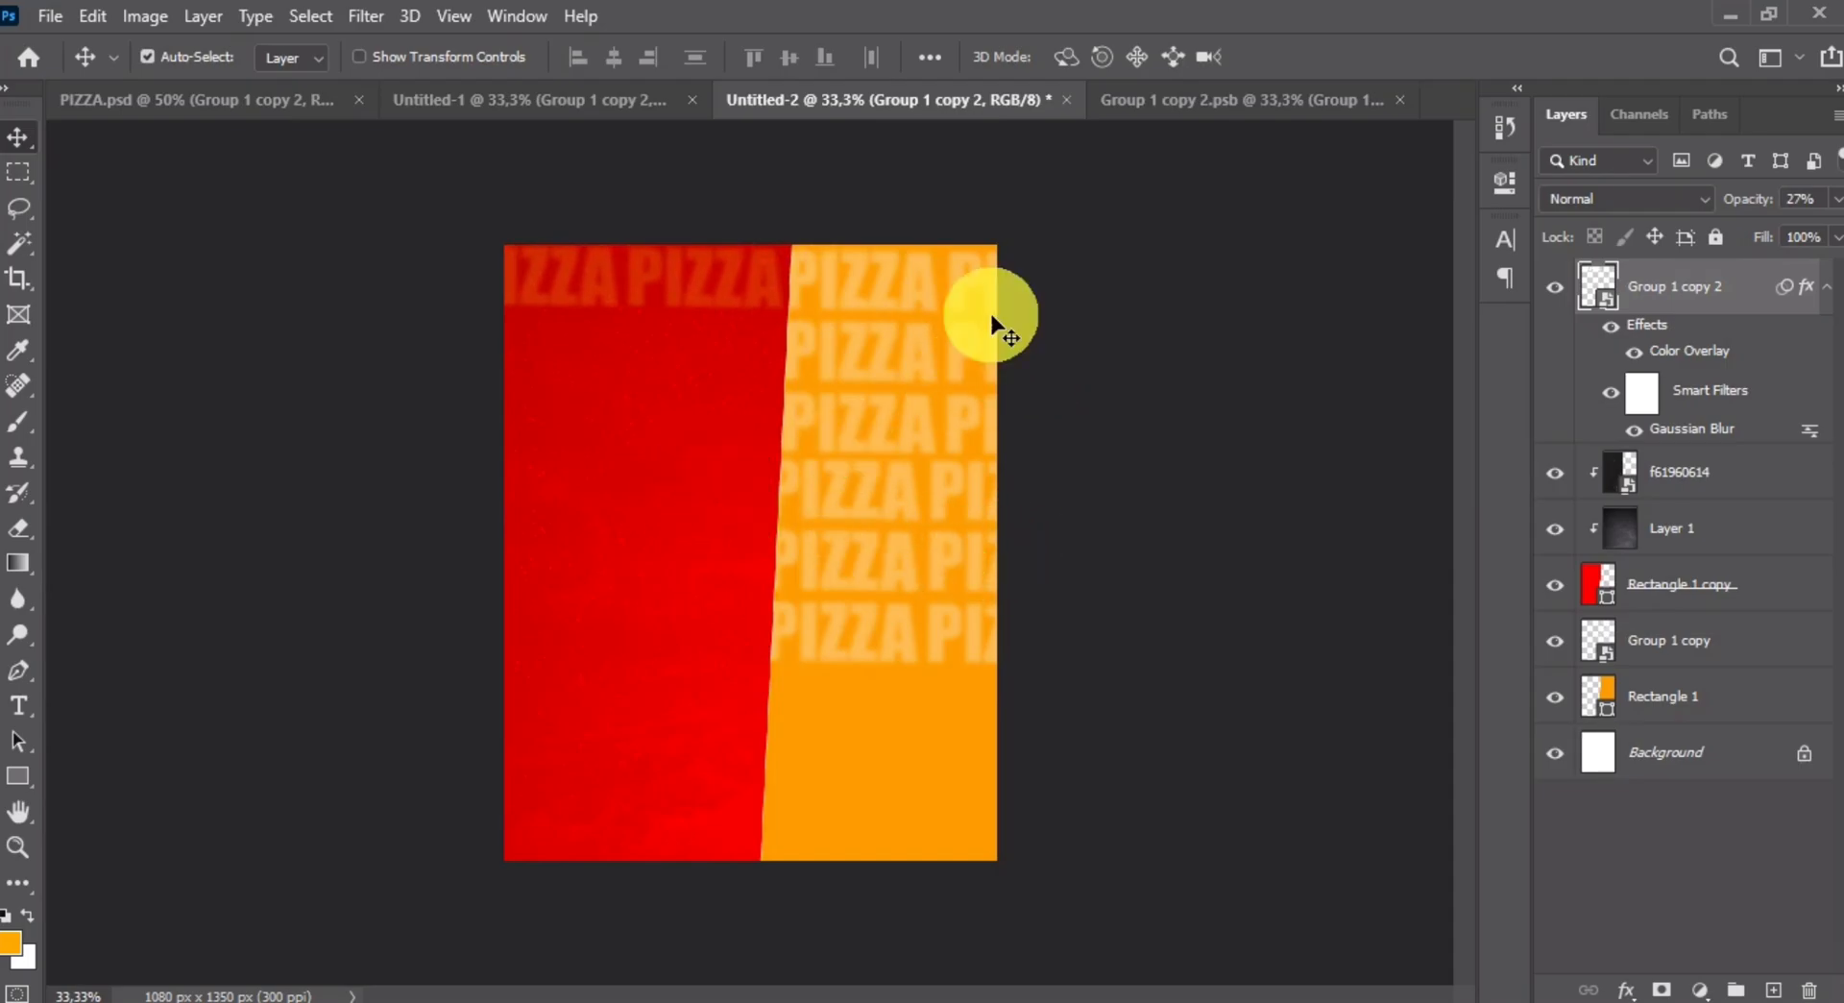
- Close the Group 1 copy 2.psb document and convert the Group 1 copy 2 layer with its effects to a smart object
left_click(1399, 100)
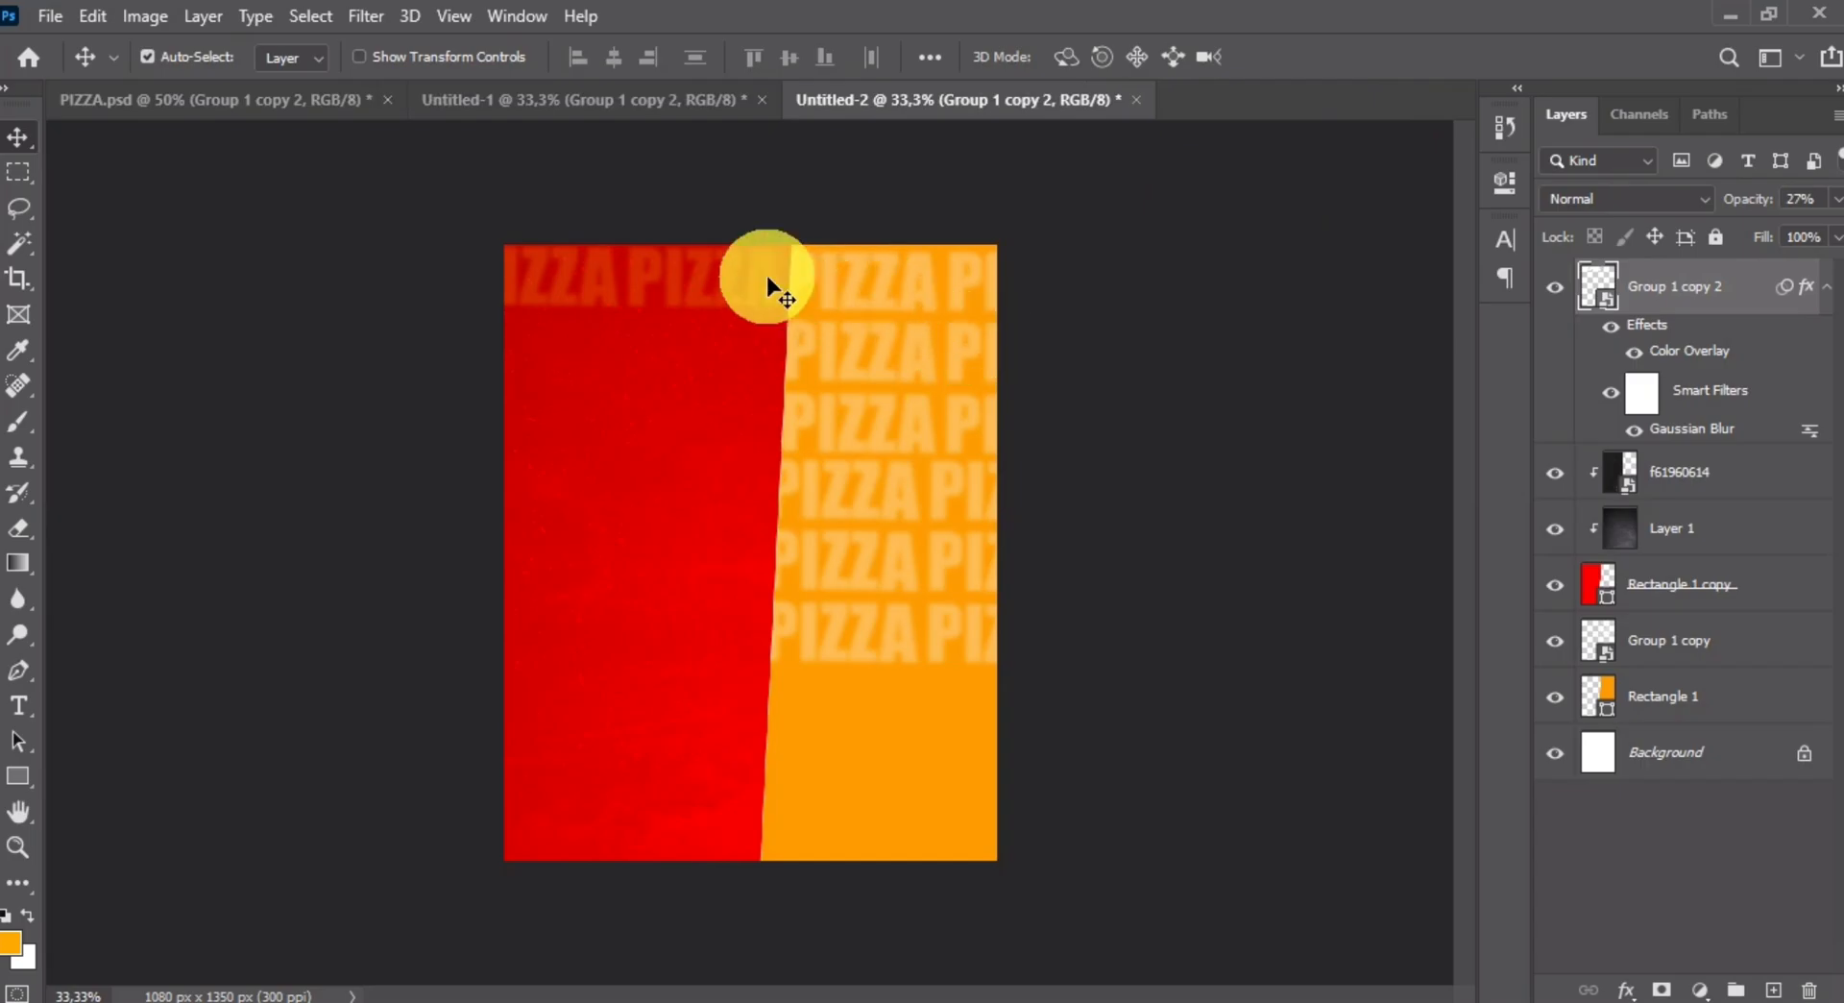
right_click(1726, 287)
left_click(1551, 285)
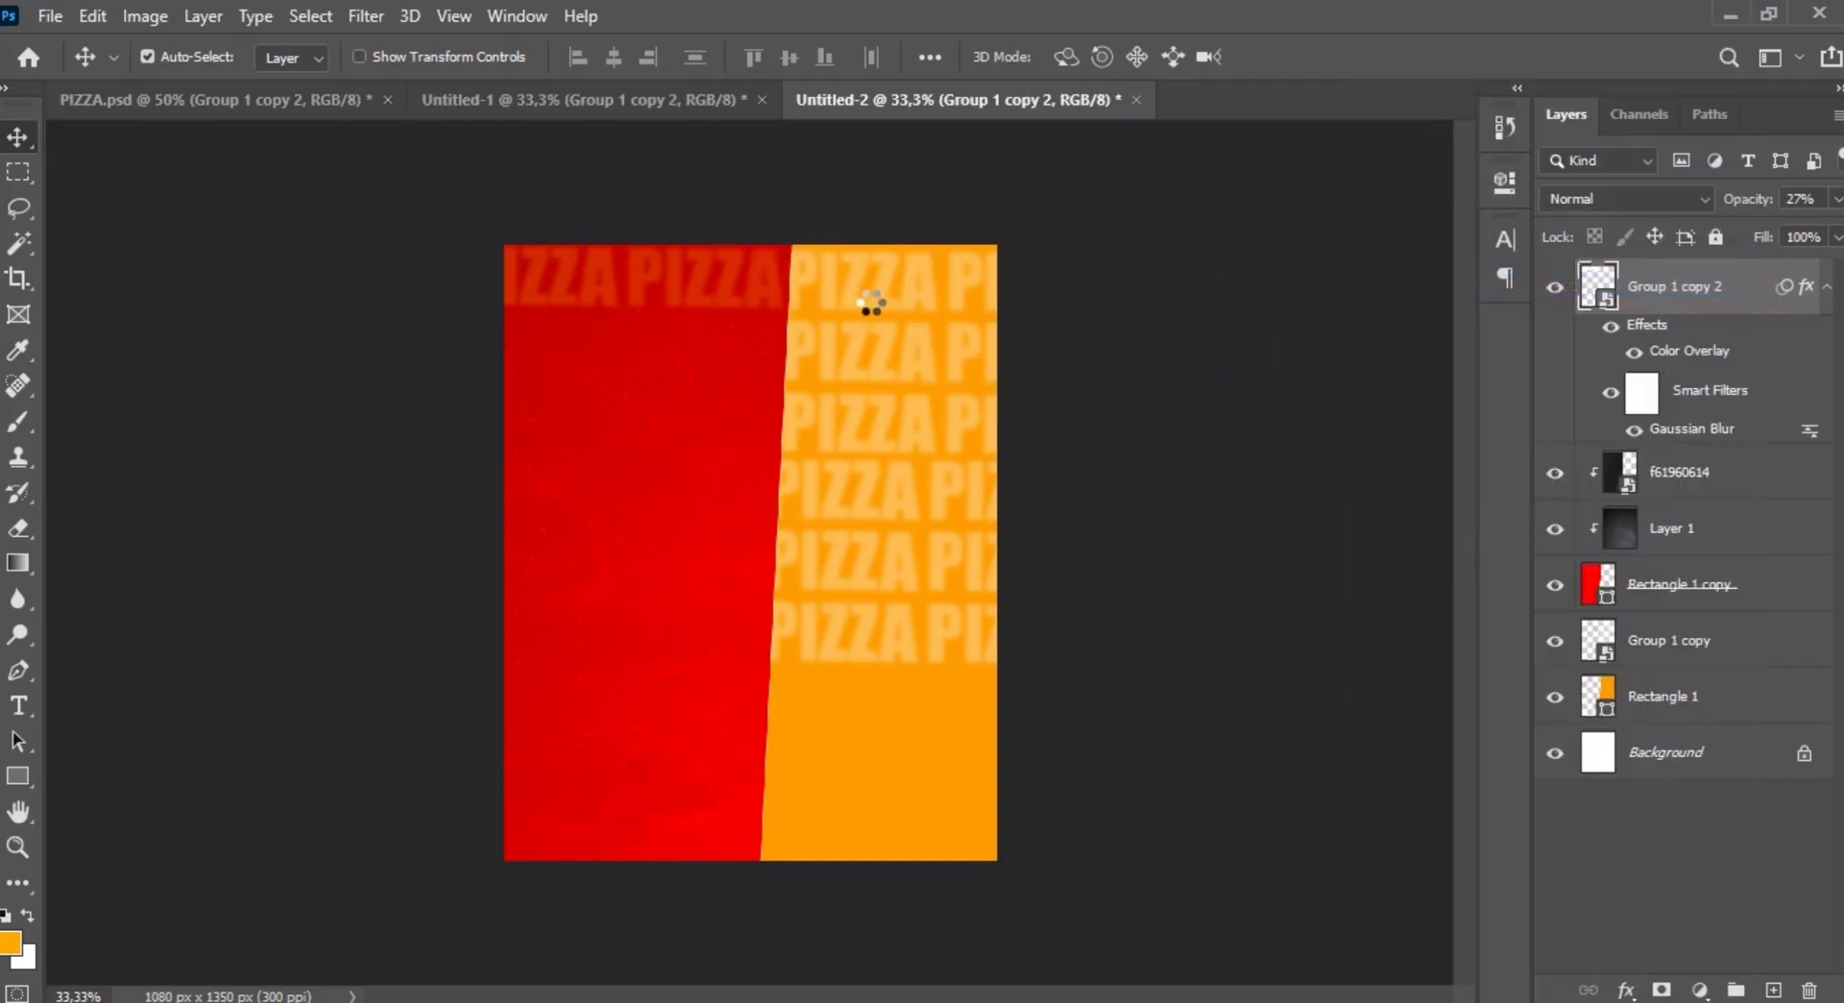
- Hide Group 1 copy 2 in Untitled-1, bring the woman photo into the poster and place it directly beneath the red rectangle
left_click(568, 107)
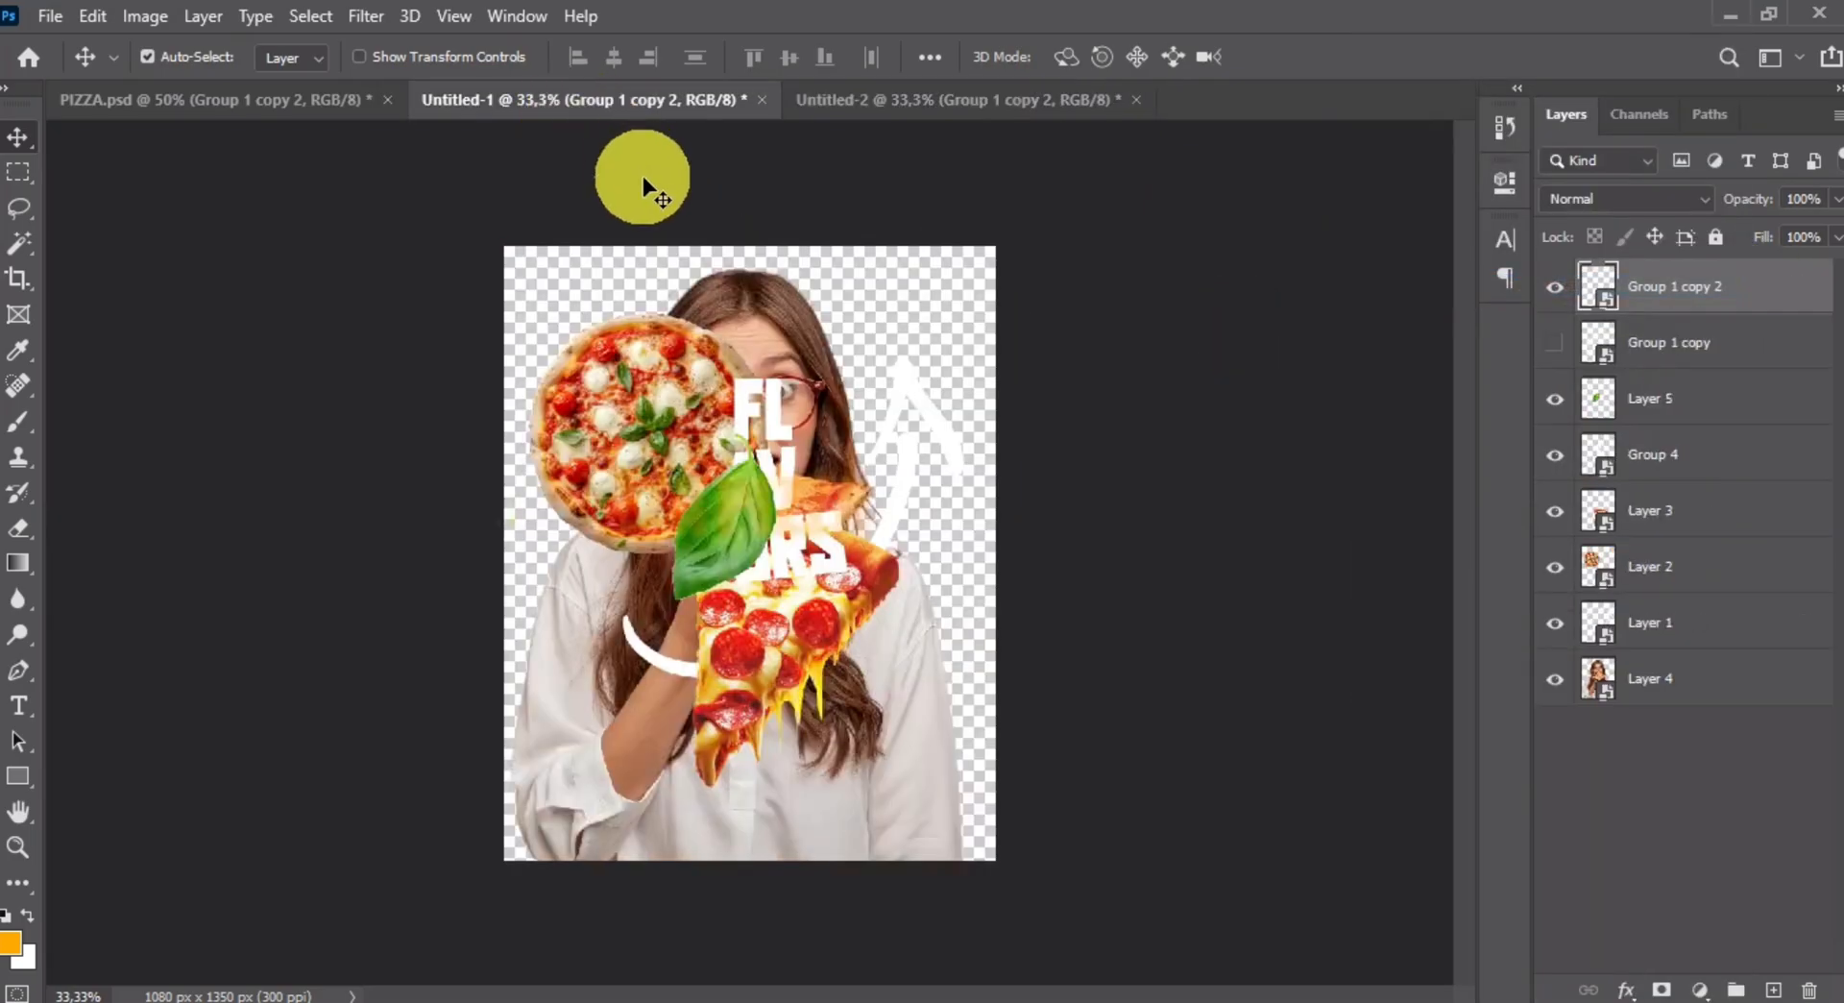
left_click(1555, 287)
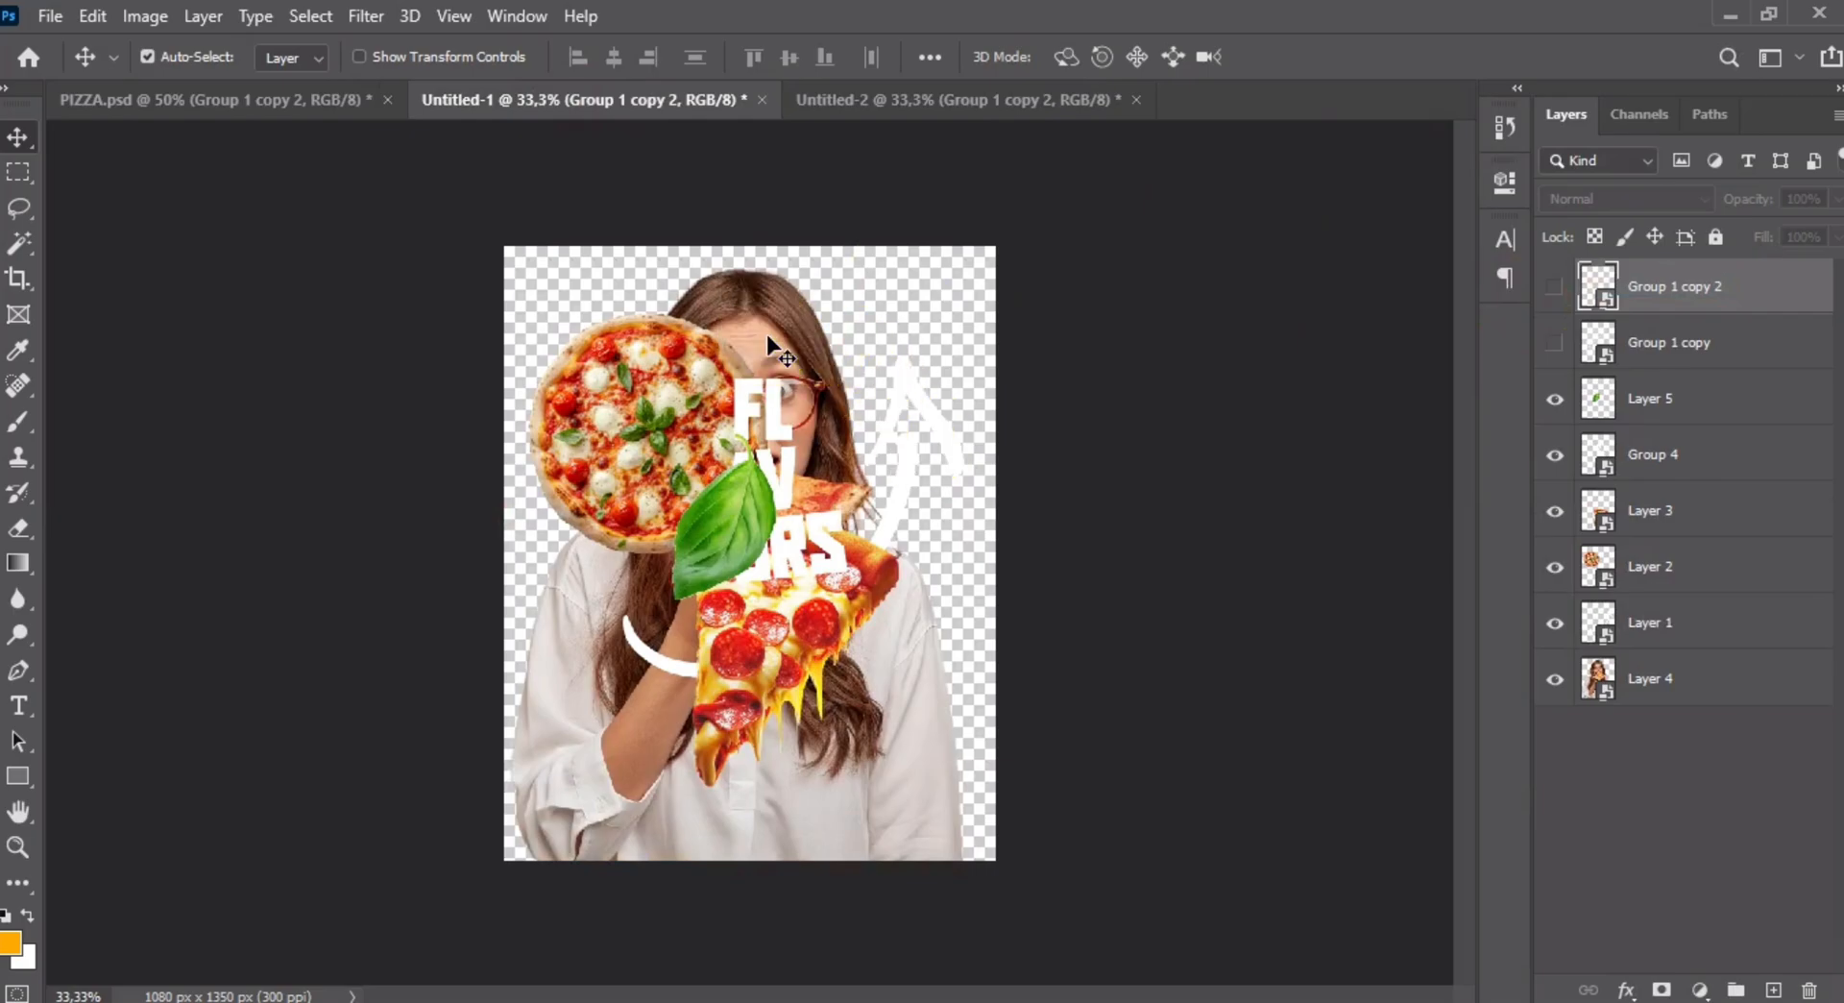
left_click_drag(773, 347, 788, 332)
left_click_drag(949, 158, 844, 453)
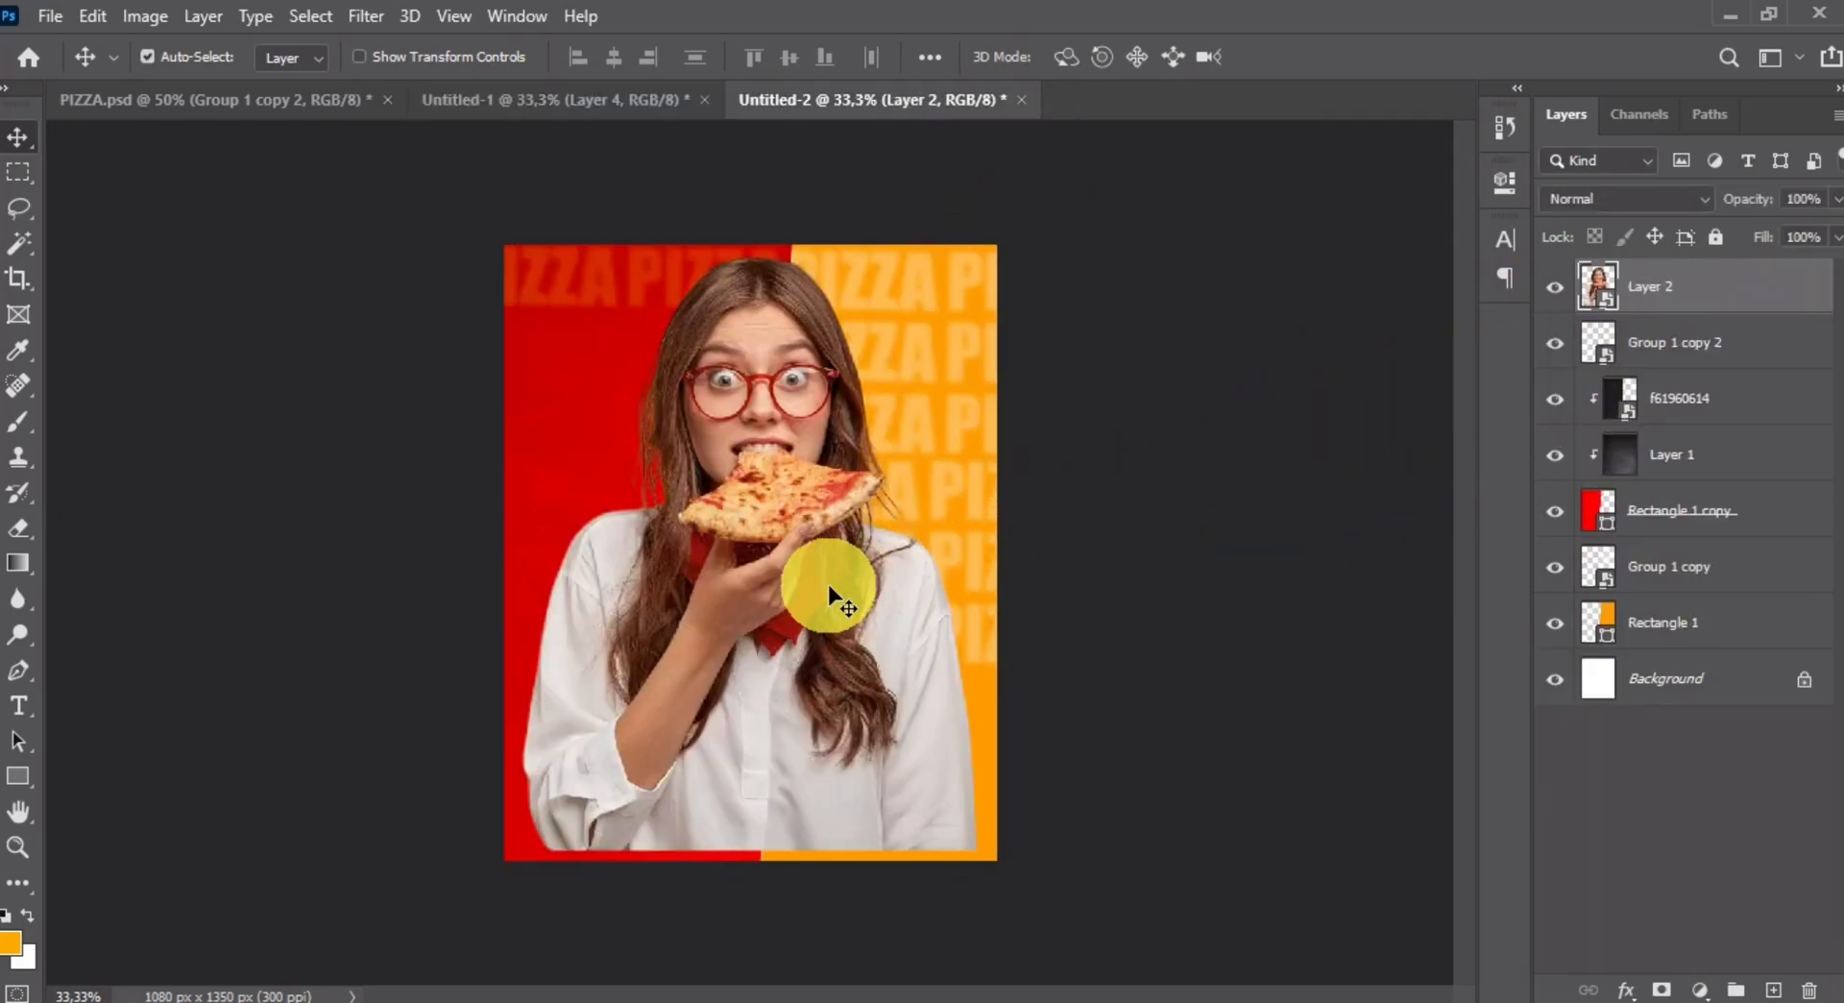
left_click_drag(1708, 310, 1680, 469)
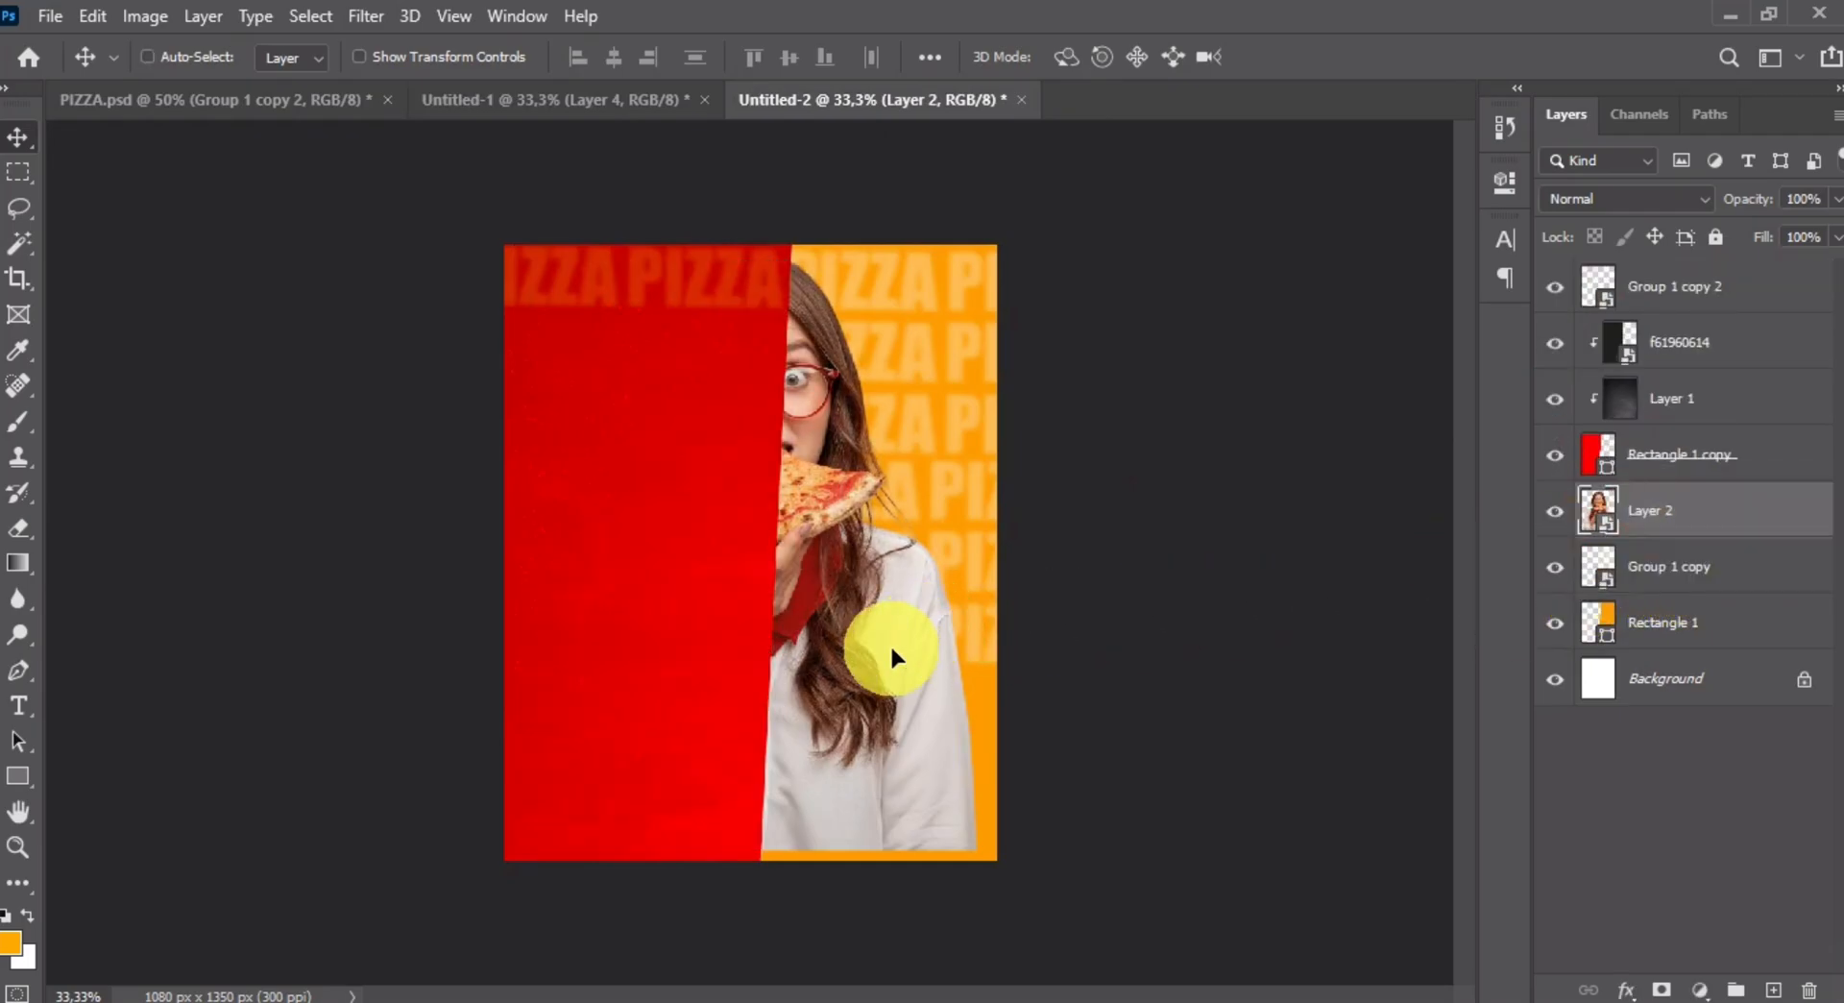
- Scale the woman photo to 22.12% and position it on the orange side so her face is fully visible
key("ctrl+t")
left_click_drag(752, 254, 766, 306)
left_click_drag(874, 485, 988, 516)
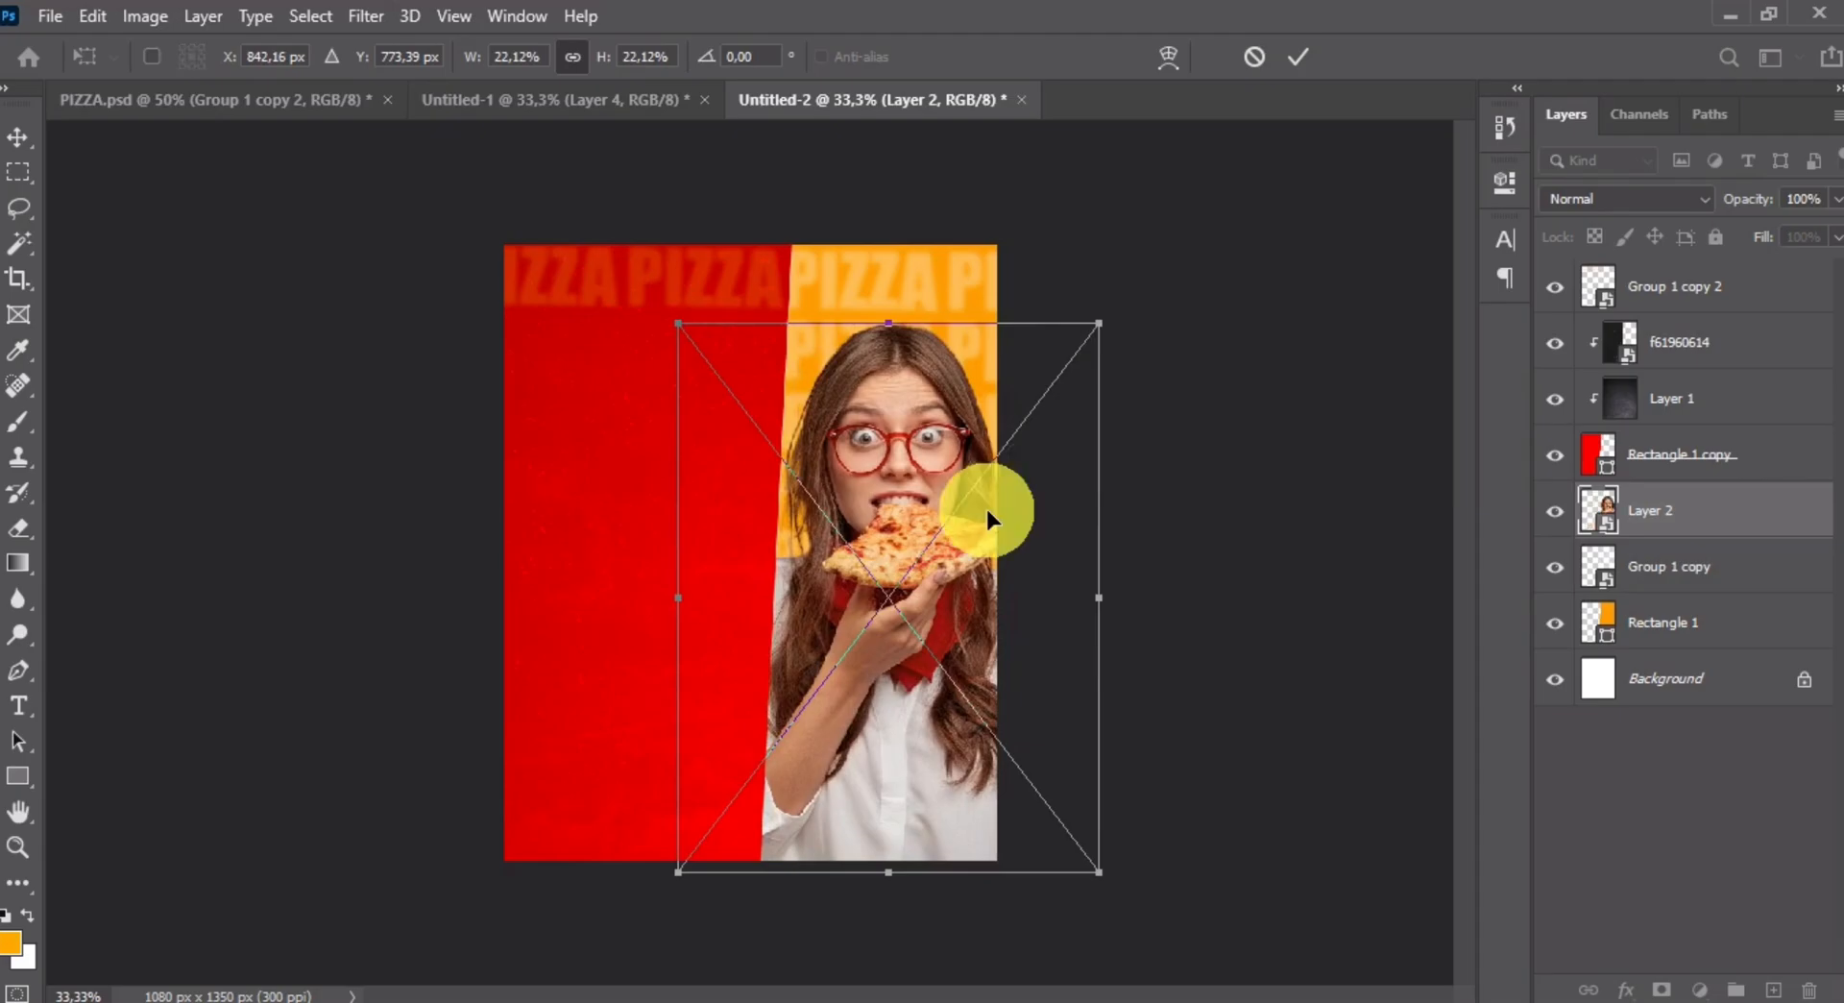
left_click(1303, 54)
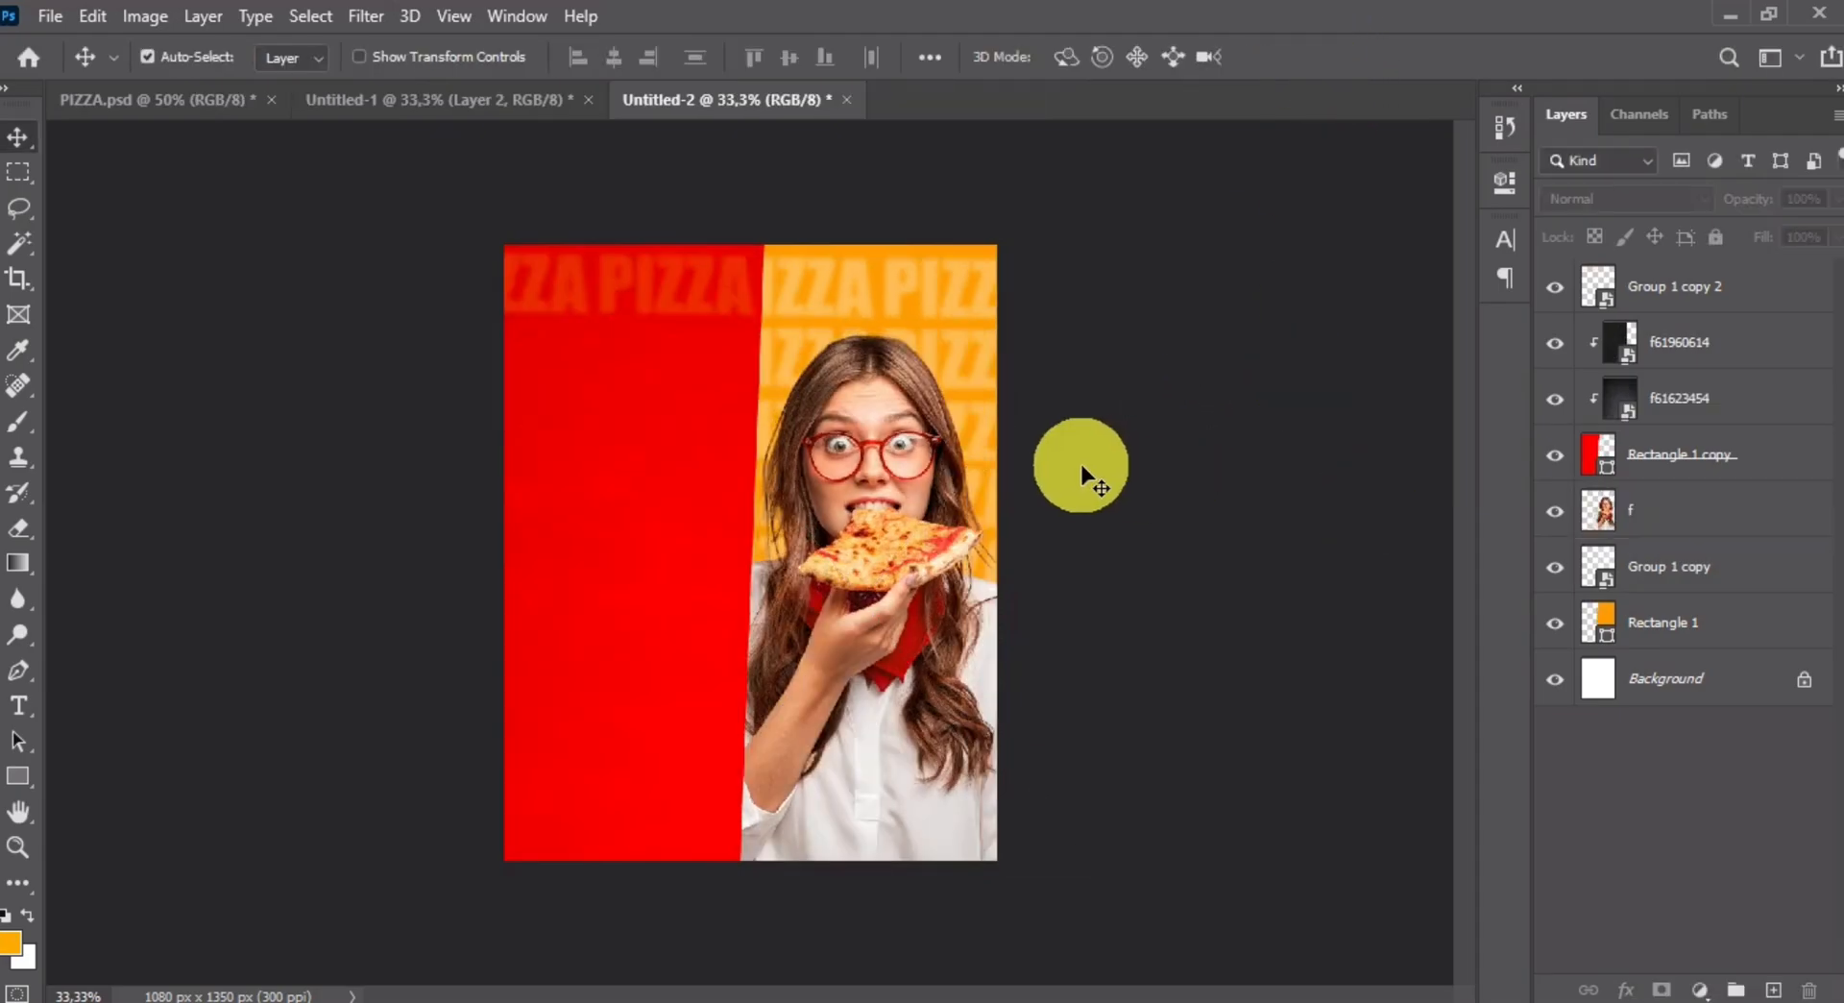
- Add the whole pizza to the poster and place it at mid-height on the red side, beside the woman
left_click_drag(1082, 474, 703, 554)
left_click_drag(675, 550, 689, 542)
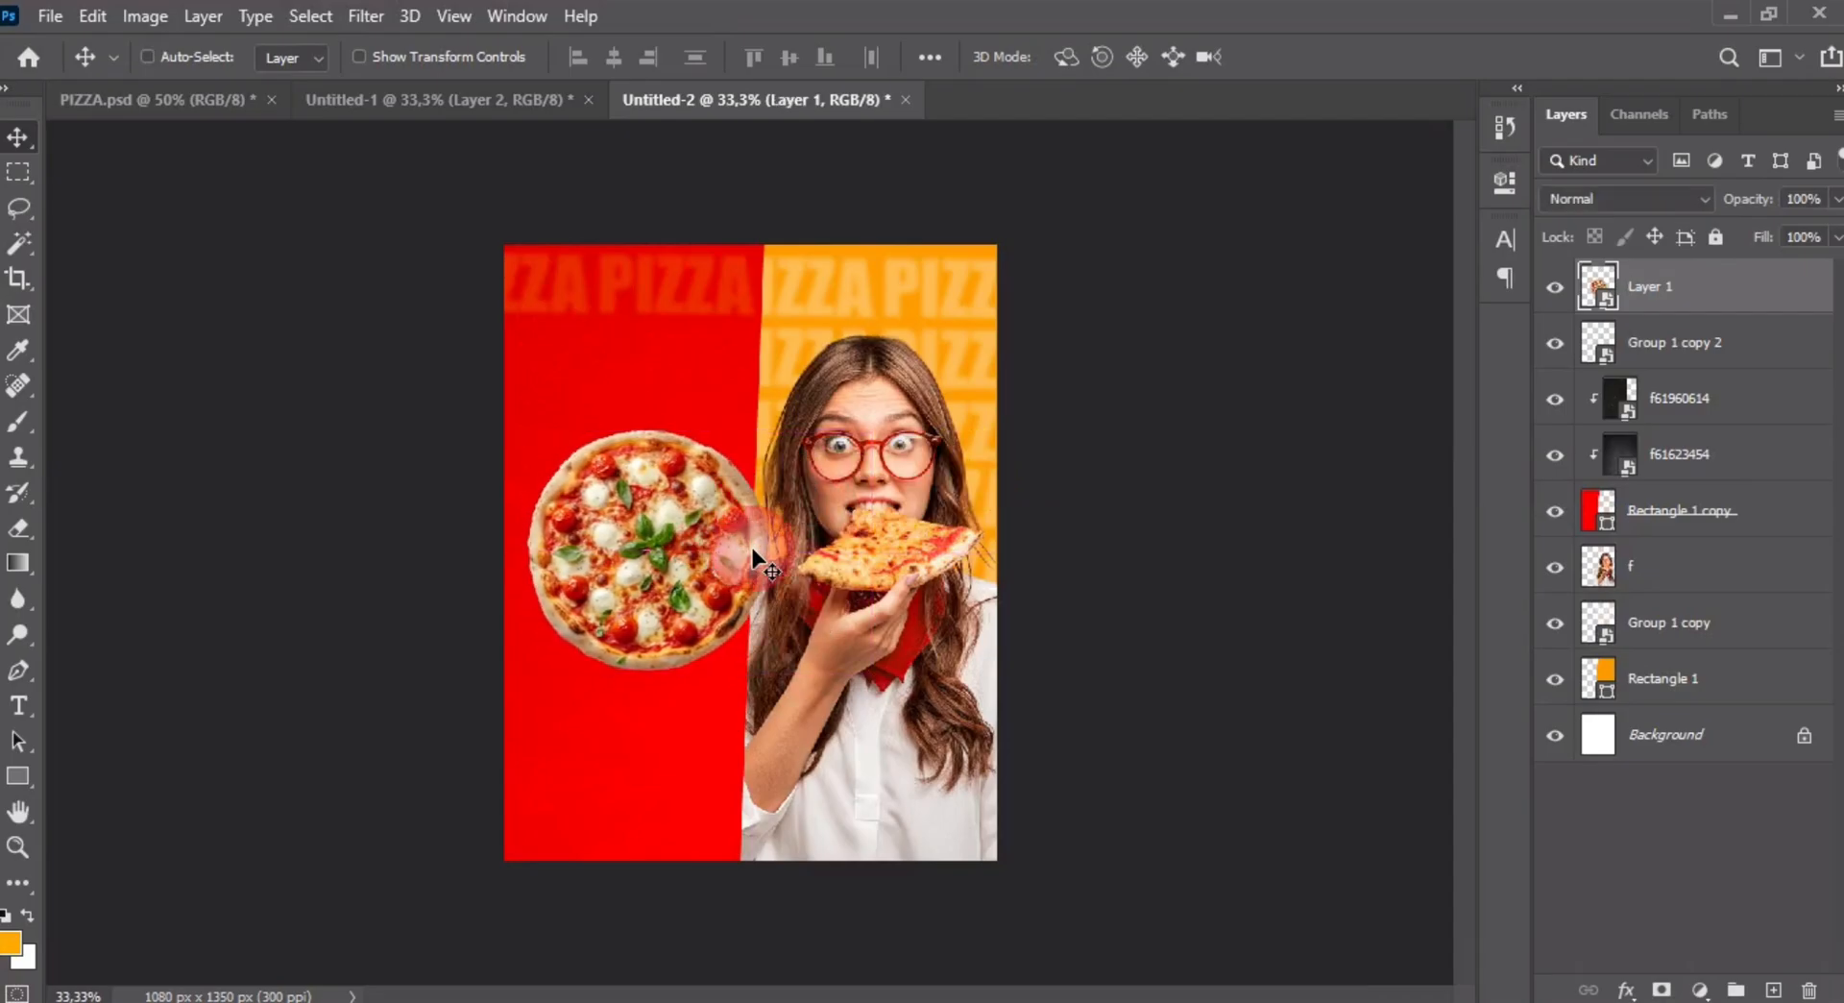
- Add a Multiply drop shadow at 64% opacity to the whole pizza, adjusting its angle, distance and size for a soft lower-left shadow
left_click(1740, 300)
left_click(1740, 300)
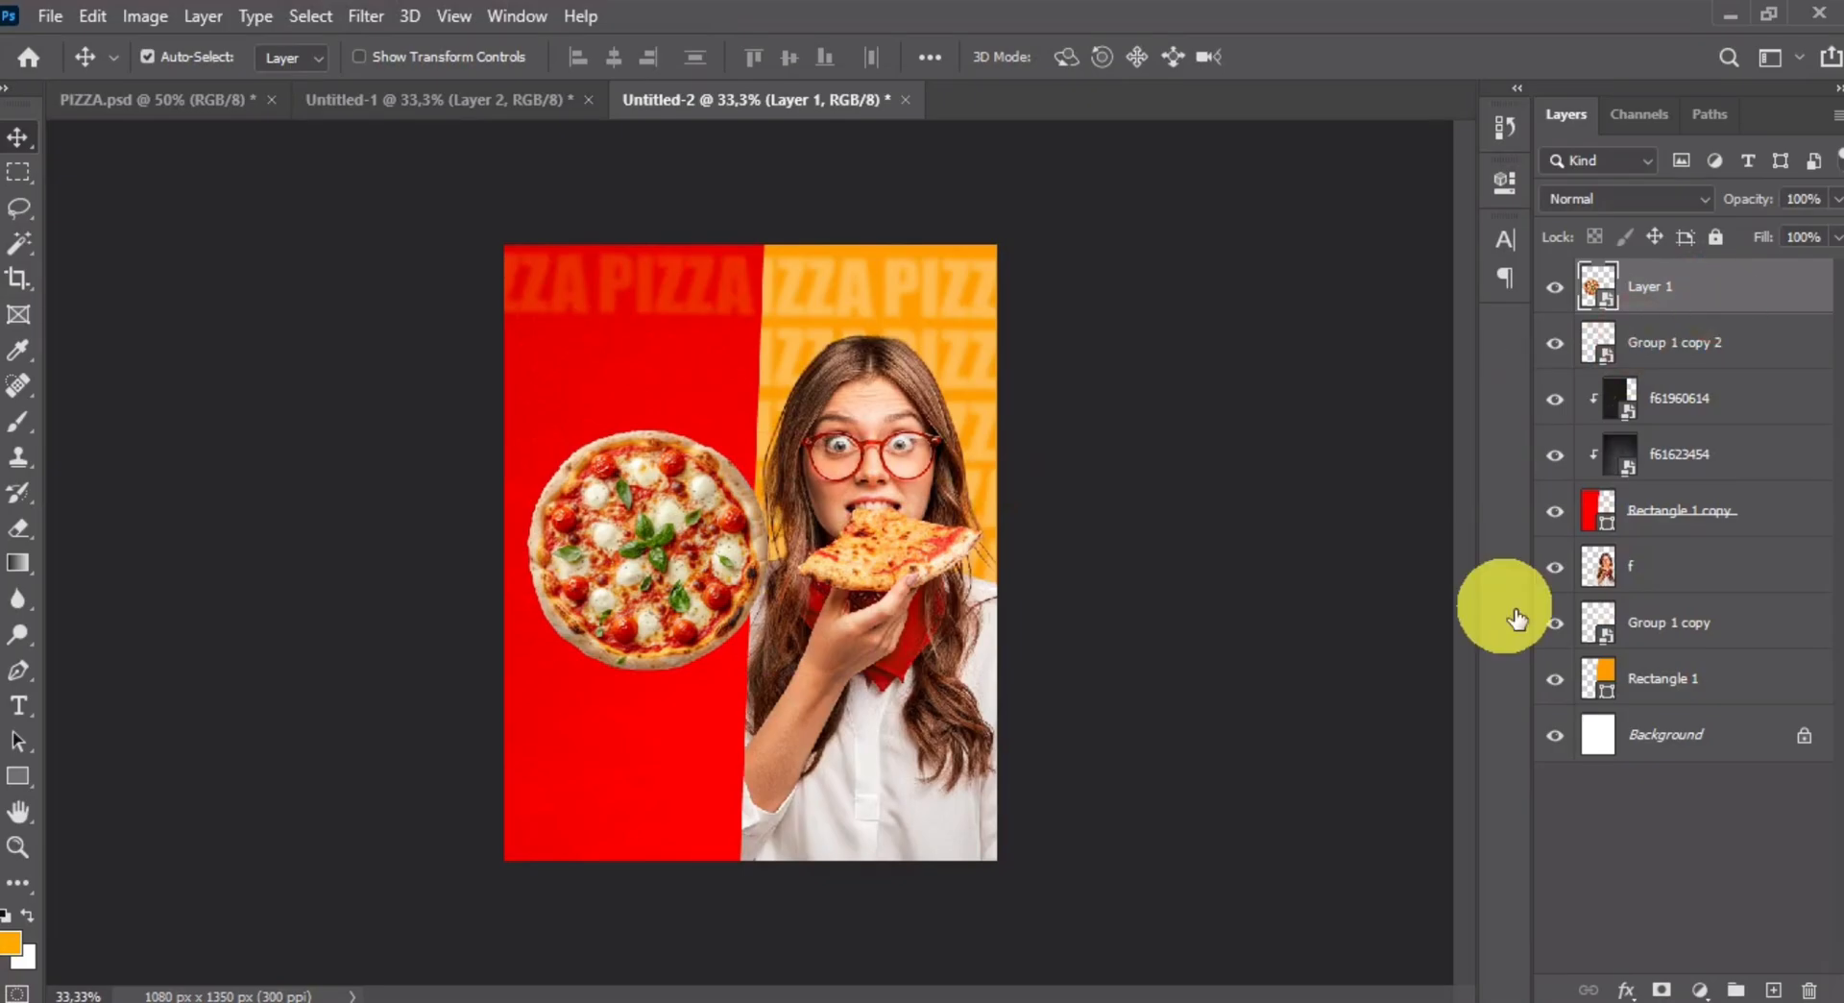
left_click(887, 544)
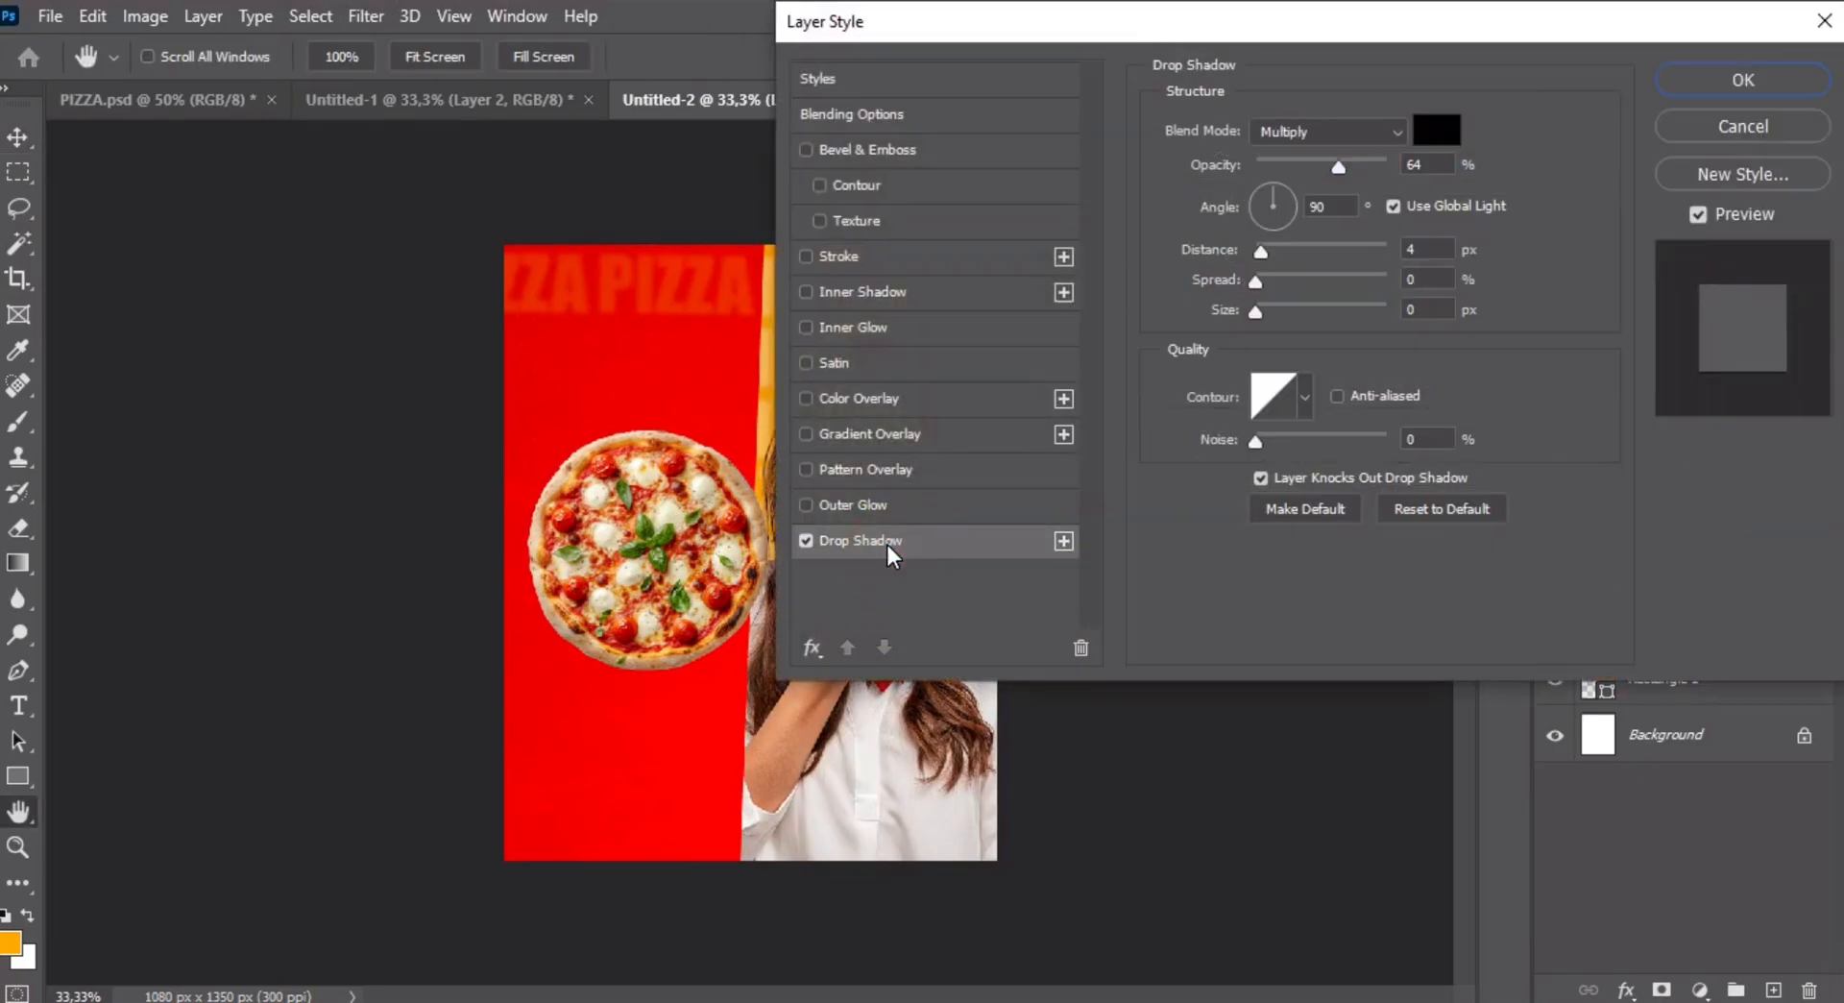
left_click(1333, 212)
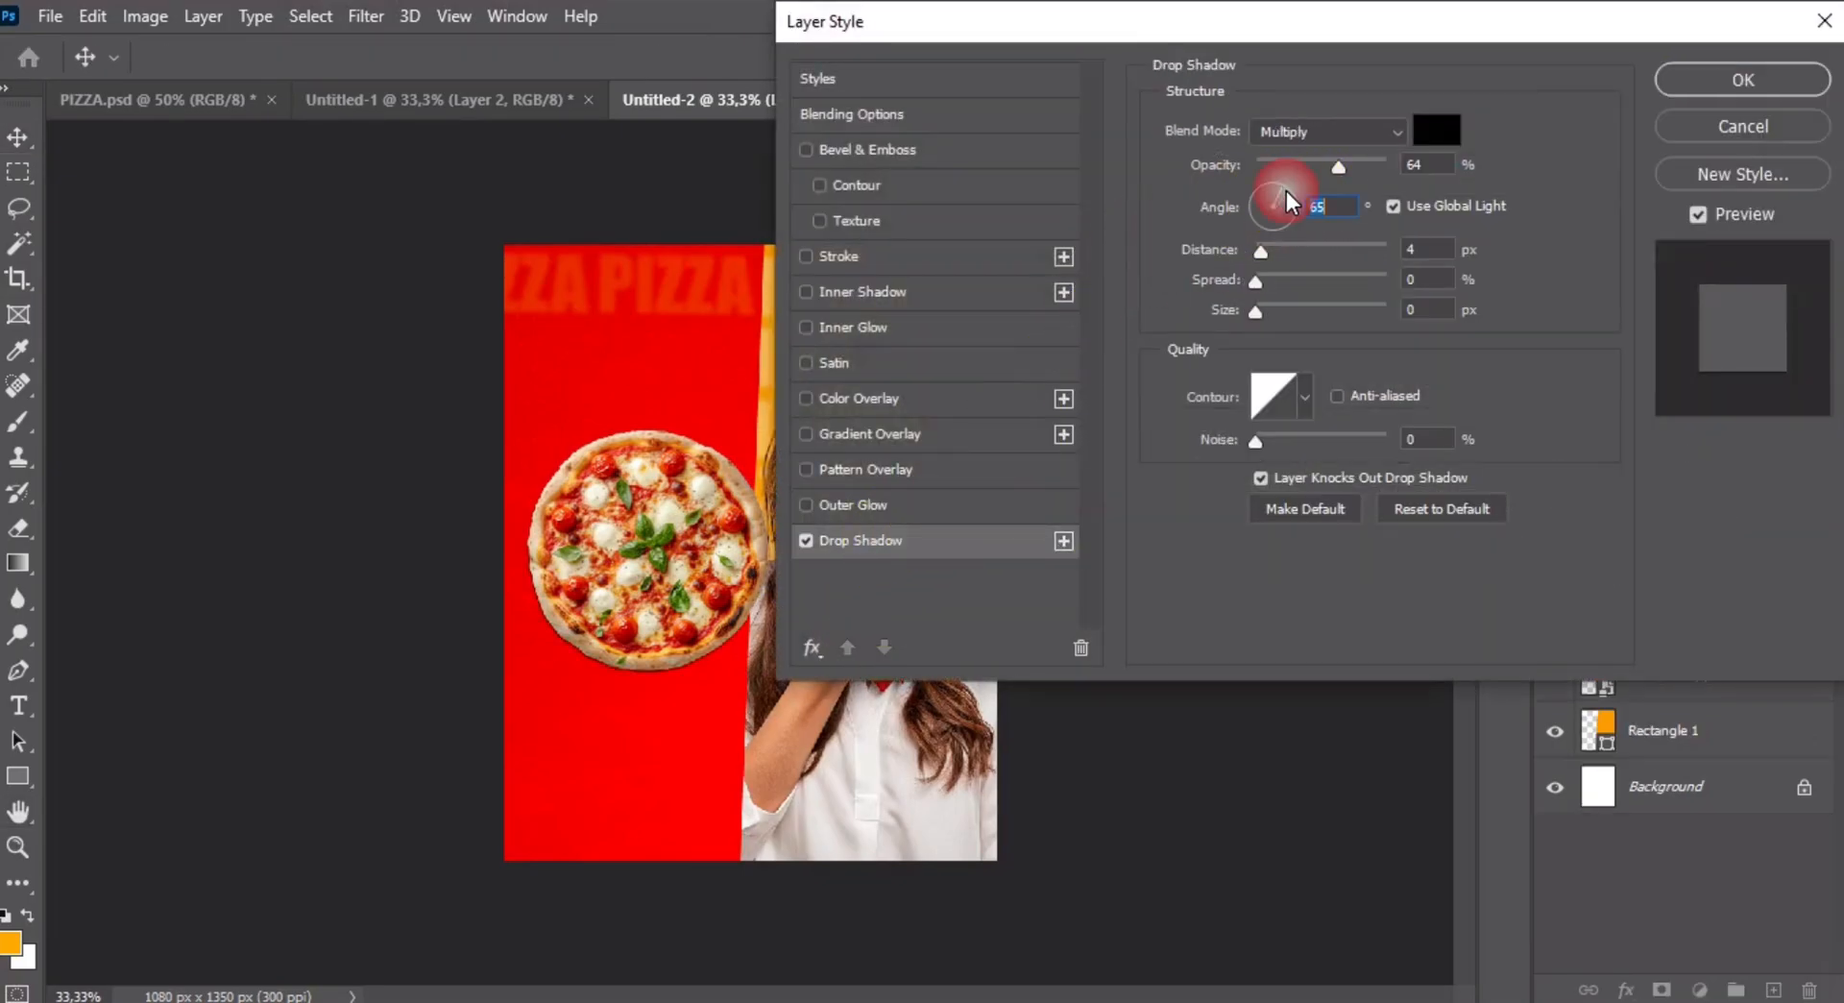
mouse_move(1292, 243)
left_mouse_down()
mouse_move(1269, 251)
mouse_move(1287, 248)
left_mouse_up()
left_click_drag(1264, 308, 1299, 250)
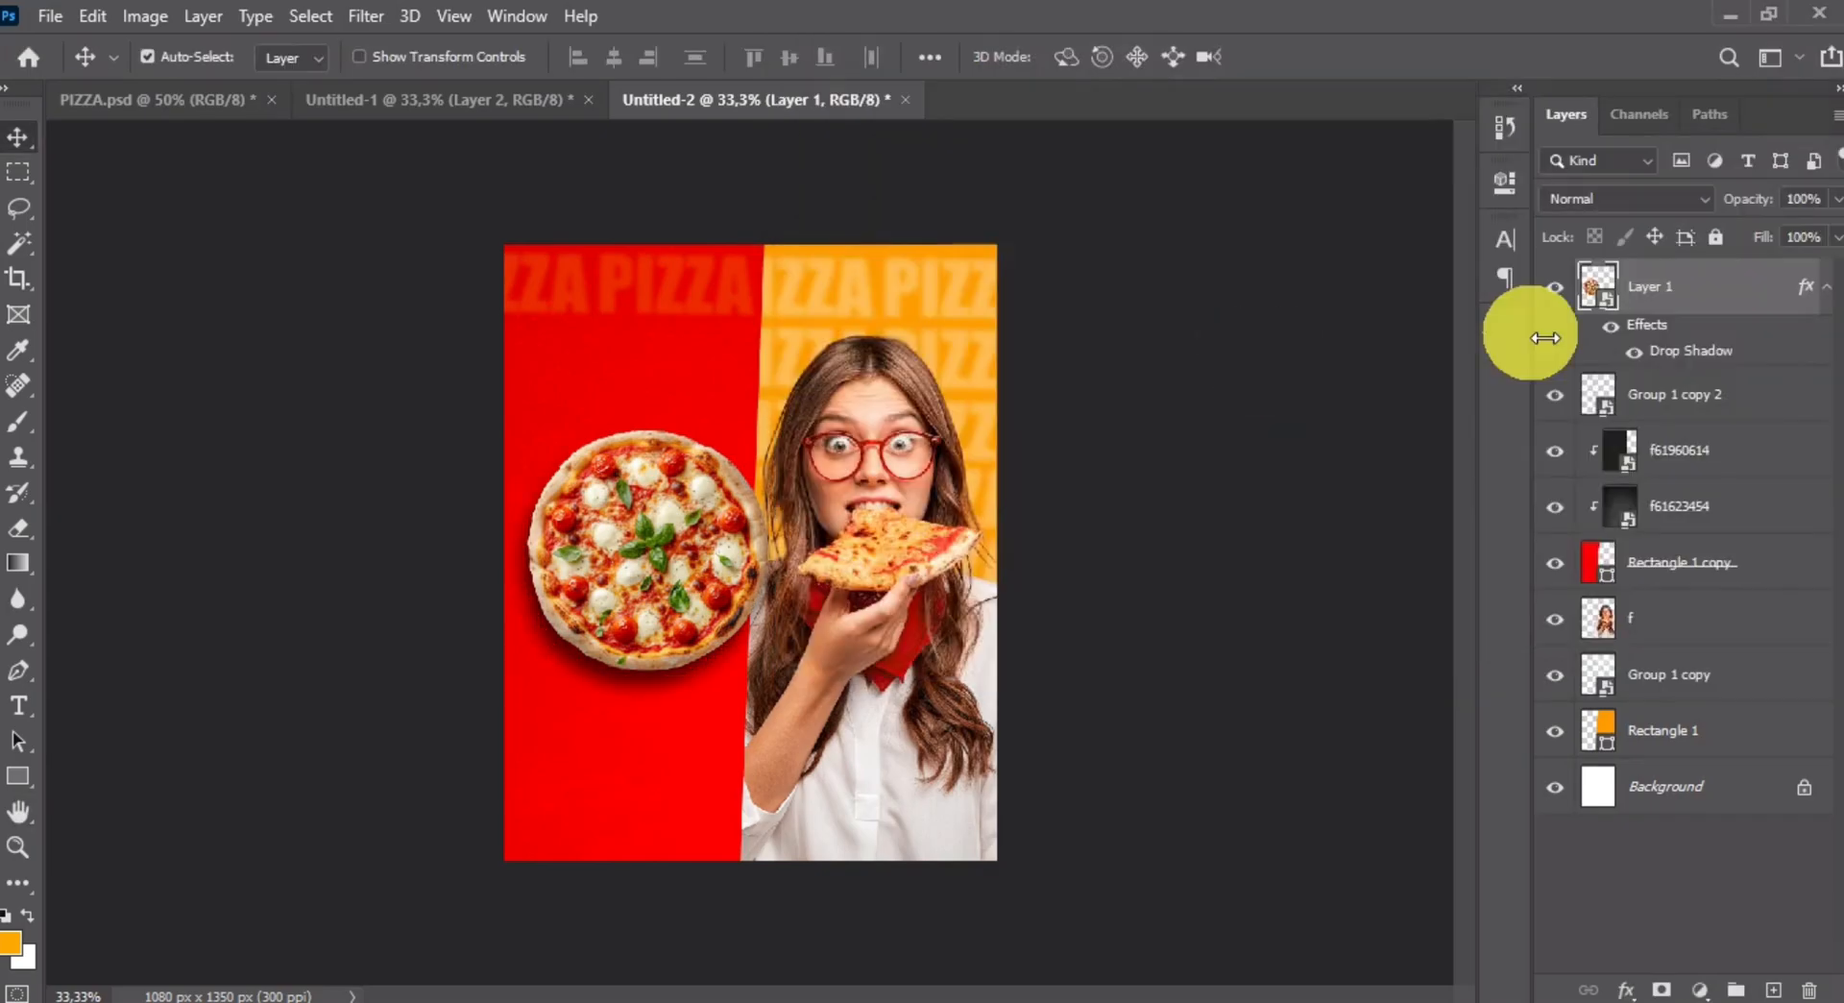
- Separate the pizza's drop shadow into its own layer and warp it inward where it falls on the woman
right_click(1634, 310)
left_click(1709, 752)
right_click(578, 585)
left_click(630, 268)
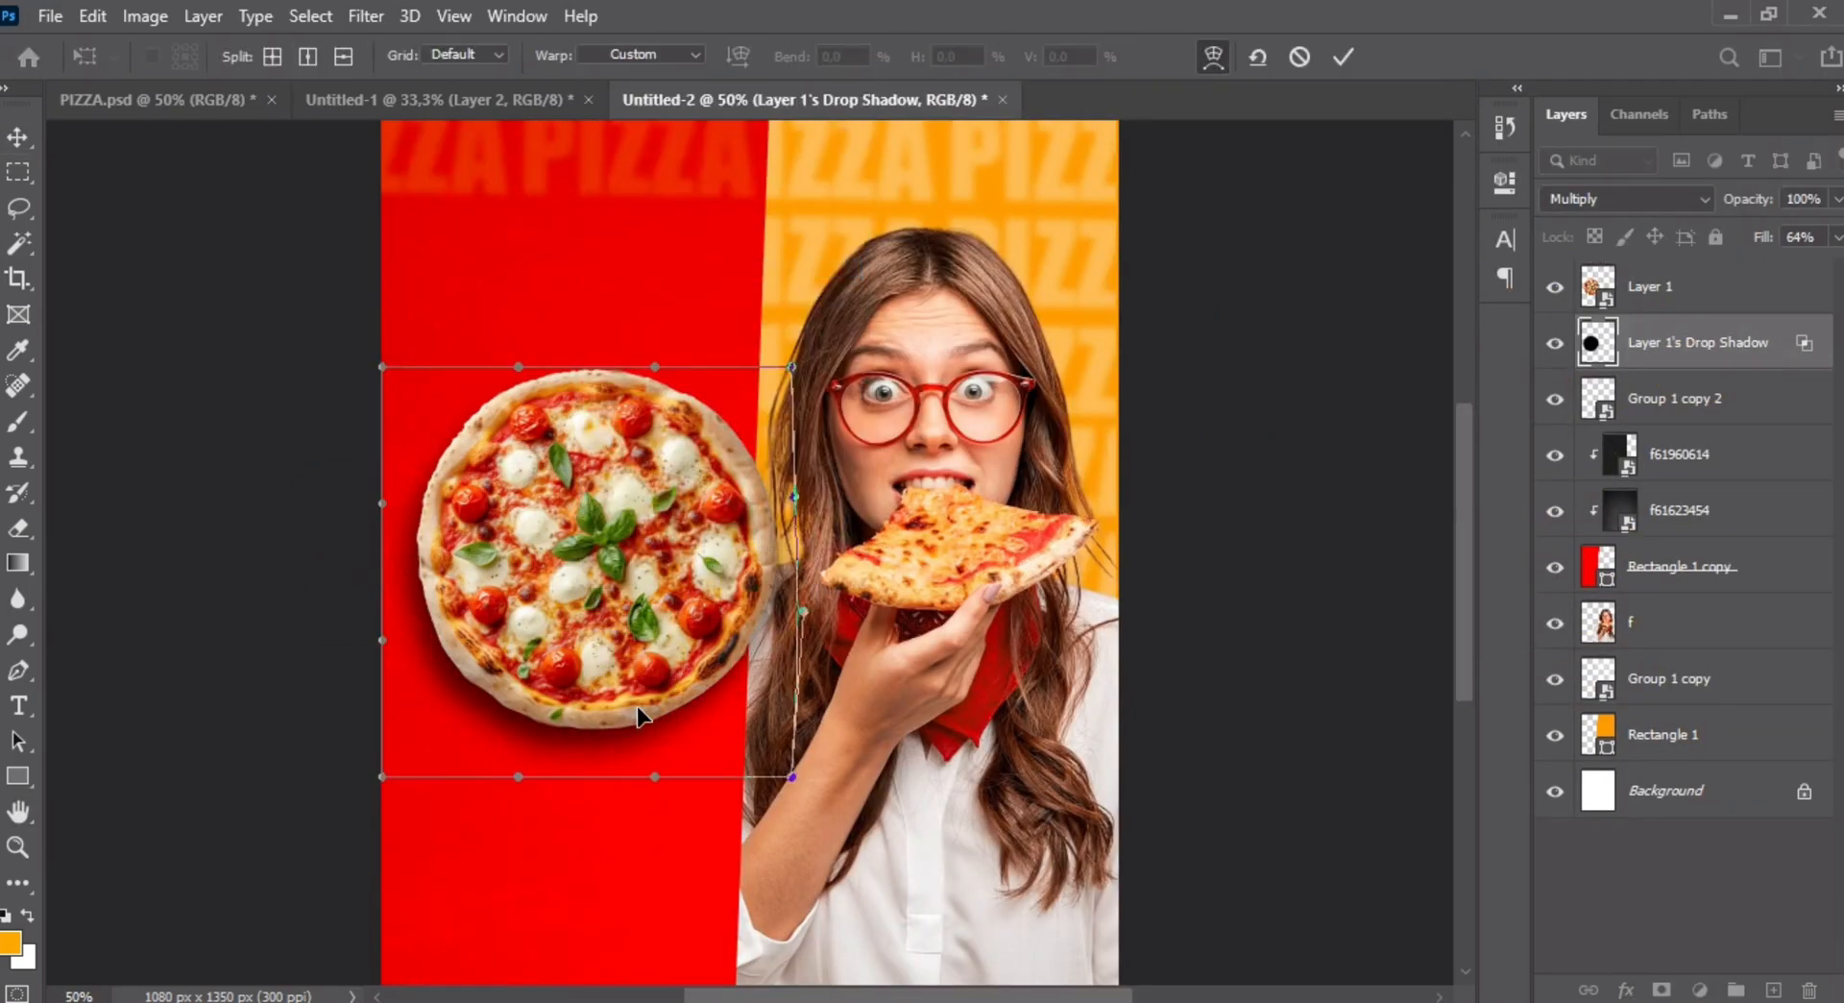
key("Return")
- Apply a Vibrance adjustment of +23 to the whole pizza layer
left_click(676, 548)
left_click(1700, 990)
left_click(1676, 662)
left_click(139, 17)
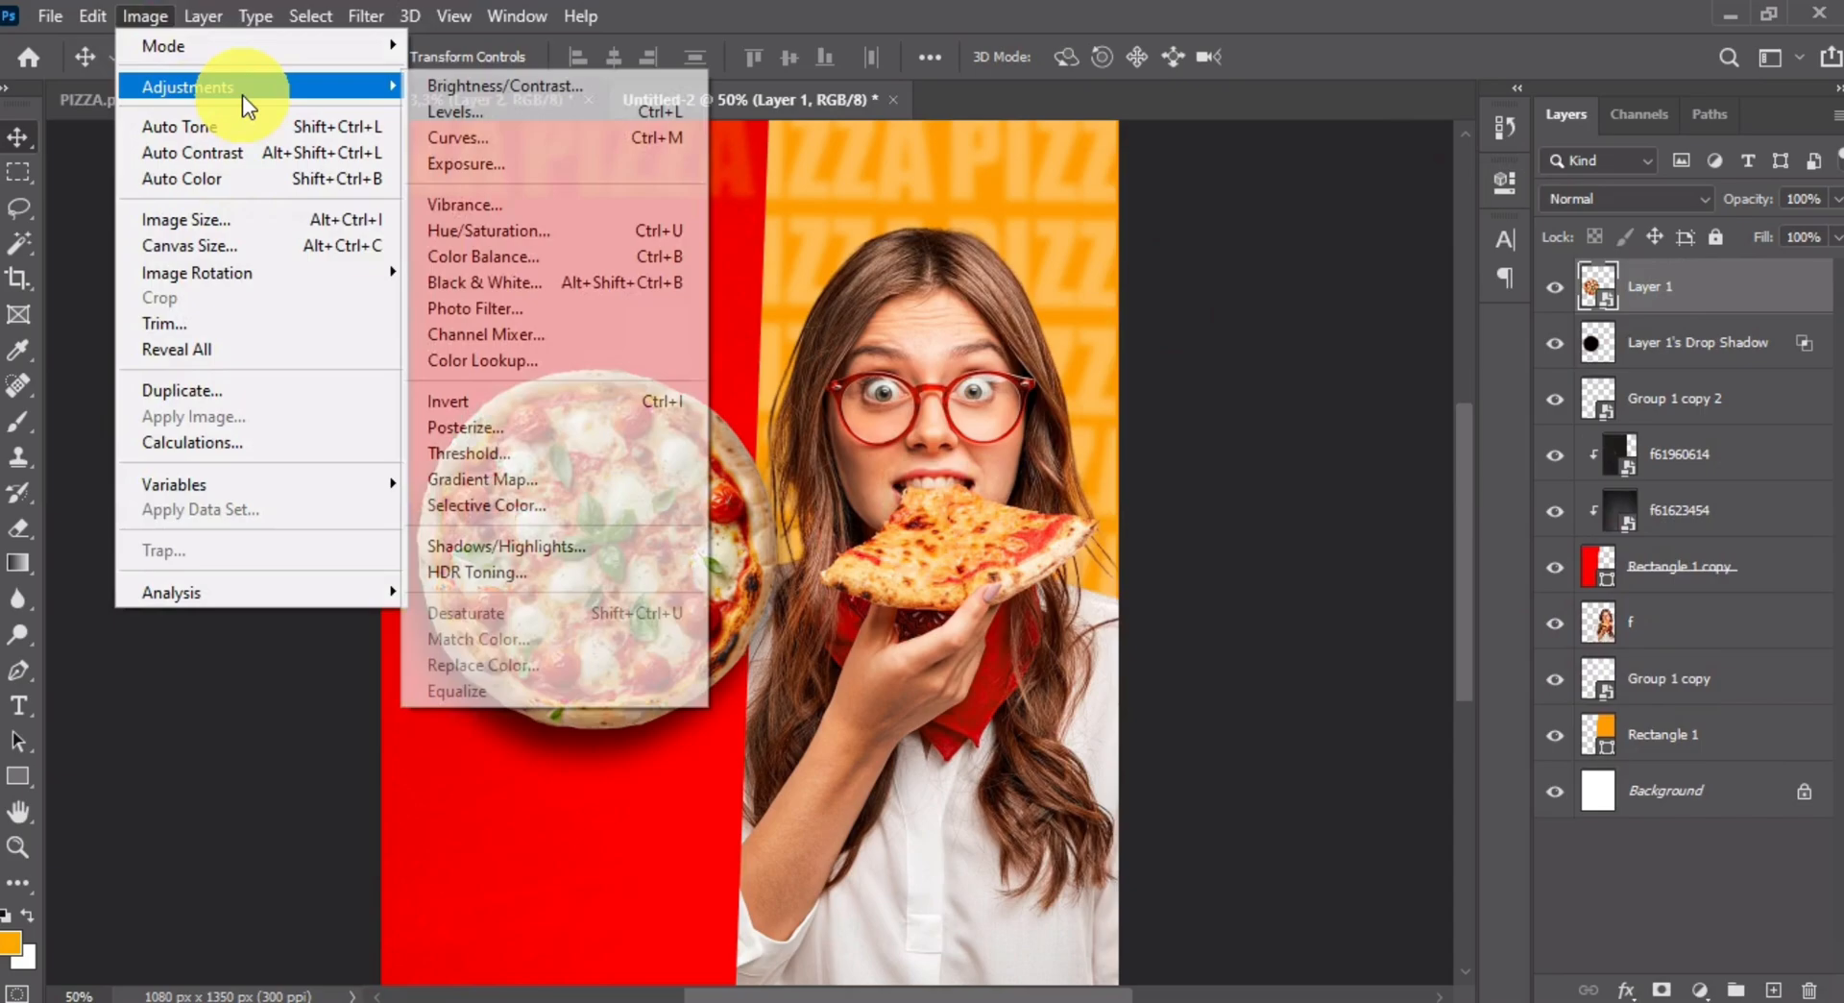
left_click(474, 202)
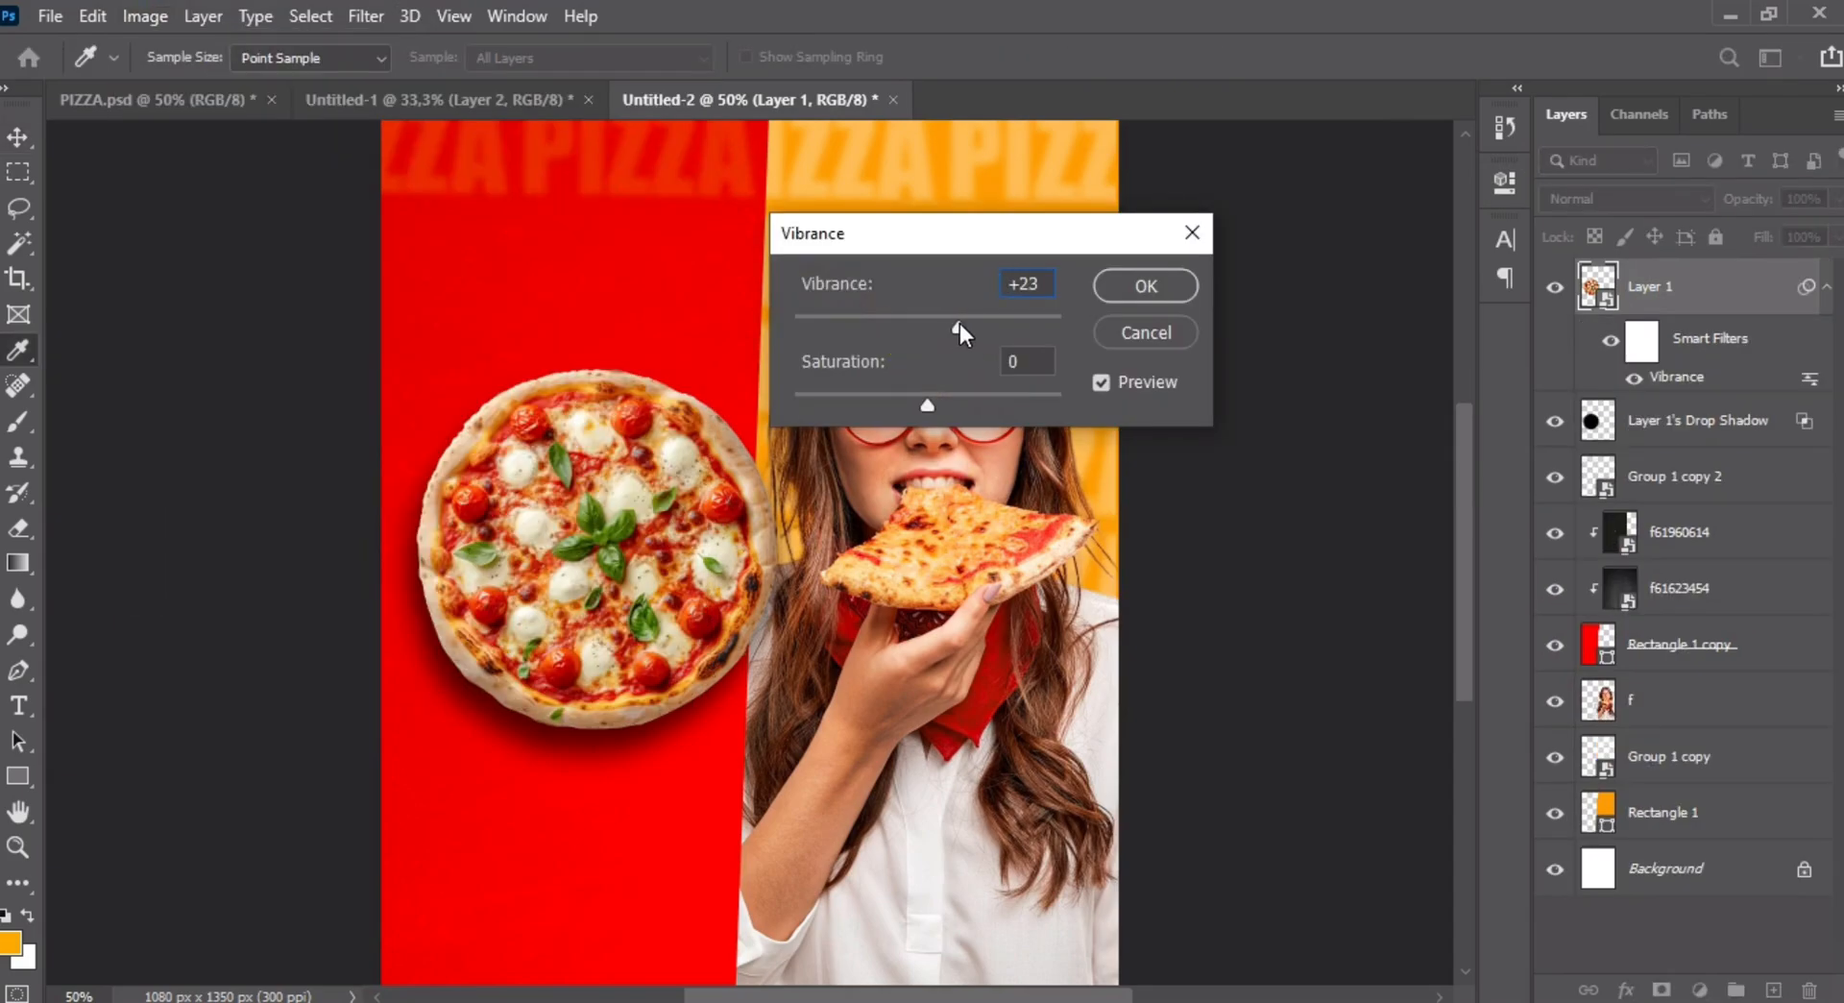
left_click(1152, 284)
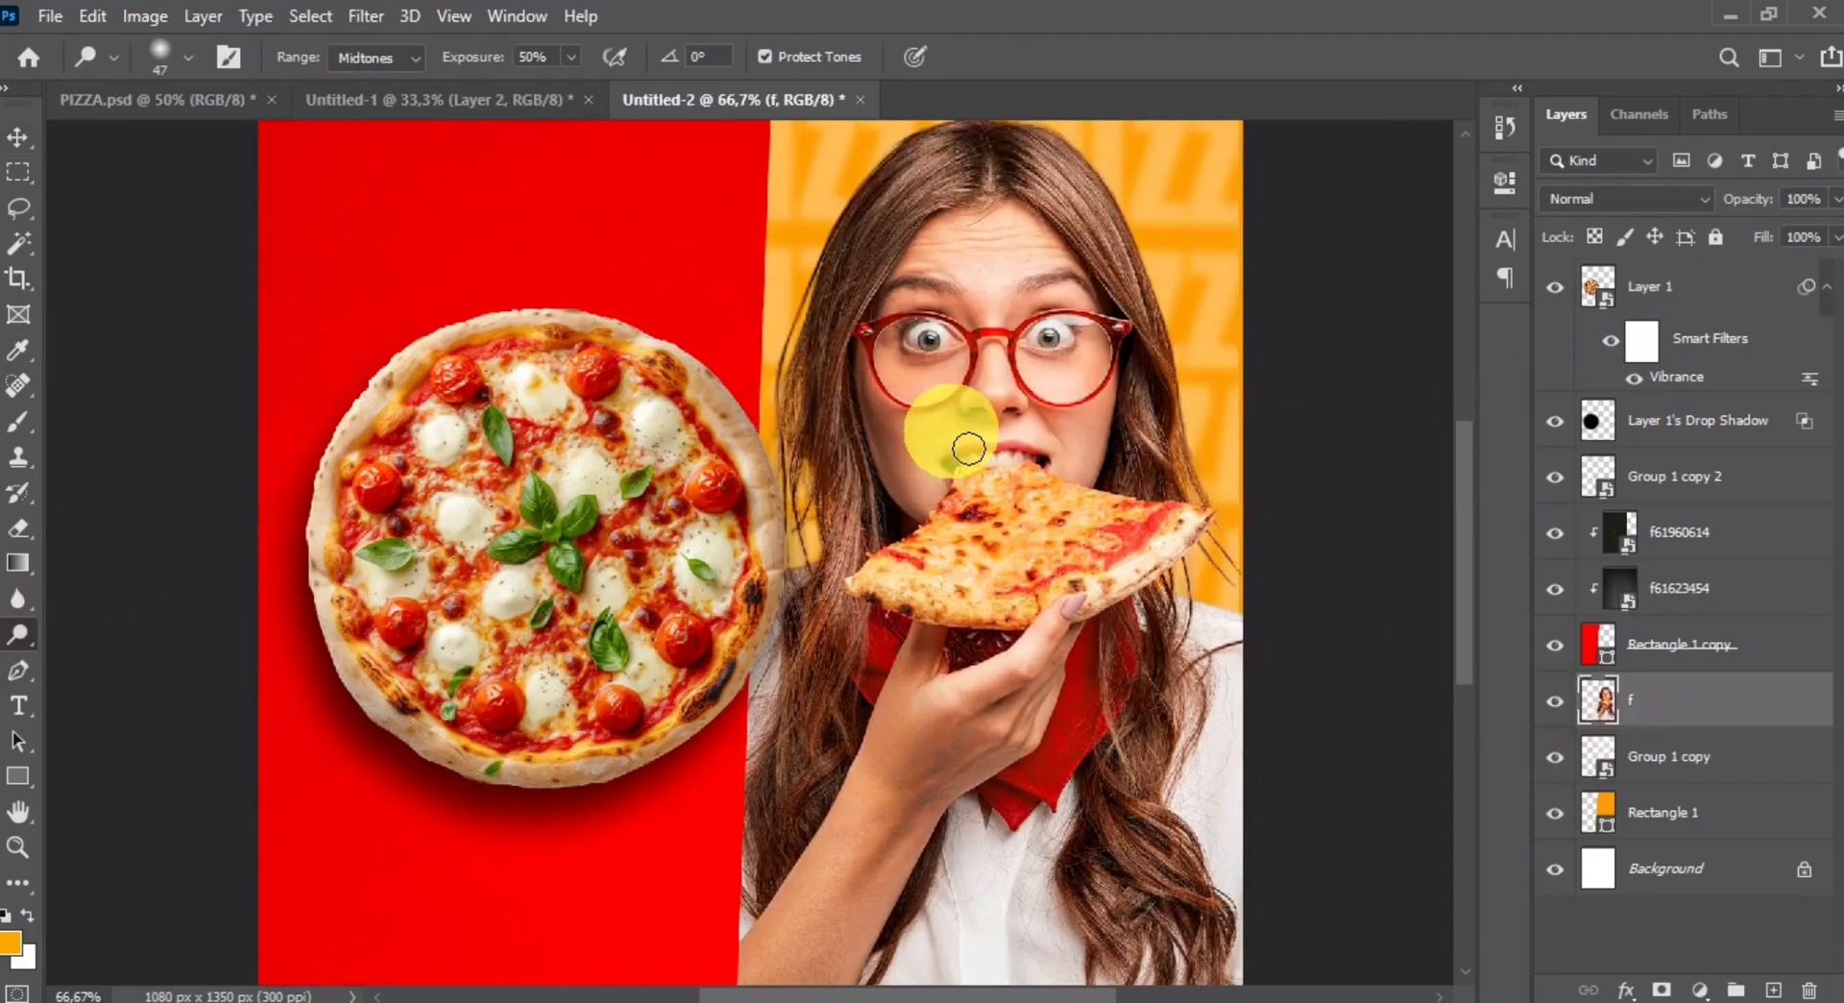
- Darken the shadows around the woman's hand and mouth on her photo layer with the Burn tool
right_click(17, 634)
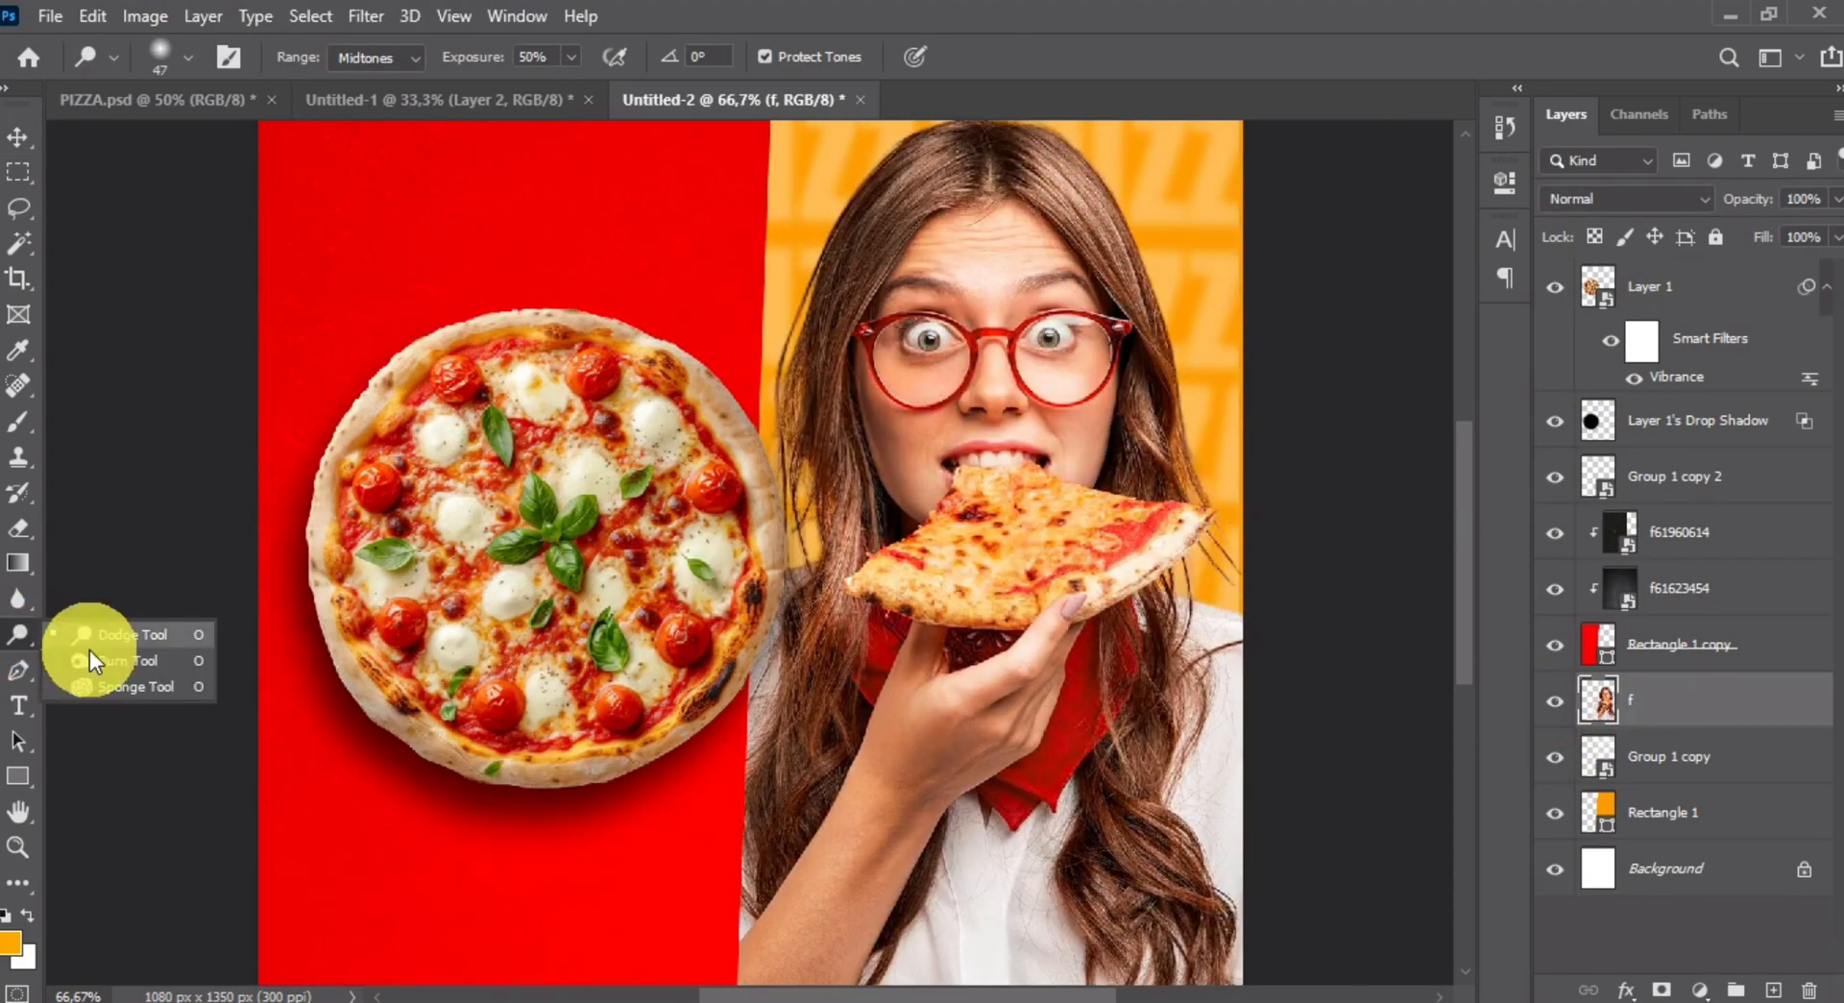
left_click(96, 655)
left_click_drag(1043, 701, 1011, 455)
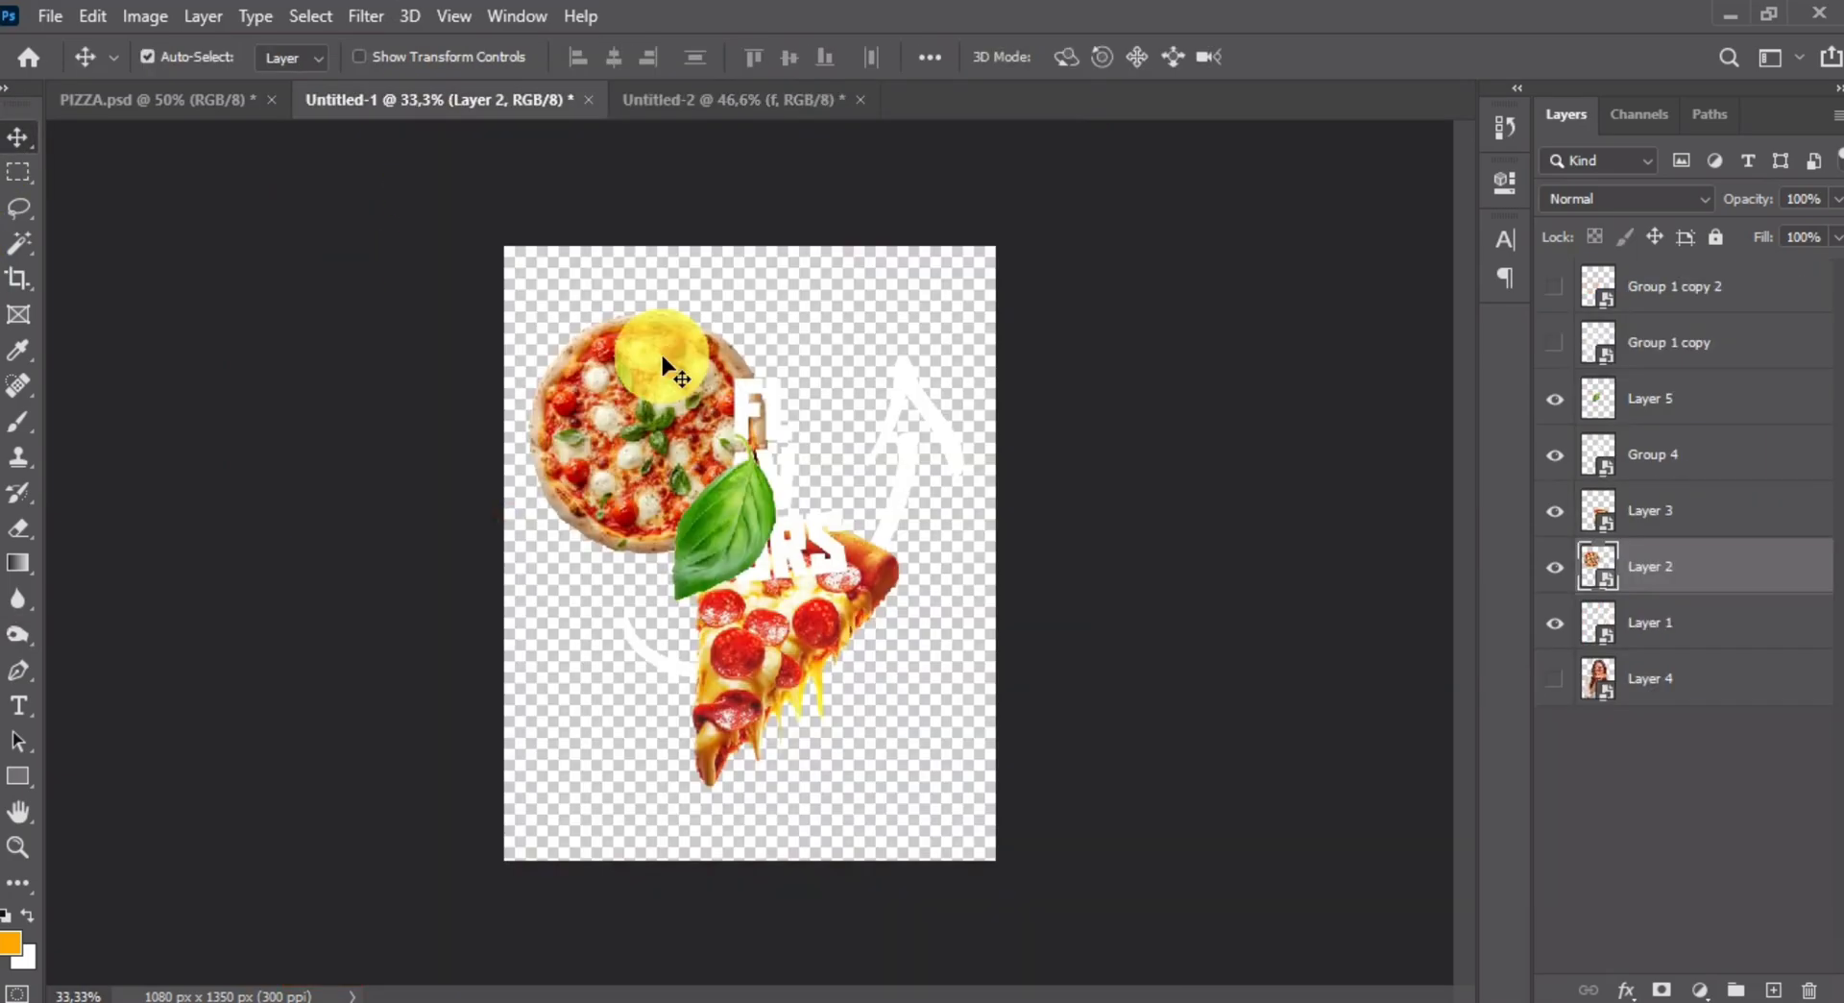
- Bring the triangular pizza slice into the poster at the top centre, scaled to about 51.28% and rotated about 6.77°
left_click_drag(659, 358, 759, 135)
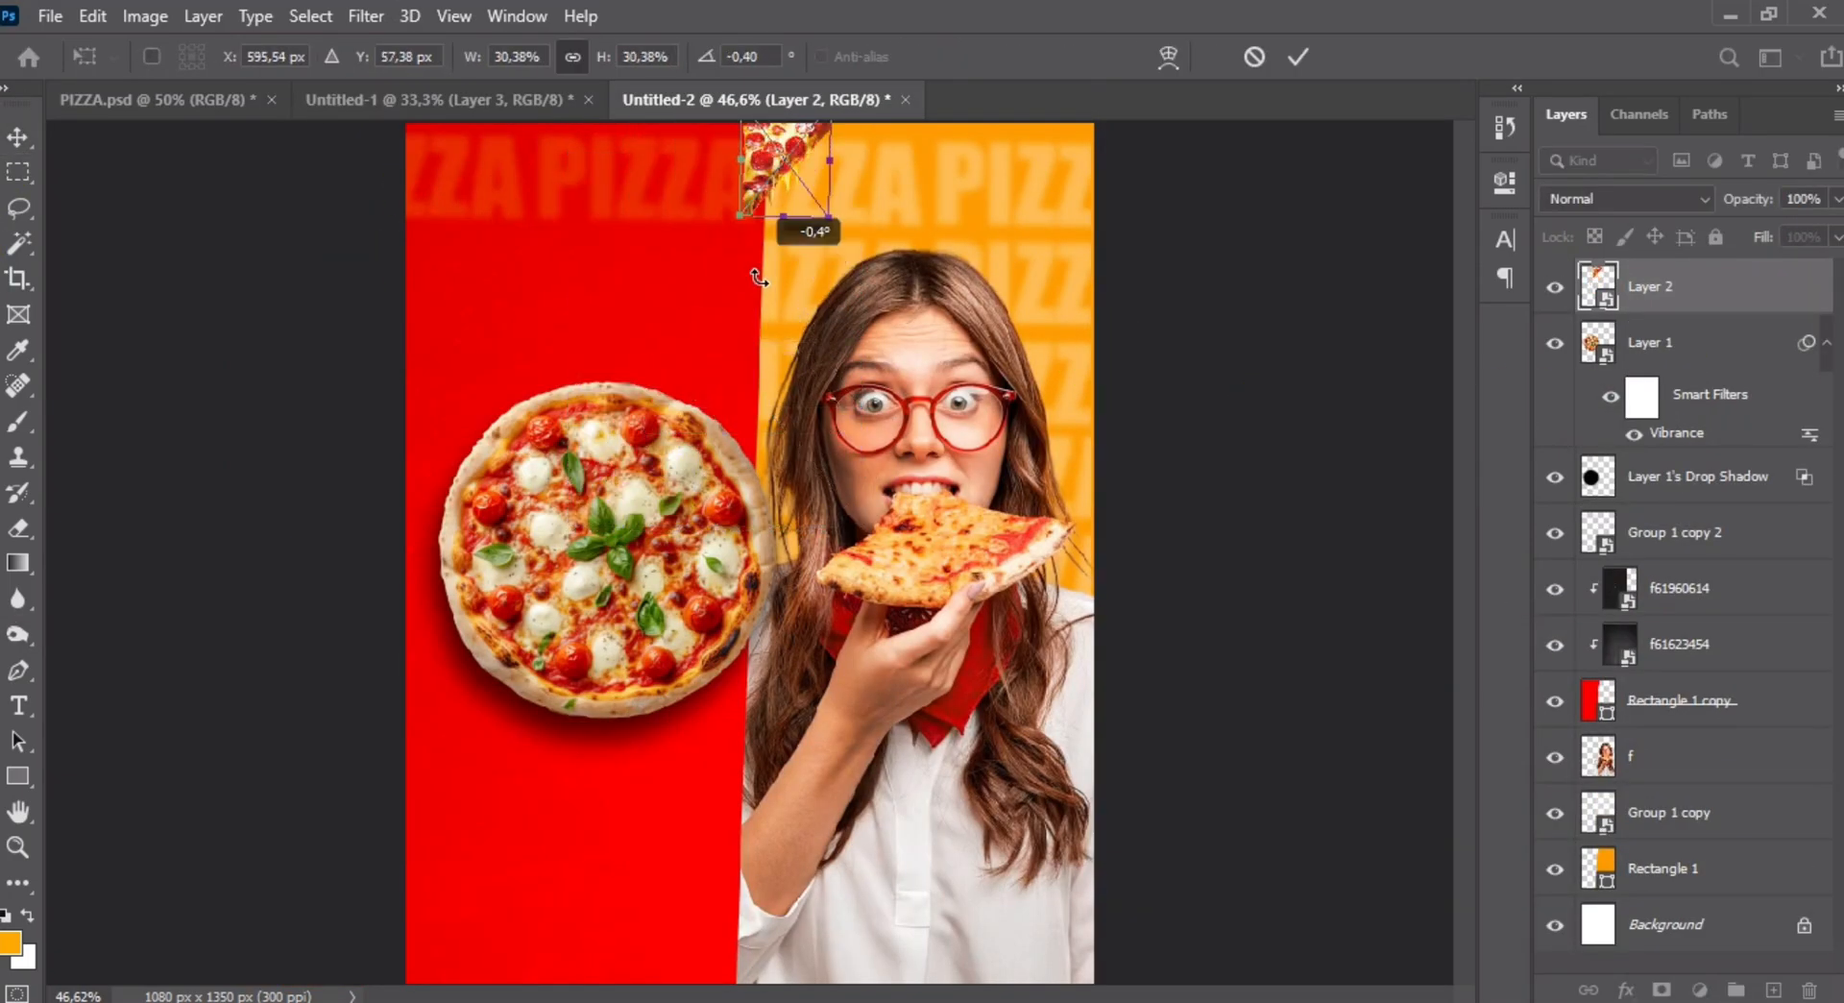
left_click_drag(736, 221, 756, 322)
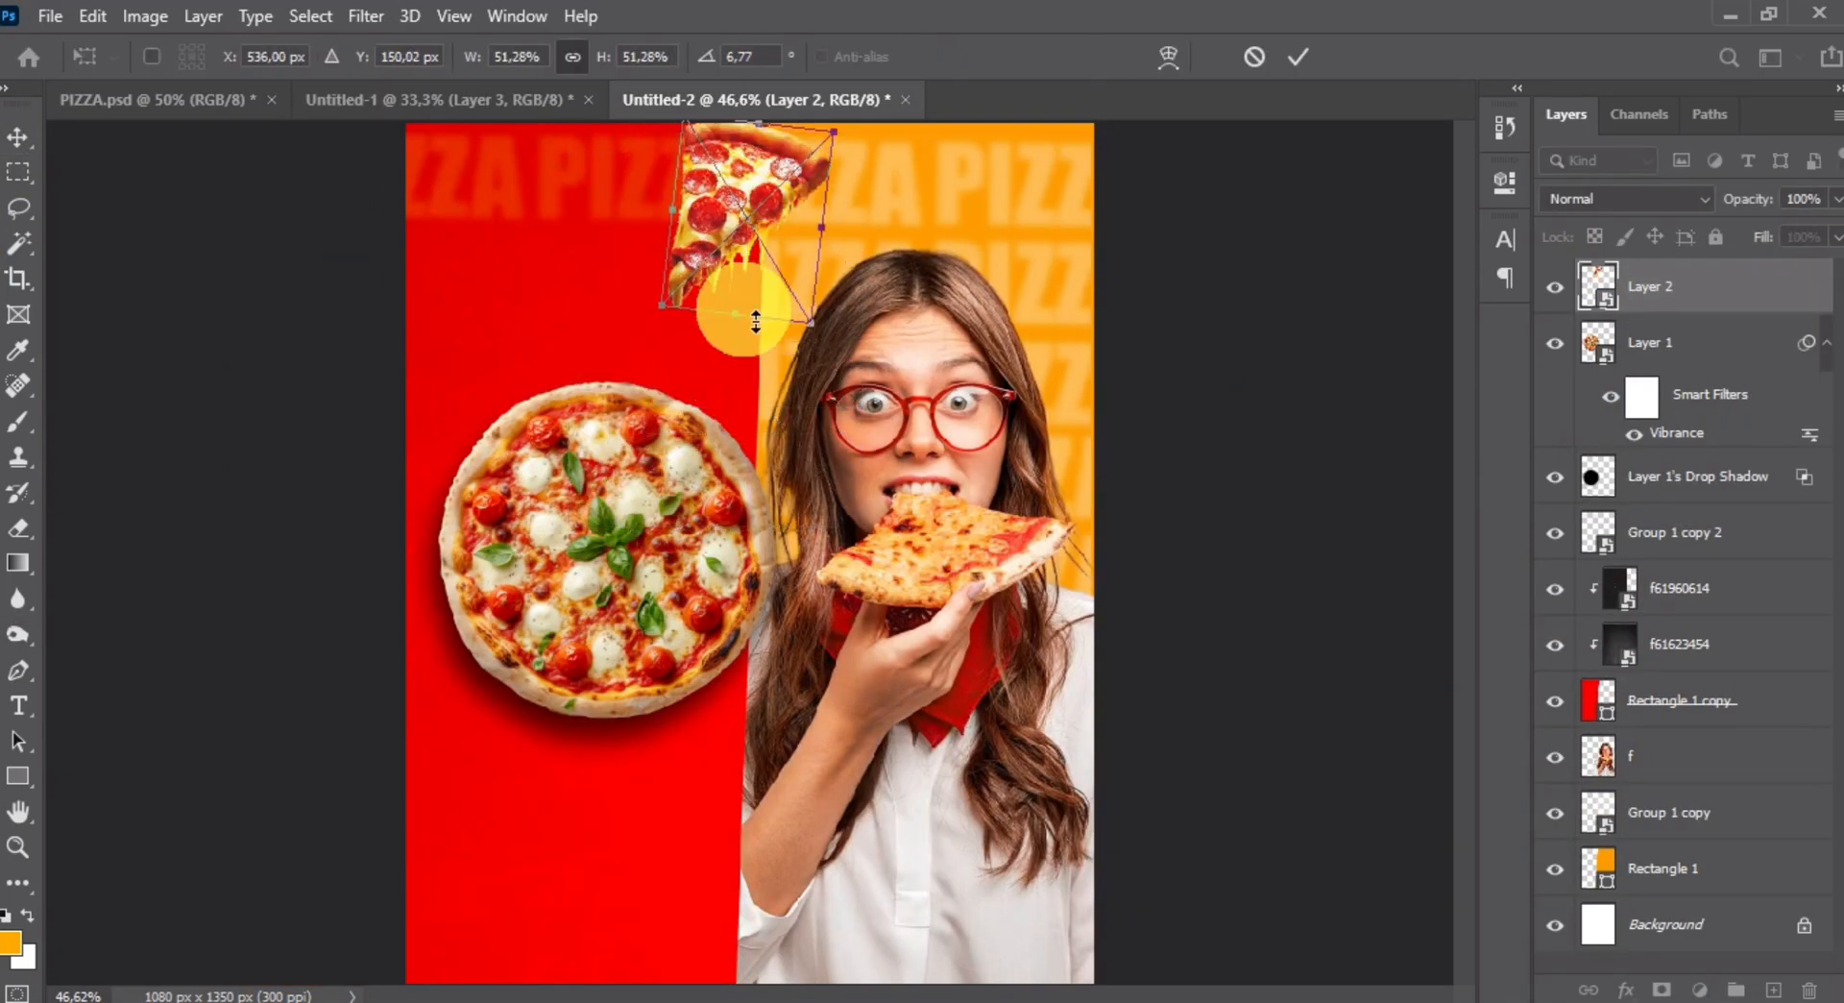
key("Return")
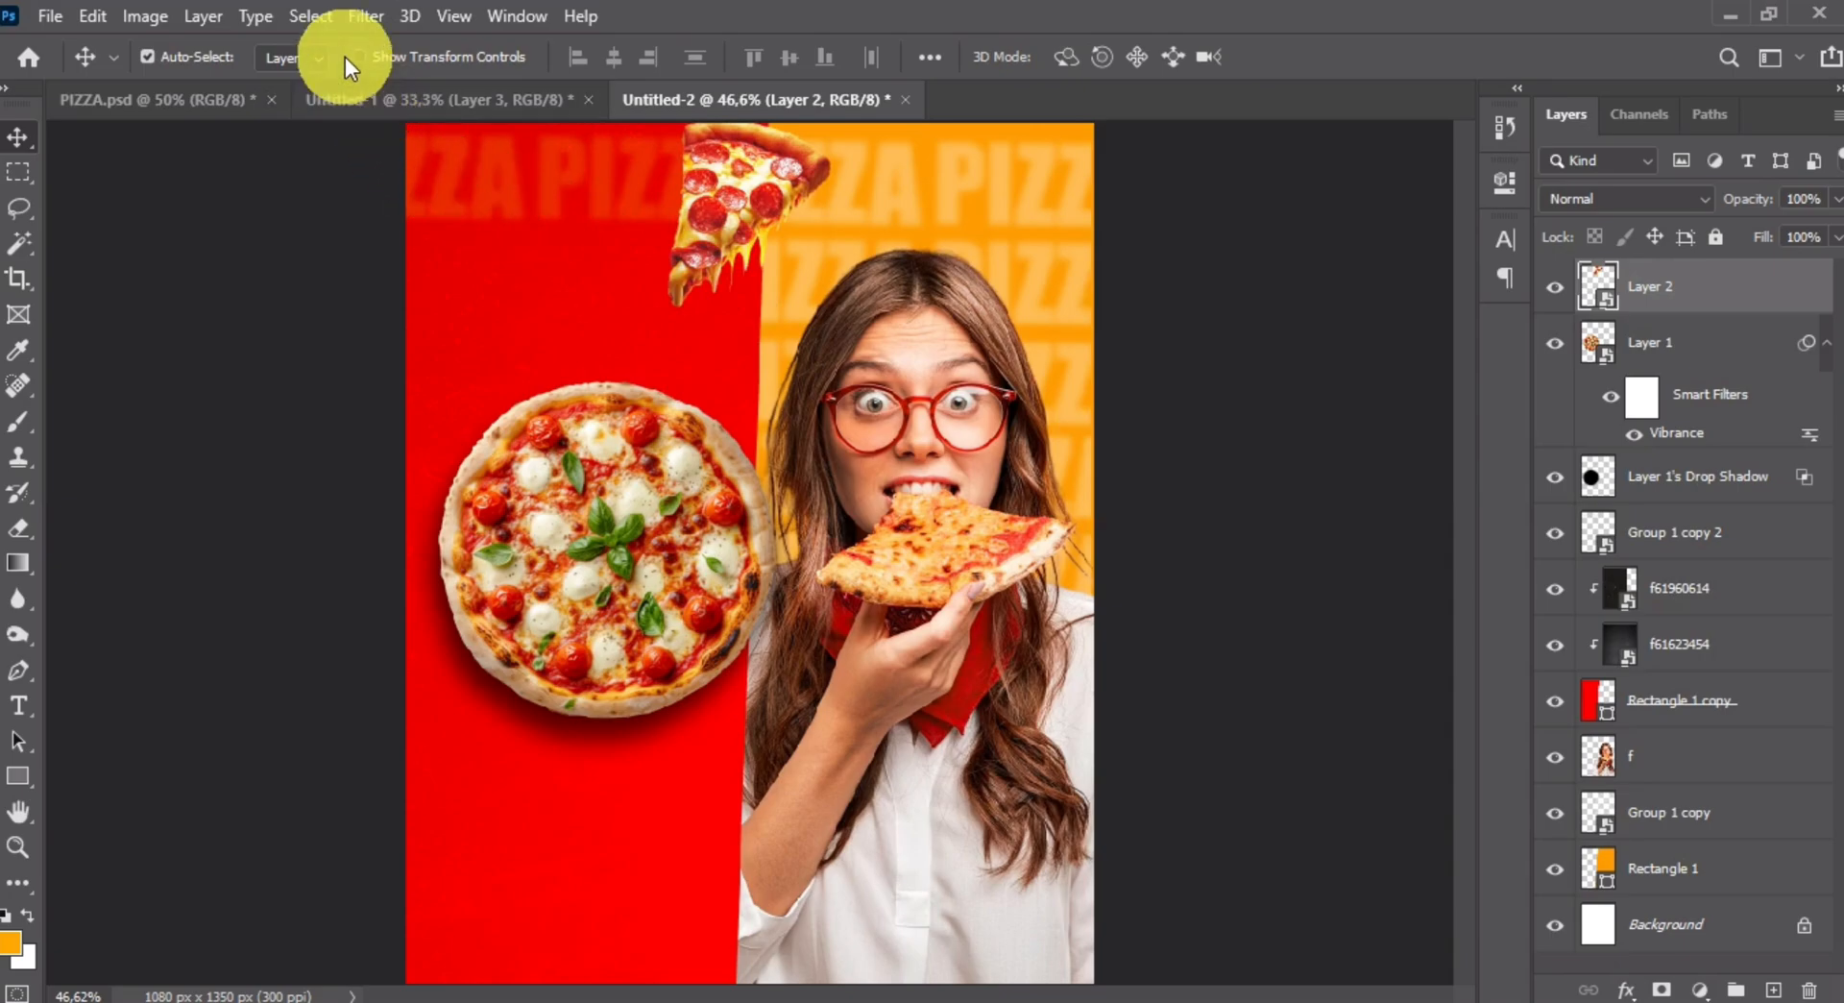
left_click(368, 16)
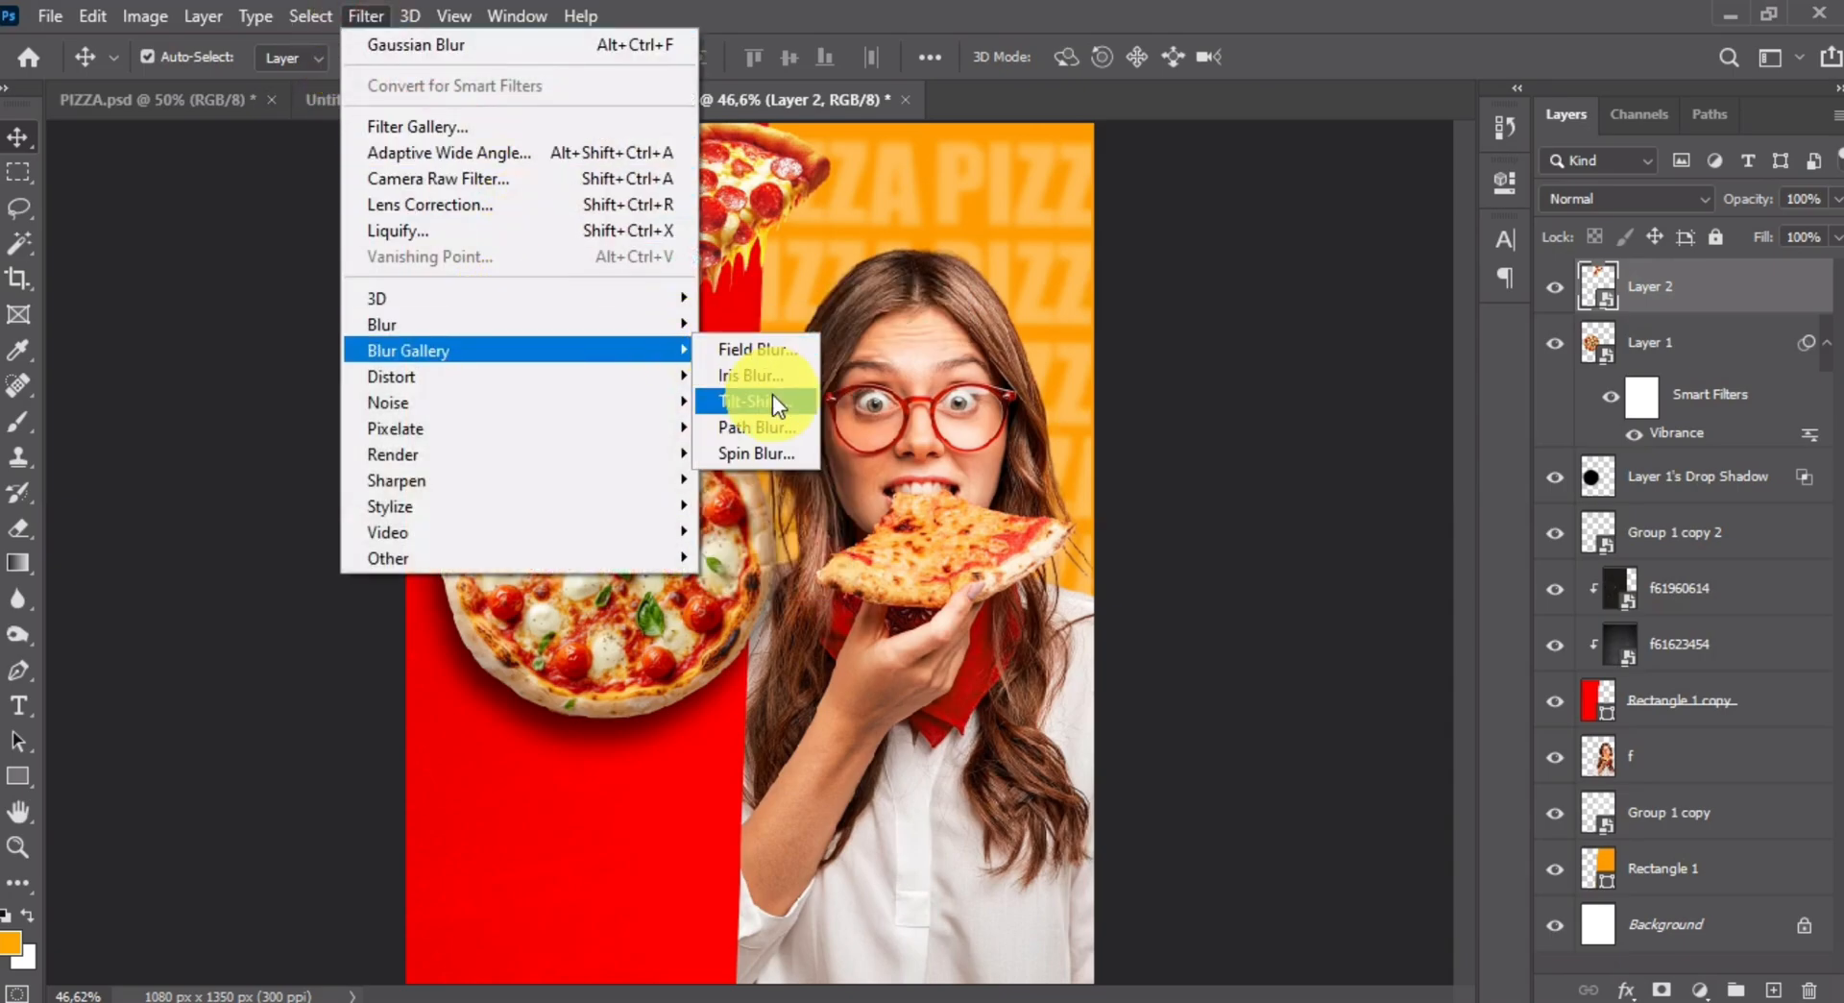
mouse_move(653, 320)
left_click(778, 426)
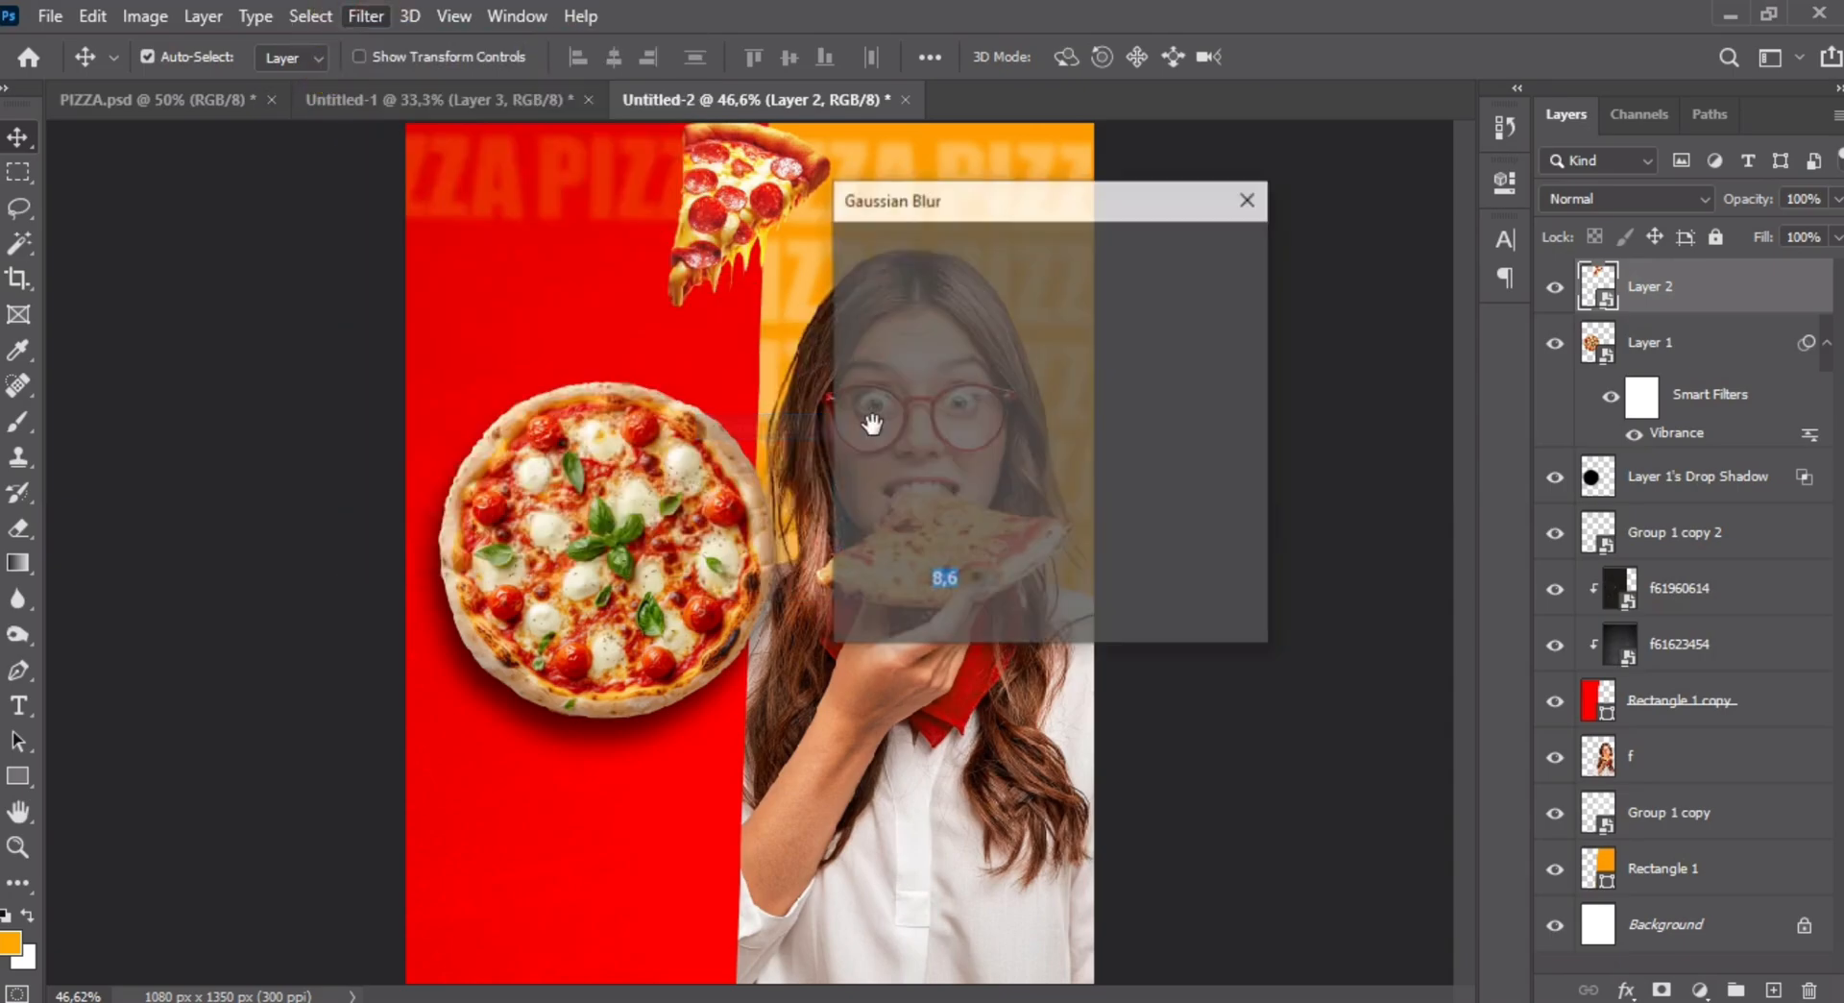
left_click(1198, 256)
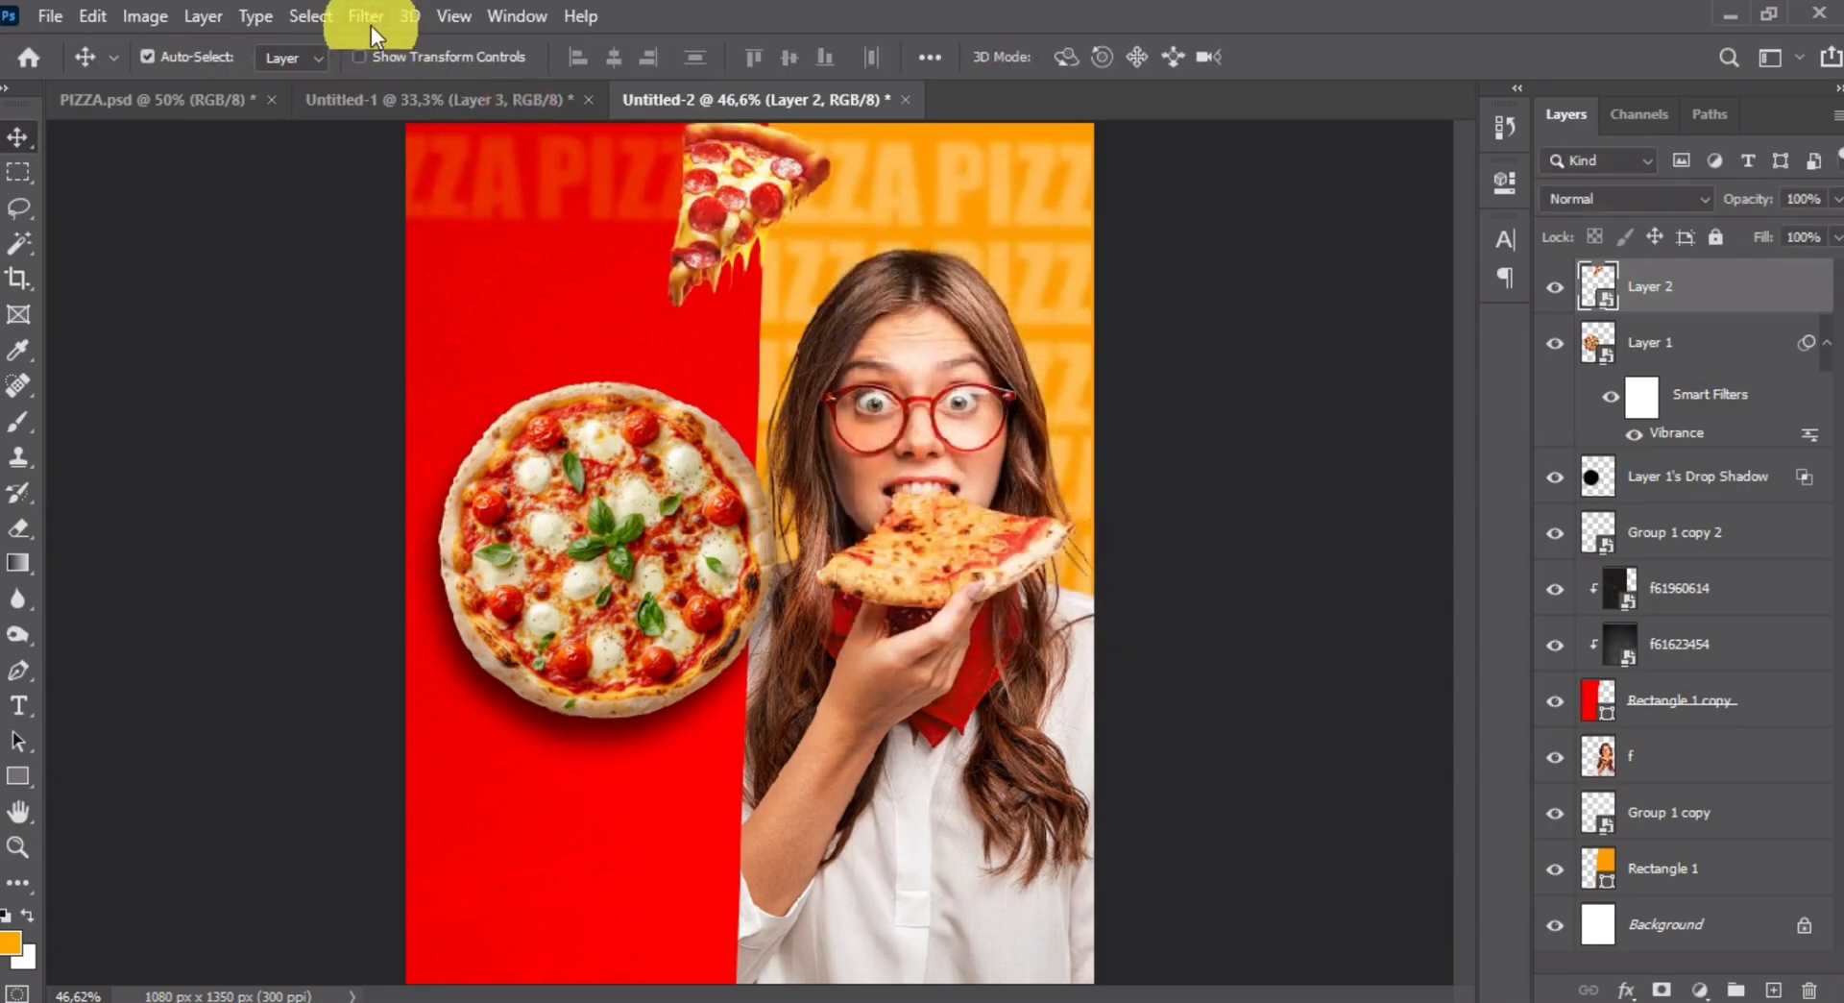
- Apply a Motion Blur to the top pizza slice at an angle of -35° and a distance of 35 pixels
left_click(368, 16)
mouse_move(480, 320)
left_click(762, 477)
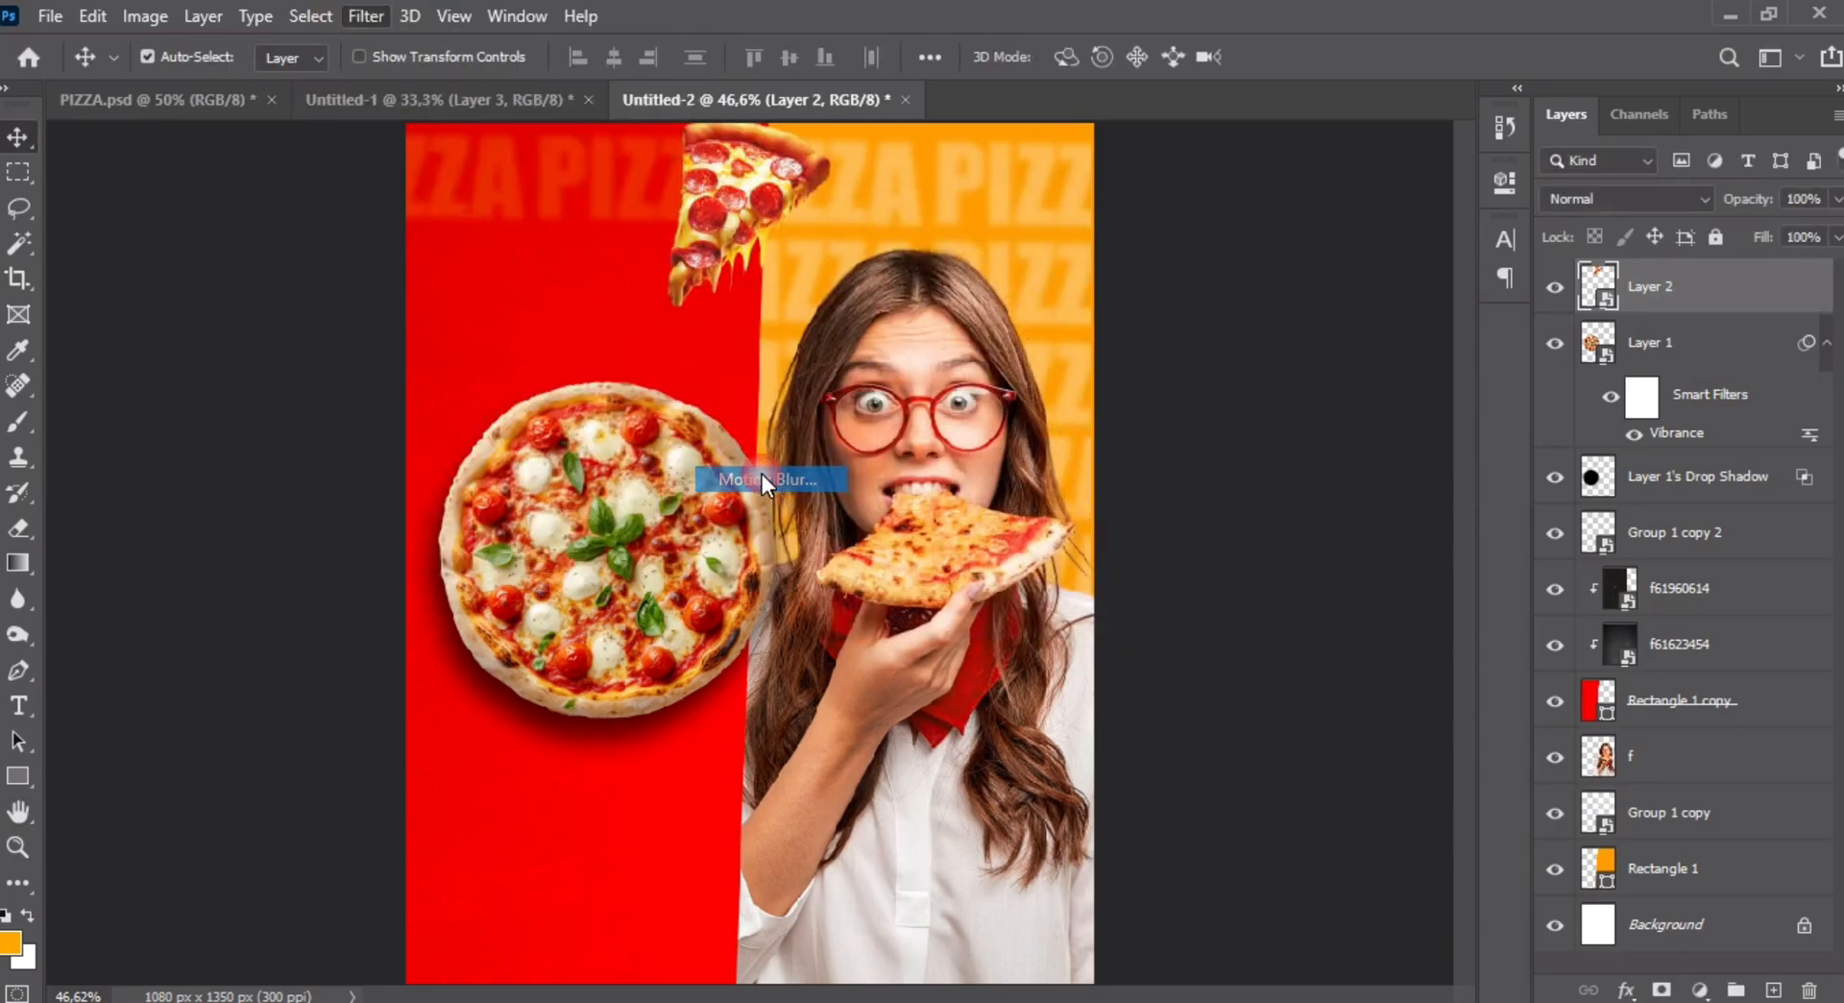
double_click(1176, 650)
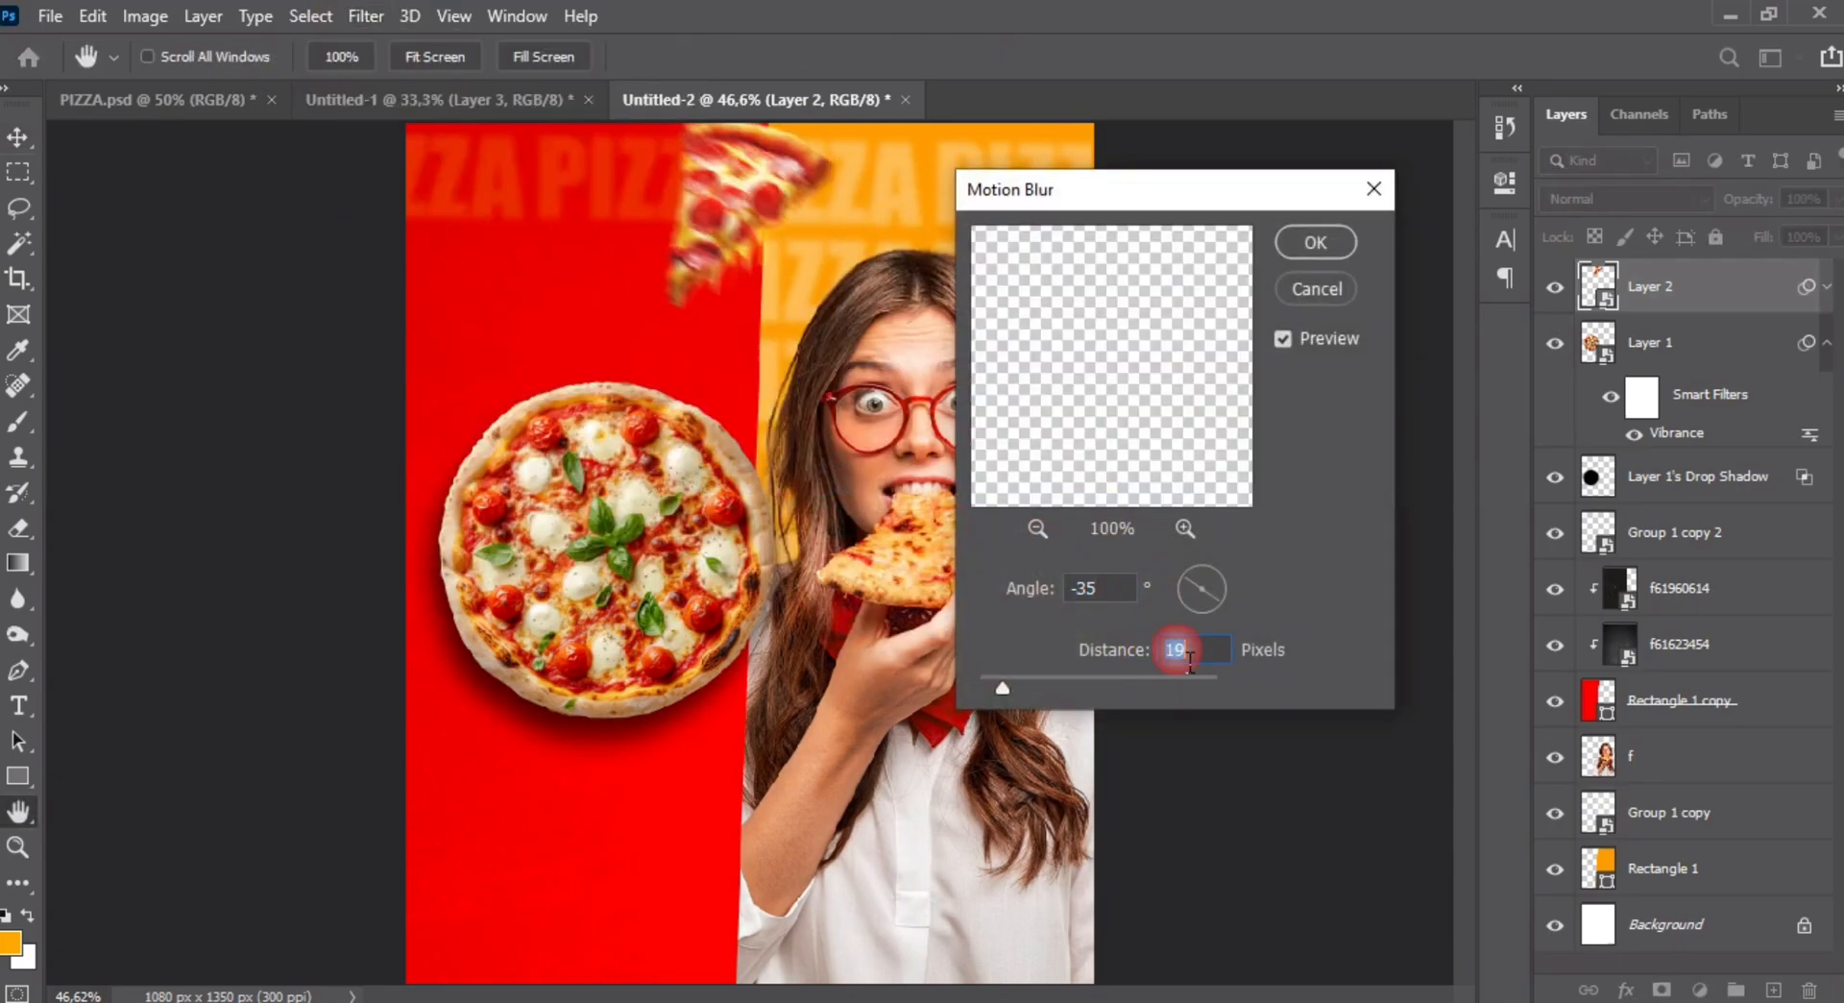
type("25")
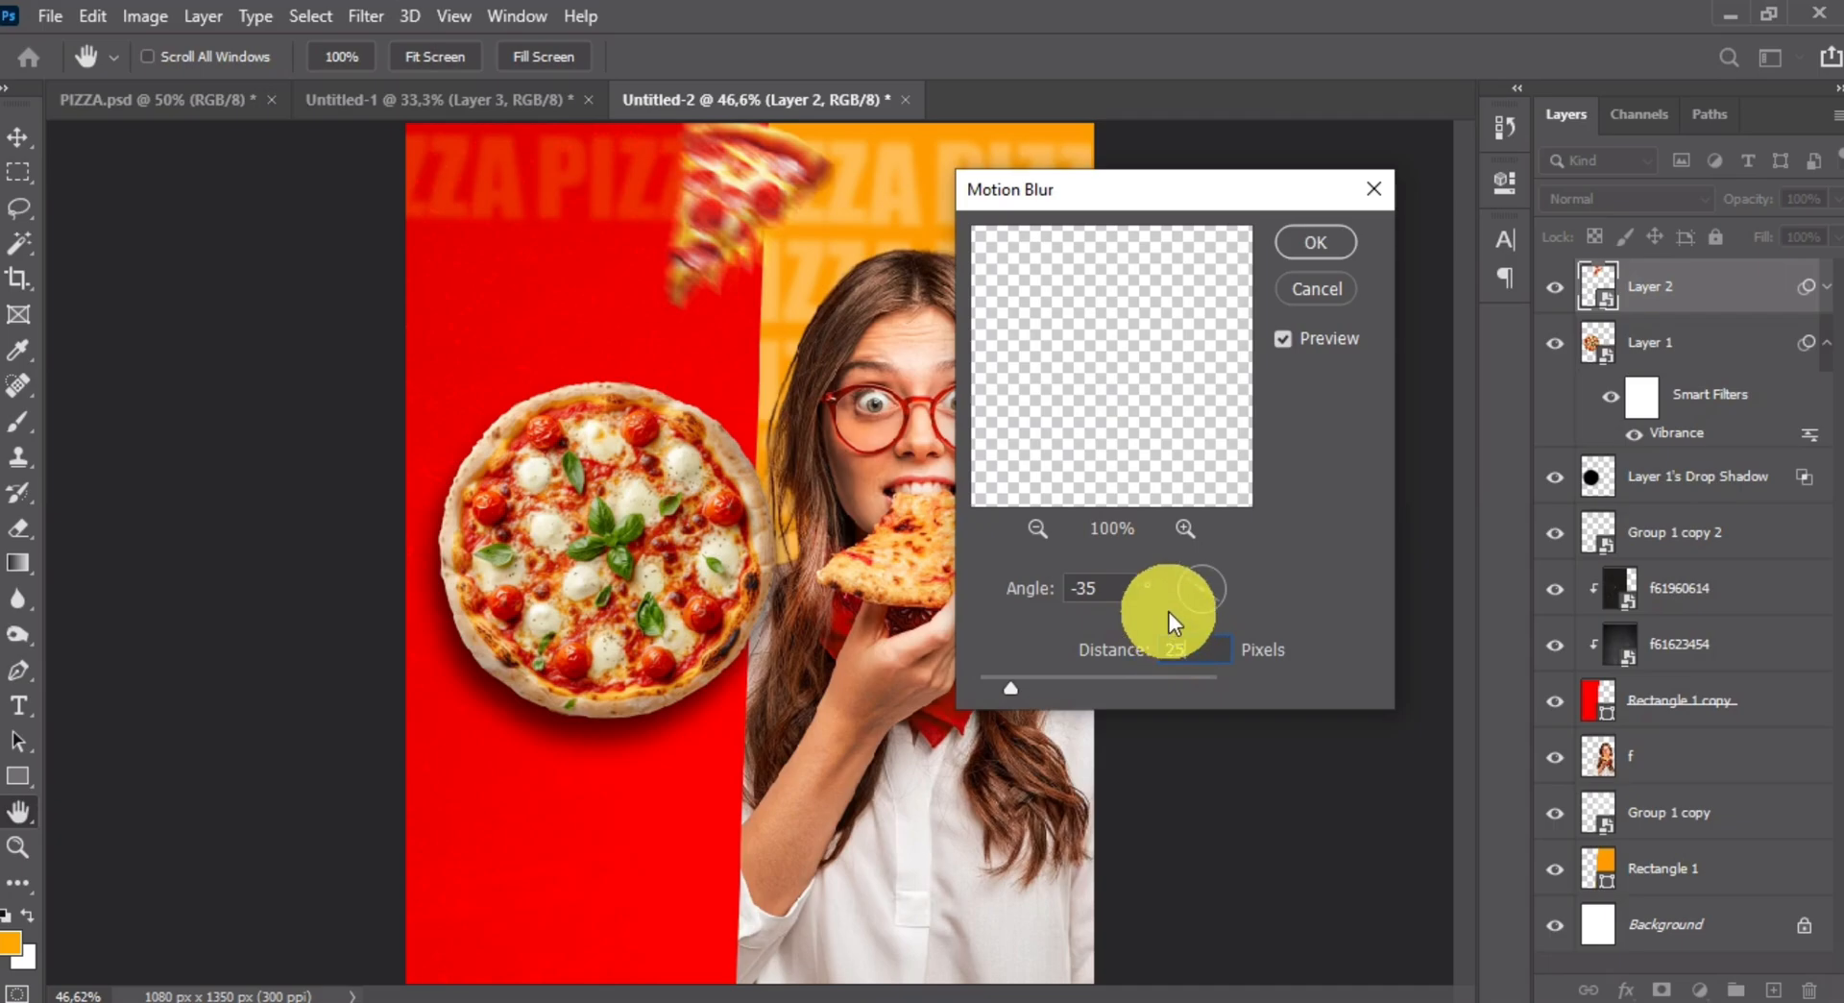
double_click(1201, 651)
type("35")
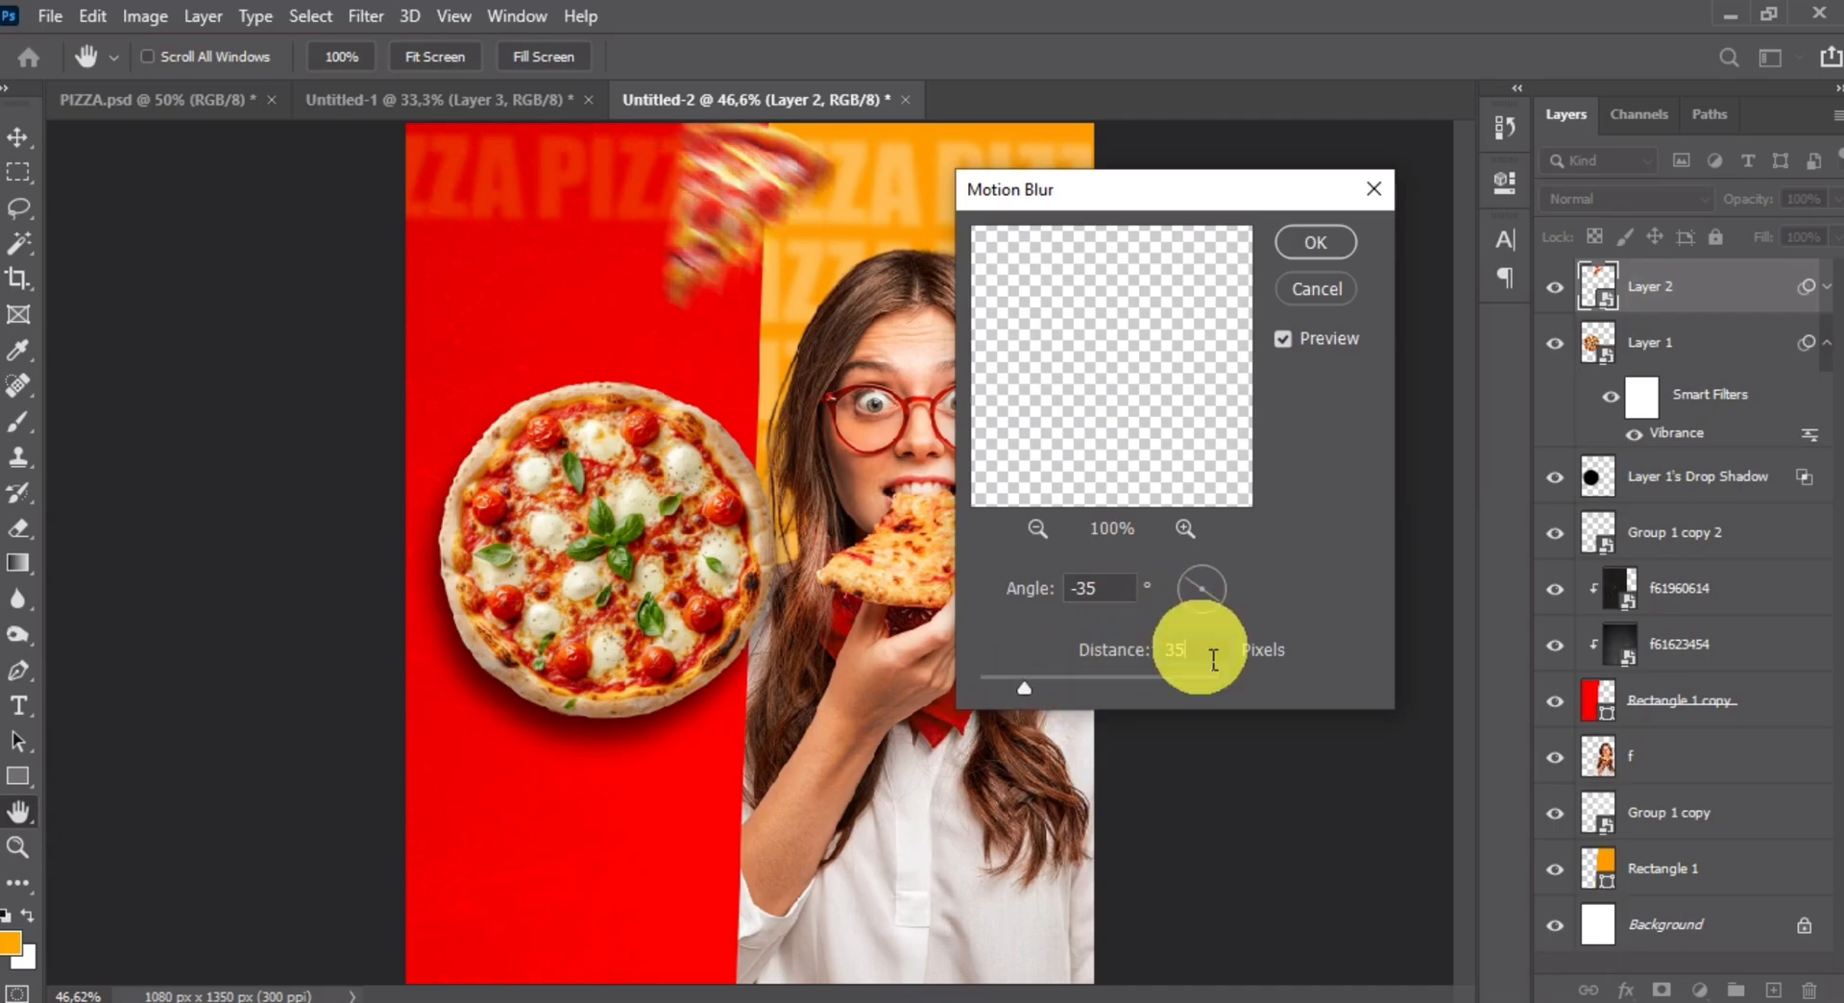
key("Return")
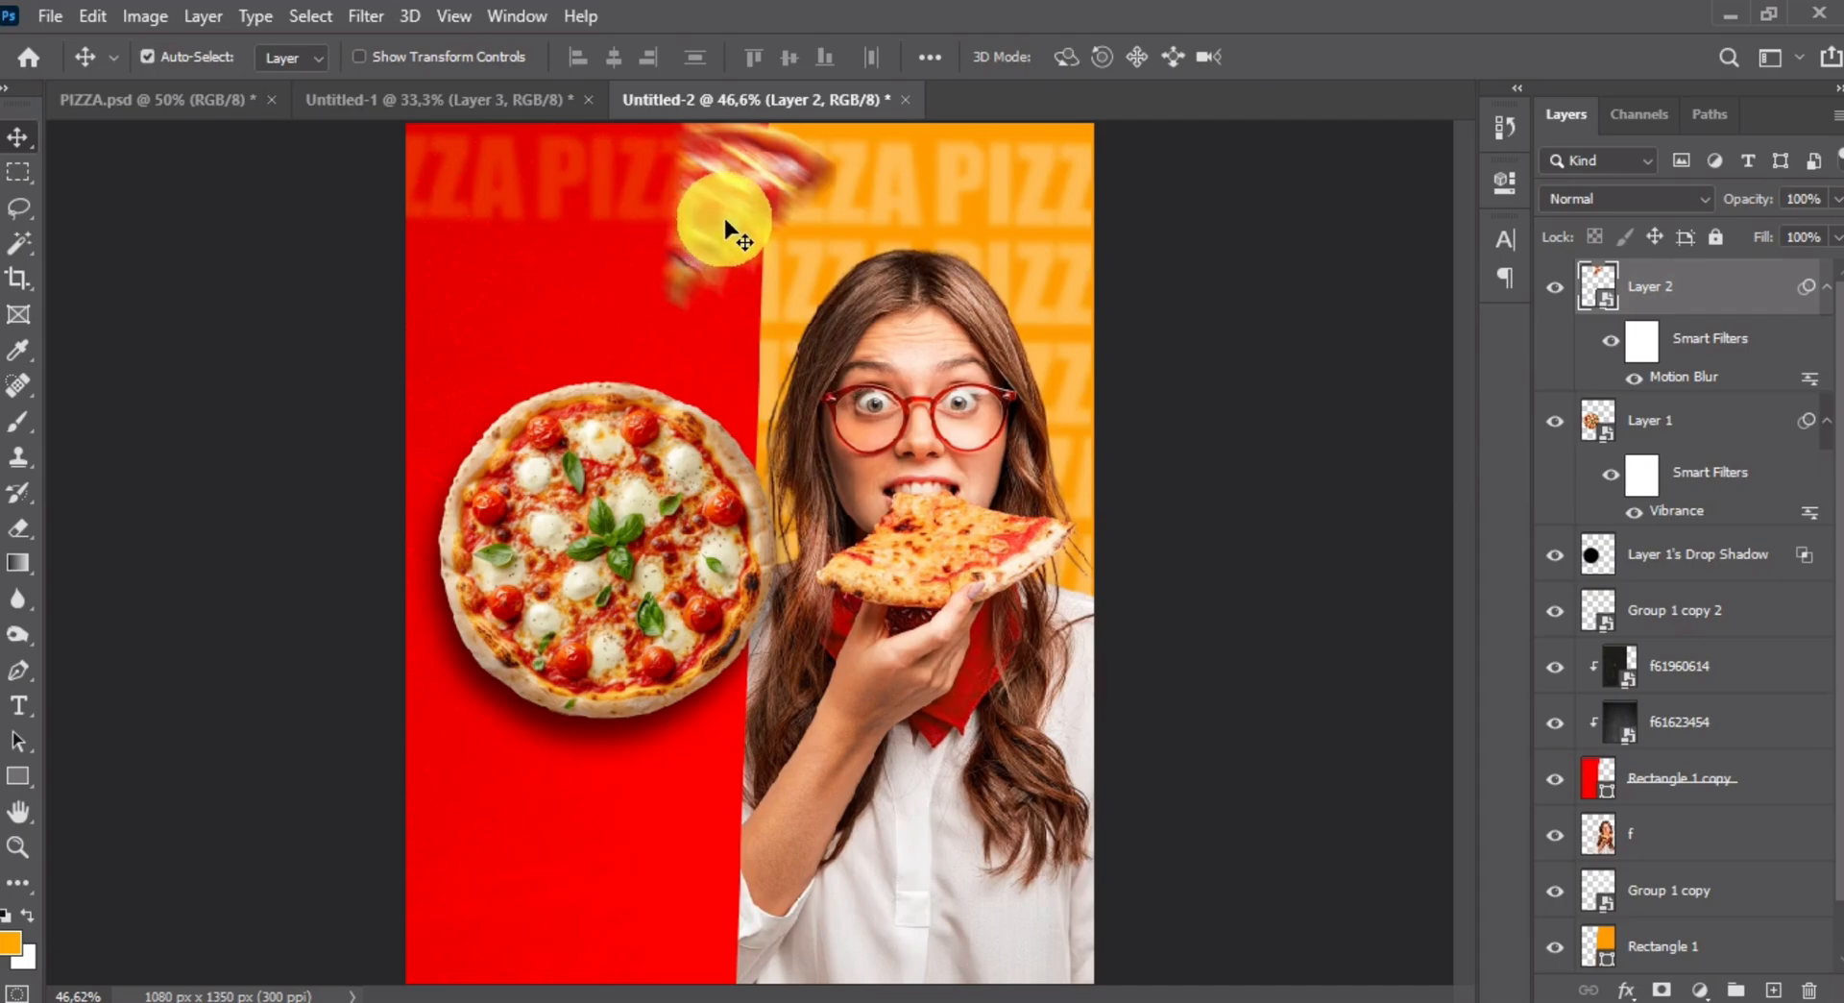
- Place a horizontally flipped copy of the slice in the poster's lower-left corner, scaled to about 121.80% and rotated to about 144.31°
left_click_drag(730, 230, 590, 827)
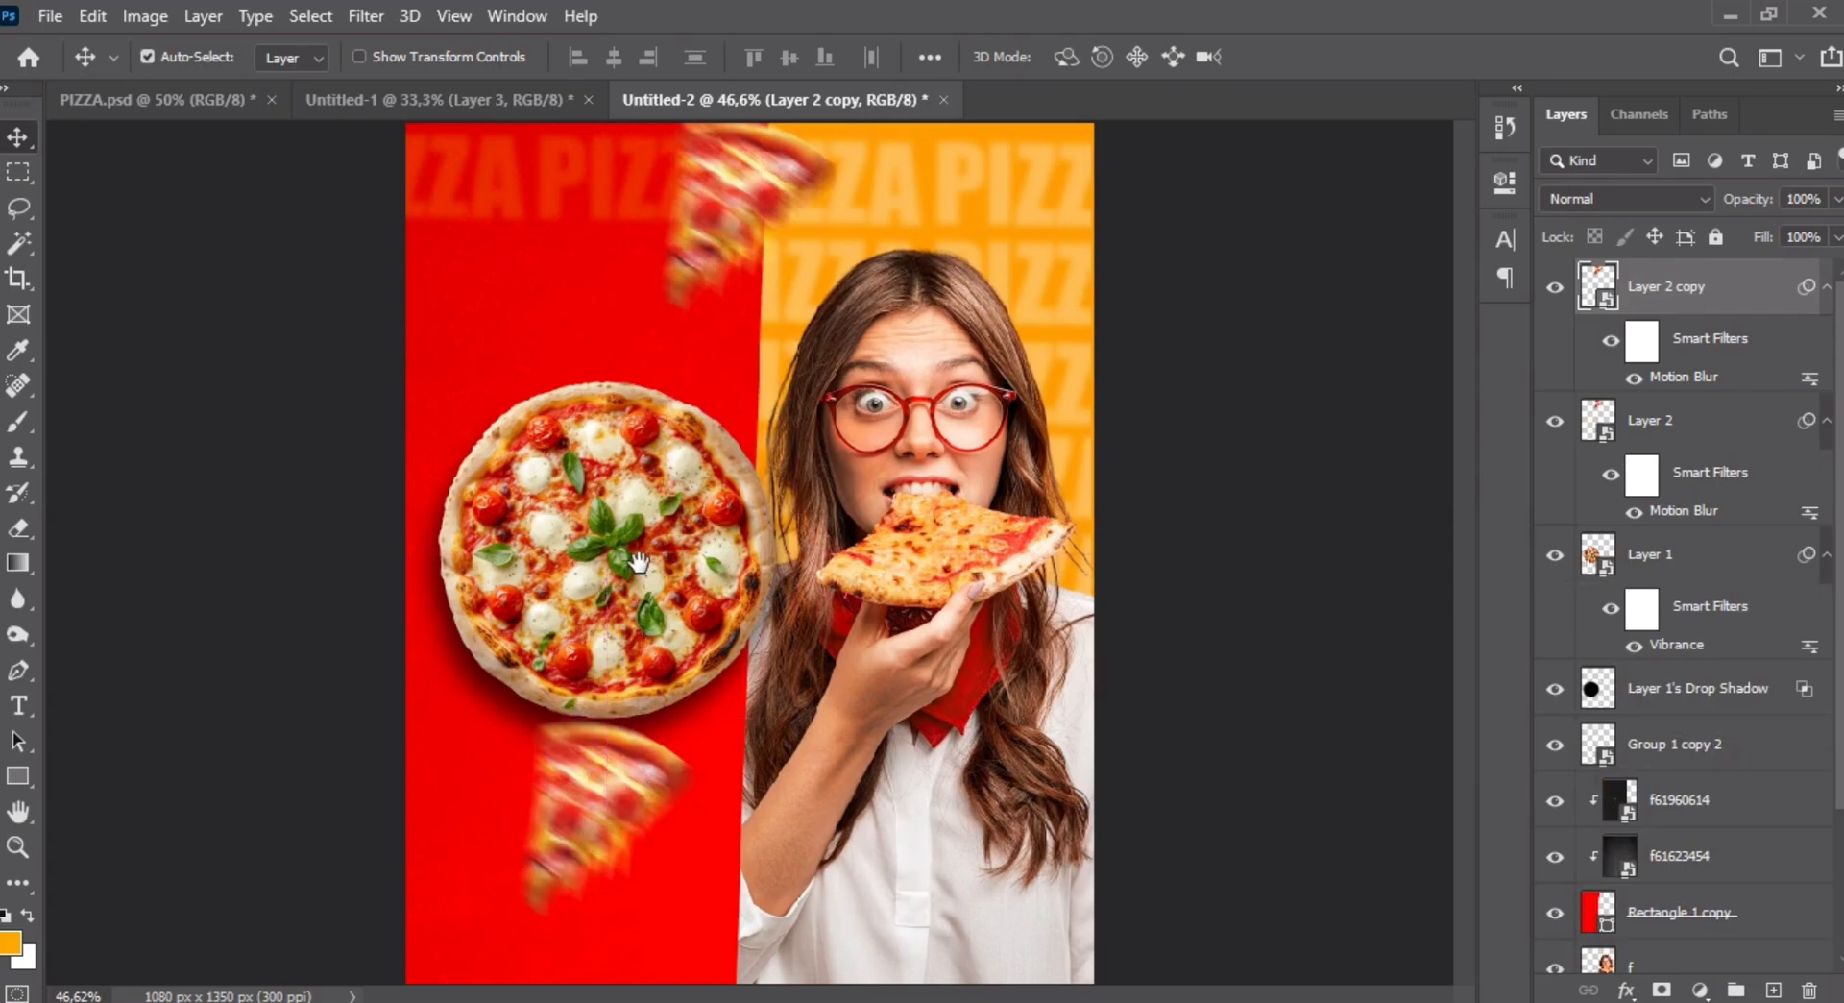
scroll(696, 624, "down", 2)
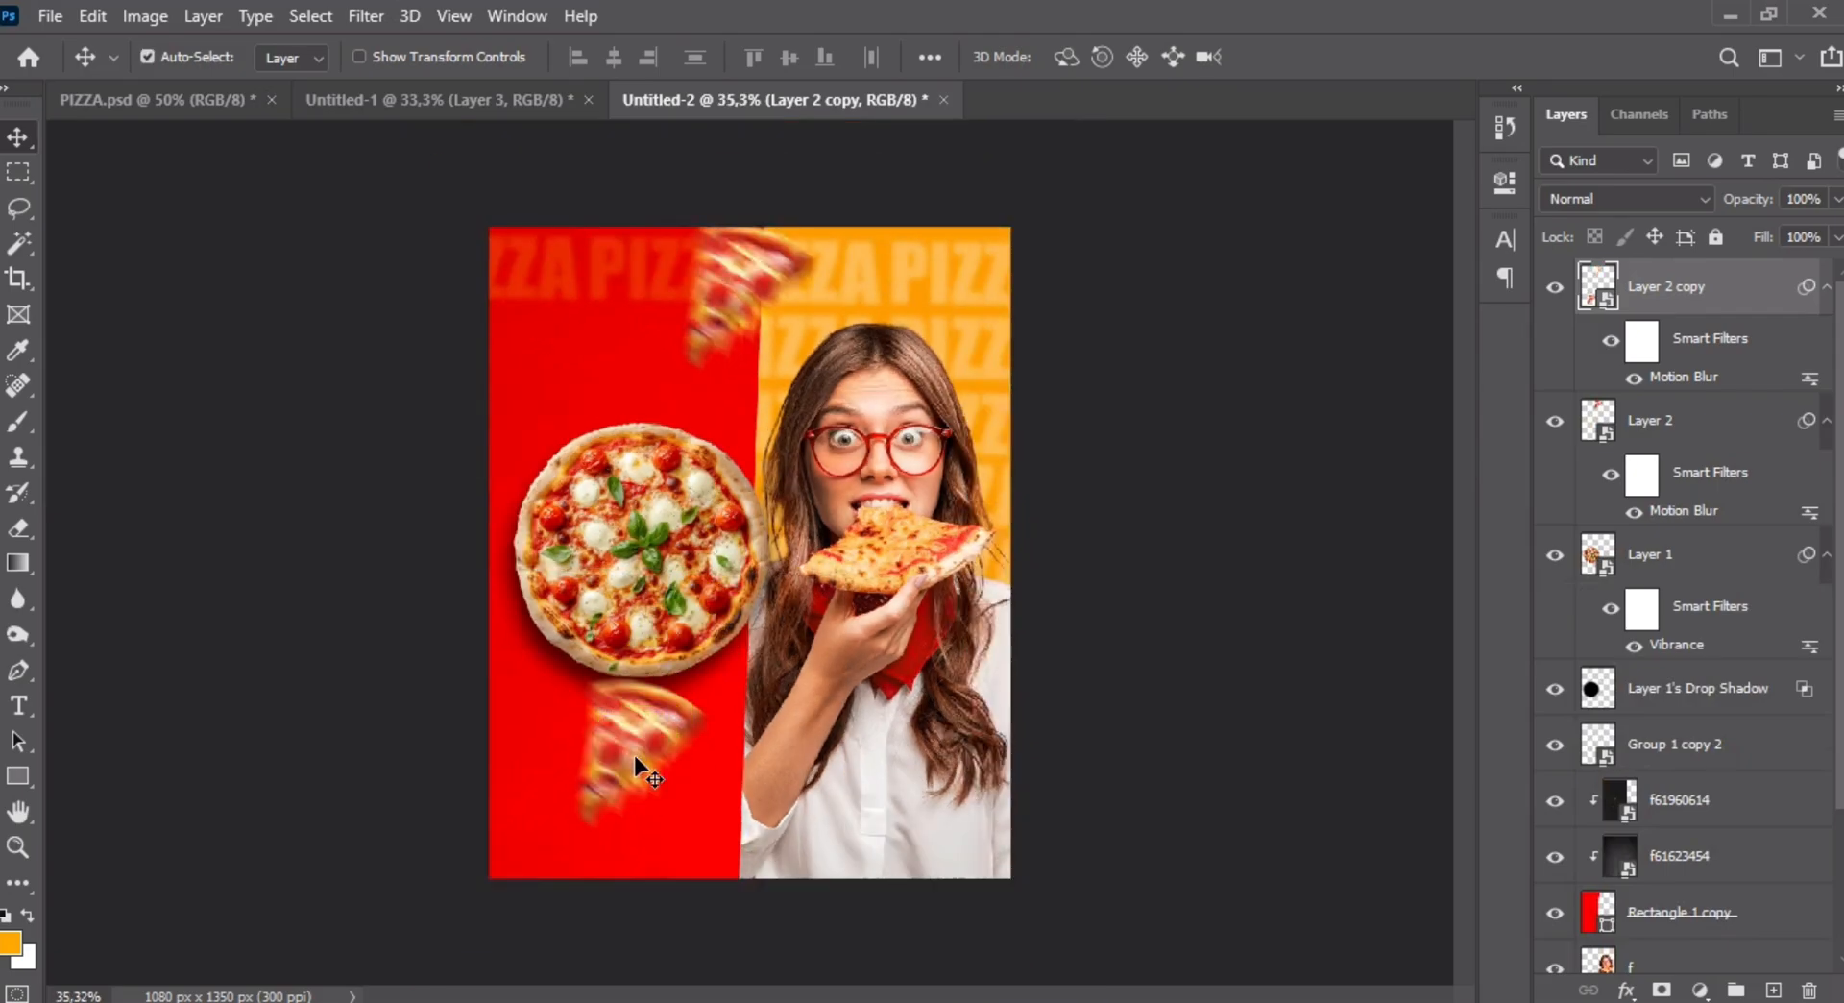
key("ctrl+t")
key("Return")
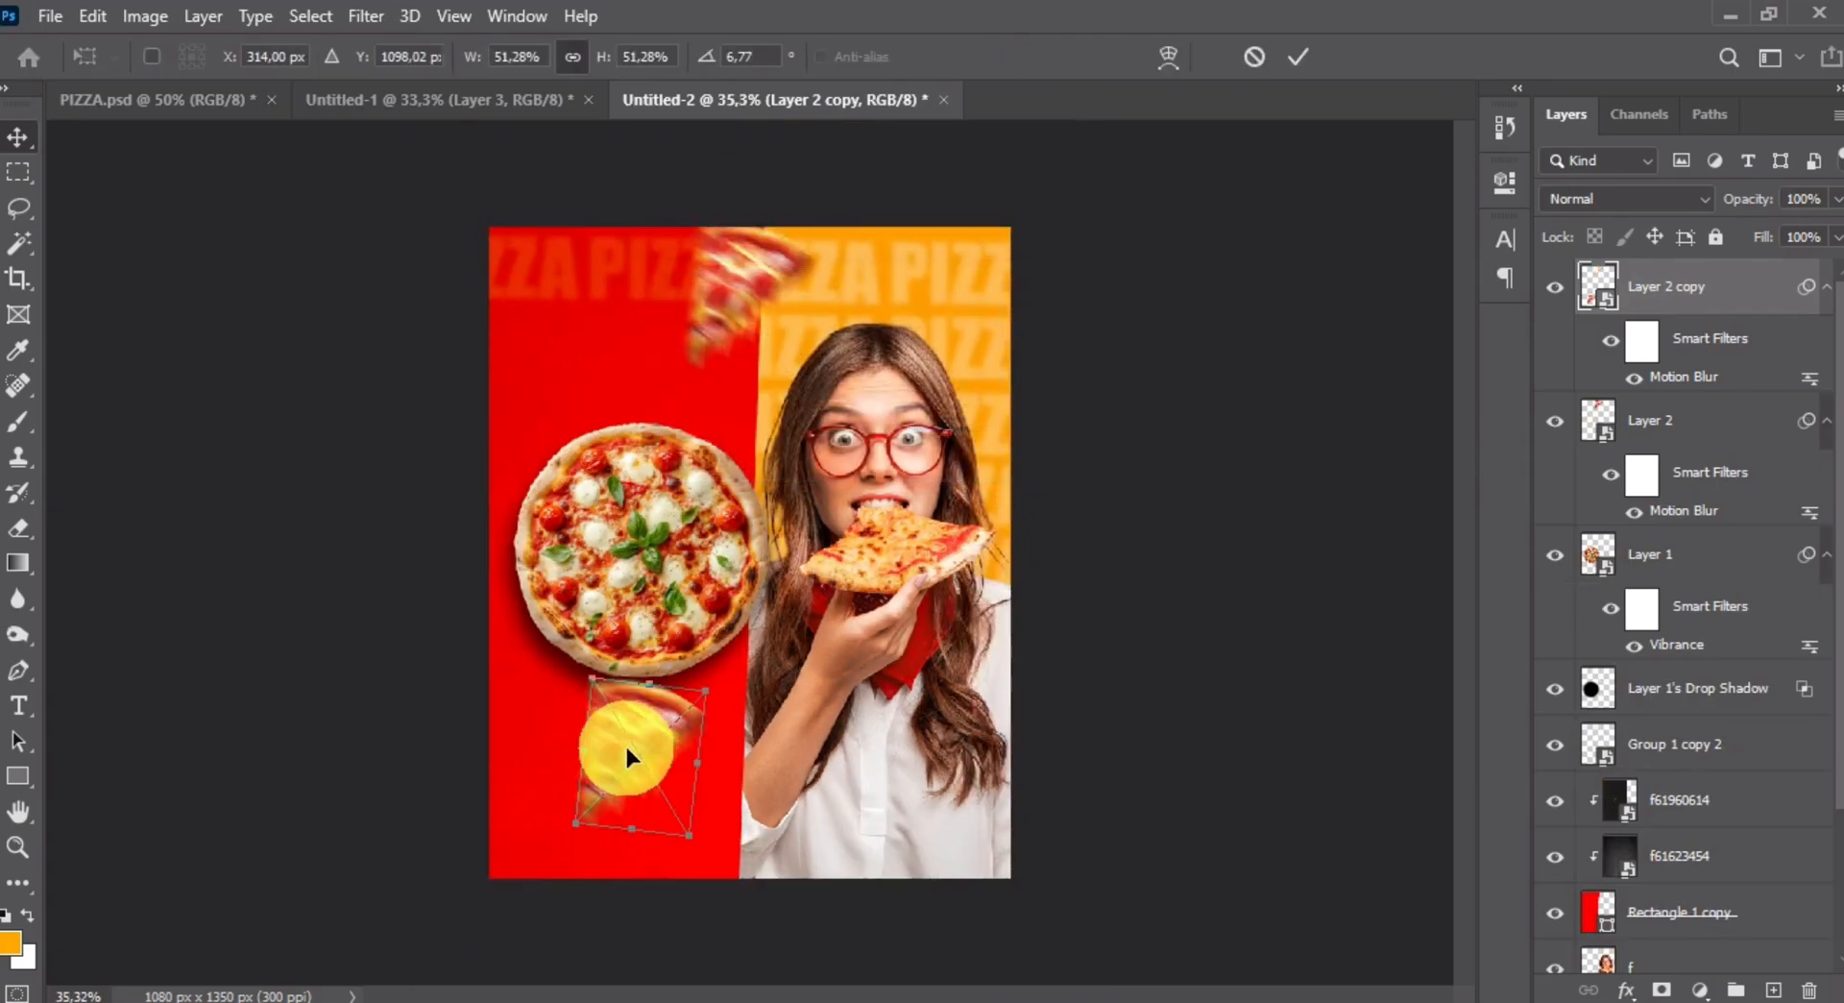
right_click(625, 746)
left_click(668, 710)
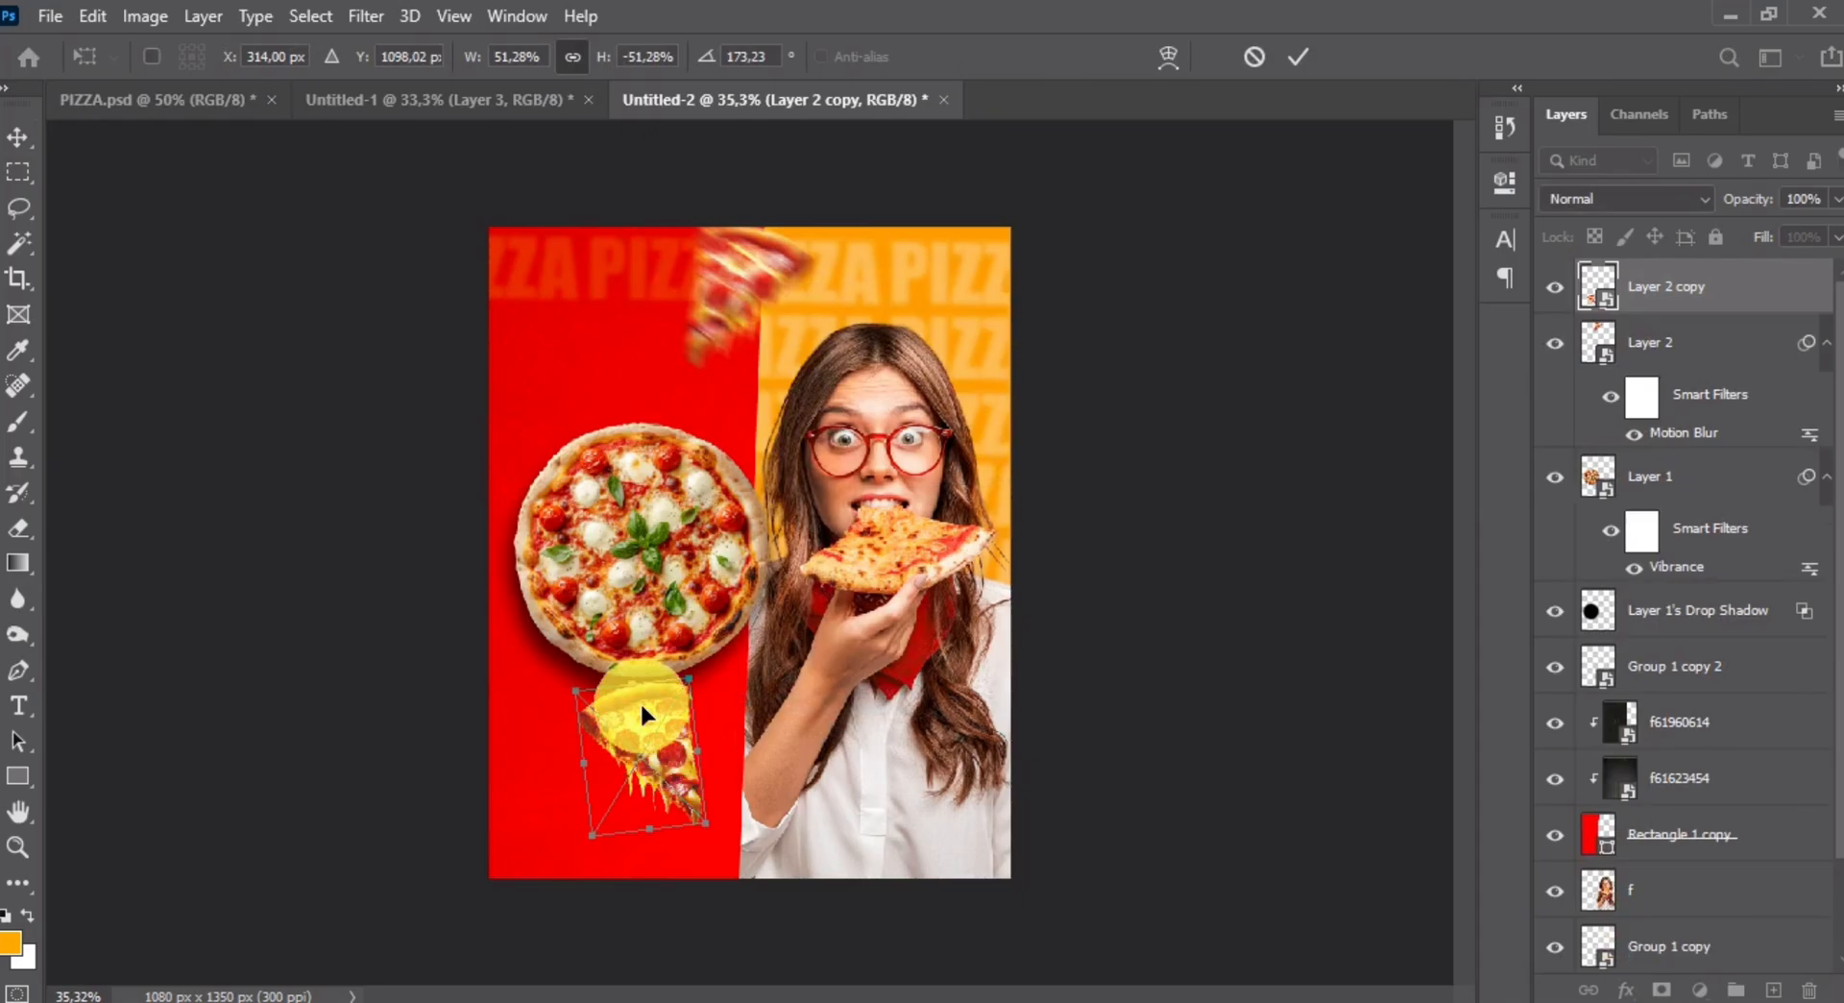
left_click_drag(644, 698, 469, 816)
key("Return")
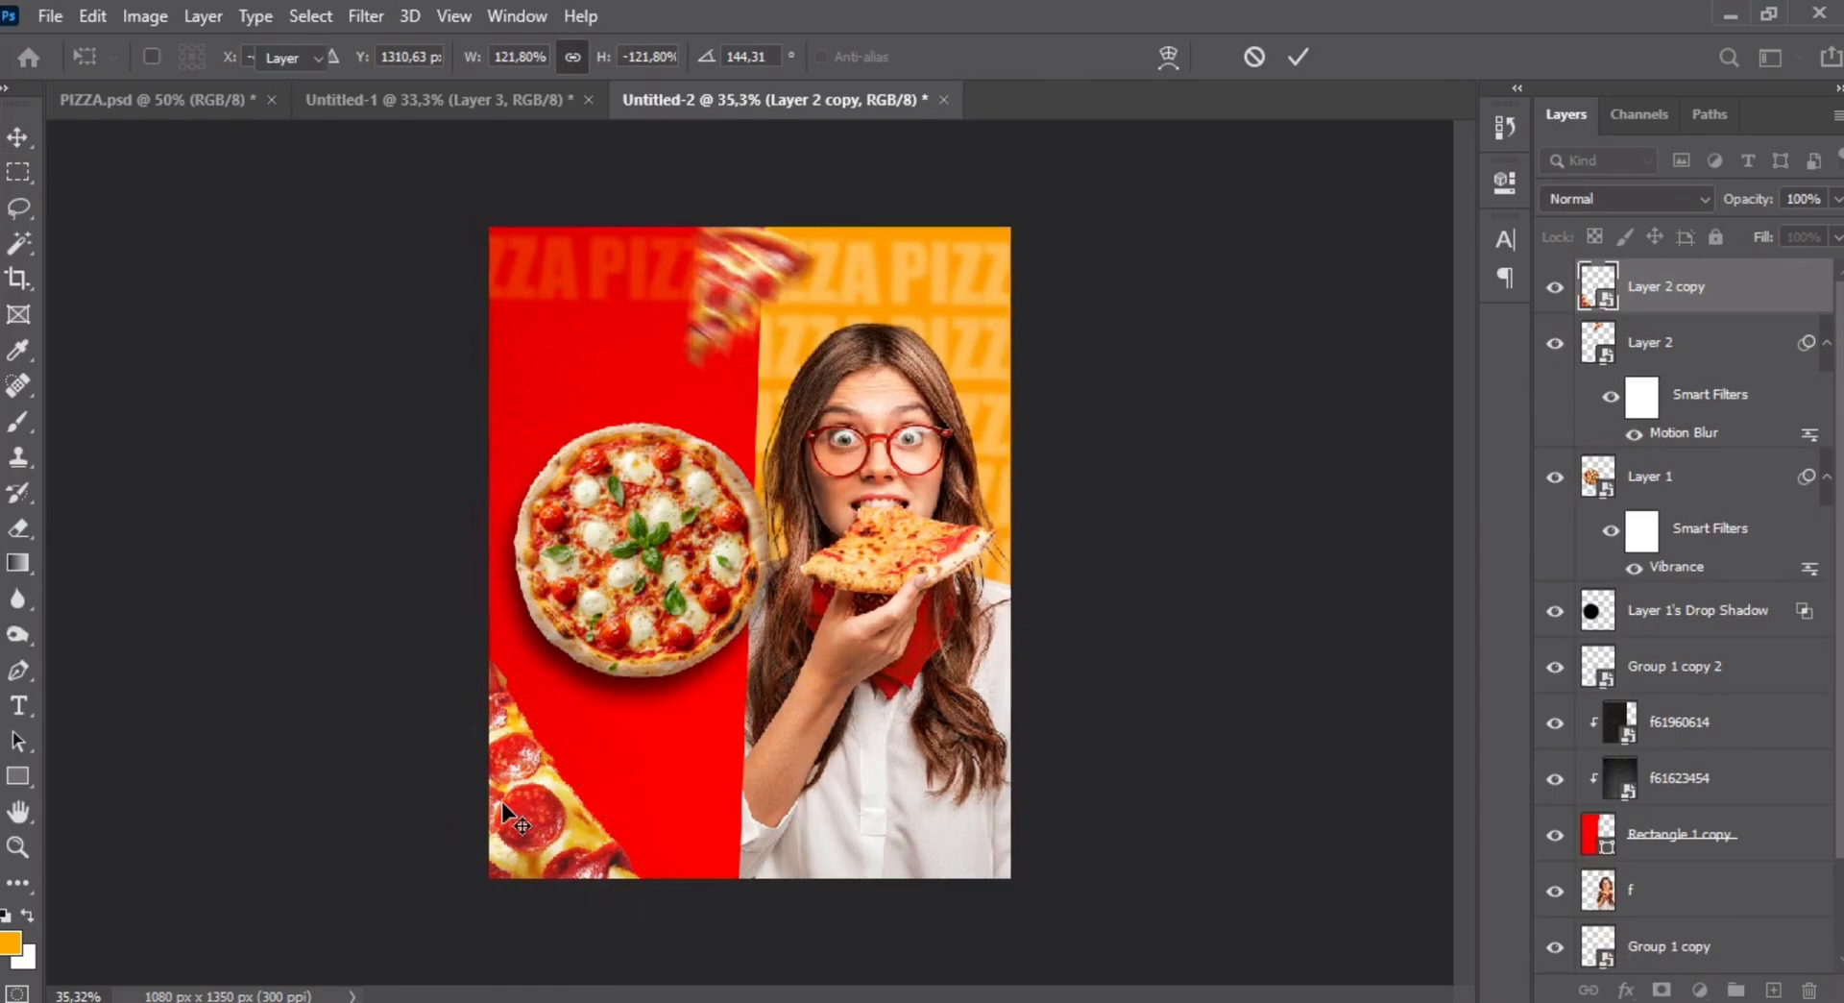
- Turn off the Motion Blur smart filter on the enlarged slice copy
key("ctrl+alt+f")
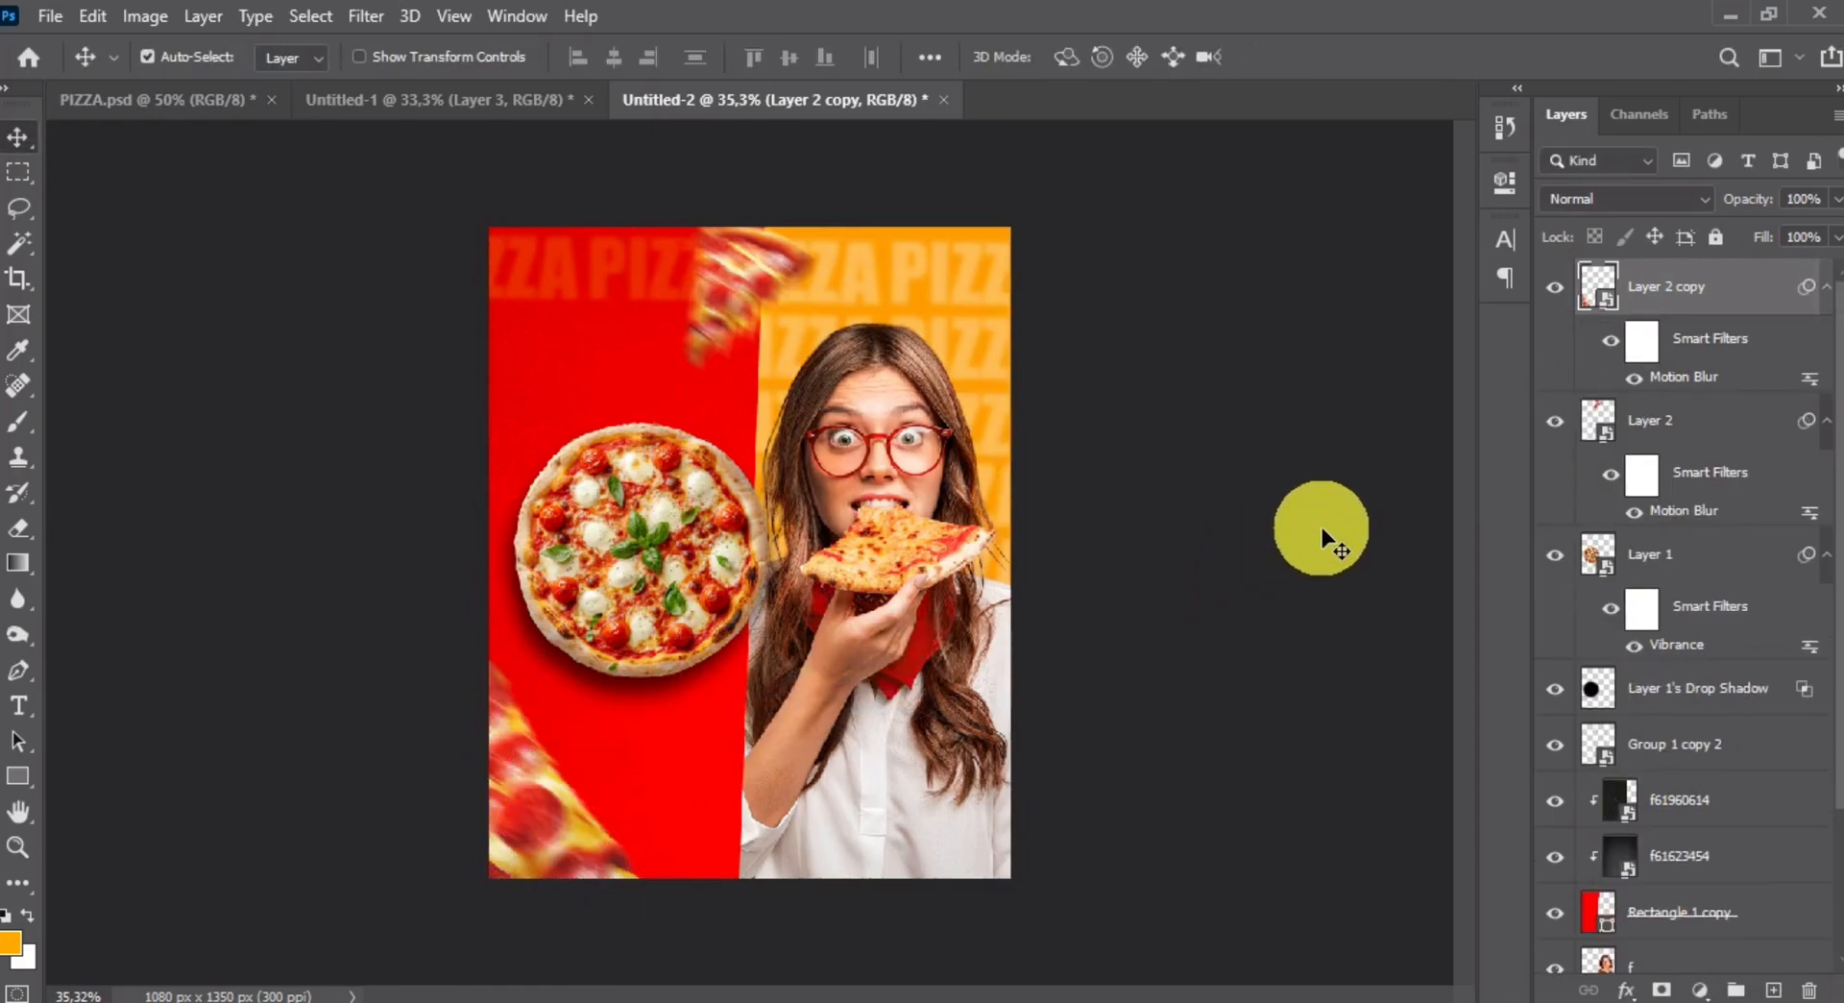
double_click(1681, 376)
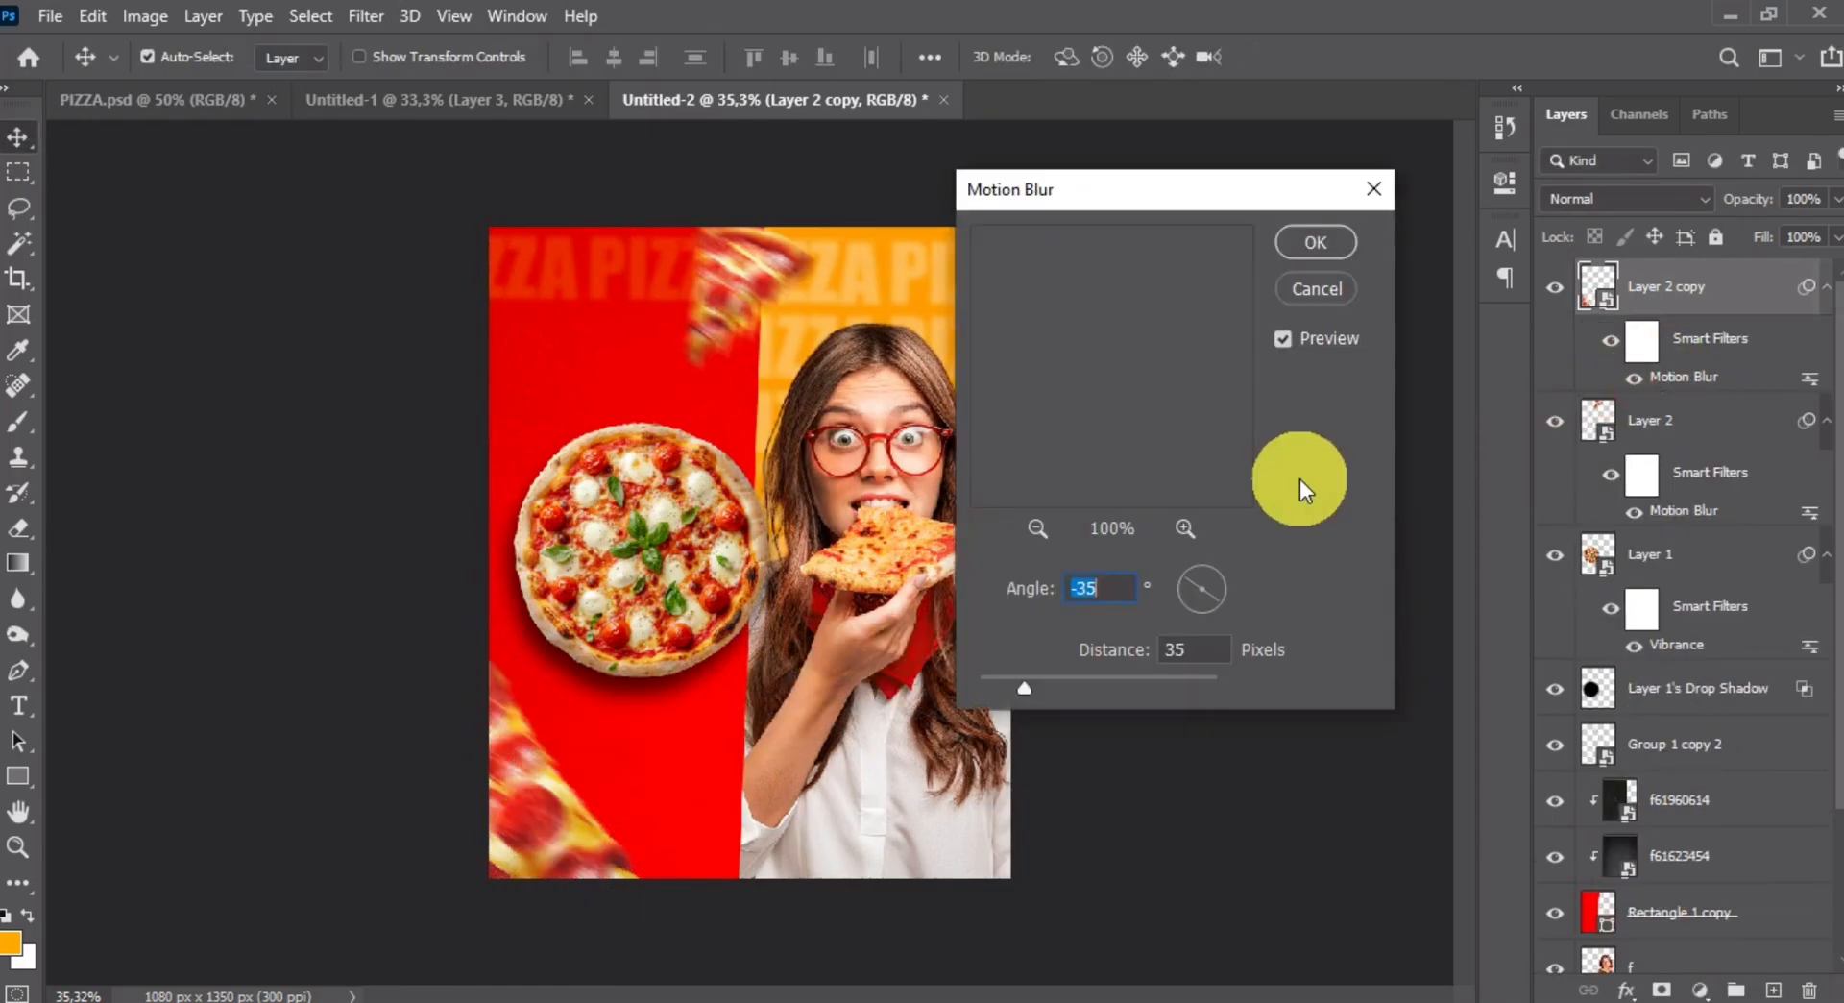
left_click(1316, 242)
left_click(1633, 378)
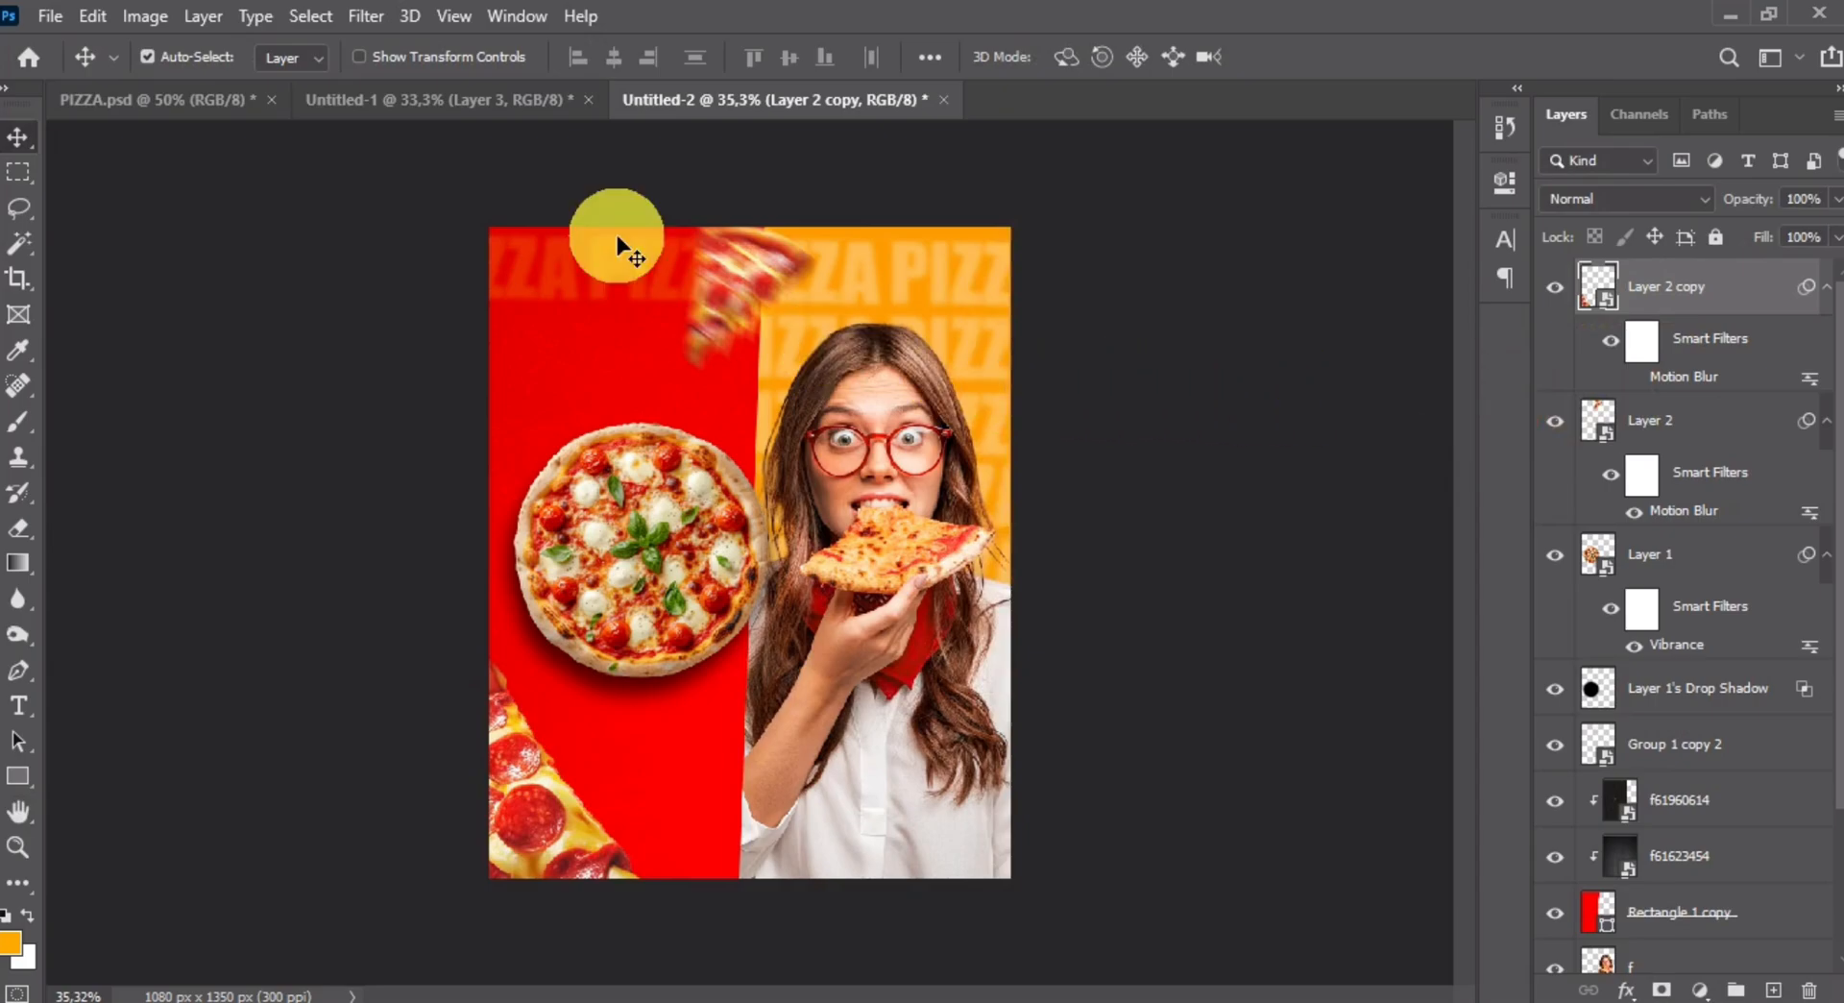
- Apply a Gaussian Blur with a radius of 10 pixels to the enlarged slice copy
left_click(366, 16)
mouse_move(418, 348)
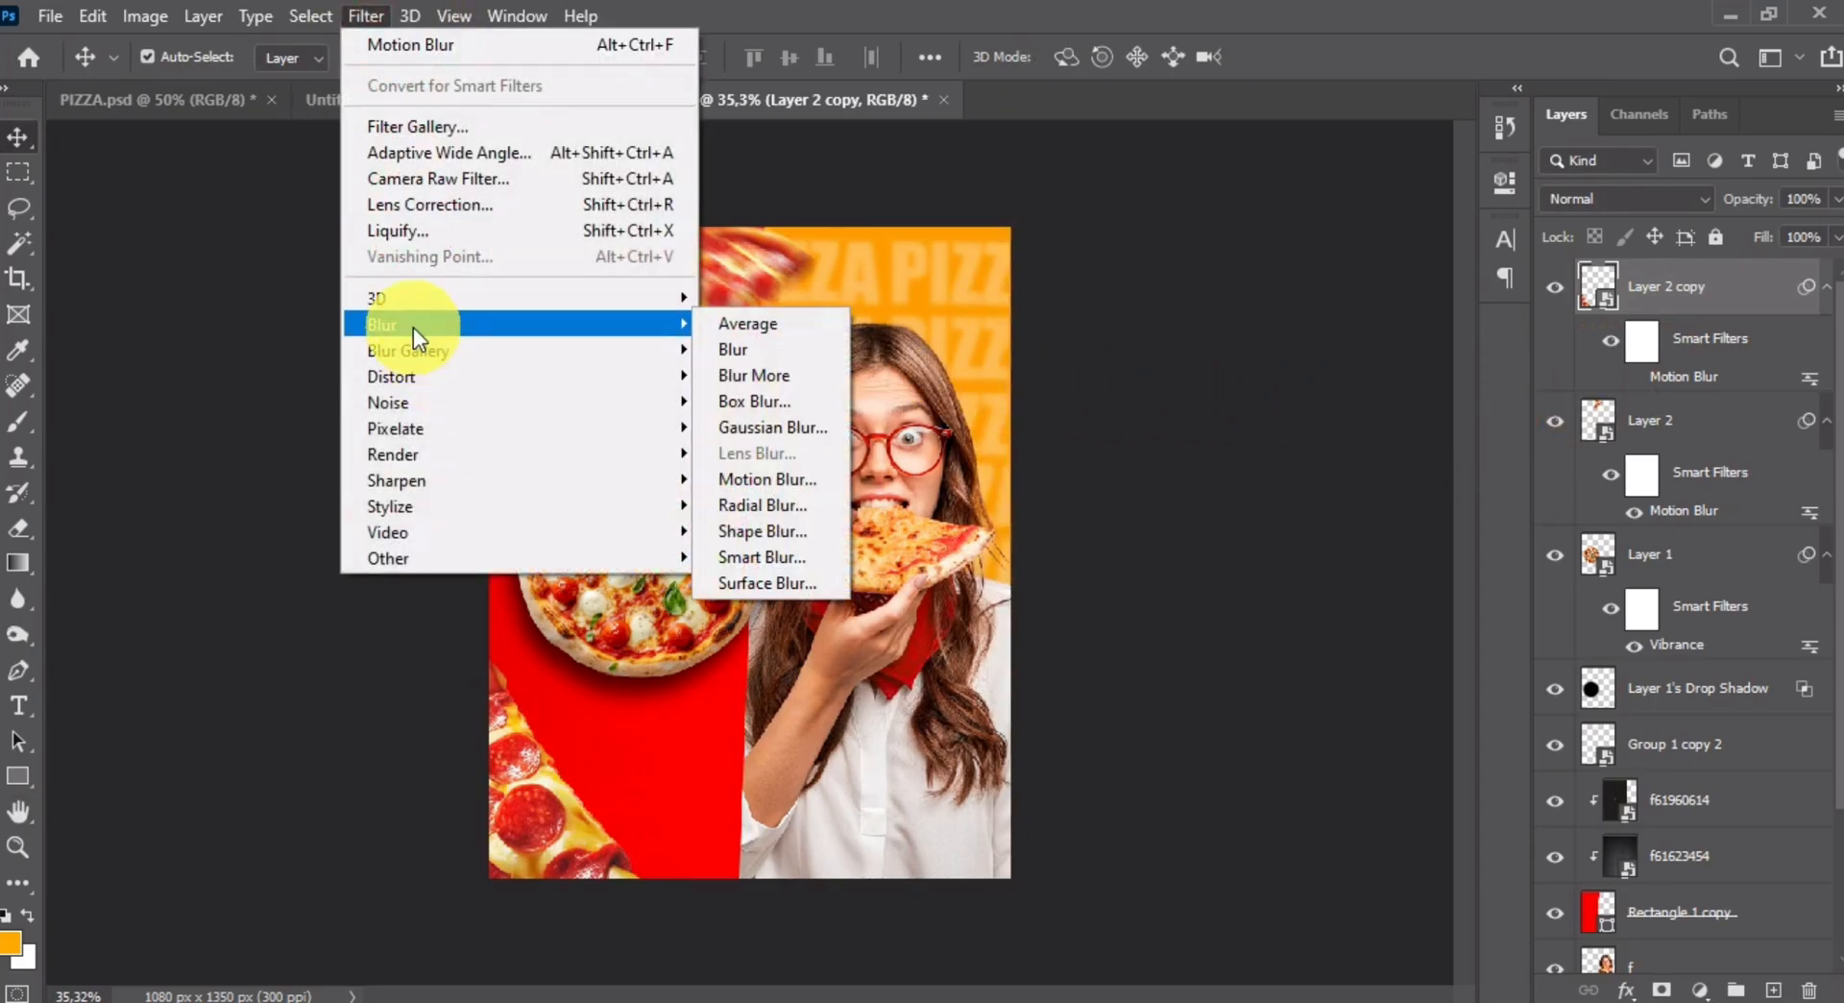
left_click(749, 427)
left_click(828, 455)
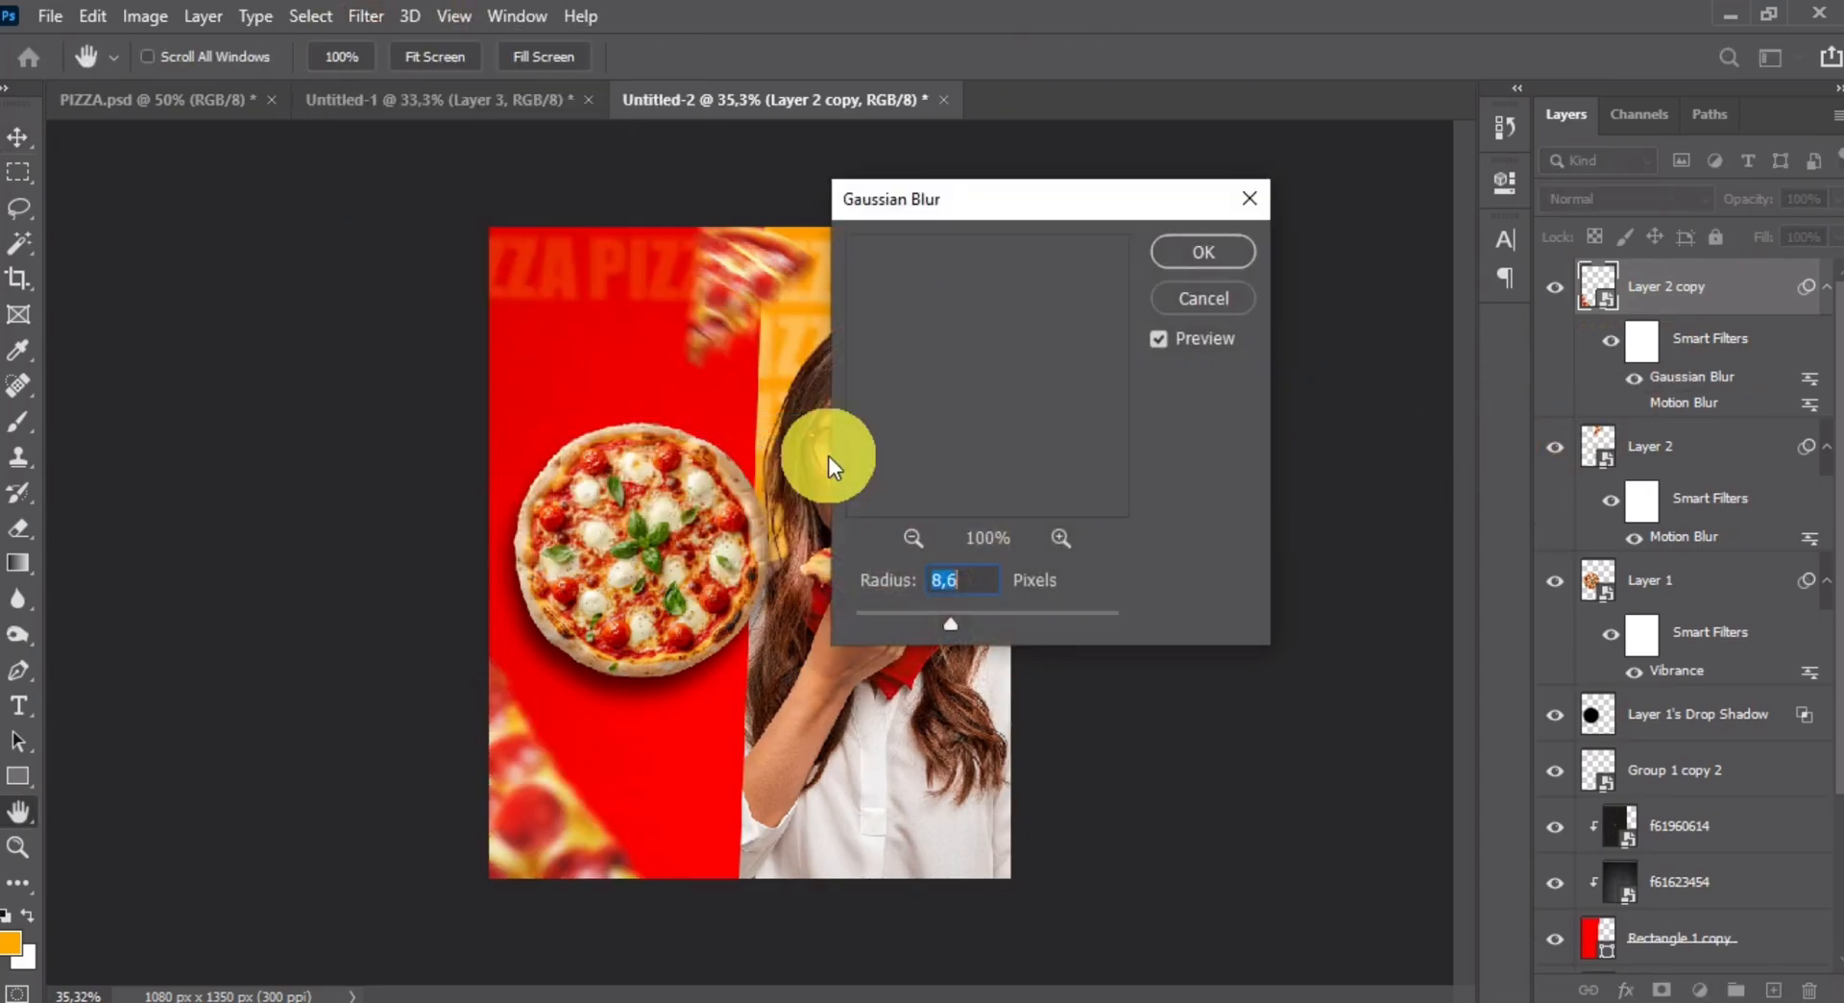
left_click_drag(998, 611, 968, 589)
type("10")
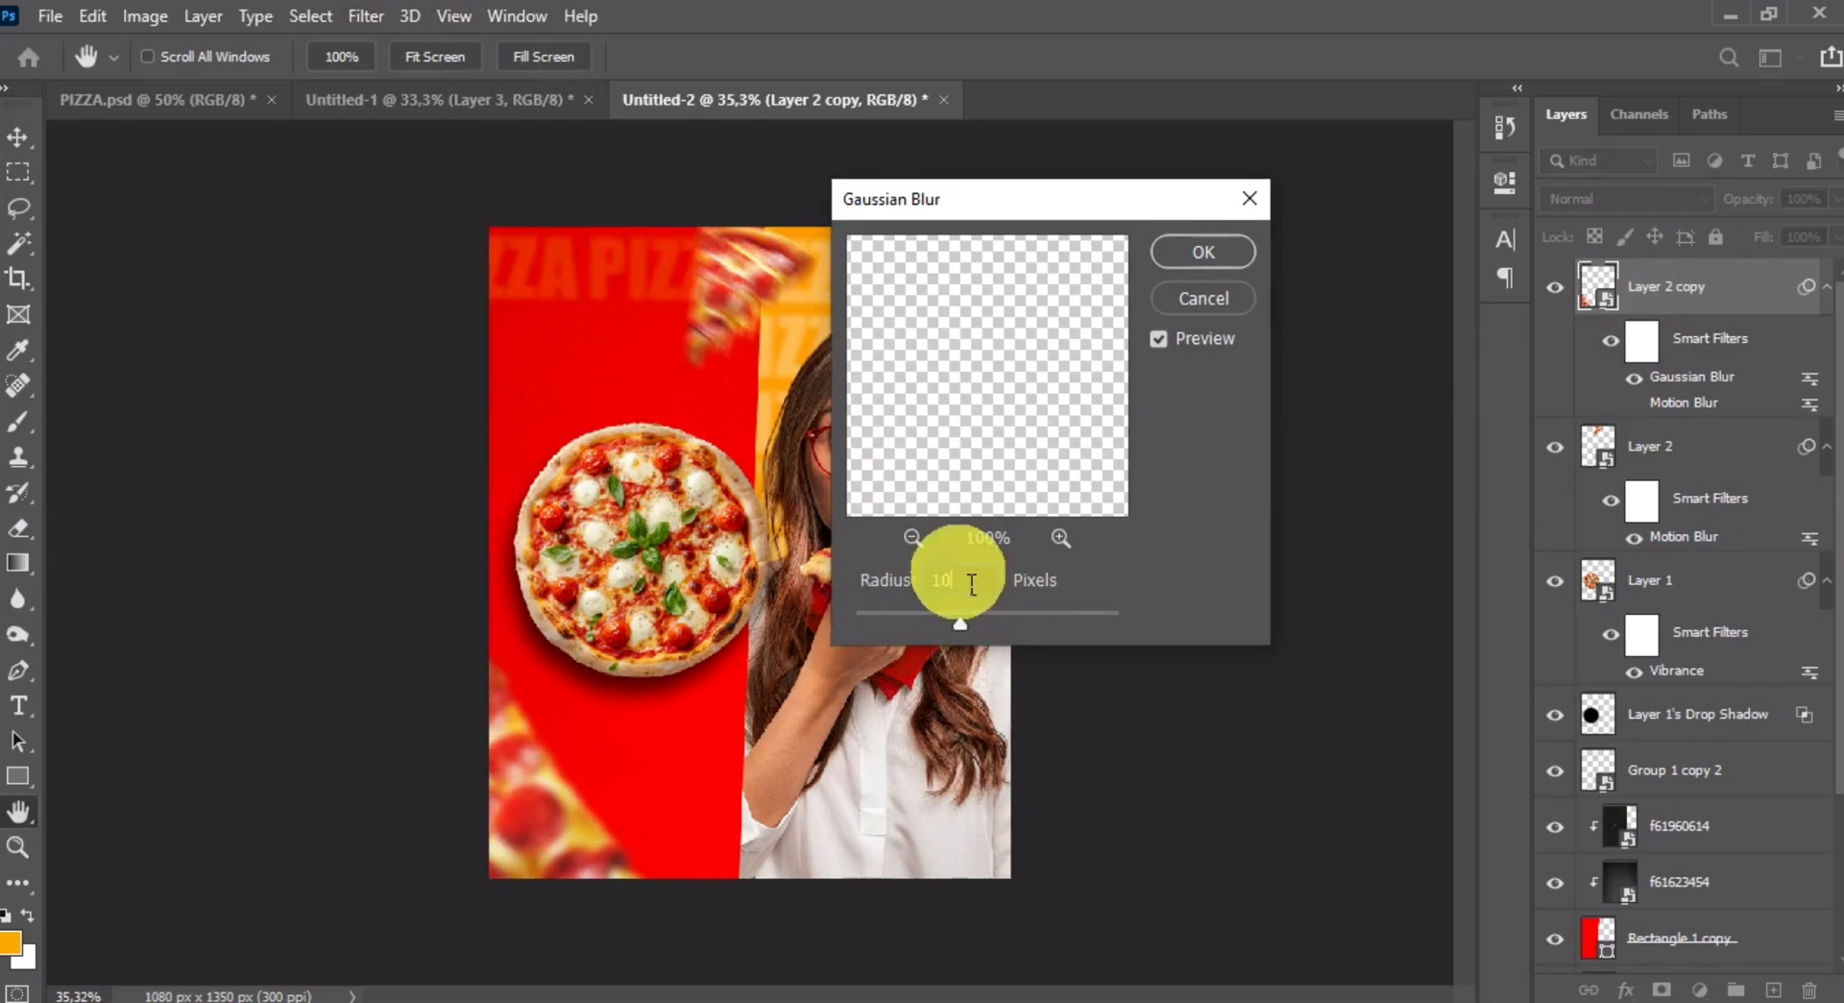
key("Return")
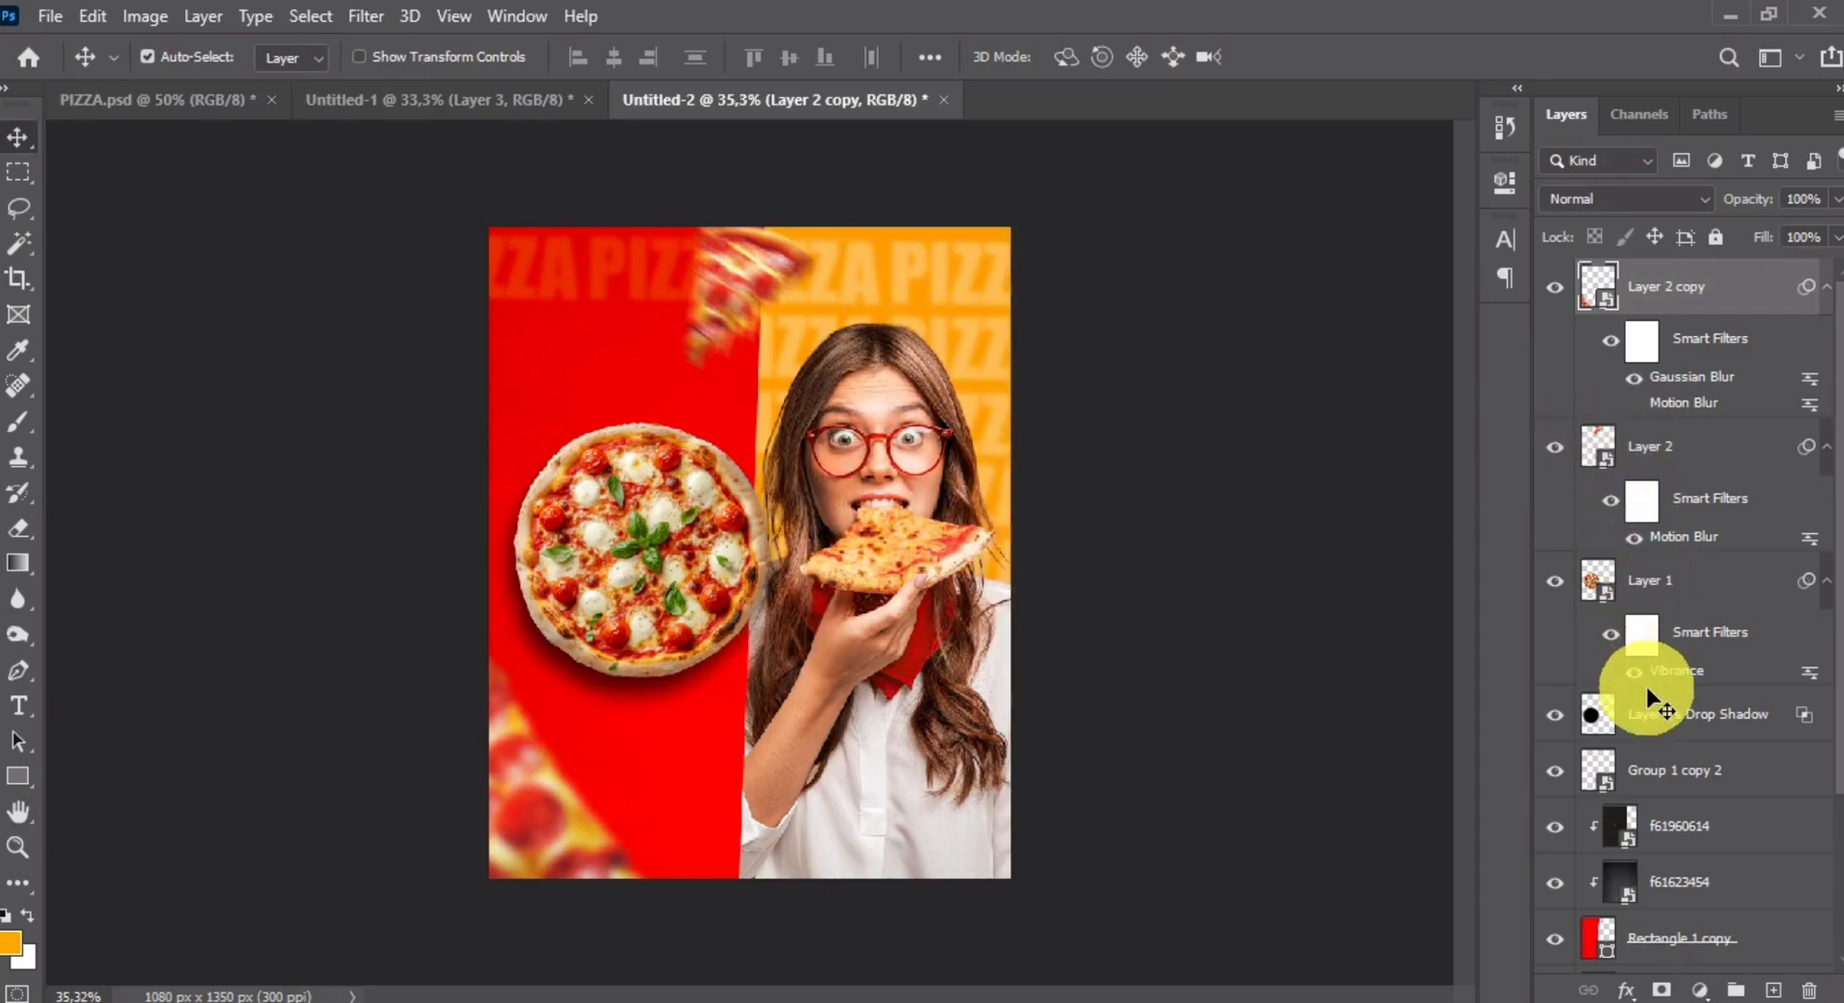
- Warp the whole pizza's separated drop shadow slightly, extending it below the pizza and refining its edge beside the woman
left_click(1676, 722)
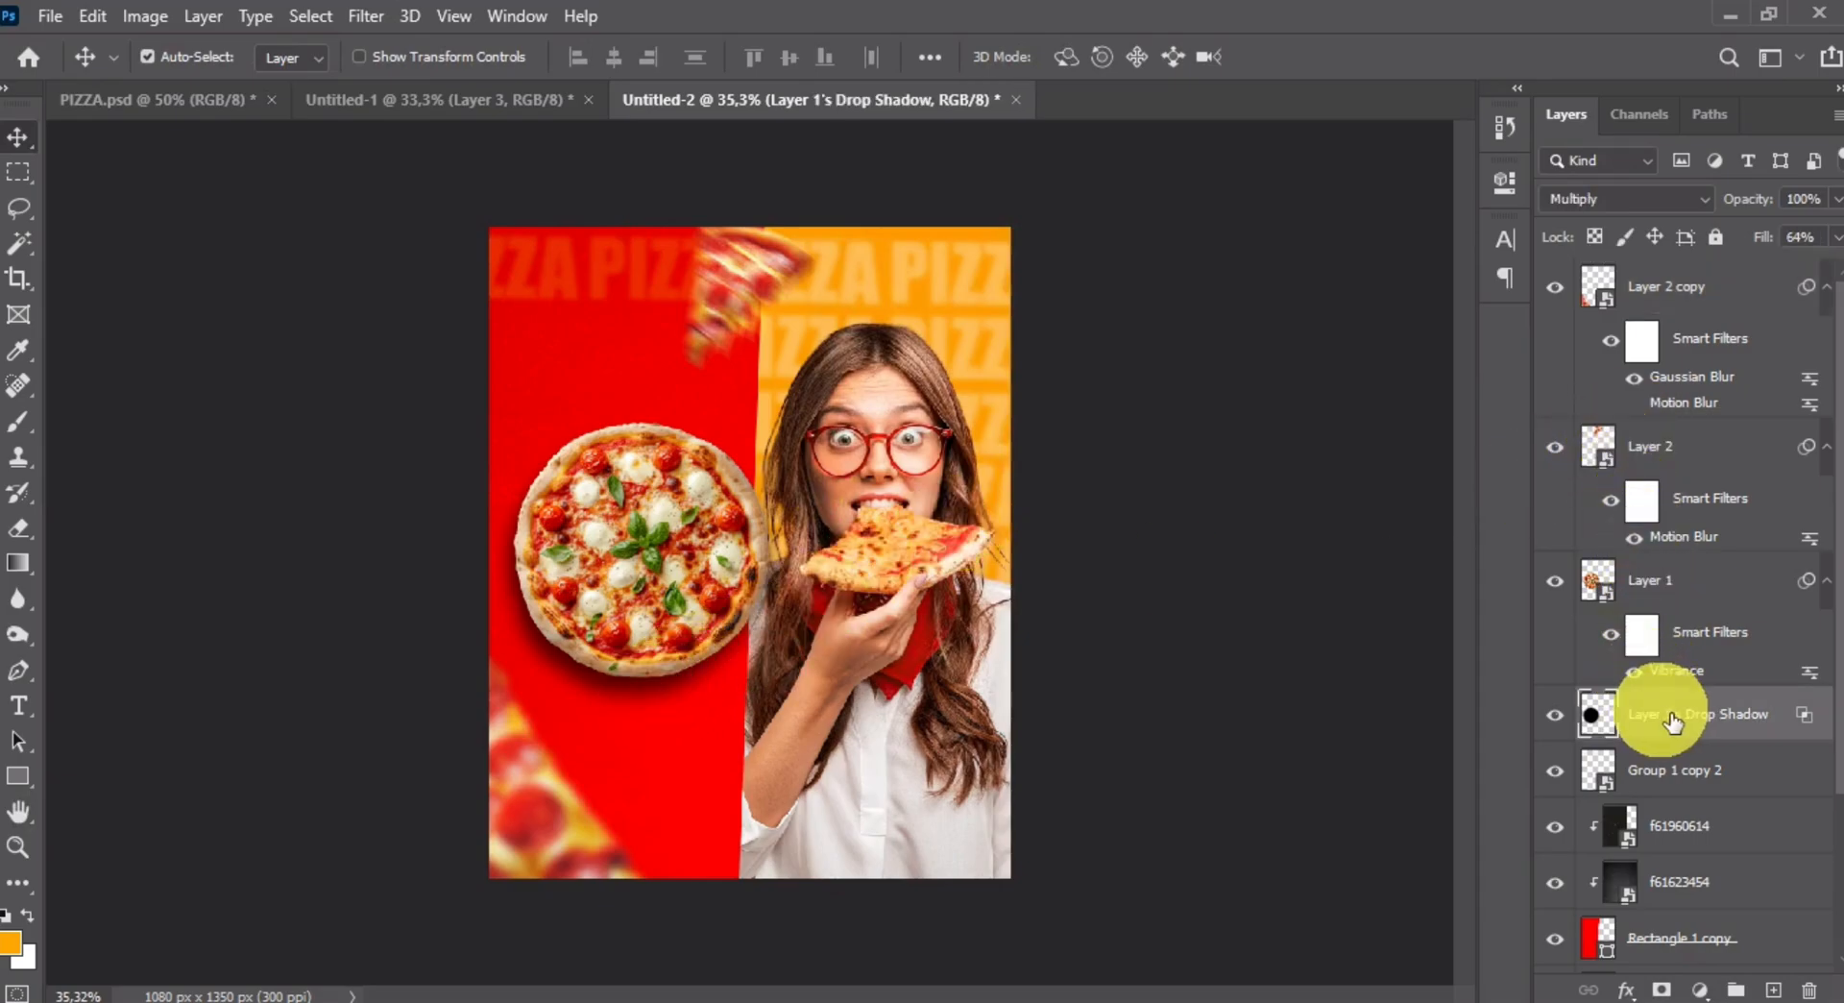
key("ctrl+t")
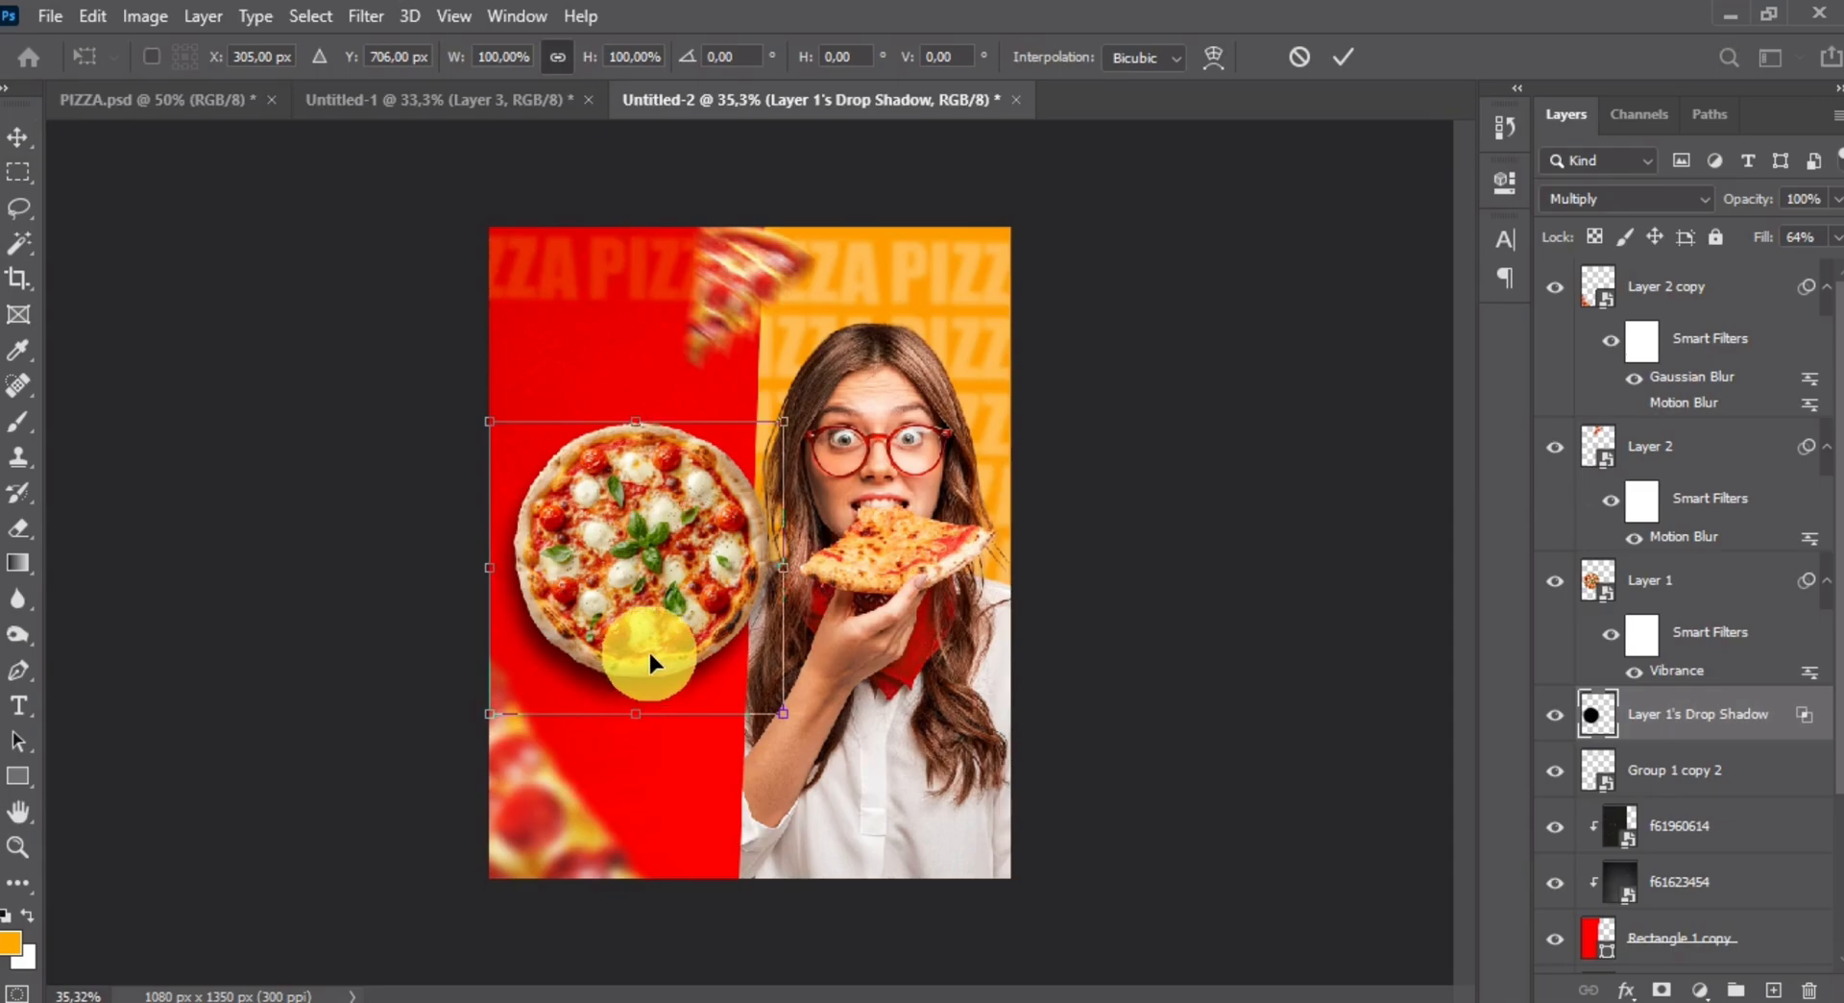
scroll(648, 648, "up", 4)
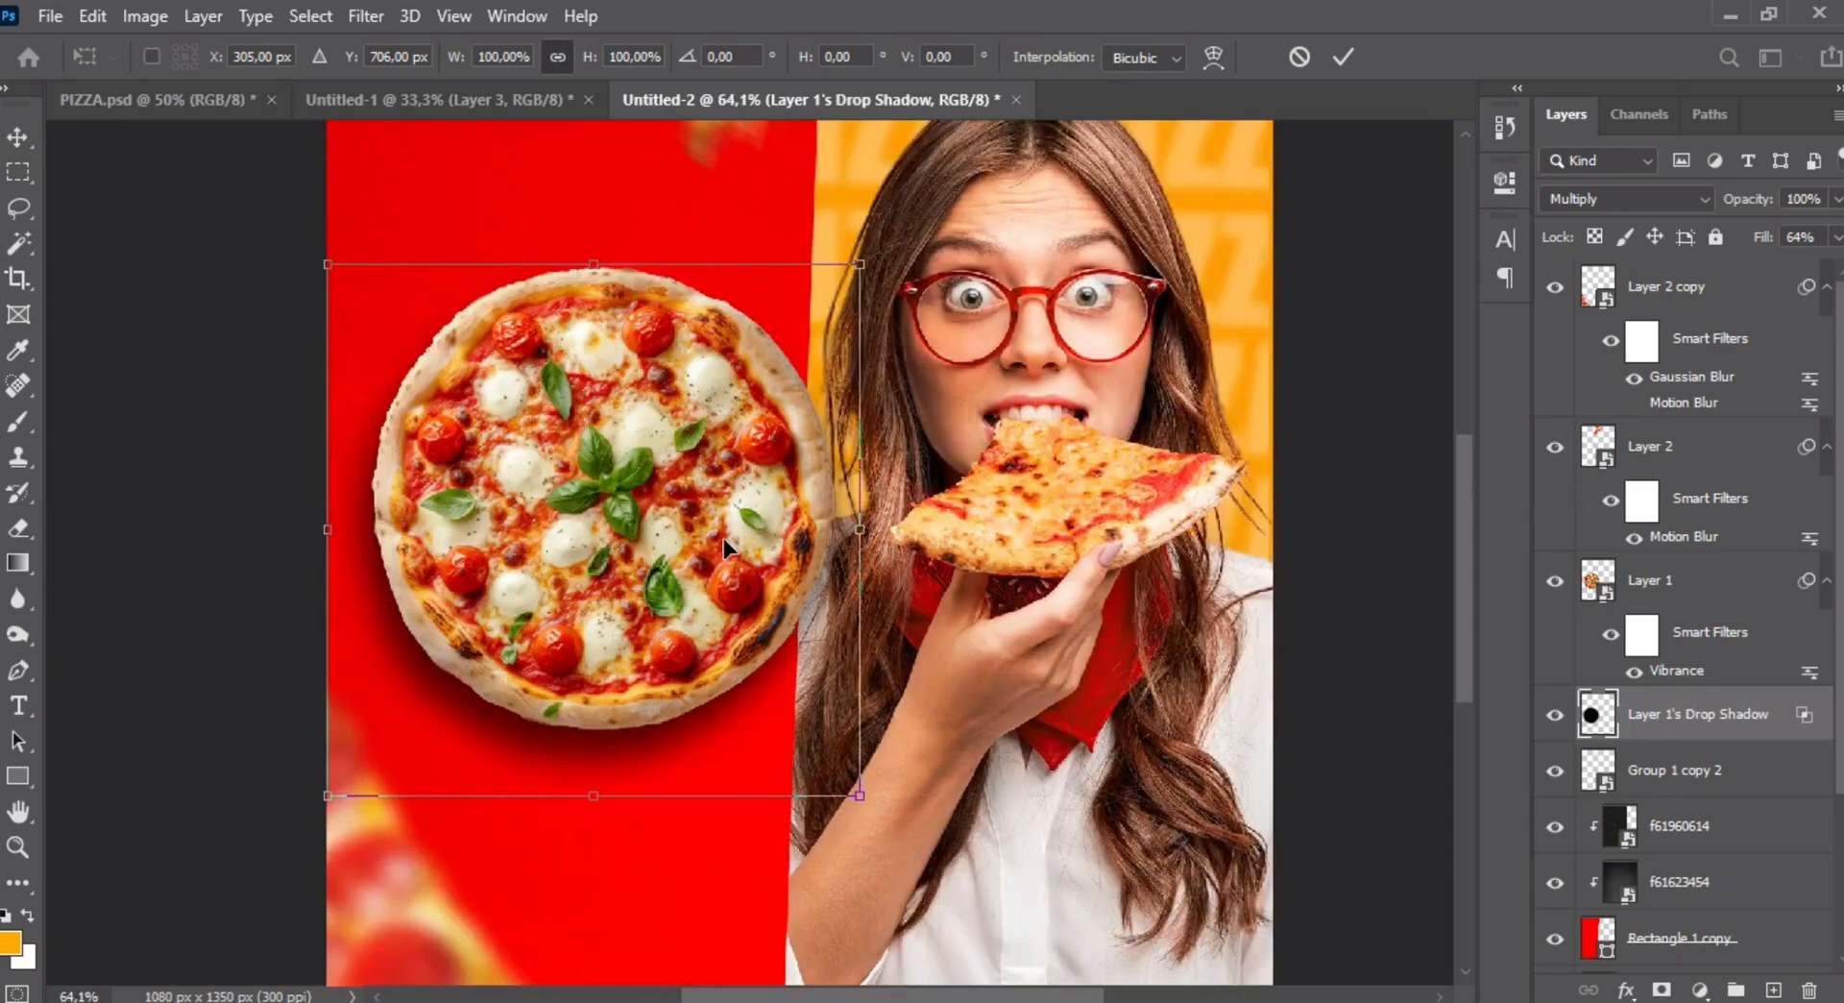
right_click(607, 534)
left_click(653, 217)
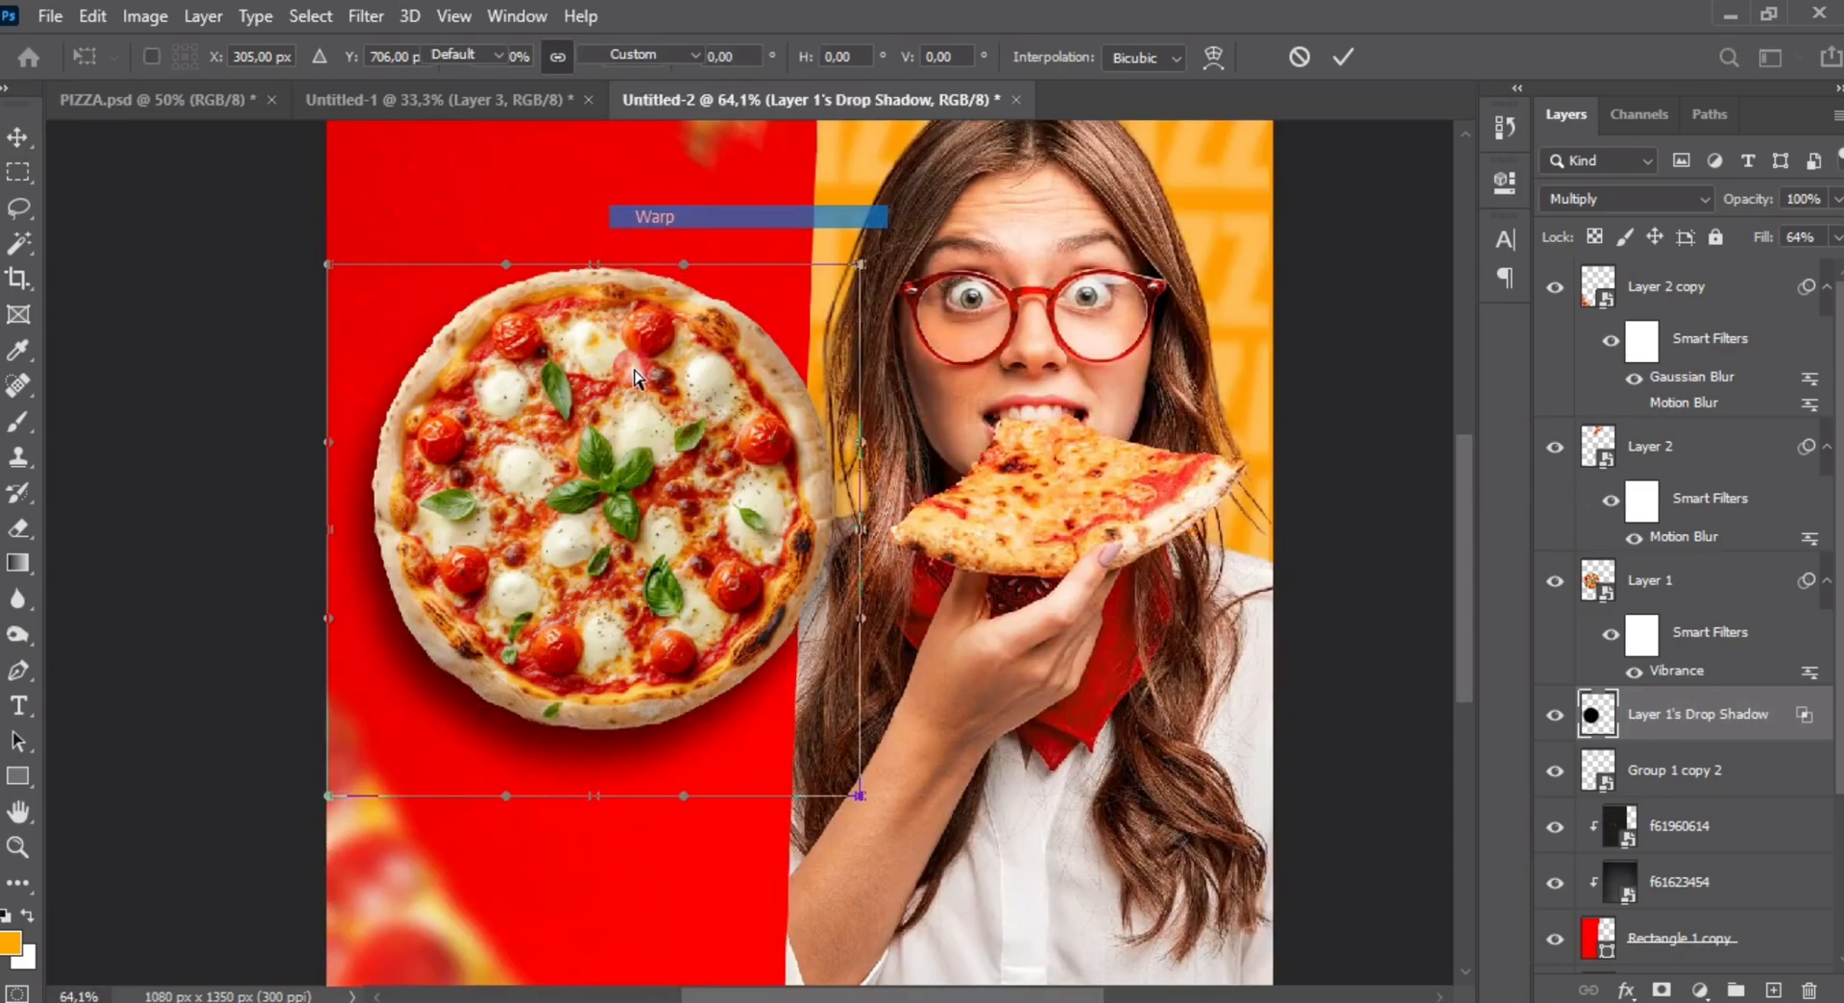
left_click_drag(578, 715, 578, 718)
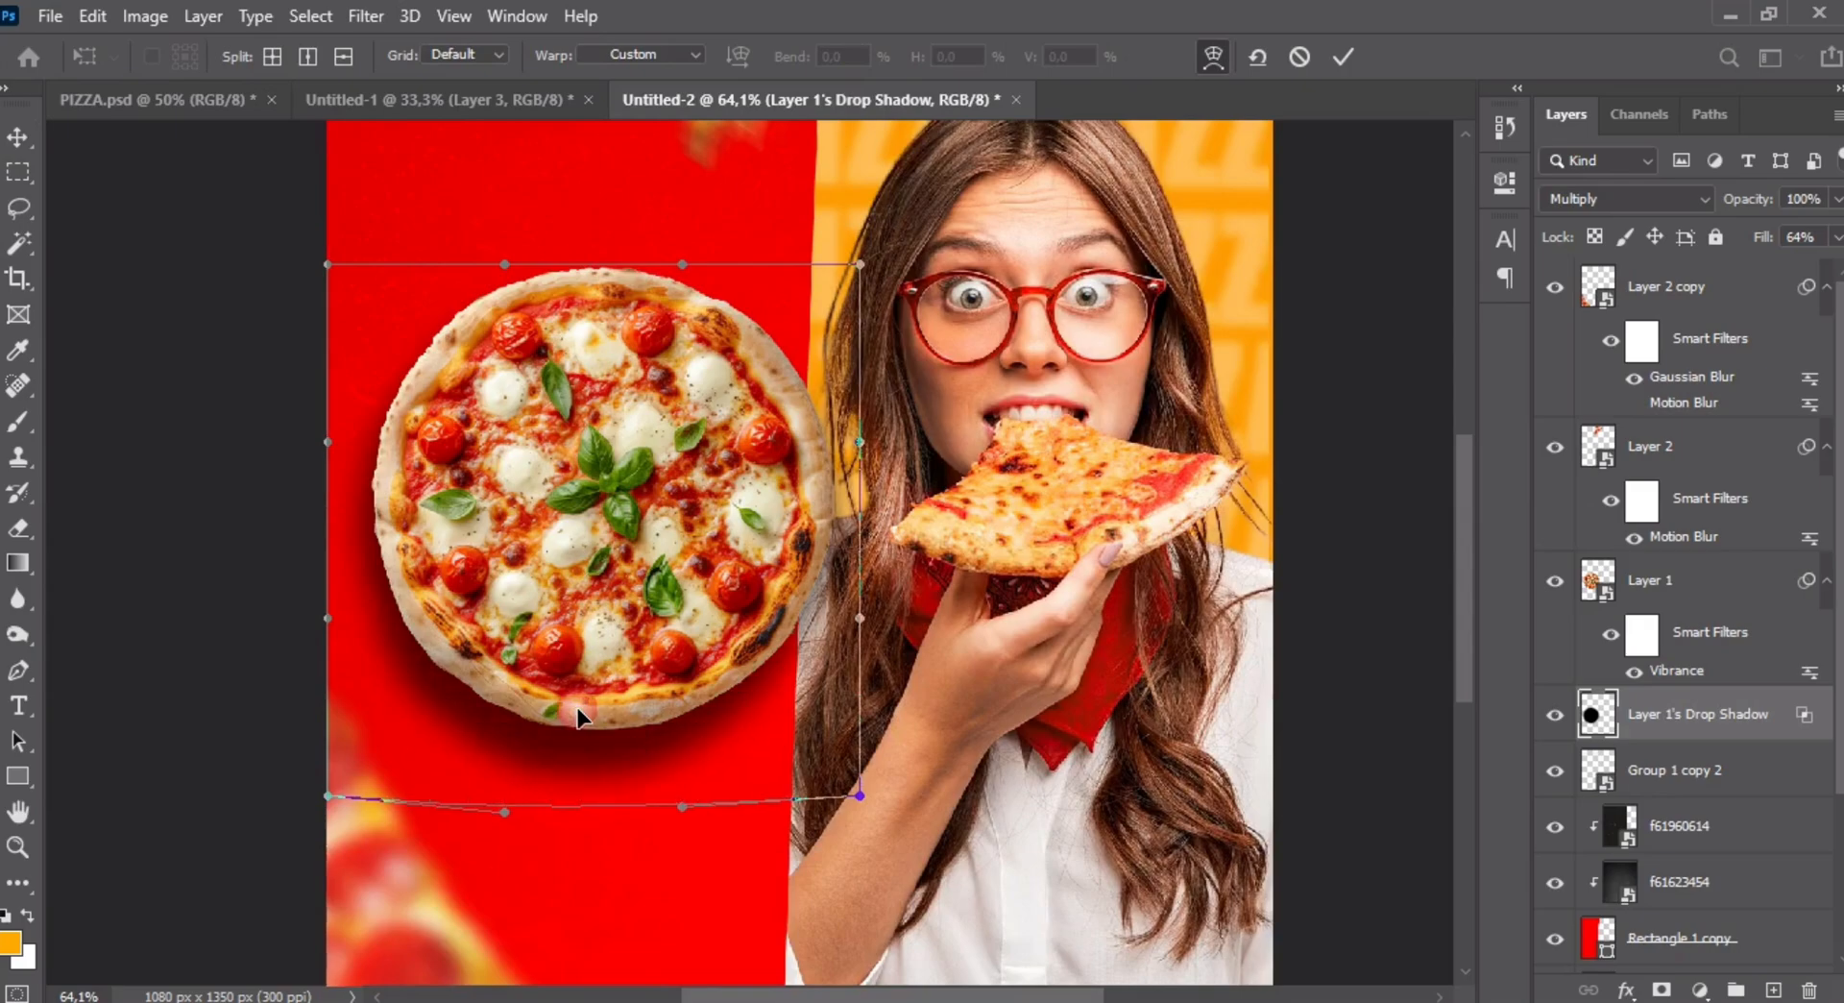
left_click_drag(770, 684, 763, 689)
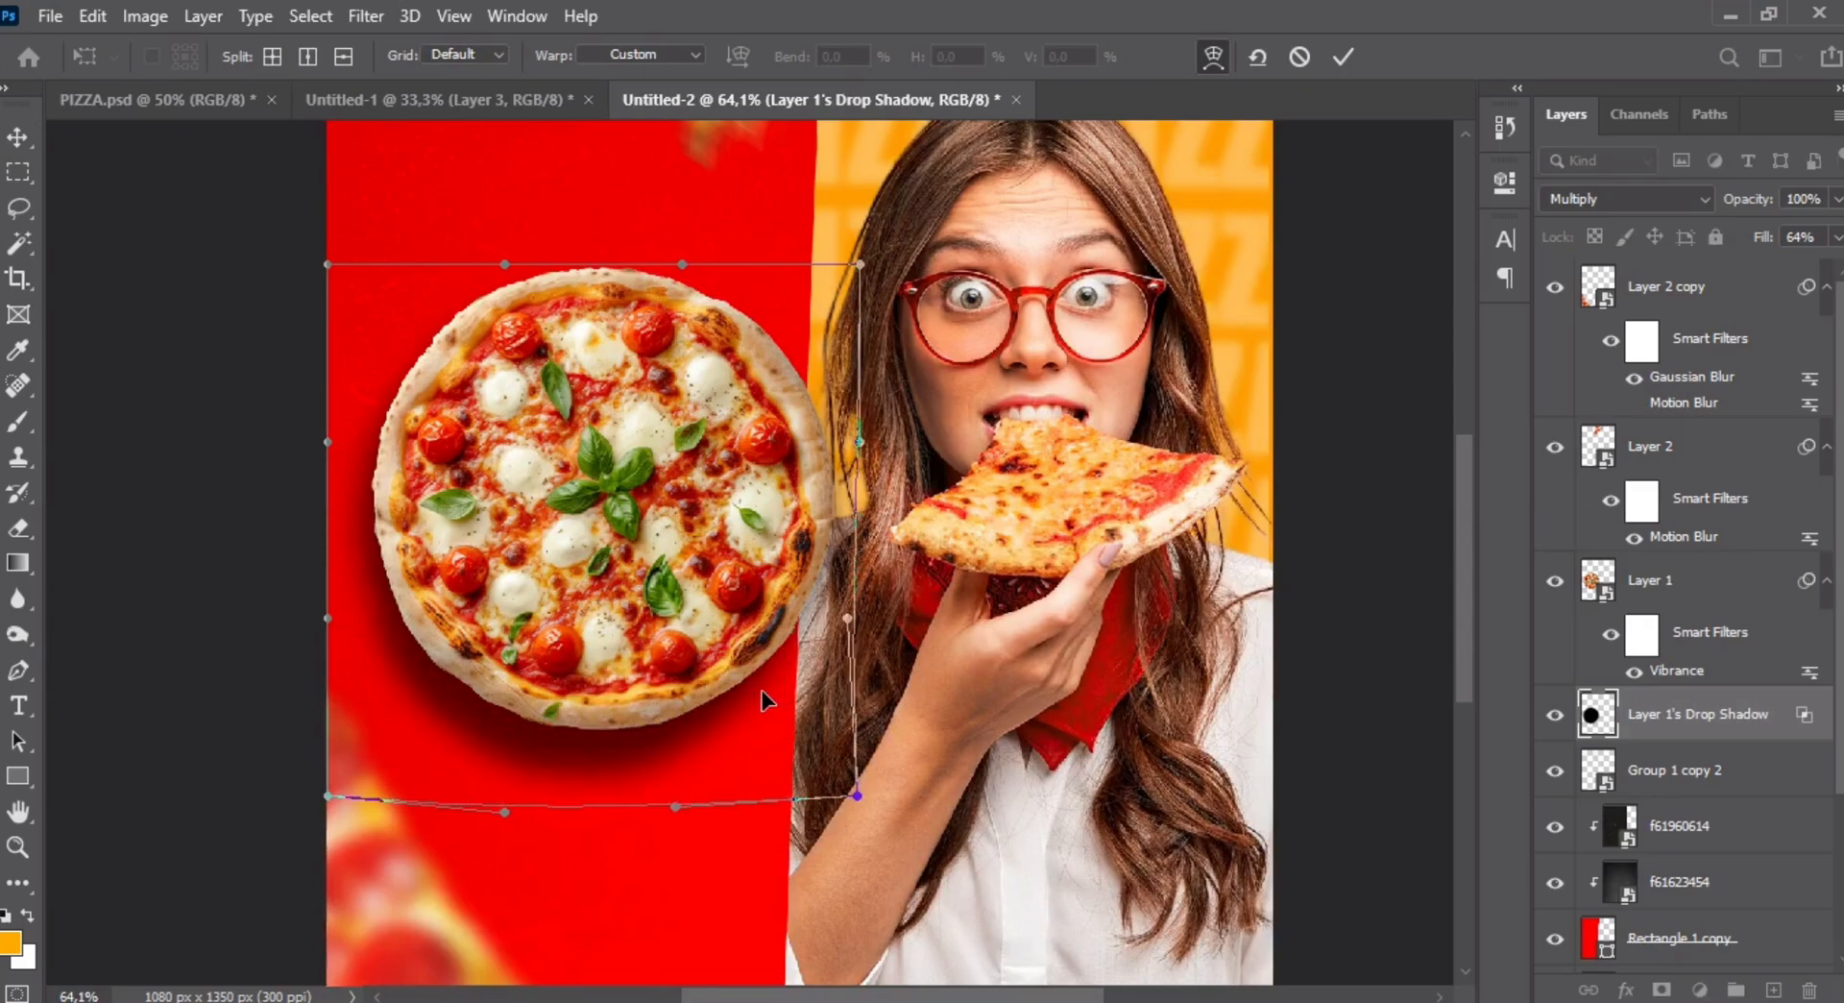
left_click_drag(837, 528, 842, 519)
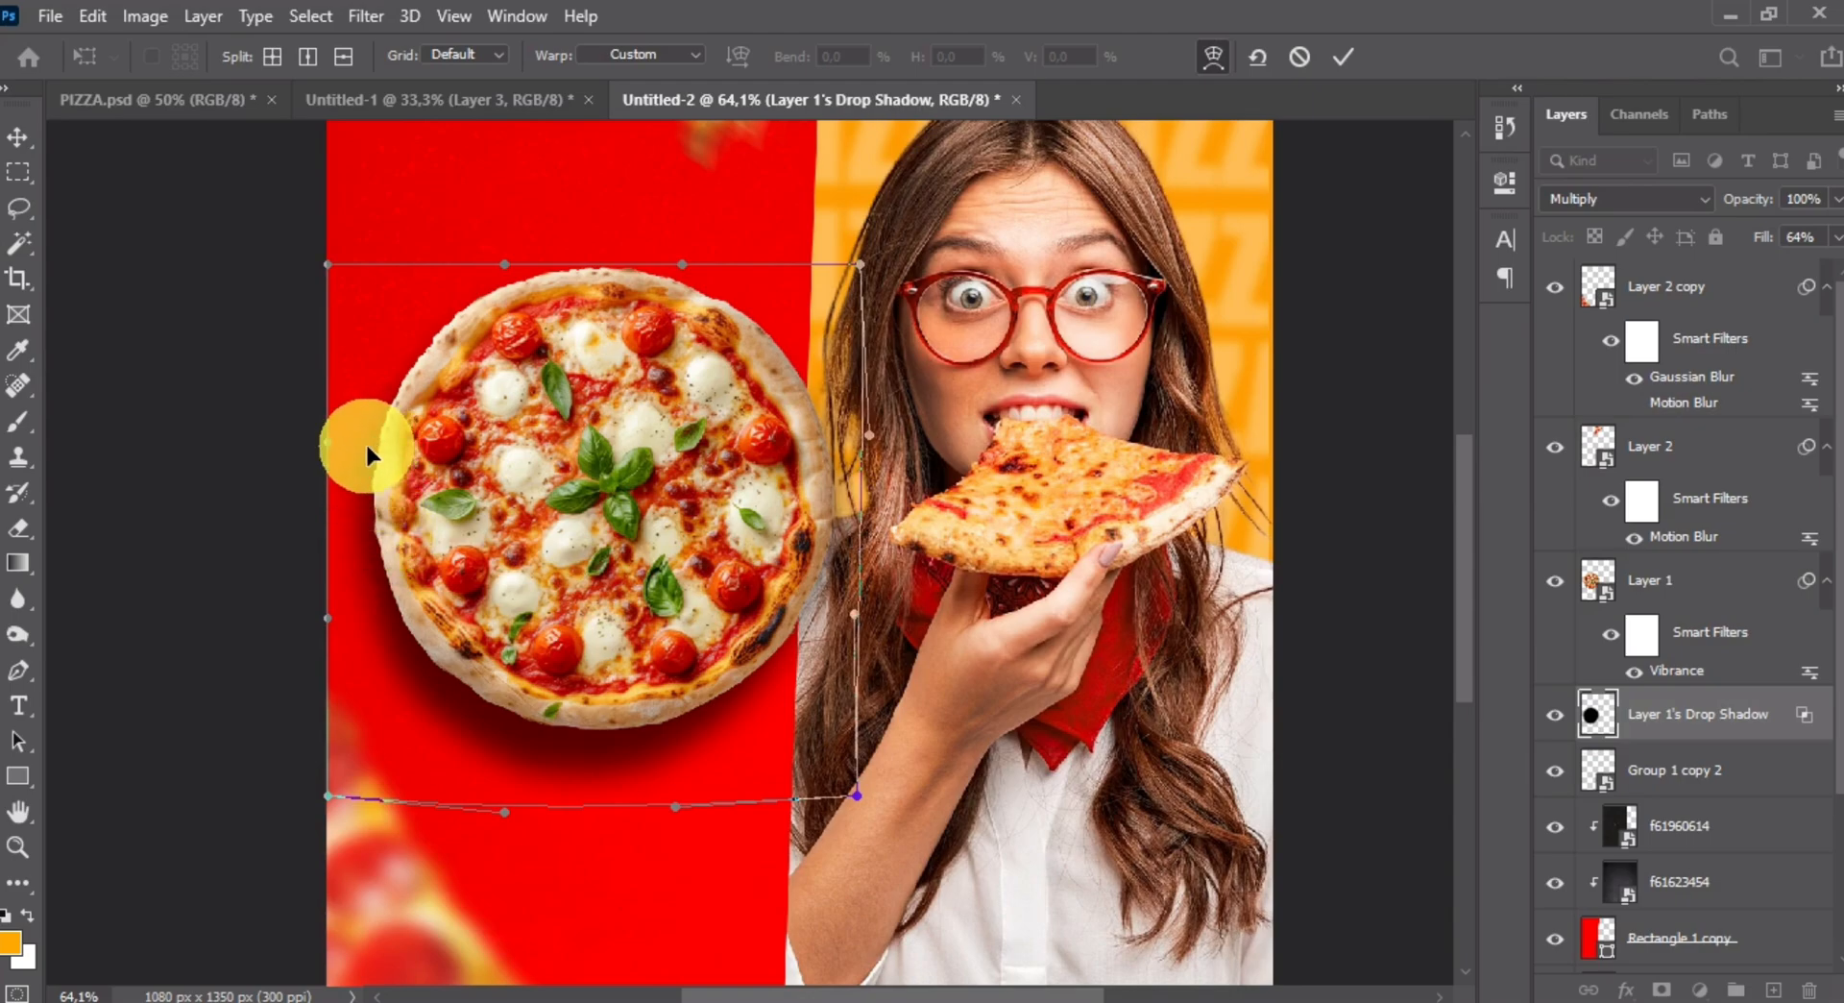
key("Return")
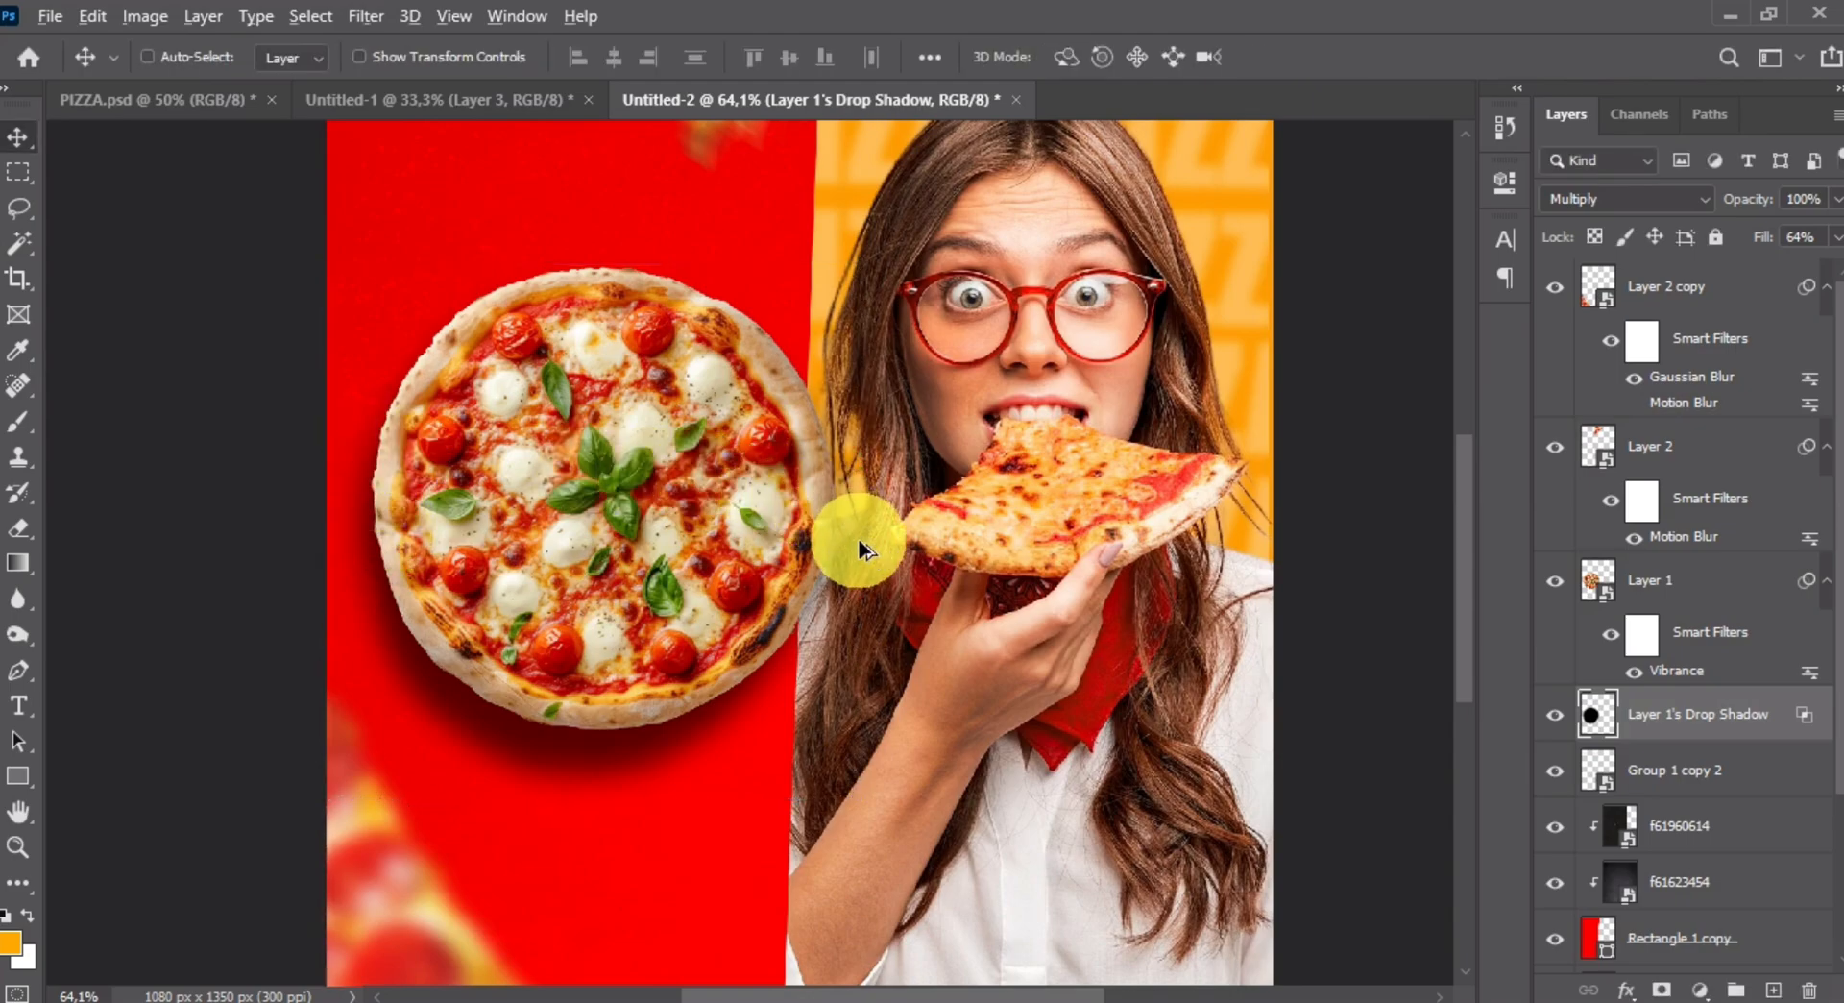
scroll(861, 543, "down", 2)
key("ctrl")
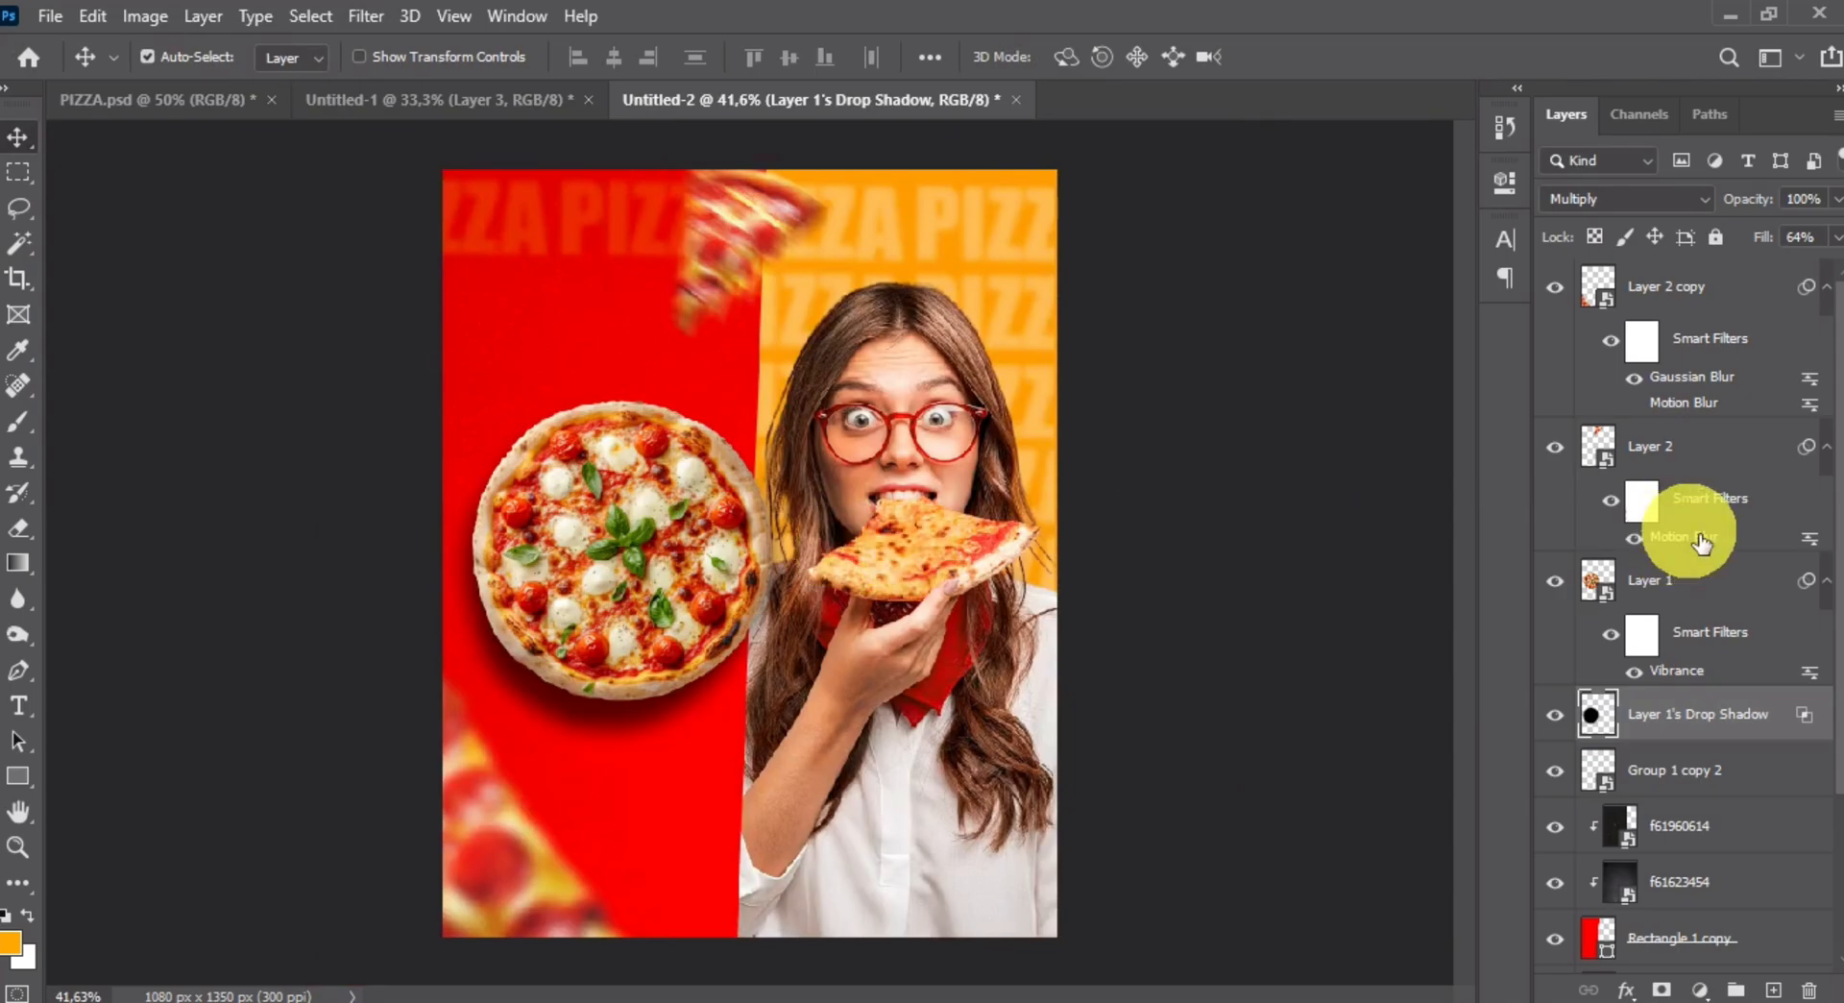
- Add a new empty layer above the enlarged slice copy
left_click(1686, 298)
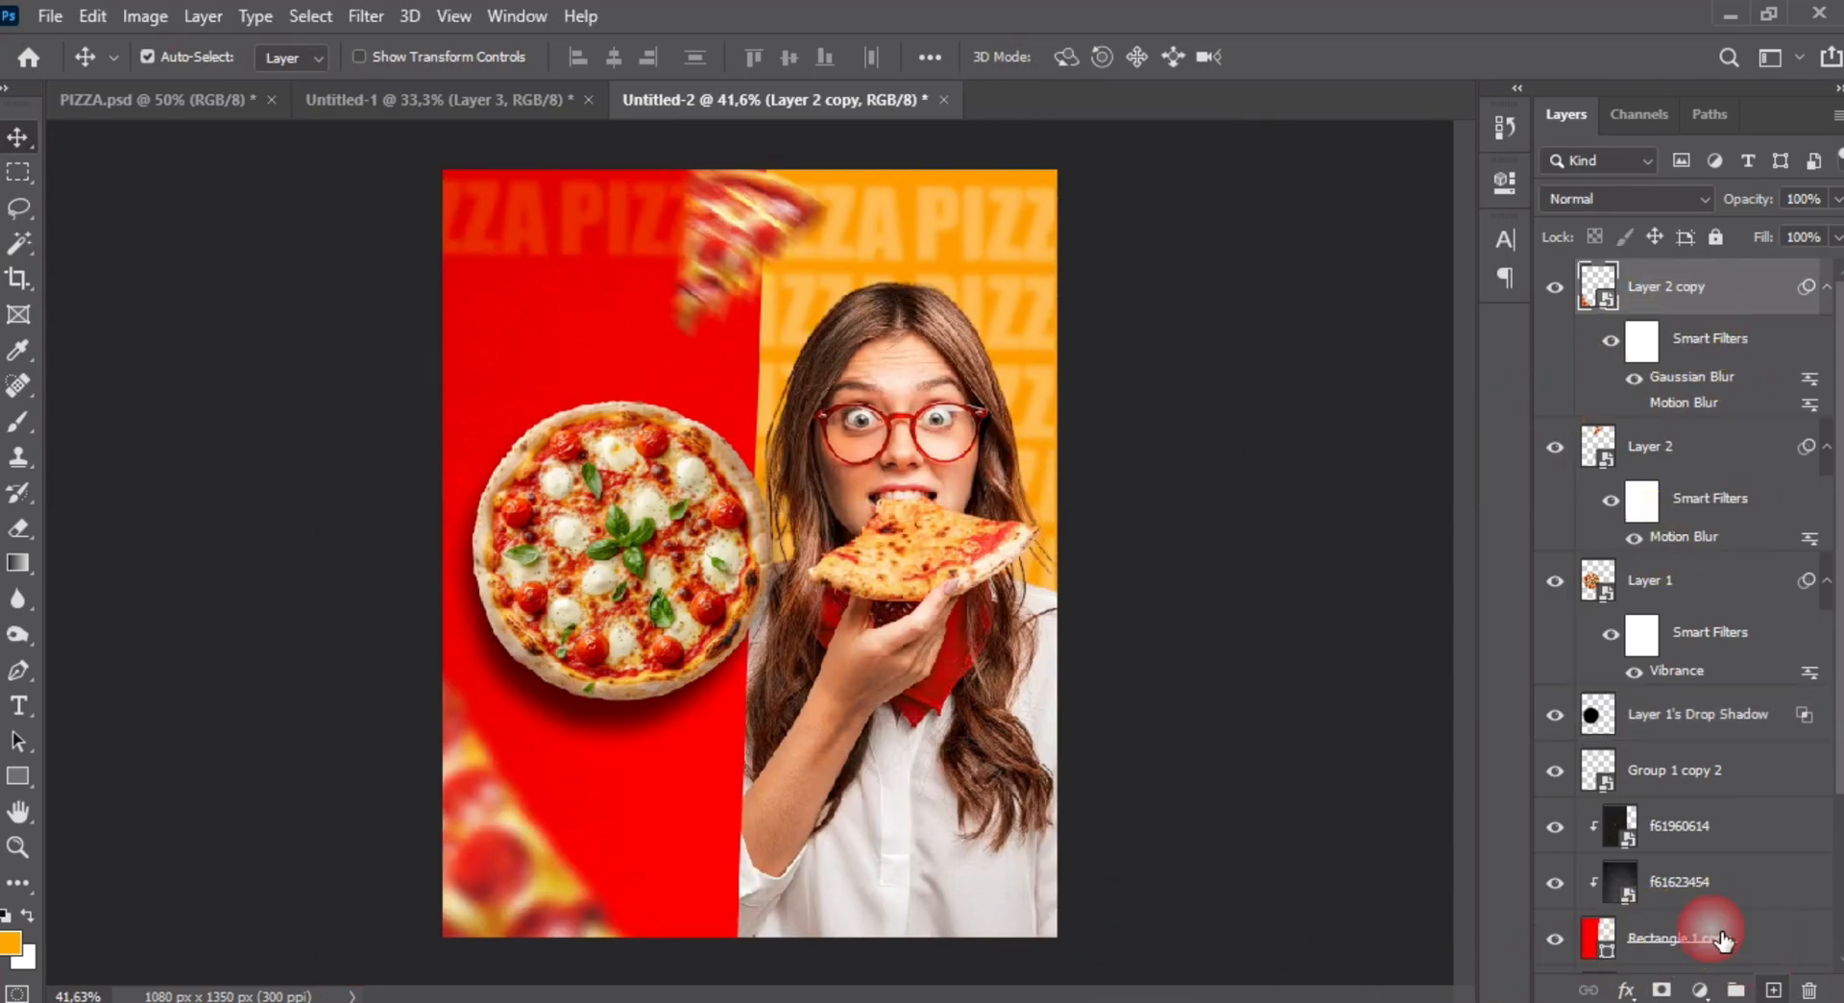
key("ctrl+shift+alt+n")
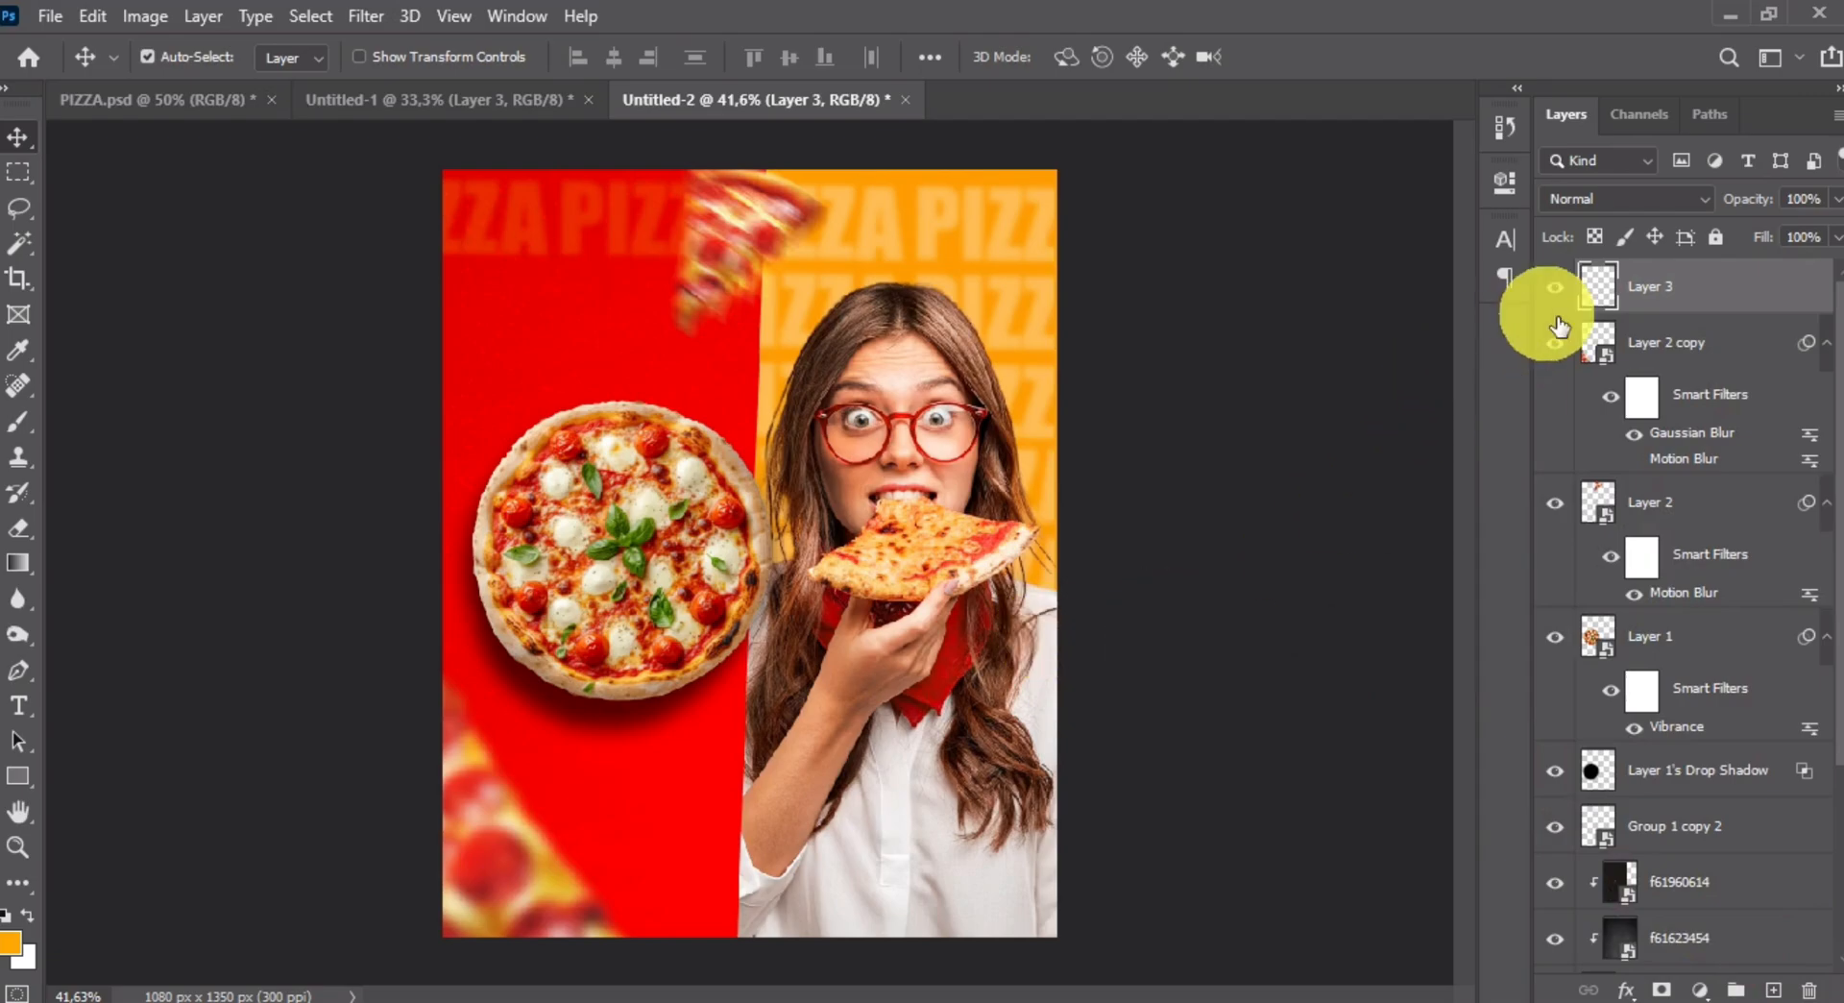
left_click(1254, 384)
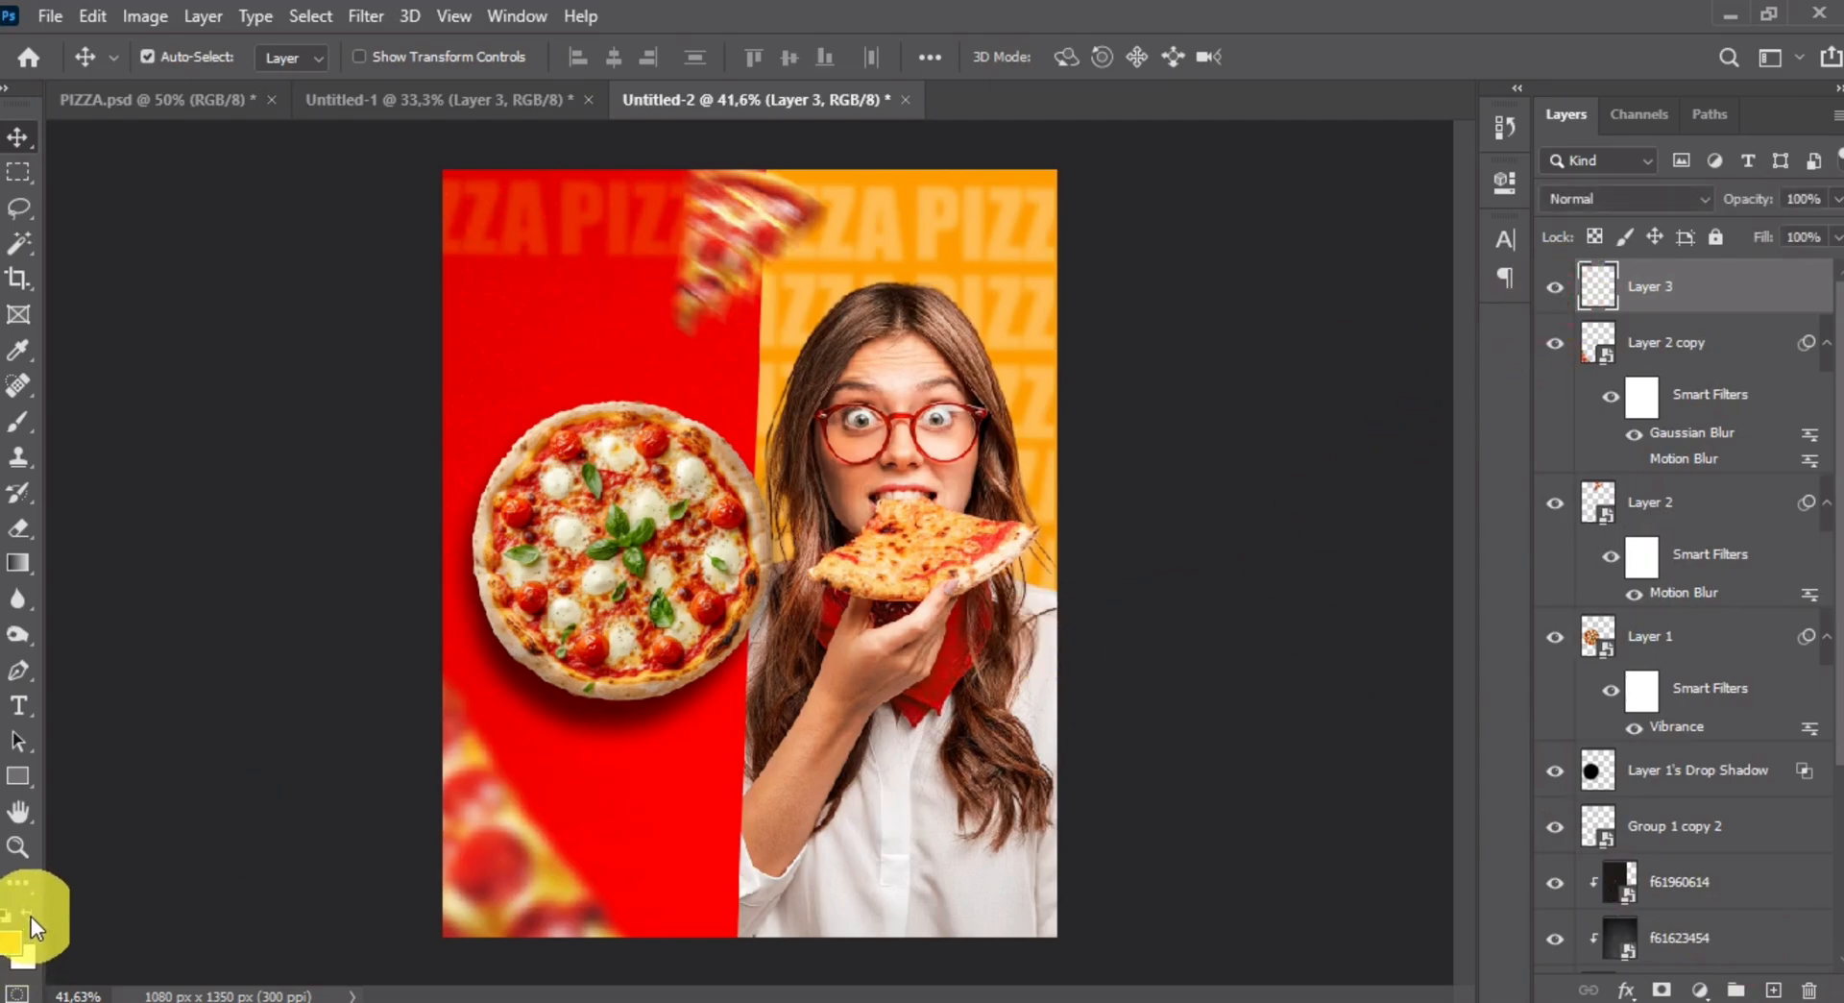
- Paint a soft white glow about 309 px wide on the new layer, between the whole pizza and the woman, using the Soft Round brush
left_click(35, 424)
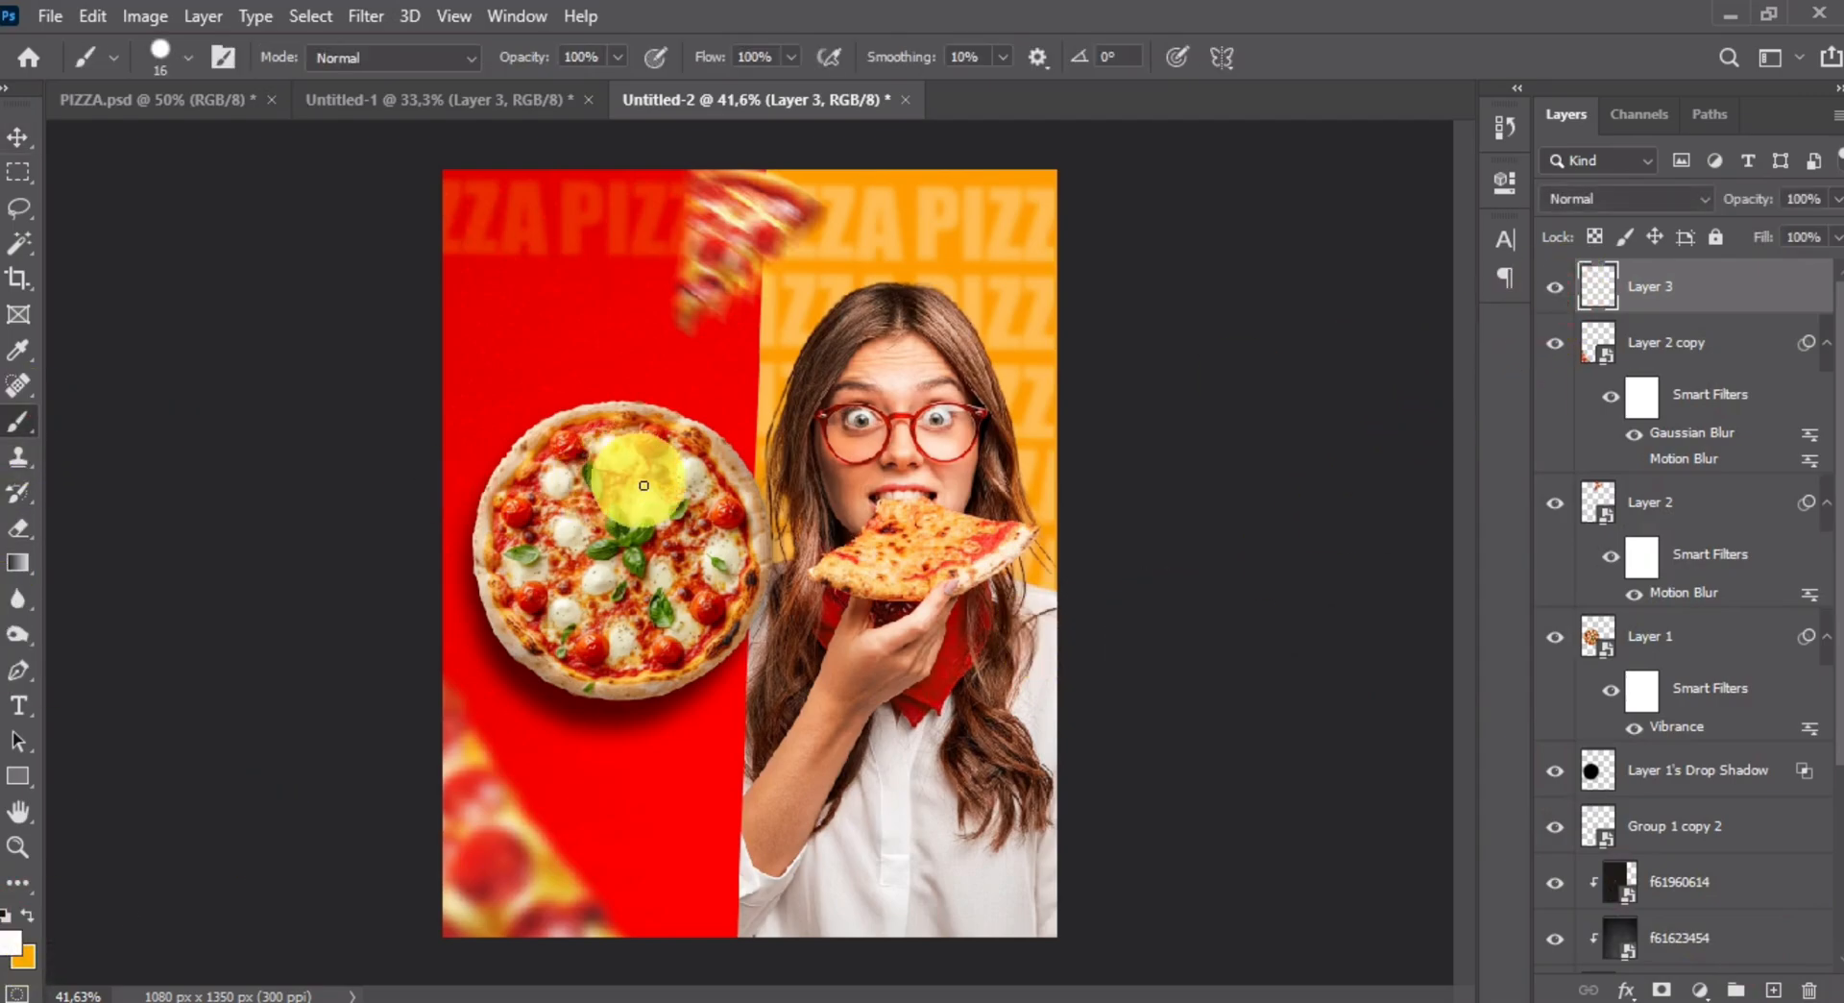
left_click(163, 69)
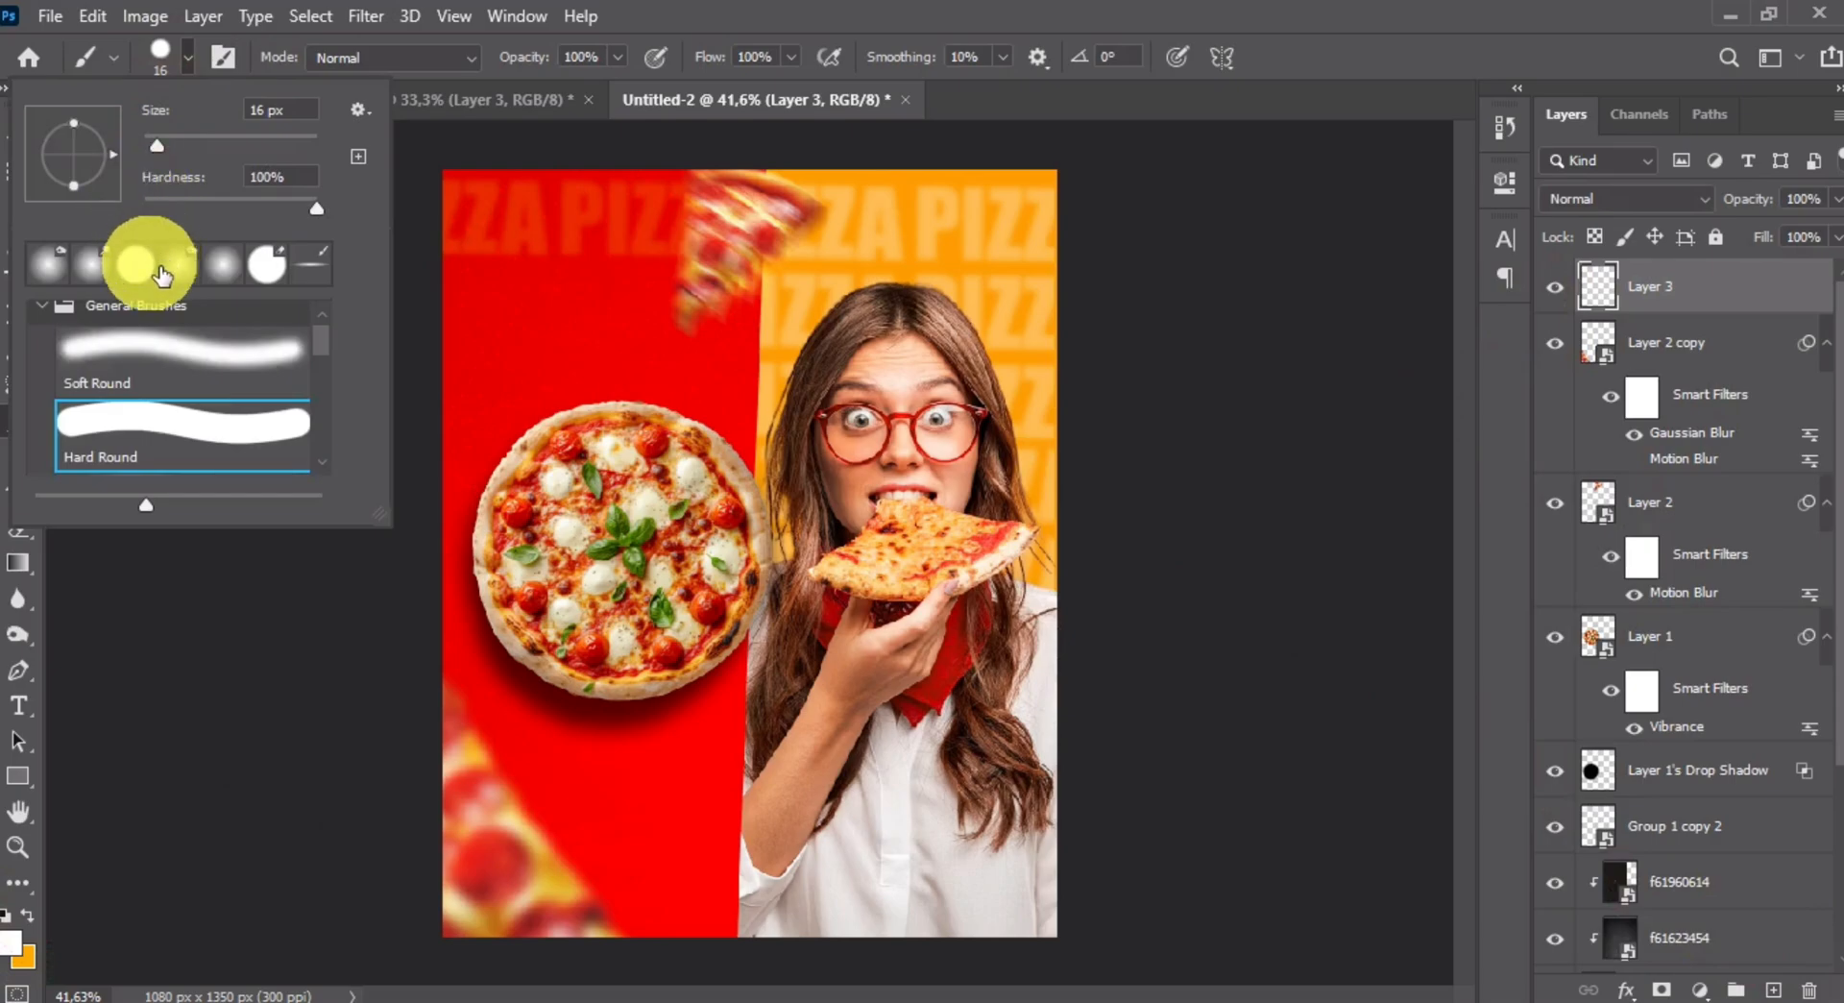
left_click(242, 389)
left_click(701, 458)
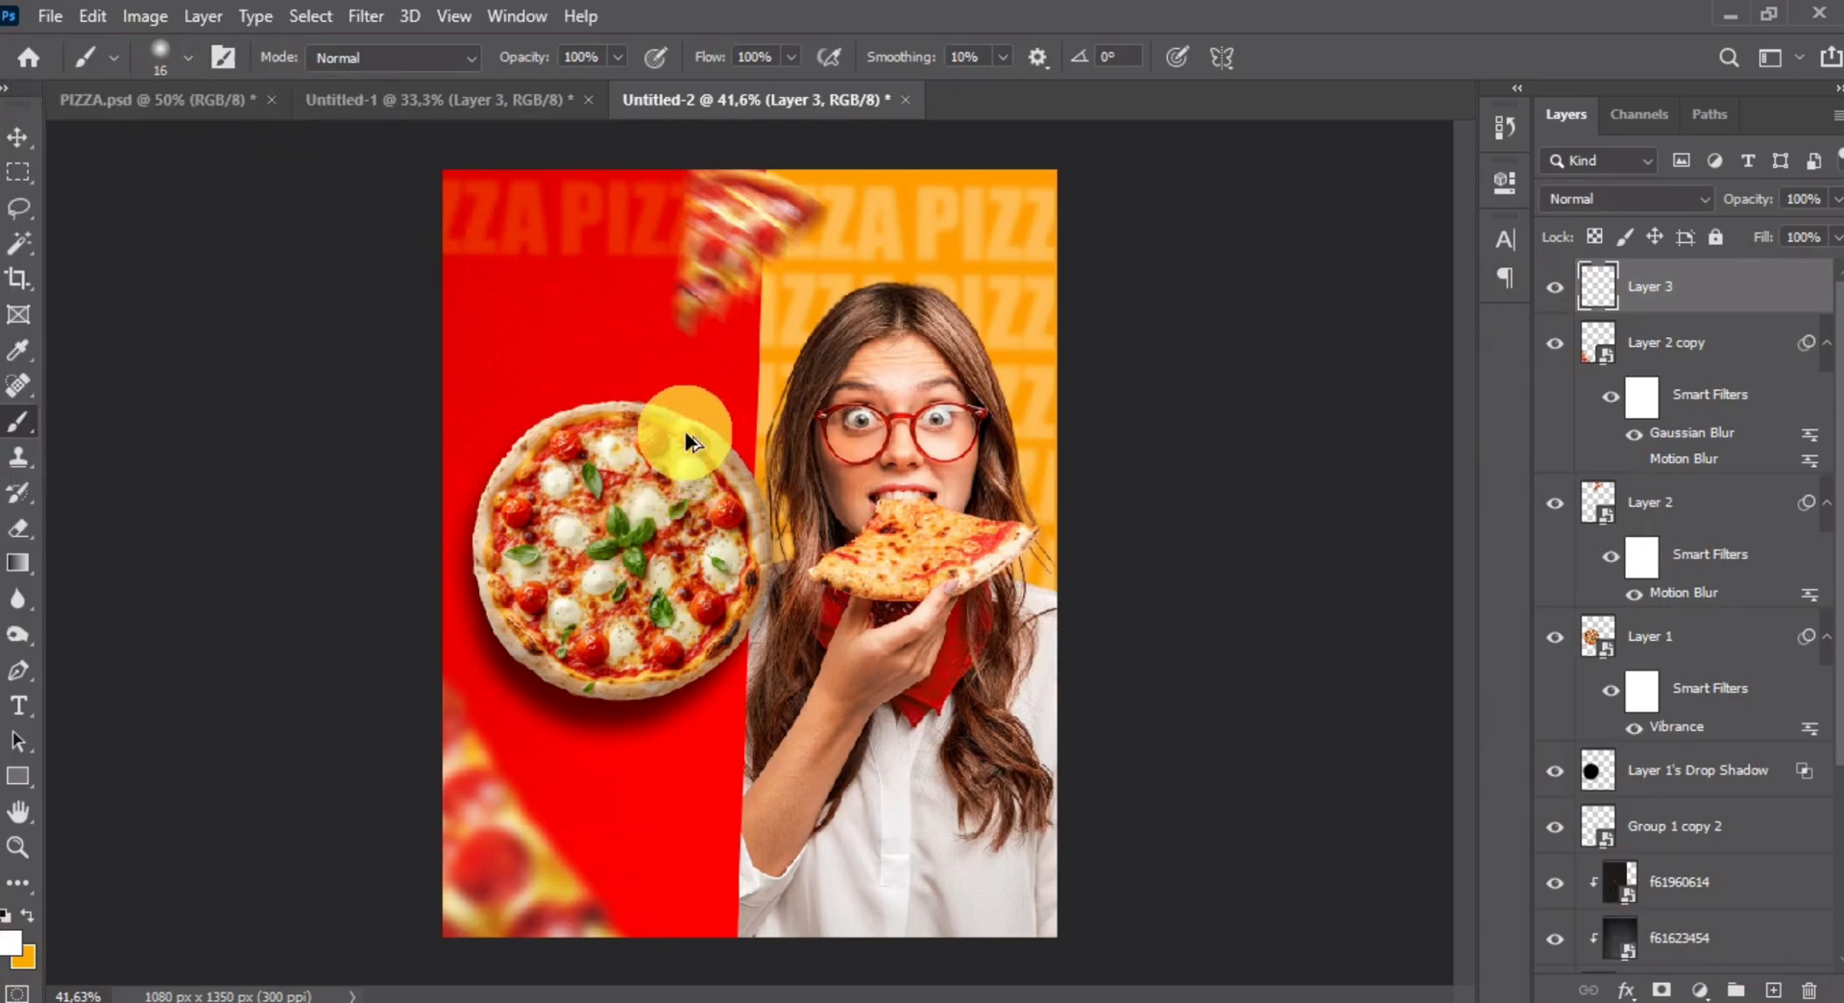
left_click_drag(720, 429, 788, 429)
left_click(720, 429)
- Enlarge the white glow to about 348% and move it past the poster's right edge so it softly lights the woman's side
left_click(33, 137)
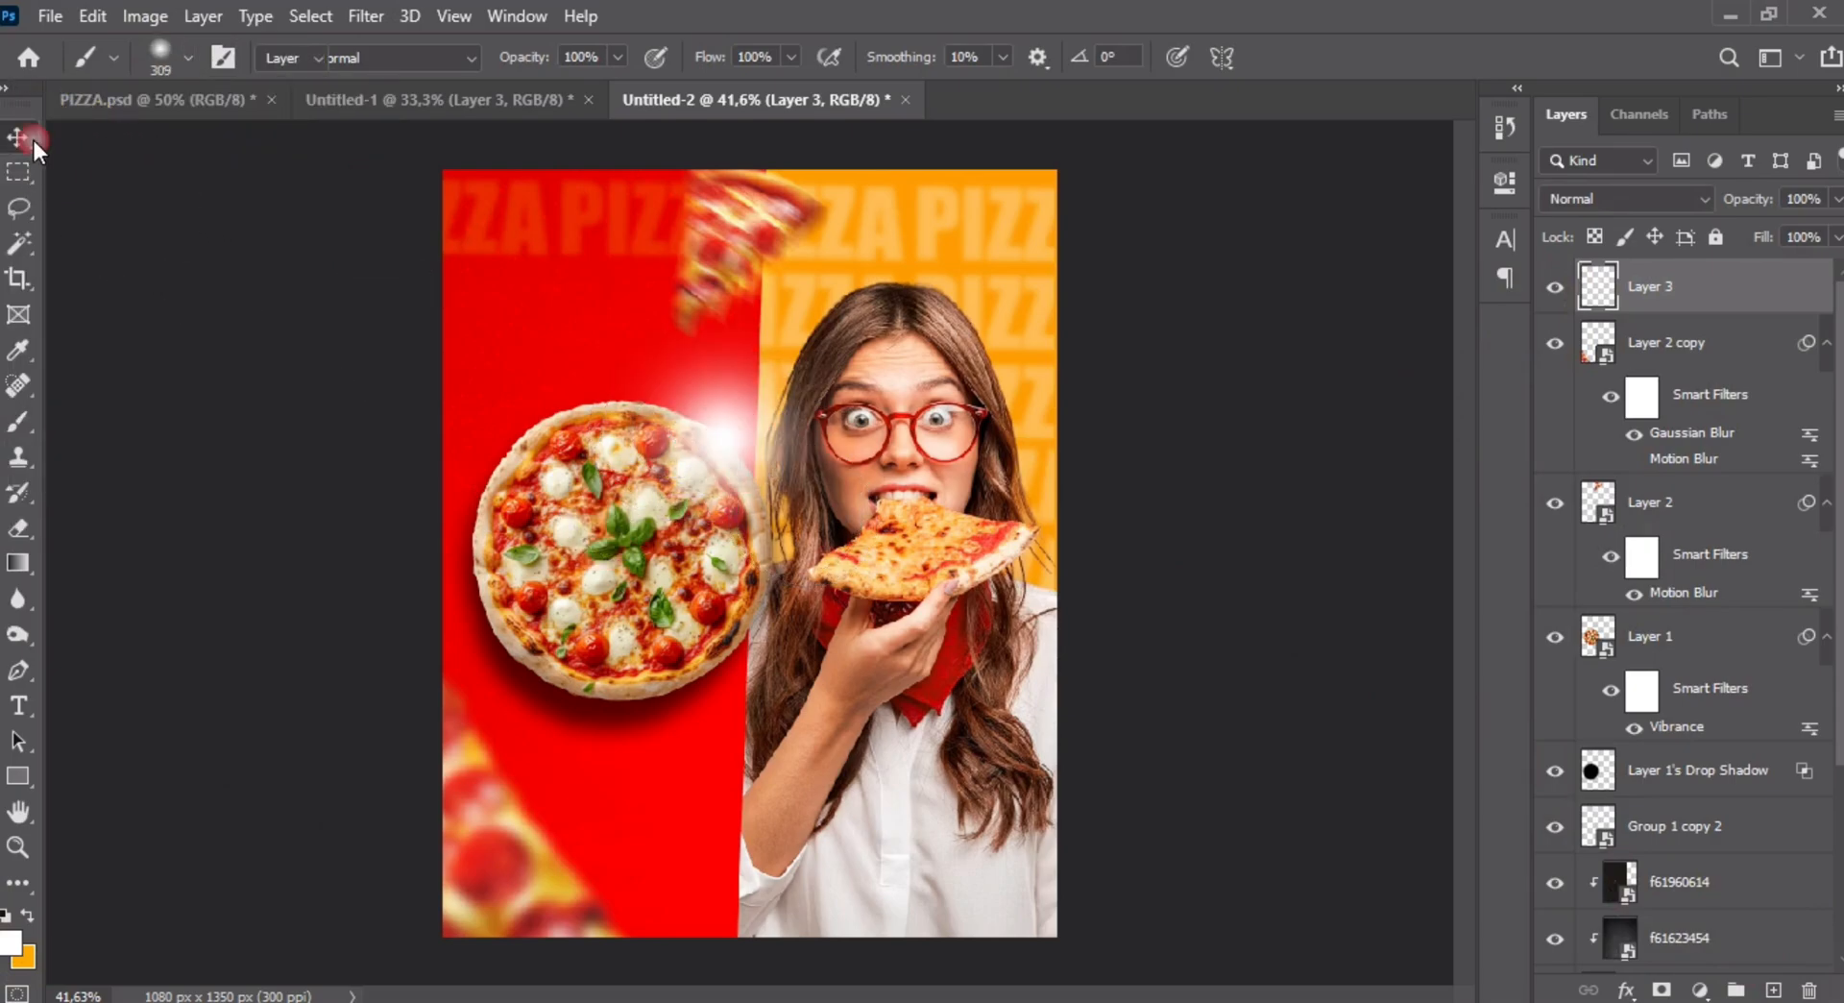
left_click_drag(660, 407, 844, 451)
key("ctrl+t")
left_click_drag(1048, 507, 1248, 507)
scroll(896, 527, "down", 4)
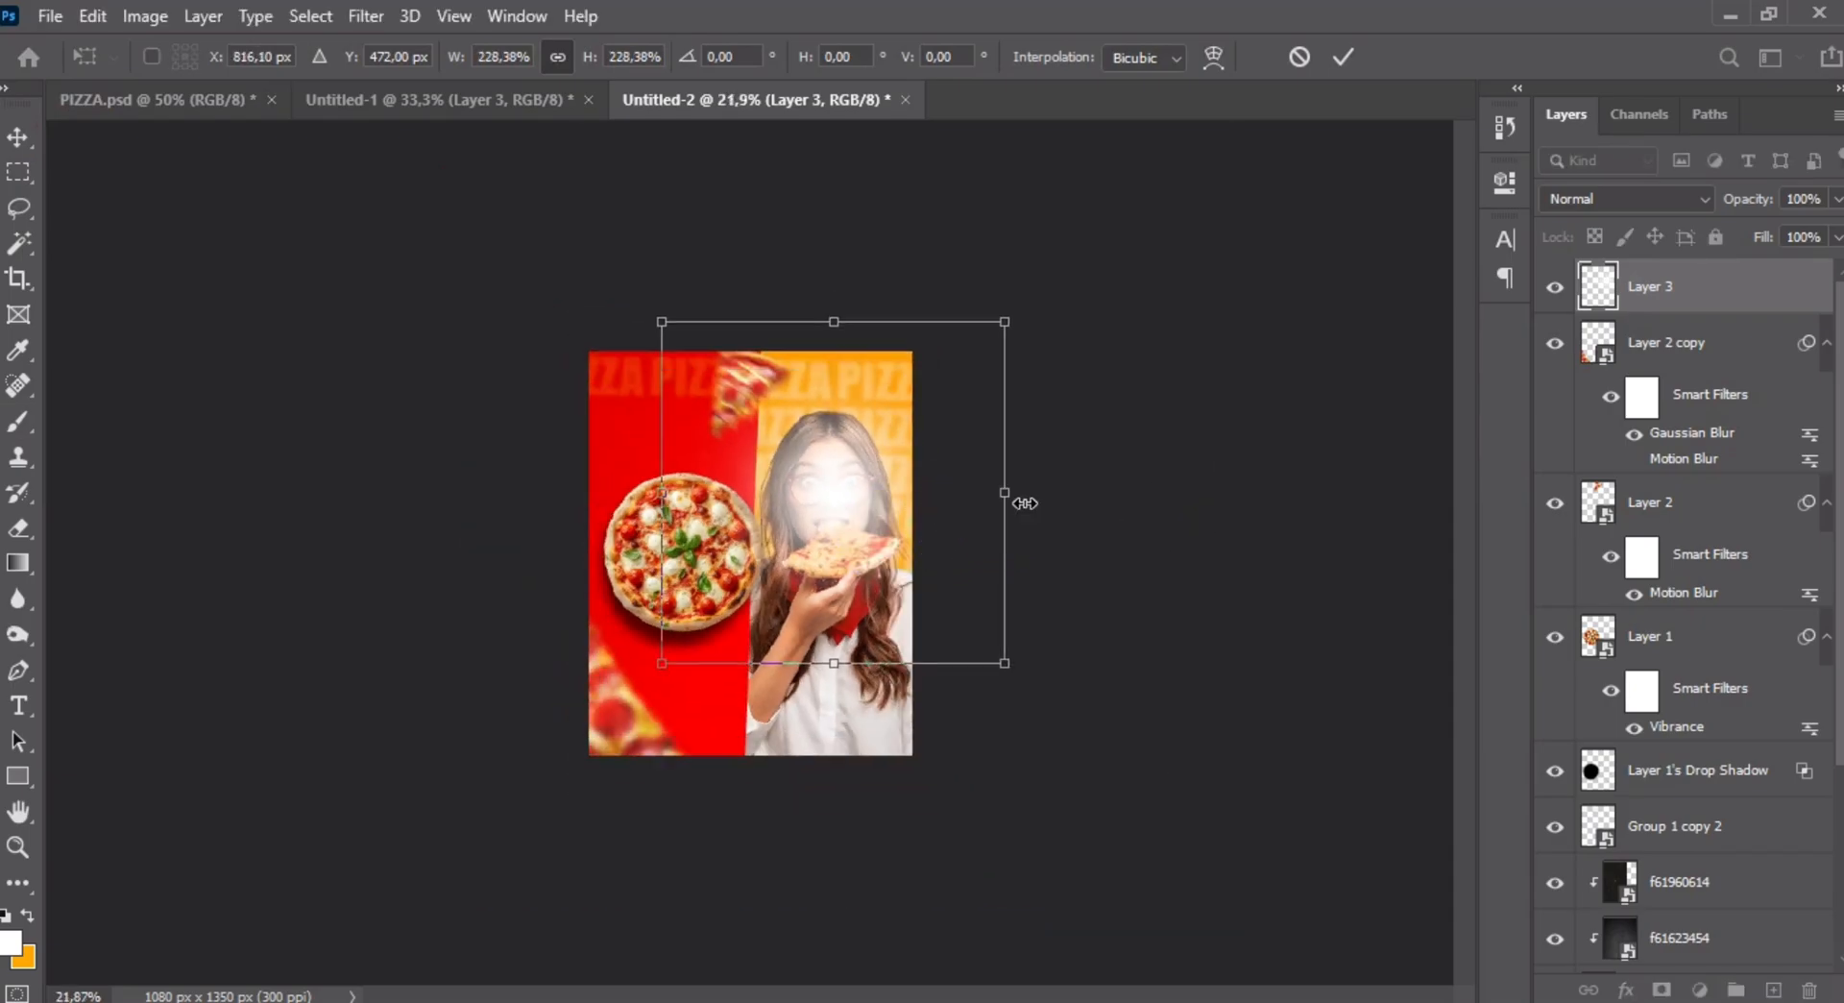
mouse_move(1025, 502)
left_mouse_down()
mouse_move(1205, 502)
mouse_move(992, 527)
mouse_move(1038, 534)
left_mouse_up()
scroll(924, 505, "up", 4)
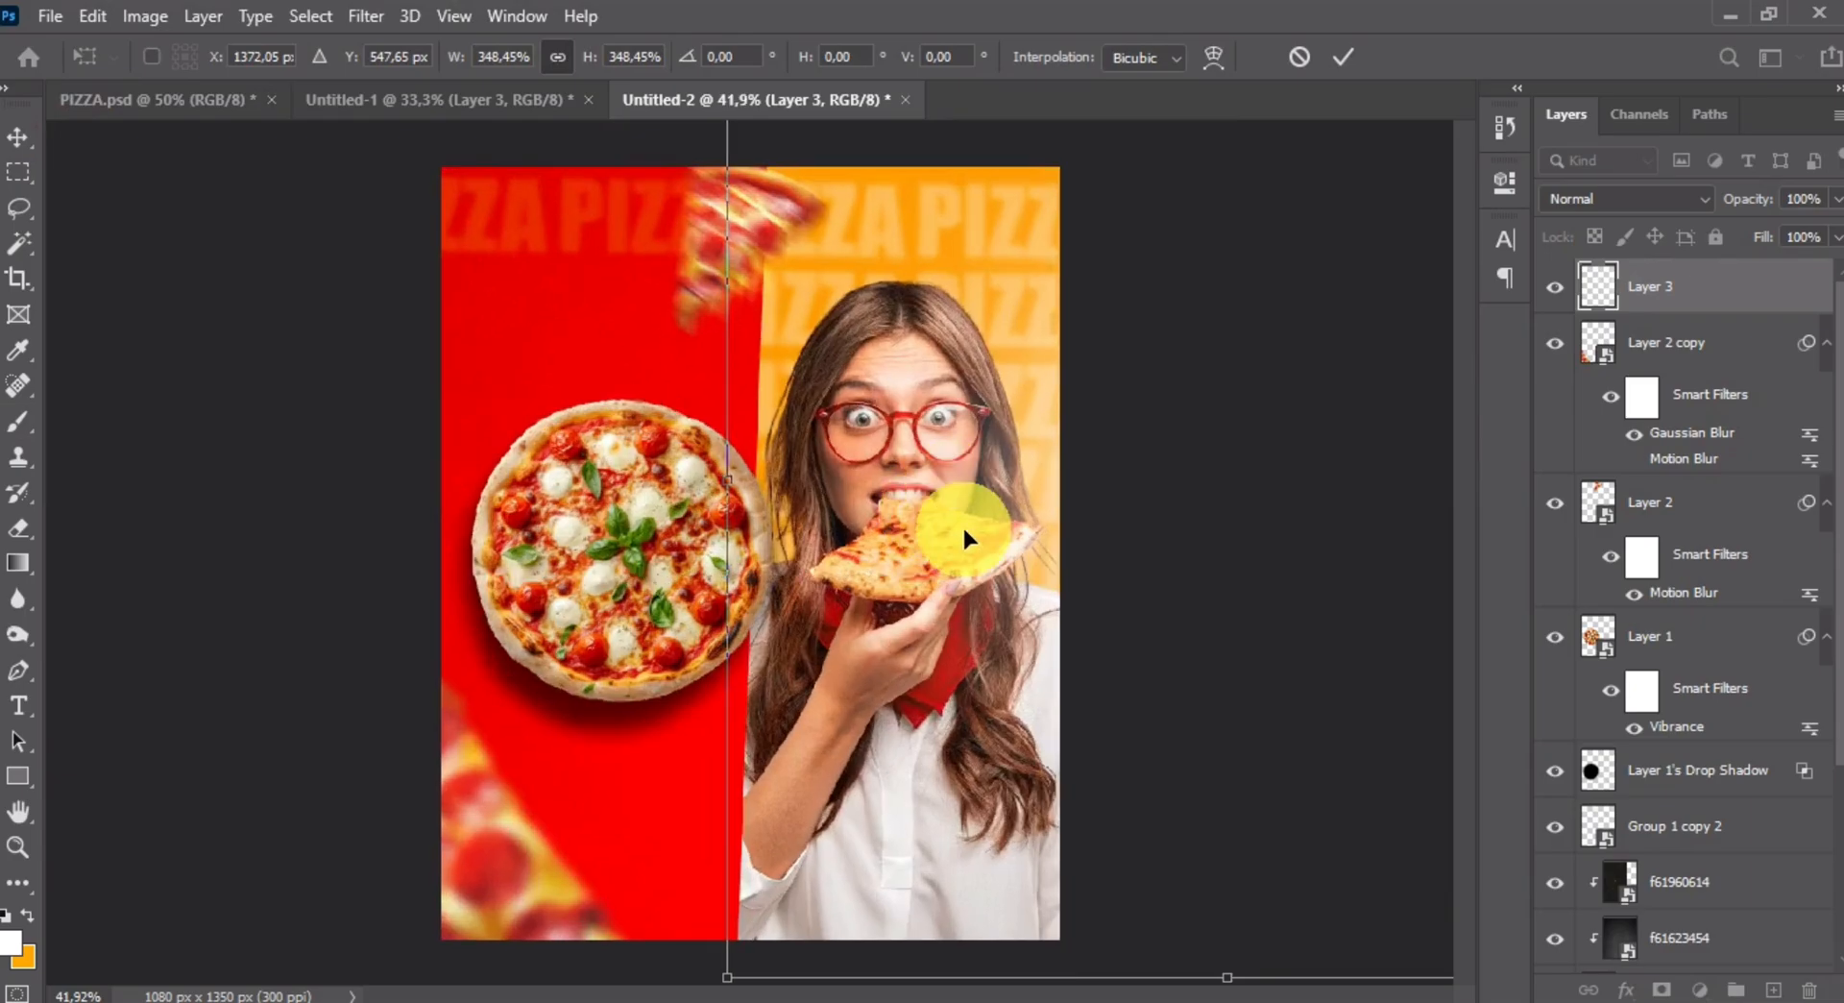
key("Return")
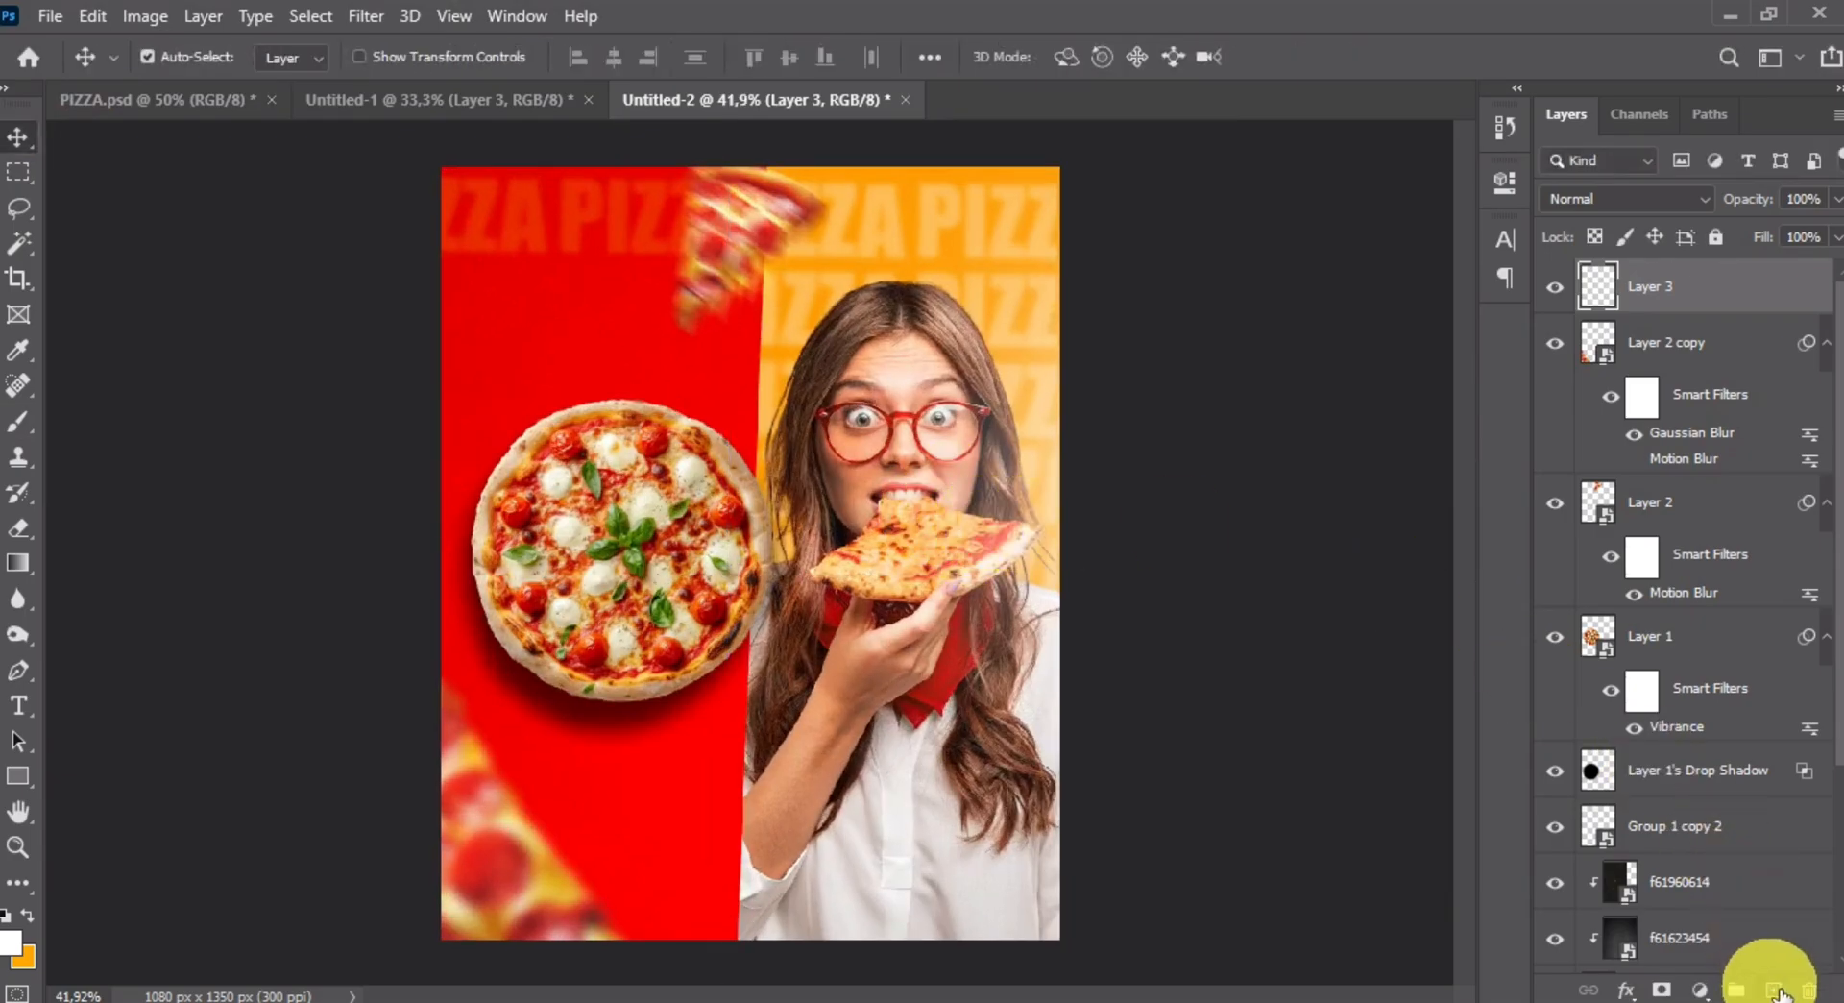
- Paint a soft orange spot beside the whole pizza on a new layer and set its blend mode to Screen
left_click(1774, 990)
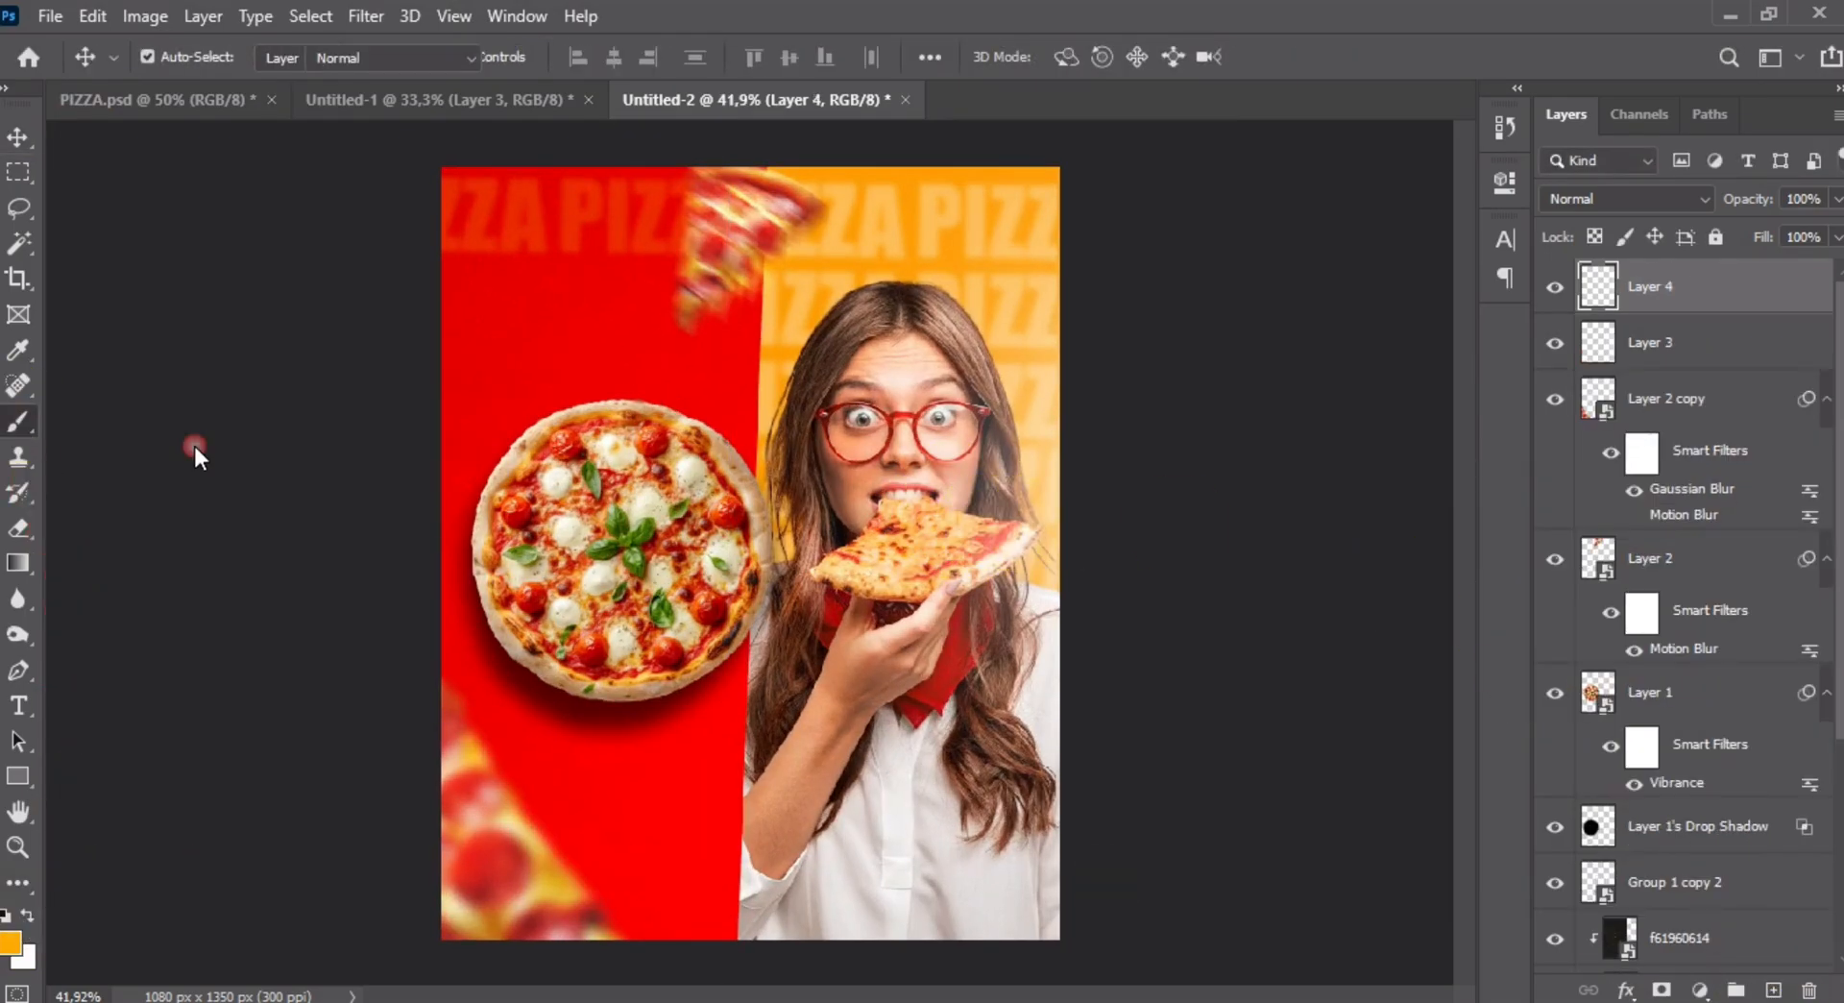
left_click(741, 472)
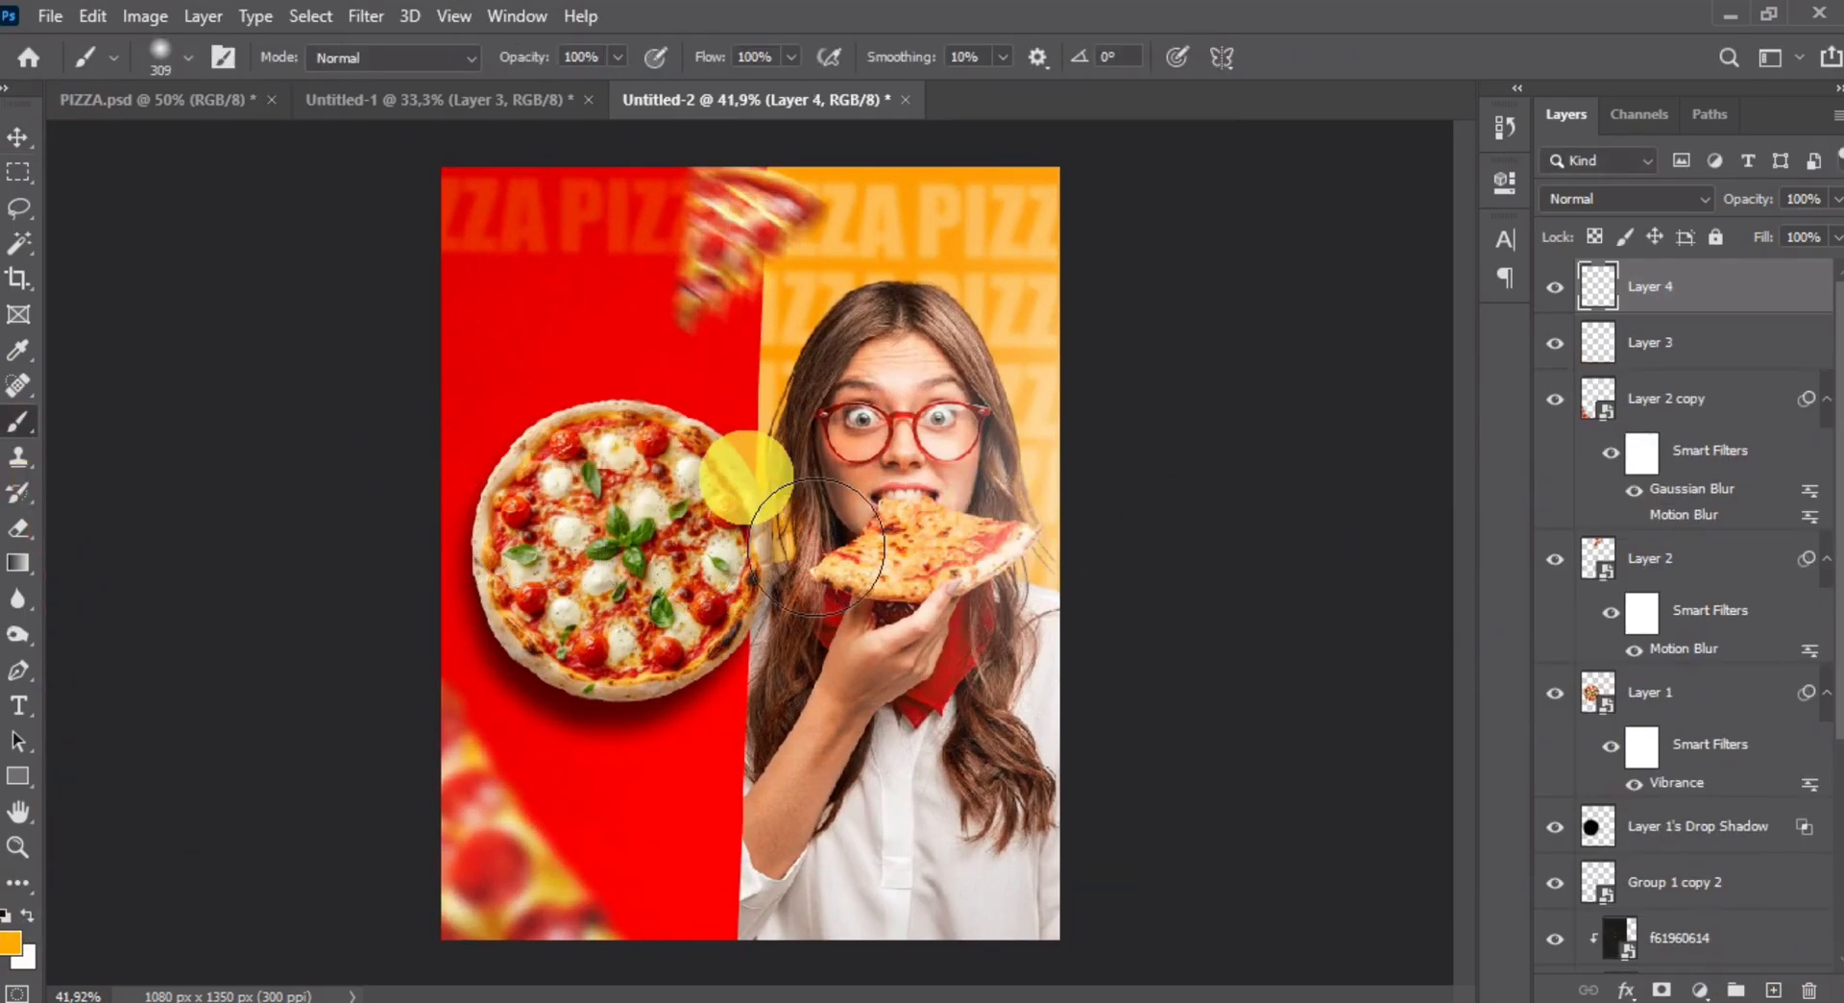
left_click(1587, 207)
left_click(1577, 423)
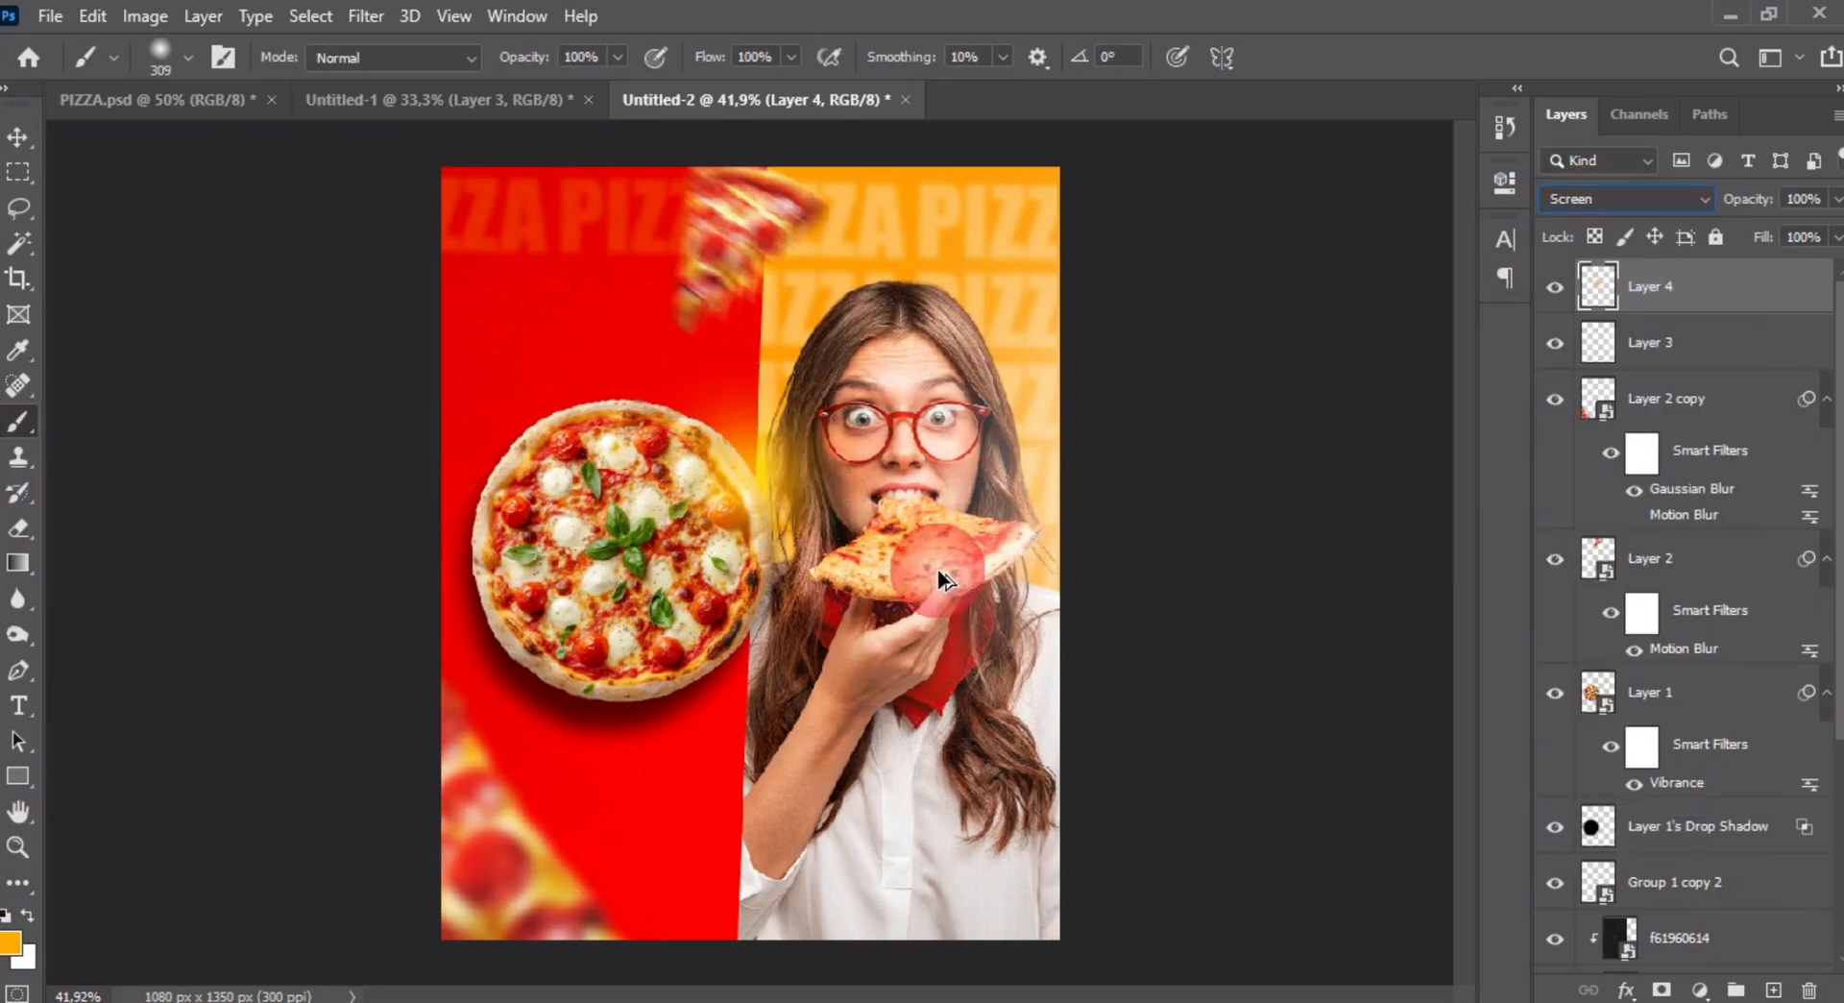
- Enlarge the orange glow to about 381% and position it over the poster's right edge
left_click(17, 135)
scroll(758, 518, "down", 3)
key("ctrl+t")
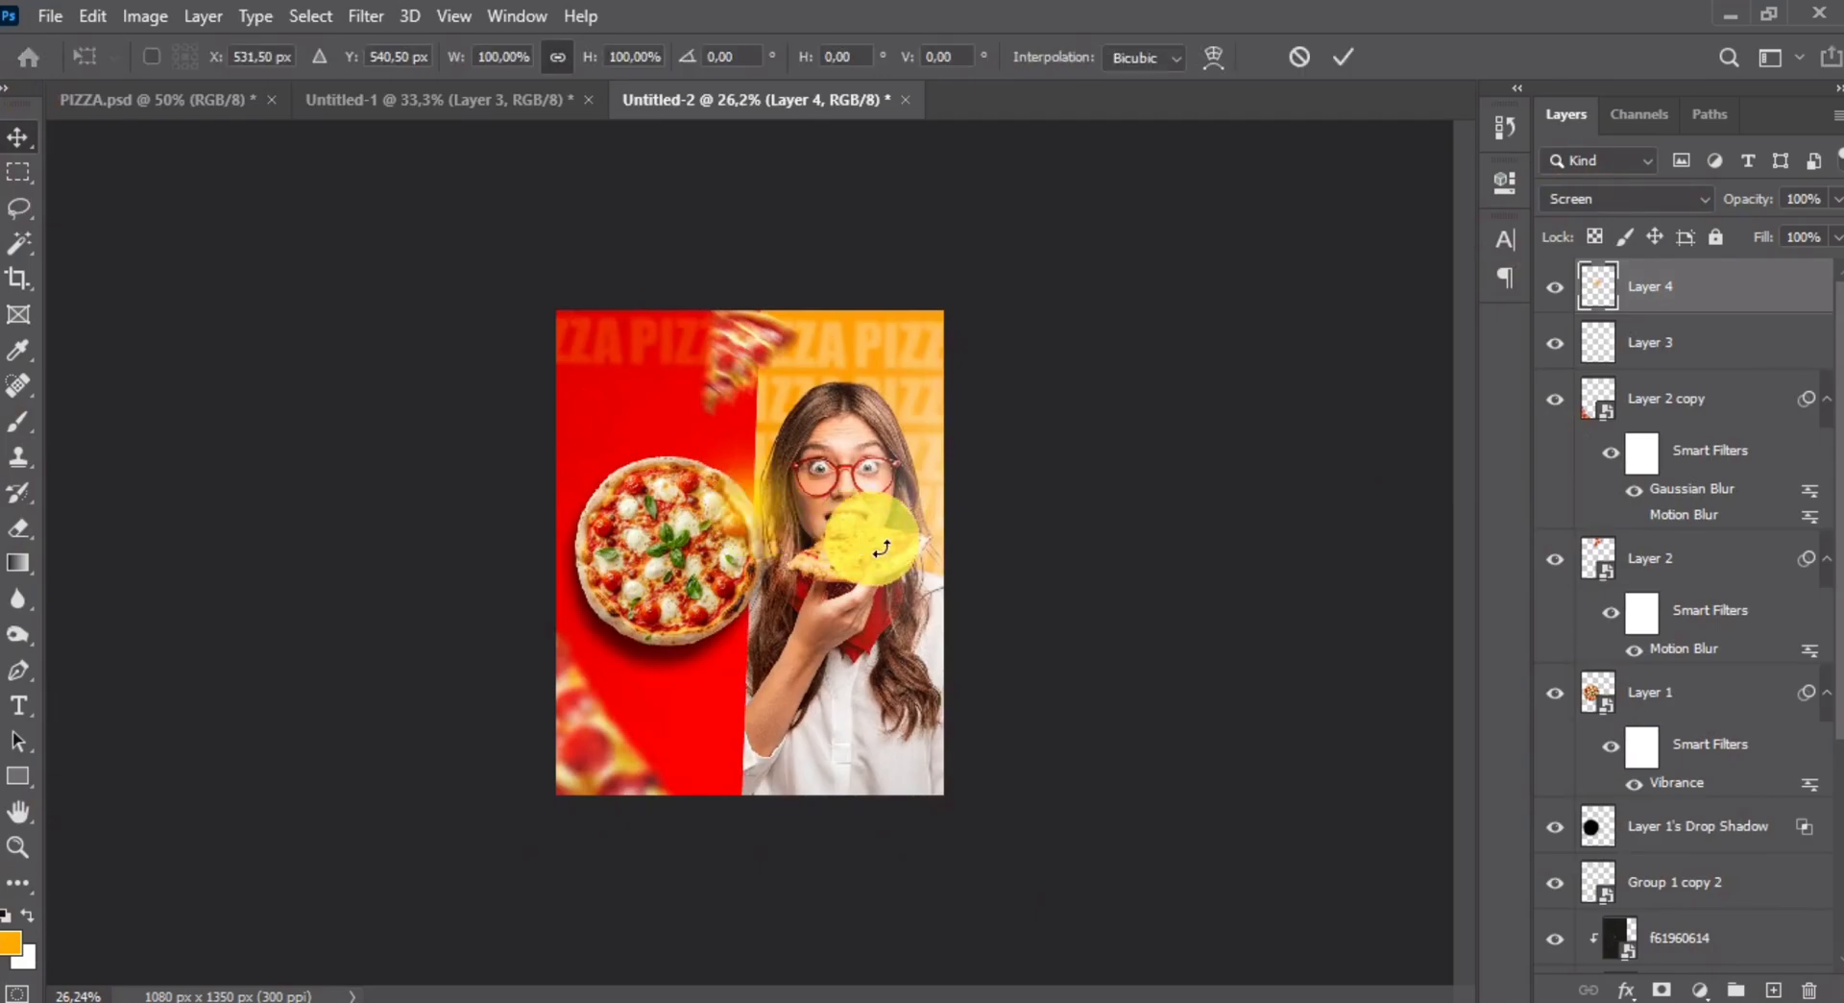
left_click_drag(733, 424, 1345, 557)
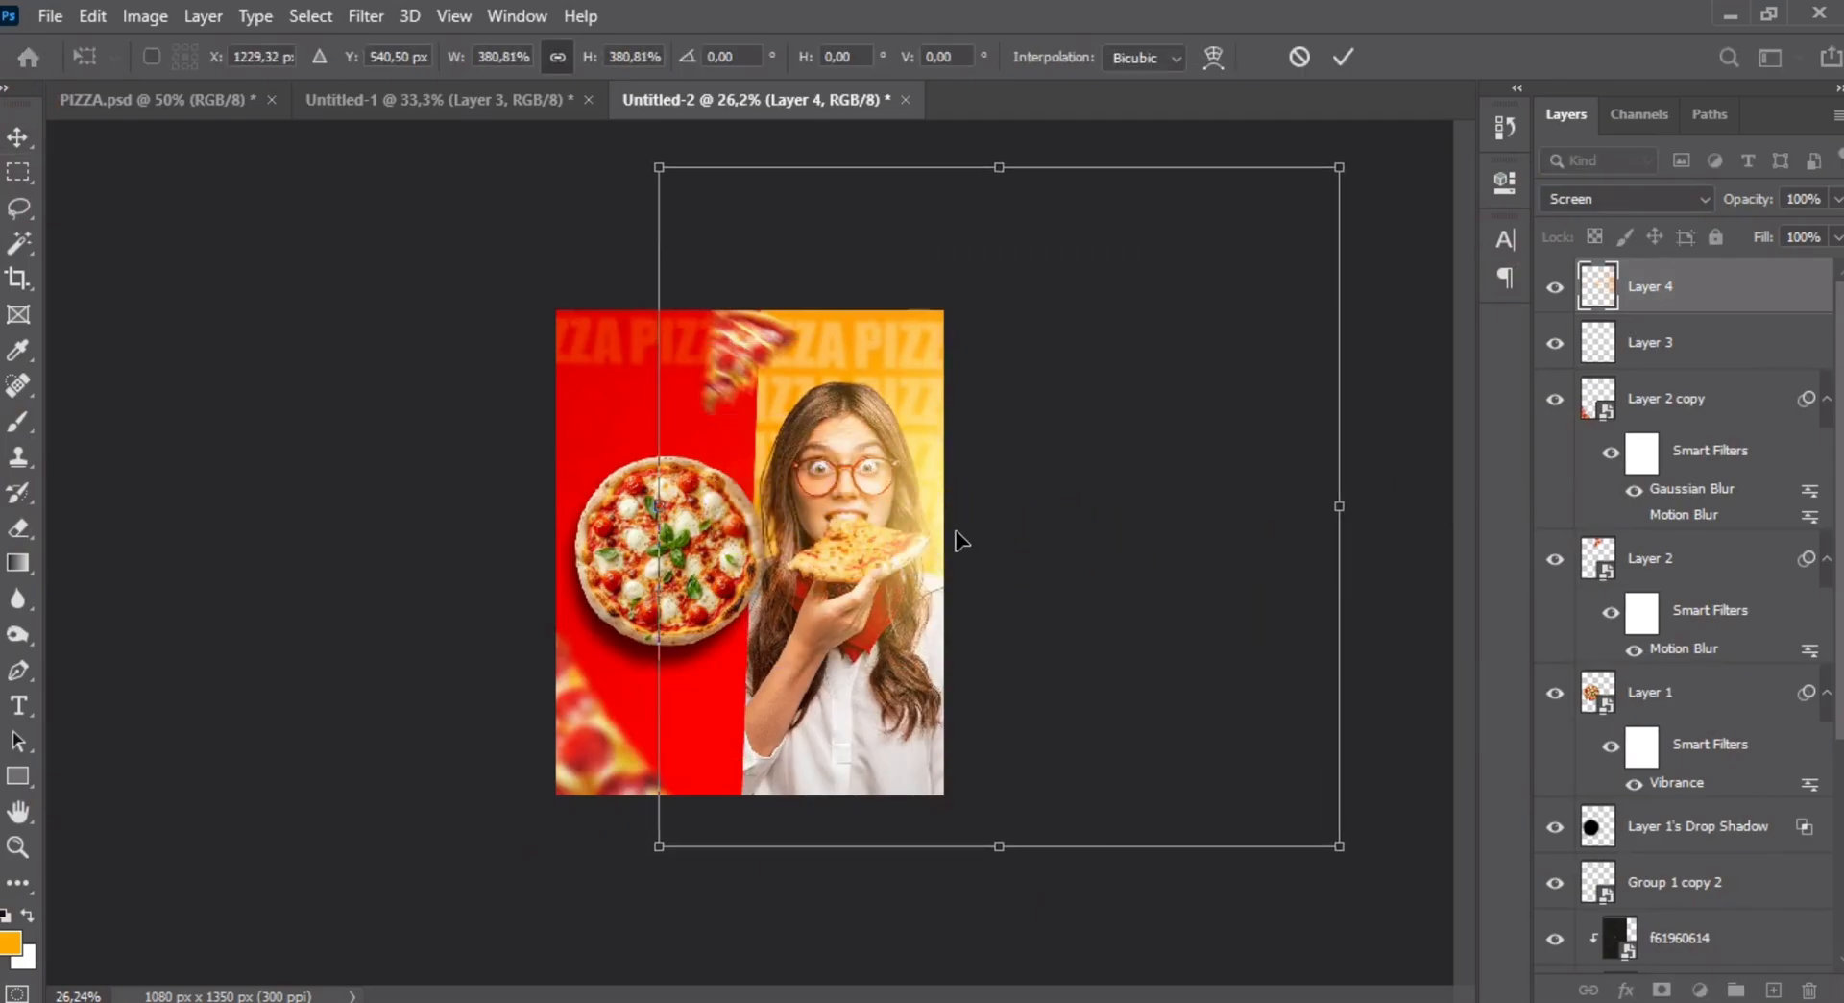
left_click_drag(955, 534, 972, 532)
key("Return")
scroll(885, 528, "up", 3)
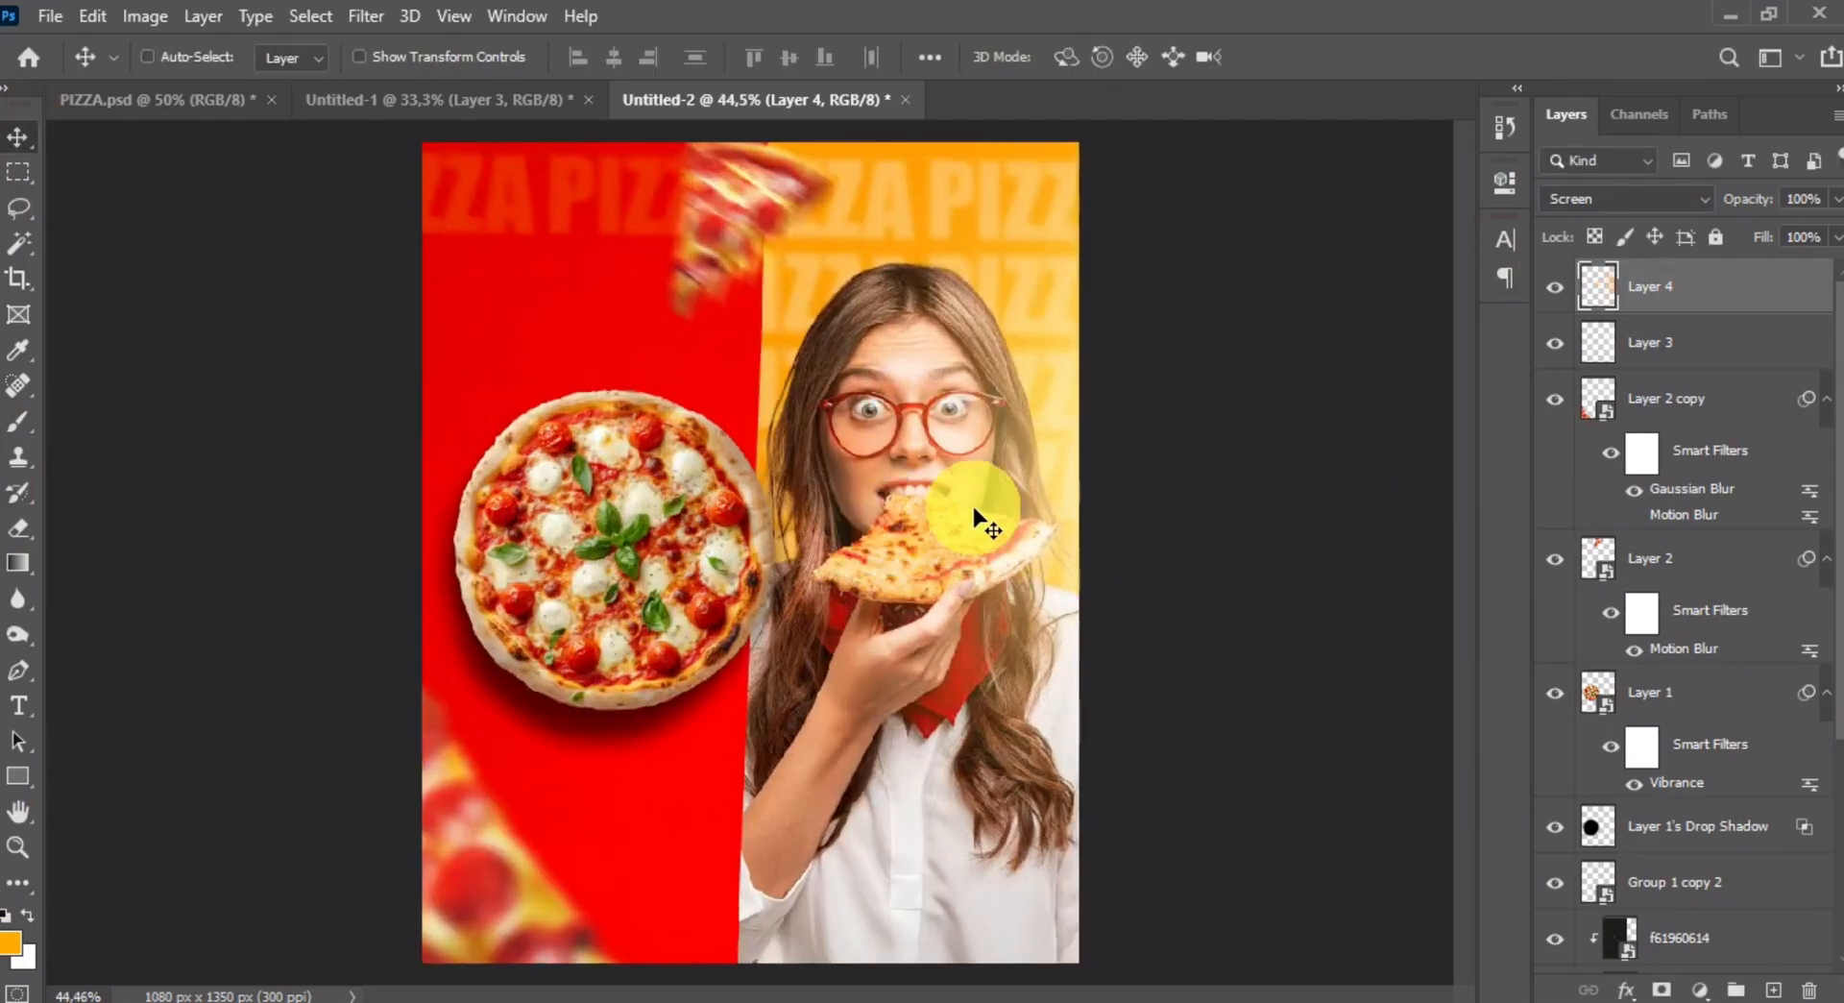
- Duplicate the orange glow and move the copy up to the poster's upper-right corner
left_click_drag(1057, 502, 893, 181)
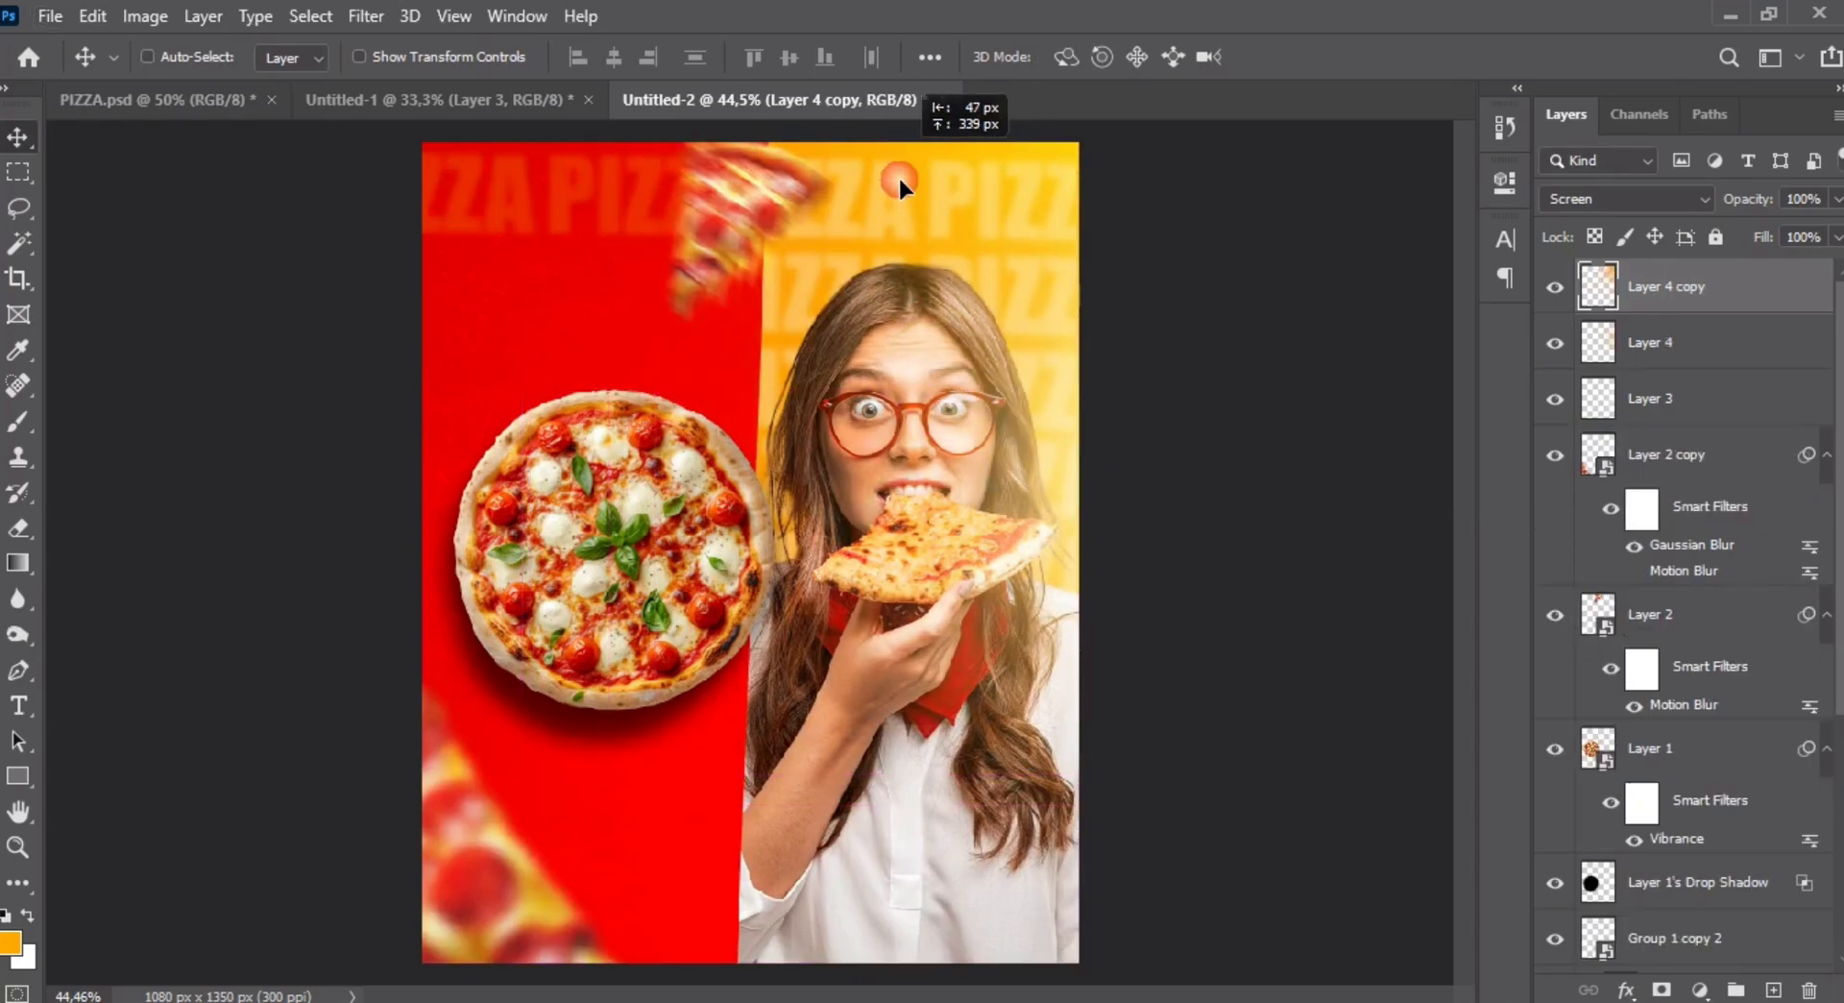
left_click(1066, 422, "ctrl")
key("ctrl+minus")
key("ctrl+minus")
key("ctrl+minus")
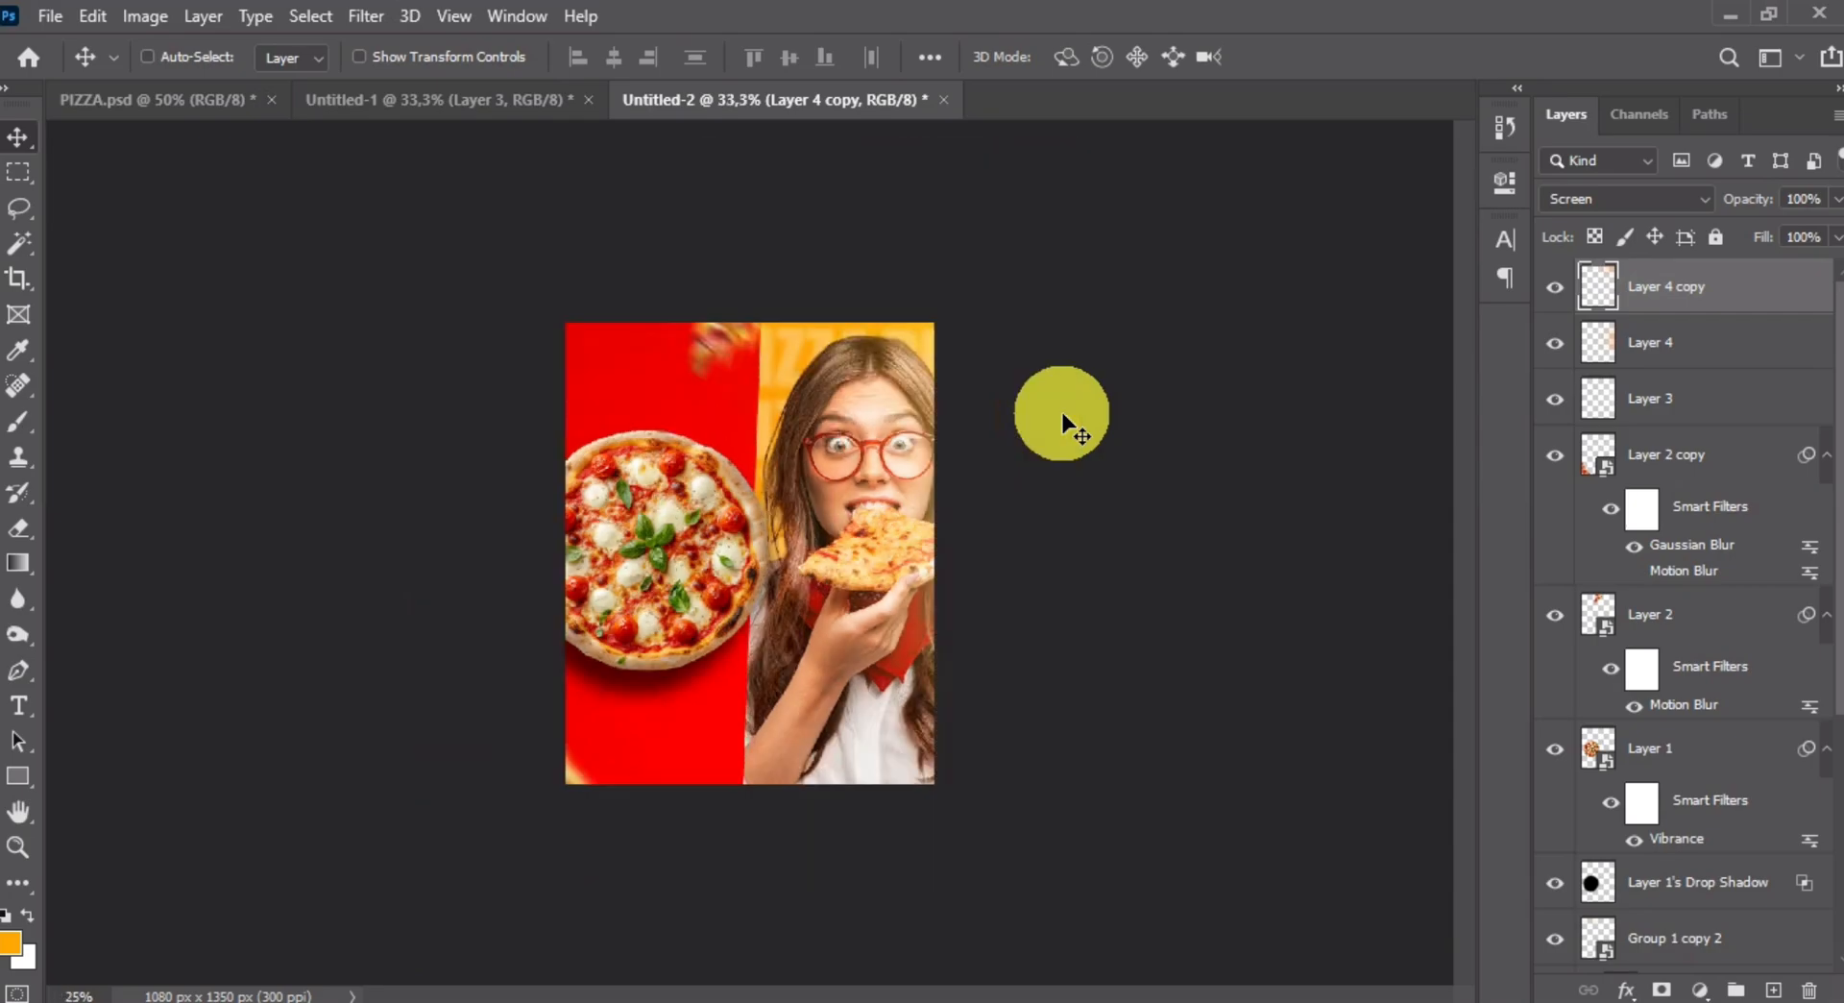
key("ctrl+plus")
key("ctrl+plus")
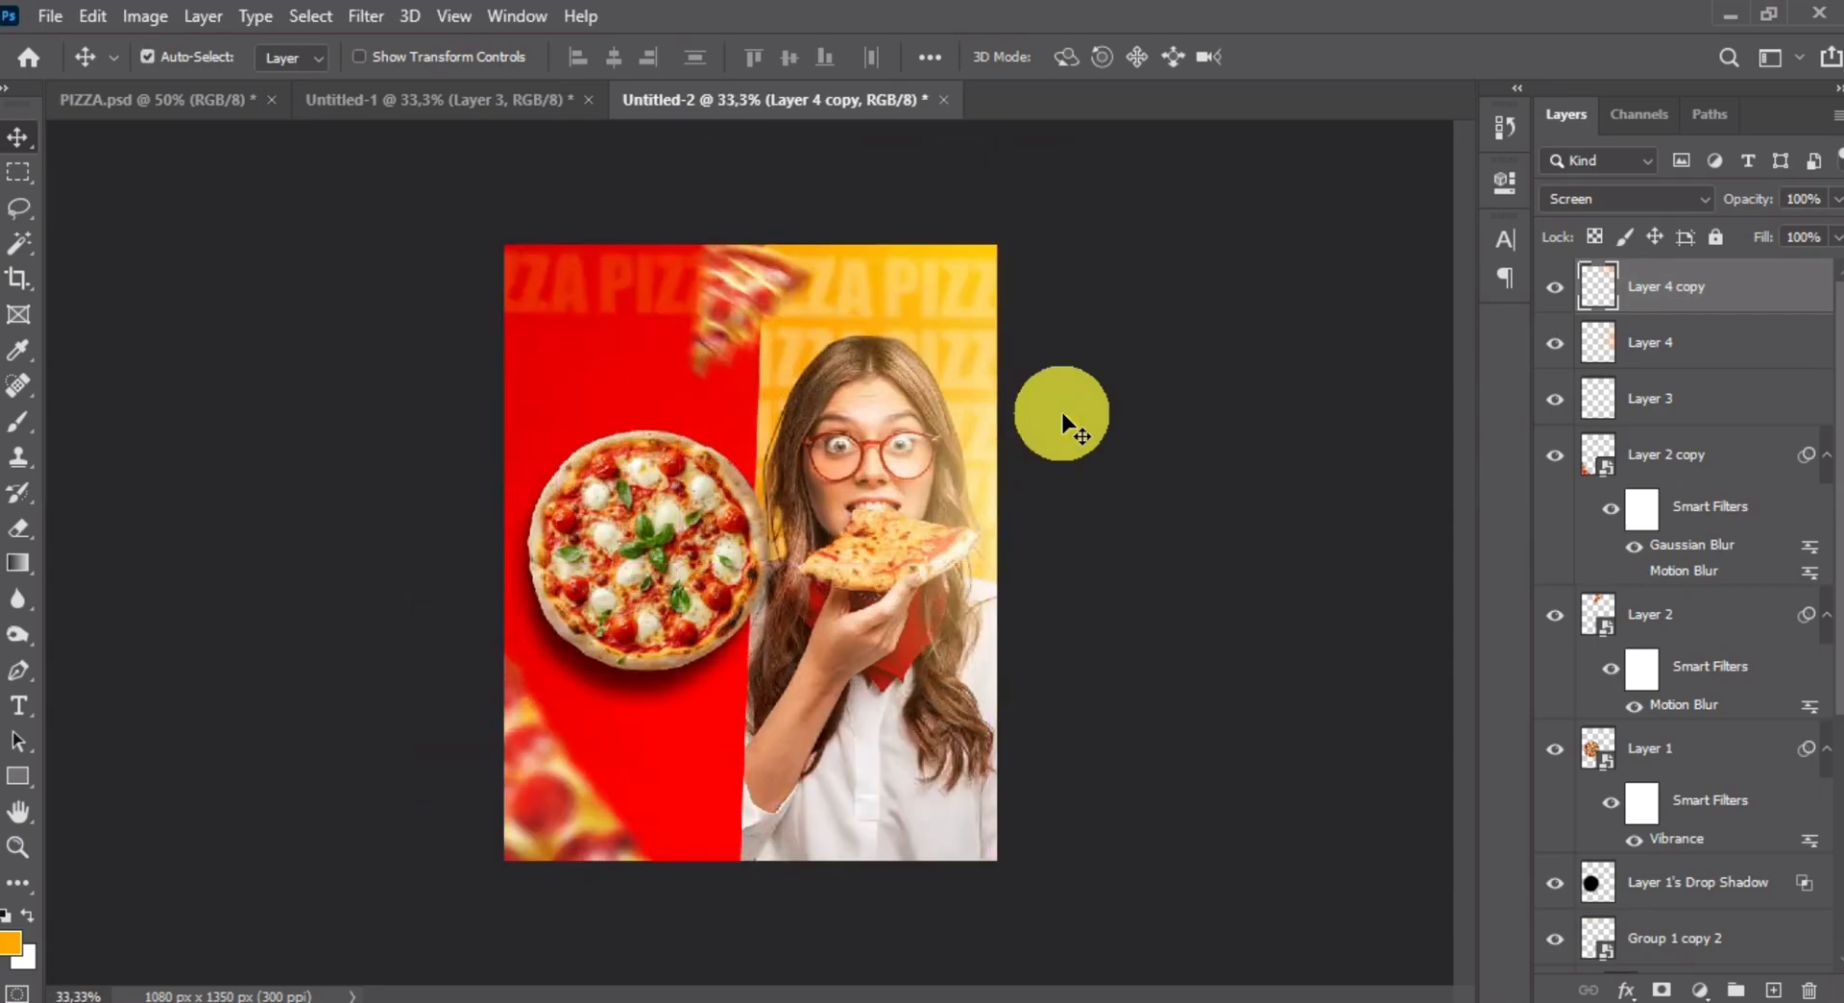
key("ctrl+plus")
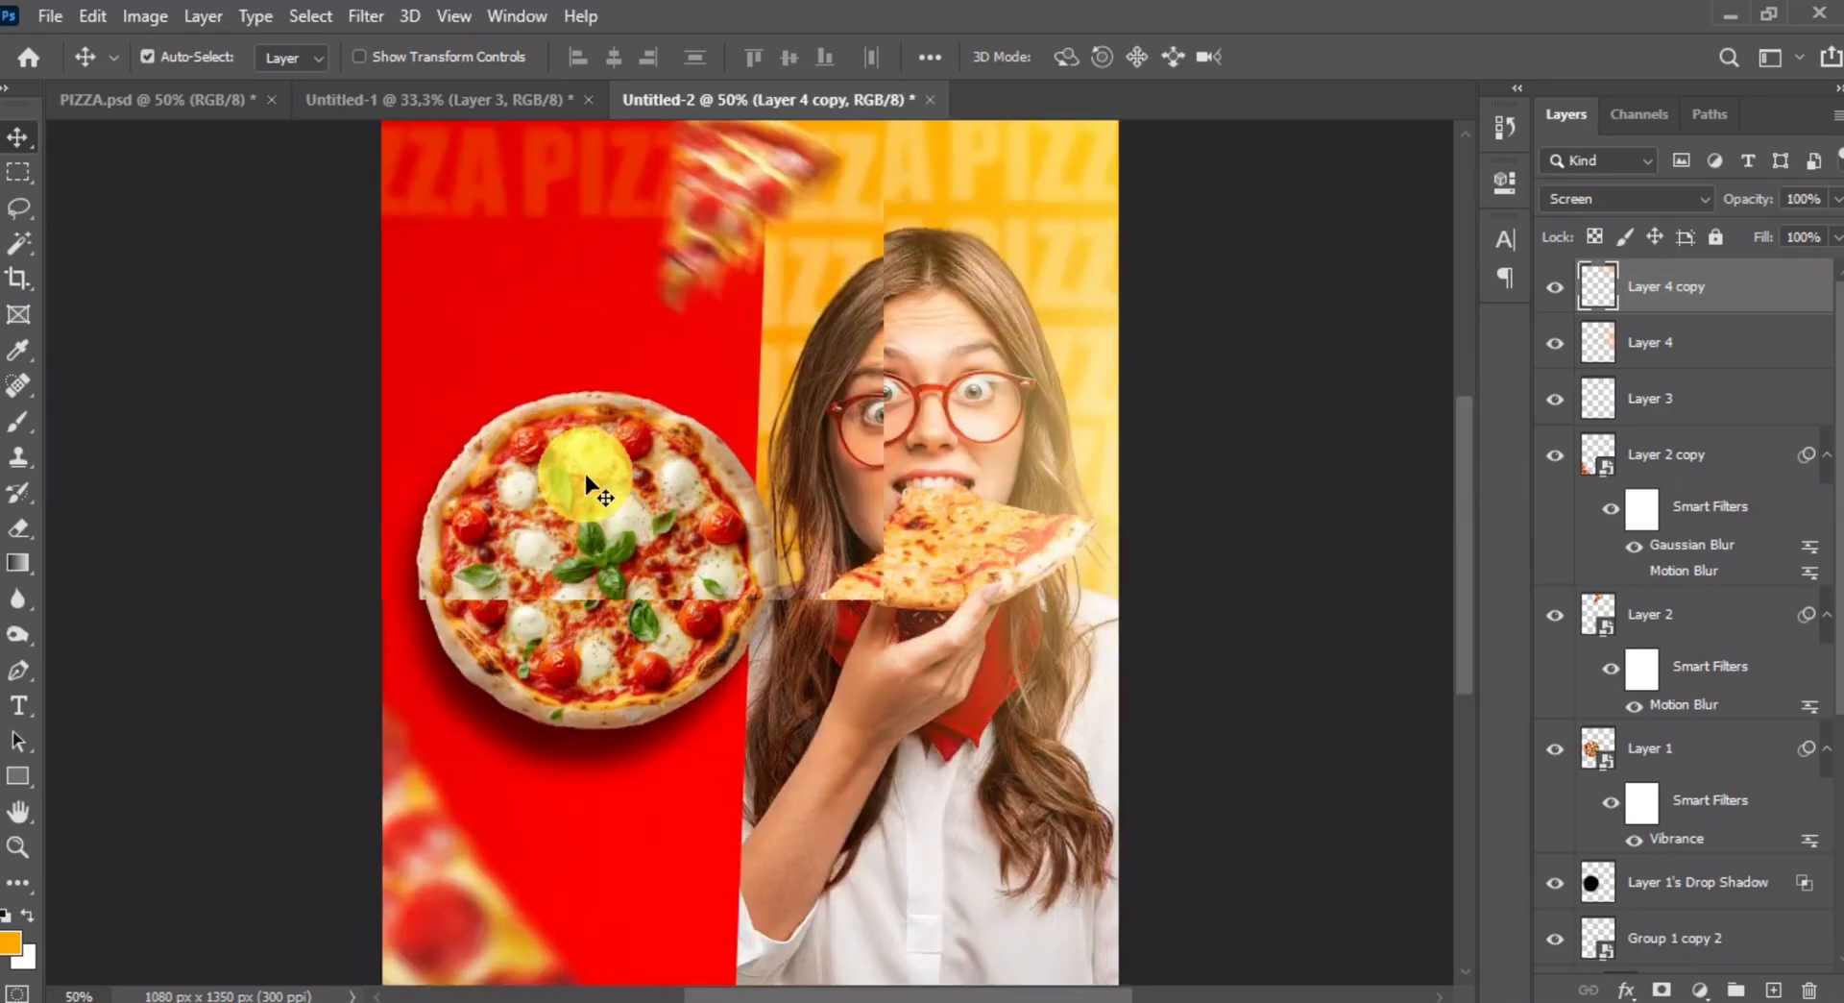
- Clip an Exposure adjustment to the enlarged slice copy with Exposure -0.33 and Gamma Correction 1.05
scroll(576, 475, "up", 2)
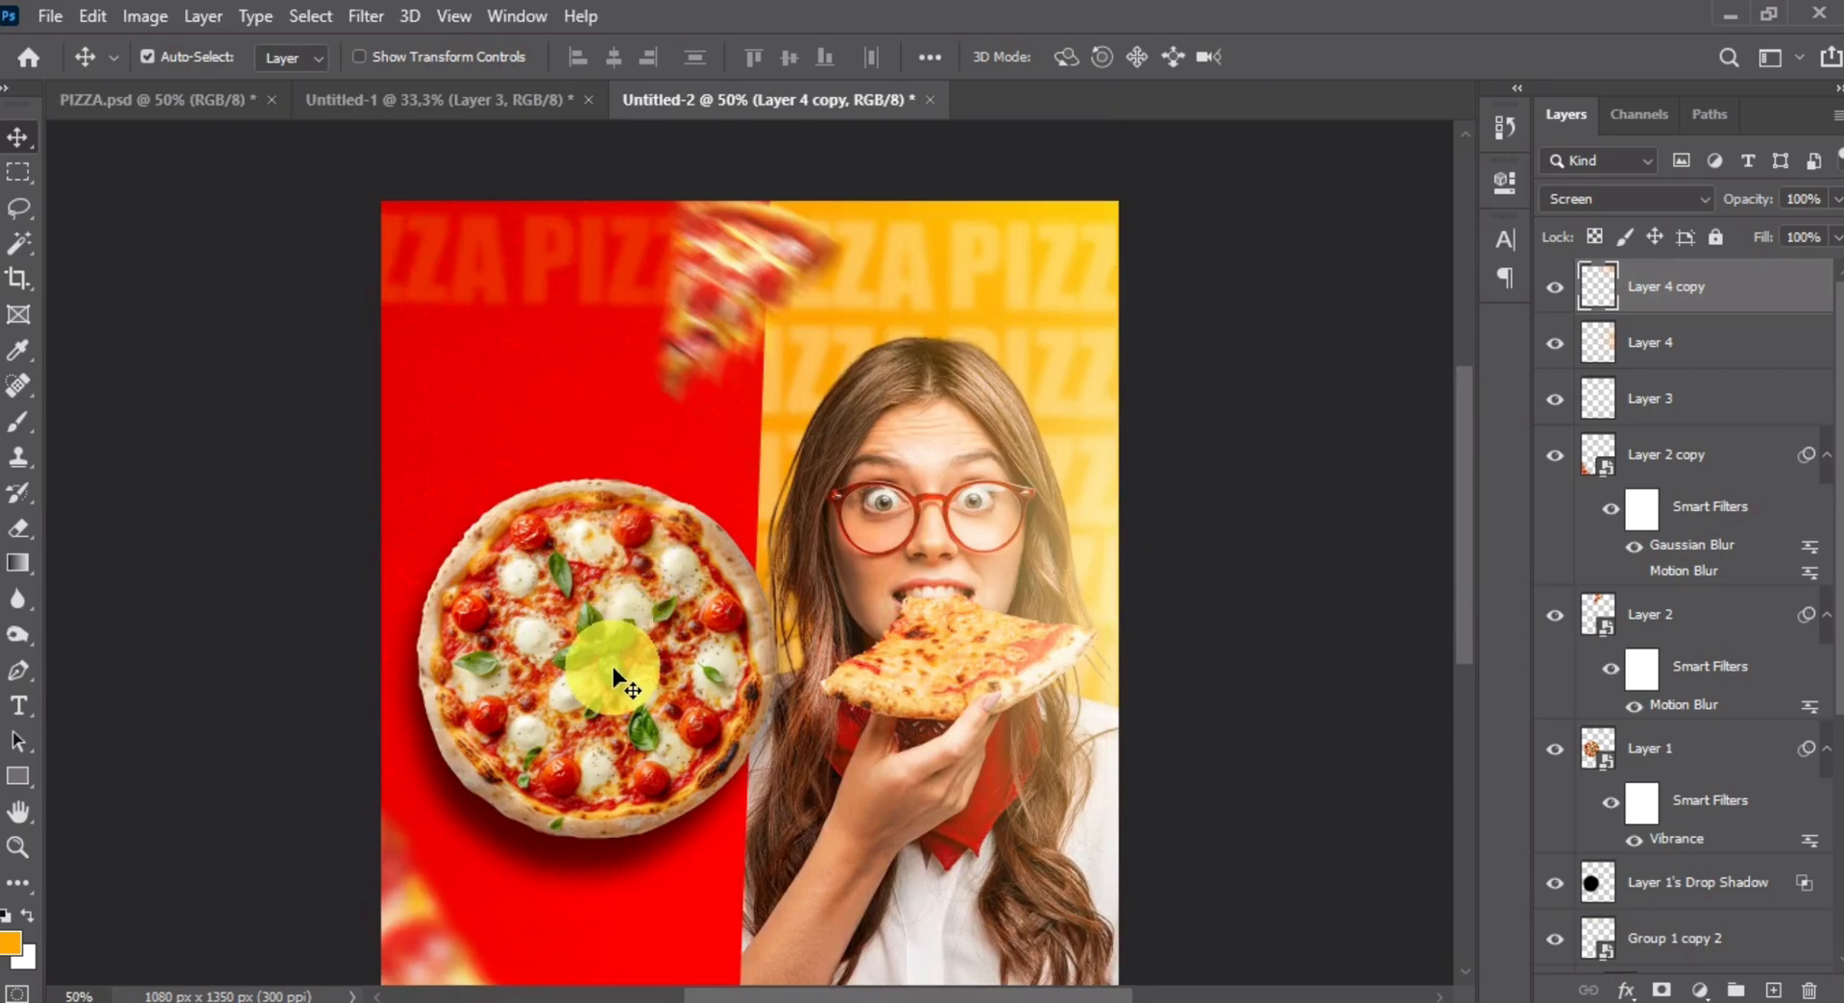
scroll(648, 664, "down", 5)
left_click(443, 793)
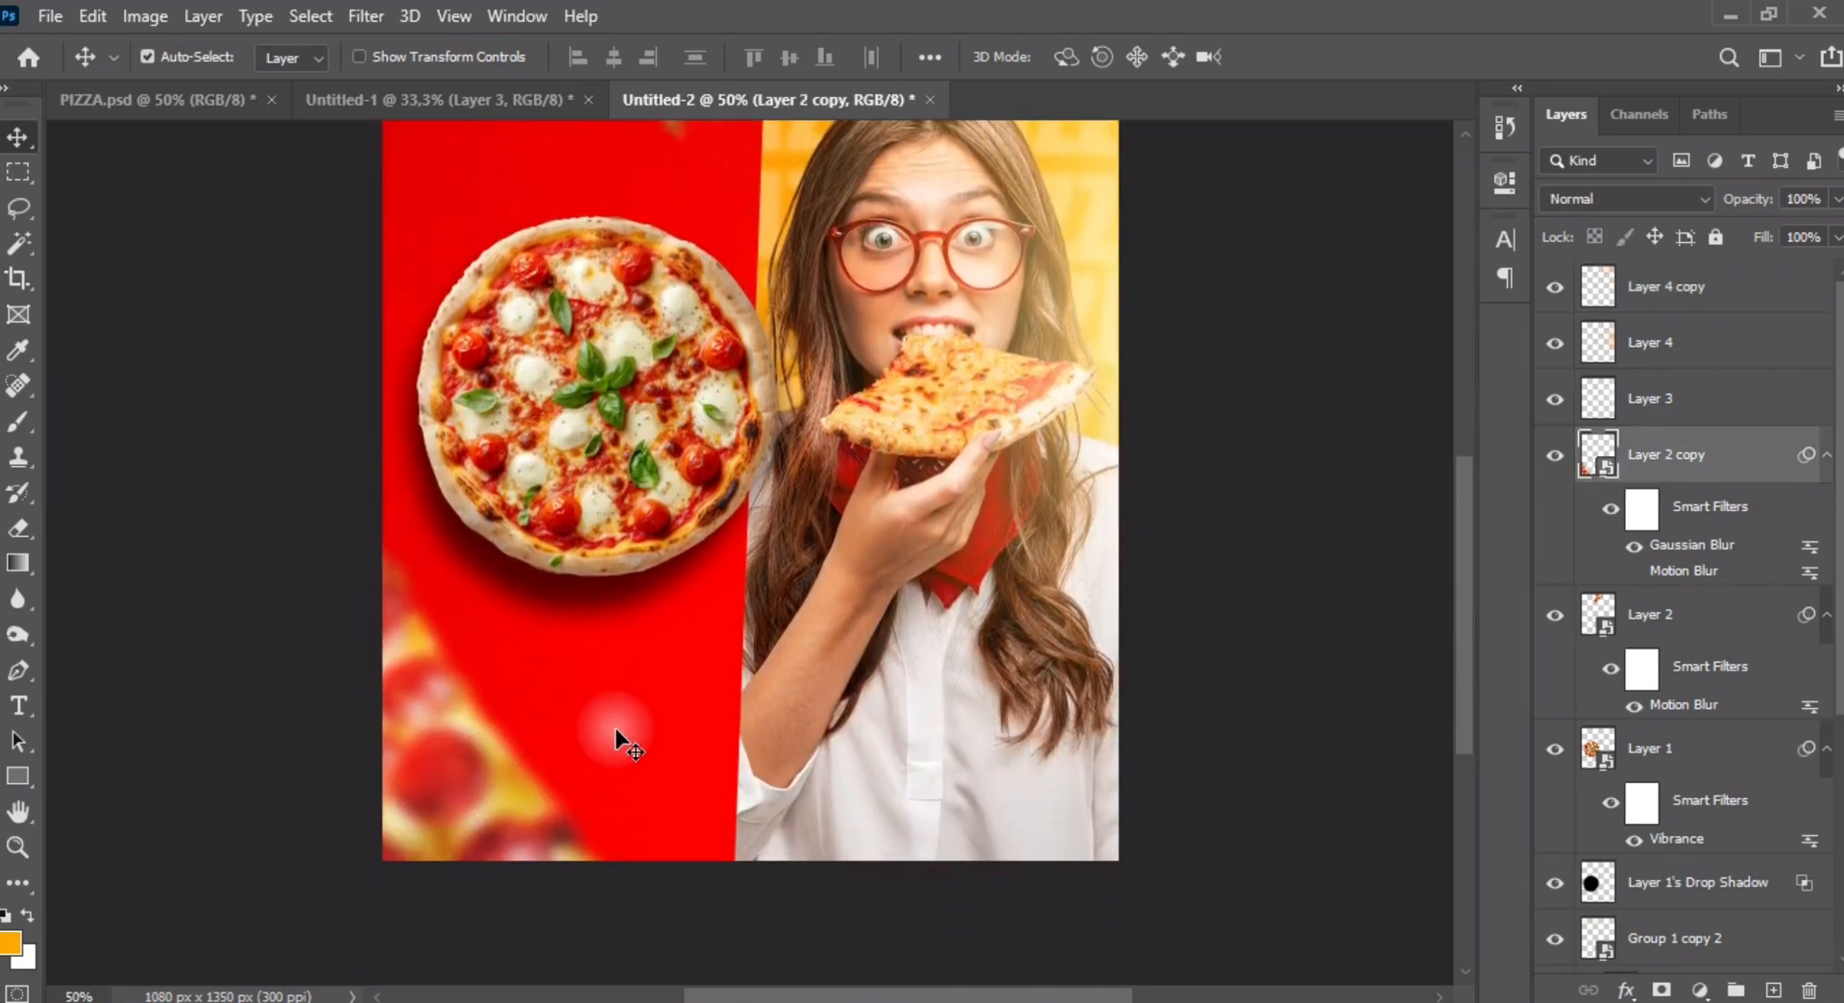
left_click(1699, 989)
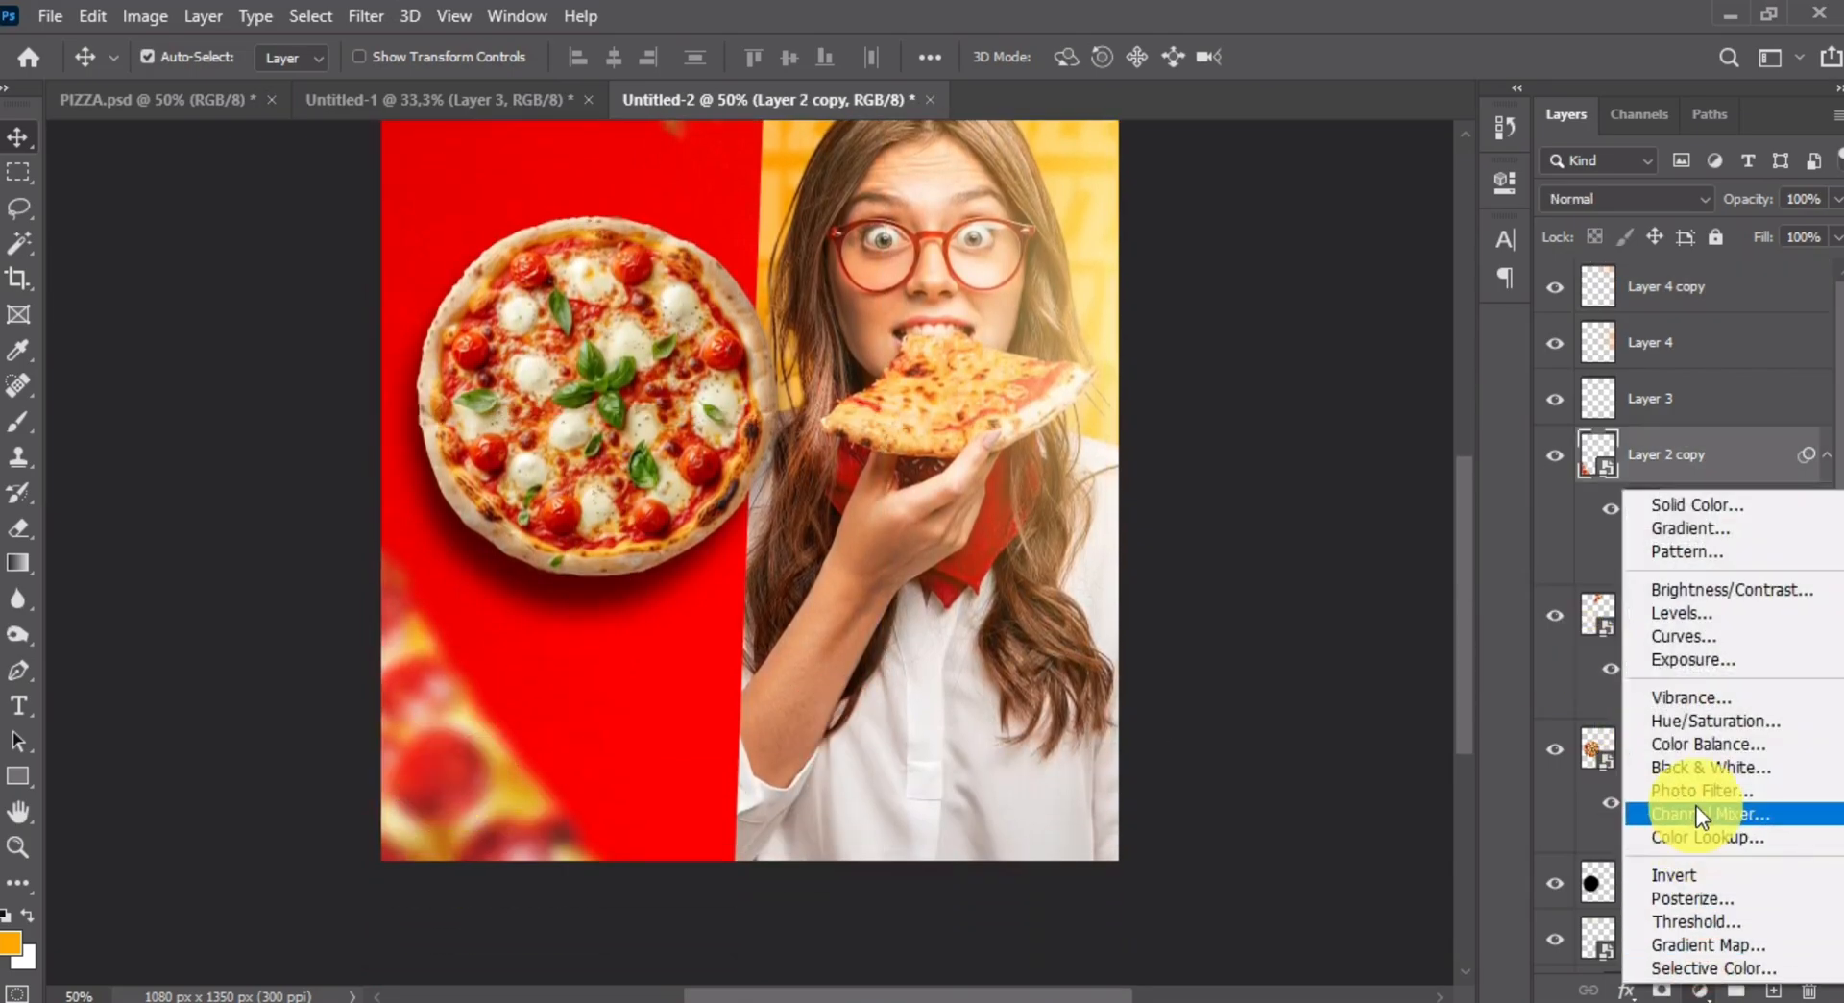
left_click(1679, 661)
left_click(1273, 624)
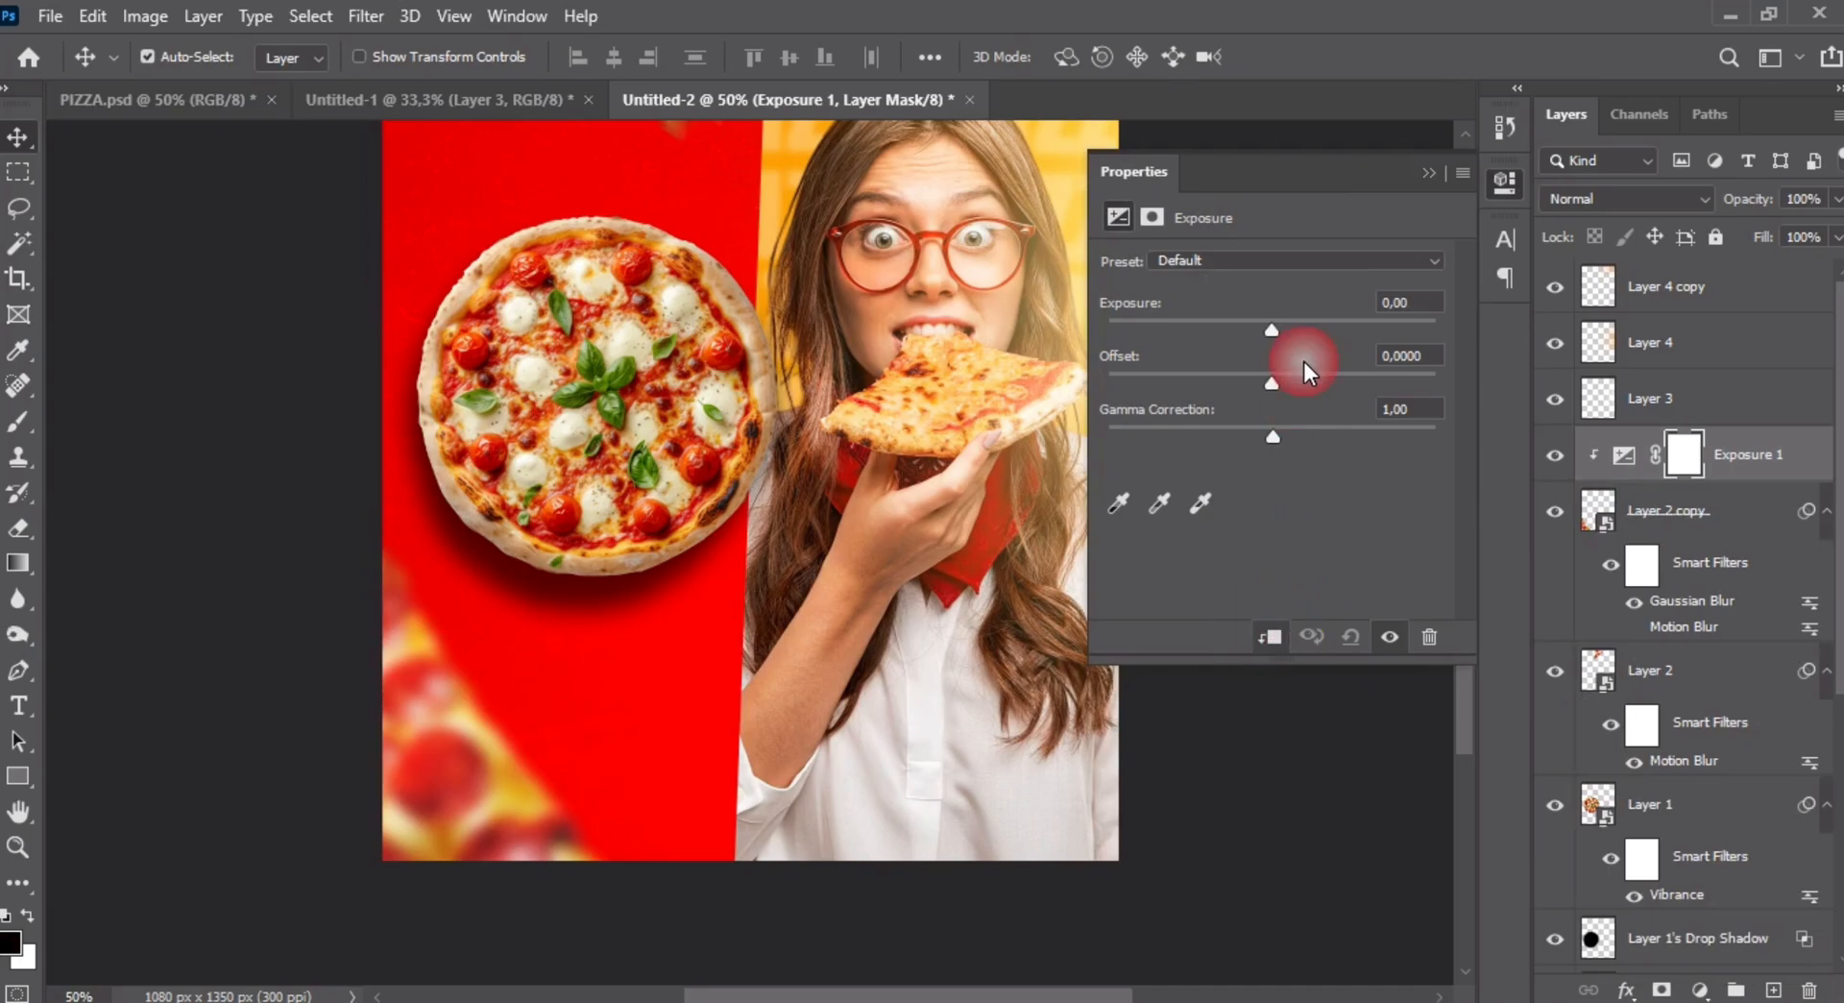
left_click_drag(1276, 330, 1269, 437)
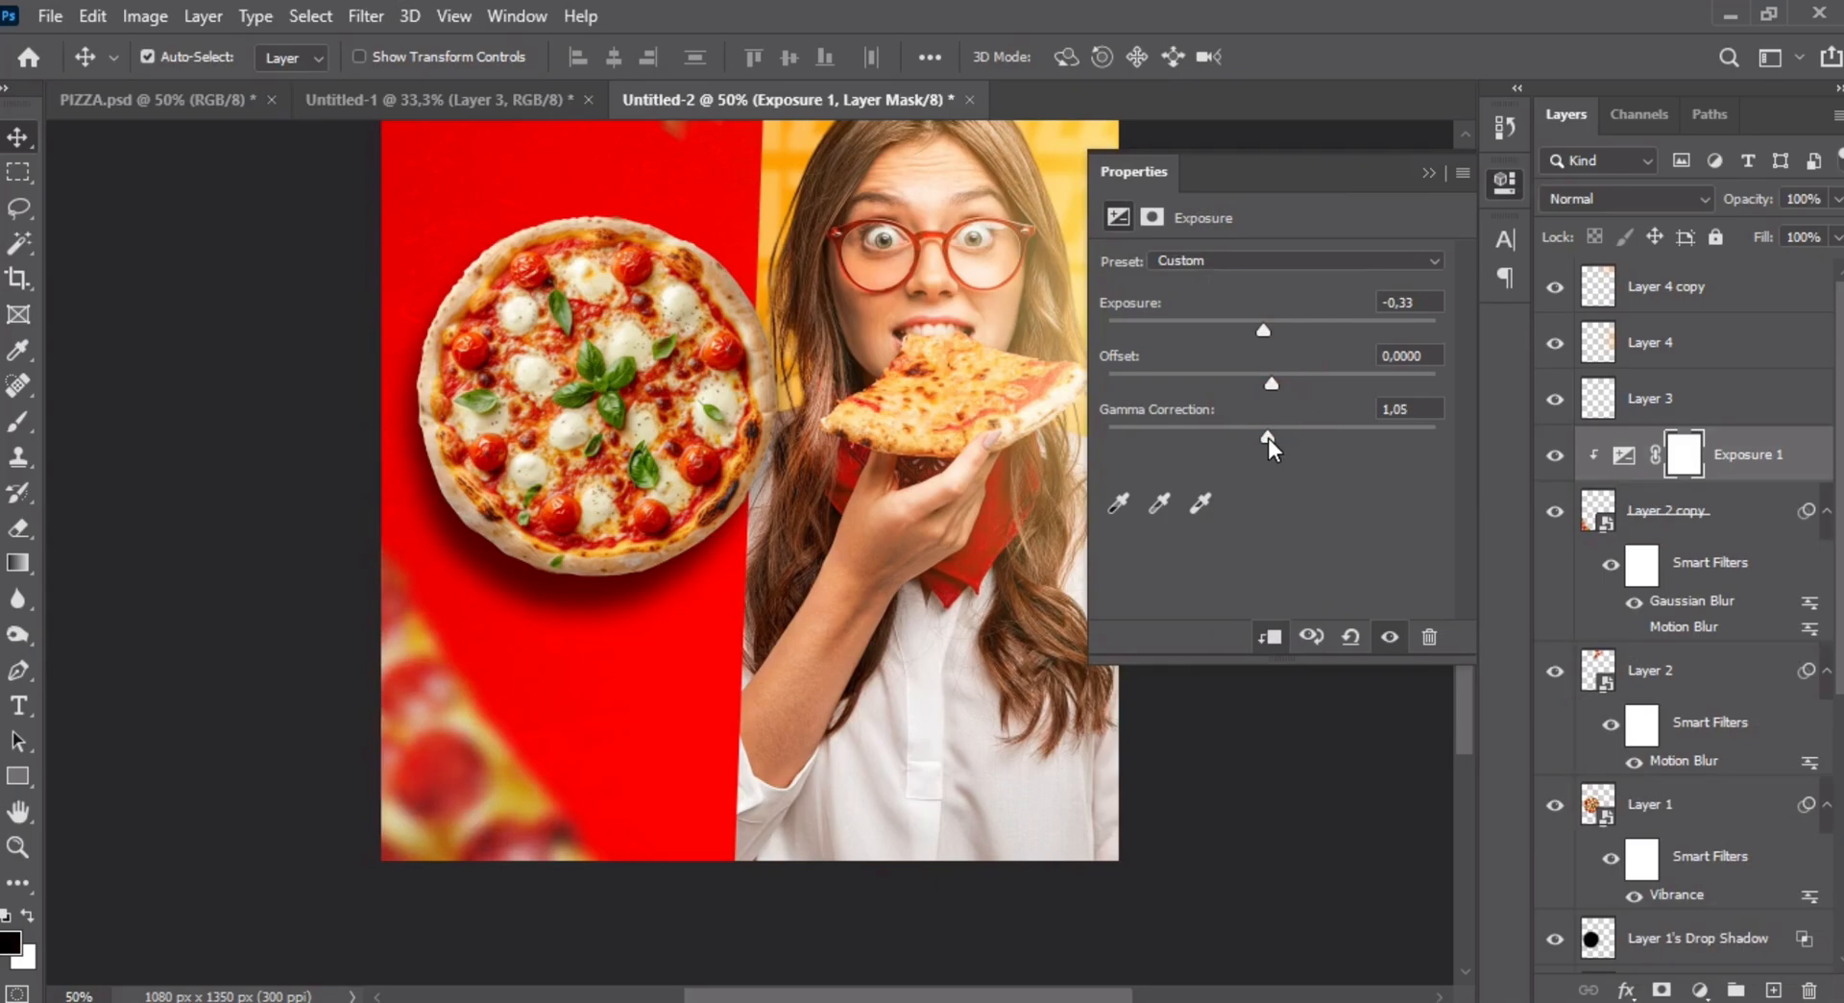
left_click(1428, 171)
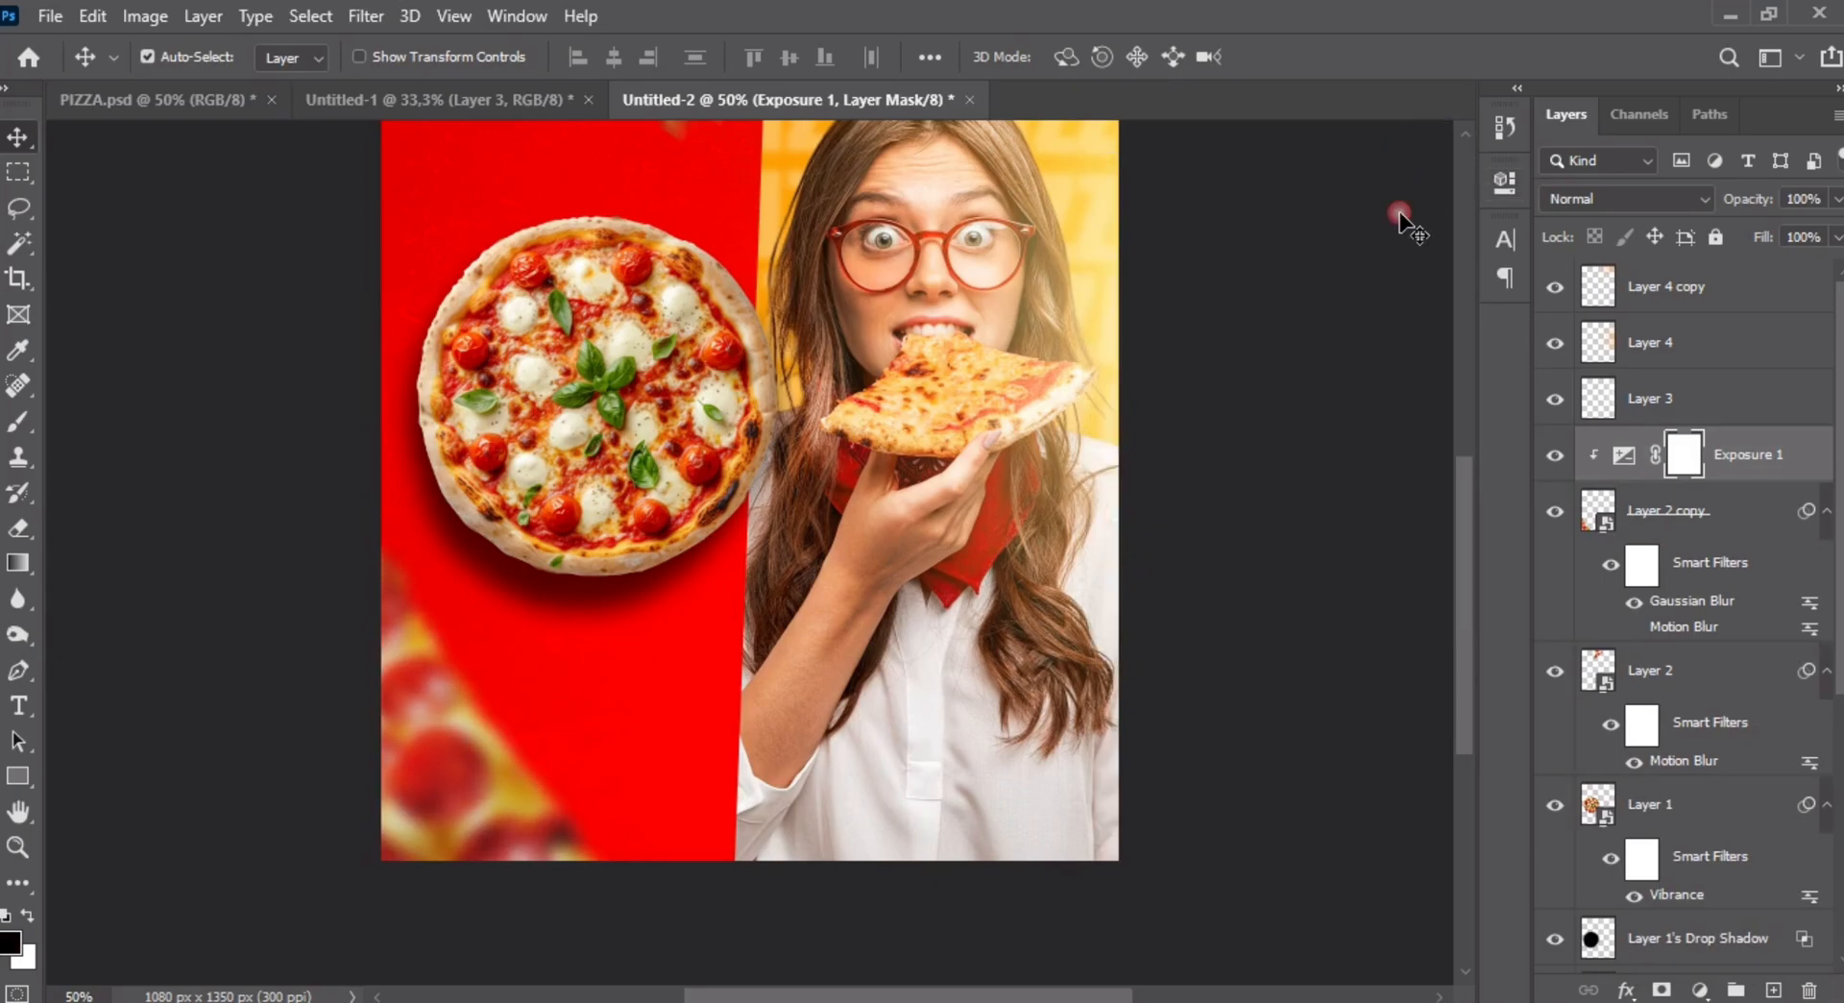
- Bring the curved text "The most delicious pizza" from PIZZA.psd into the poster and place it along the whole pizza's upper edge
key("ctrl+minus")
key("ctrl+minus")
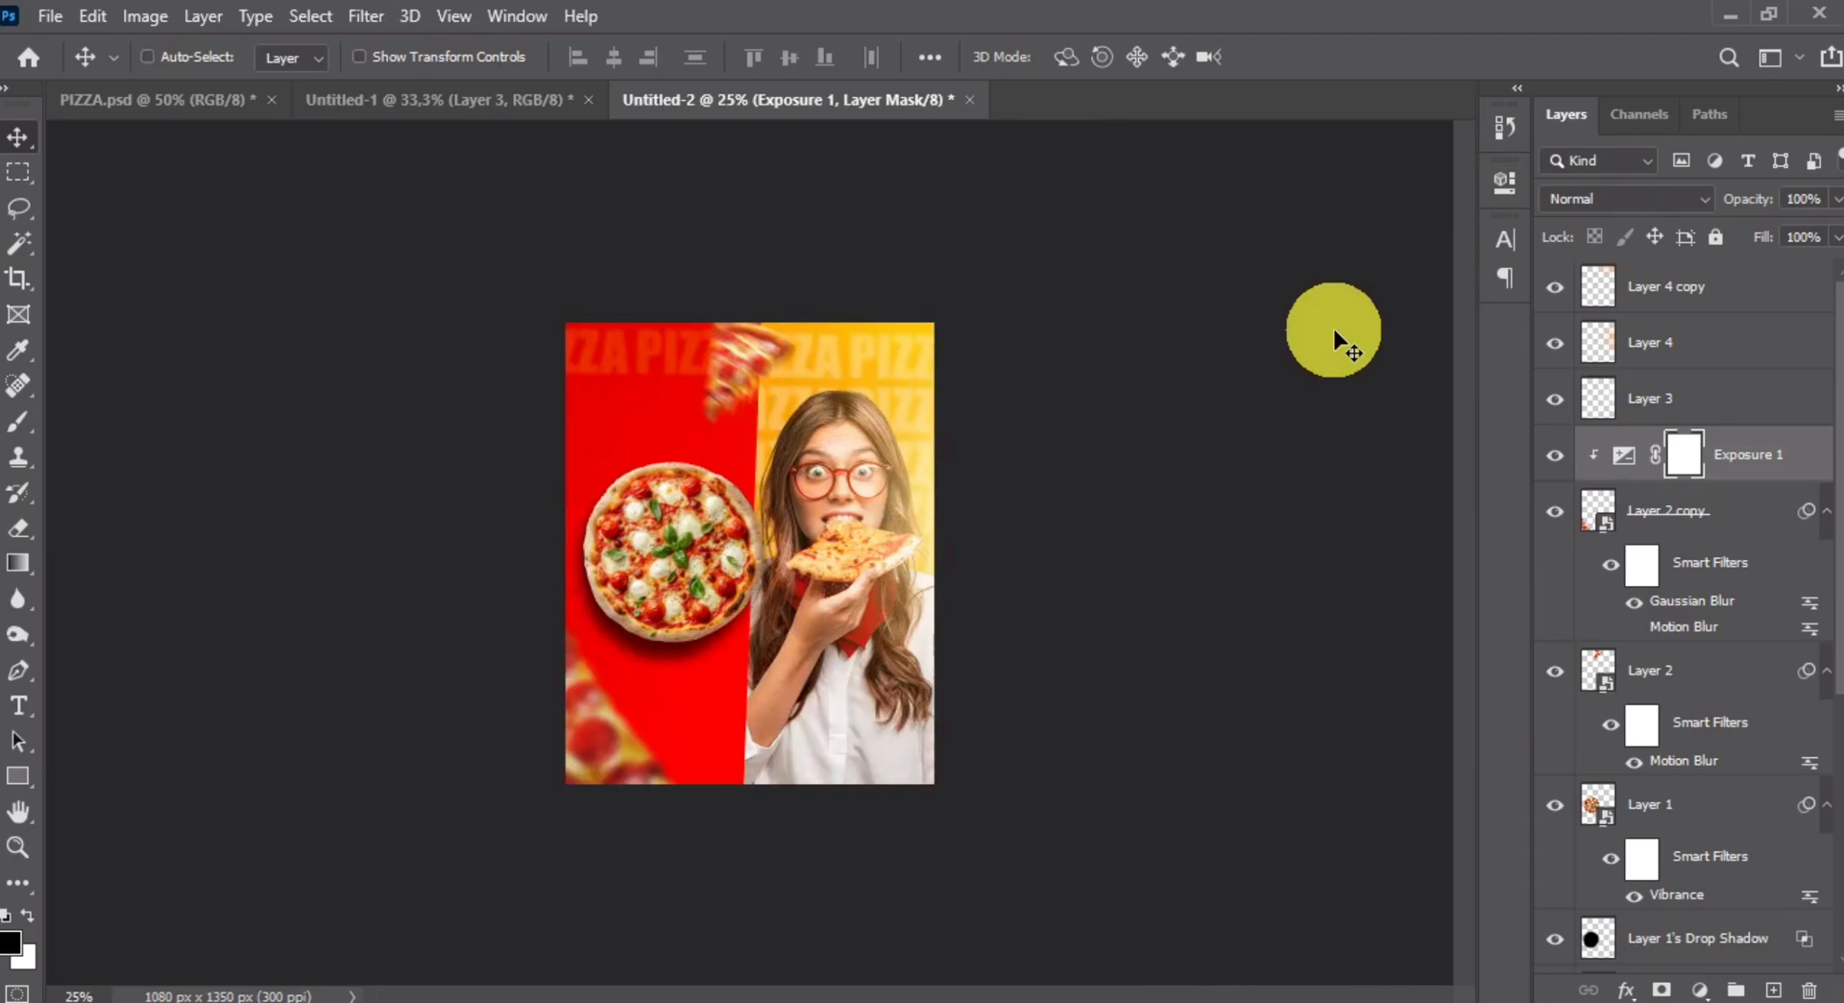
key("ctrl+plus")
key("ctrl+plus")
key("ctrl+minus")
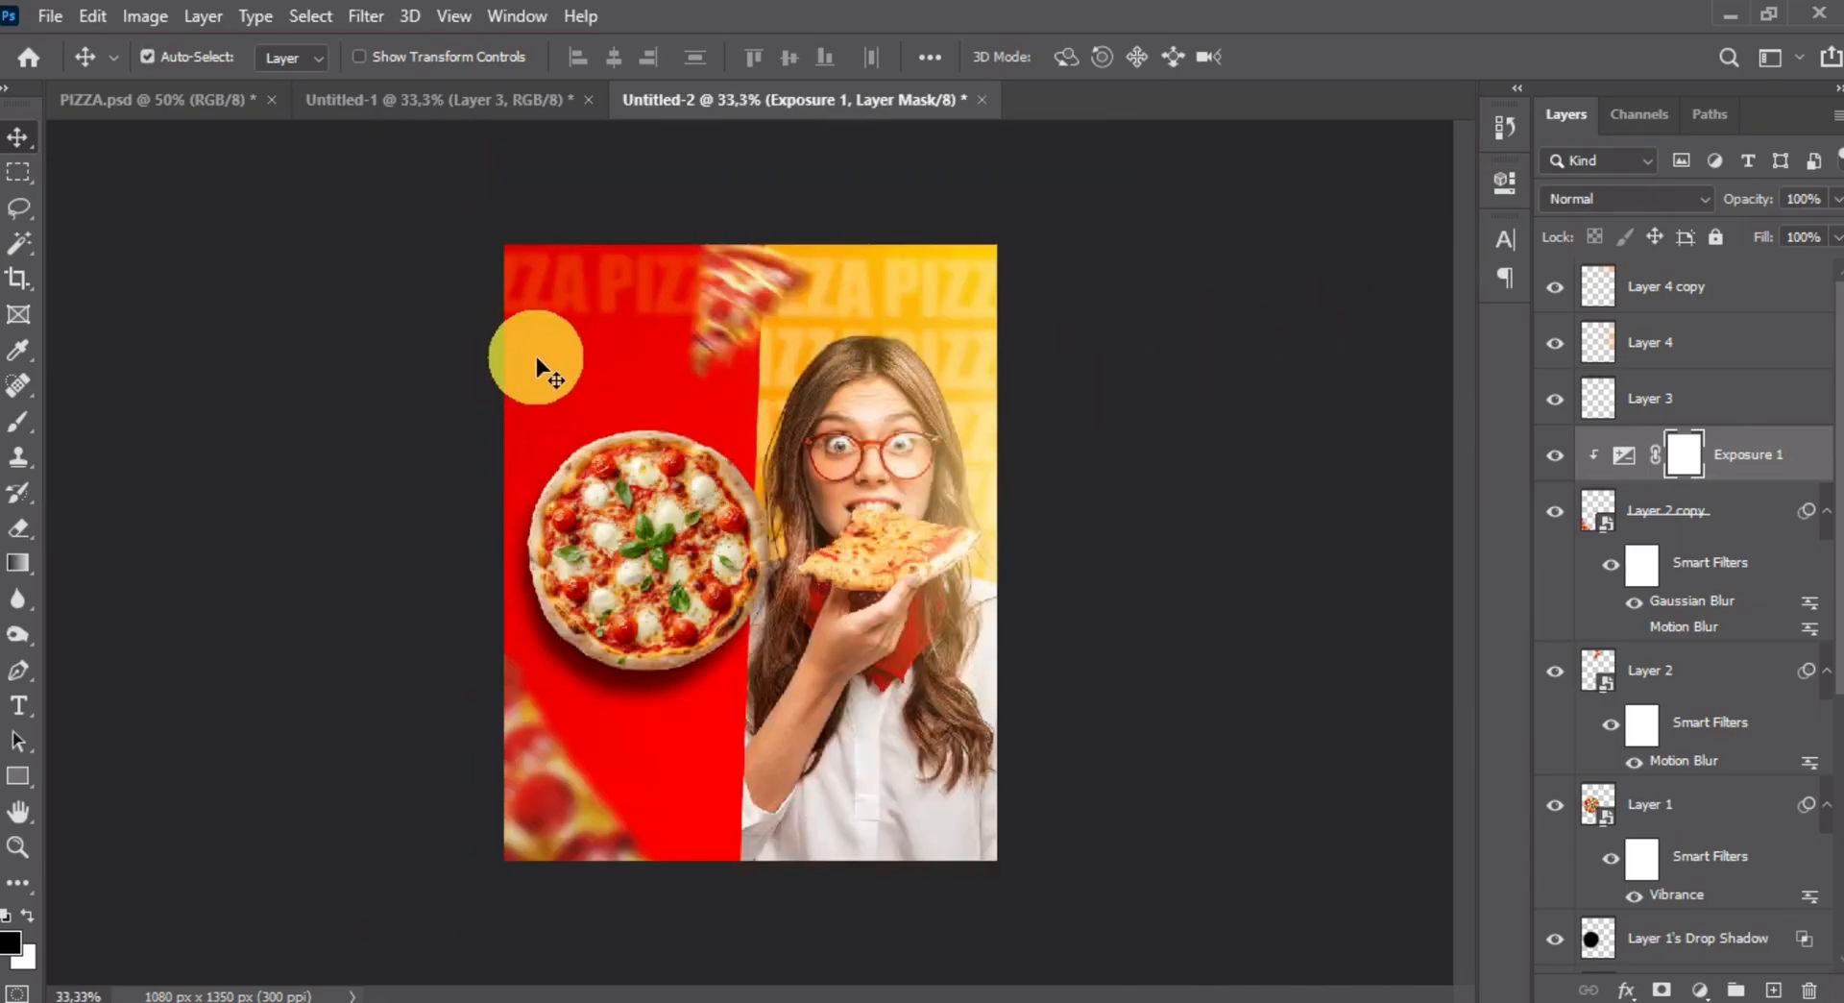
key("ctrl+v")
scroll(730, 543, "up", 3)
left_click_drag(739, 545, 567, 348)
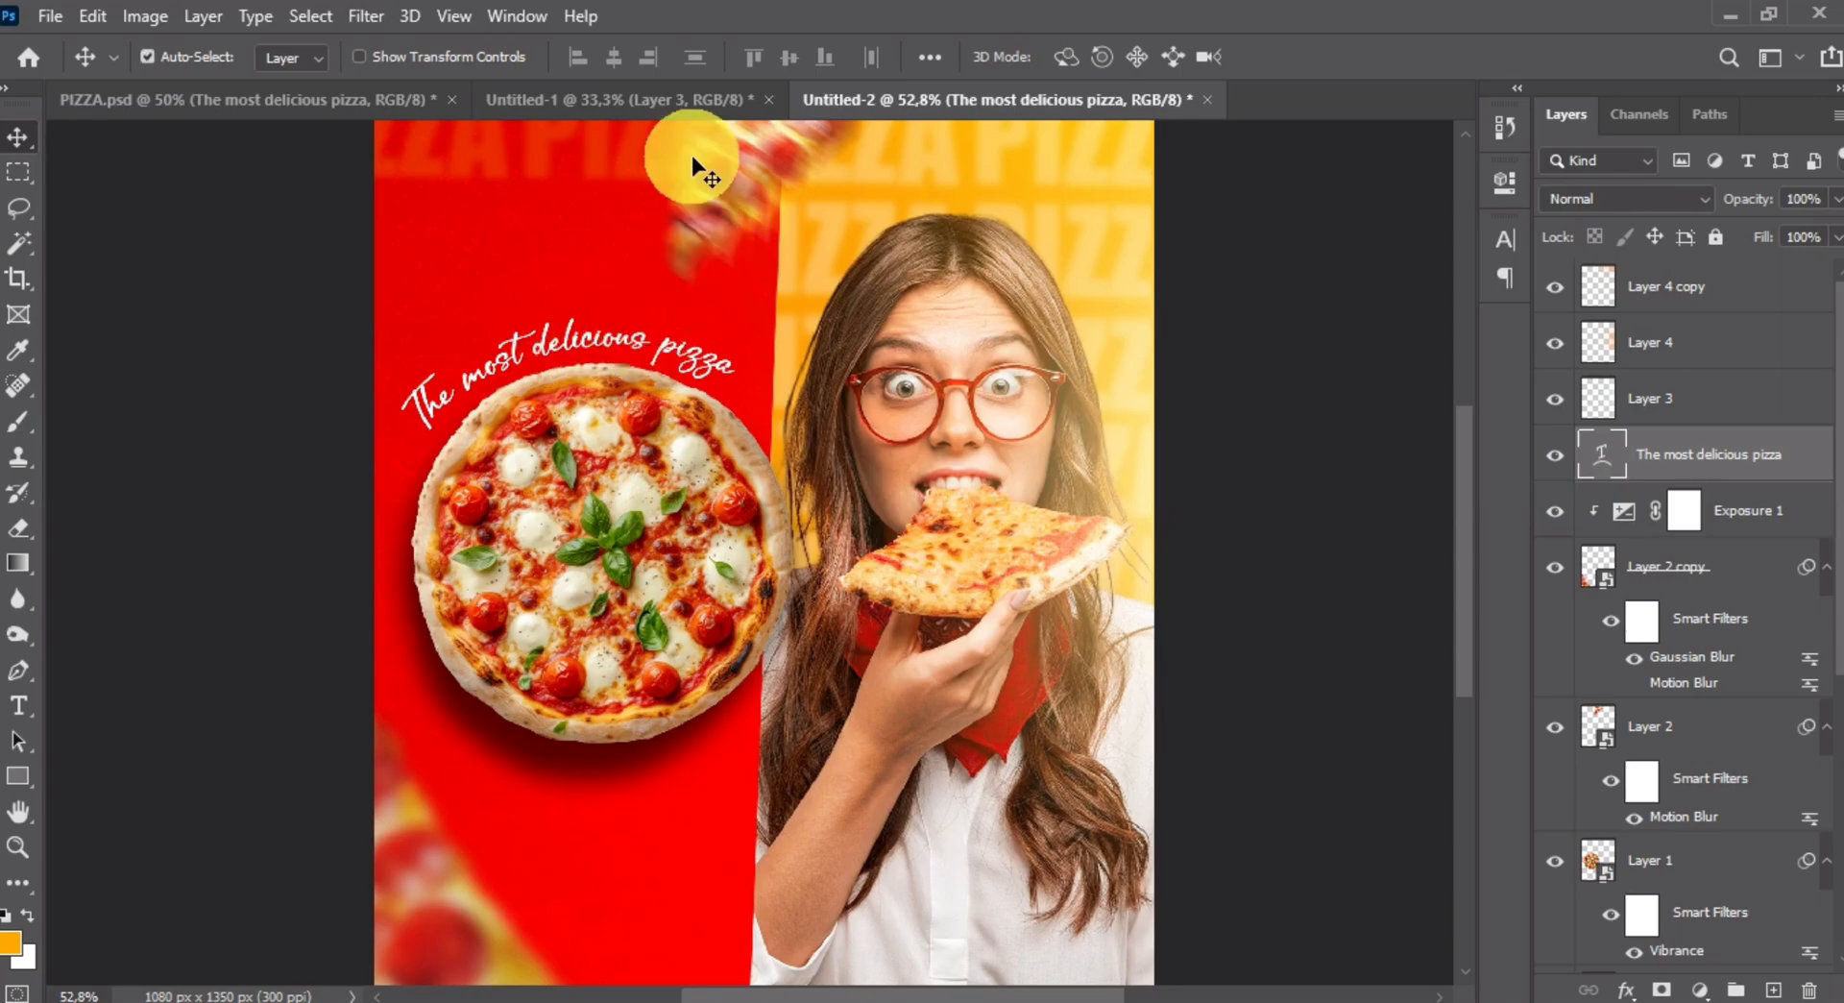
- Hide the slice layer in Untitled-1, then bring the FLAVORS lettering into the poster, overlapping the whole pizza's right edge
left_click(576, 99)
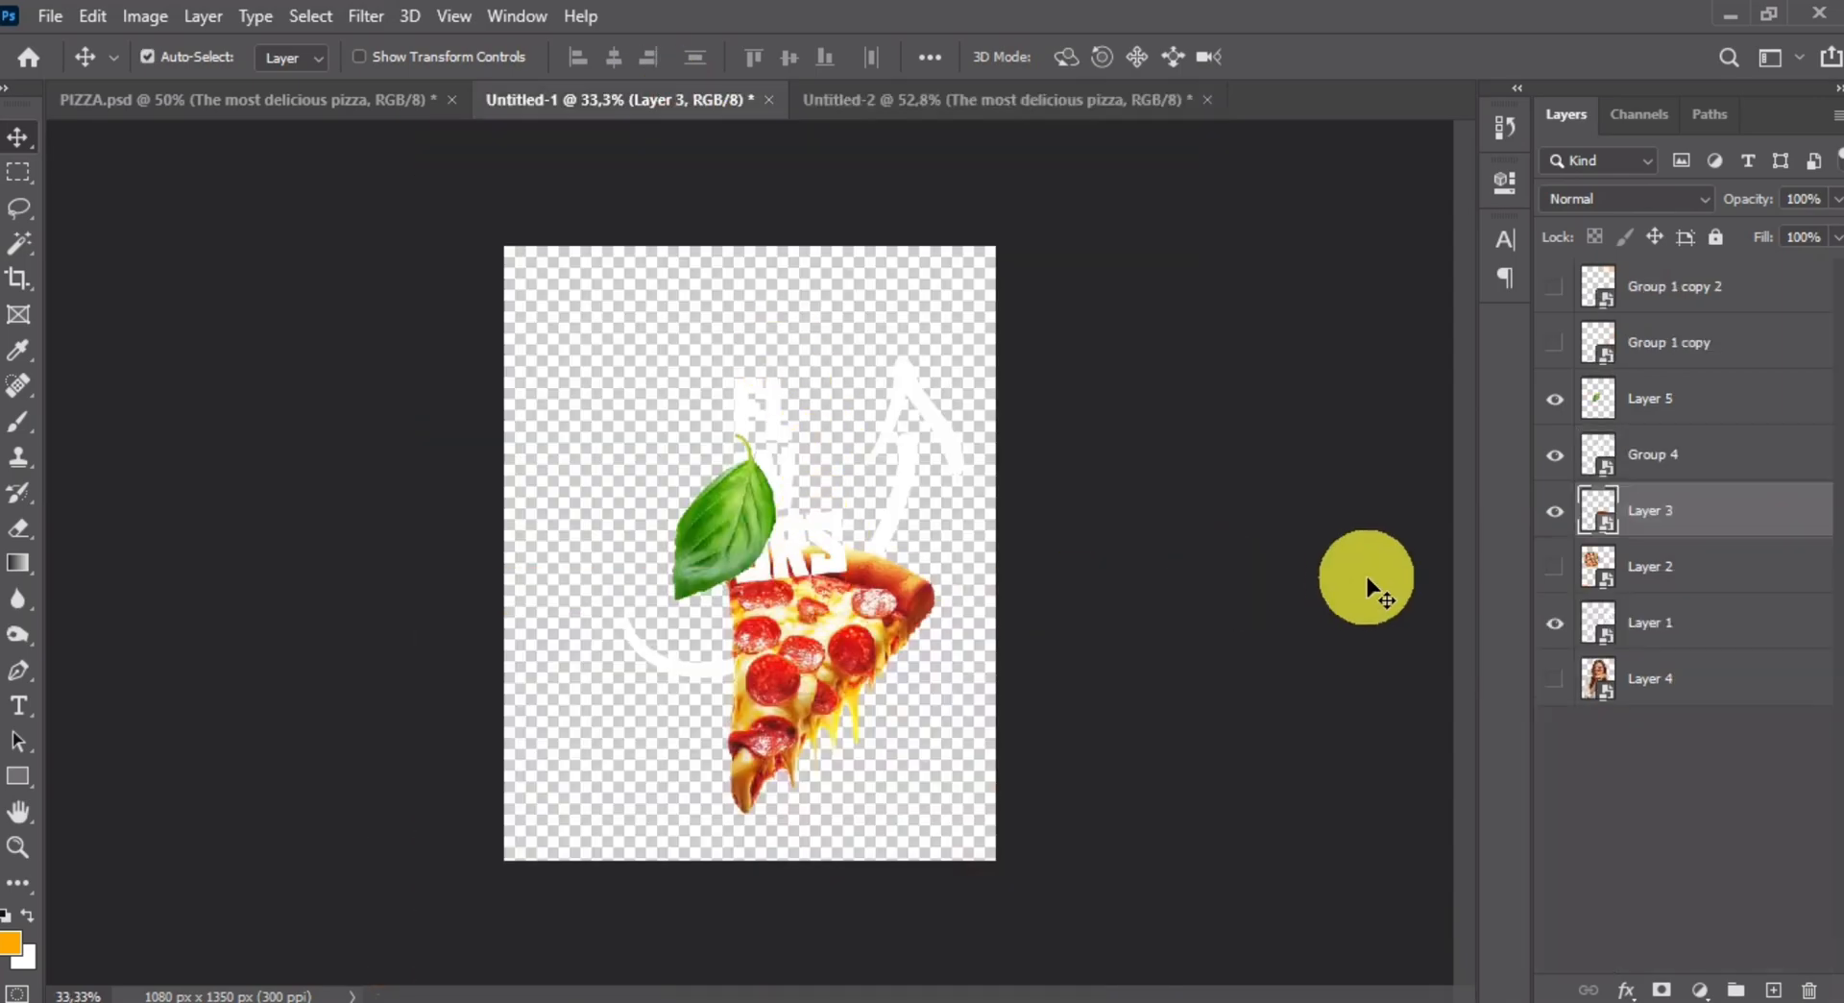
left_click(1557, 512)
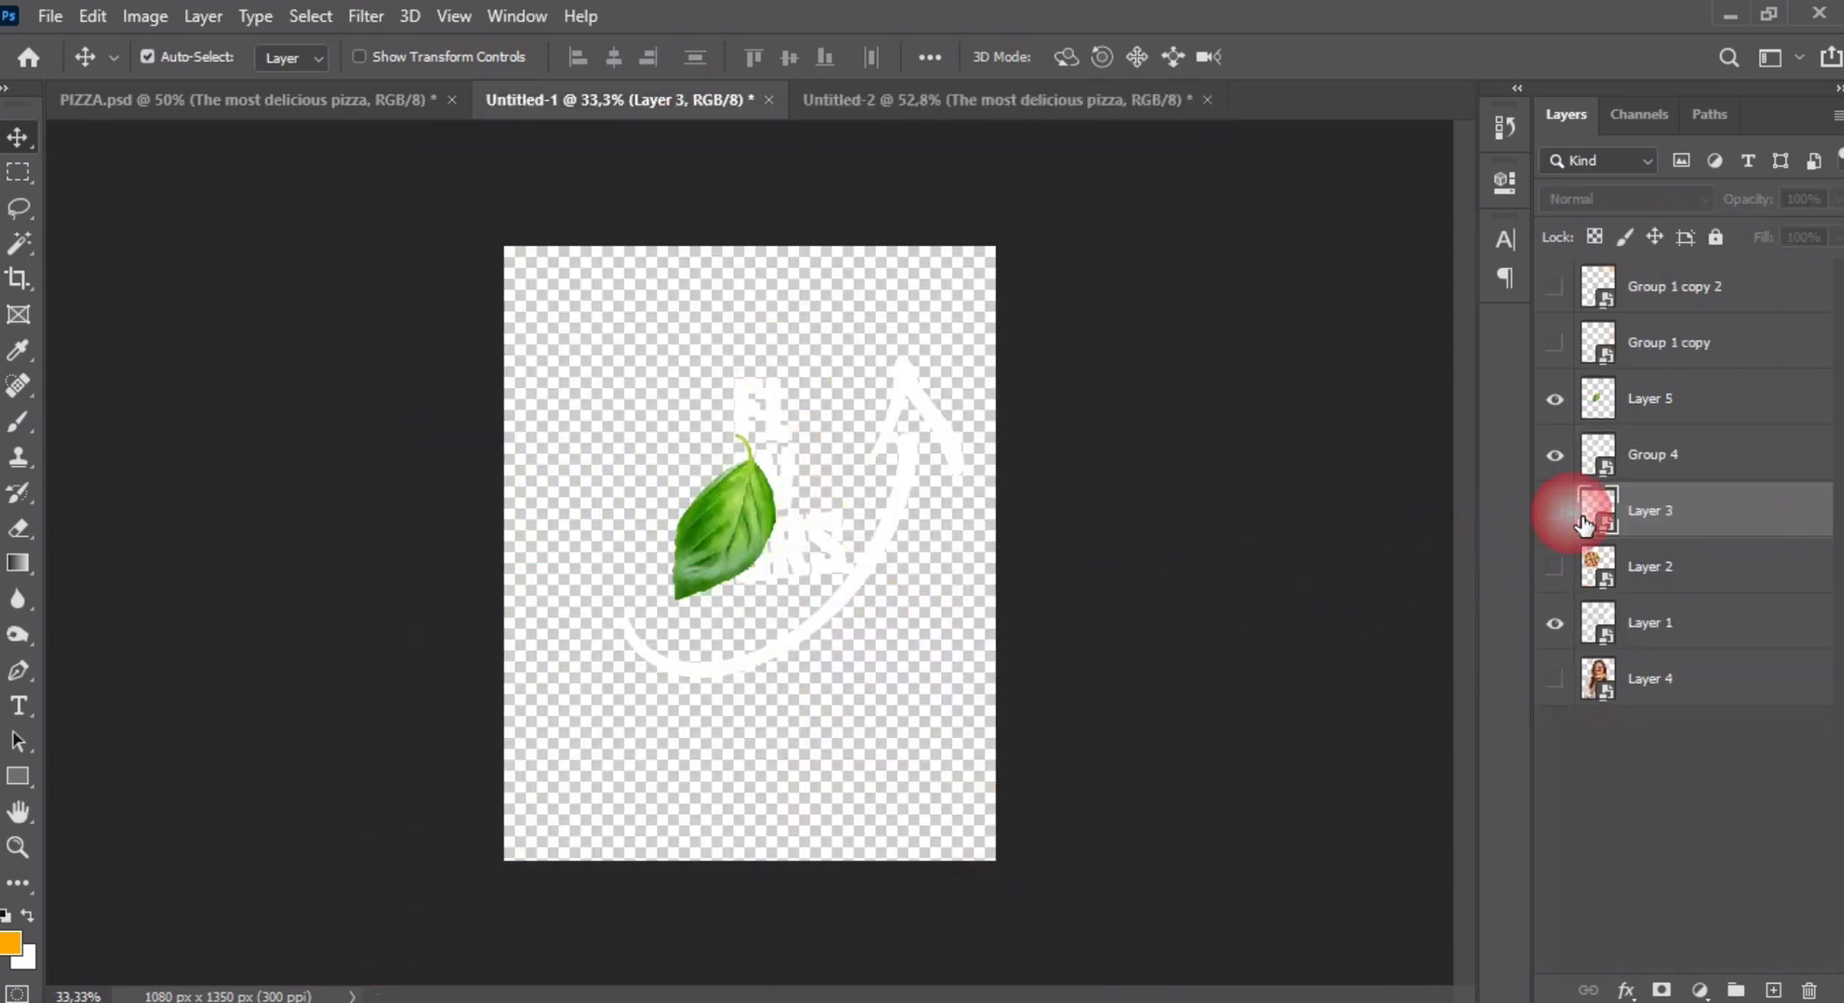
left_click(774, 413)
left_click_drag(884, 98, 754, 477)
left_click_drag(794, 643, 815, 690)
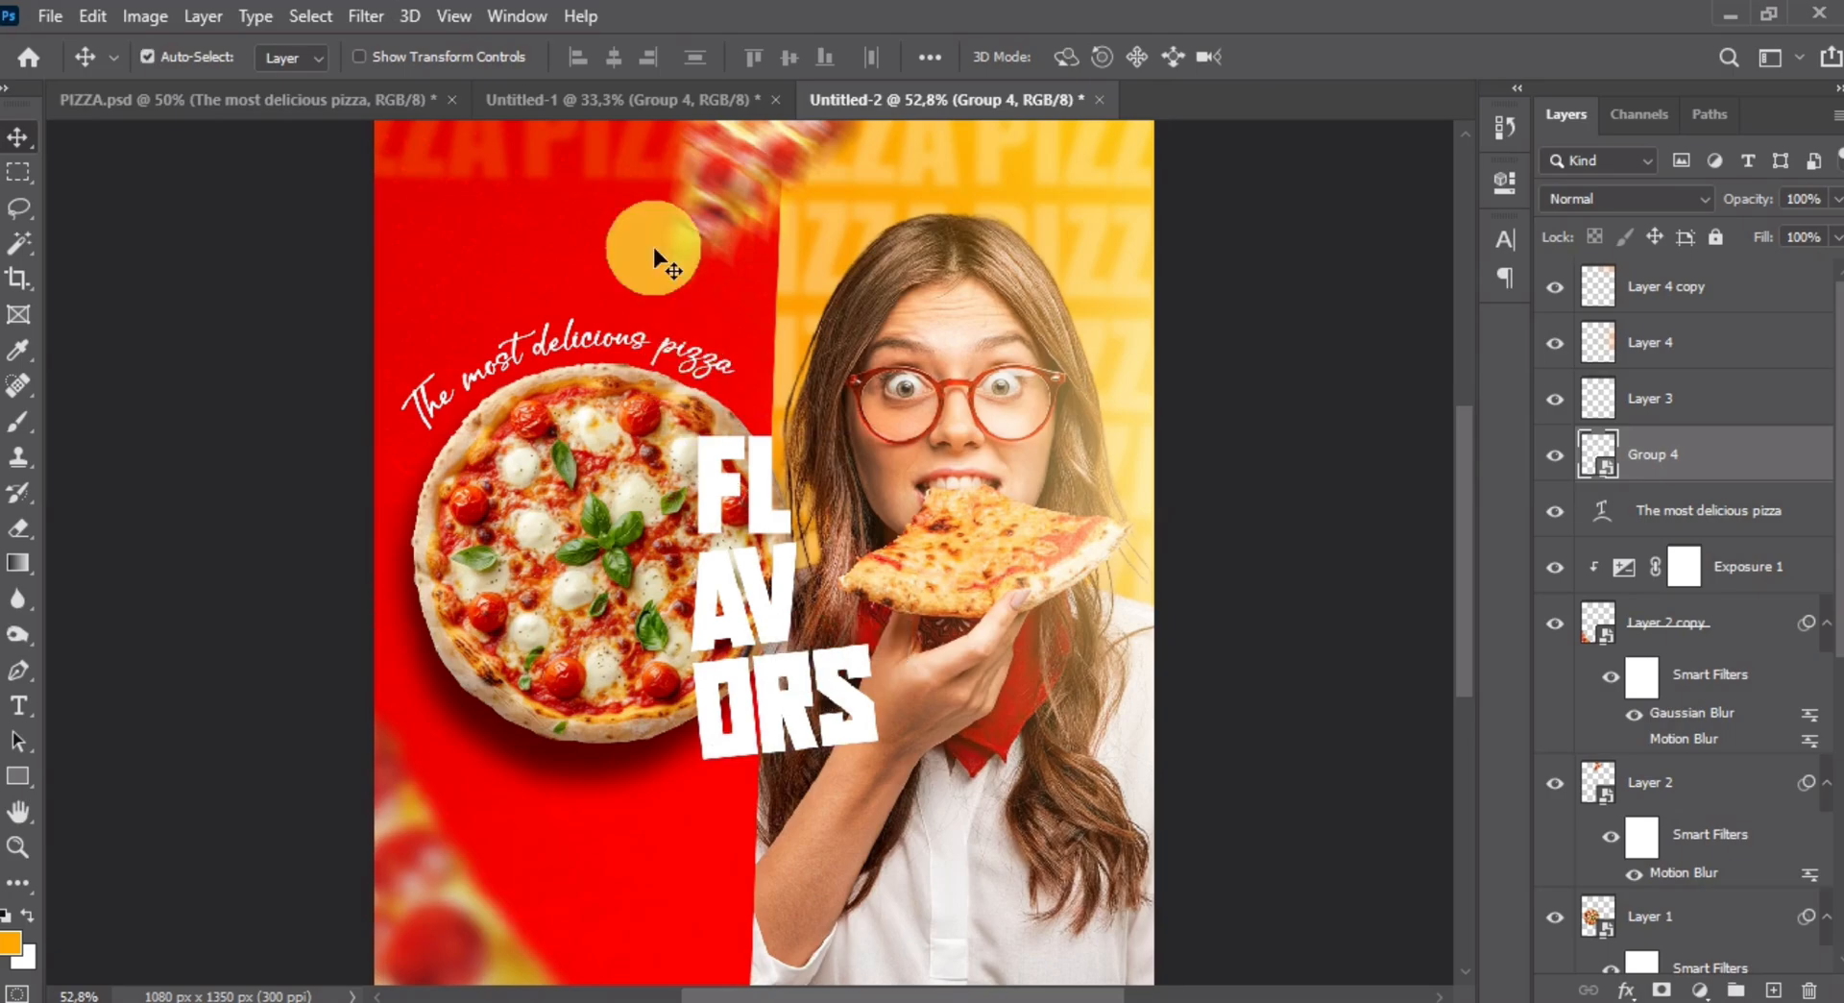
- Bring the curved white arrow from Untitled-1 into the poster and flip it horizontally
left_click(613, 99)
left_click_drag(903, 475, 846, 476)
left_click(866, 108)
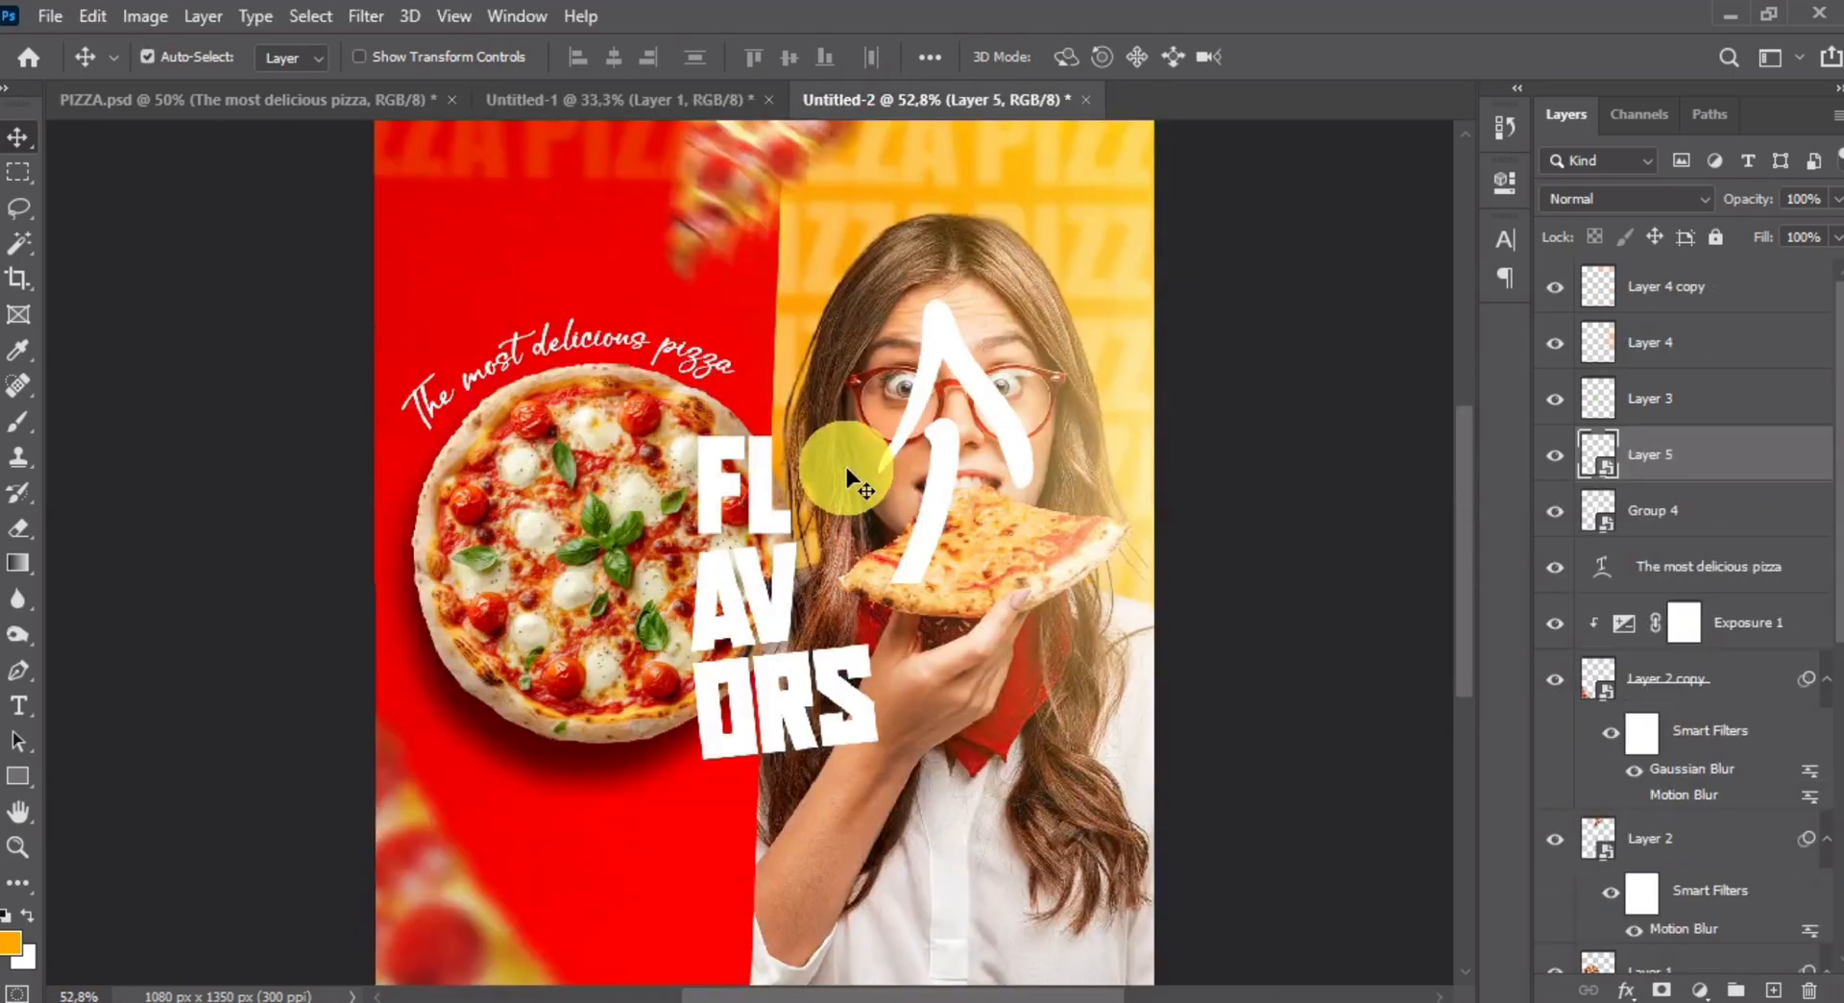
key("ctrl+t")
right_click(881, 487)
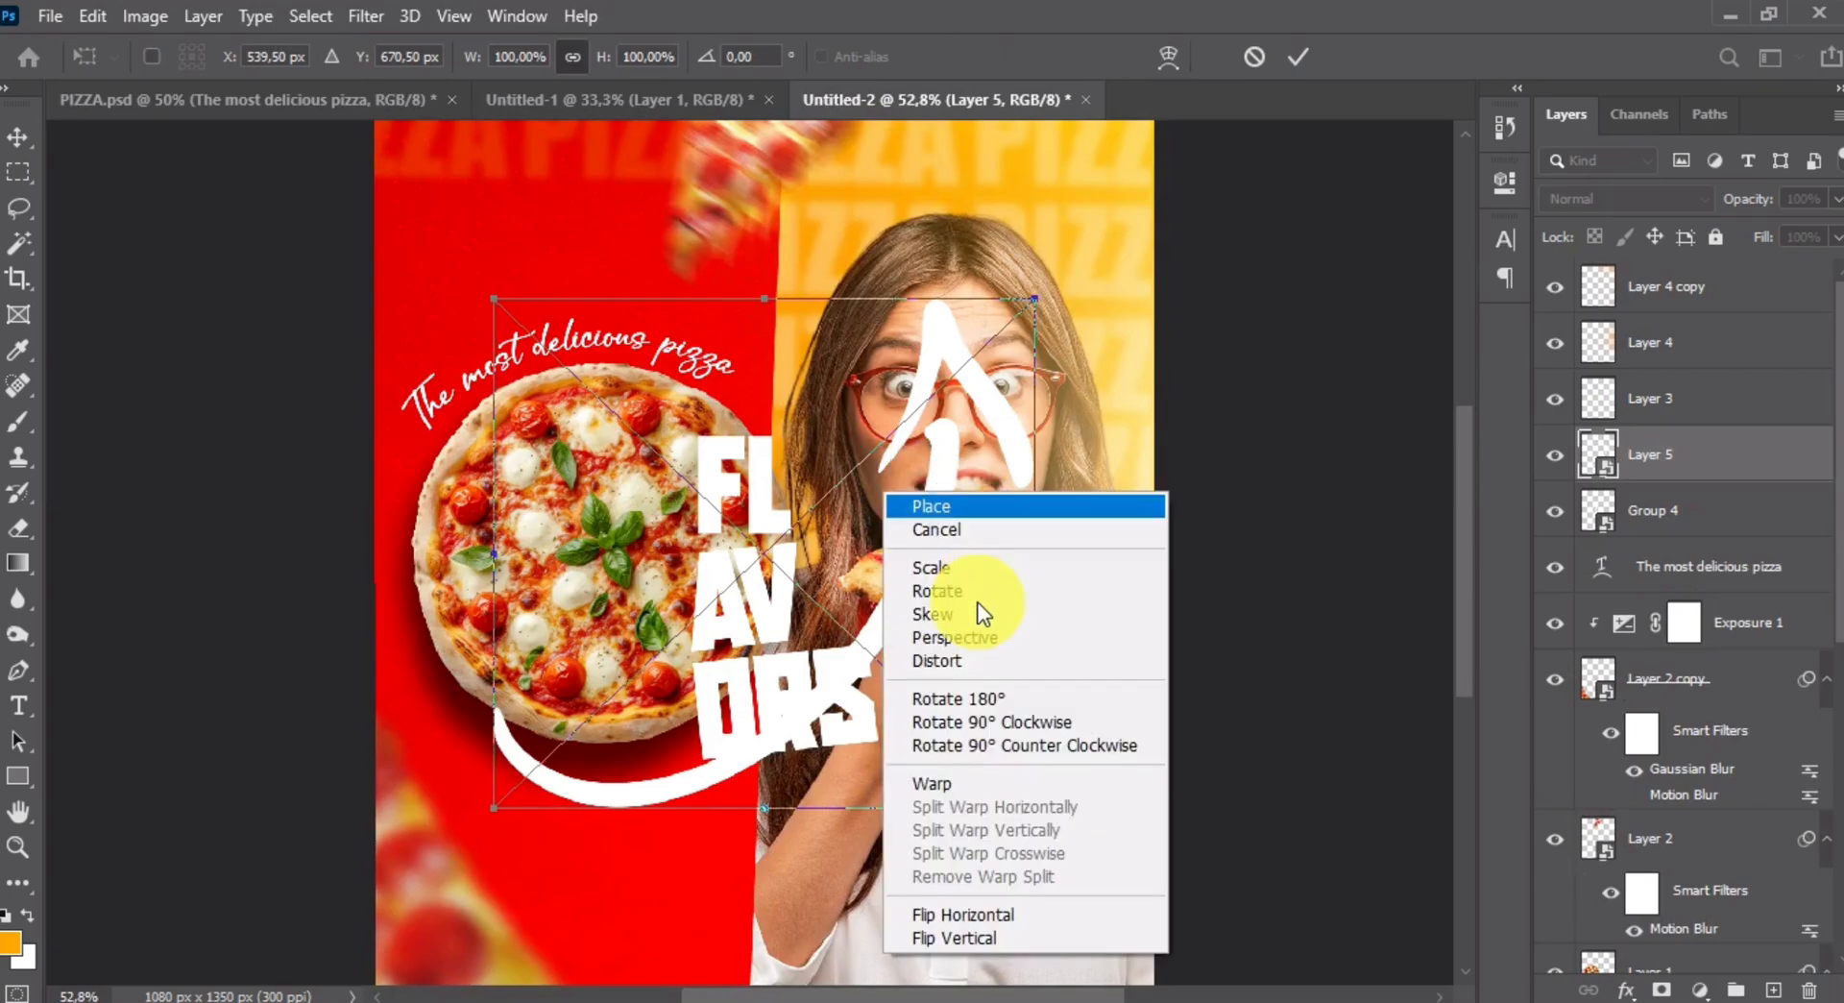
left_click(960, 914)
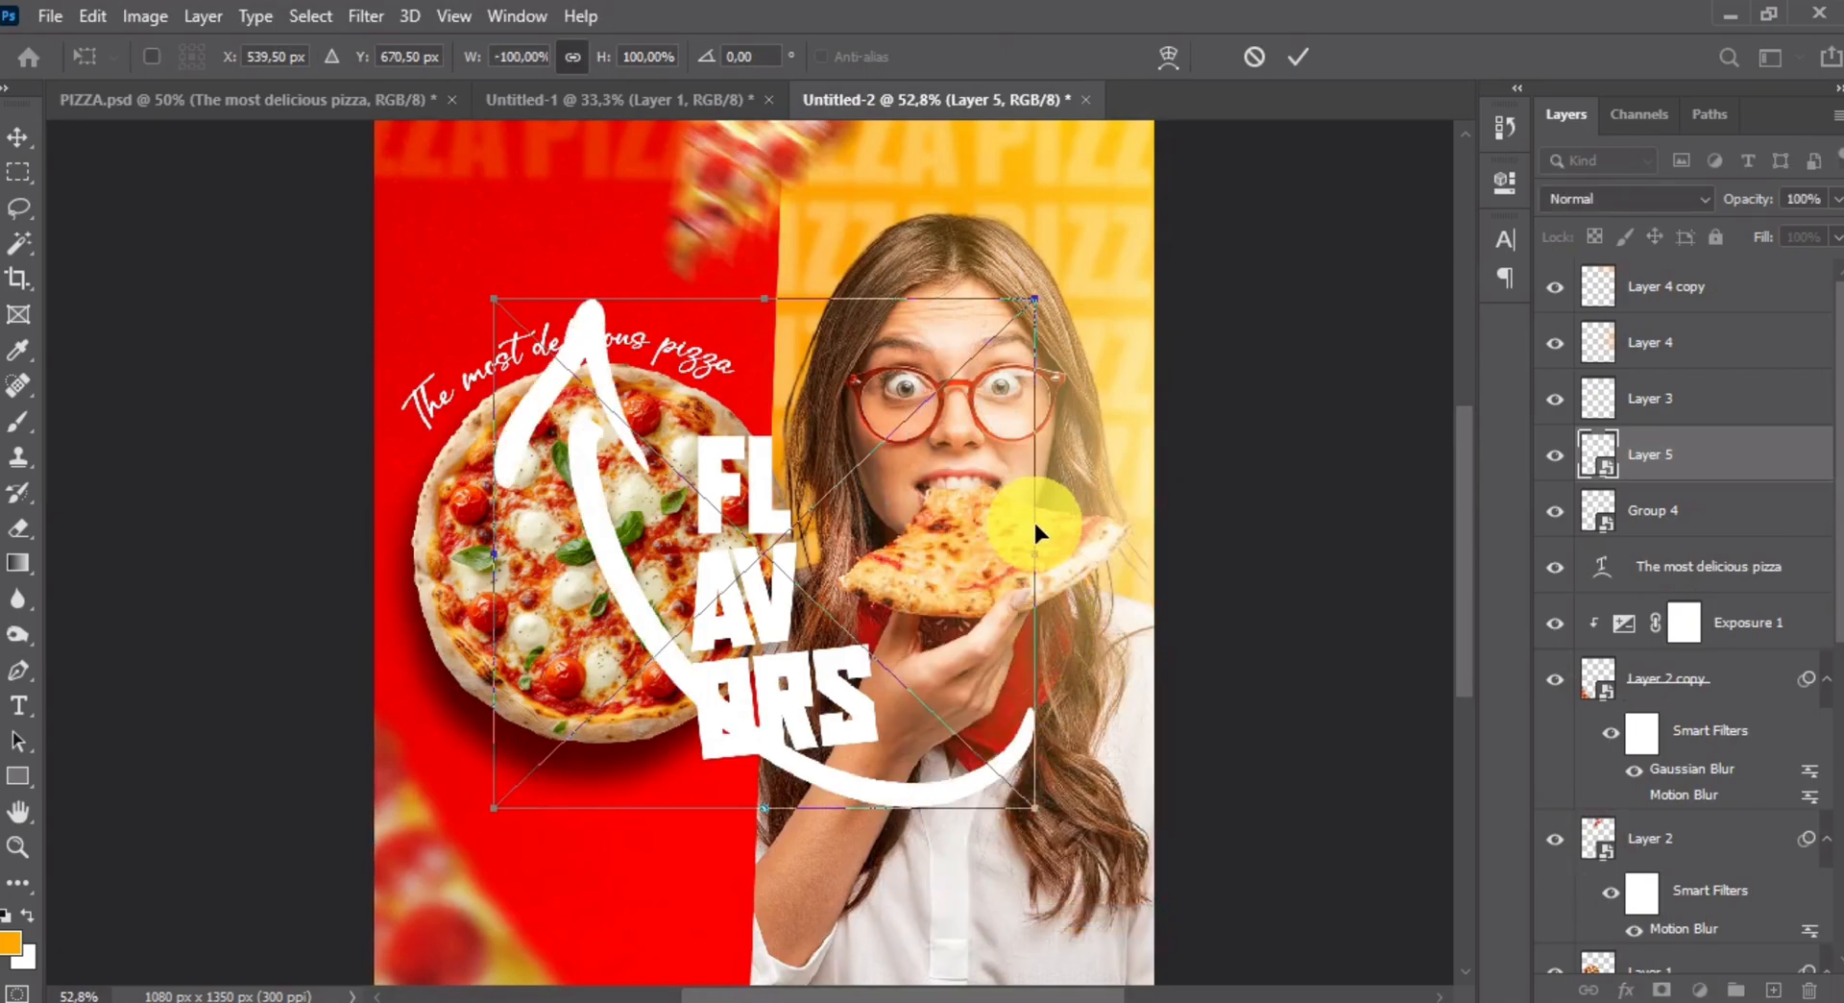
- Shrink and rotate the white arrow, placing it from the end of the curved text down towards the FLAVORS lettering
left_click_drag(997, 546, 596, 494)
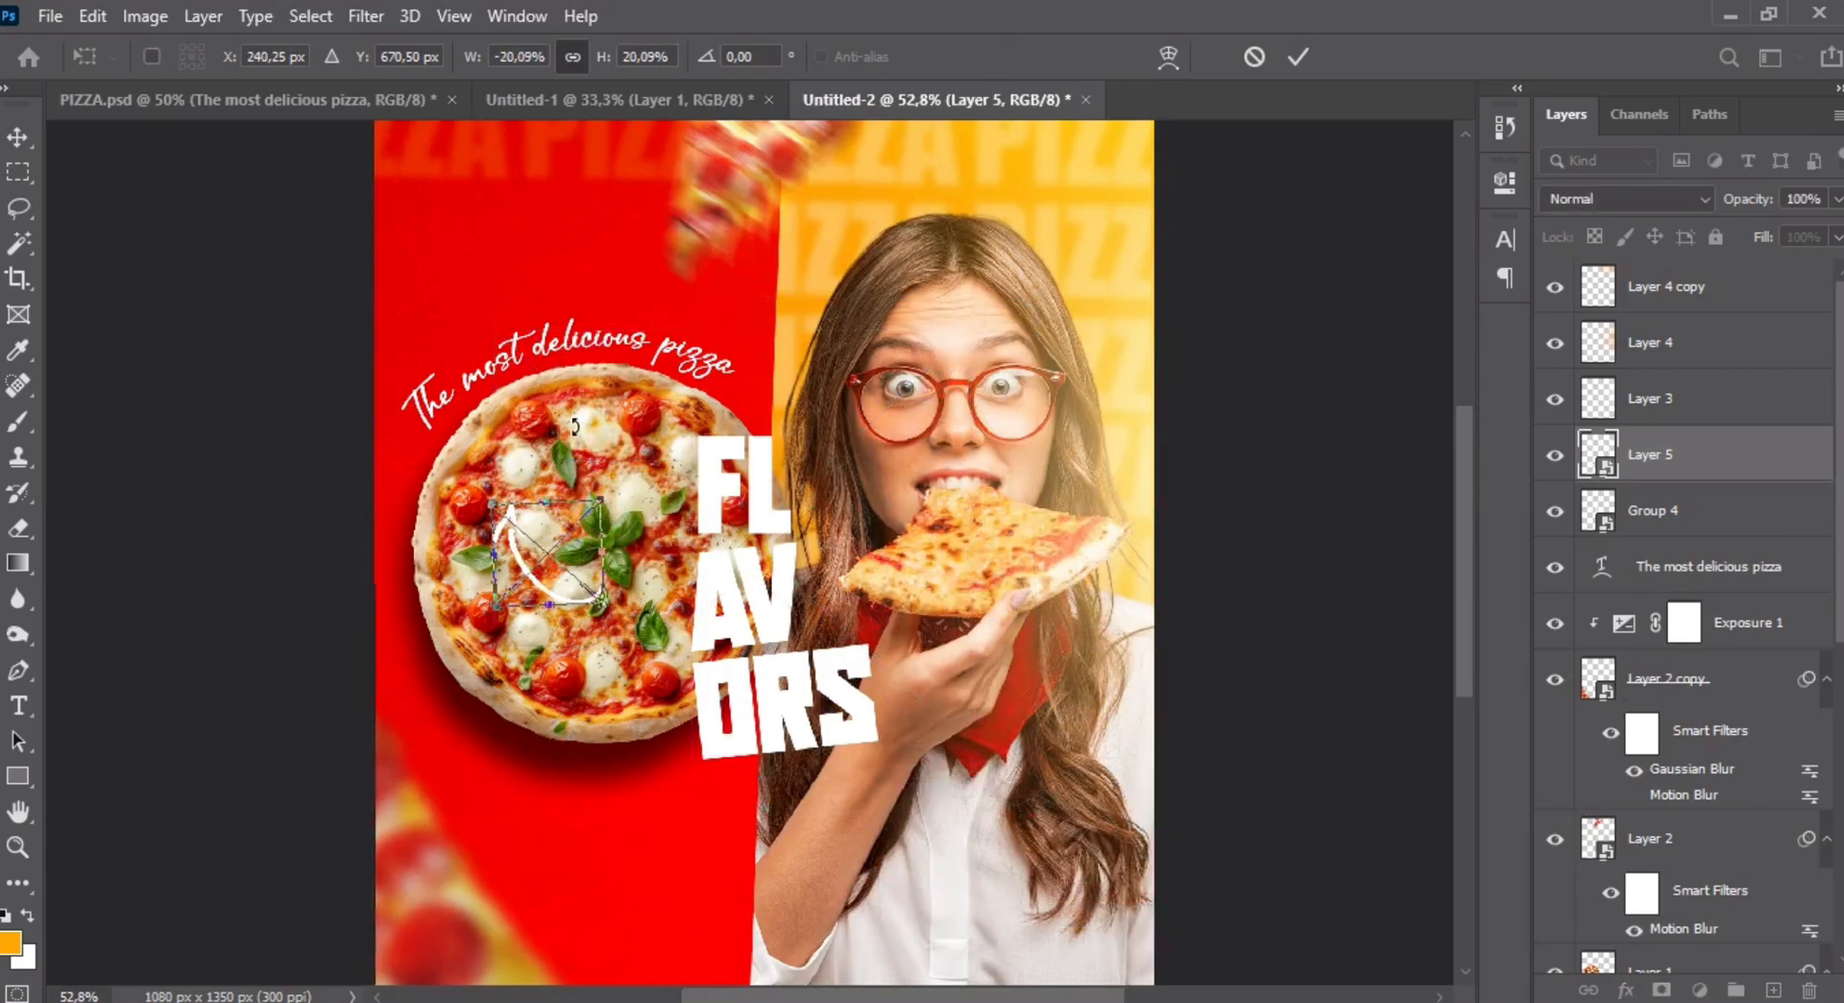
left_click_drag(480, 615, 252, 538)
left_click(588, 641)
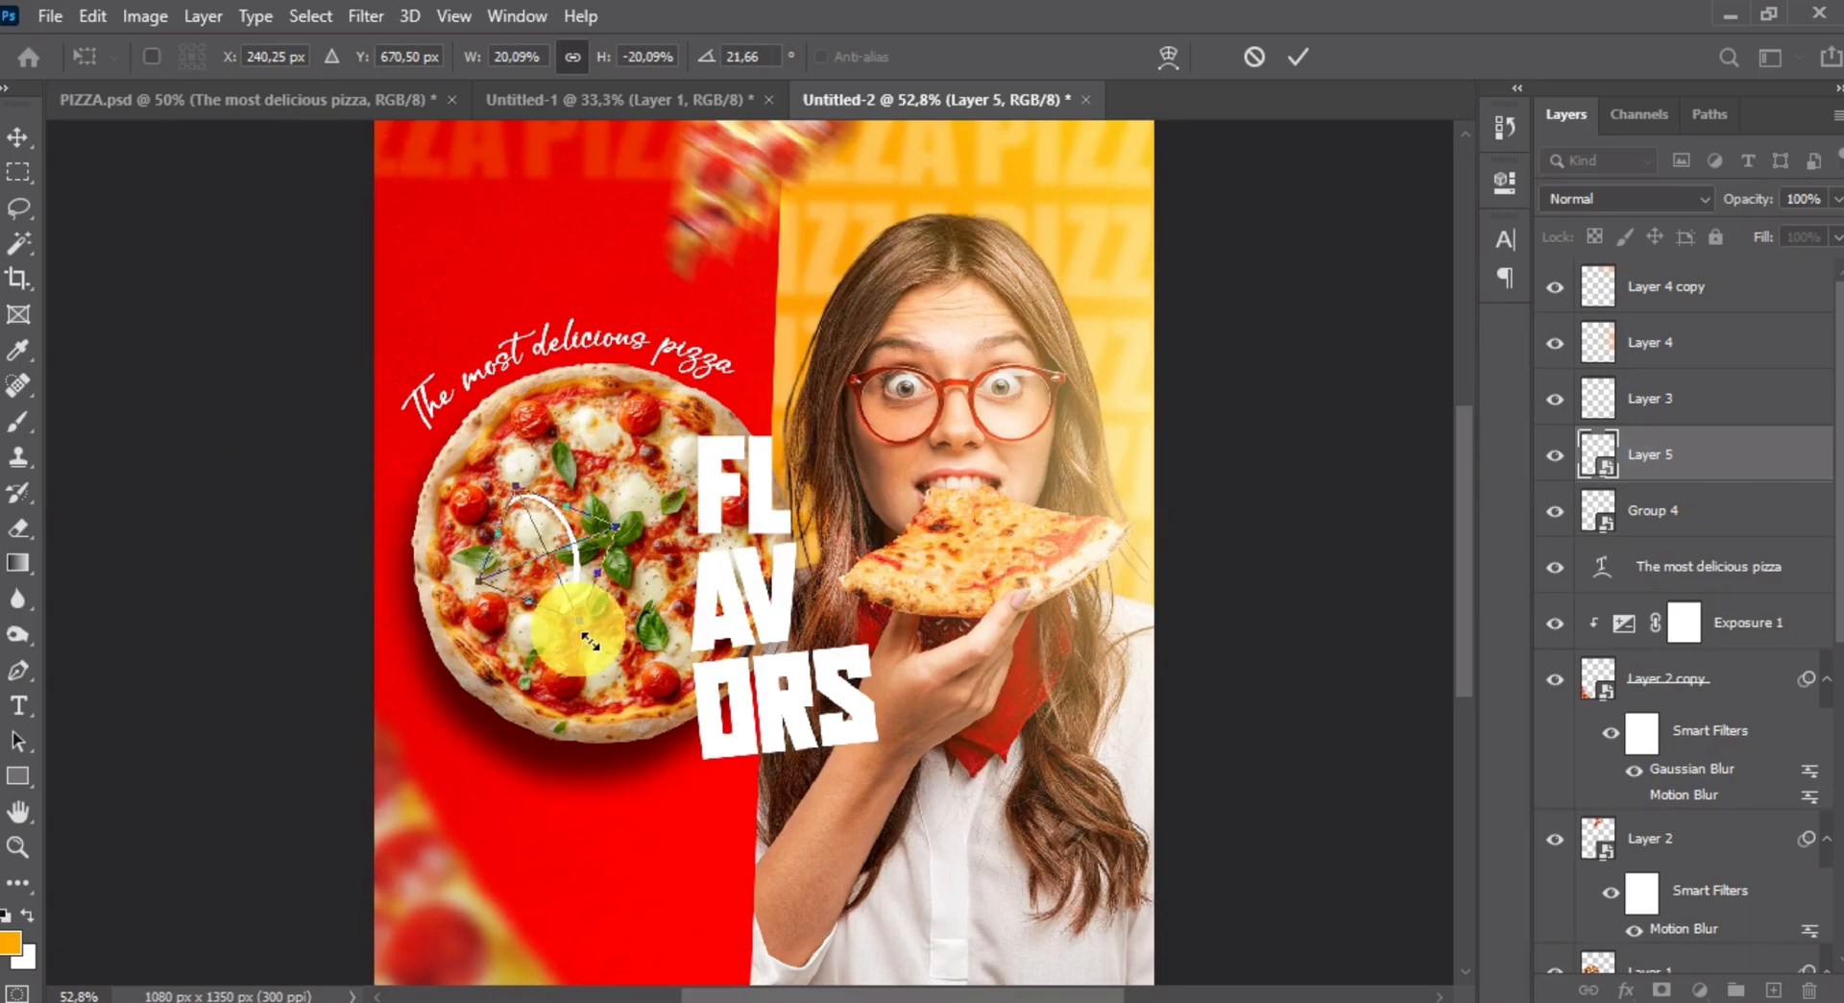
left_click_drag(583, 596, 794, 412)
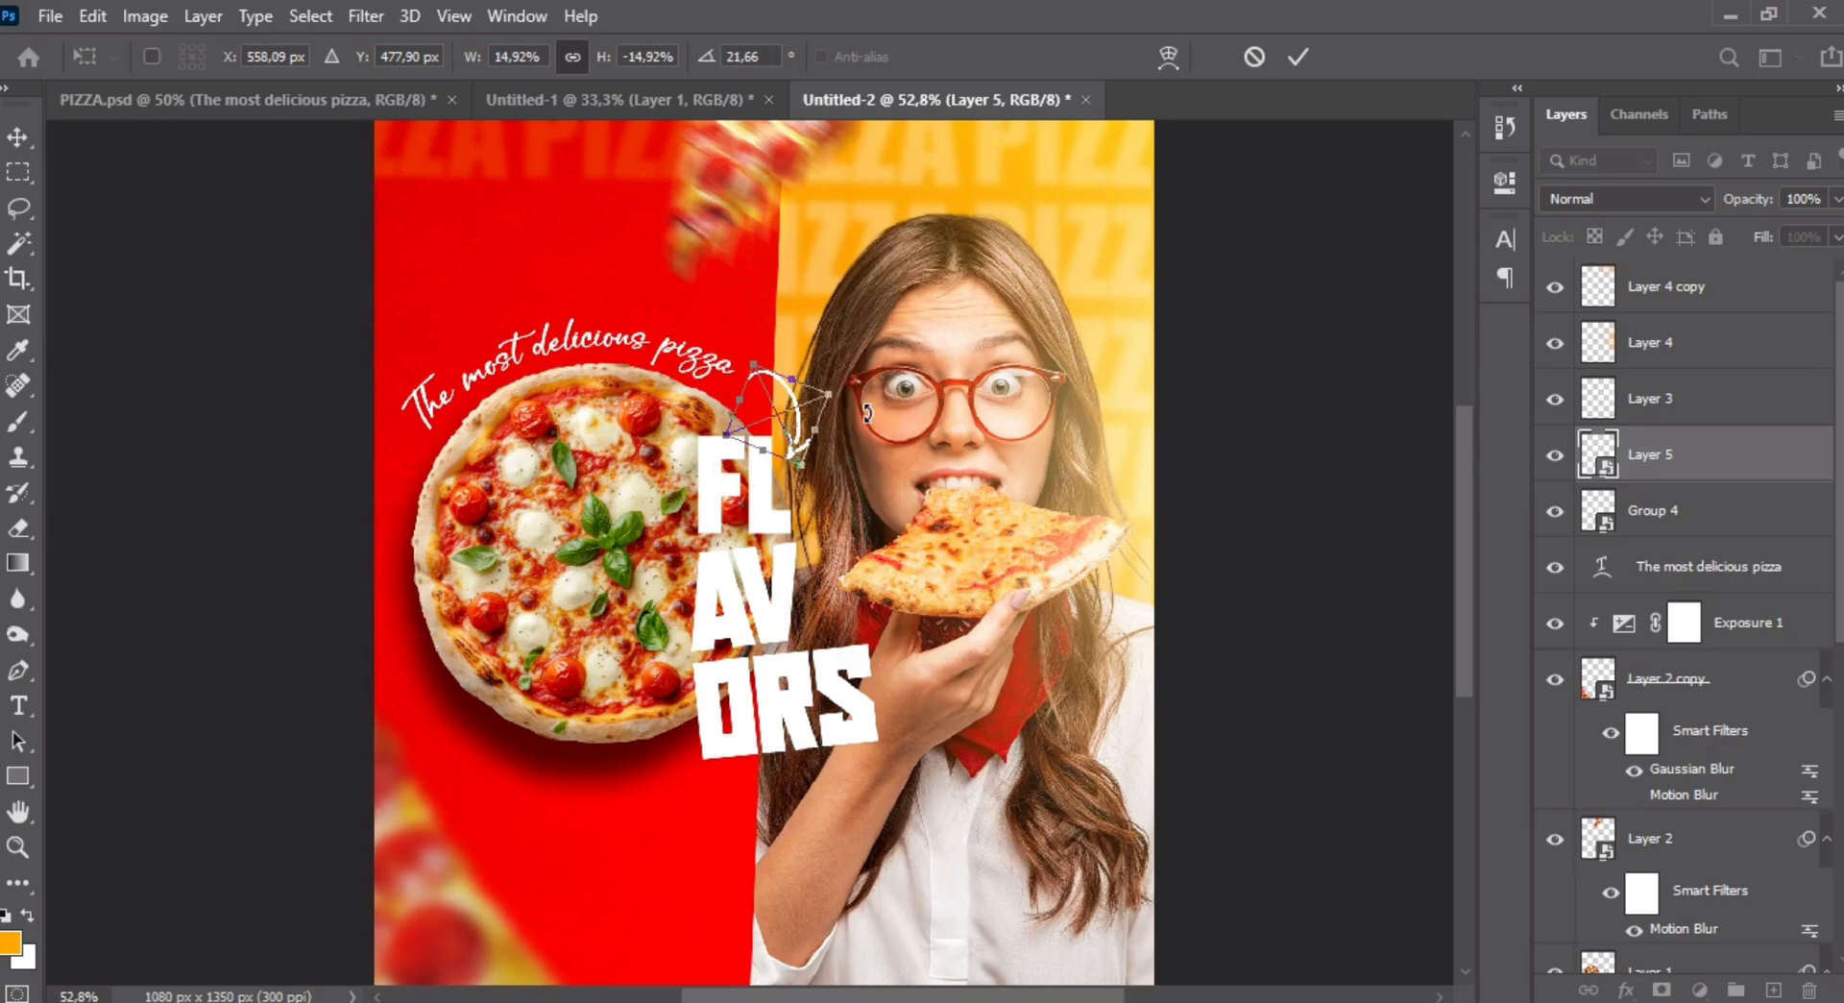
key("Return")
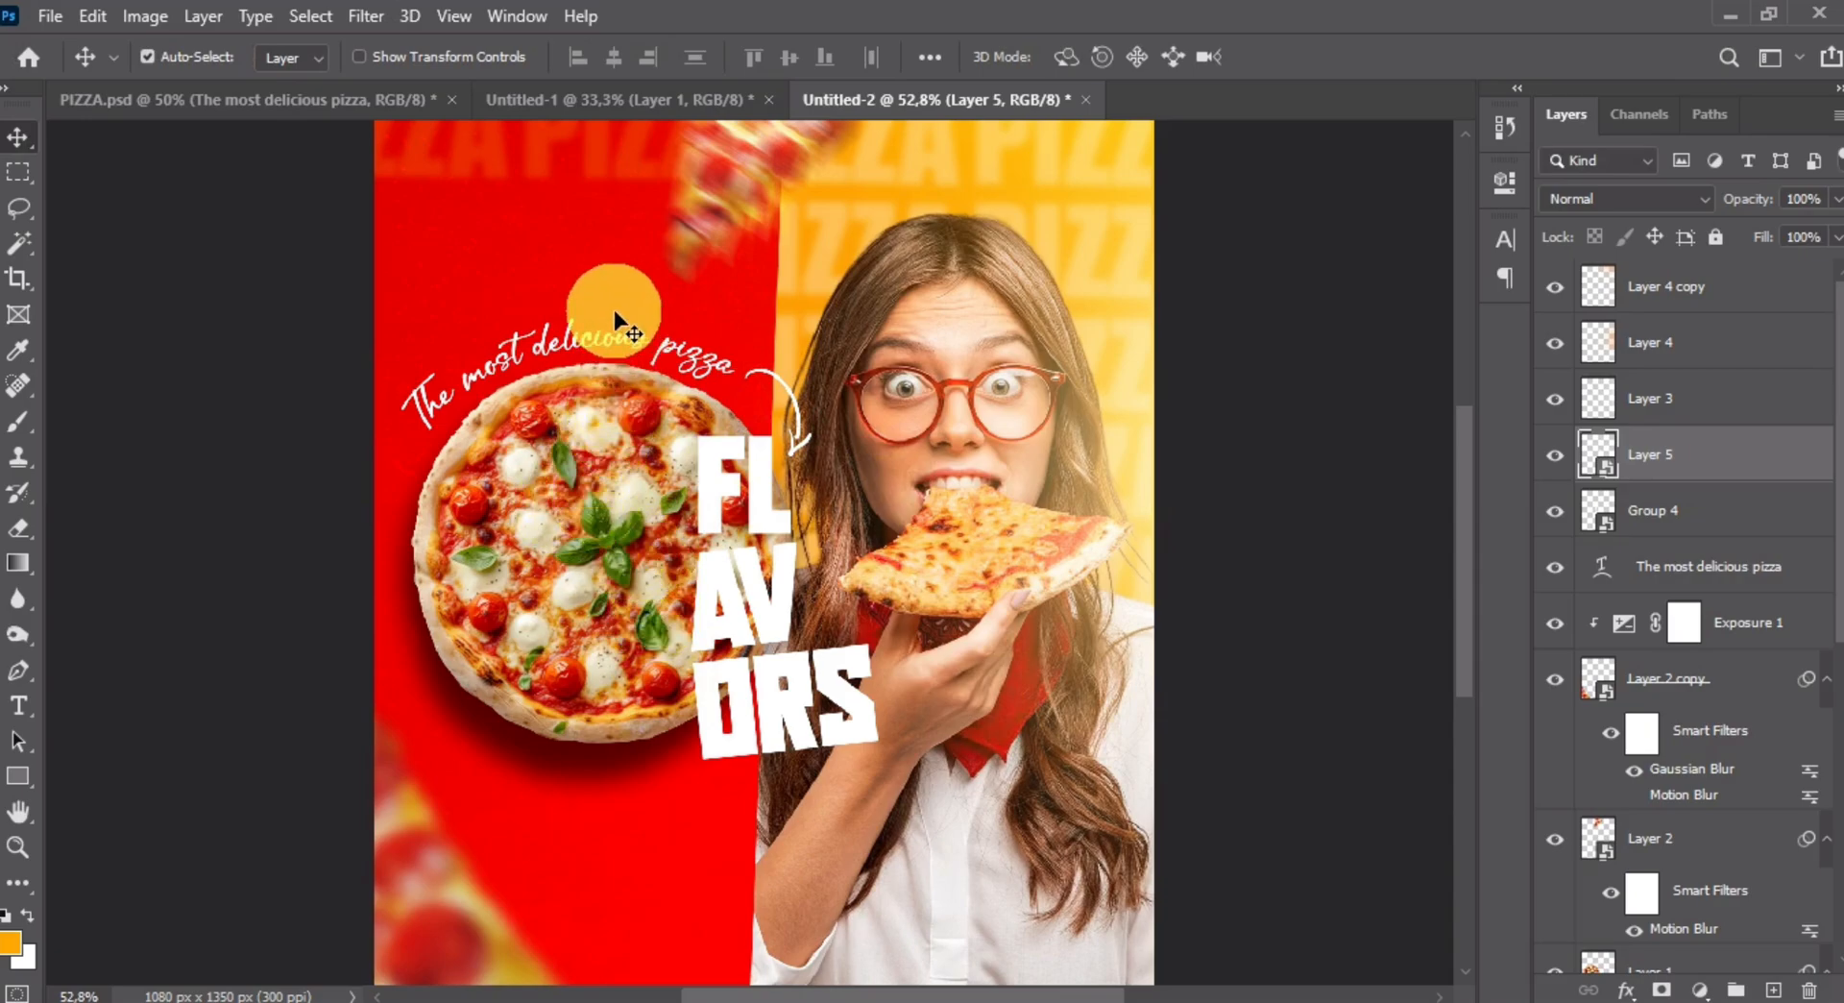
- Set the warp of the text "The most delicious pizza" to a horizontal Arc with a +40% bend
left_click_drag(629, 322, 634, 362)
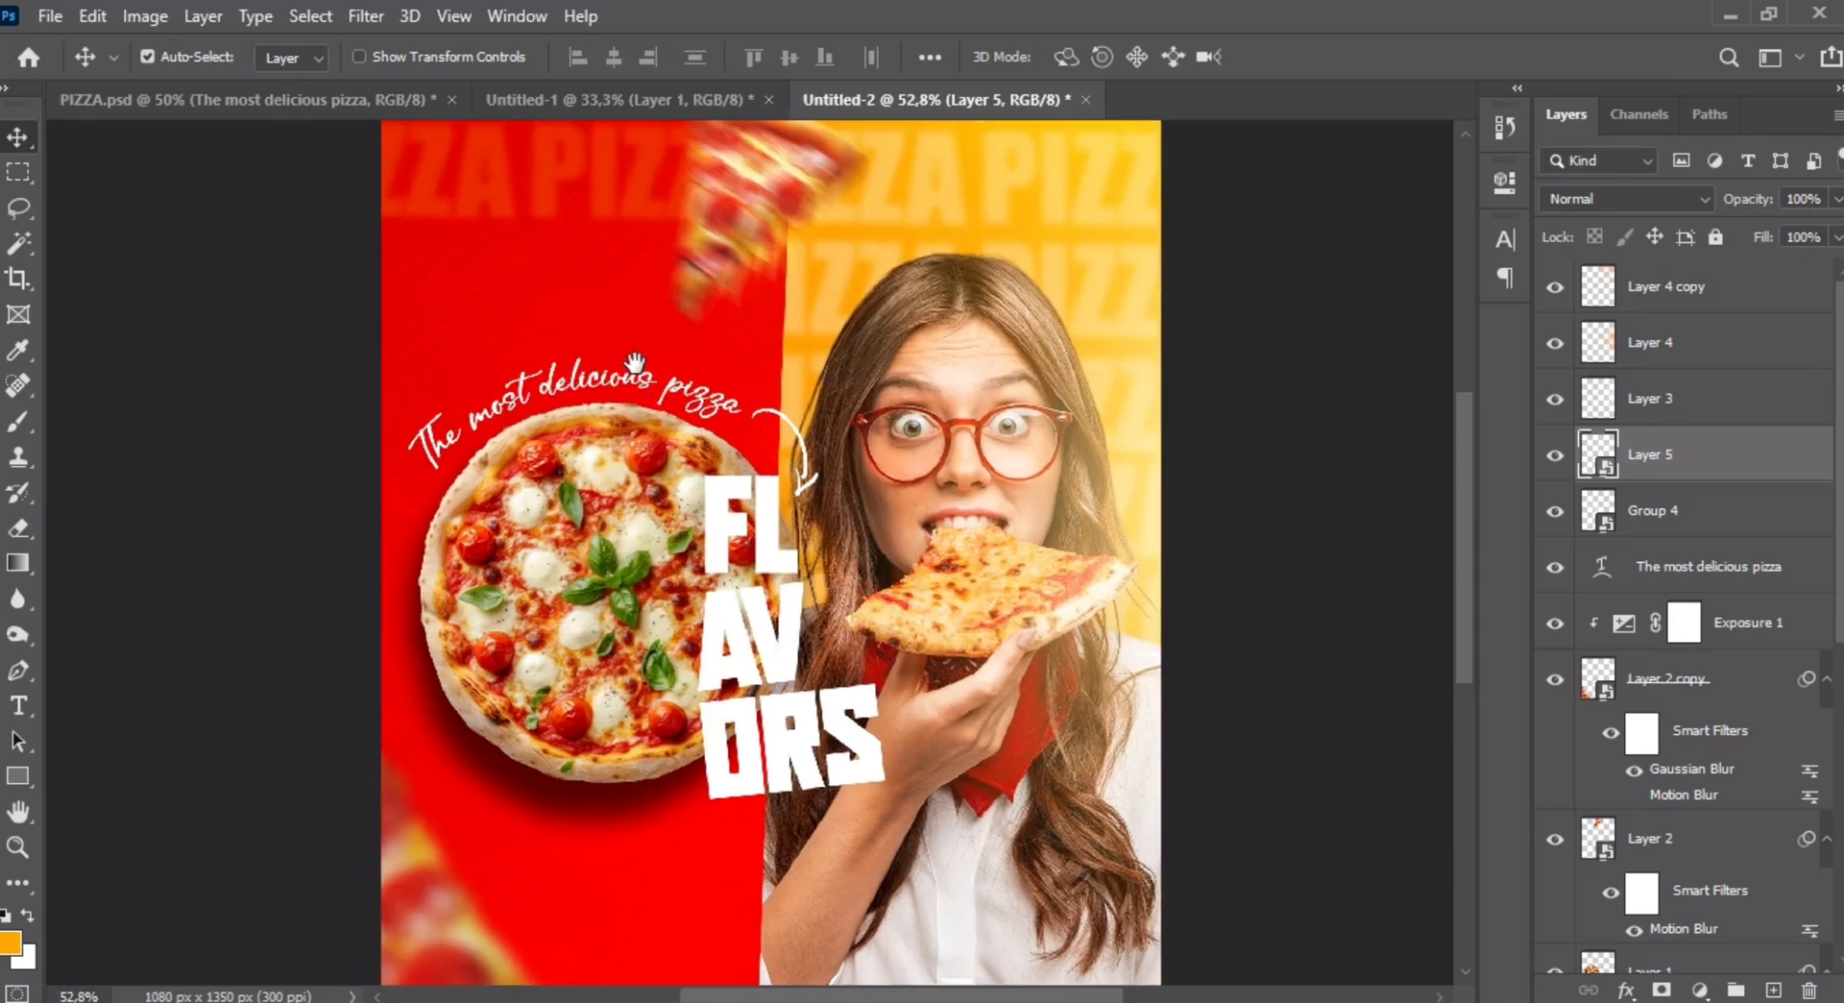
left_click(576, 389)
double_click(580, 396)
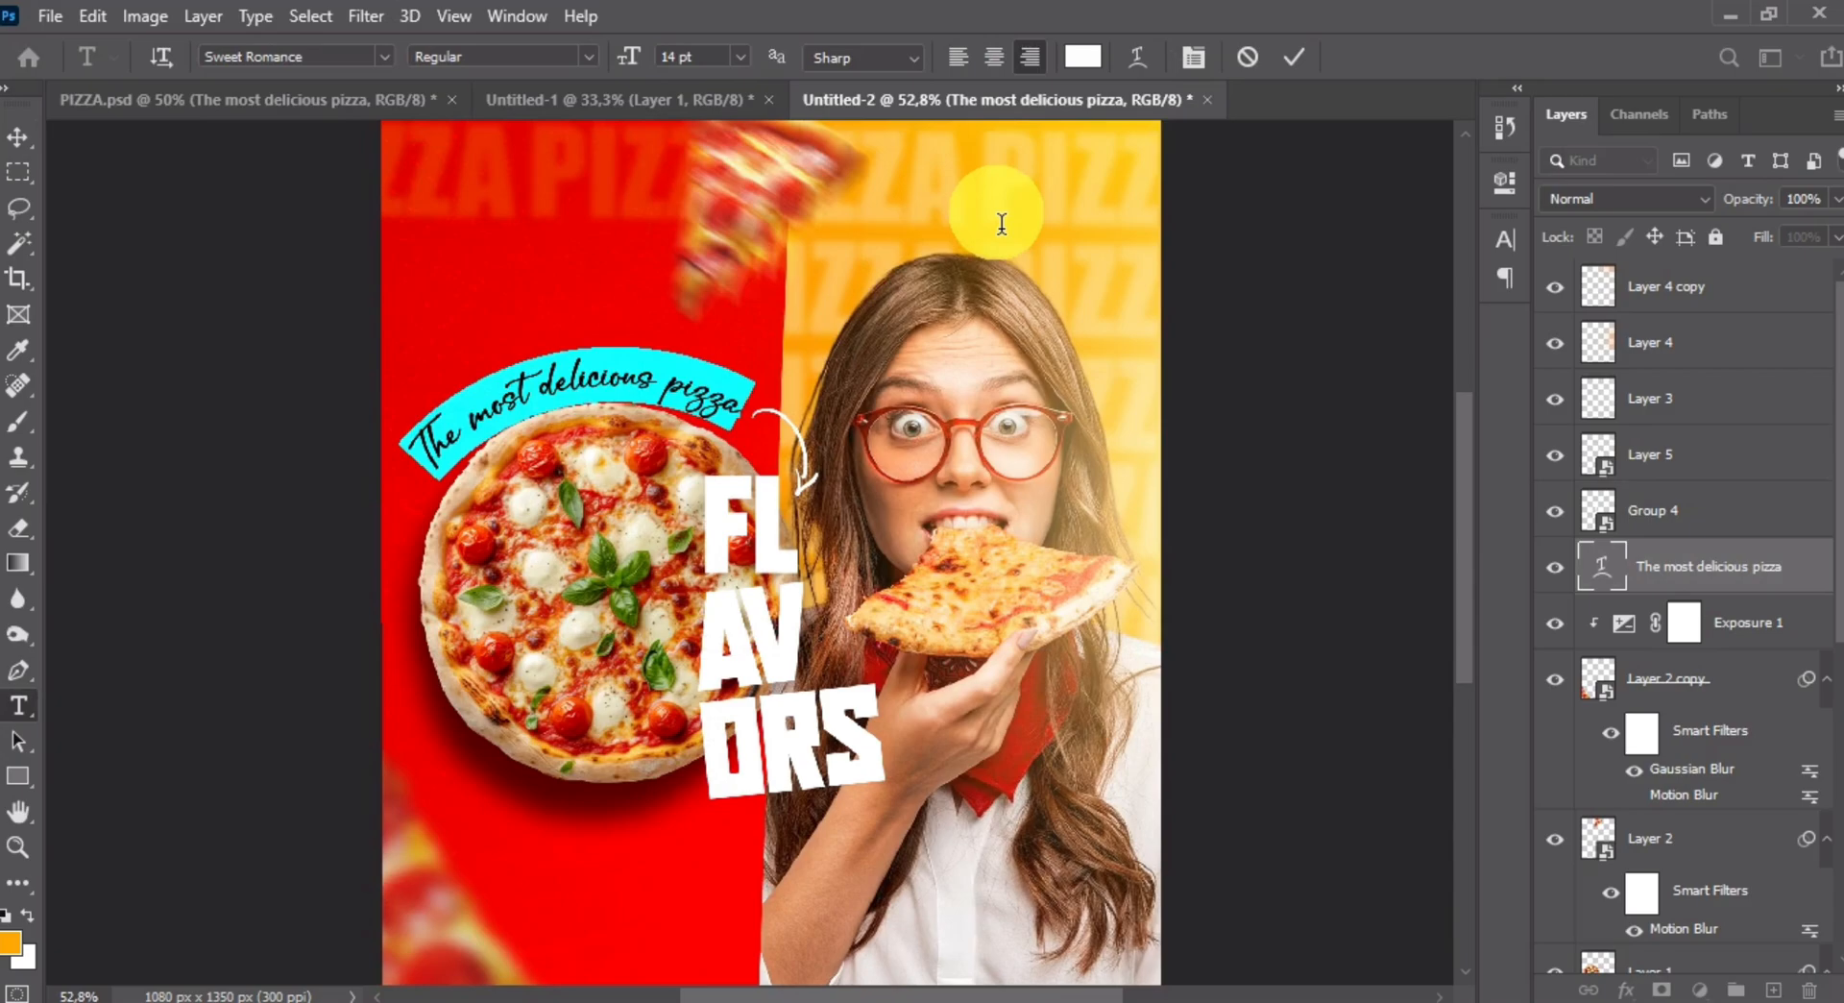
left_click(1138, 58)
mouse_move(1304, 273)
left_mouse_down()
mouse_move(1260, 270)
mouse_move(1304, 269)
left_mouse_up()
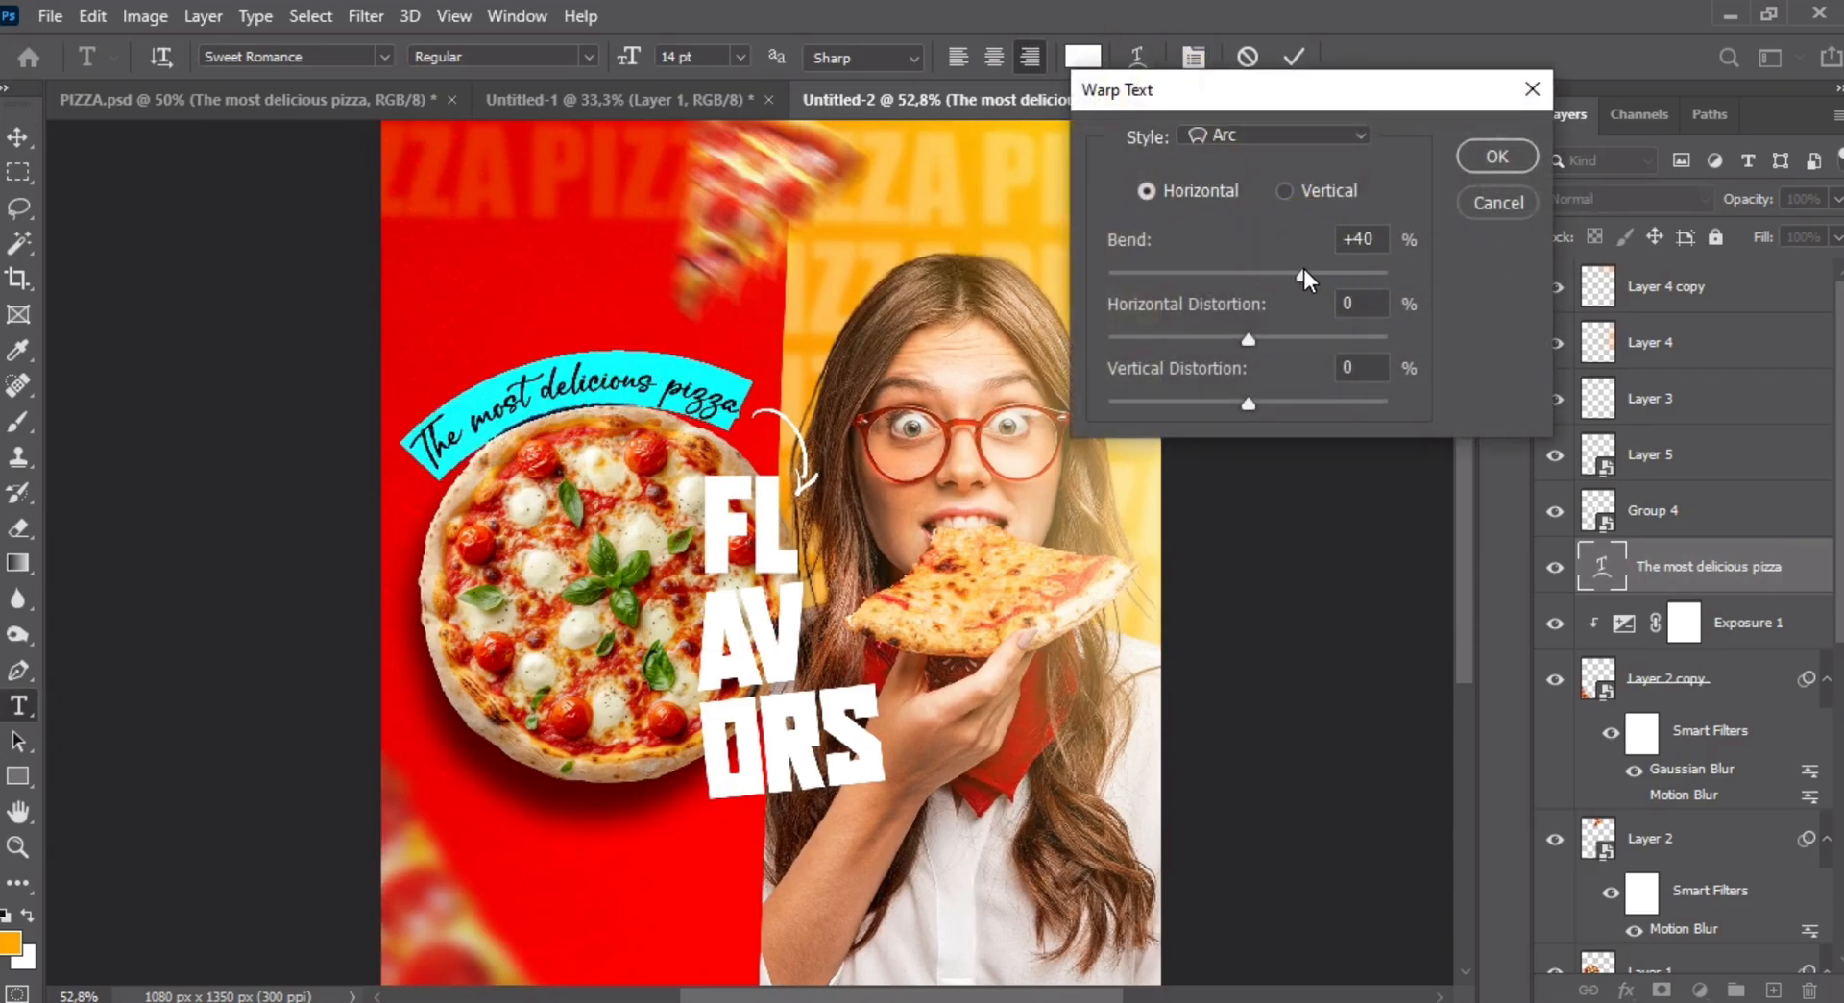
left_click(1260, 133)
left_click(1288, 177)
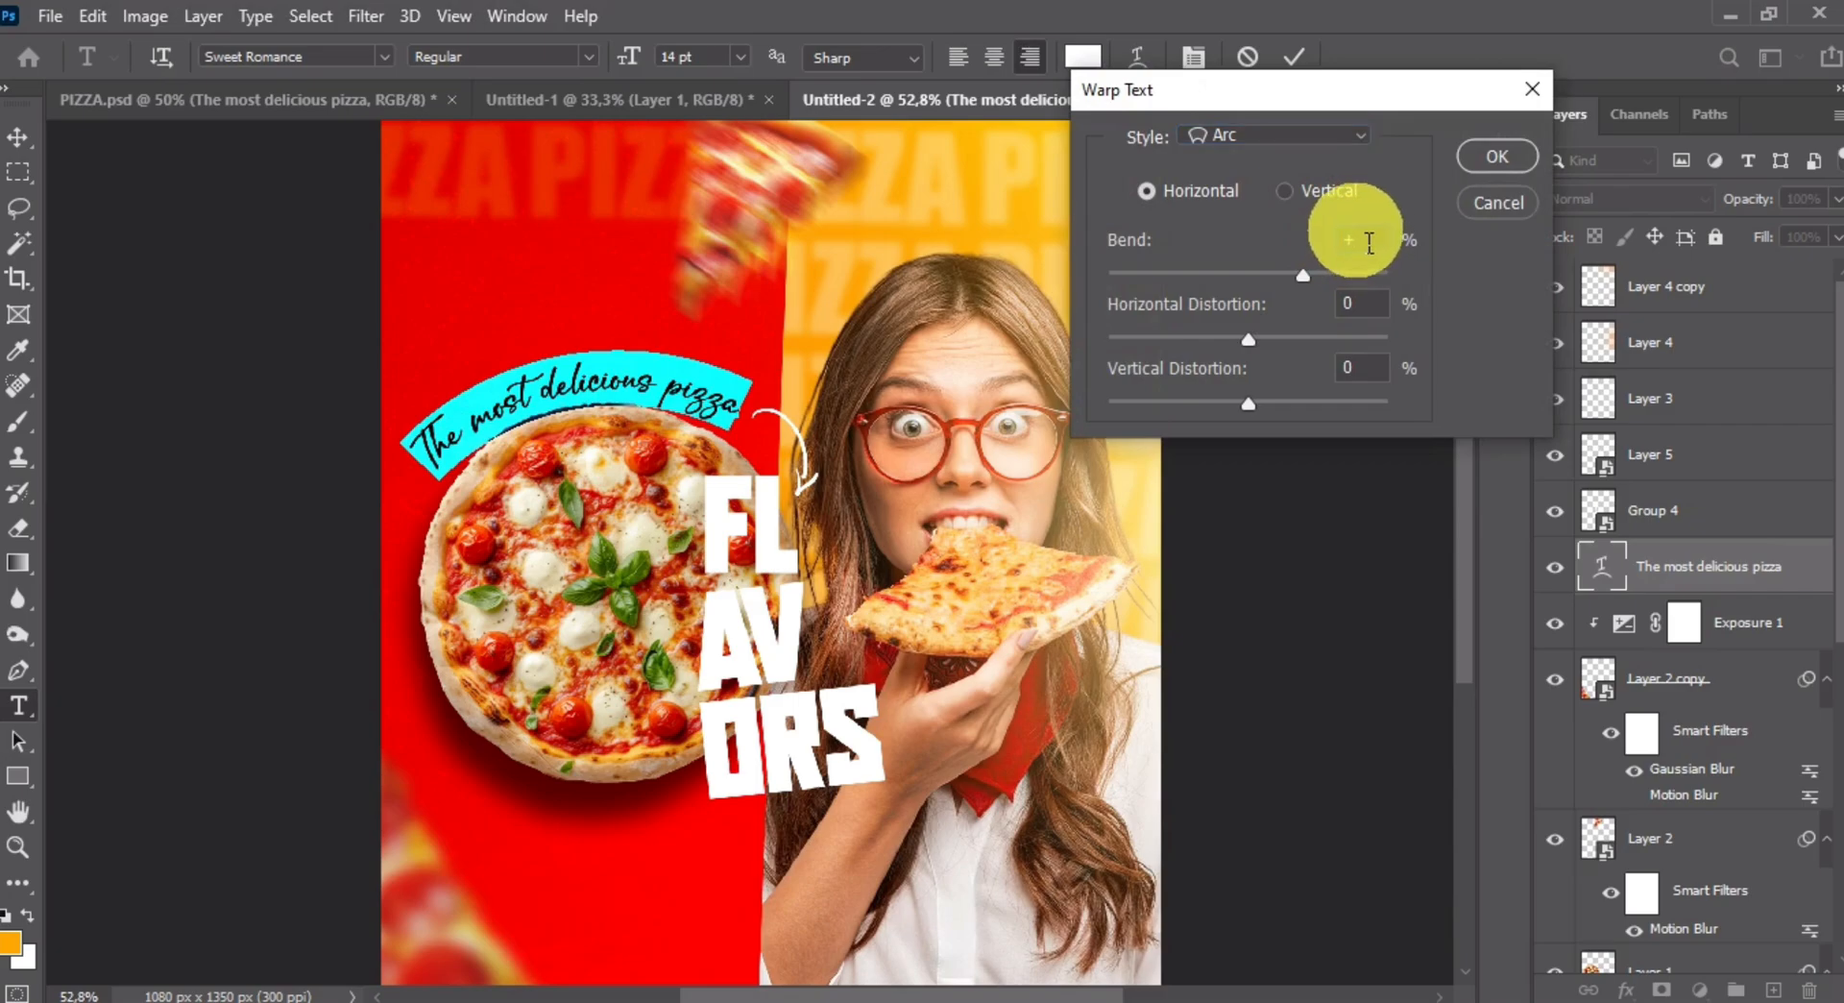
left_click(1497, 156)
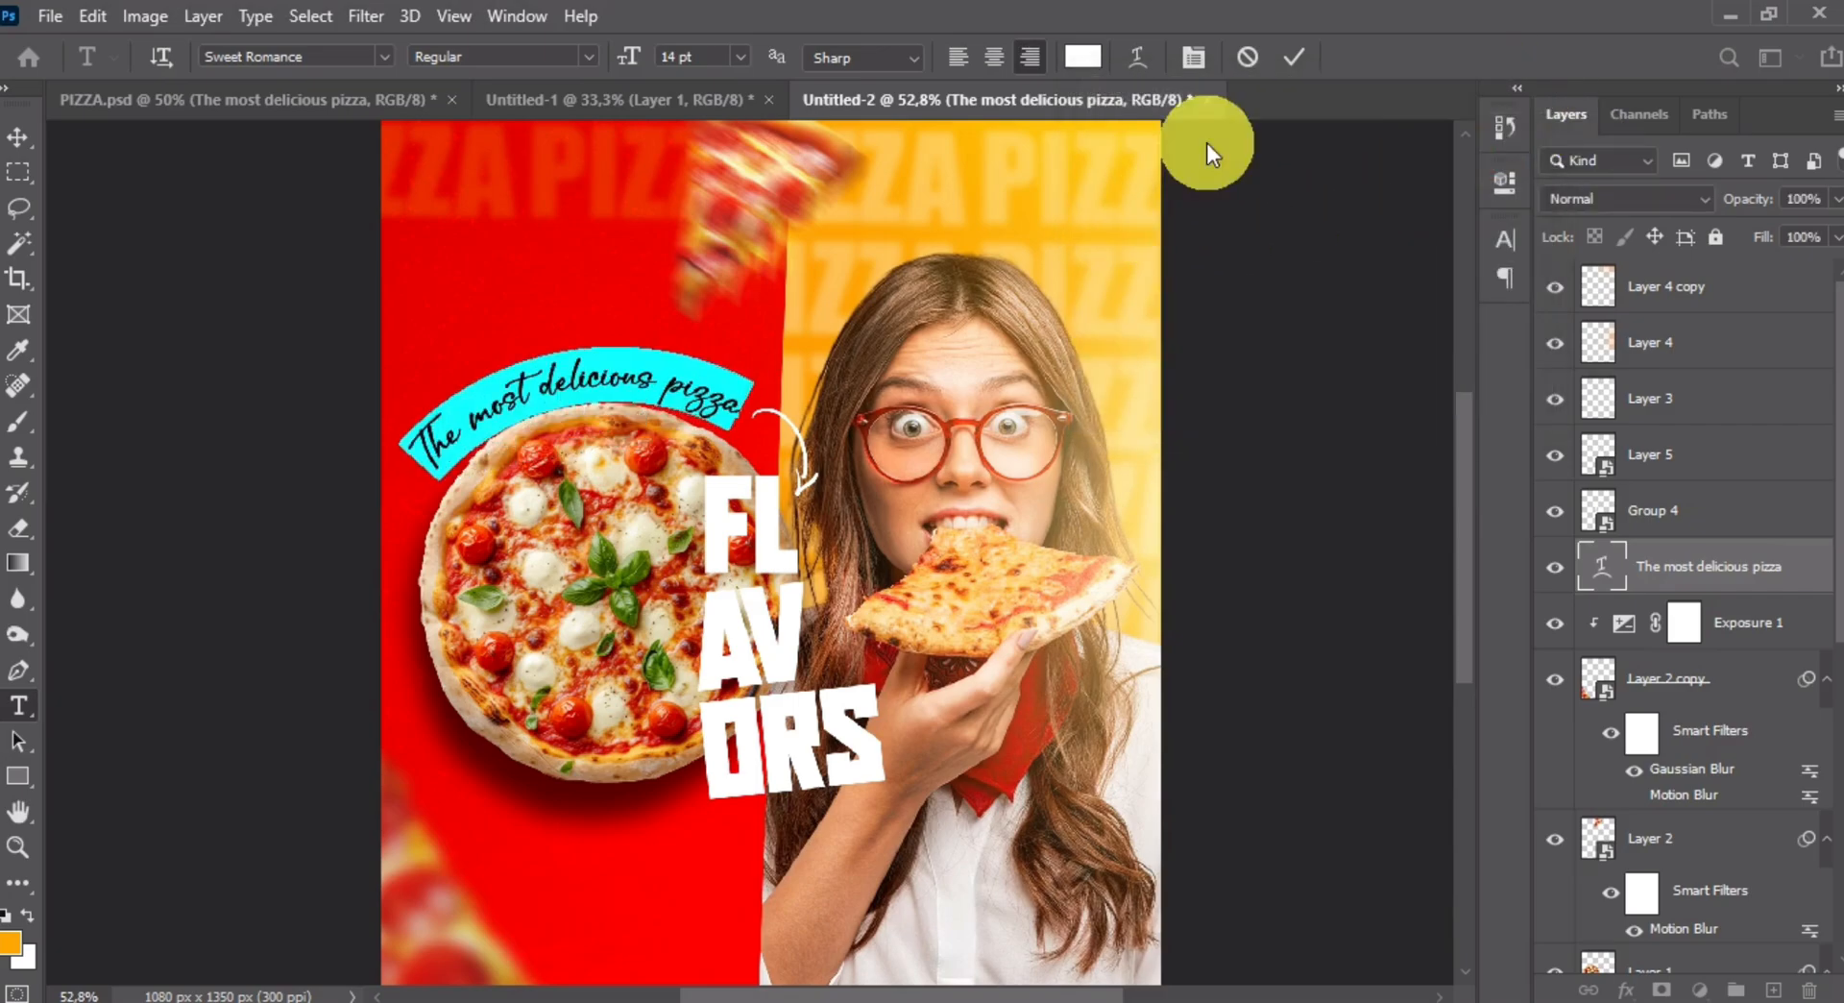
left_click(1290, 60)
key("v")
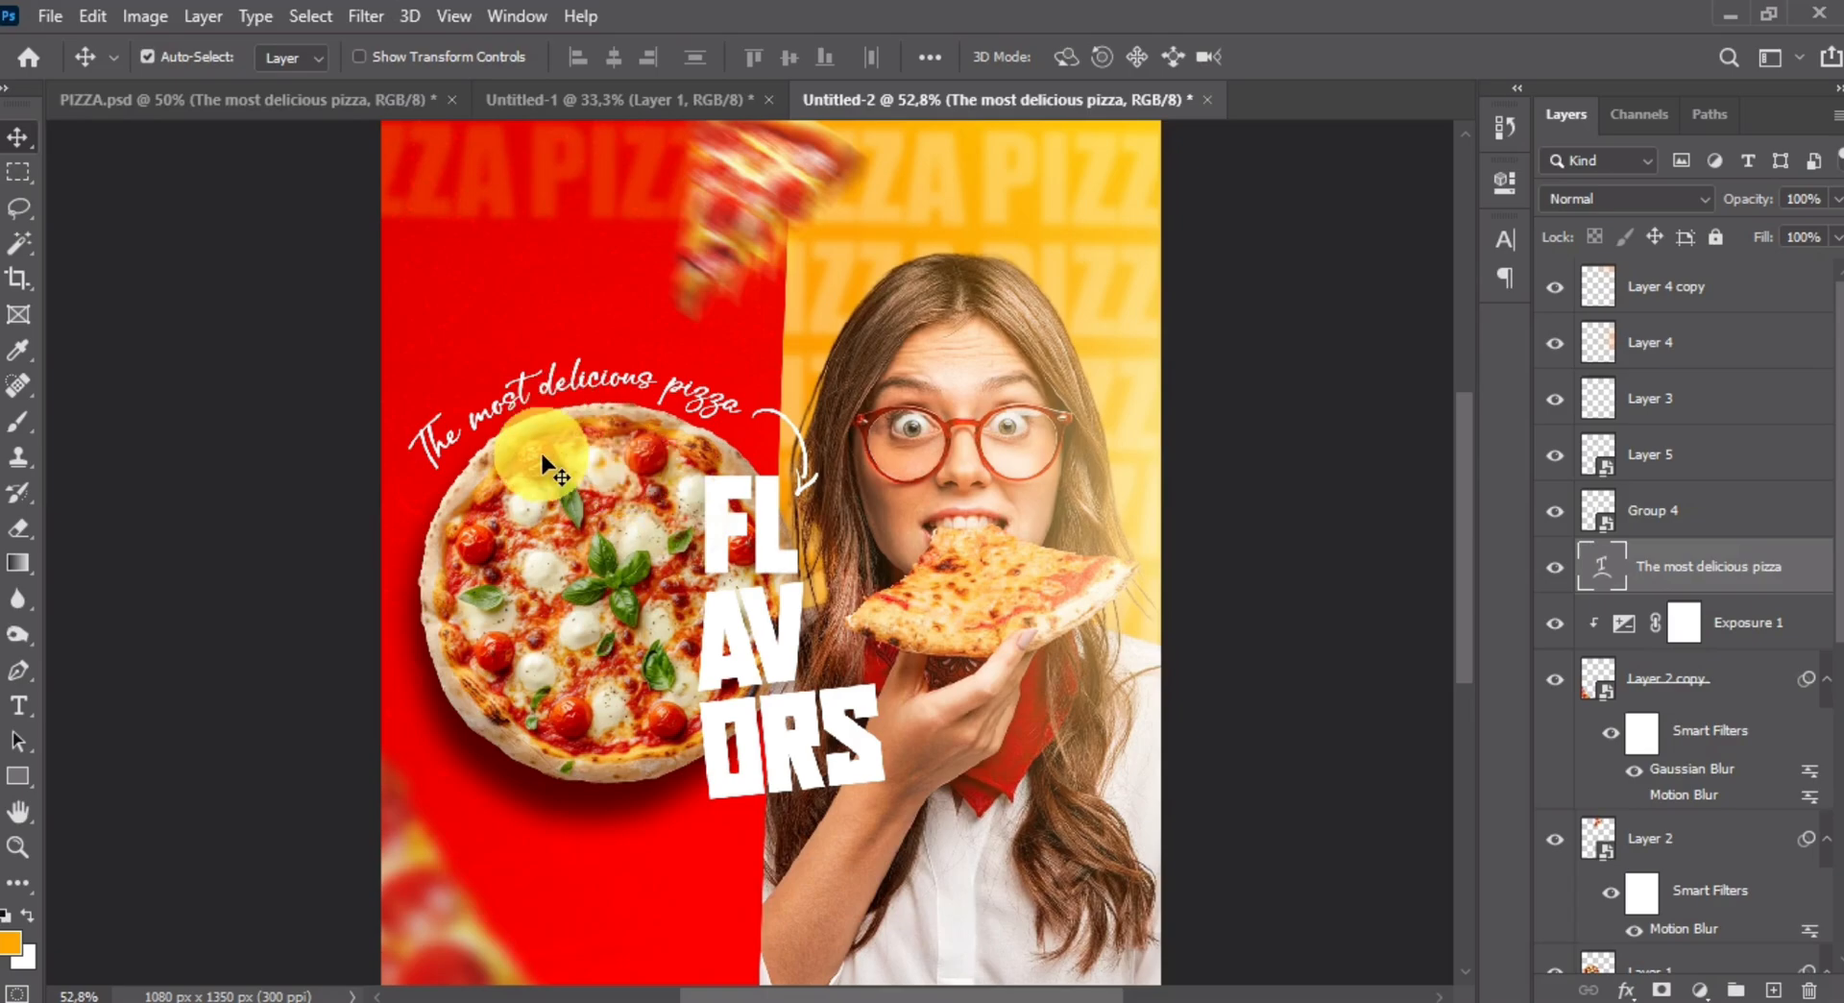
- Bring the basil leaf from Untitled-1 into the poster as a small leaf over the FLAVORS lettering
left_click(523, 100)
left_click_drag(740, 502, 712, 499)
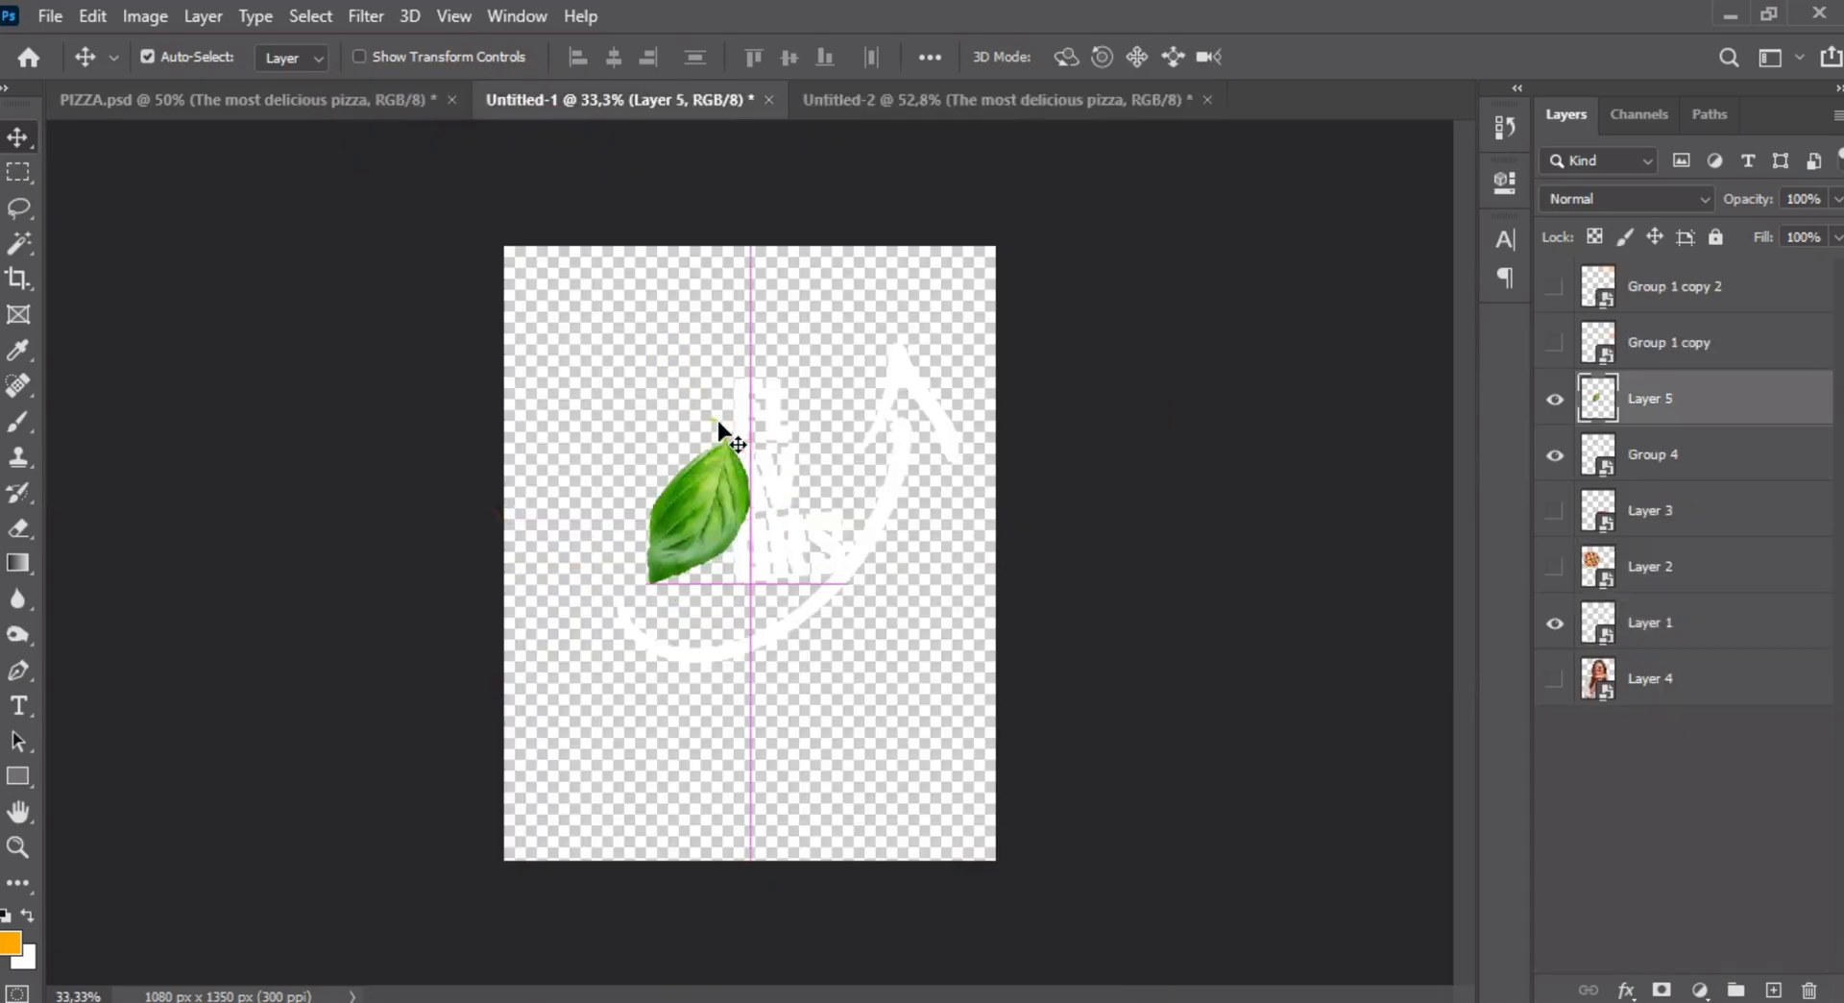
left_click_drag(719, 428, 720, 428)
left_click(847, 100)
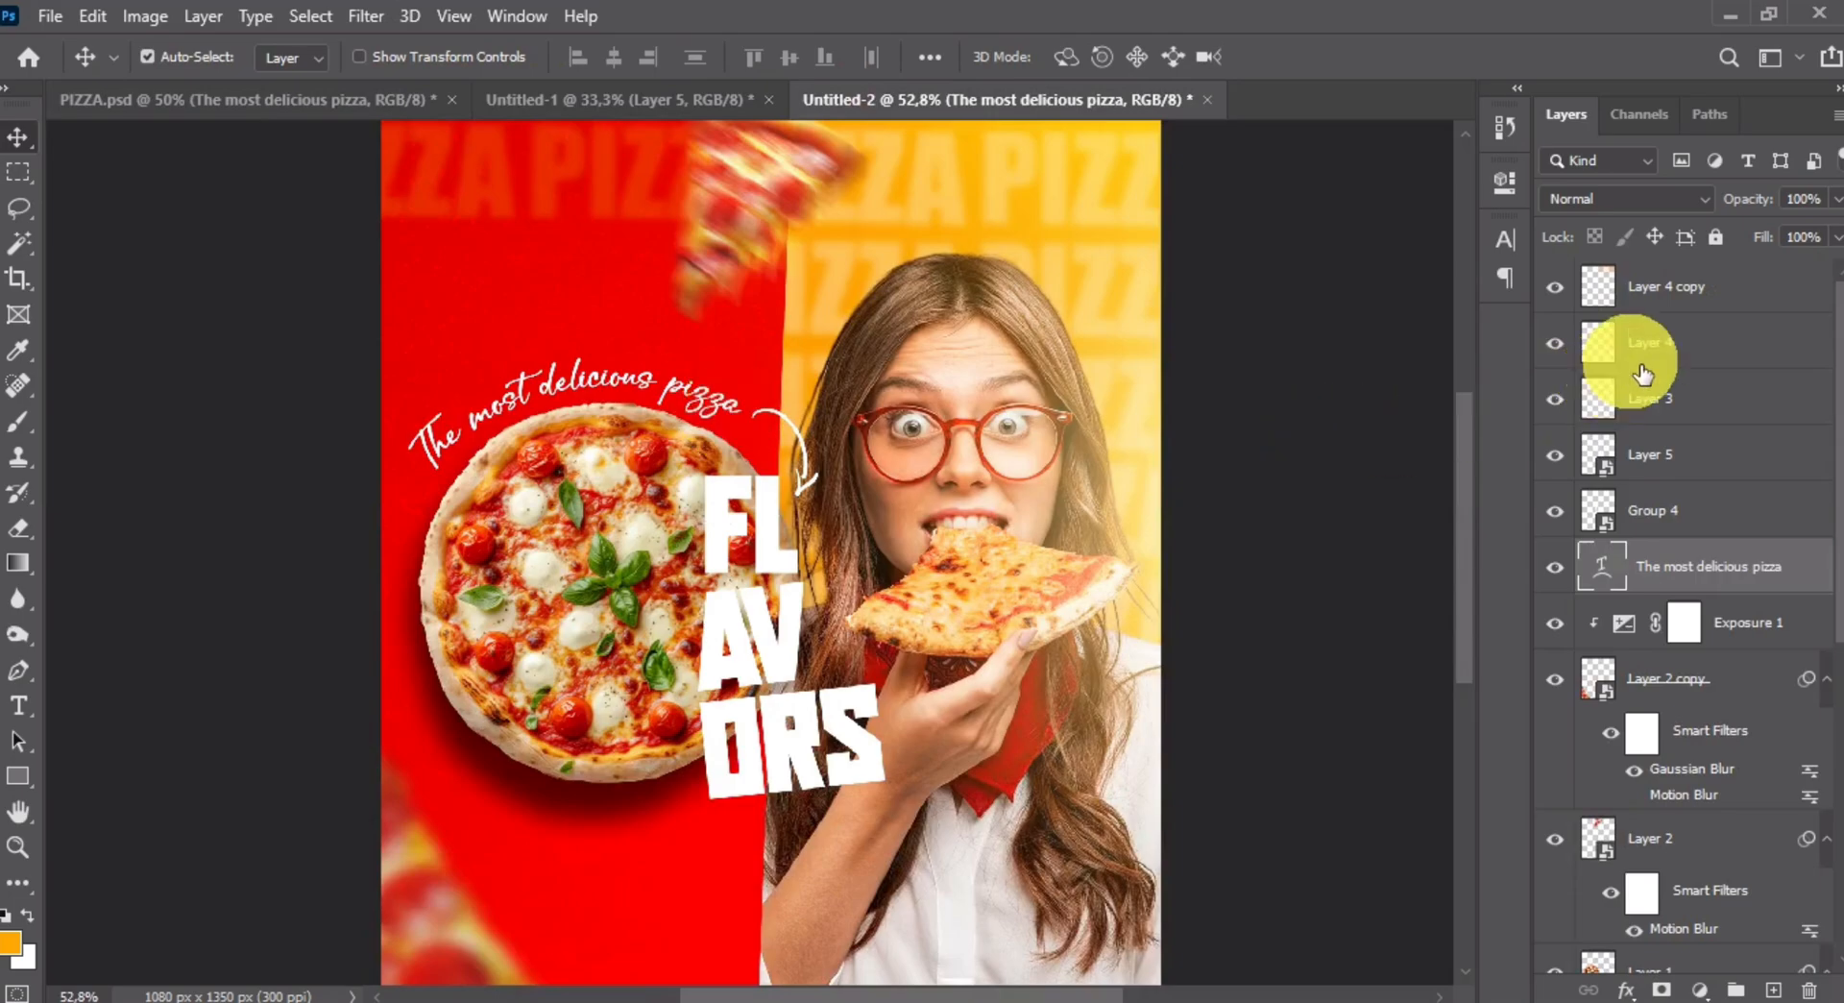
left_click_drag(1643, 373, 759, 552)
key("ctrl+t")
key("Return")
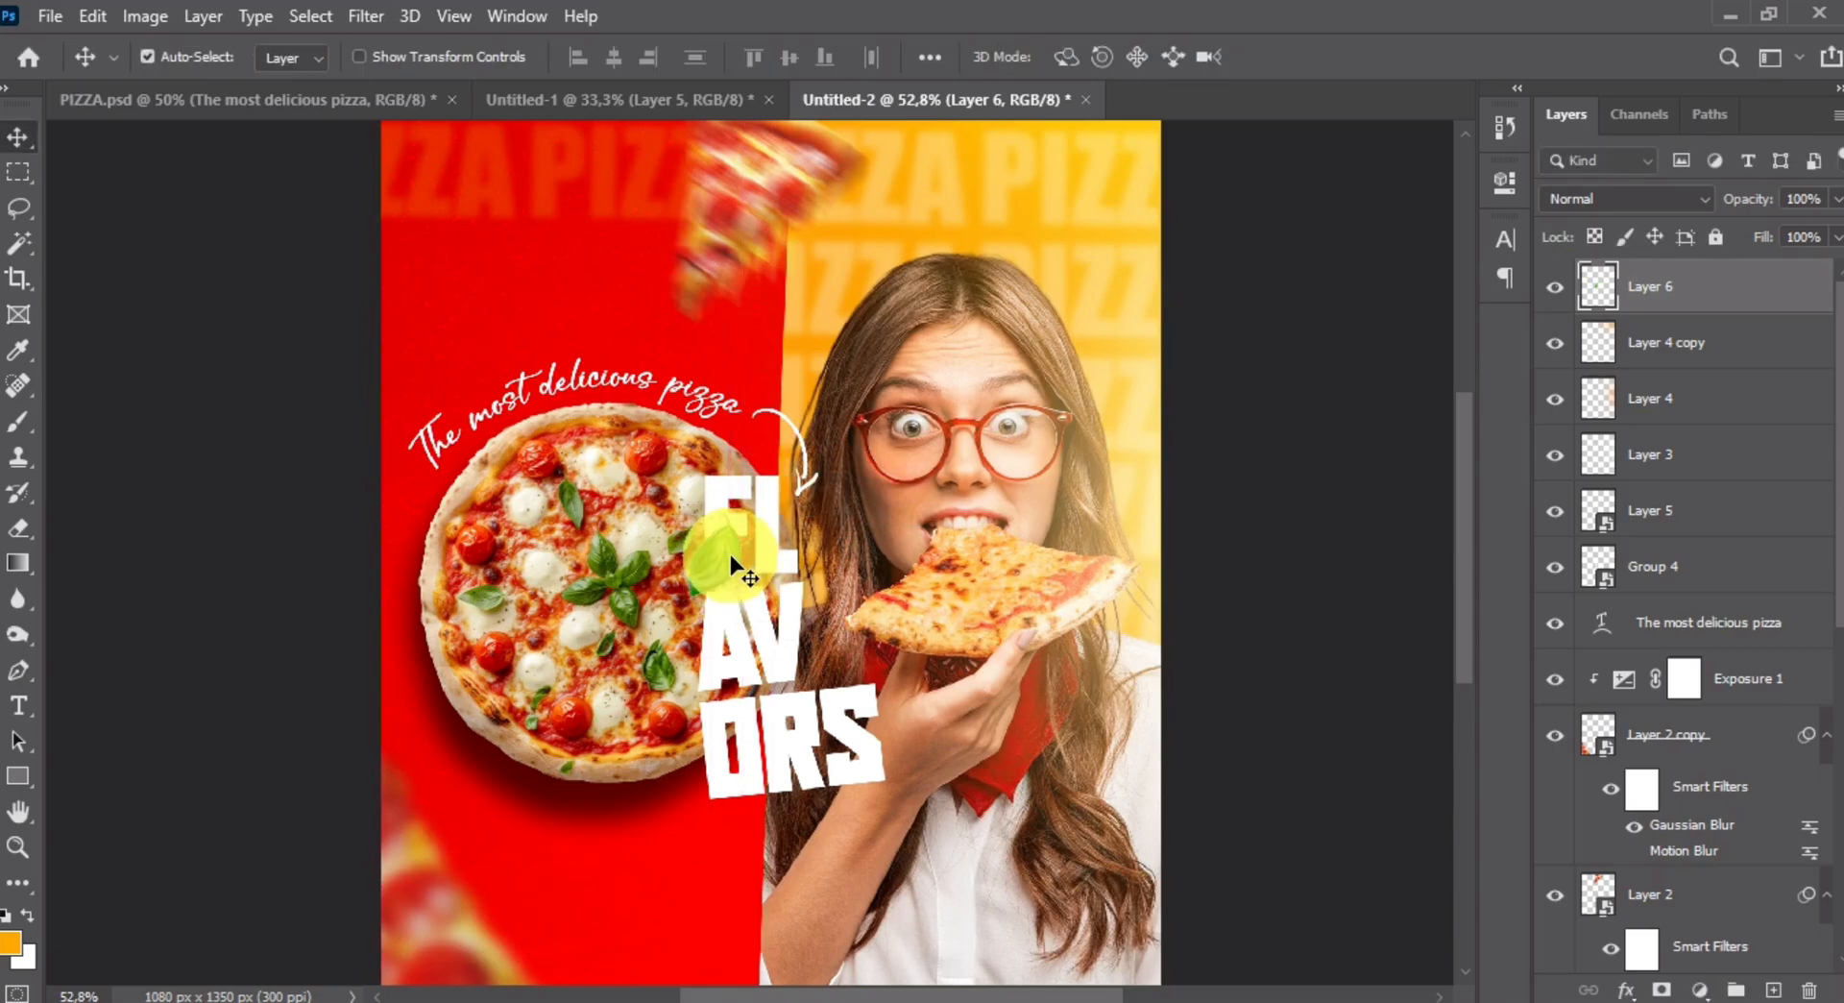
- Apply a Motion Blur to the basil leaf with an angle of -35° and a distance of 20 pixels
left_click(384, 19)
mouse_move(559, 341)
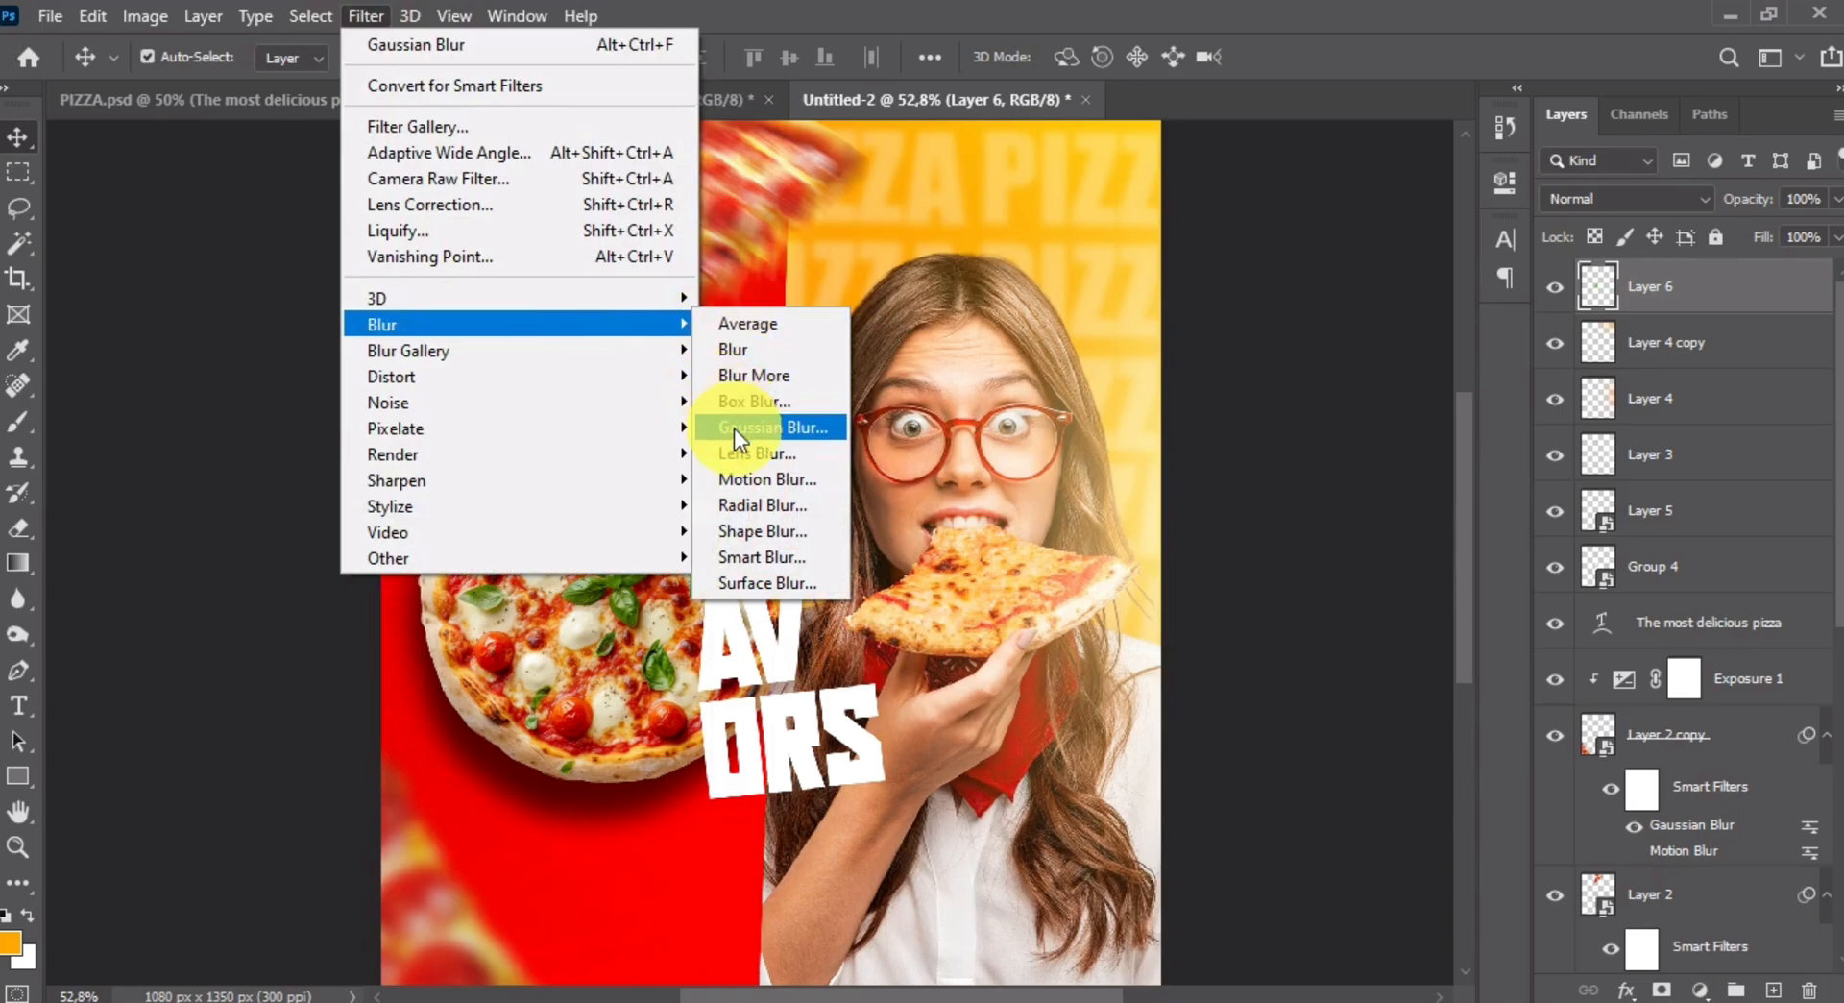
left_click(753, 477)
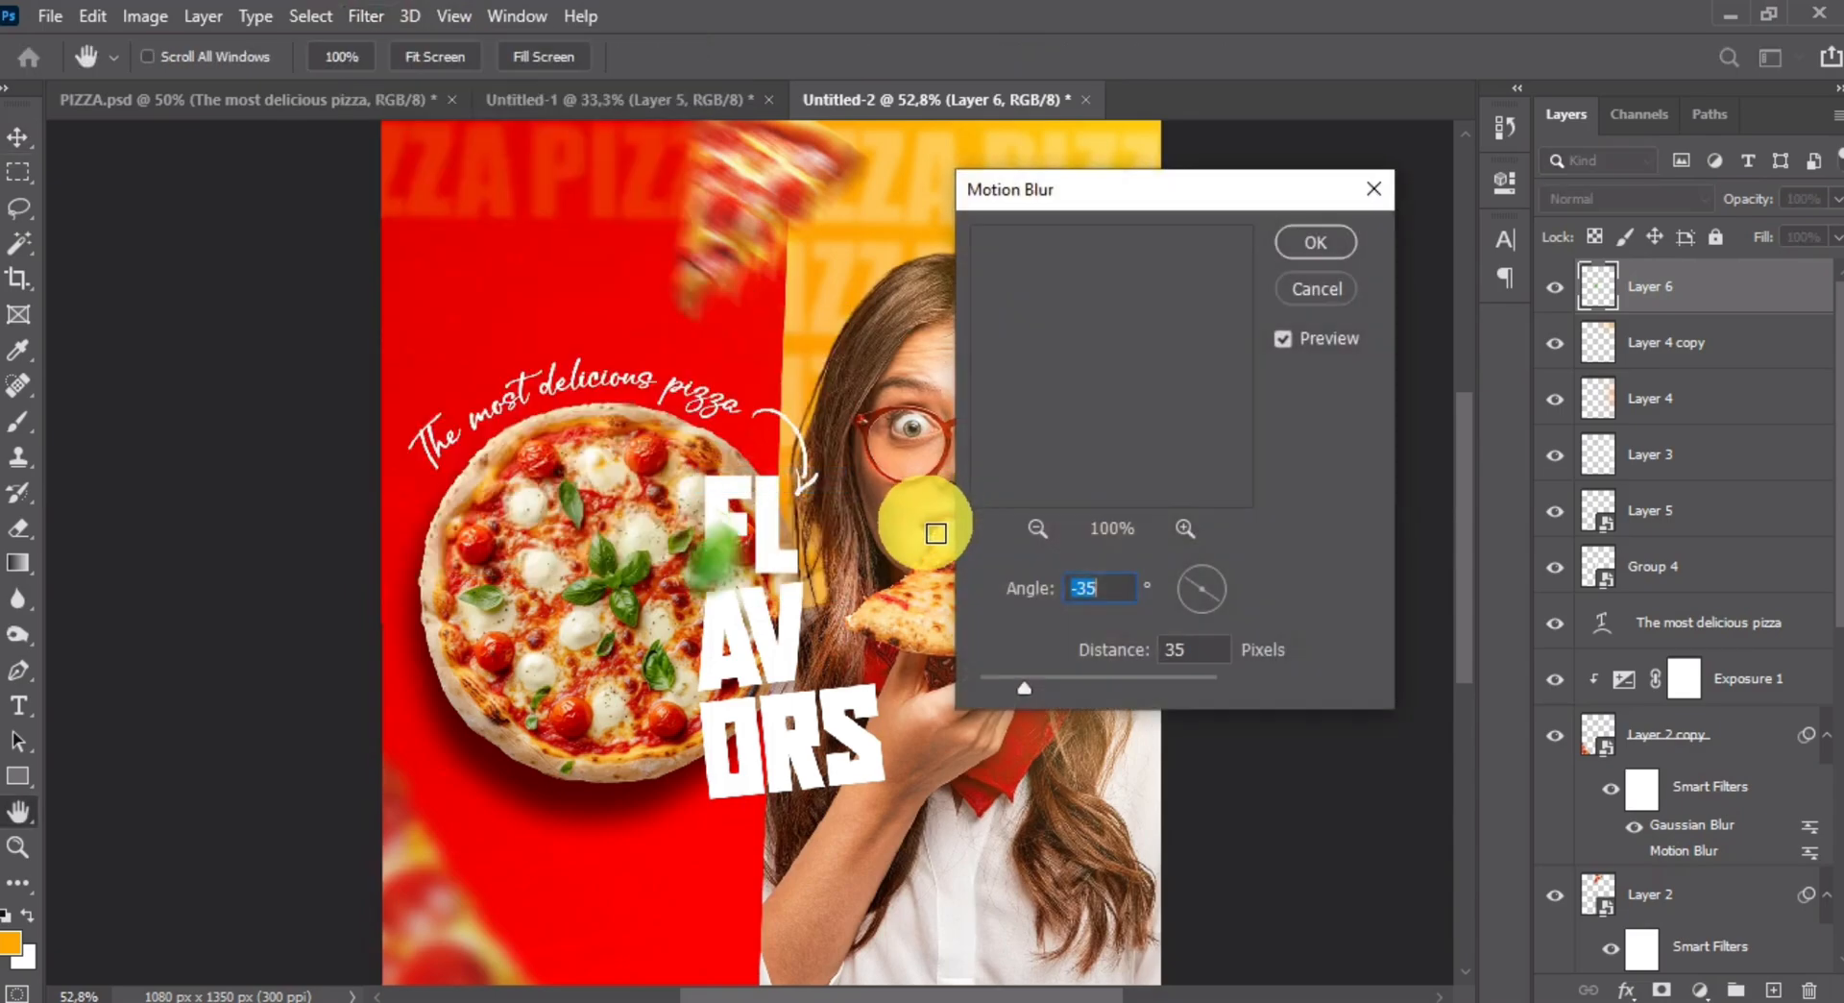
left_click(1179, 651)
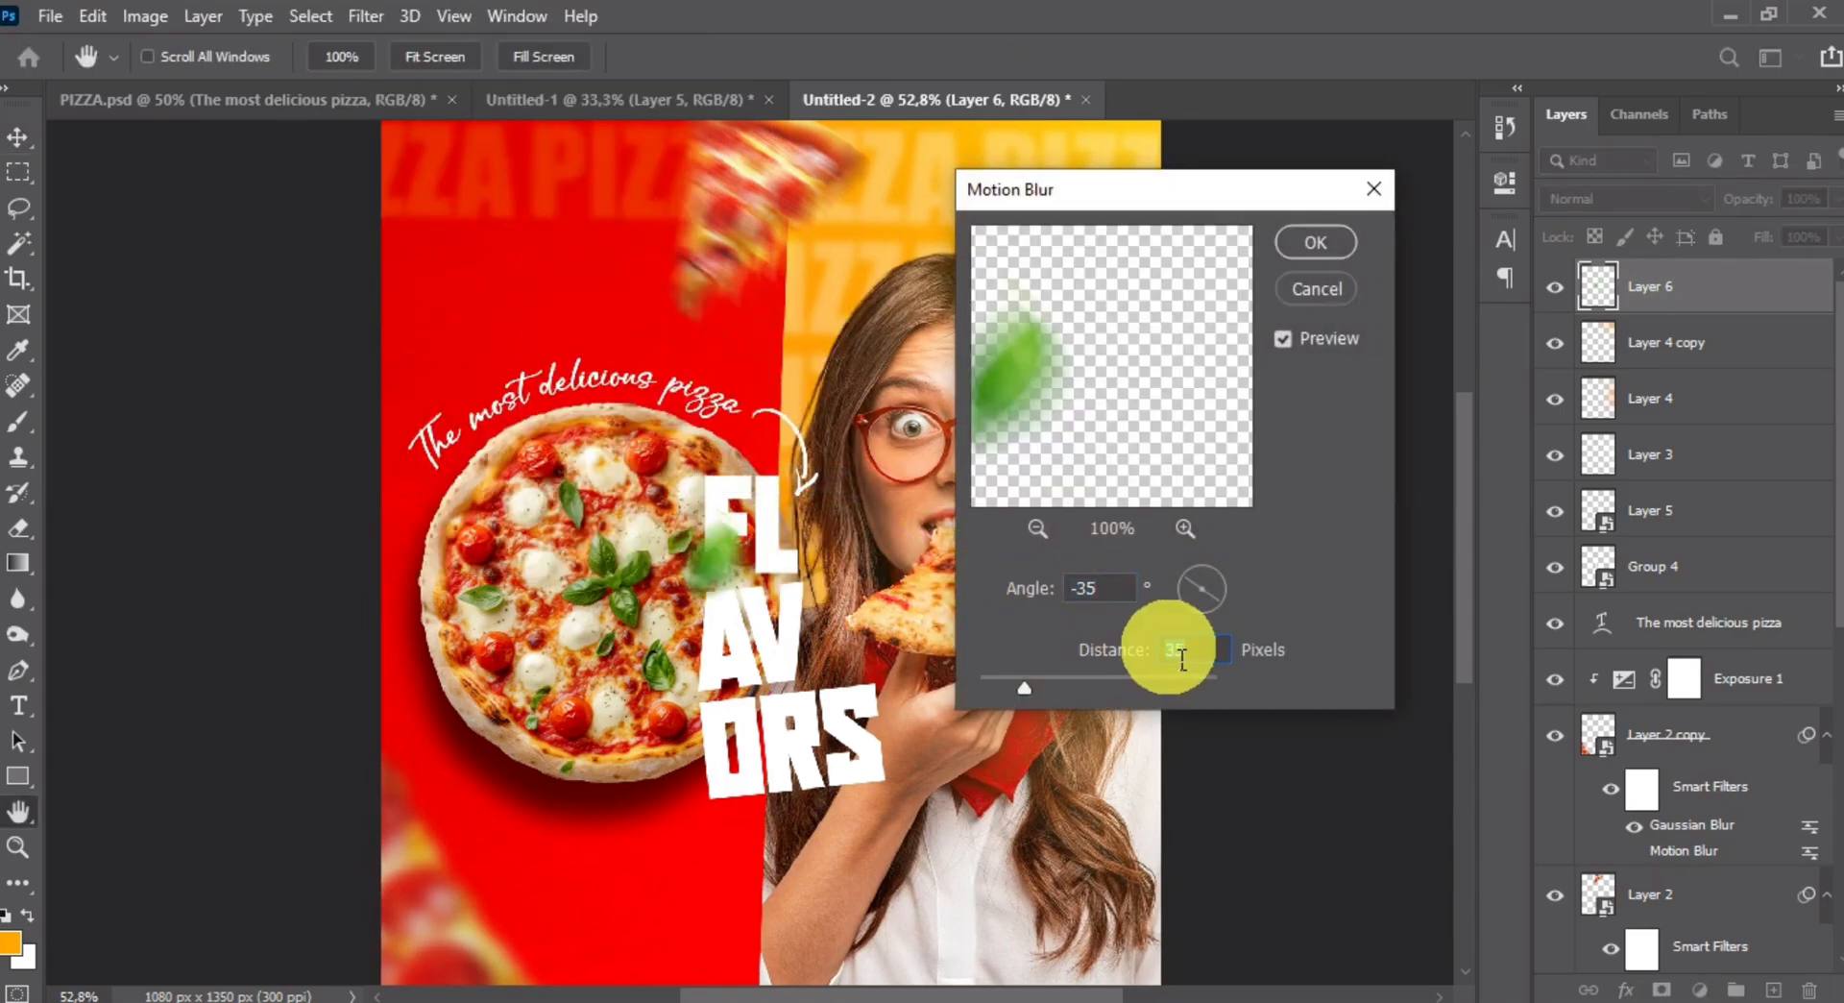
left_click(1201, 661)
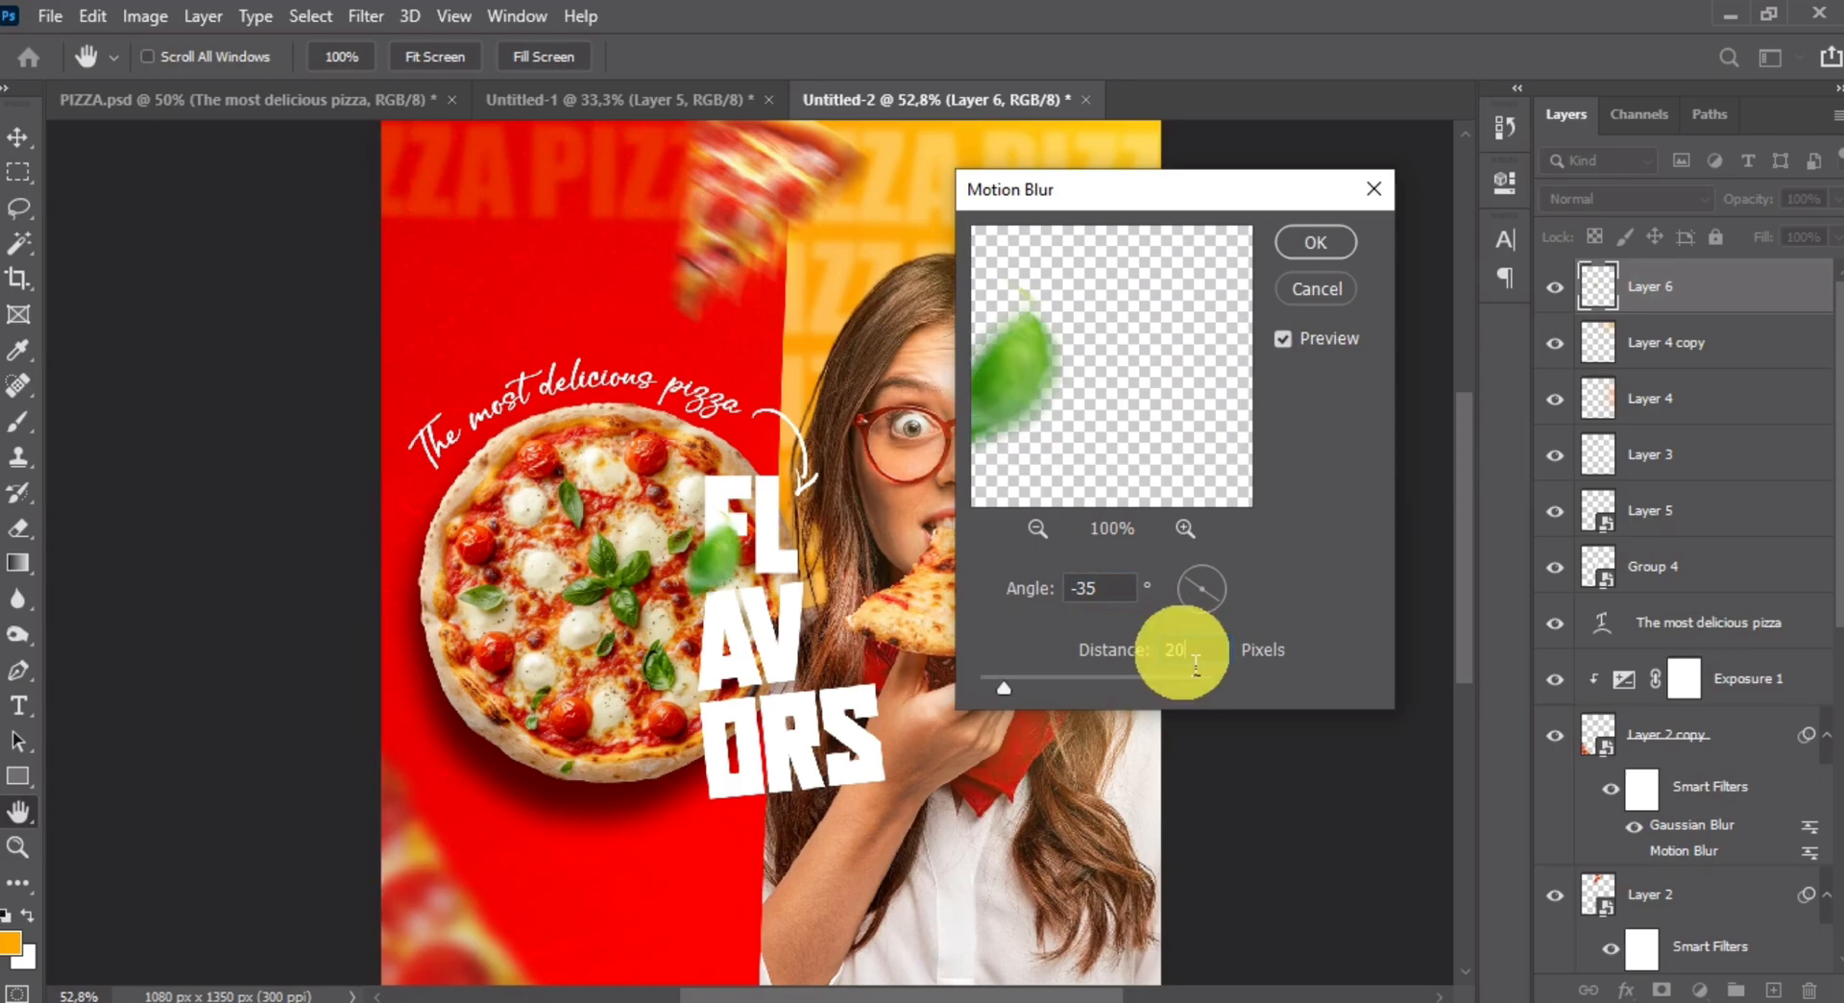
key("Return")
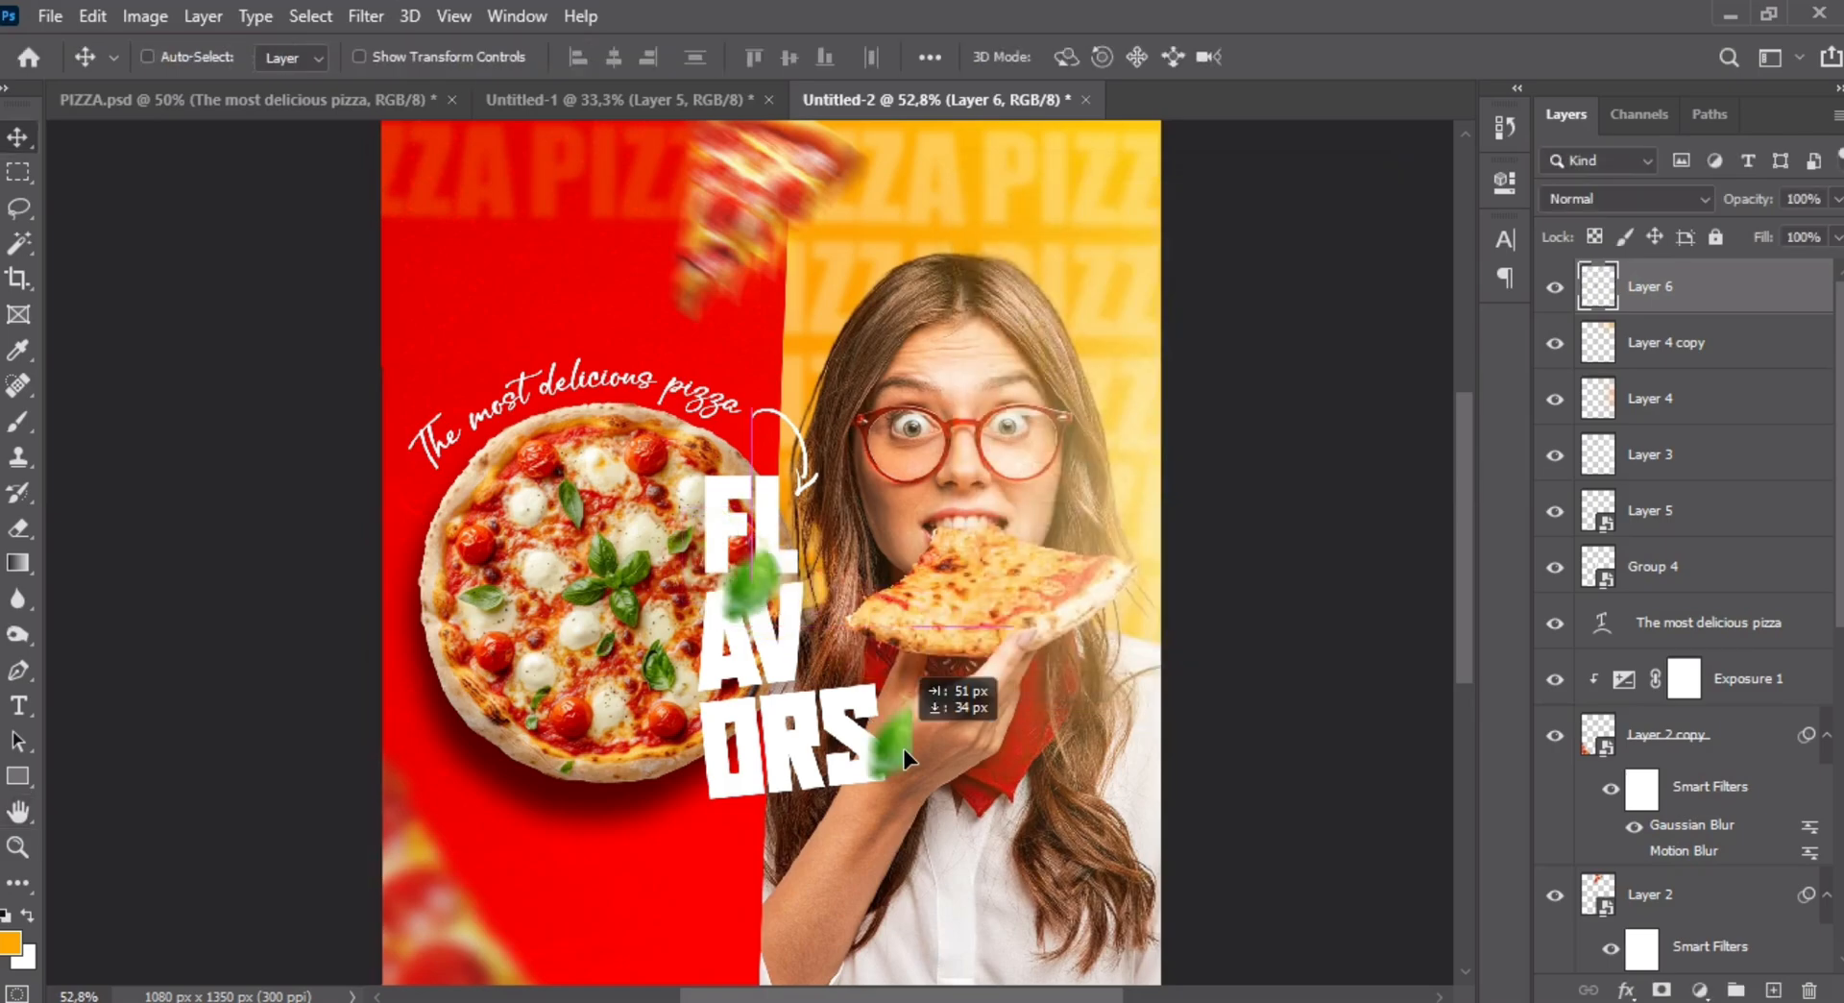
- Place the blurred leaf beside the S of FLAVORS and add a copy enlarged to about 258% in the red half's upper area
left_click_drag(905, 770, 593, 292)
key("ctrl+t")
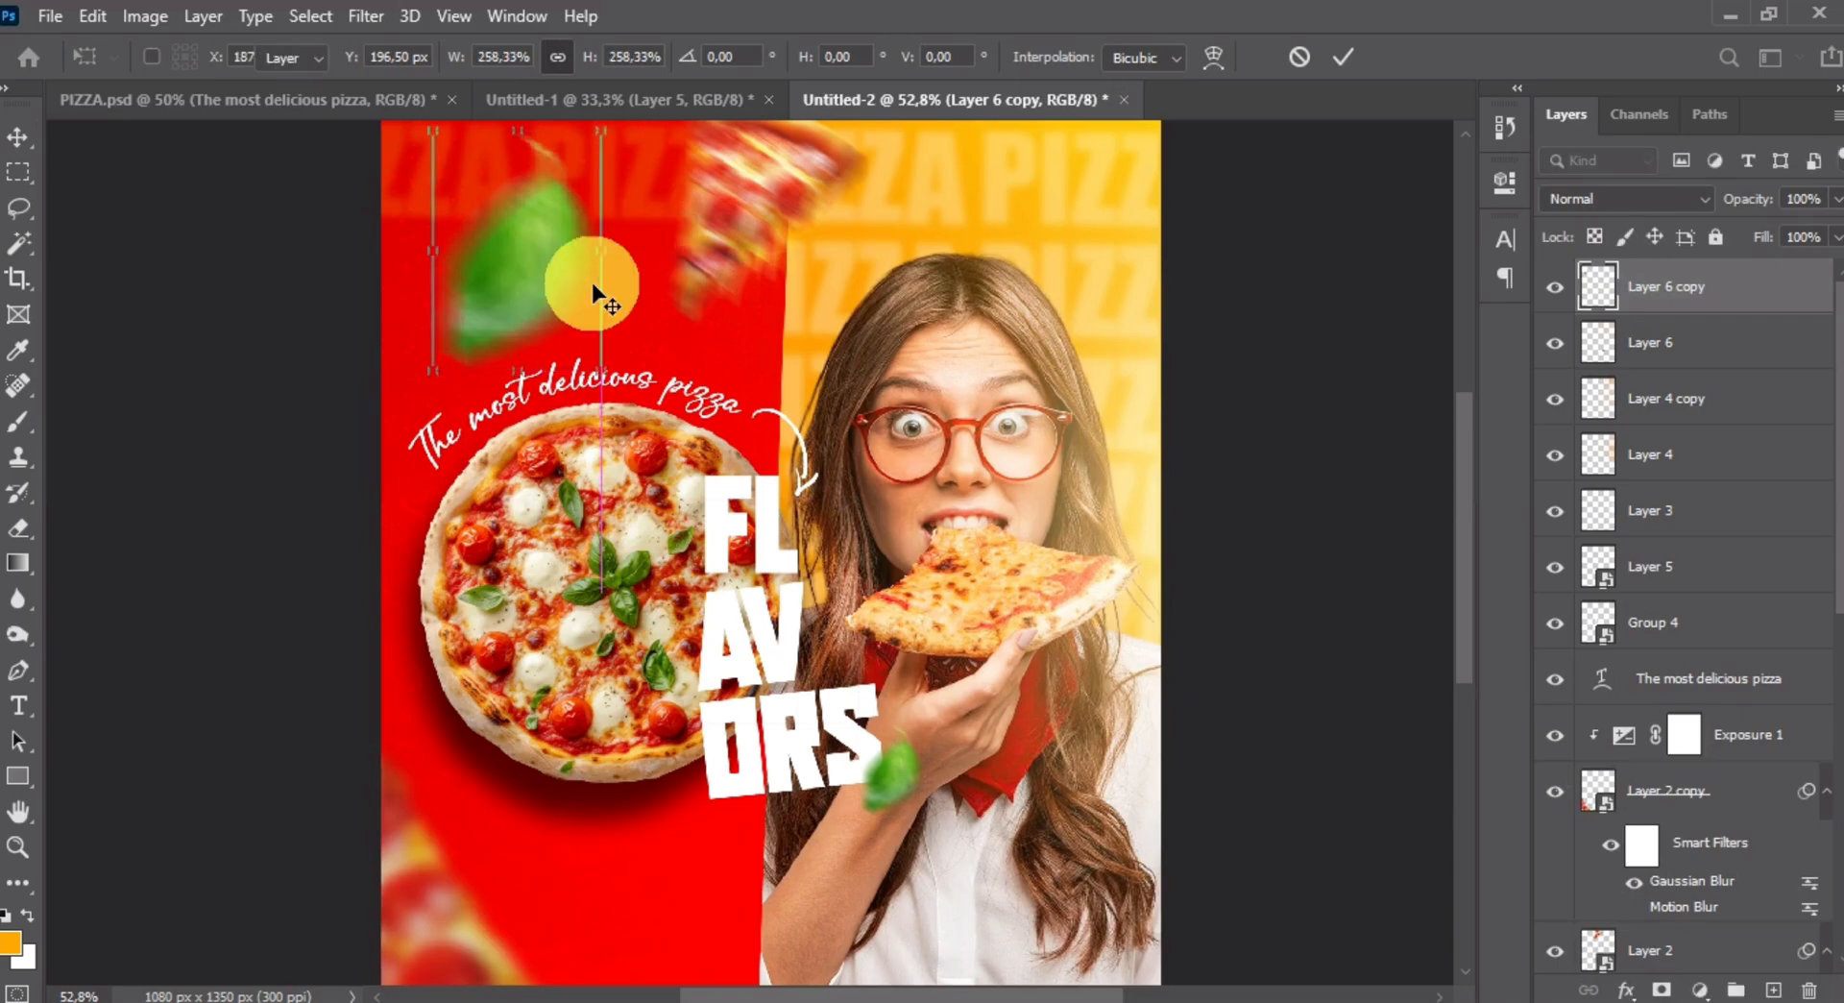
double_click(560, 288)
- Warp the enlarged leaf copy by pulling its left side inwards into a narrower, curved shape
key("ctrl+t")
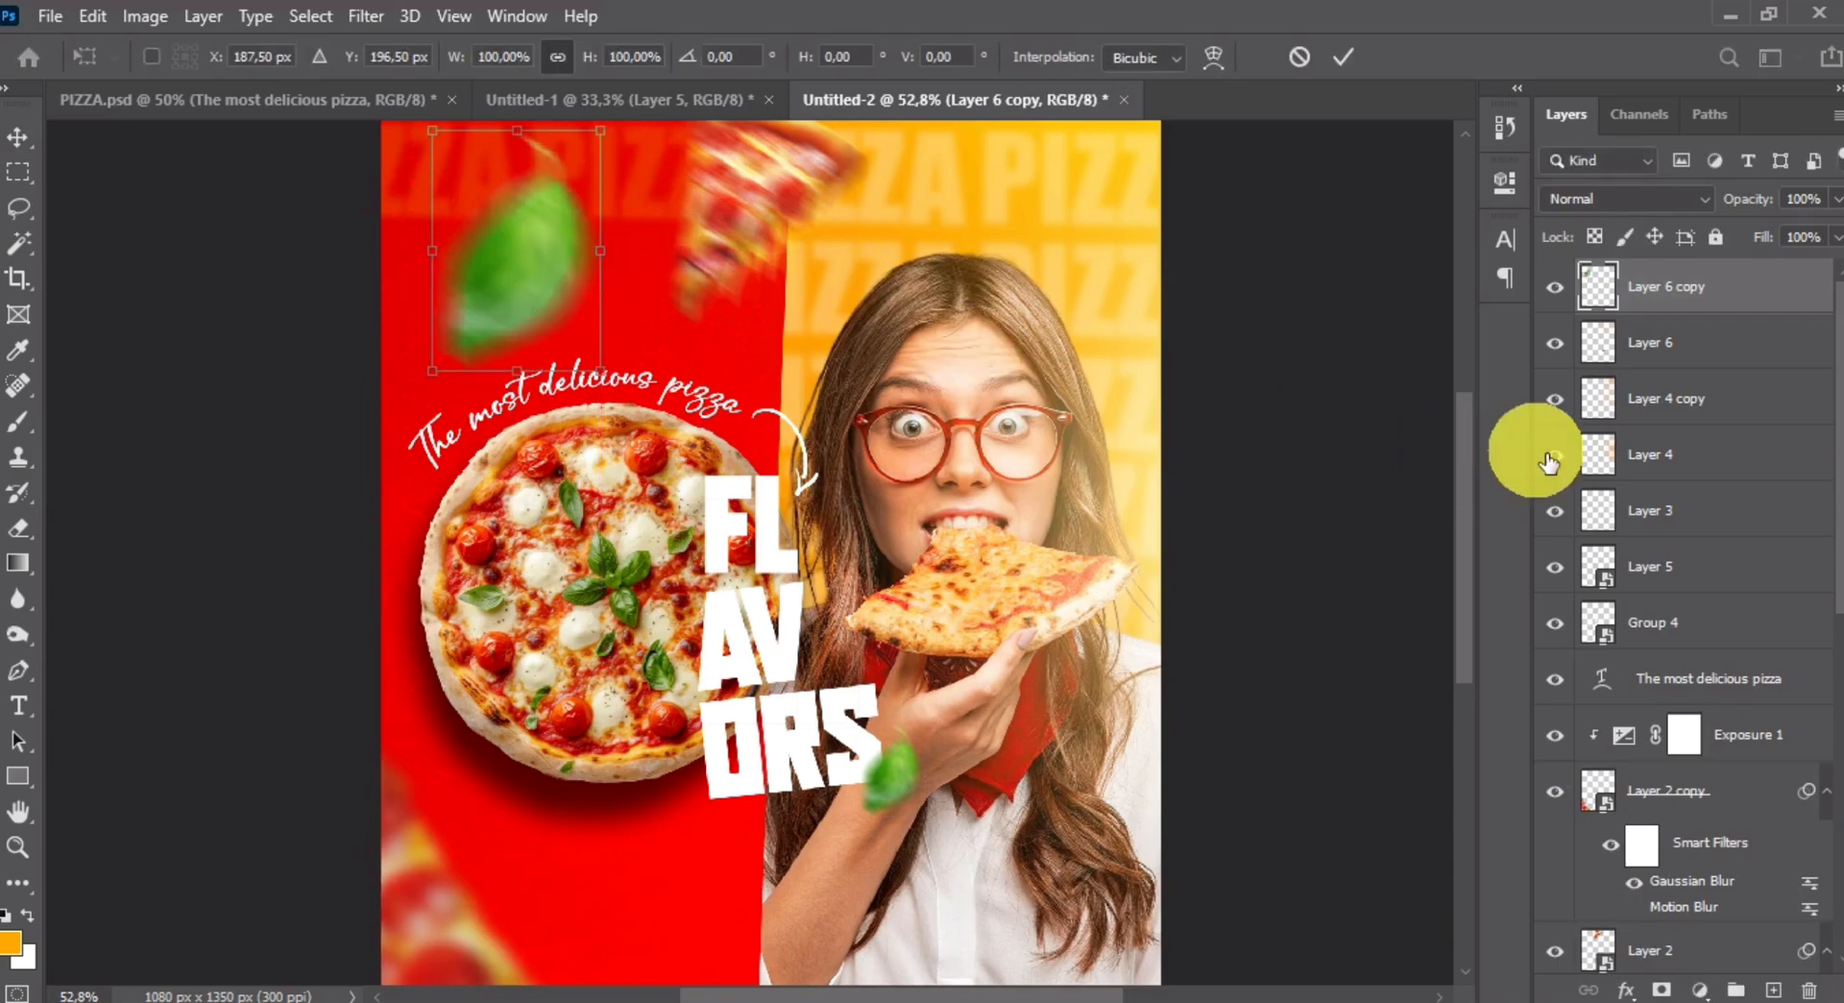
right_click(511, 272)
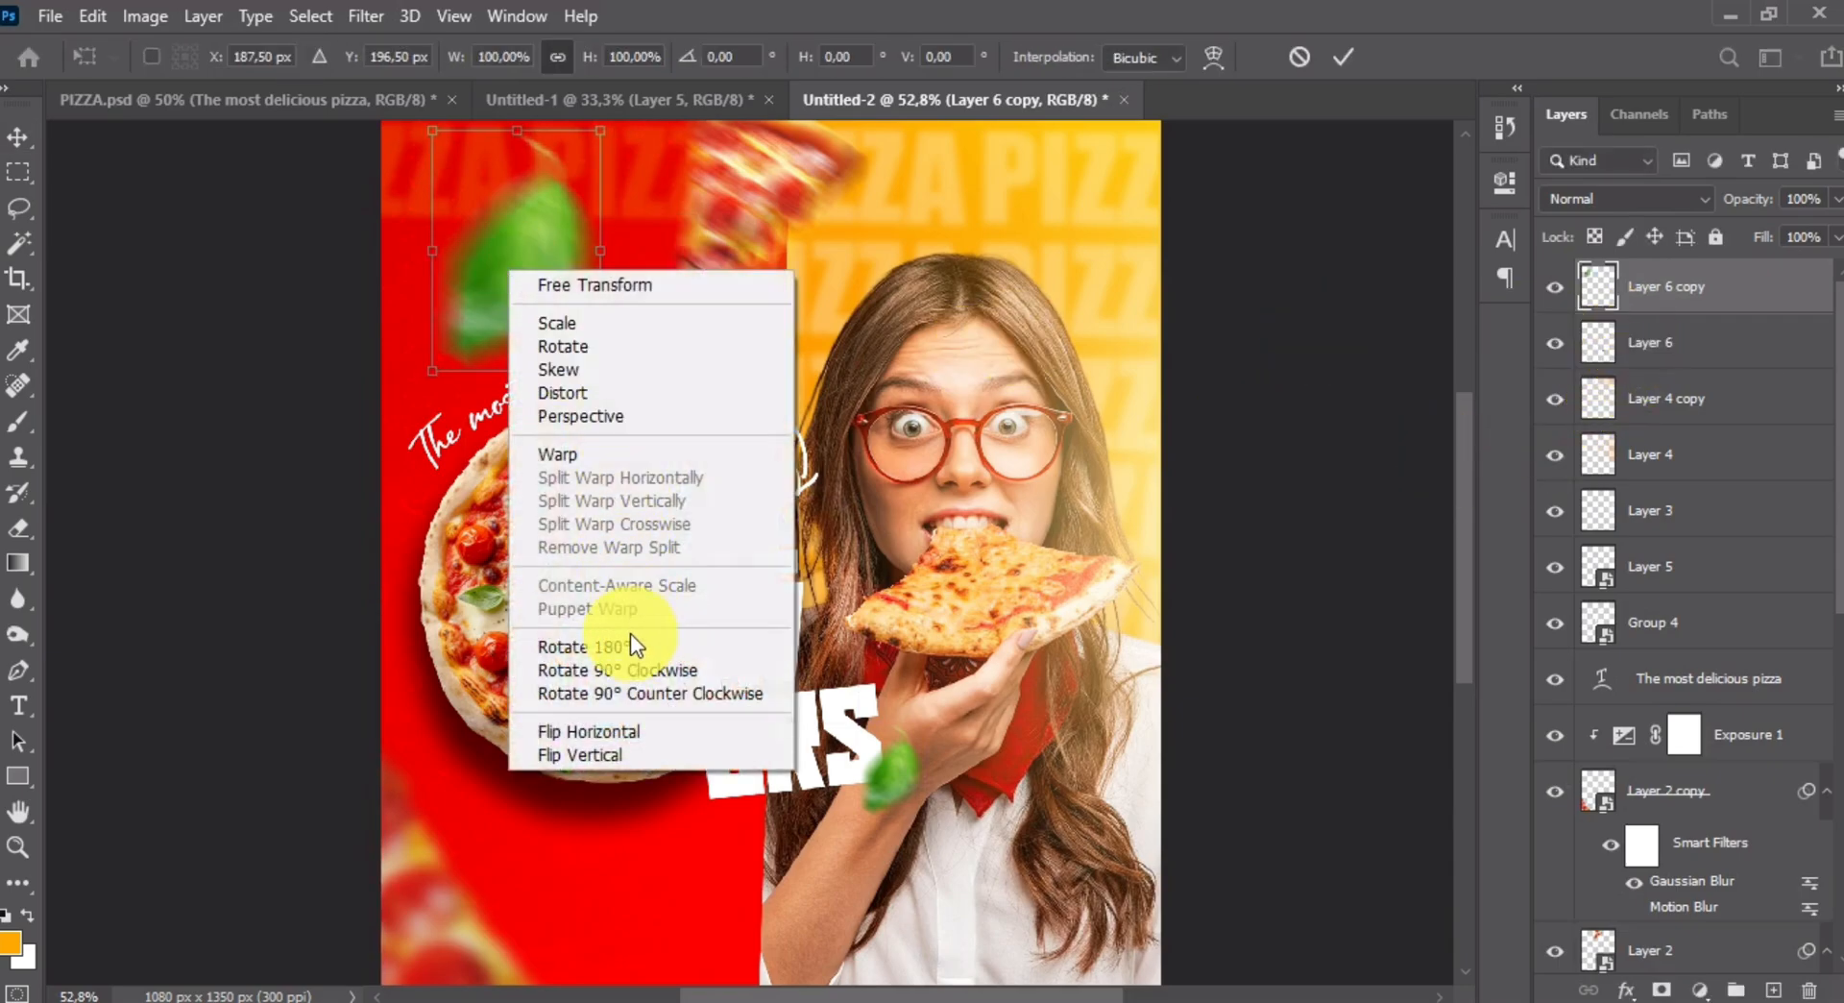
left_click(572, 452)
left_click_drag(454, 244, 511, 257)
key("Escape")
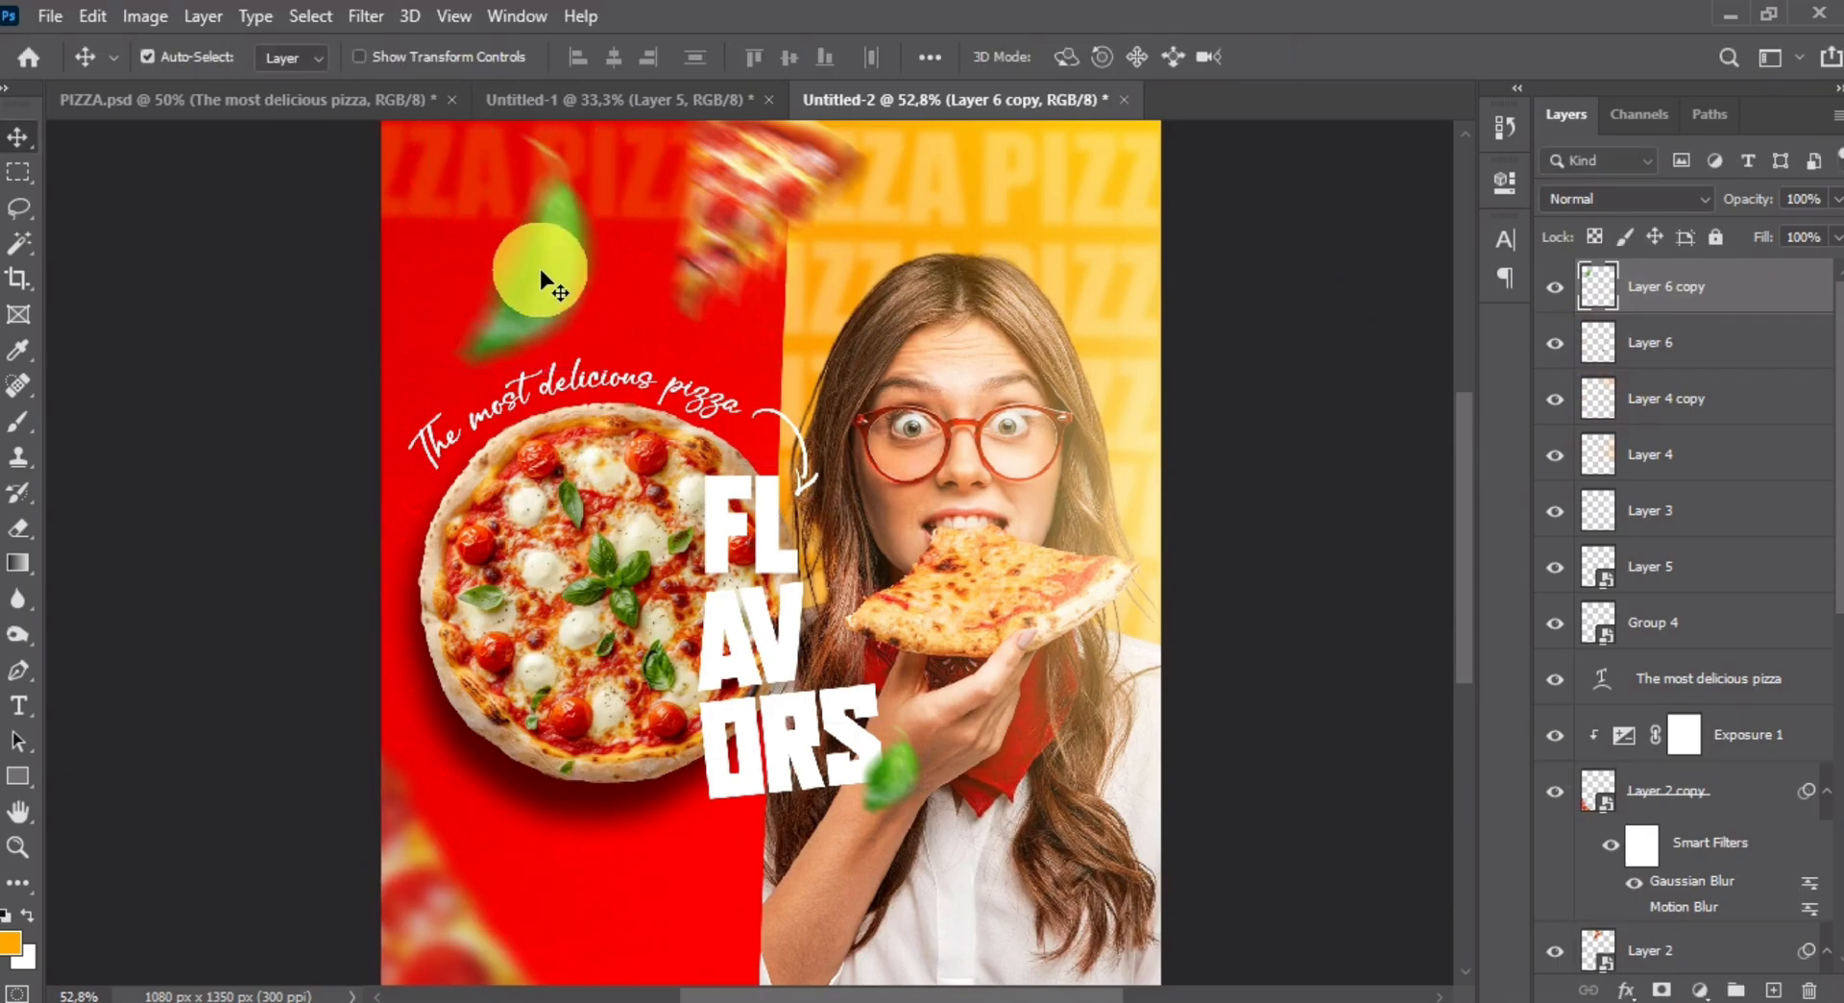
- Rotate the large leaf copy to about -131.6°, scale it to about 92% and let it run off the poster's upper left edge
key("ctrl+t")
left_click_drag(708, 384, 435, 282)
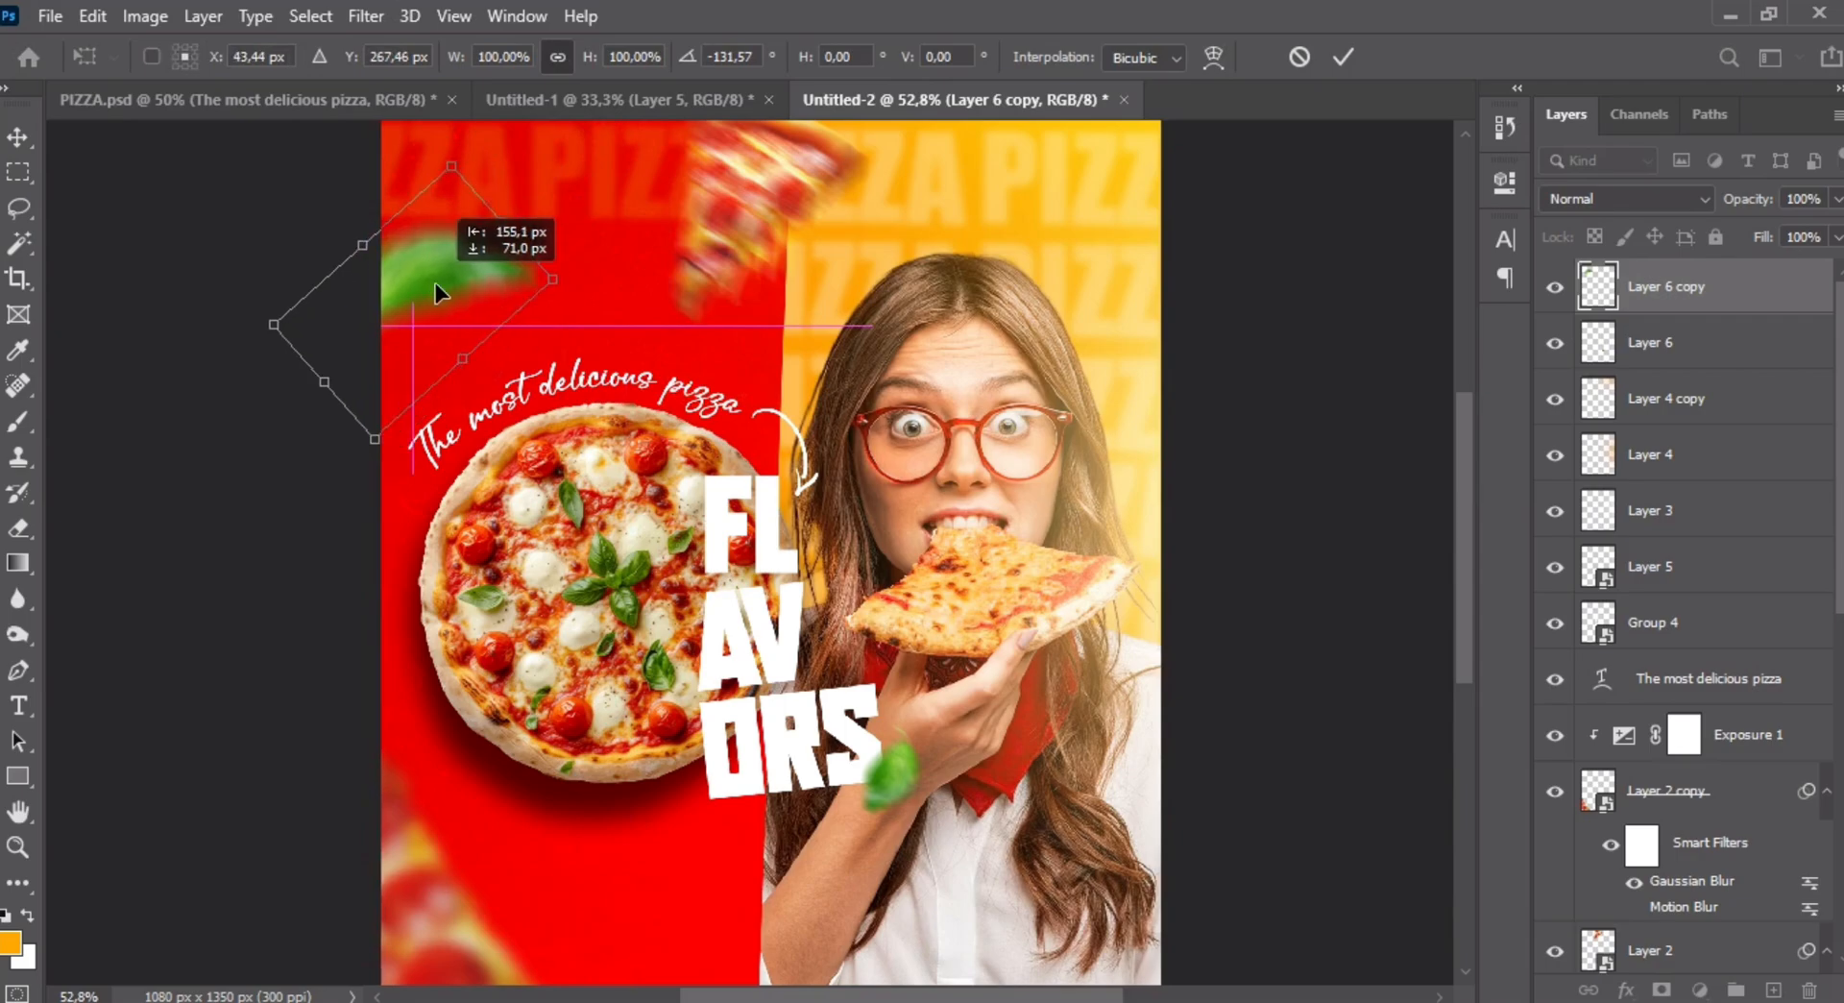
left_click_drag(549, 303, 535, 308)
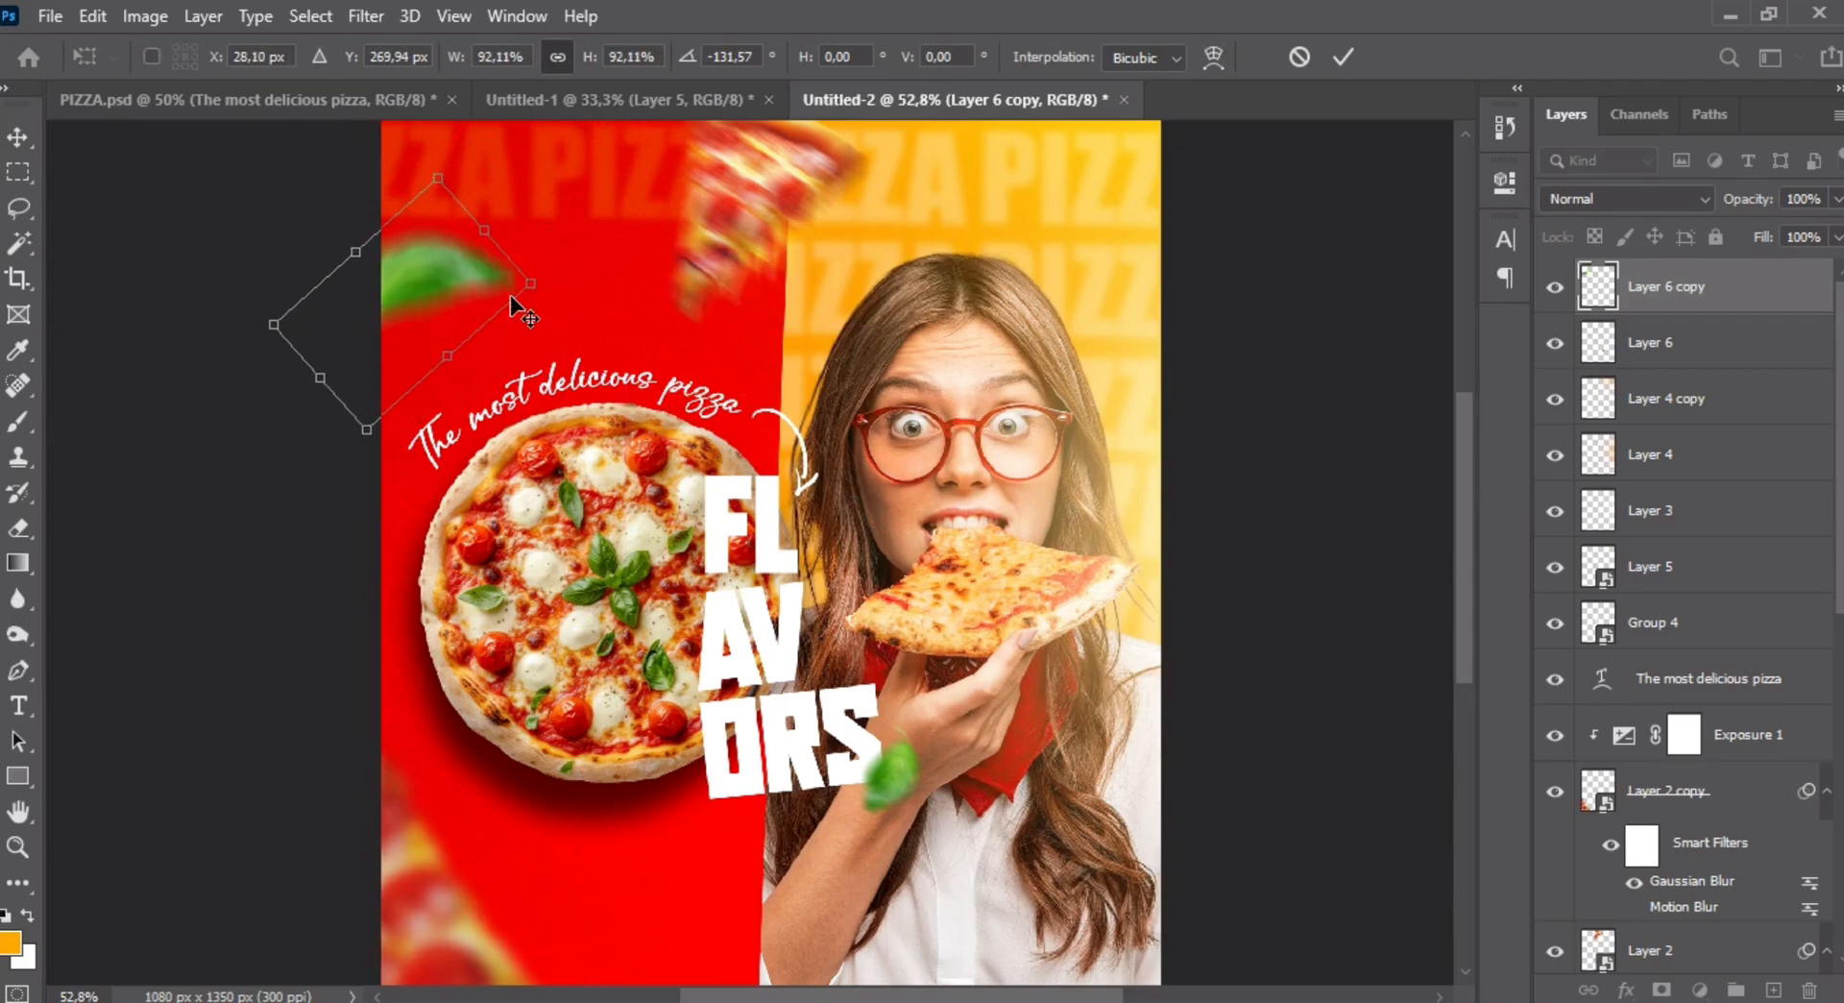
double_click(433, 280)
left_click(566, 459)
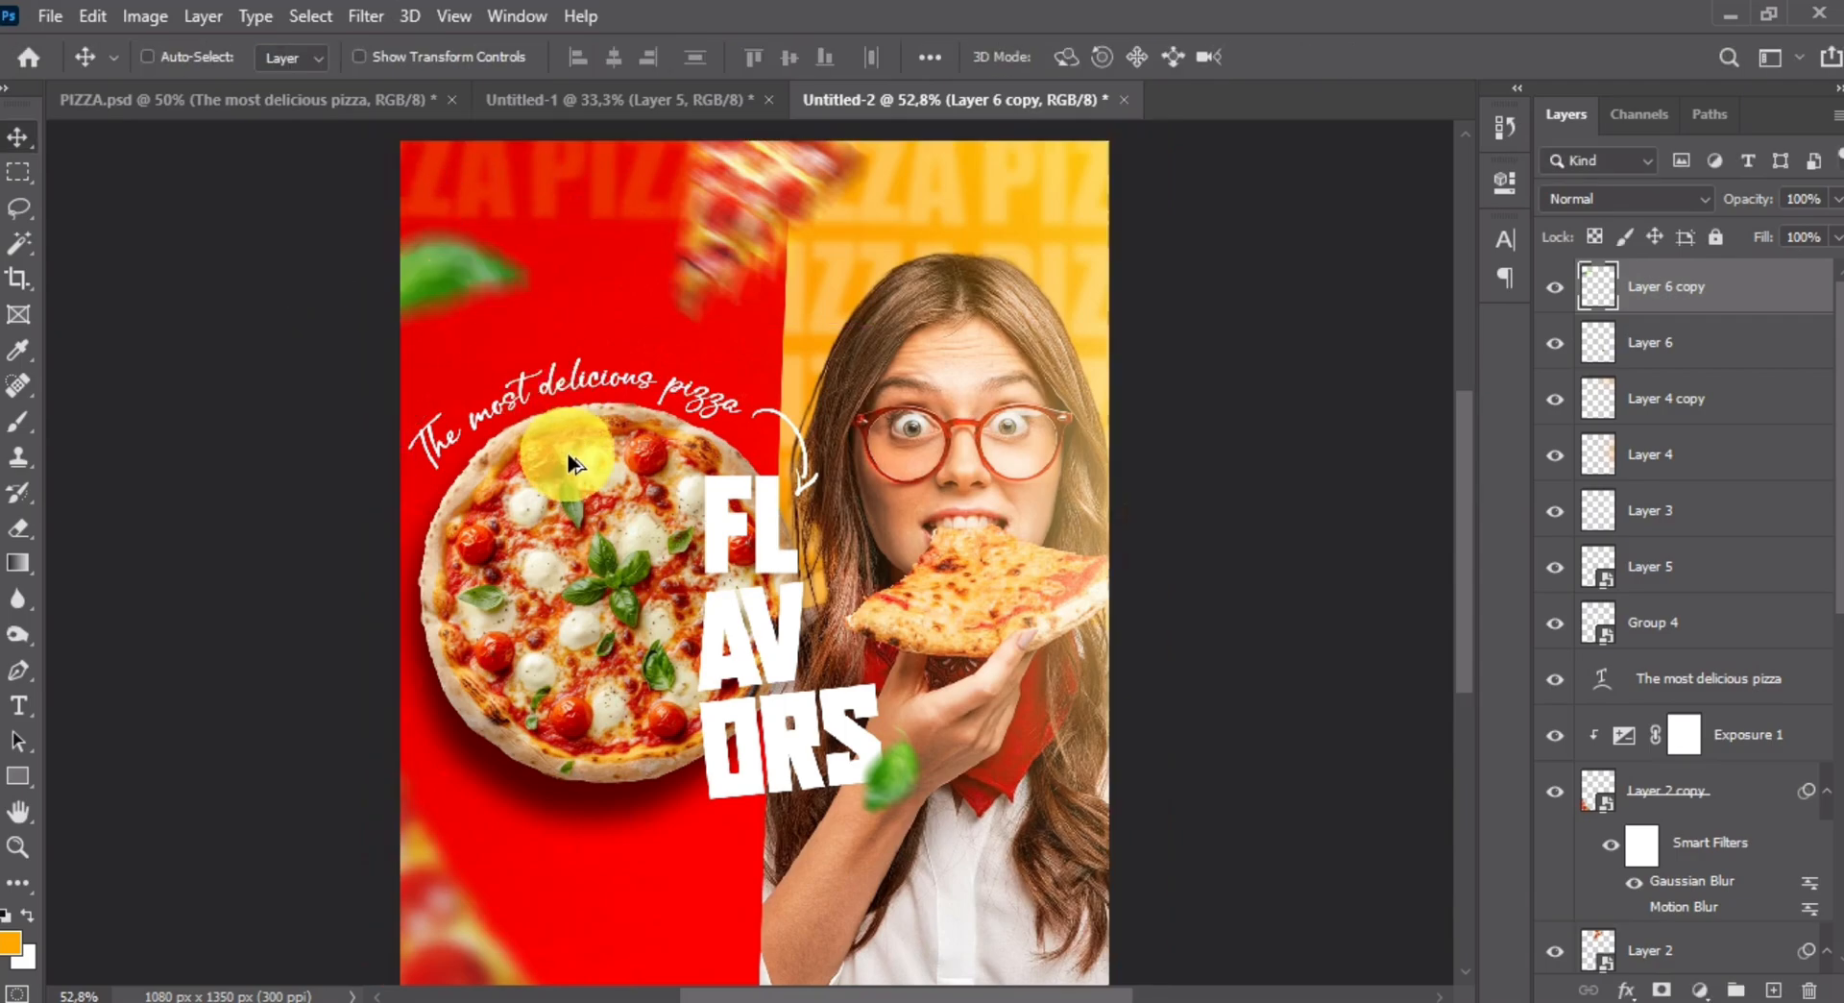
- Bring the white contact bar from PIZZA.psd into the poster, place it near the lower edge and centre it horizontally on the canvas
scroll(570, 464, "down", 1)
scroll(586, 459, "down", 4)
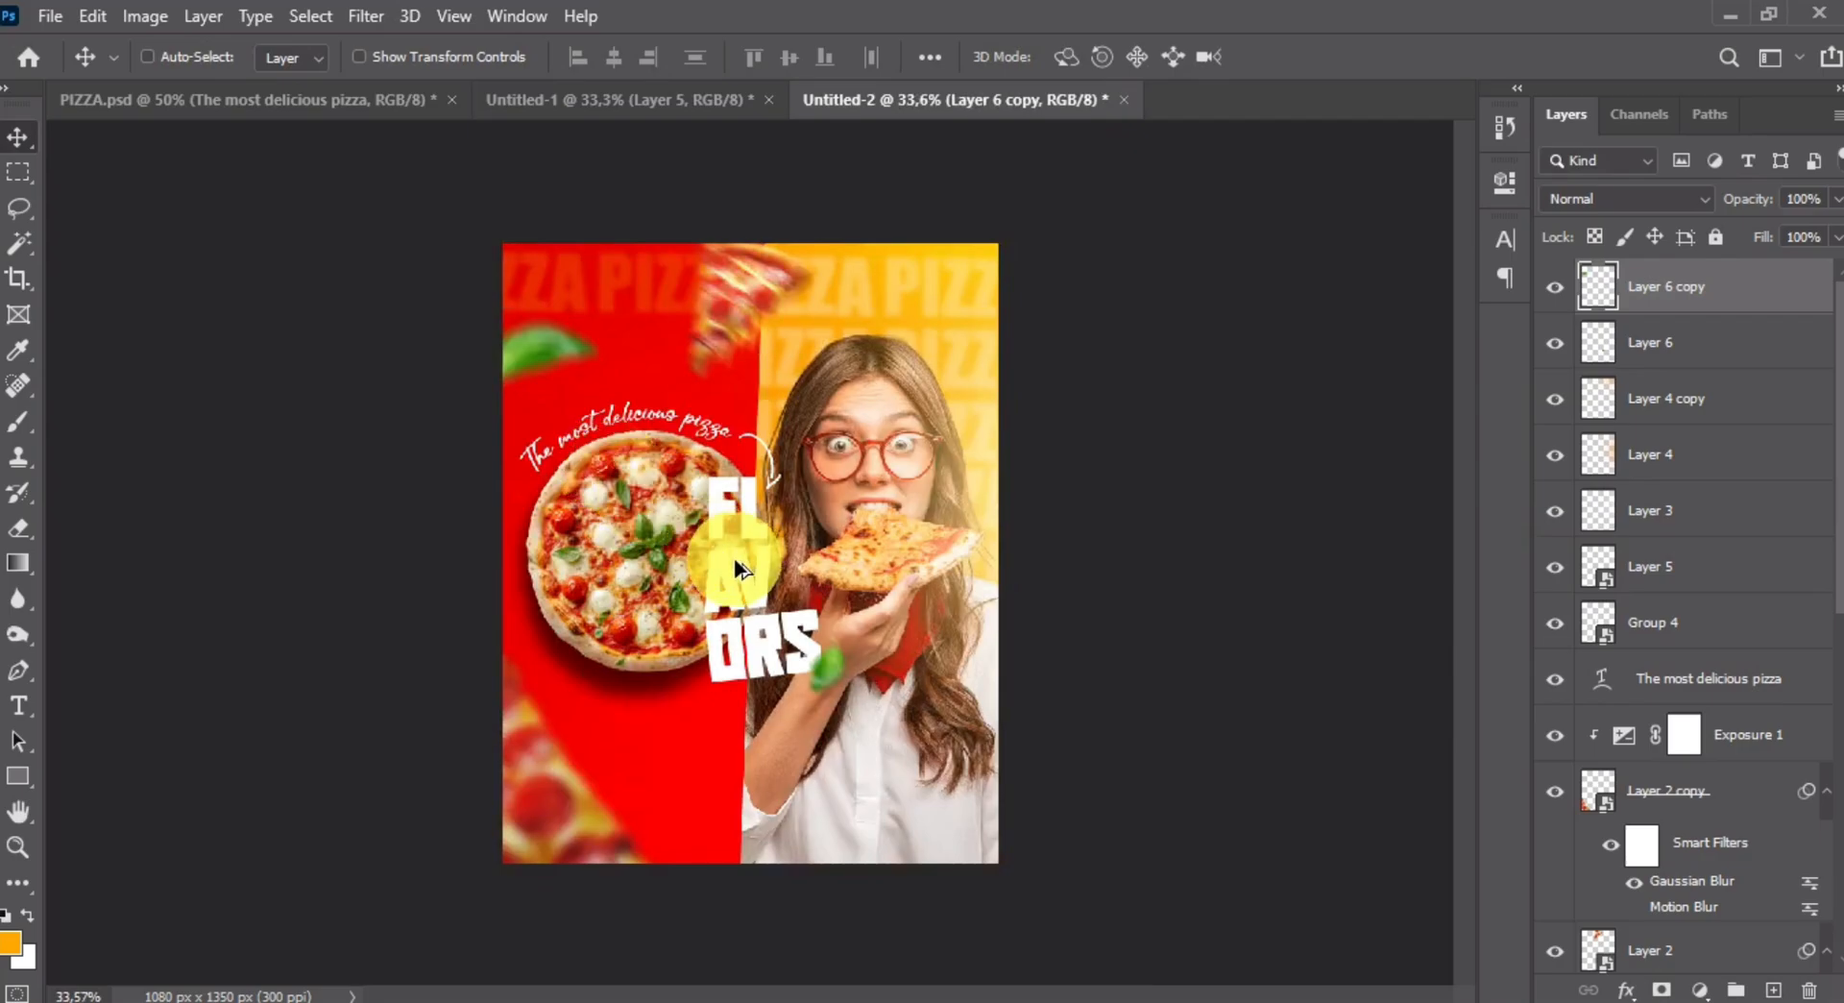
scroll(734, 557, "up", 2)
scroll(713, 584, "up", 2)
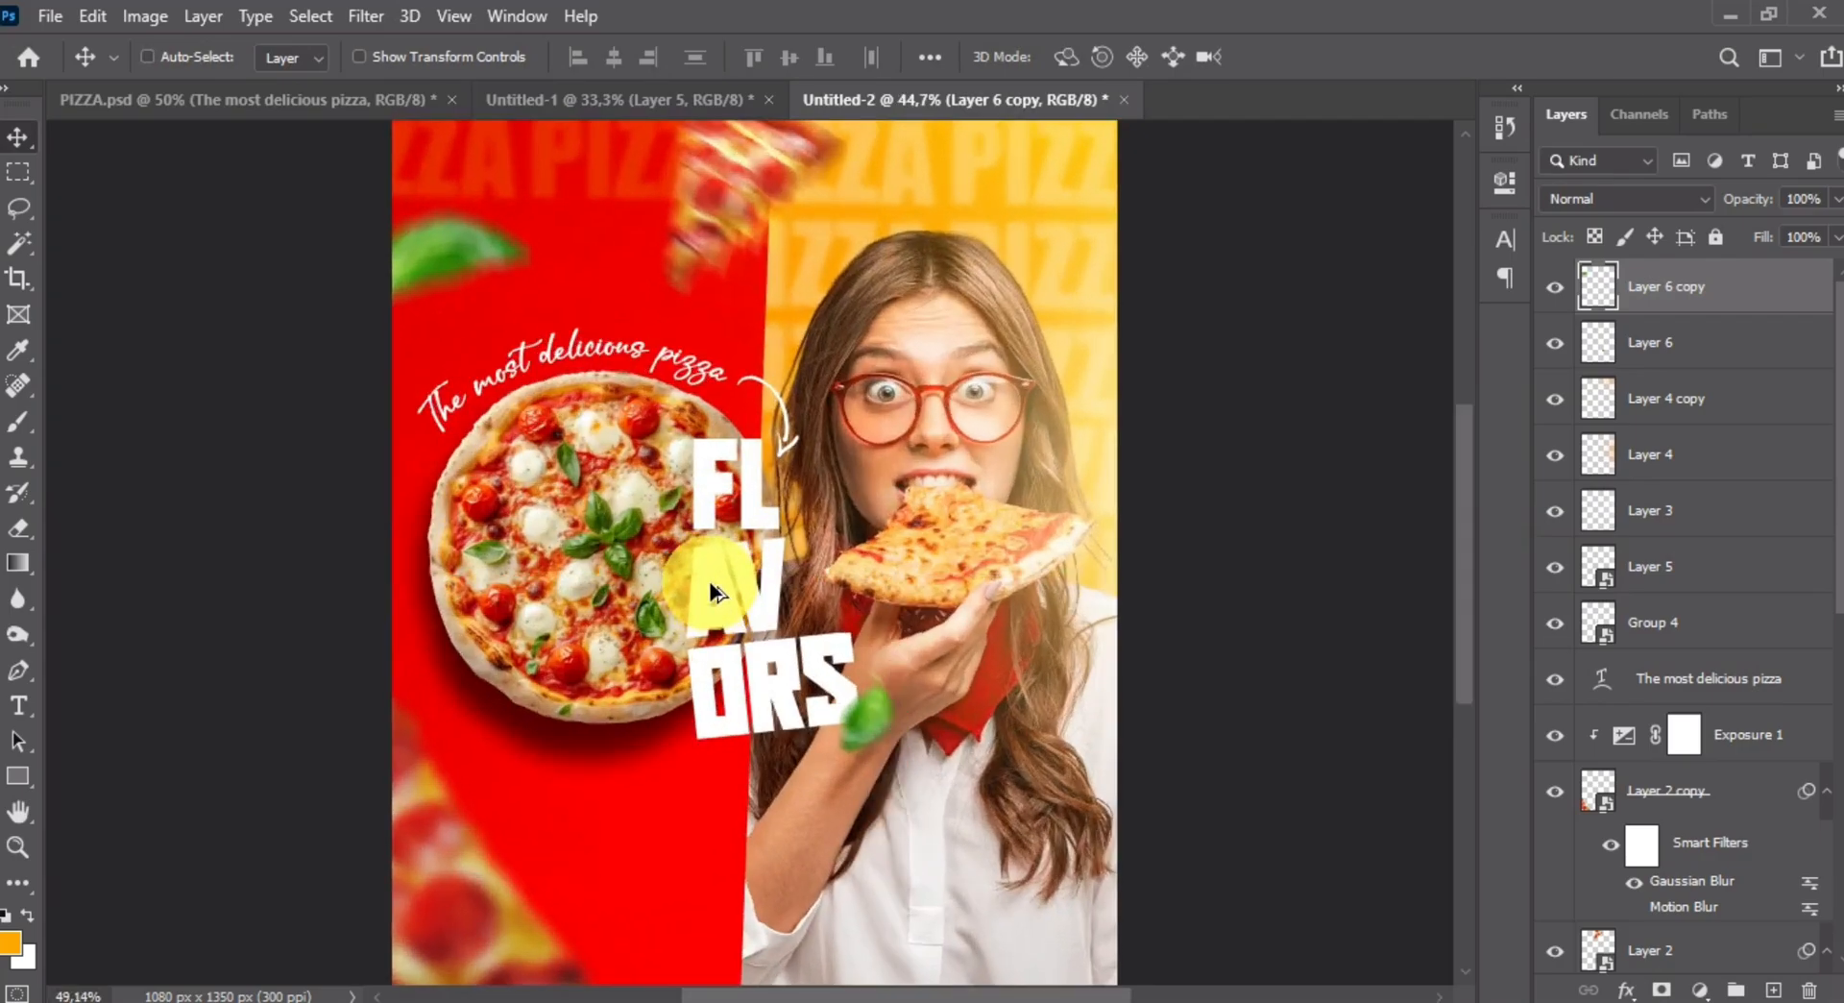
key("ctrl+v")
left_click_drag(831, 766, 818, 611)
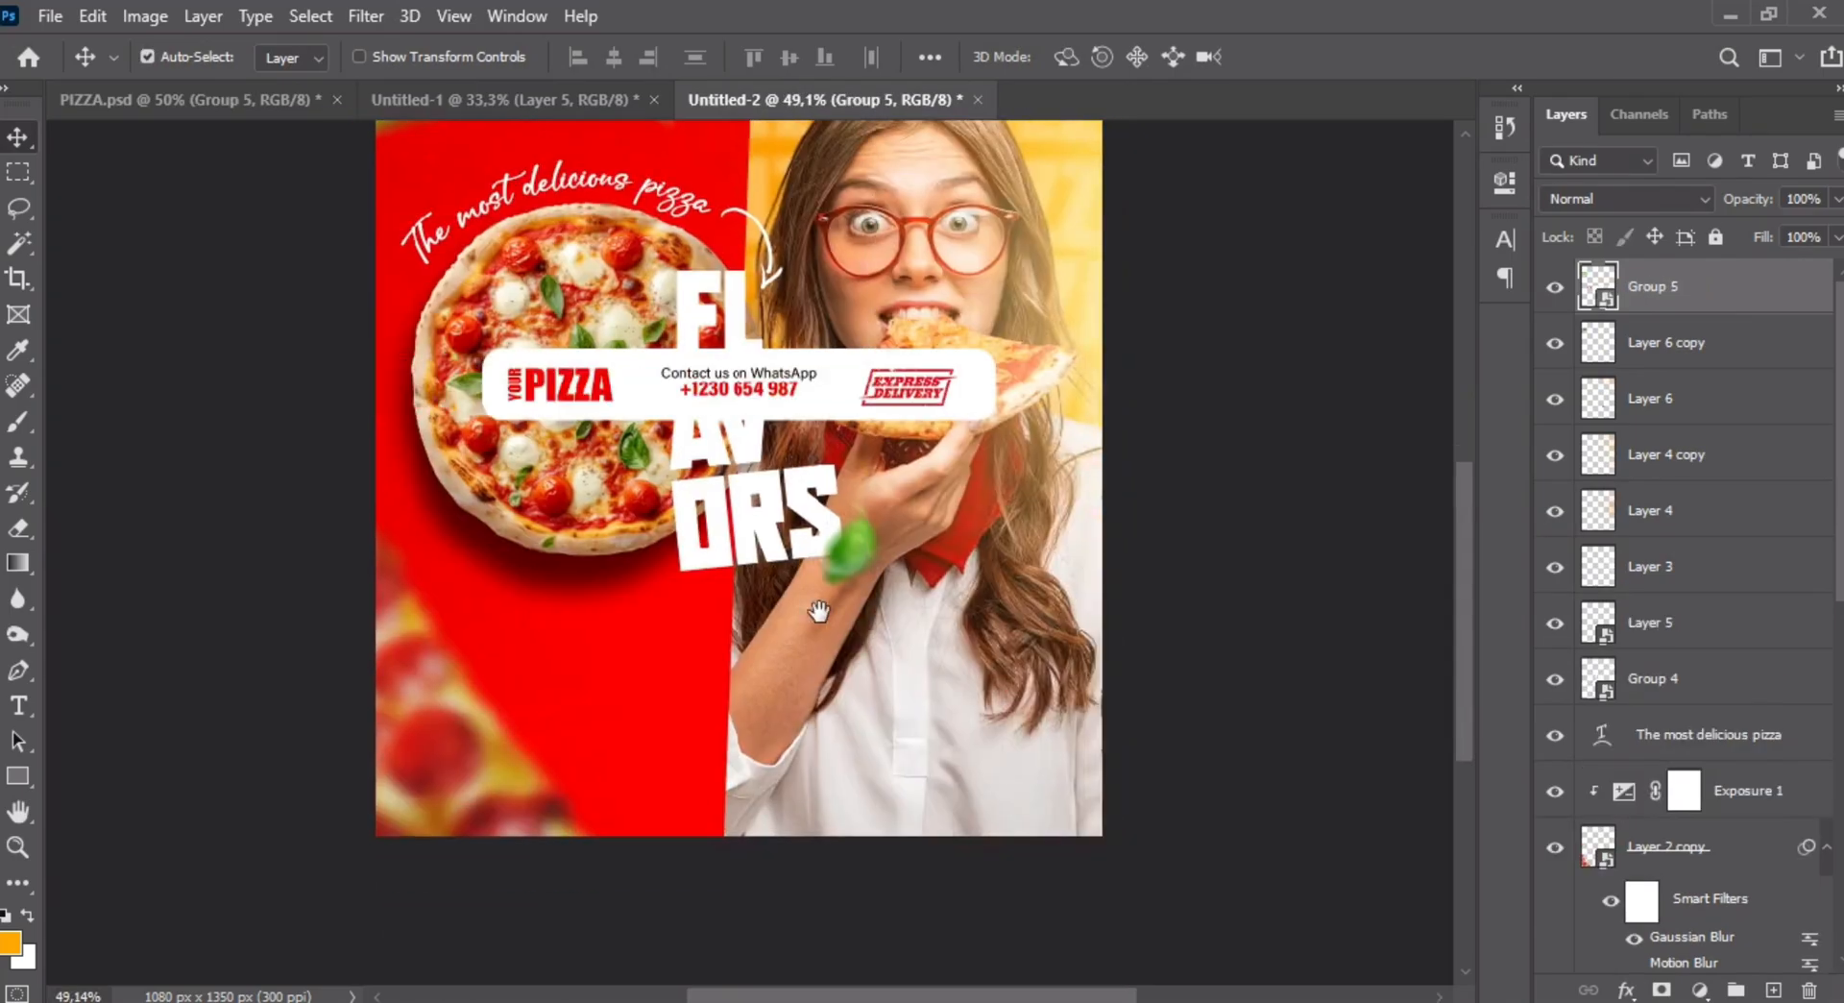
left_click_drag(815, 406, 810, 797)
left_click(147, 57)
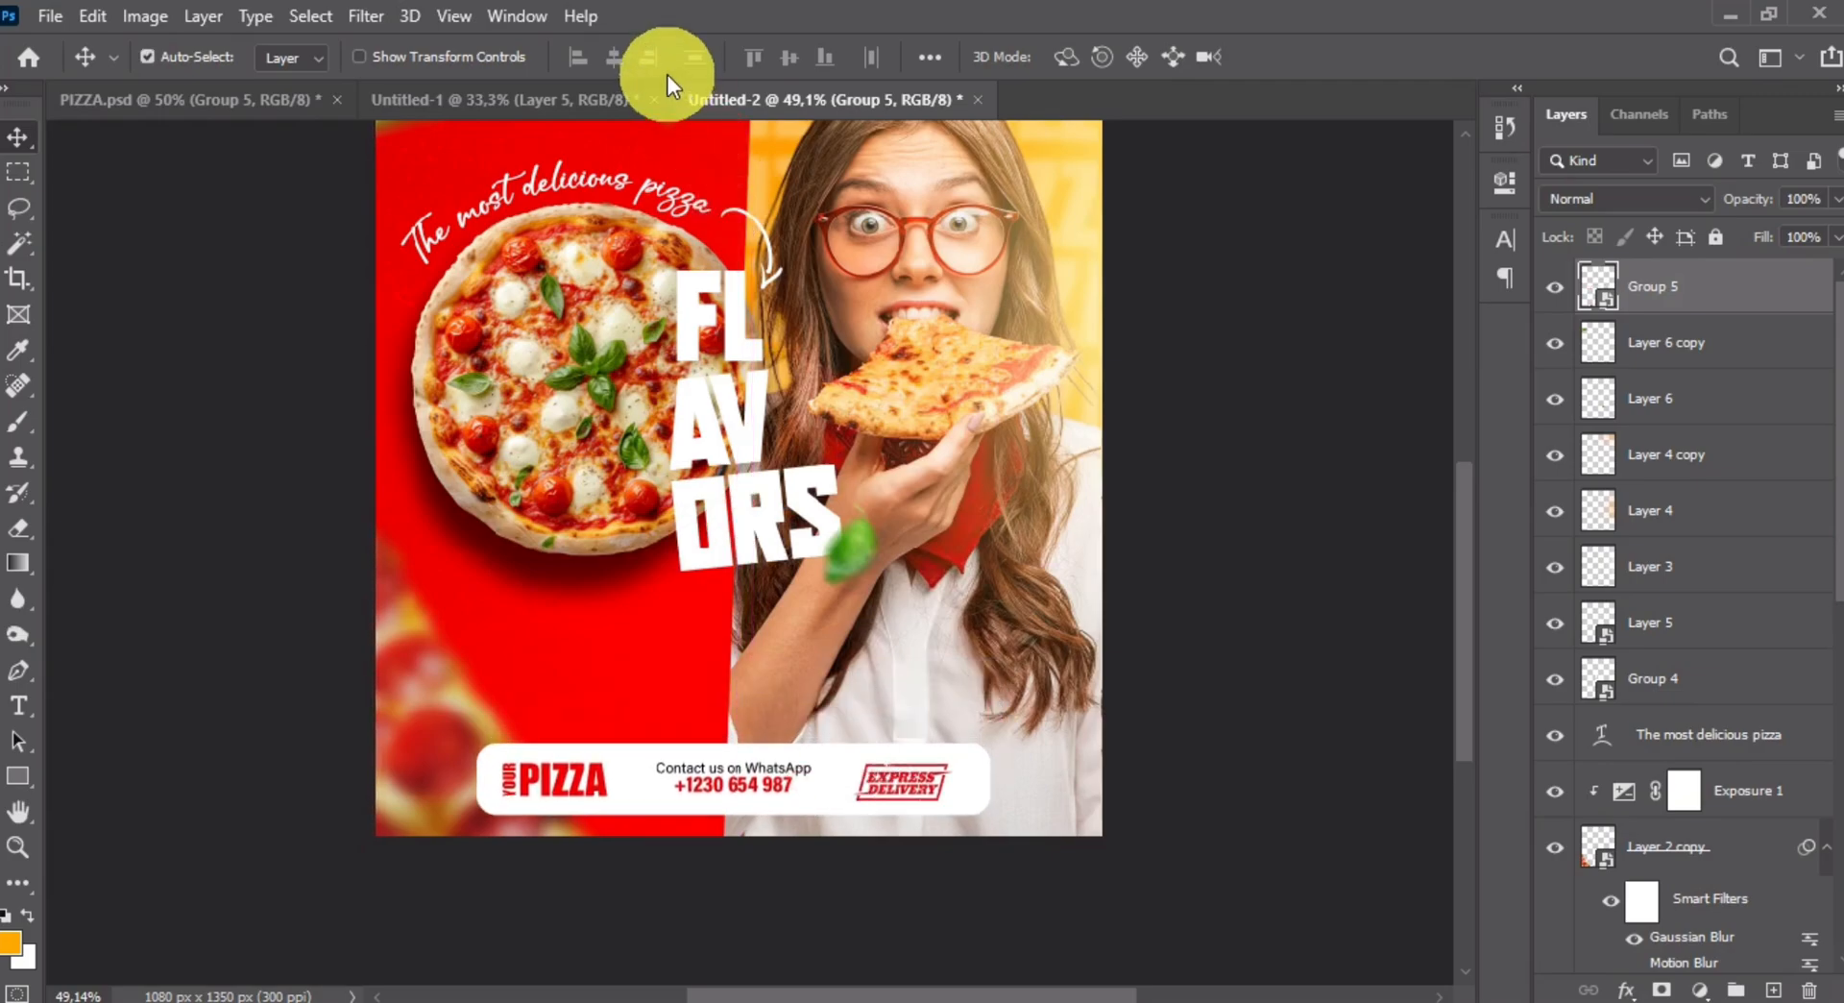
left_click(930, 57)
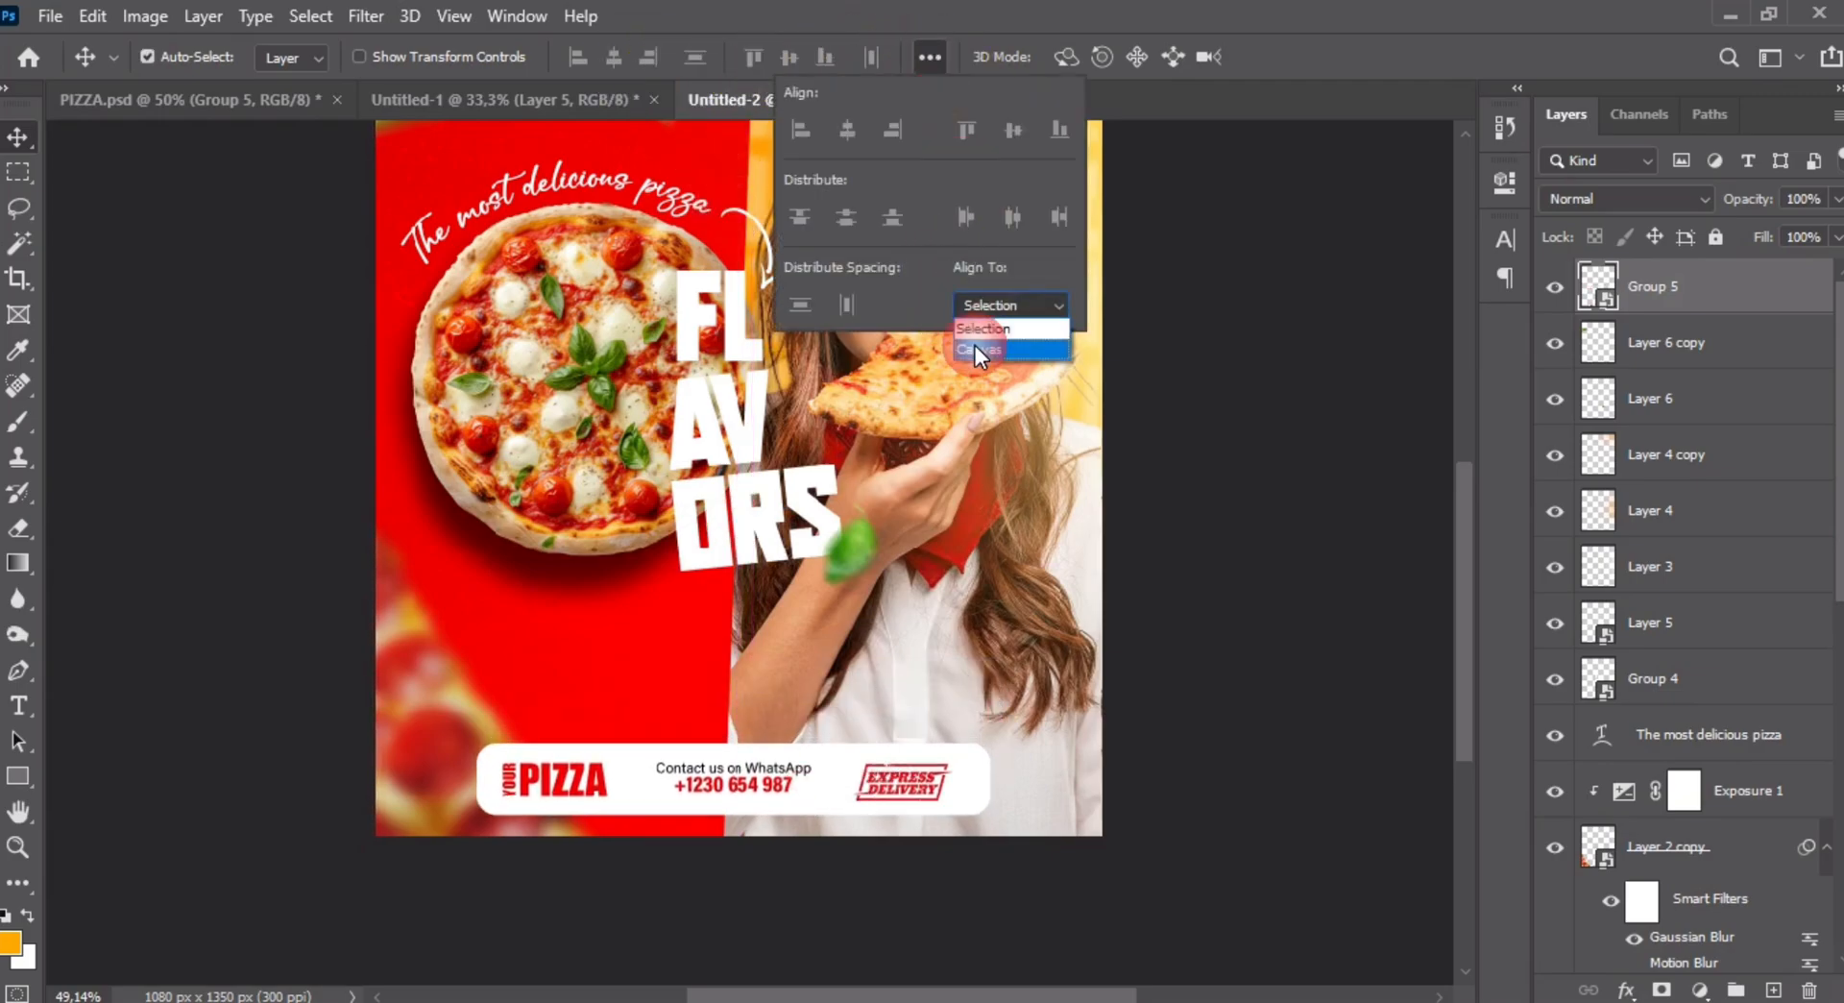
left_click(976, 347)
left_click(611, 60)
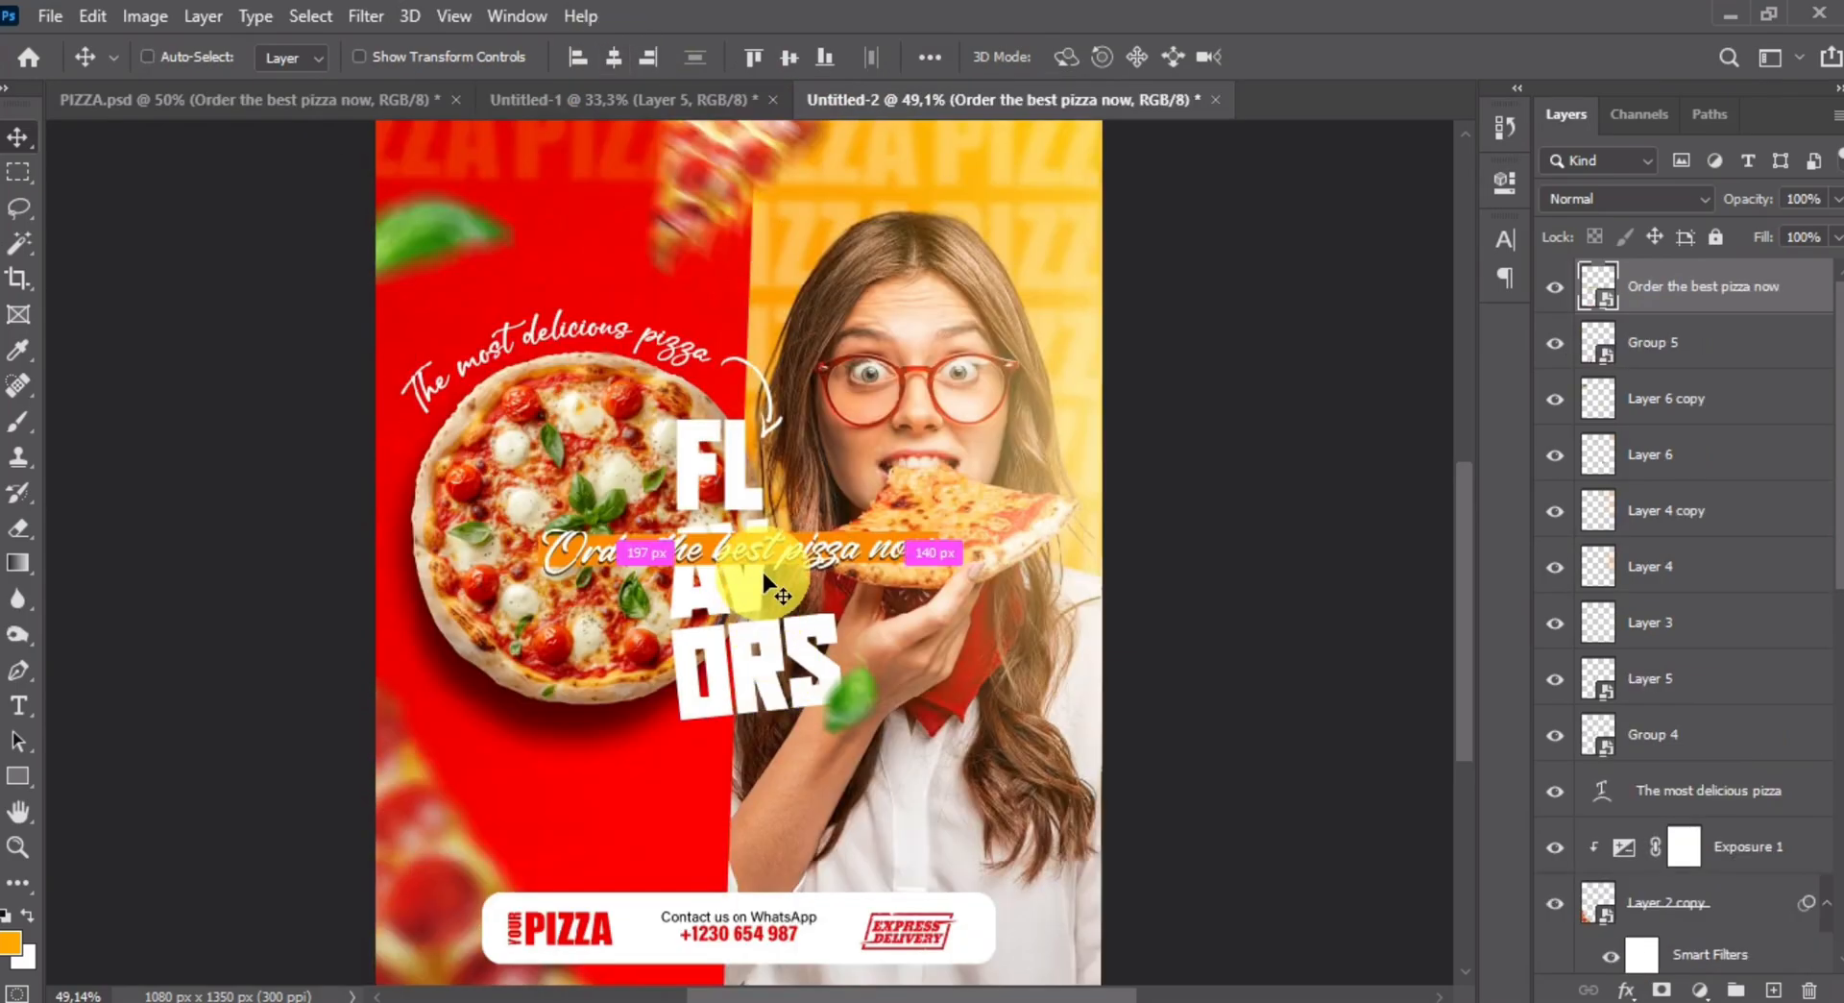
- Place the "Order the best pizza now" lettering just above the white contact bar and centre it horizontally on the canvas
left_click_drag(766, 577, 759, 855)
left_click(613, 57)
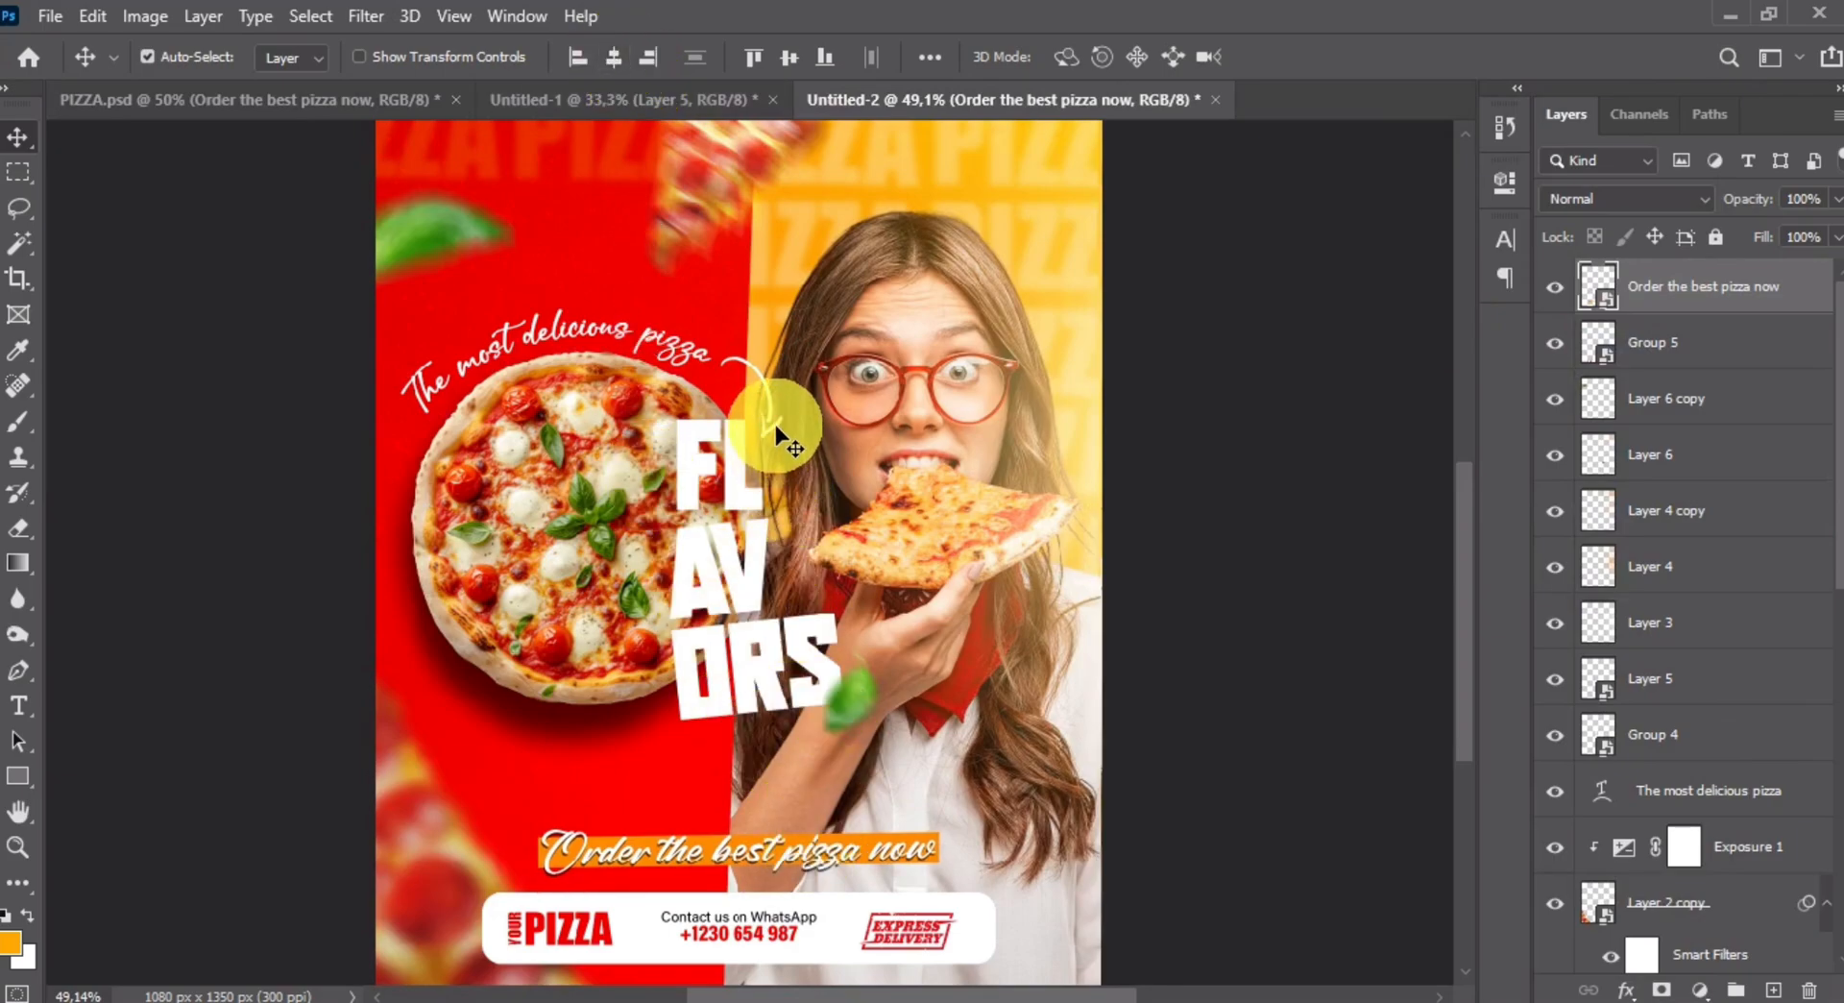
- Duplicate the white curved arrow beside FLAVORS and place the copy at the end of the "Order the best pizza now" lettering
left_click_drag(772, 425, 832, 605)
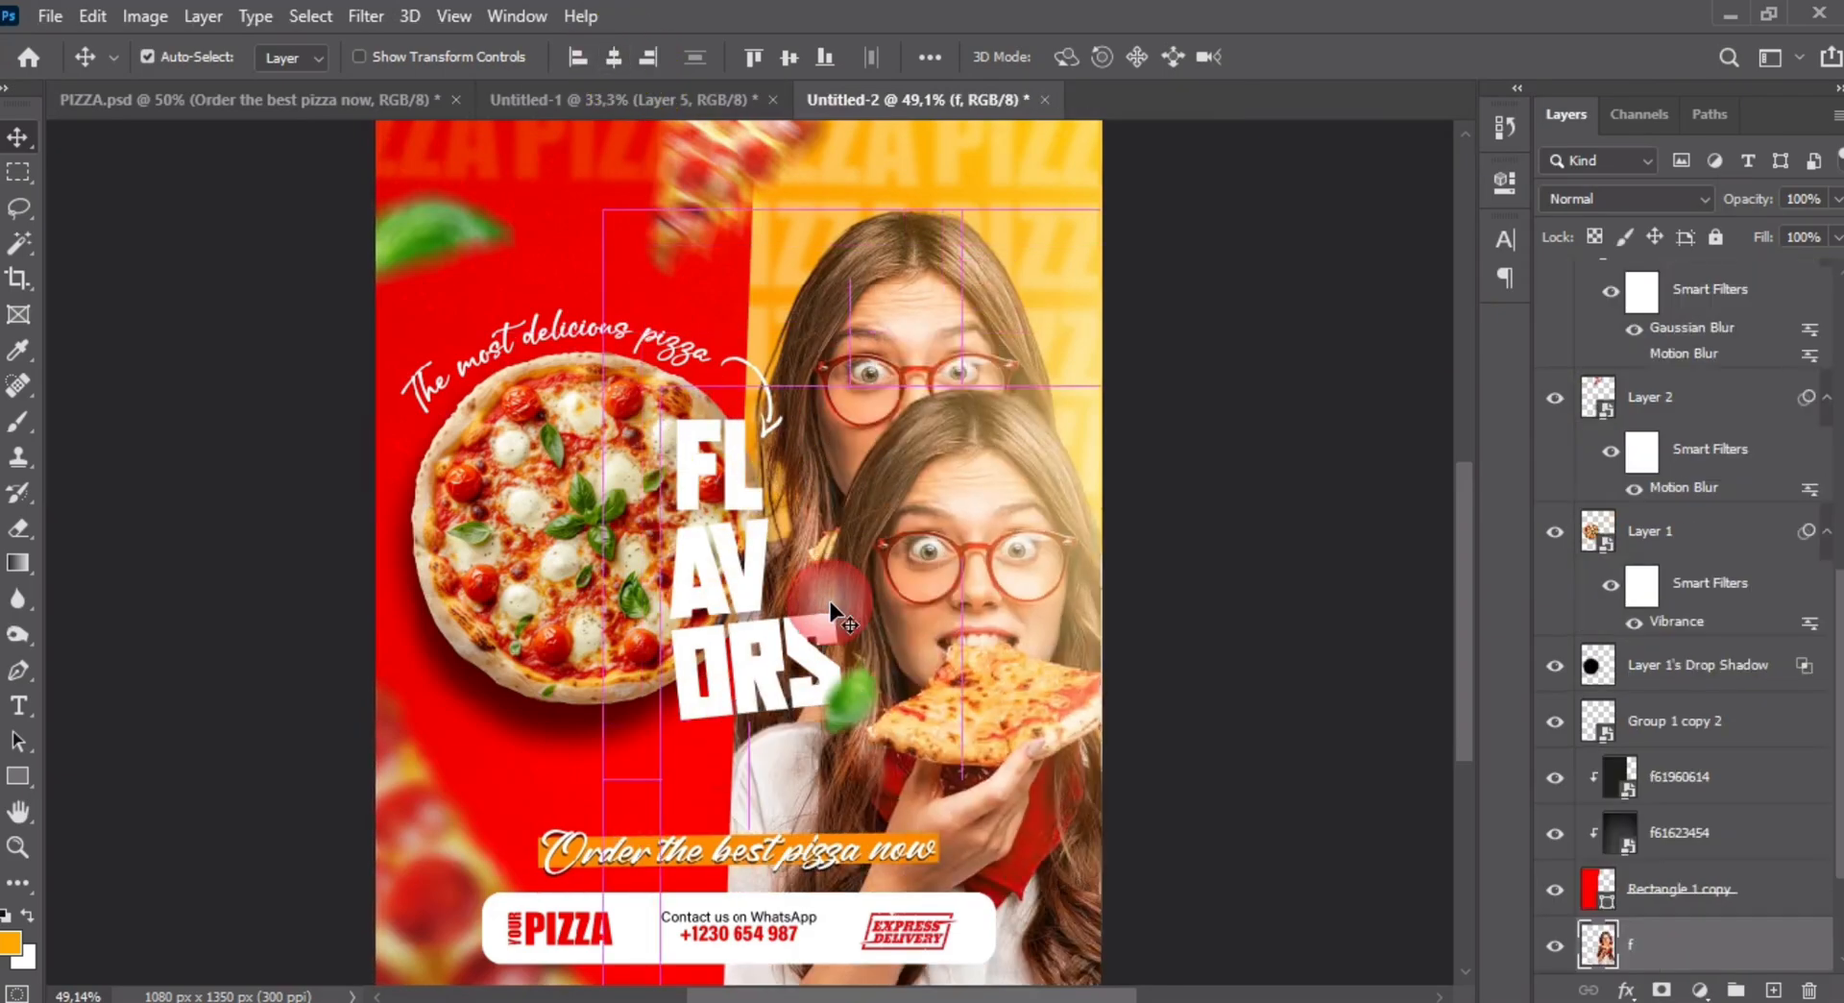
key("ctrl+z")
left_click(764, 430)
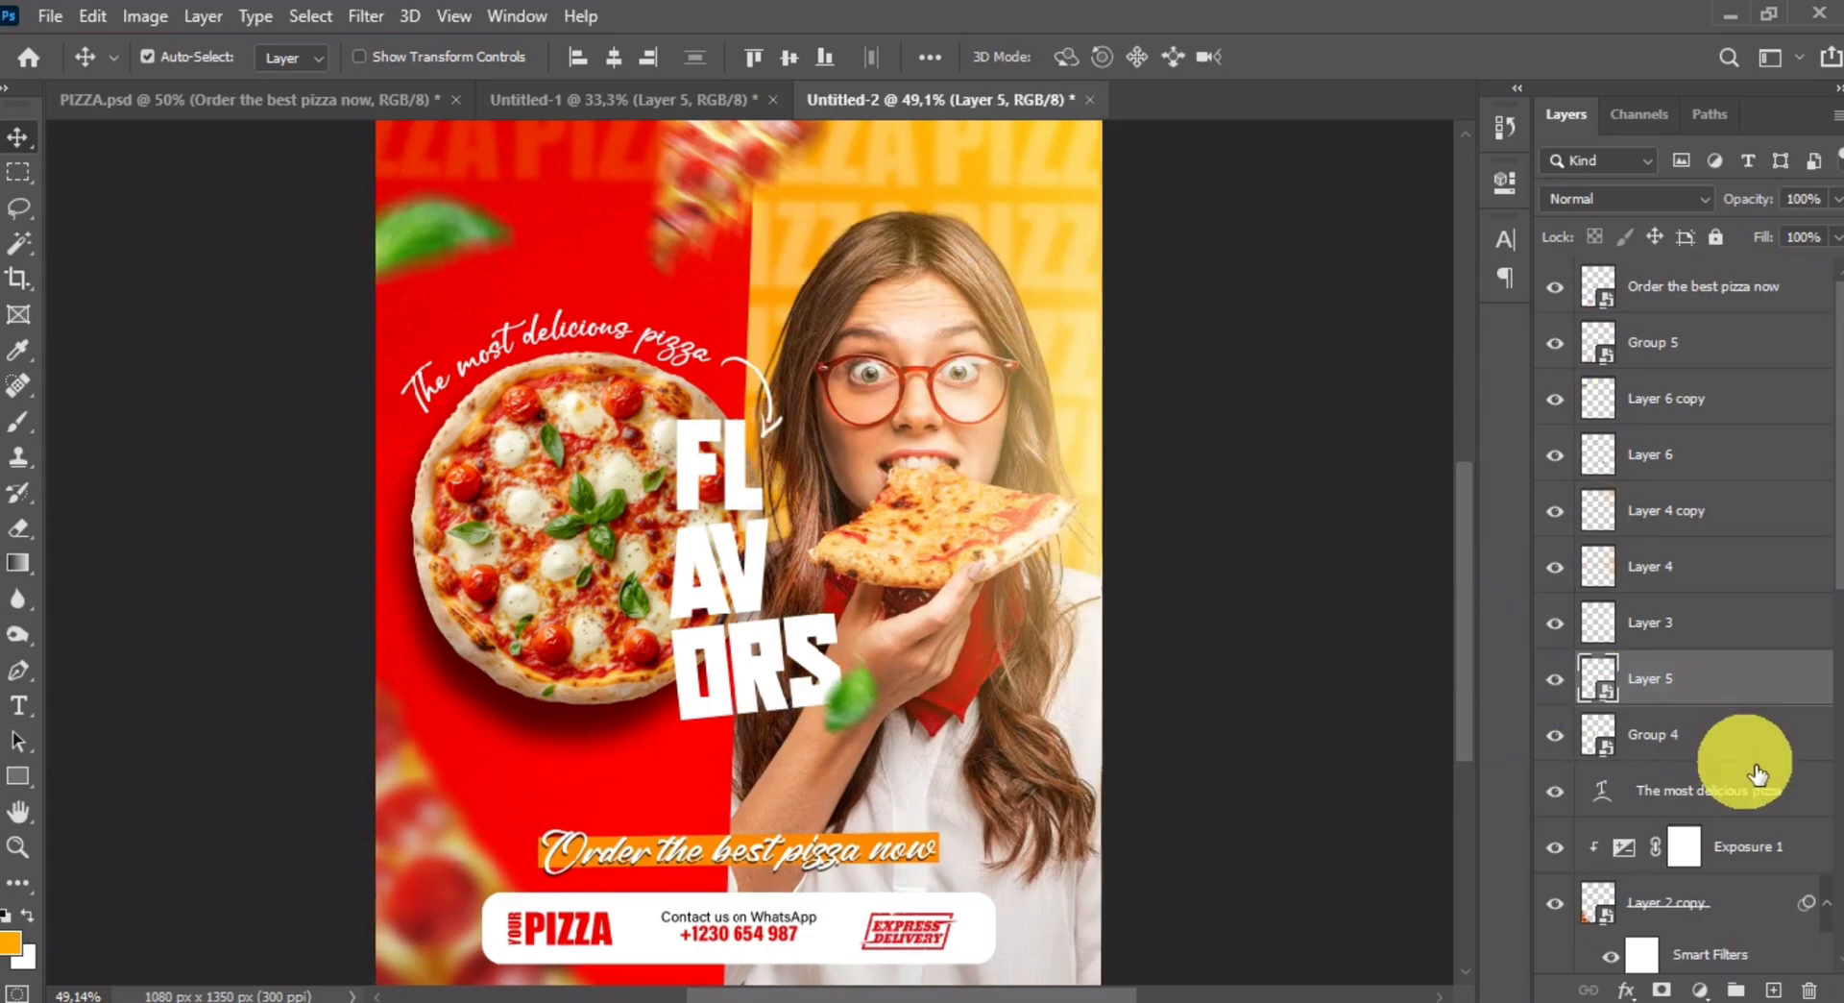
left_click_drag(768, 423, 1006, 882)
- Rotate the arrow copy to about 7.4° and adjust its size so it curves from the lettering down towards the white contact bar
key("ctrl+t")
key("ctrl+plus")
key("ctrl+plus")
key("ctrl+plus")
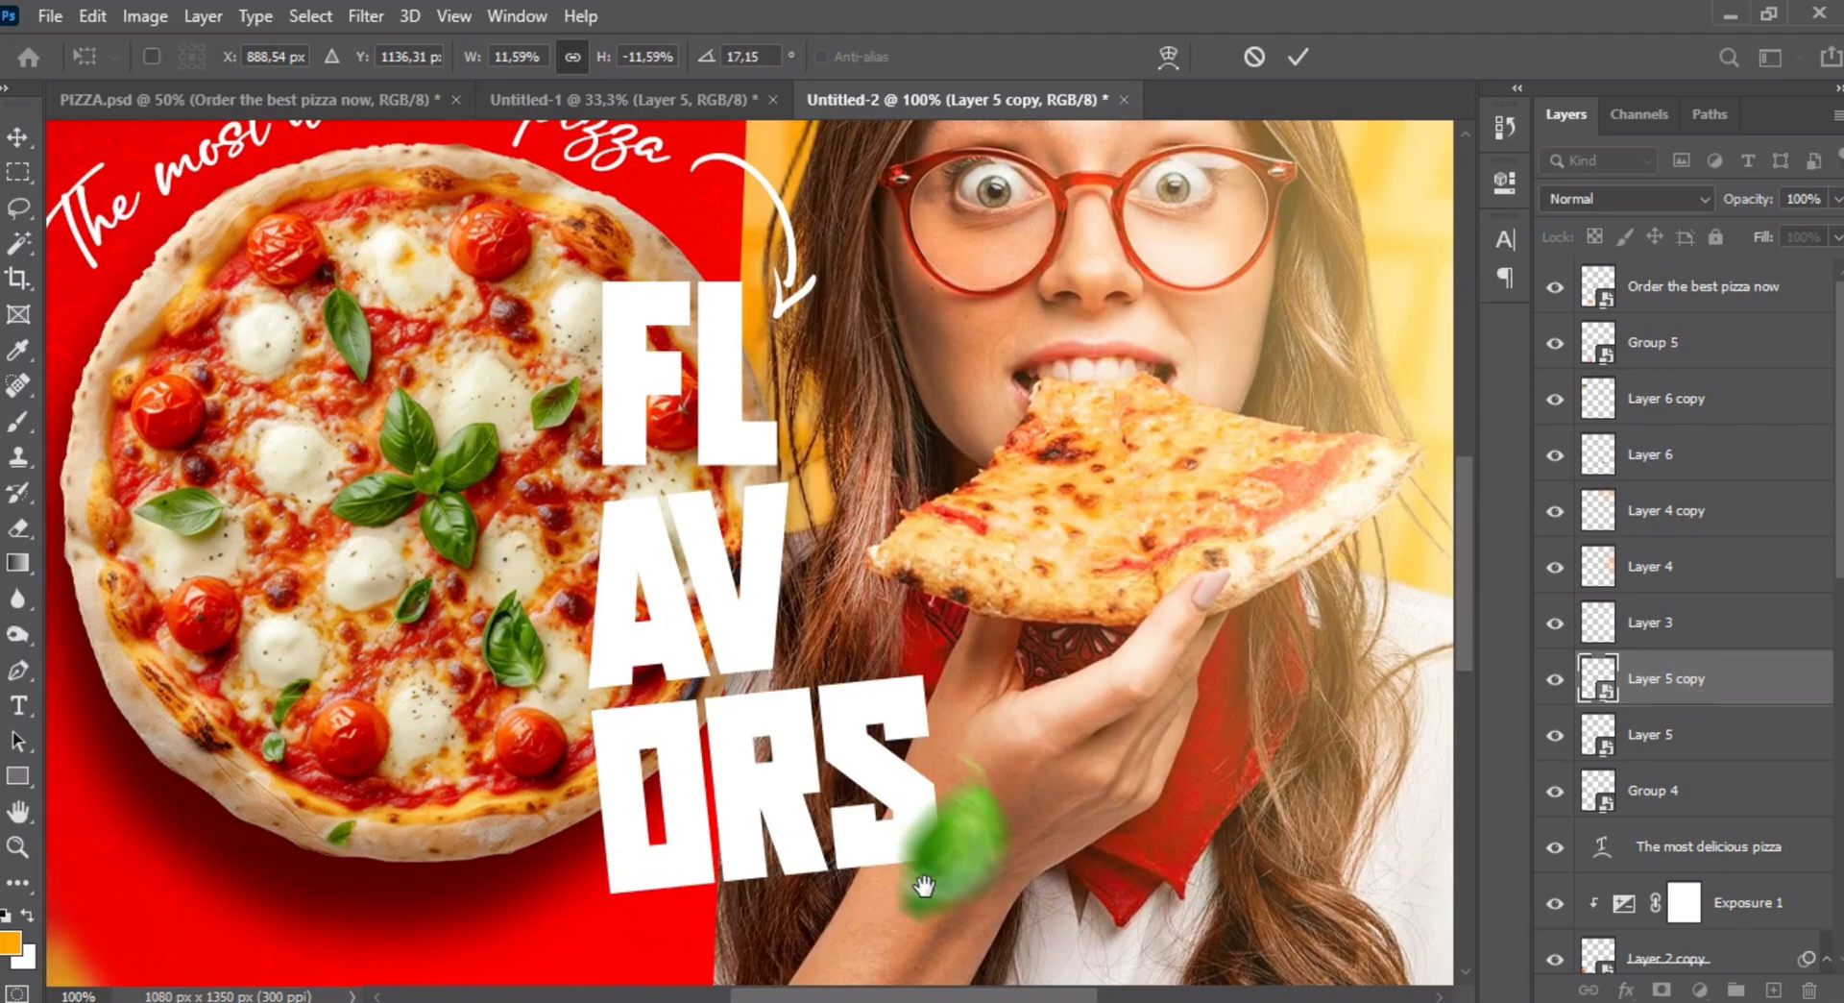
left_click_drag(1003, 879, 676, 457)
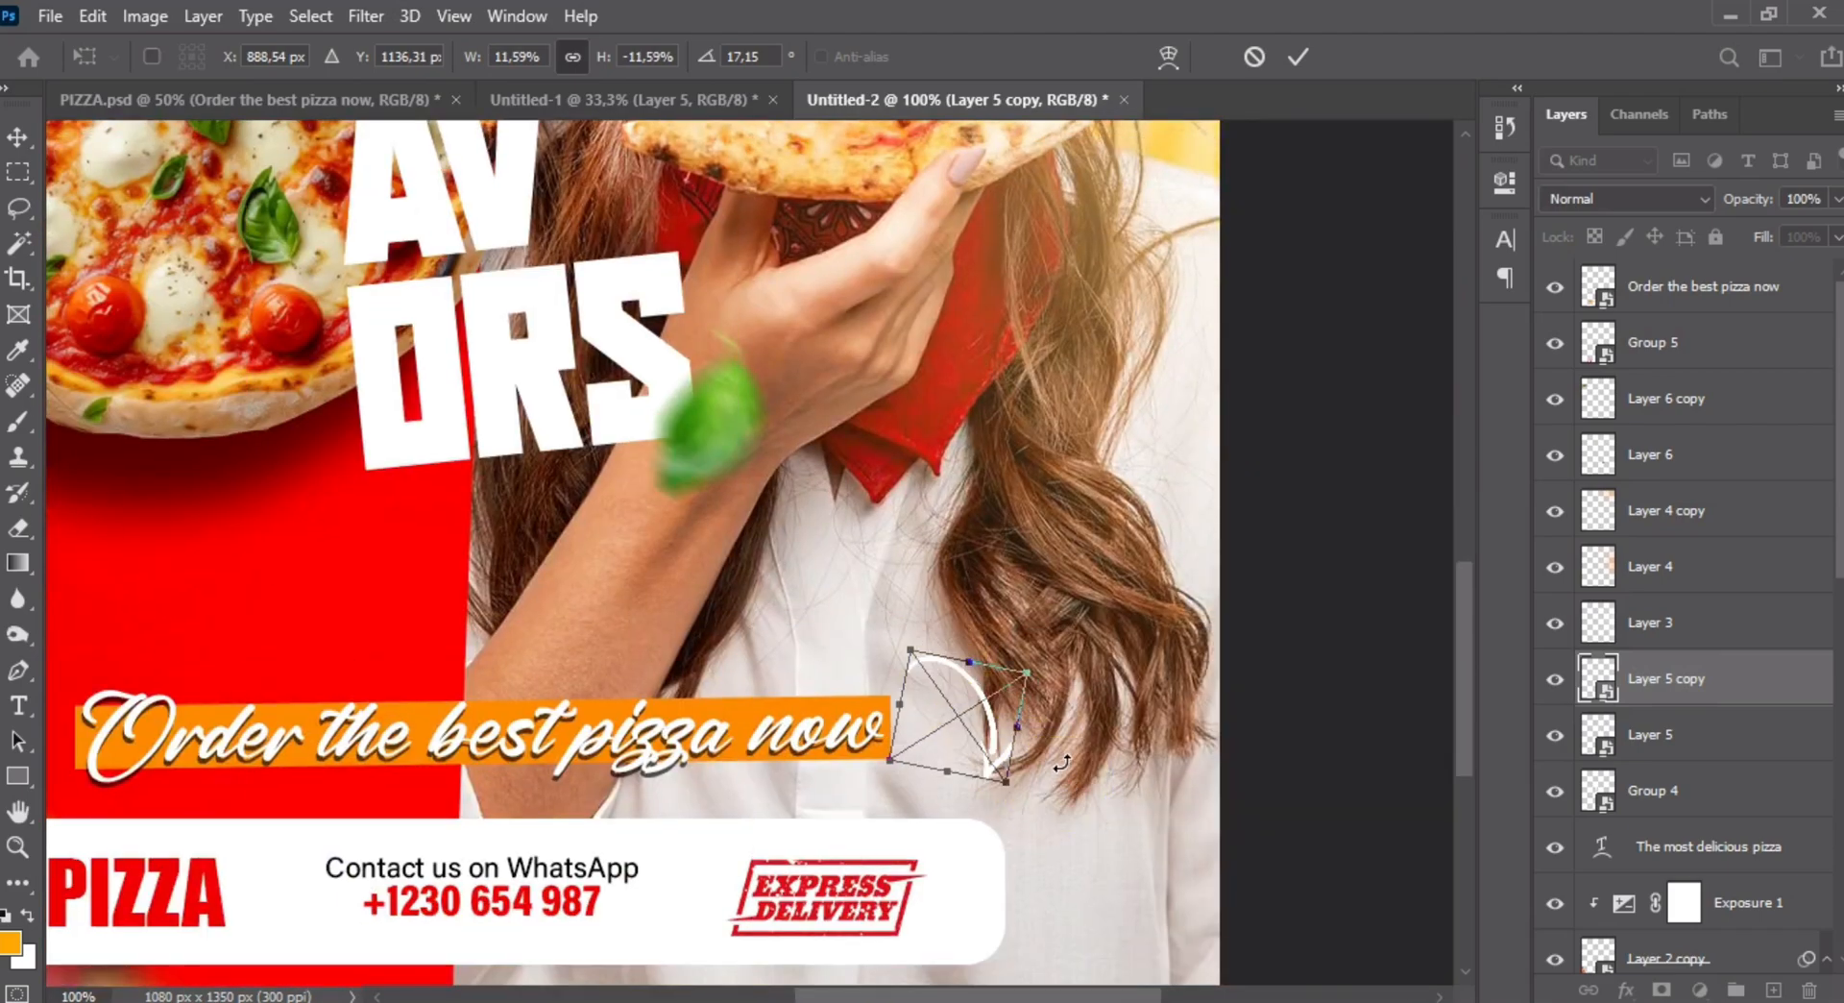
left_click_drag(1061, 764, 989, 762)
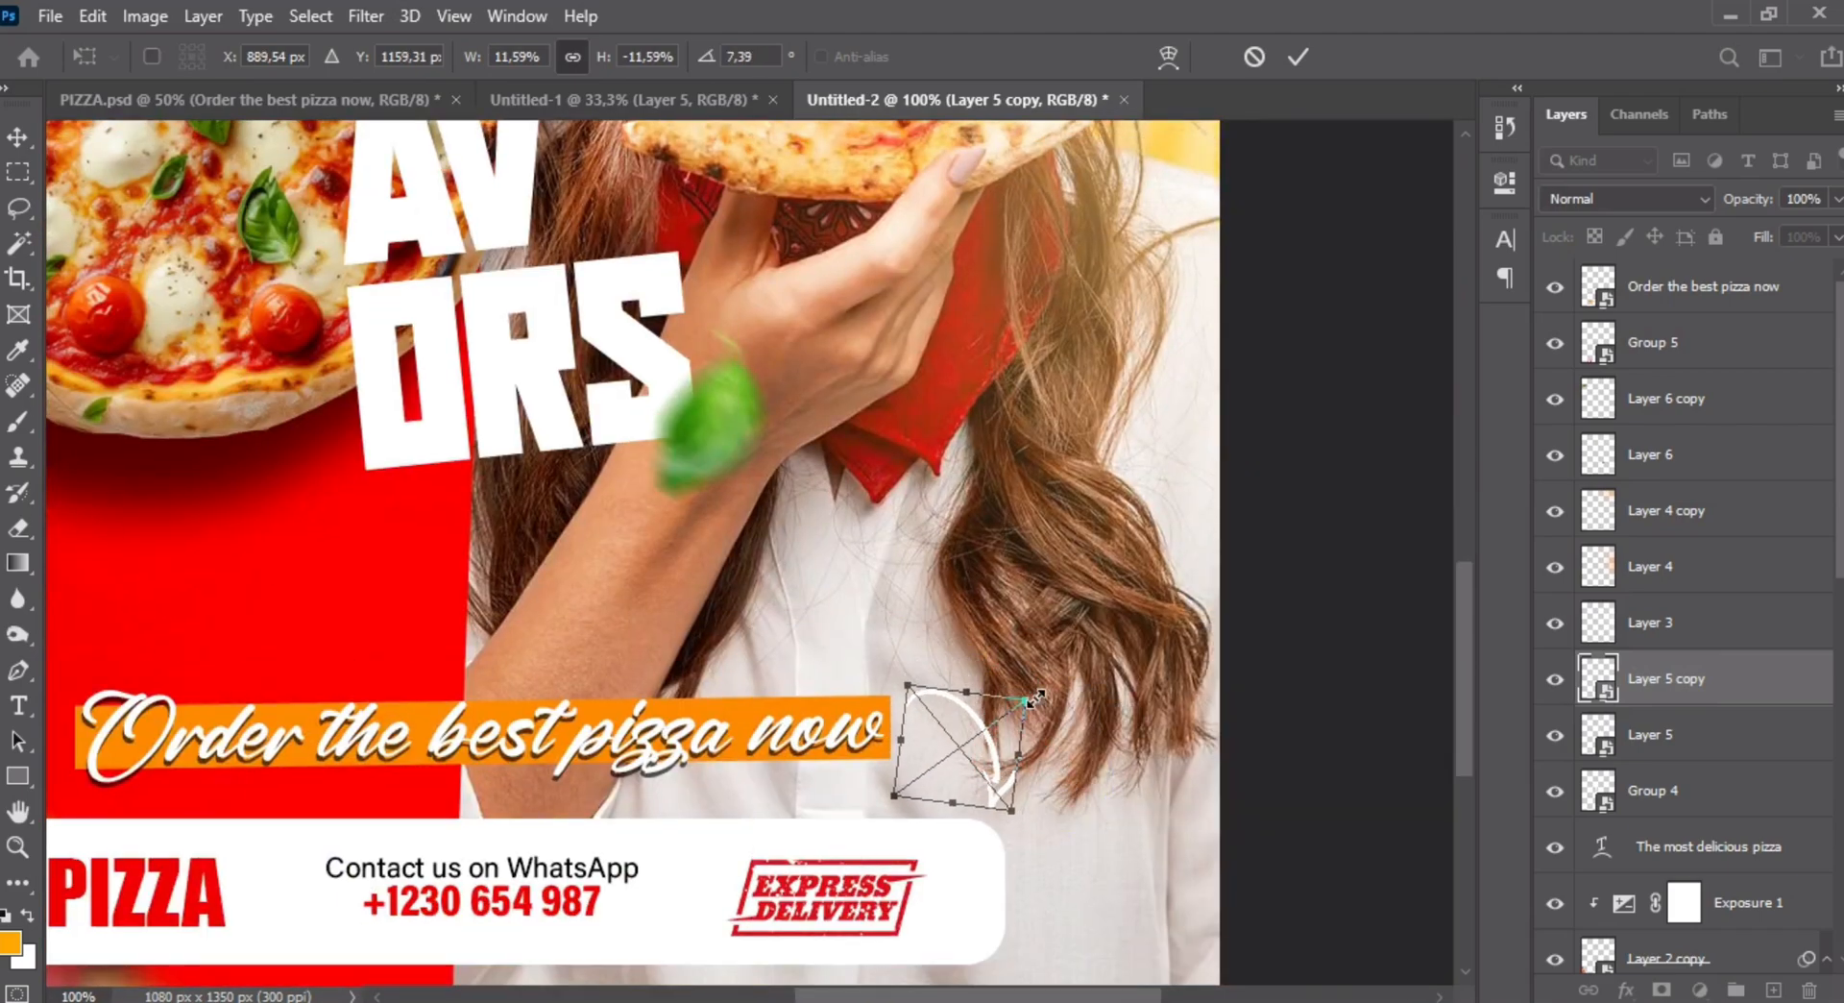
mouse_move(1034, 698)
left_mouse_down()
mouse_move(1038, 659)
mouse_move(1047, 673)
left_mouse_up()
double_click(1008, 735)
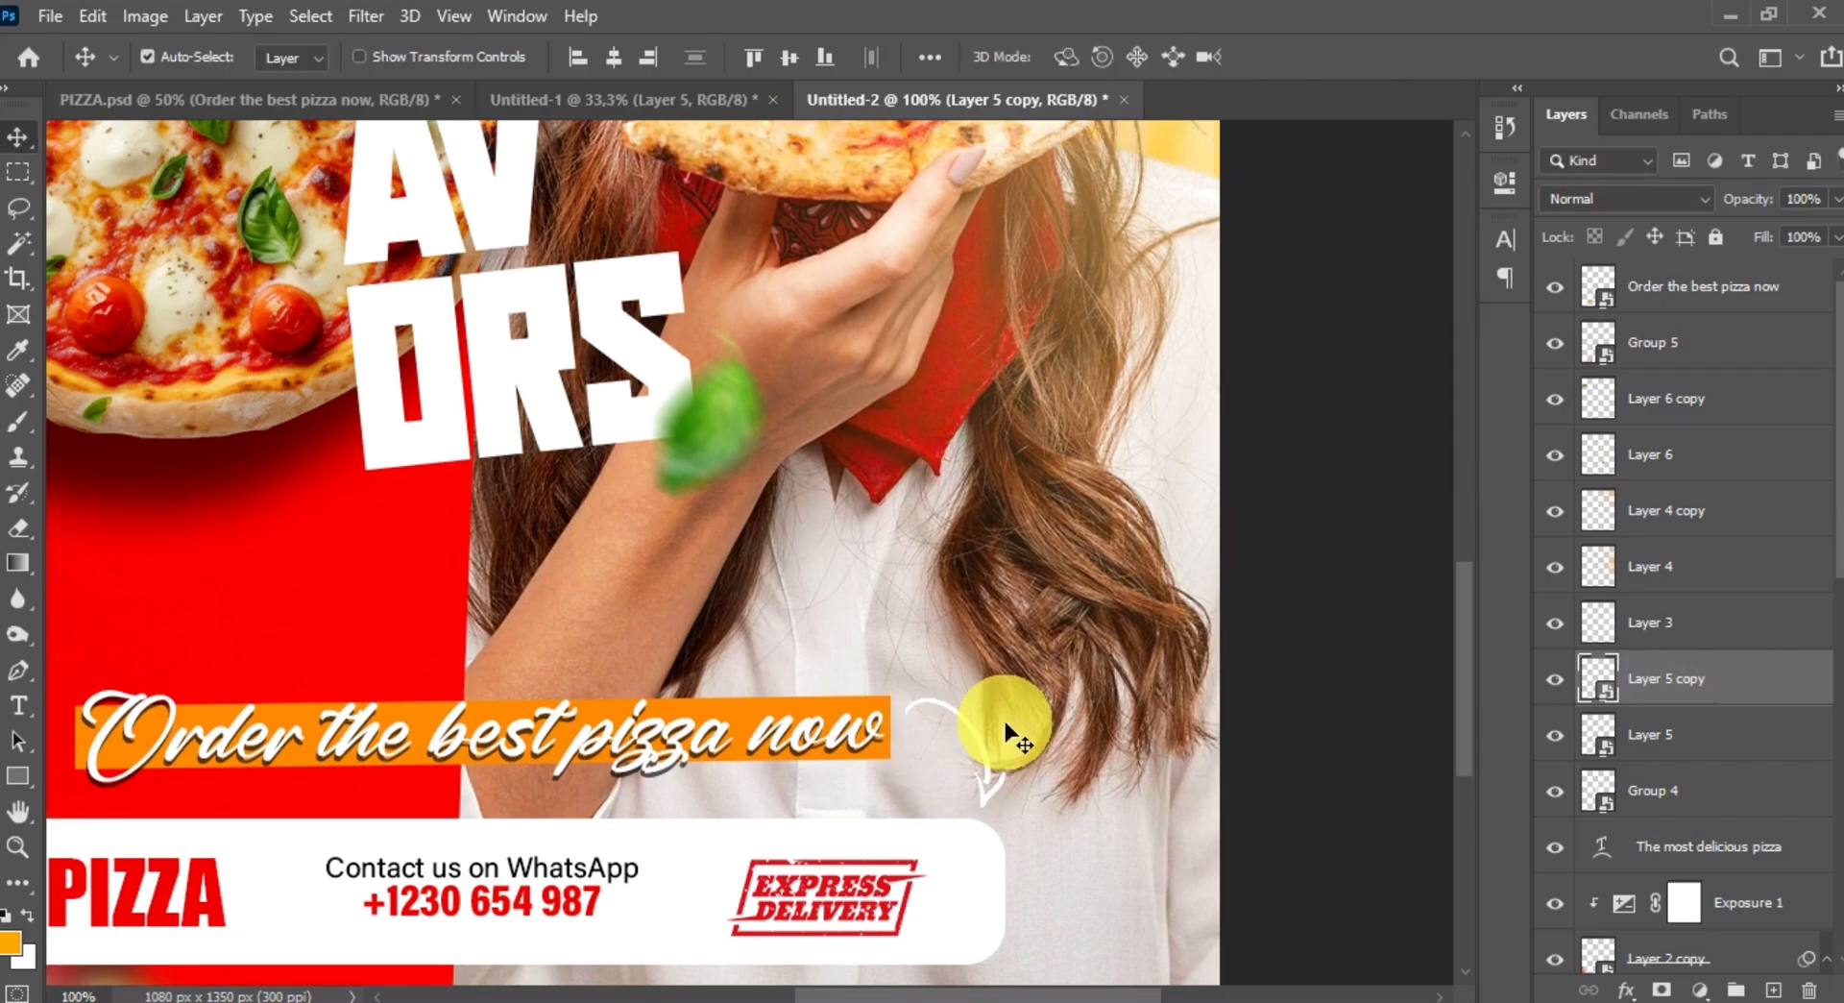
left_click_drag(672, 535, 823, 528)
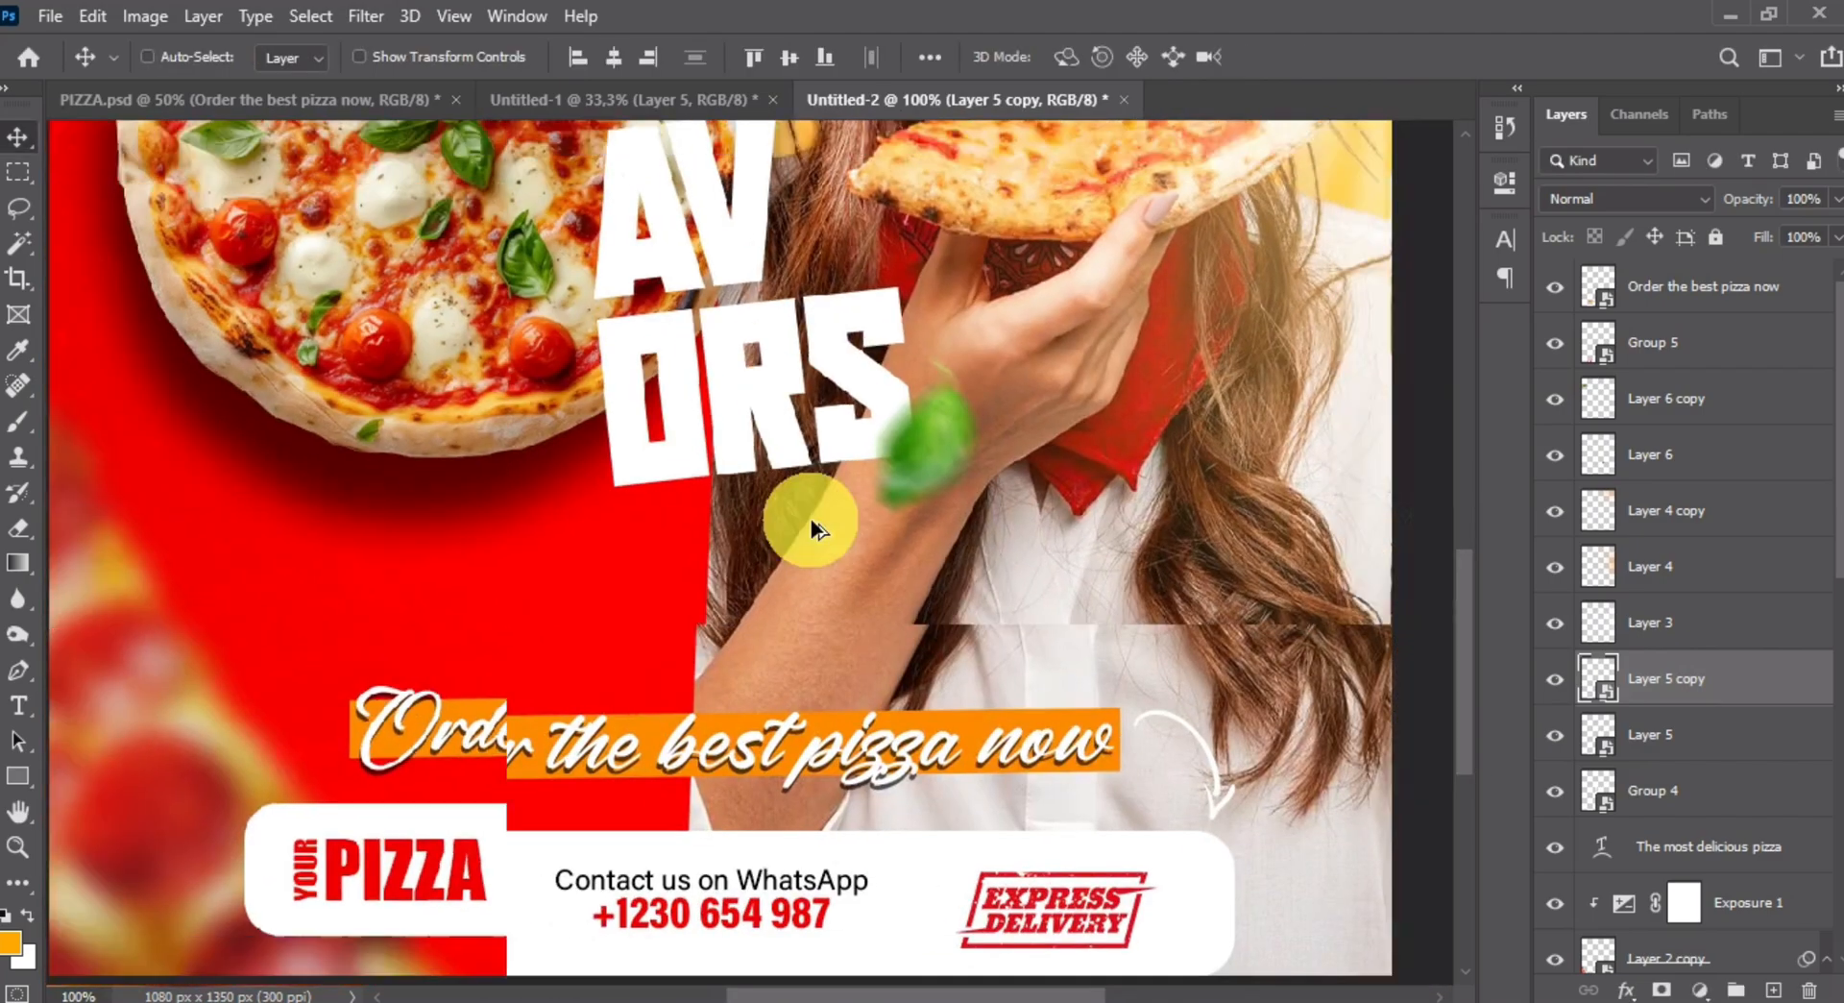
scroll(811, 517, "down", 2)
scroll(721, 514, "up", 1)
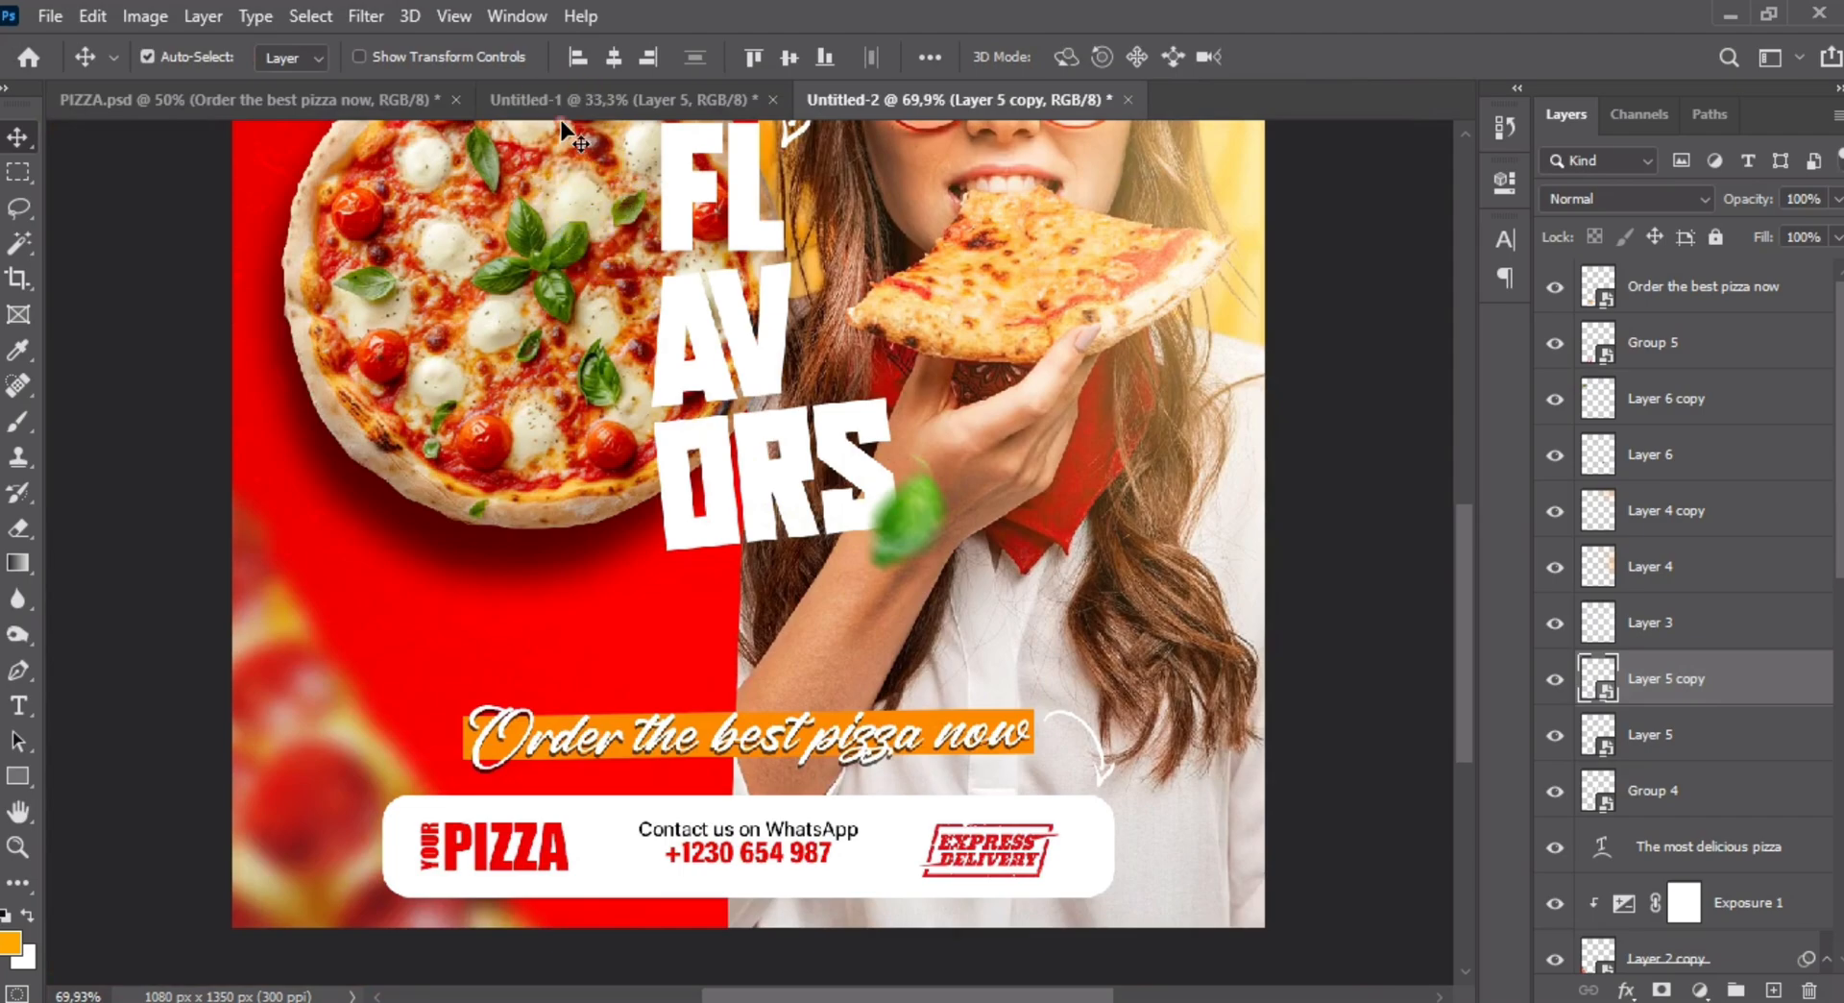
- Bring the basil leaf from Untitled-1 into the poster, shrink it to a small leaf and place it on the red half above the lettering
left_click_drag(562, 129, 701, 494)
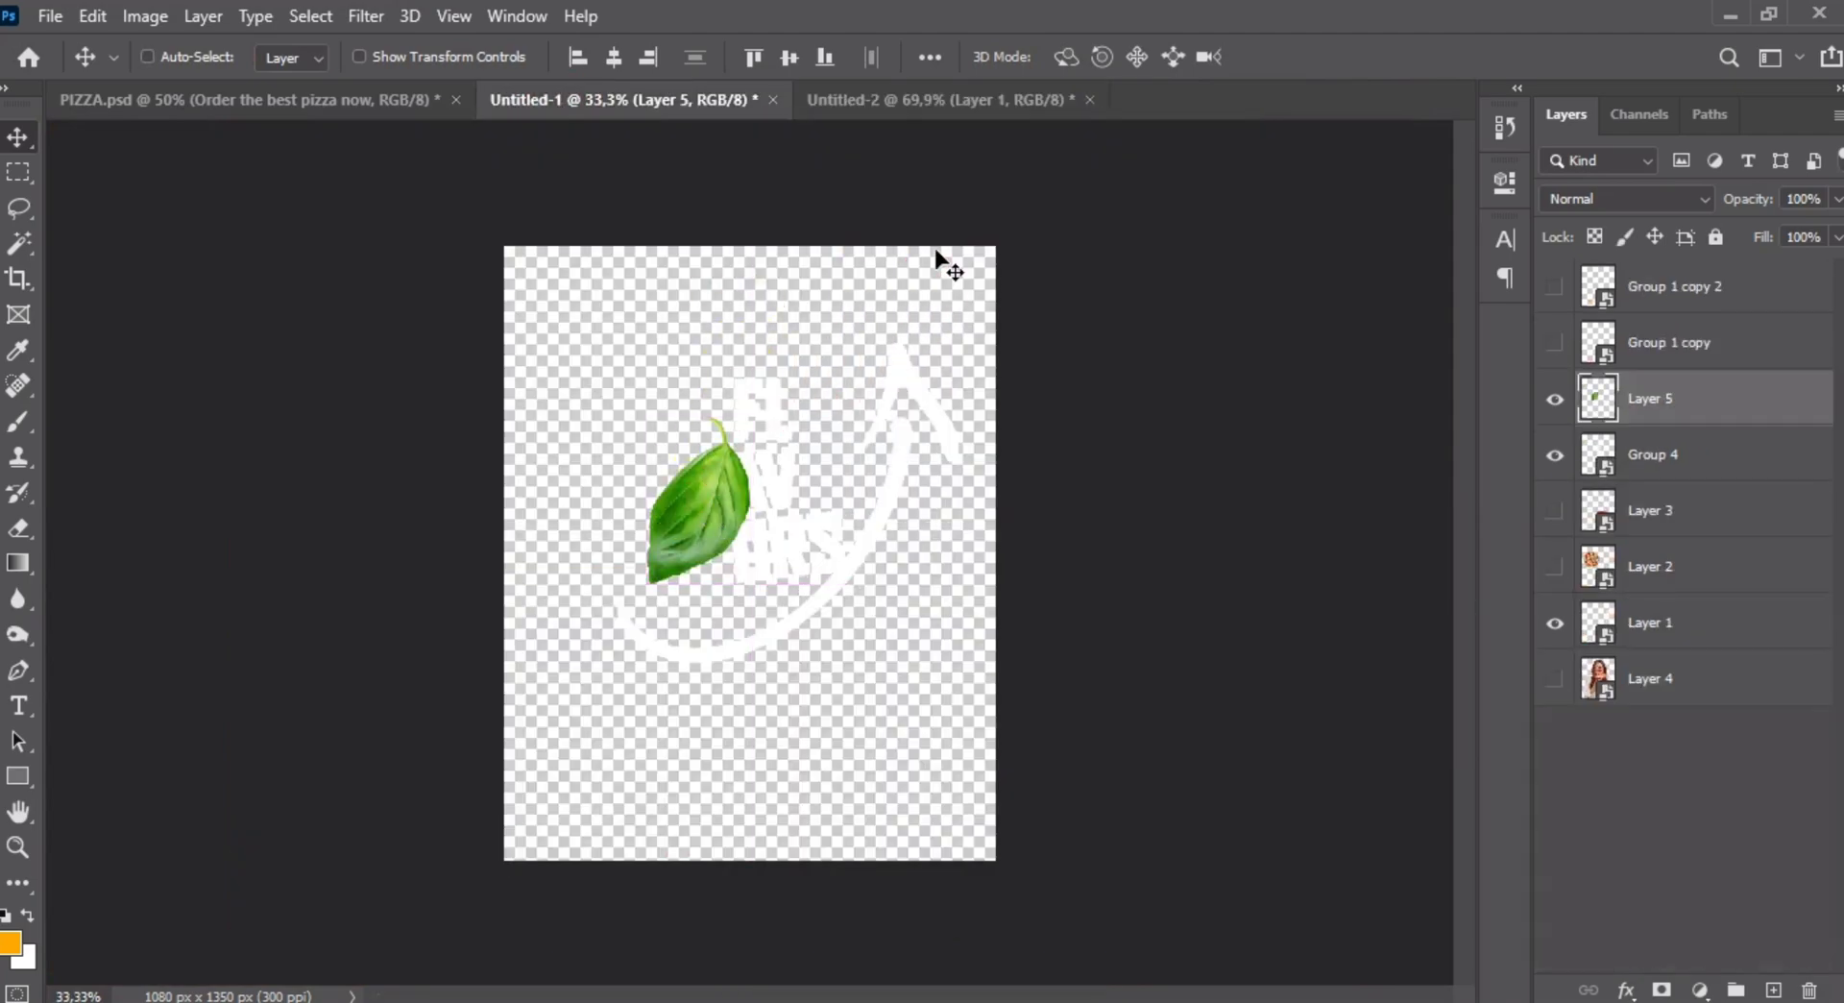
left_click_drag(936, 251, 791, 551)
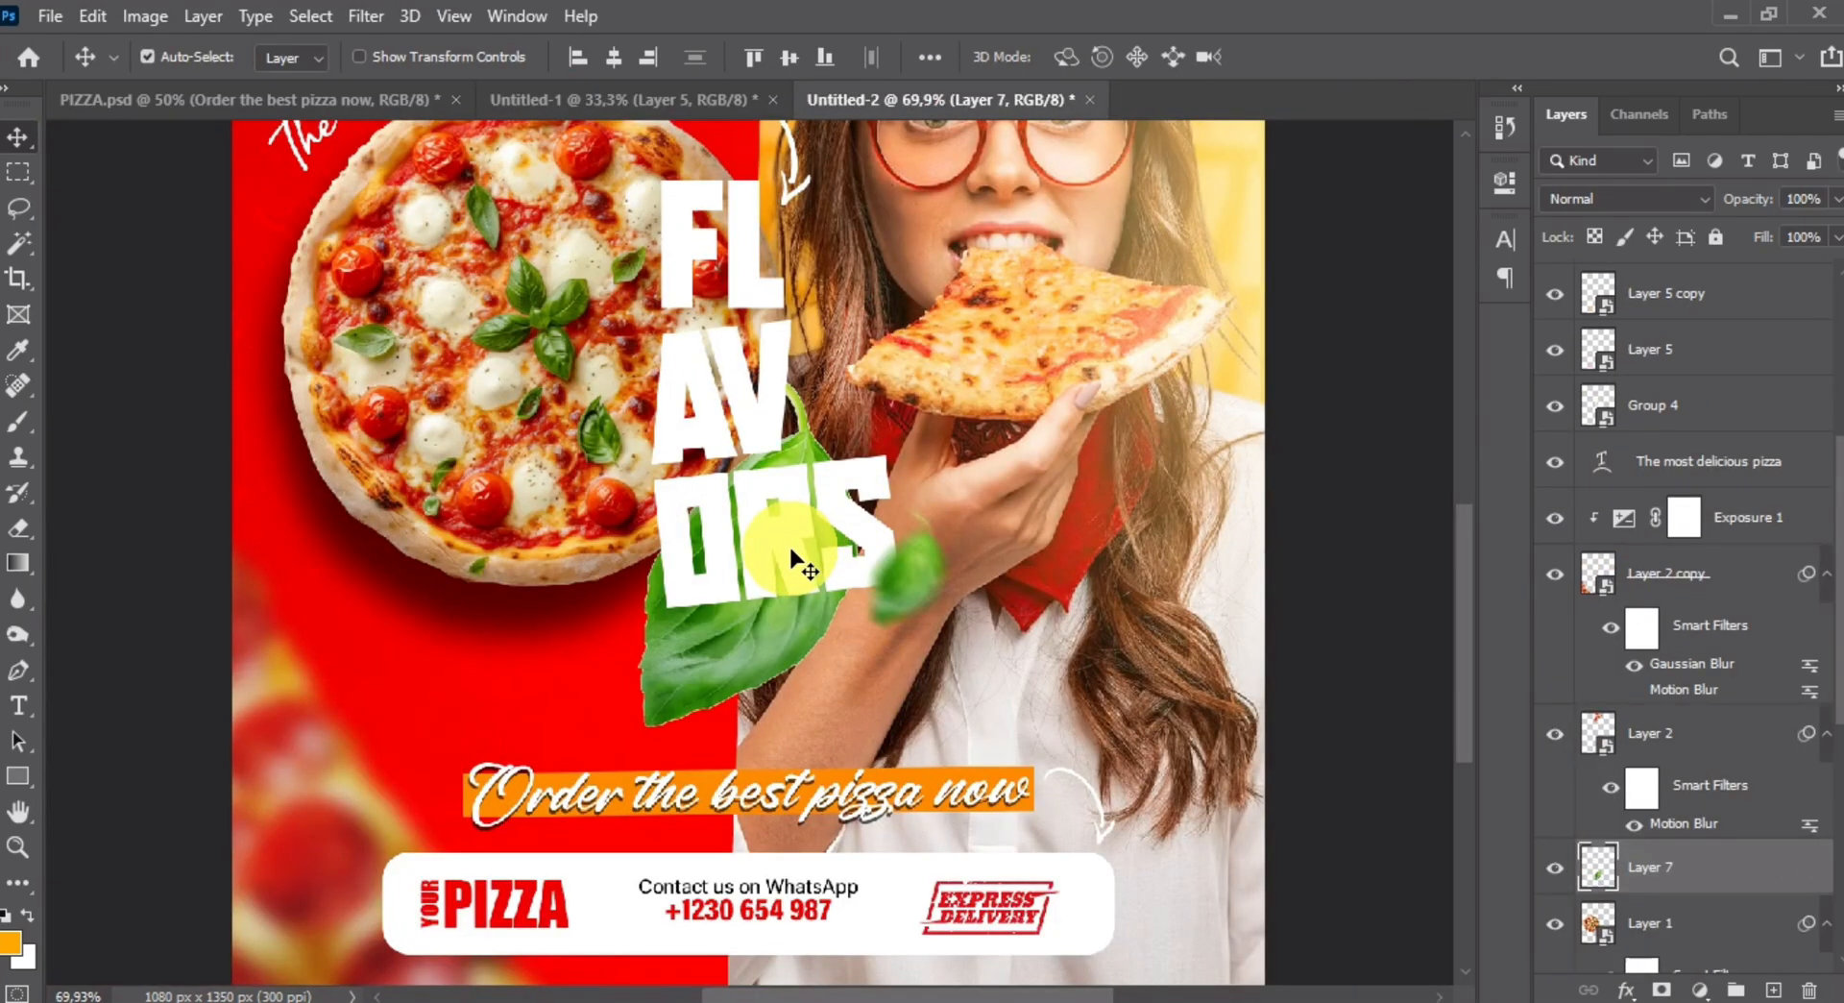
key("ctrl+t")
left_click_drag(864, 378, 693, 677)
key("Return")
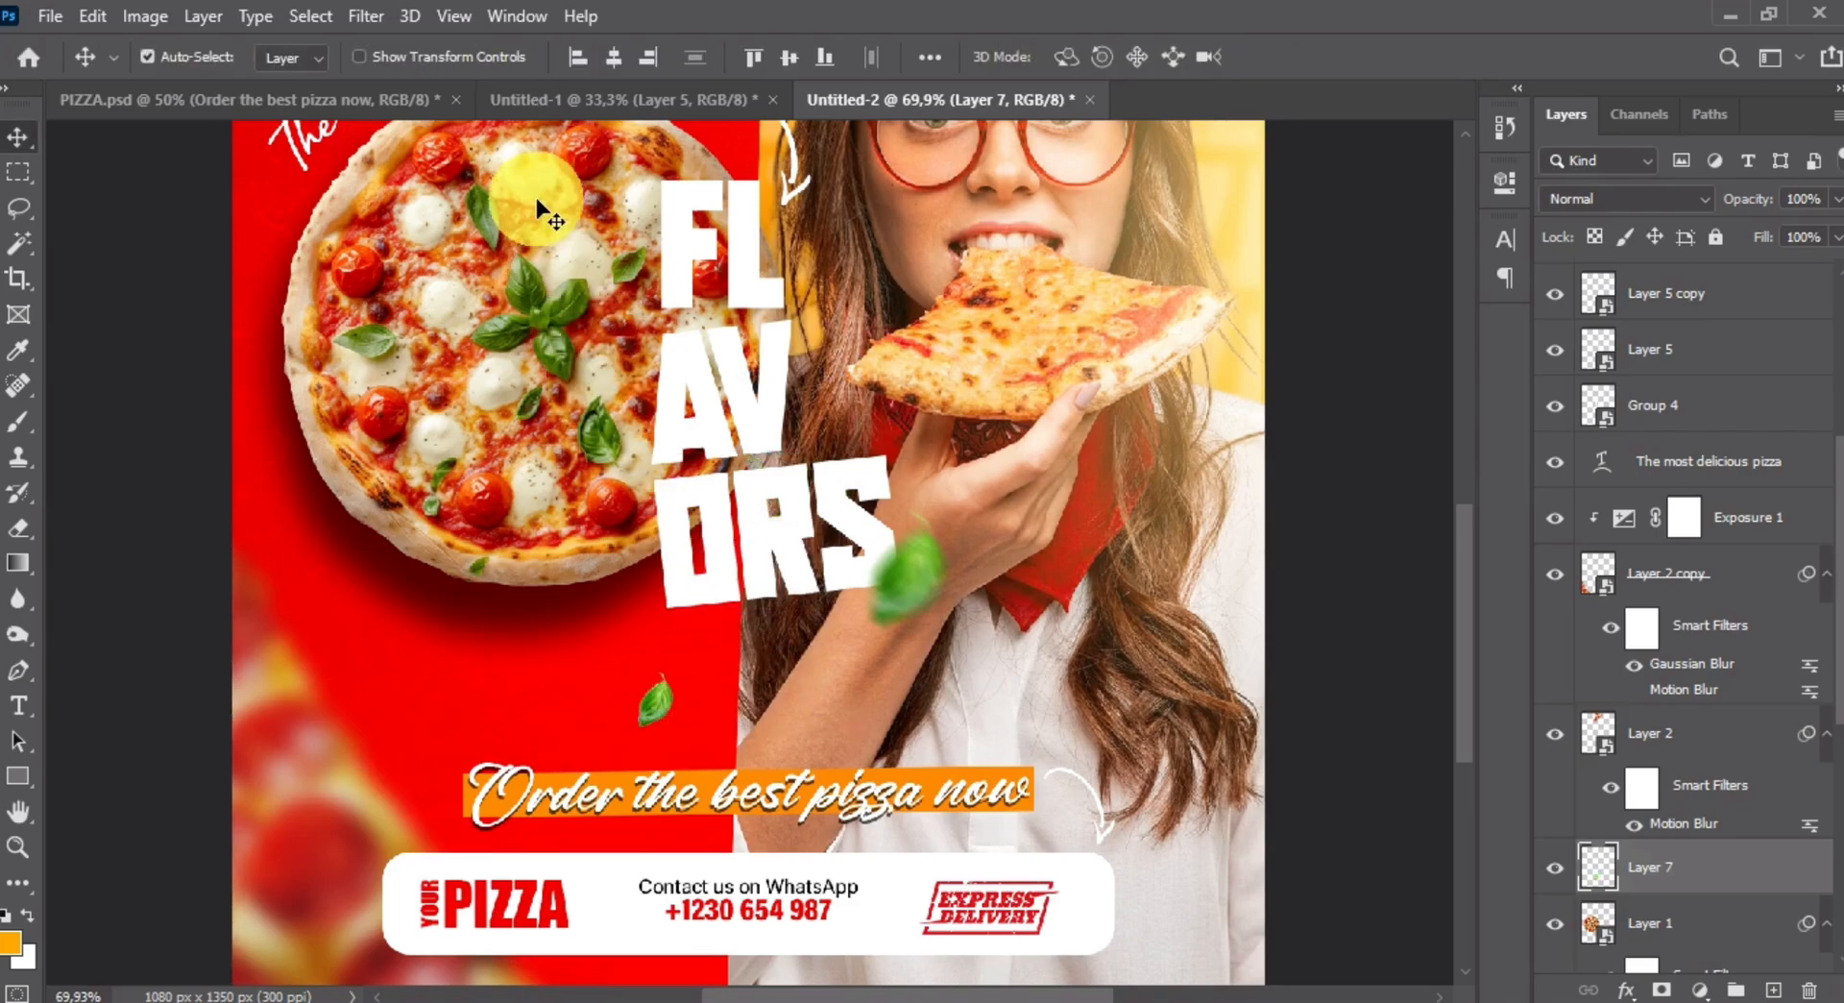
- Apply a Gaussian Blur with a 2 px radius to the small leaf
left_click(370, 16)
mouse_move(497, 324)
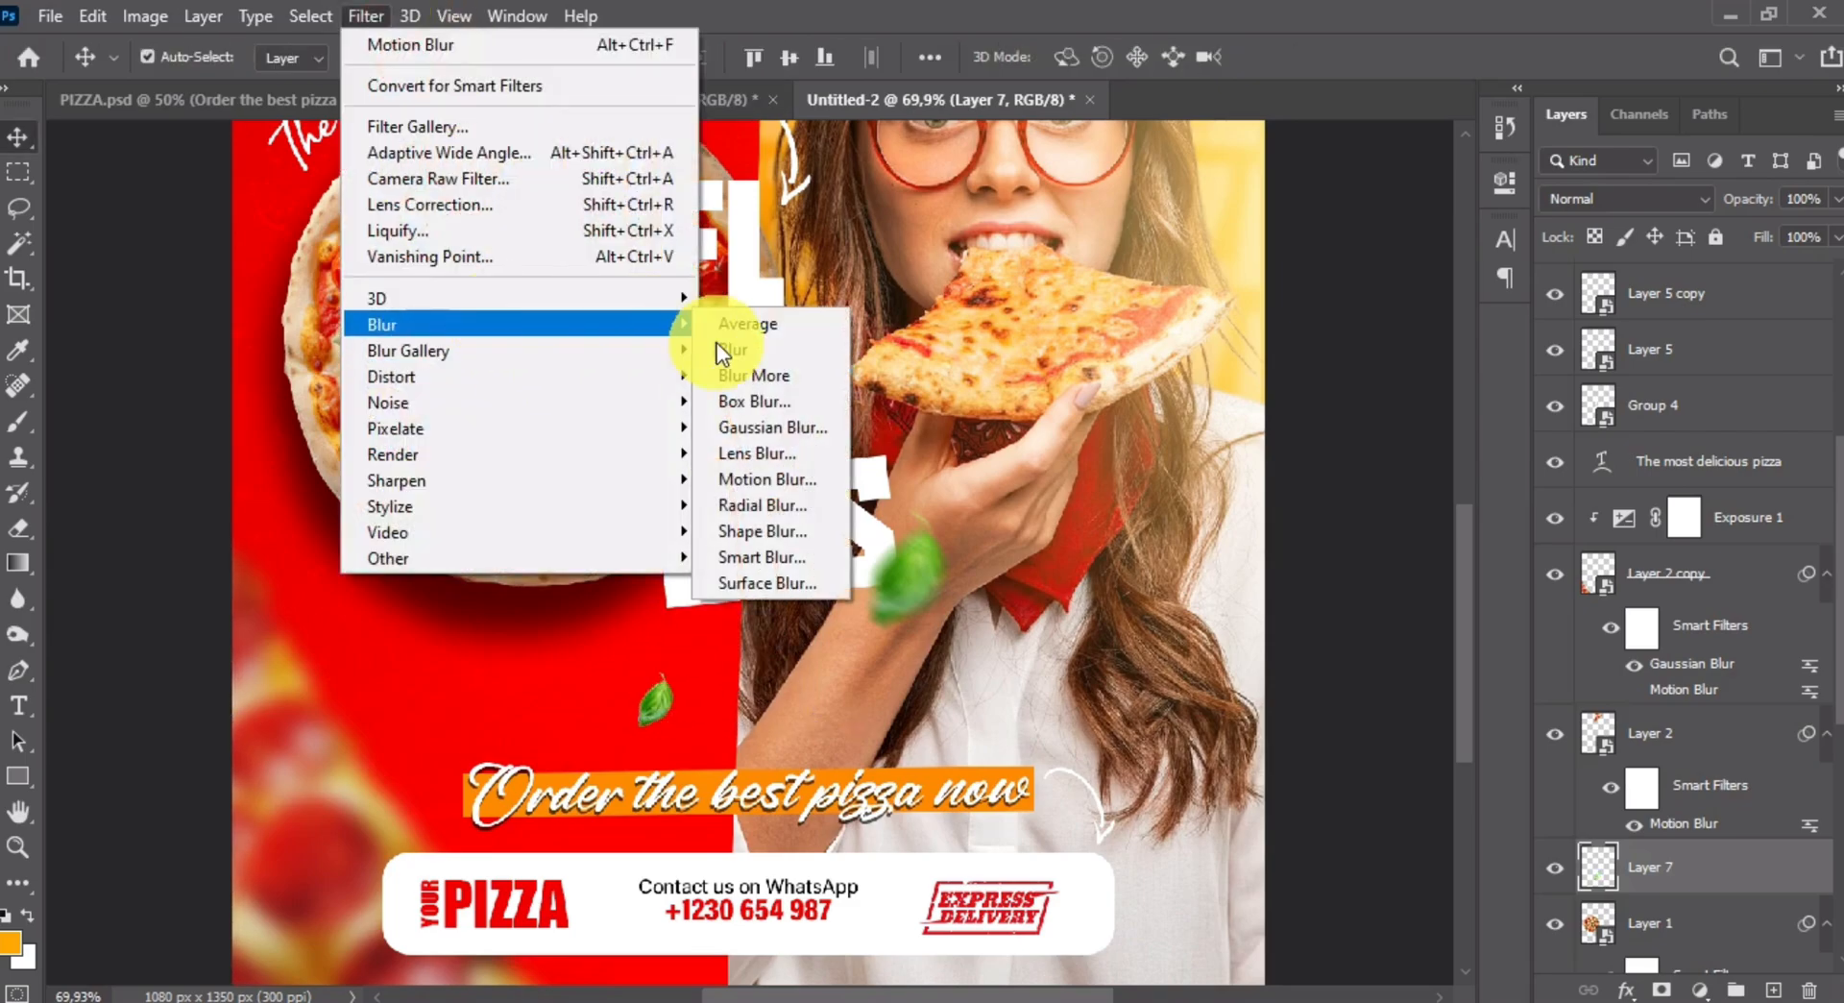
left_click(753, 424)
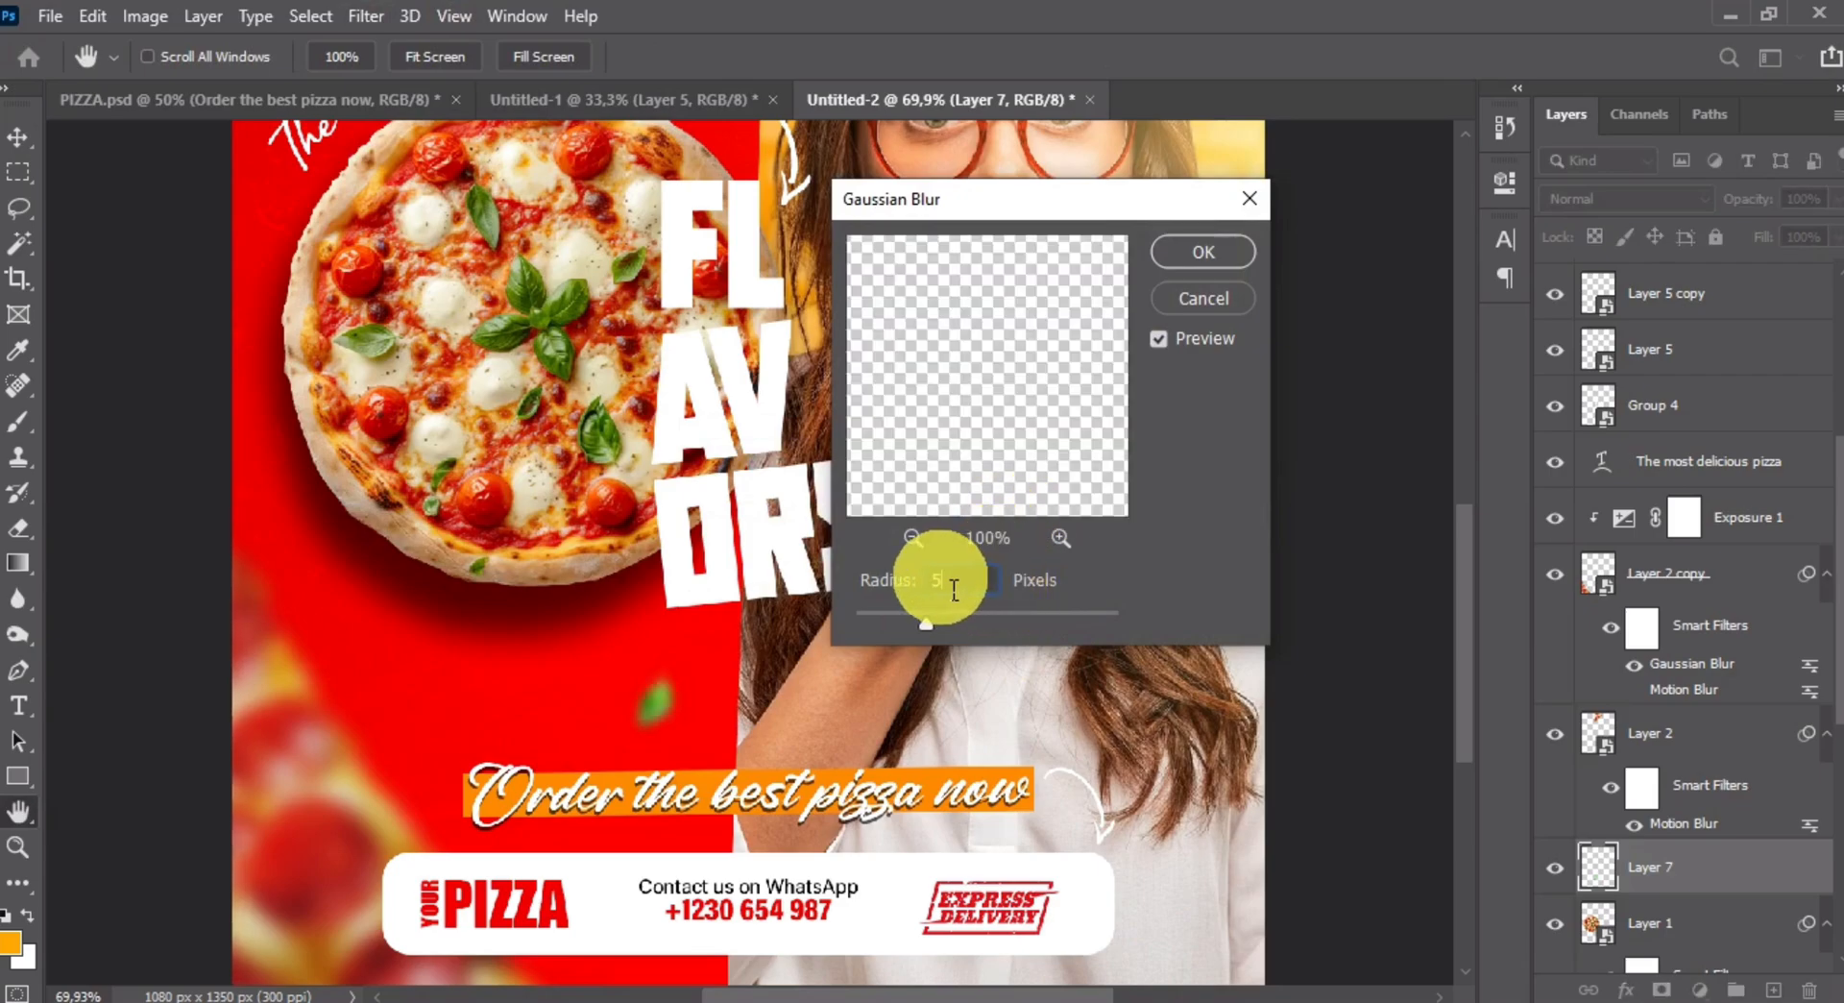
type("2")
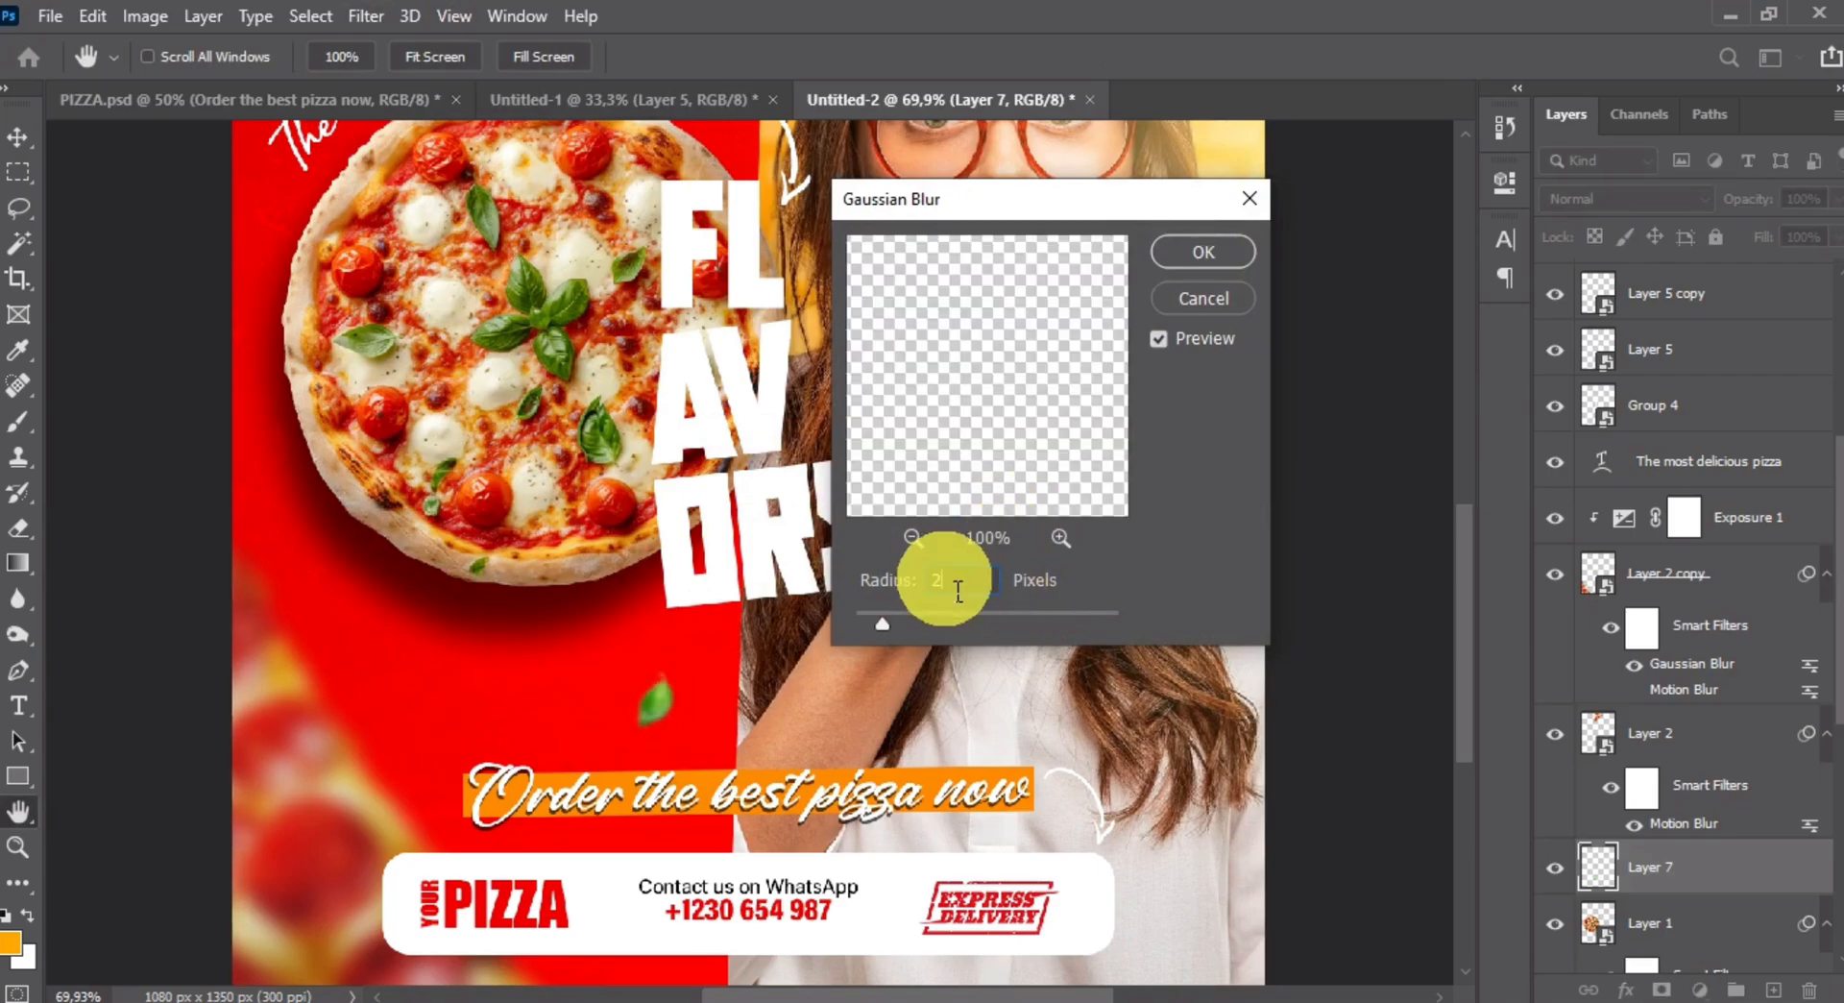
left_click(1203, 251)
- Move the small leaf so it peeks out from behind the first word of the "Order the best pizza now" lettering
key("v")
key("ctrl+t")
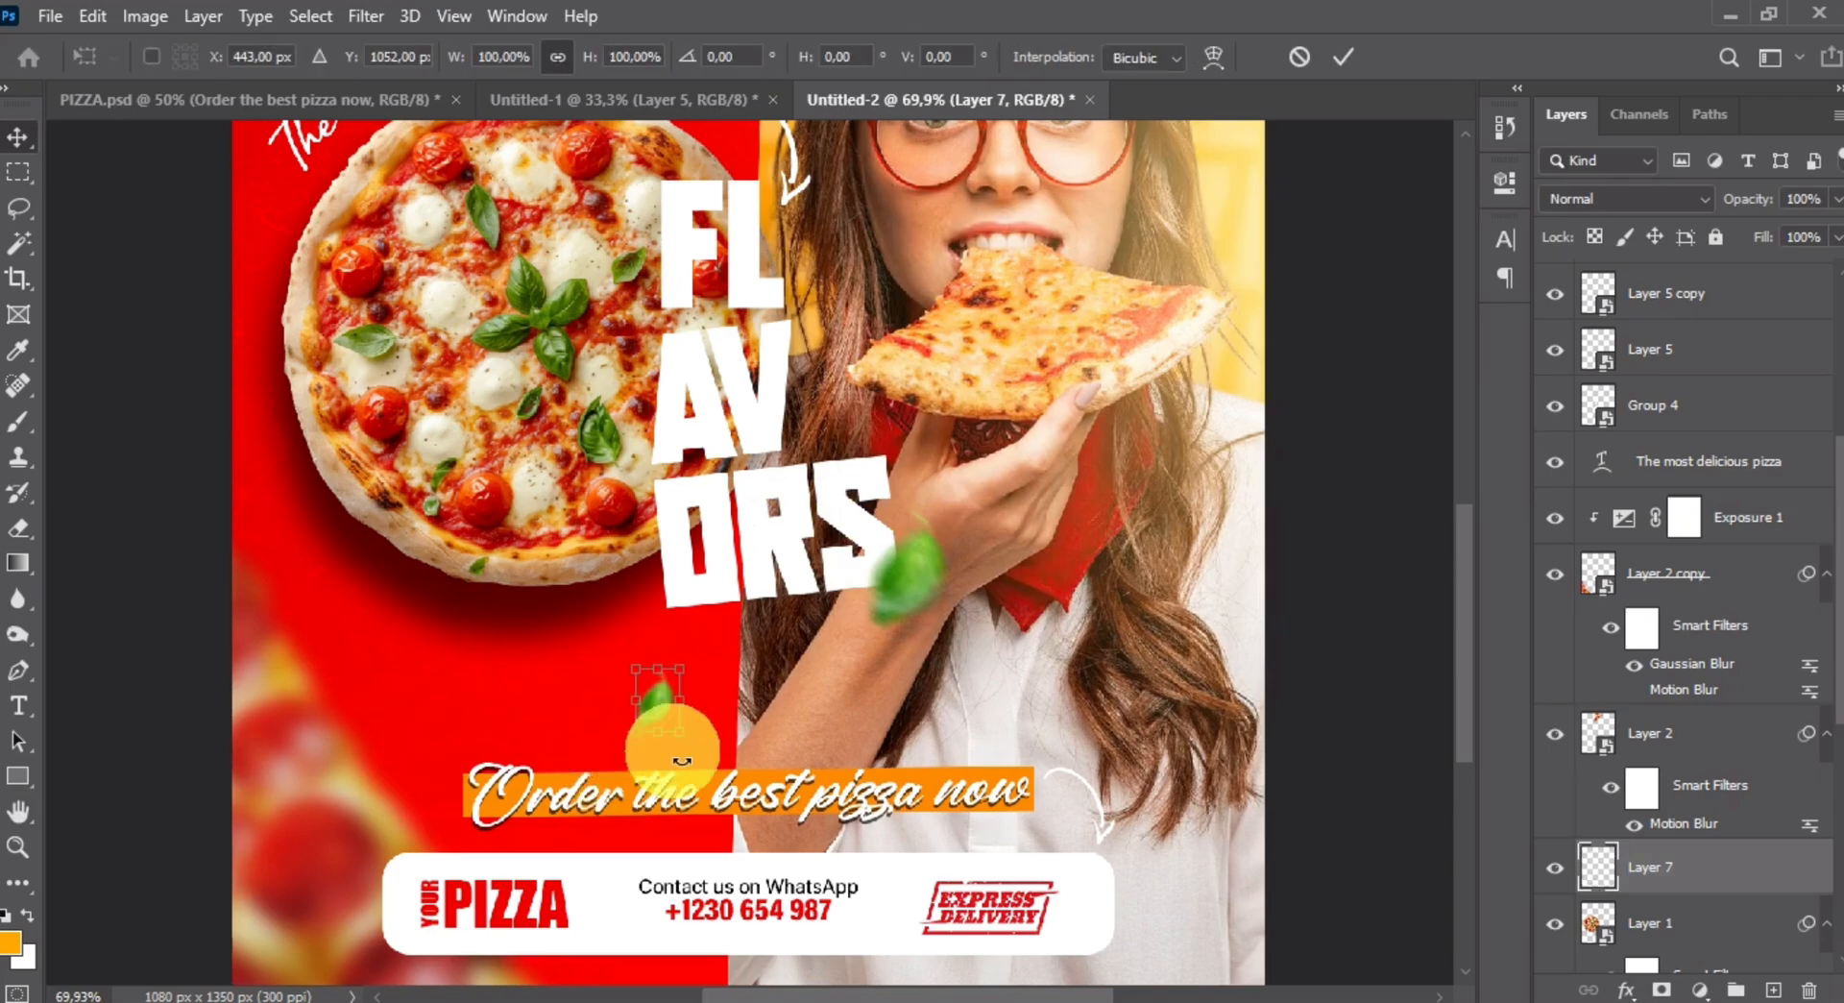
double_click(663, 701)
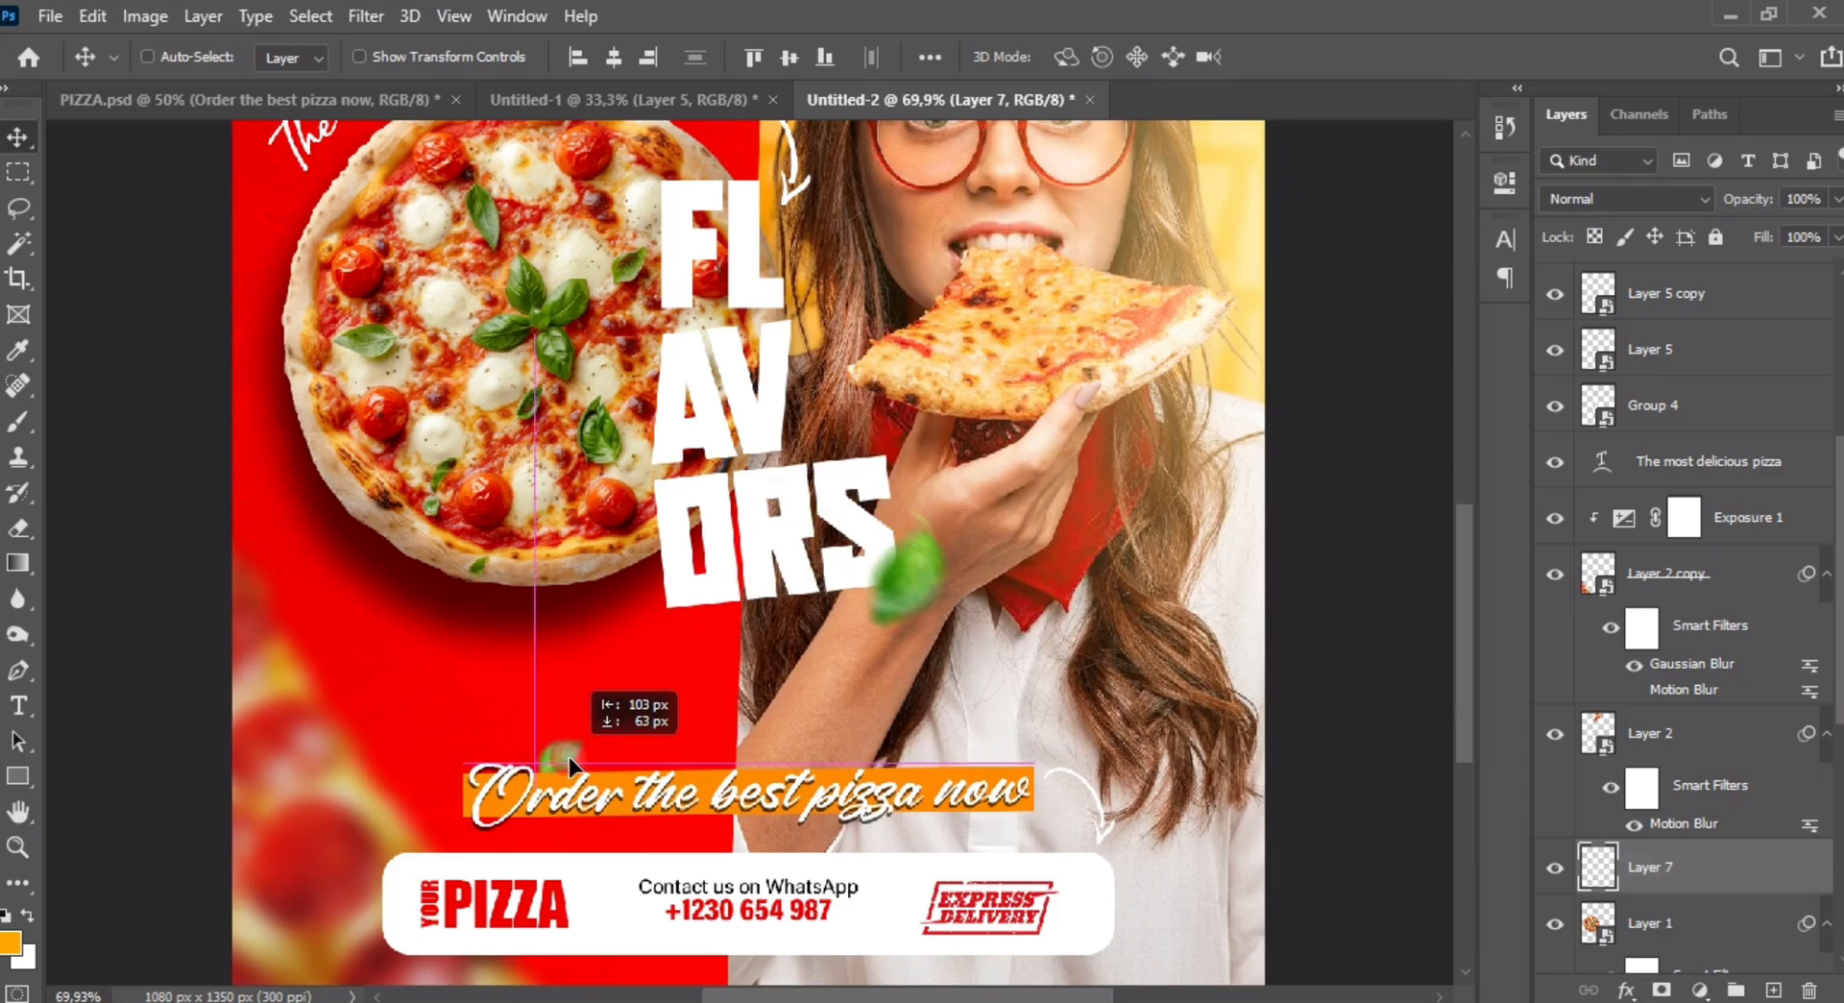
scroll(639, 740, "down", 5)
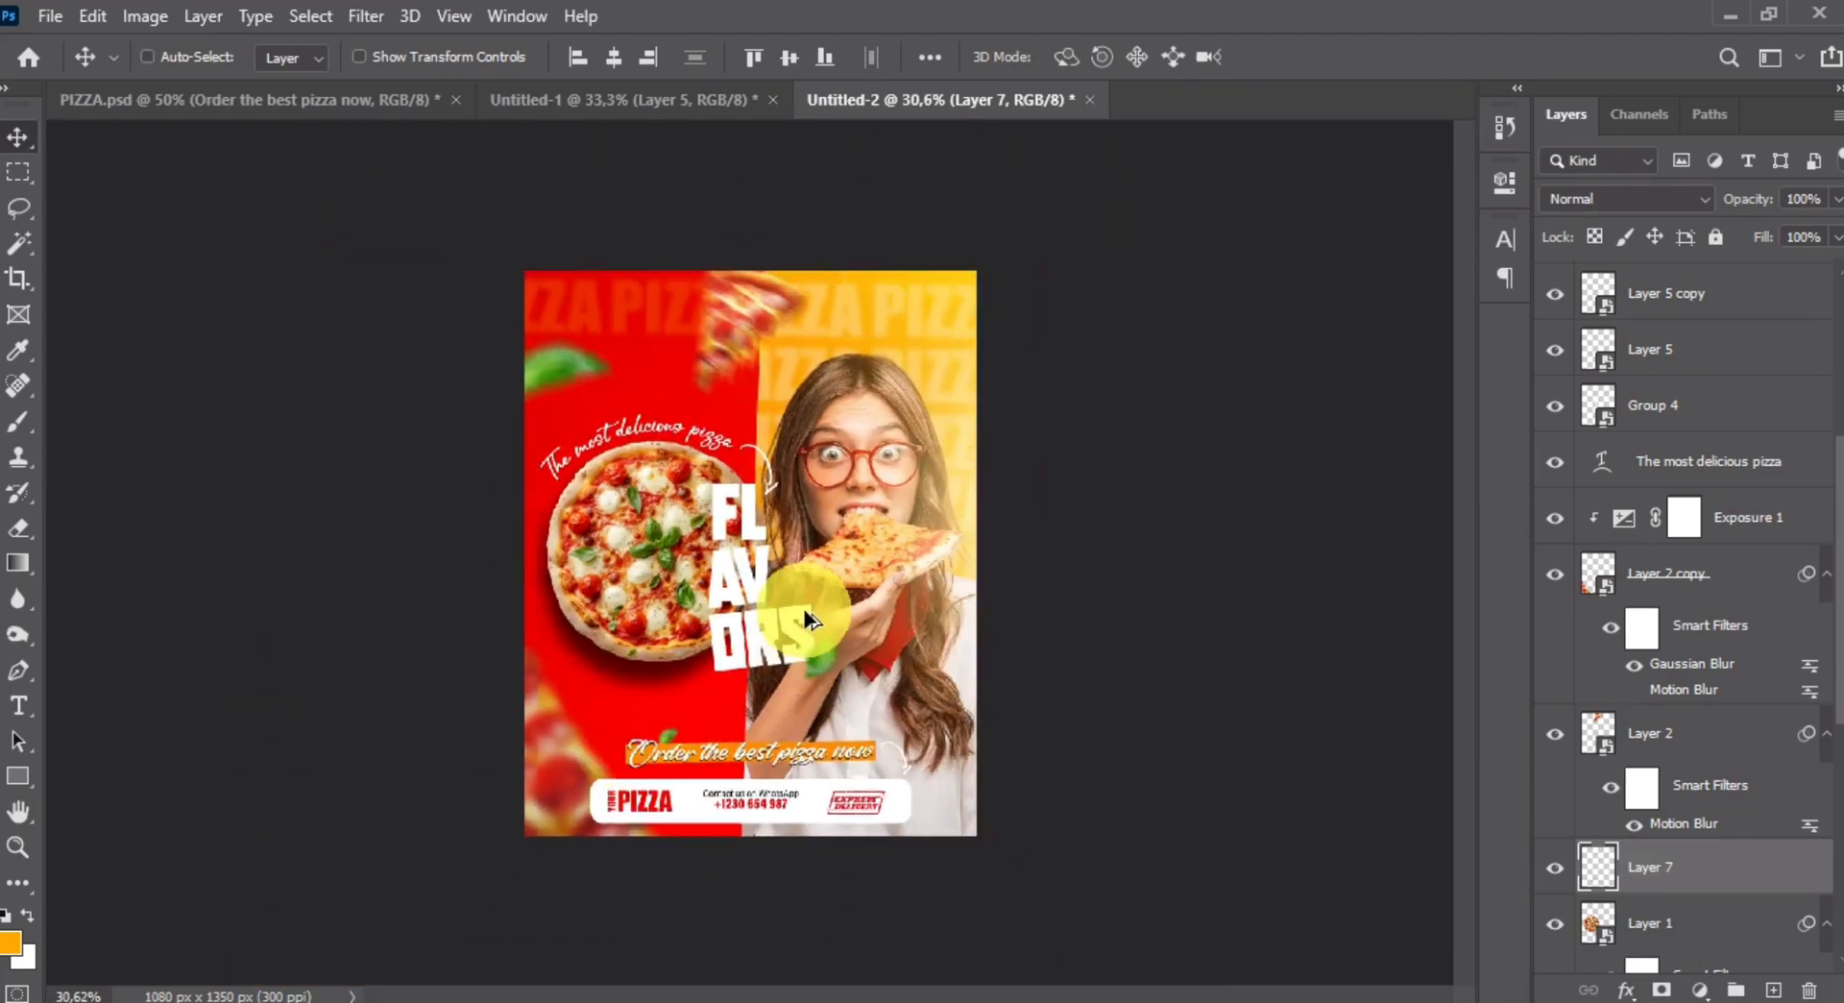
scroll(803, 608, "up", 2)
scroll(630, 452, "up", 1)
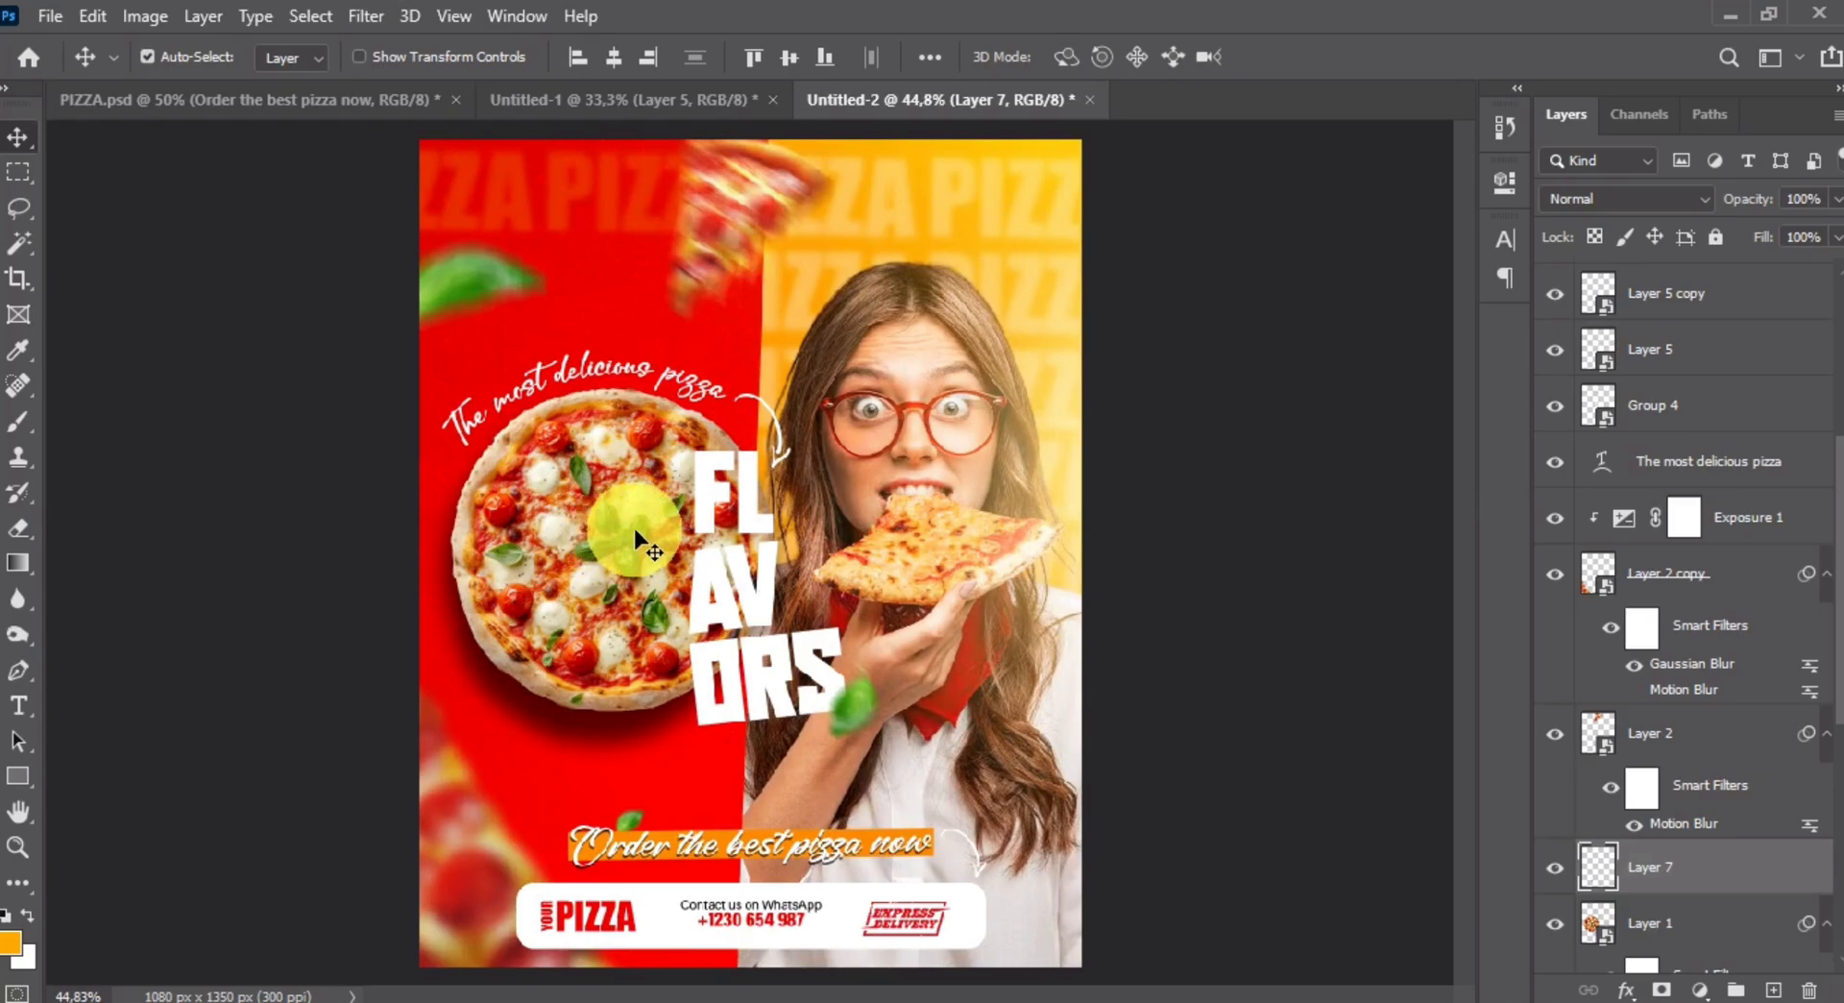
- Bring the lower blurred pizza slice and its Exposure adjustment to the top of the layer stack and shift the slice towards the poster's lower left corner
left_click(685, 524)
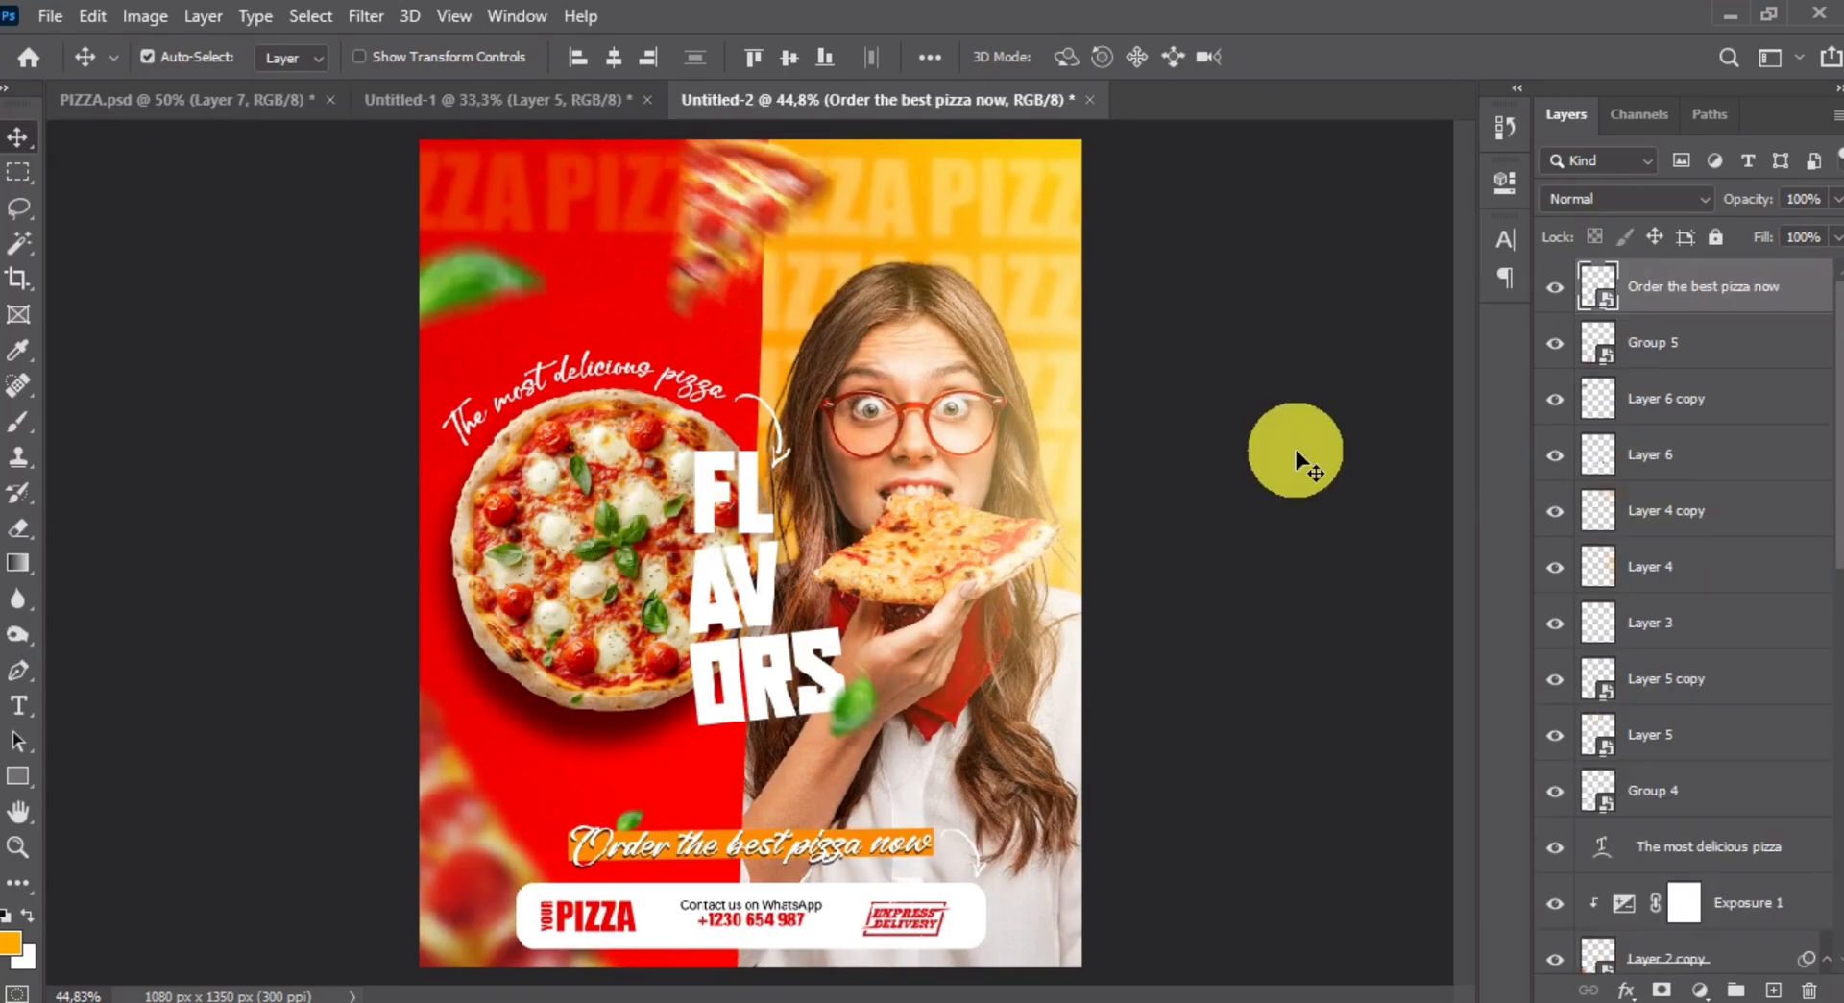
left_click(1341, 635)
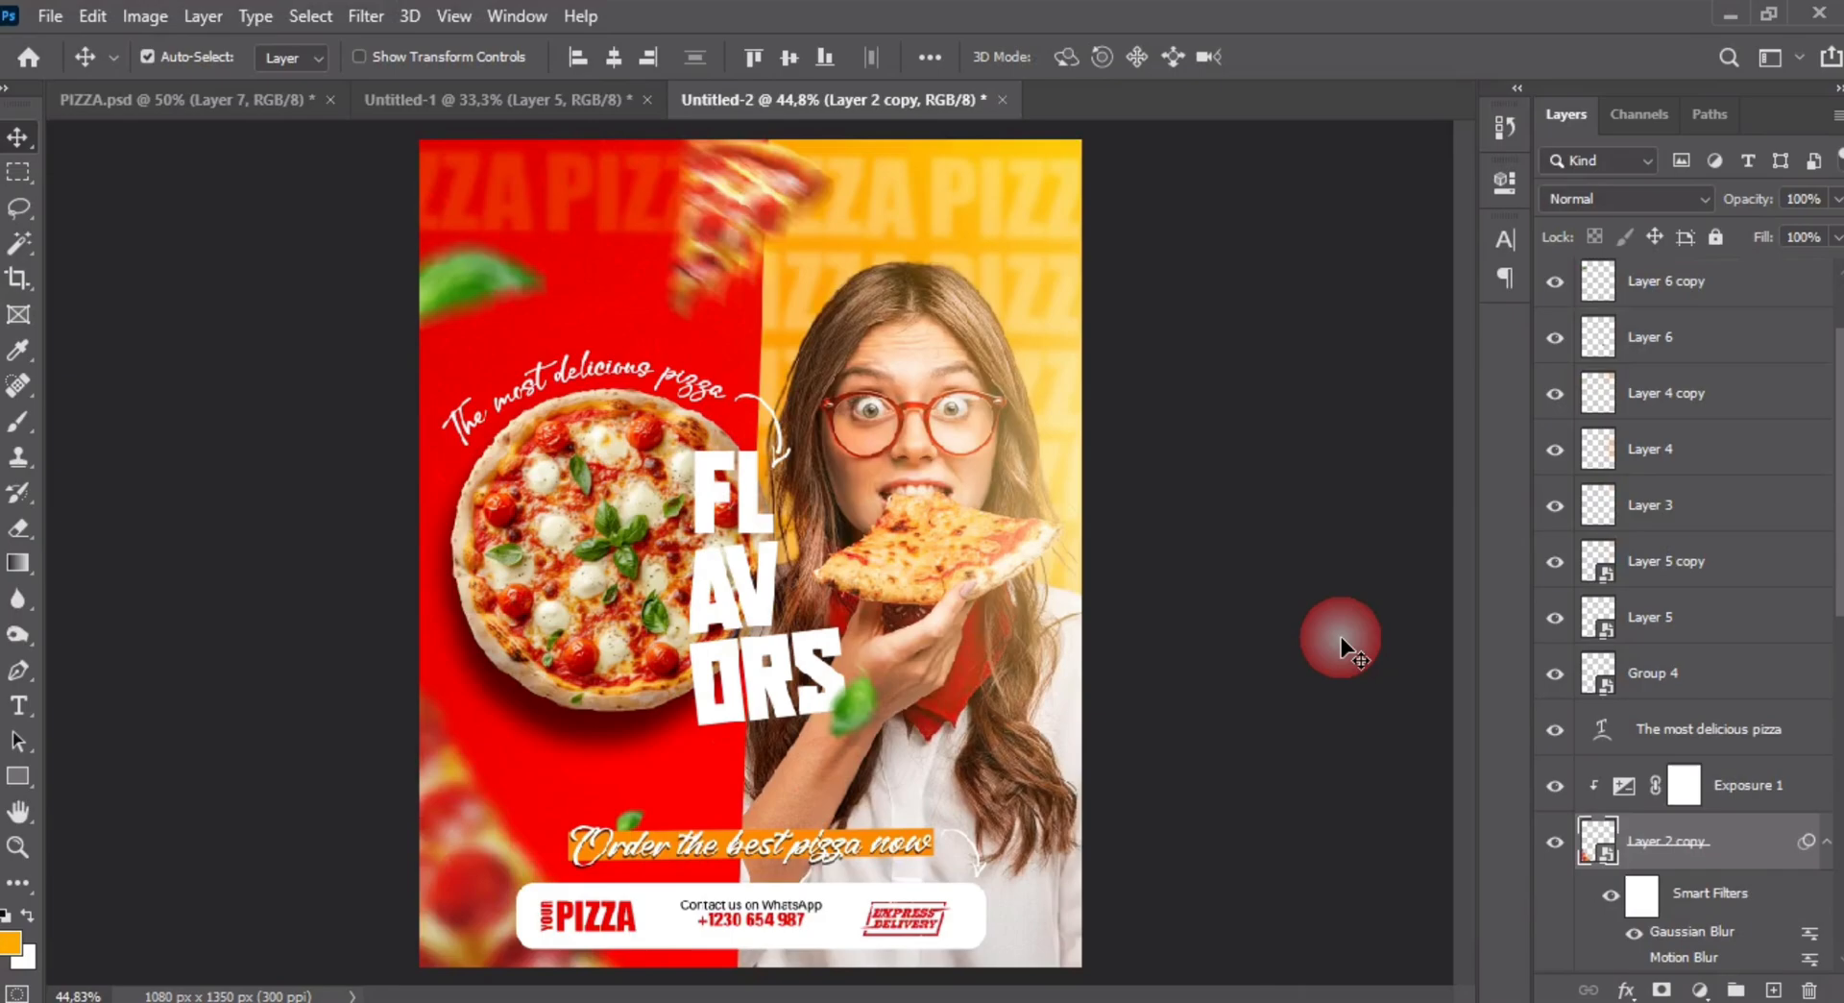
left_click(1756, 793, "shift")
left_click_drag(1761, 781, 1699, 280)
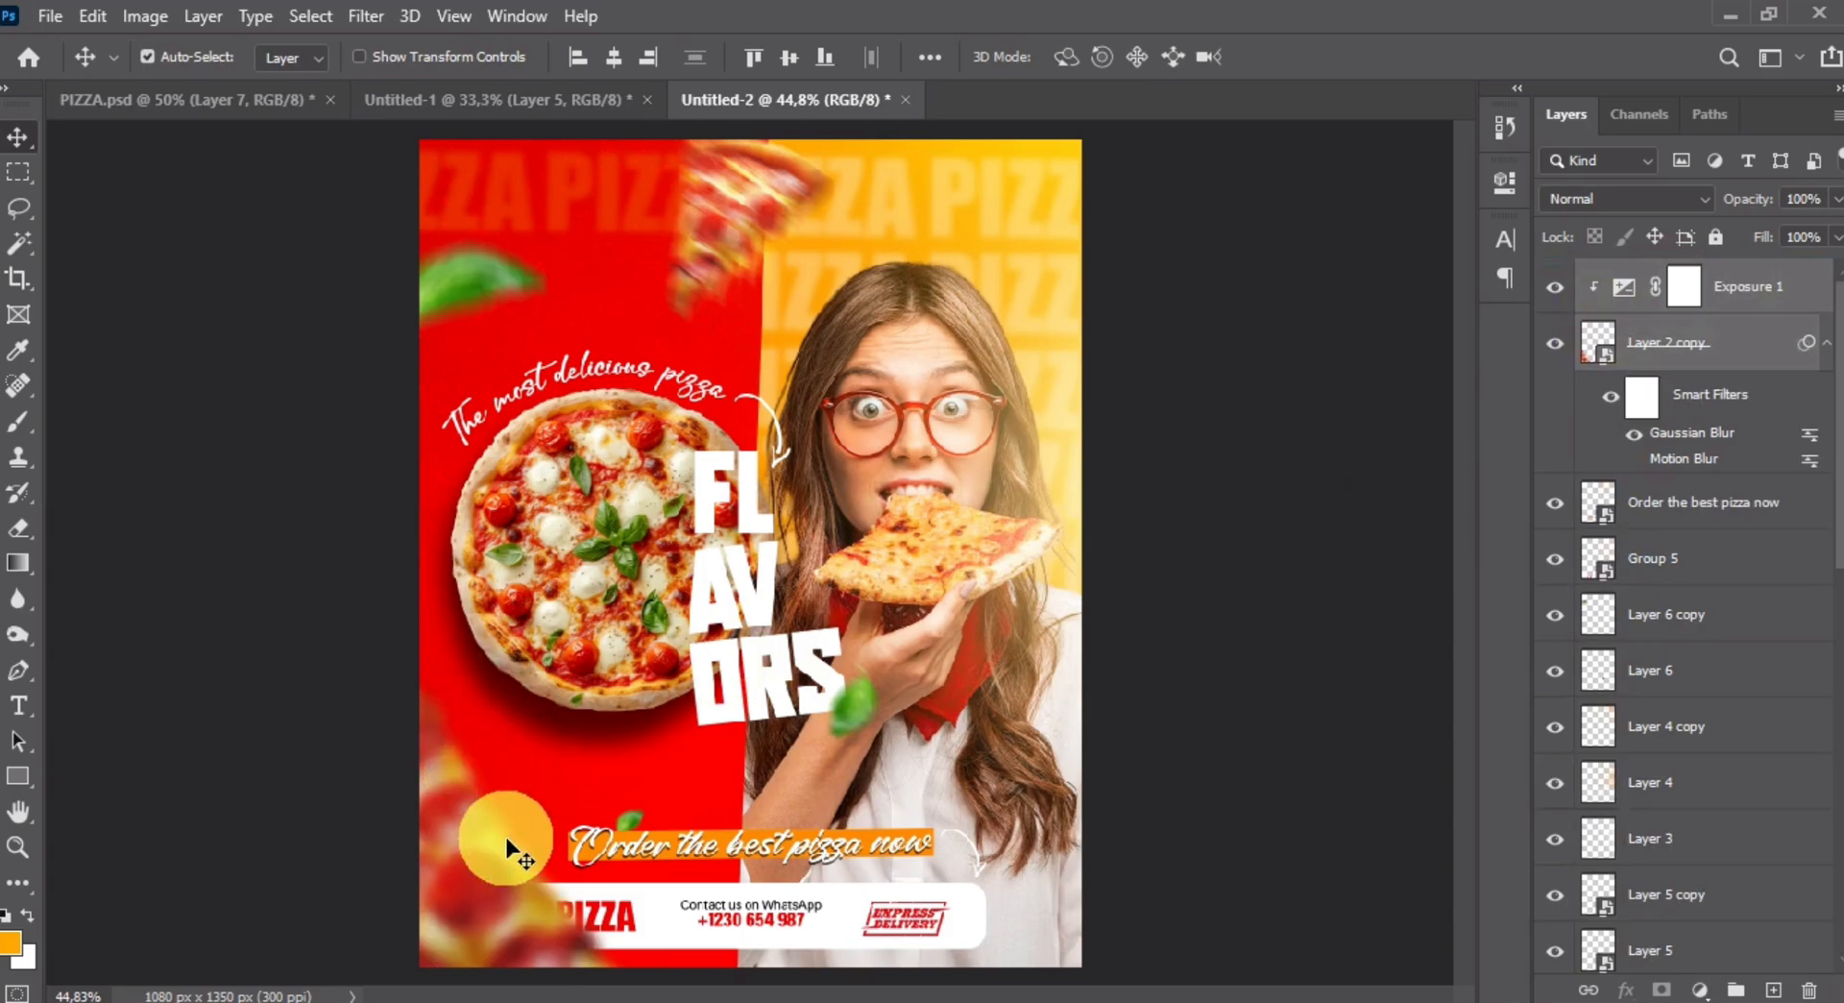
left_click_drag(514, 912, 480, 932)
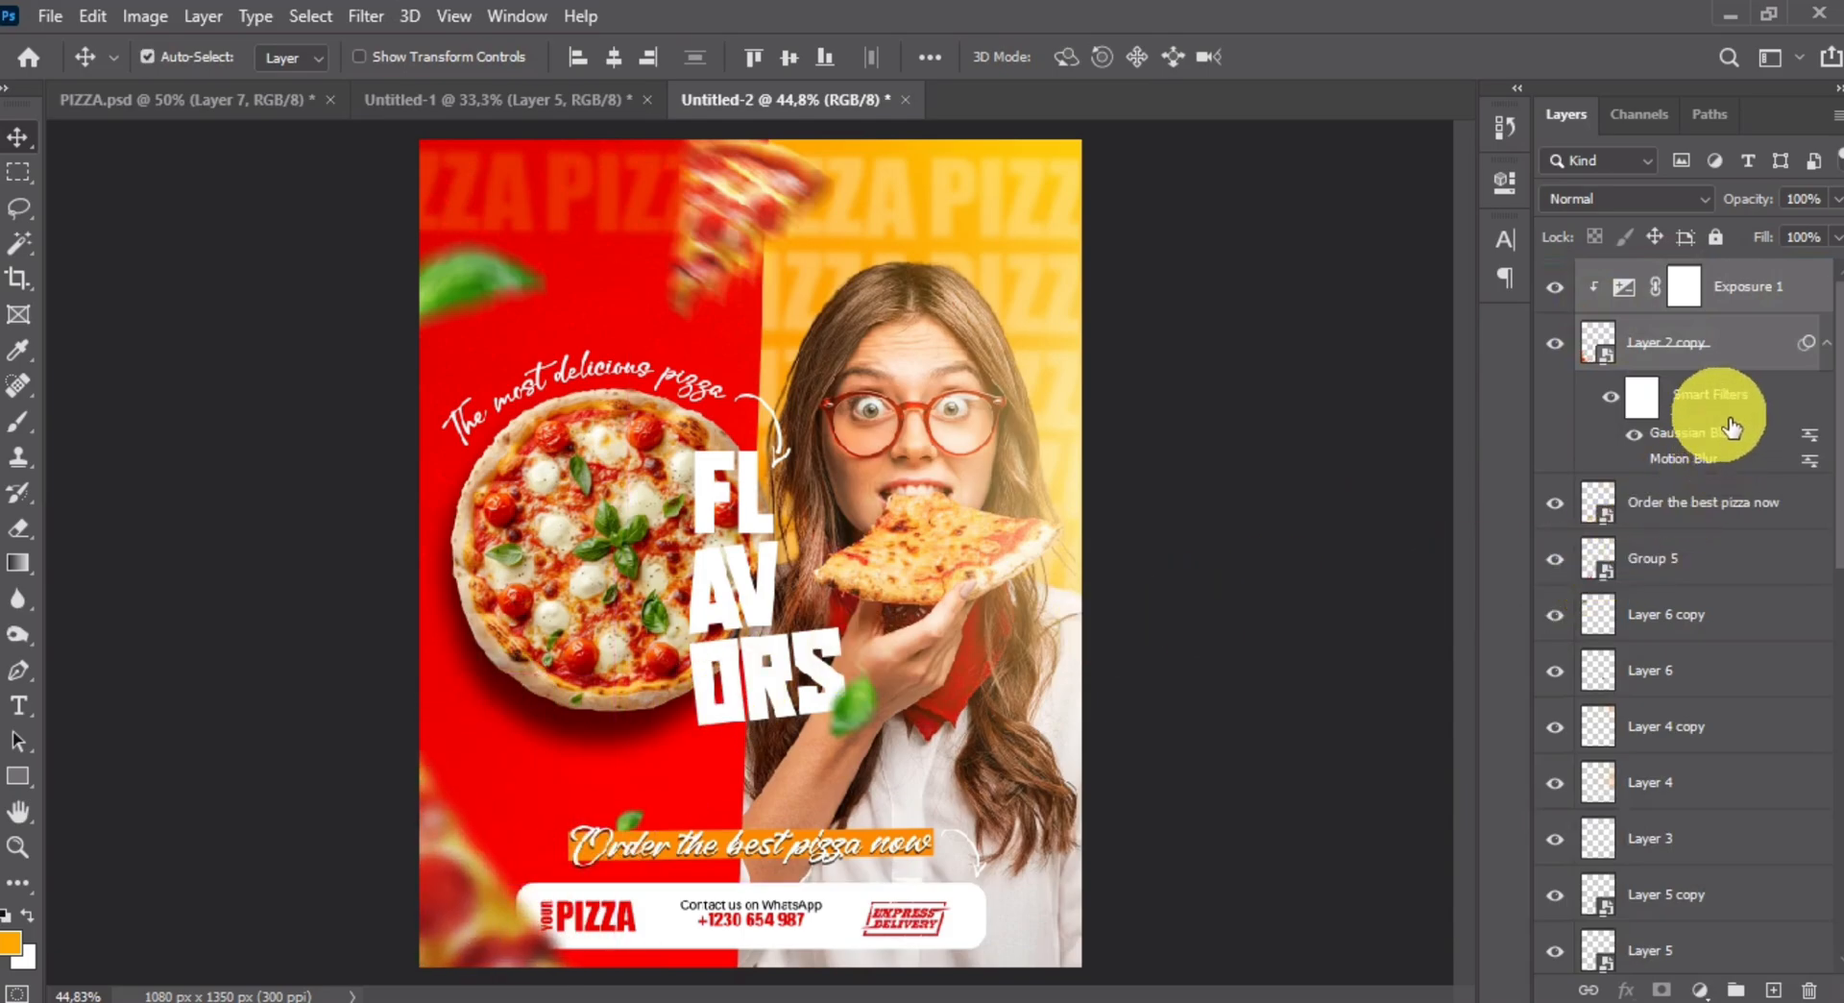
- Add a new empty layer above the Exposure adjustment and choose the Brush tool with black as the foreground colour
left_click(1728, 298)
left_click(1778, 979)
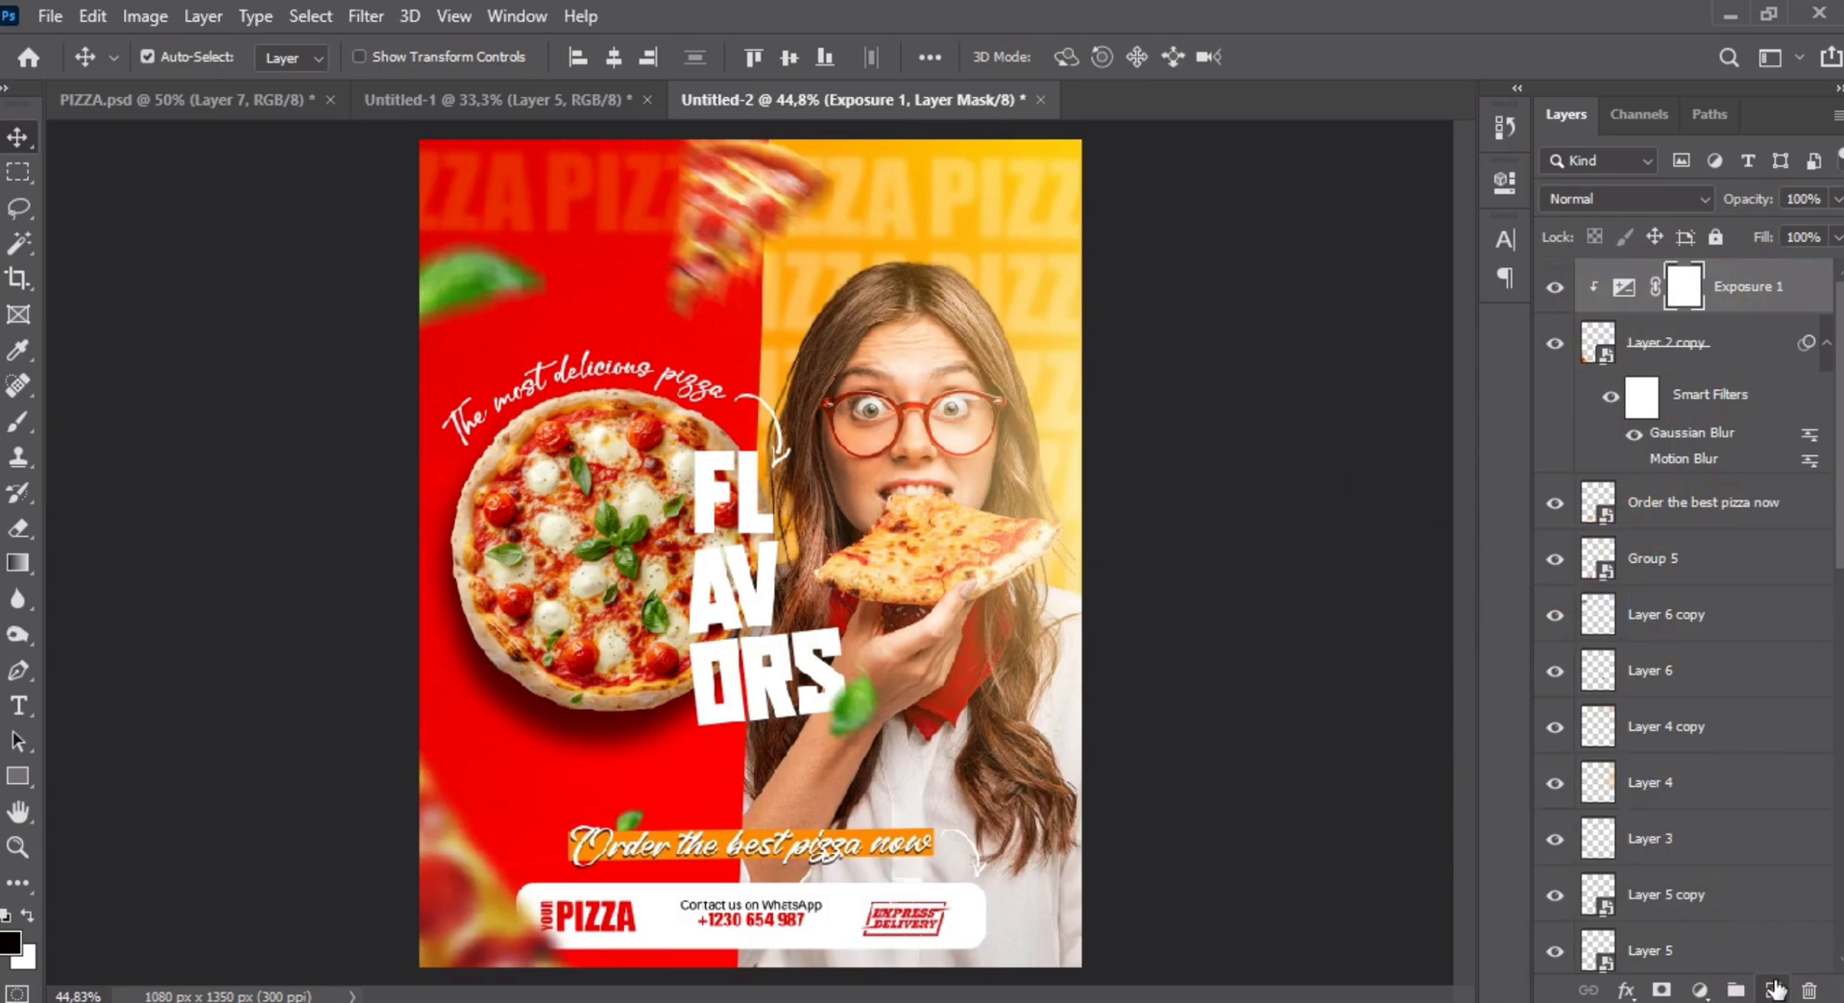
left_click(10, 941)
left_click(1235, 514)
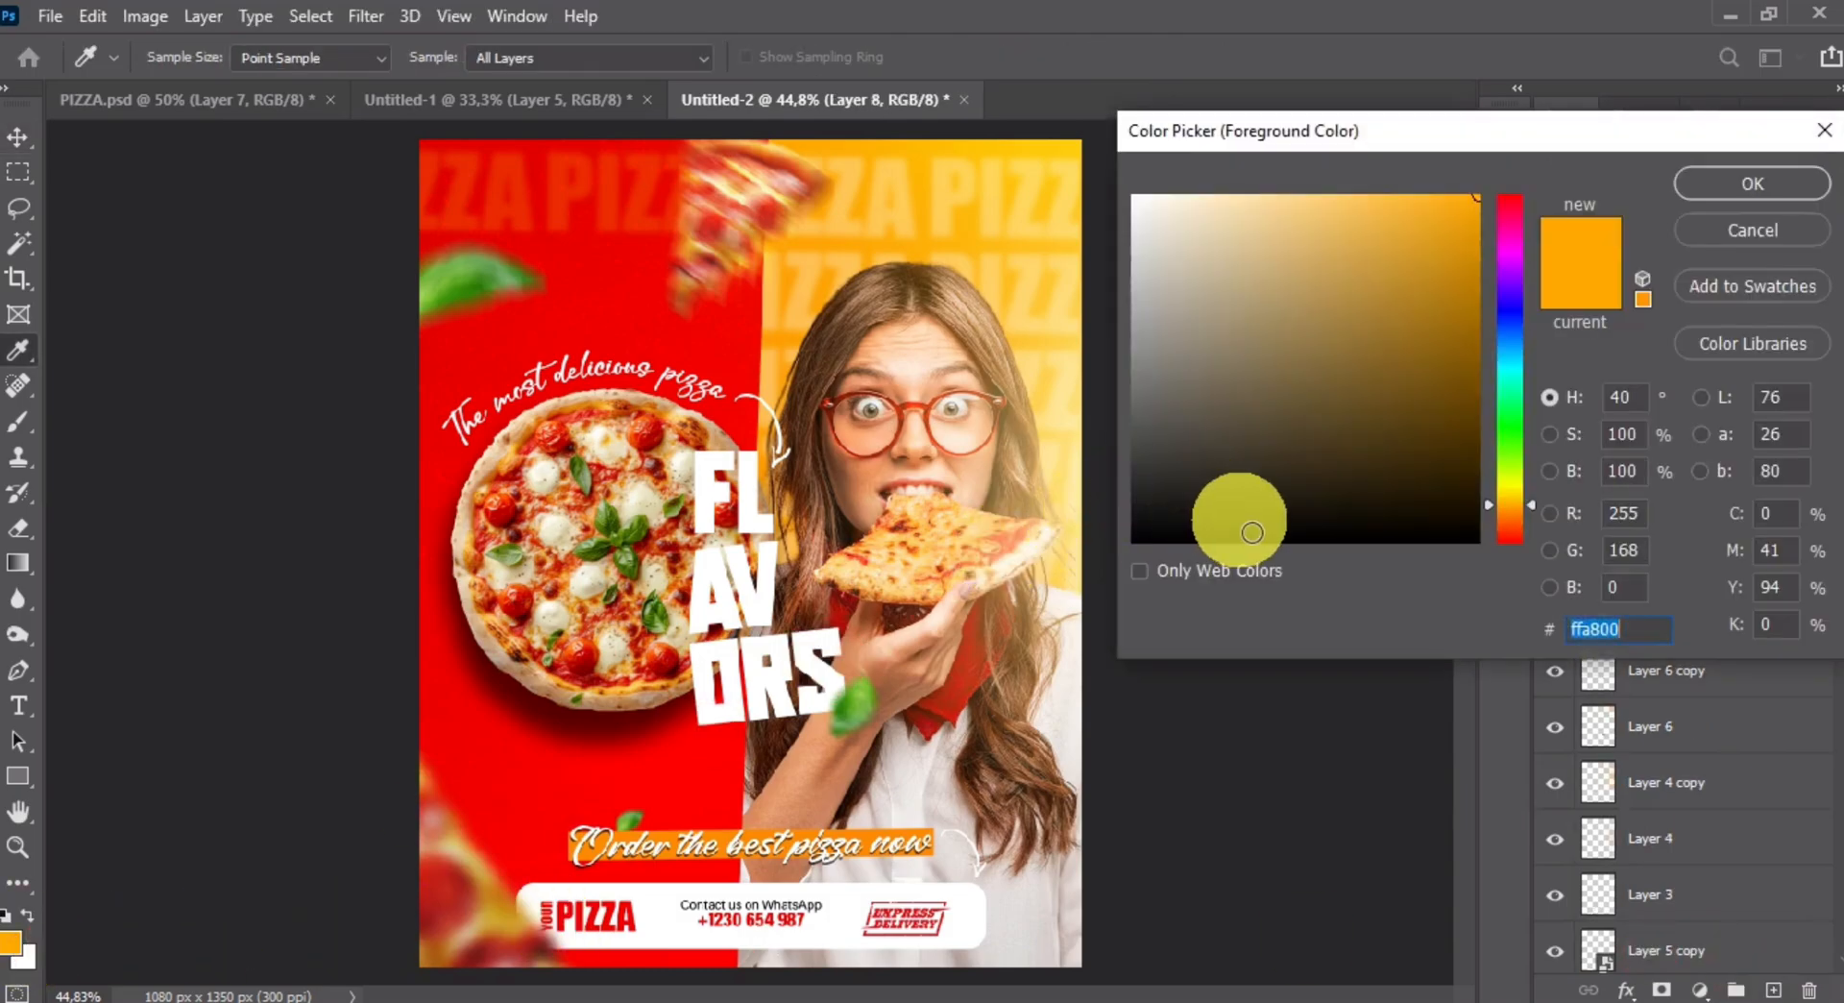
key("Return")
left_click(14, 451)
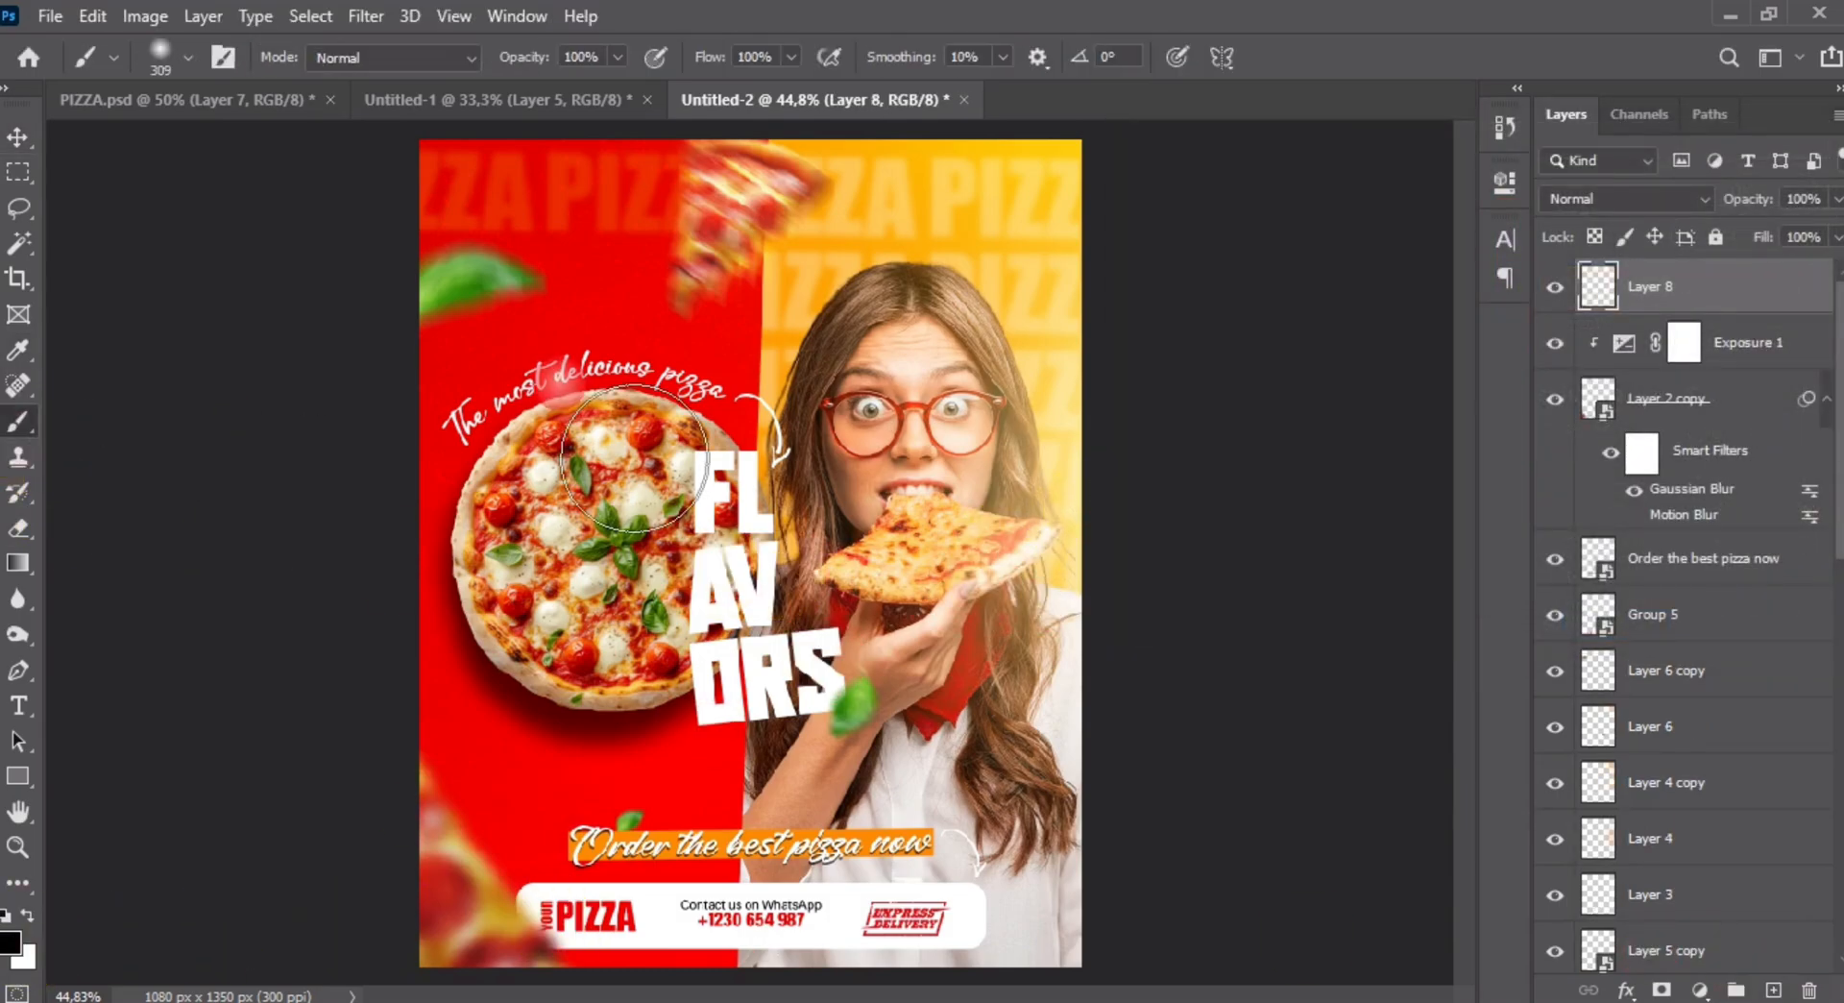
- Enlarge the soft brush to 1022 px and paint a faint black shade along the poster's lower edge
scroll(740, 534, "down", 5)
right_click(691, 632, "alt")
left_click_drag(691, 632, 811, 653)
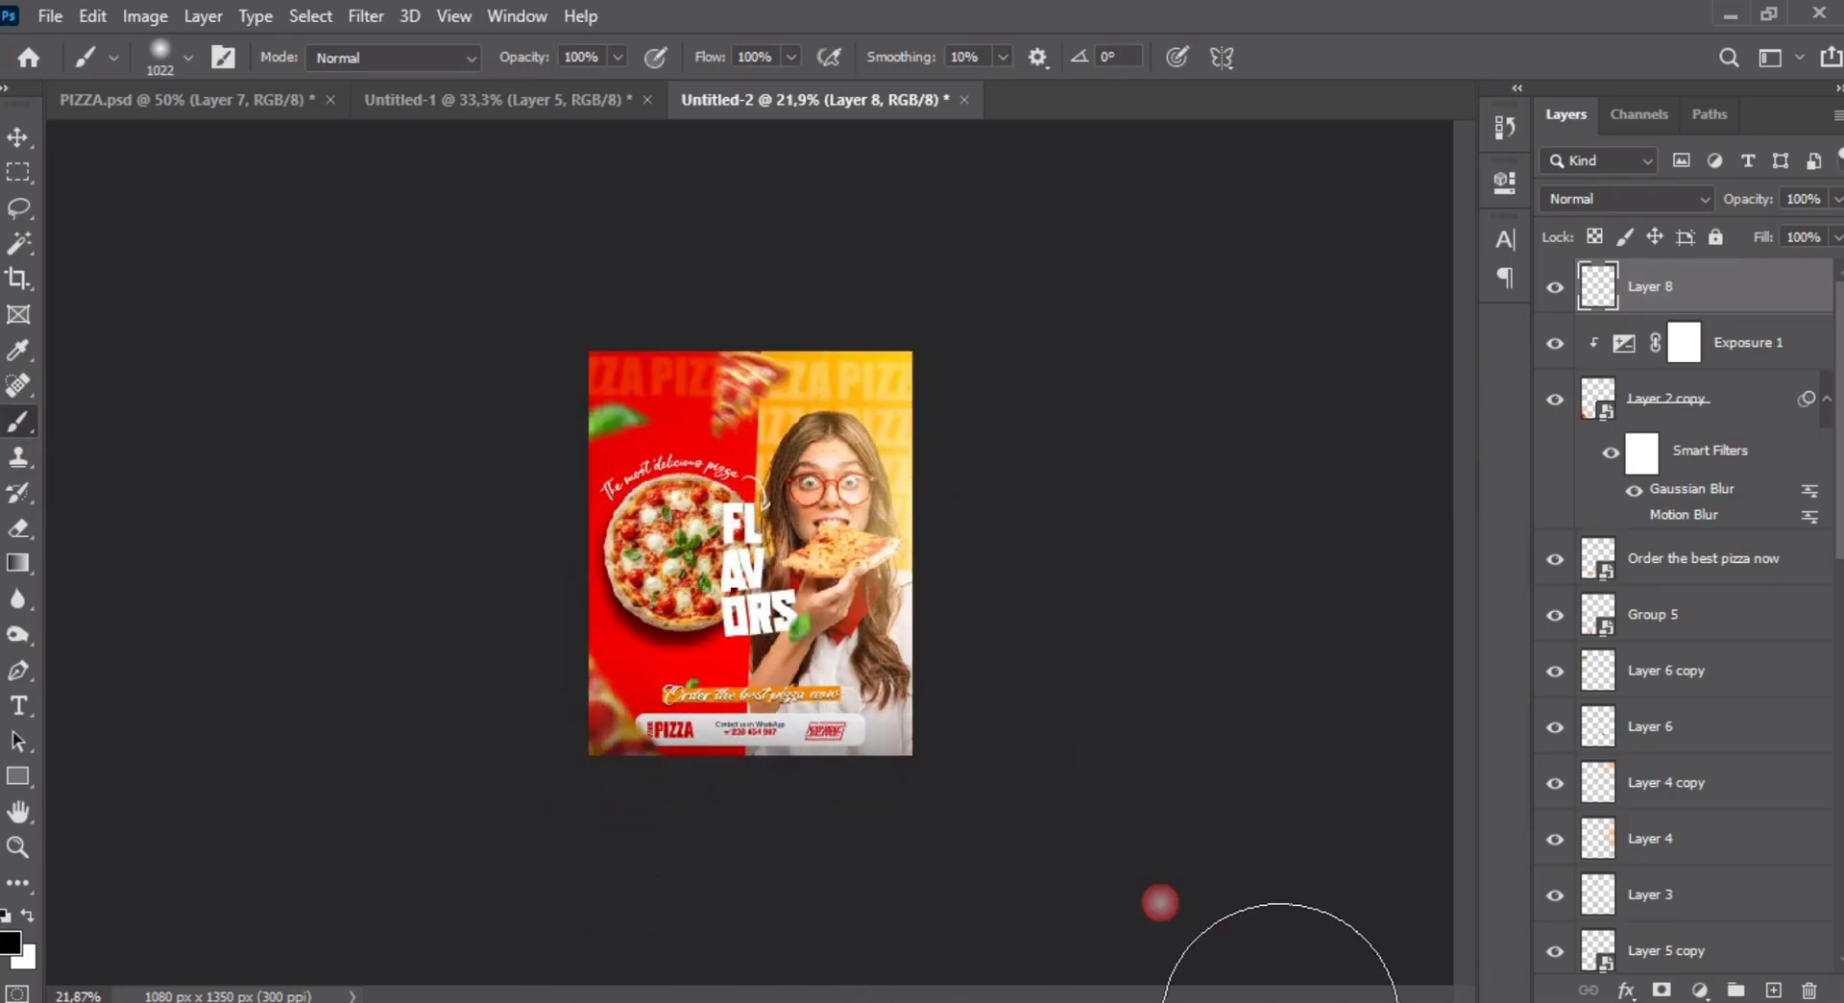
- Move the black shade layer between Layer 4 copy and Layer 4 and stretch its height to about 119.66%
scroll(803, 678, "up", 3)
left_click_drag(1690, 286, 1644, 811)
scroll(1653, 641, "down", 3)
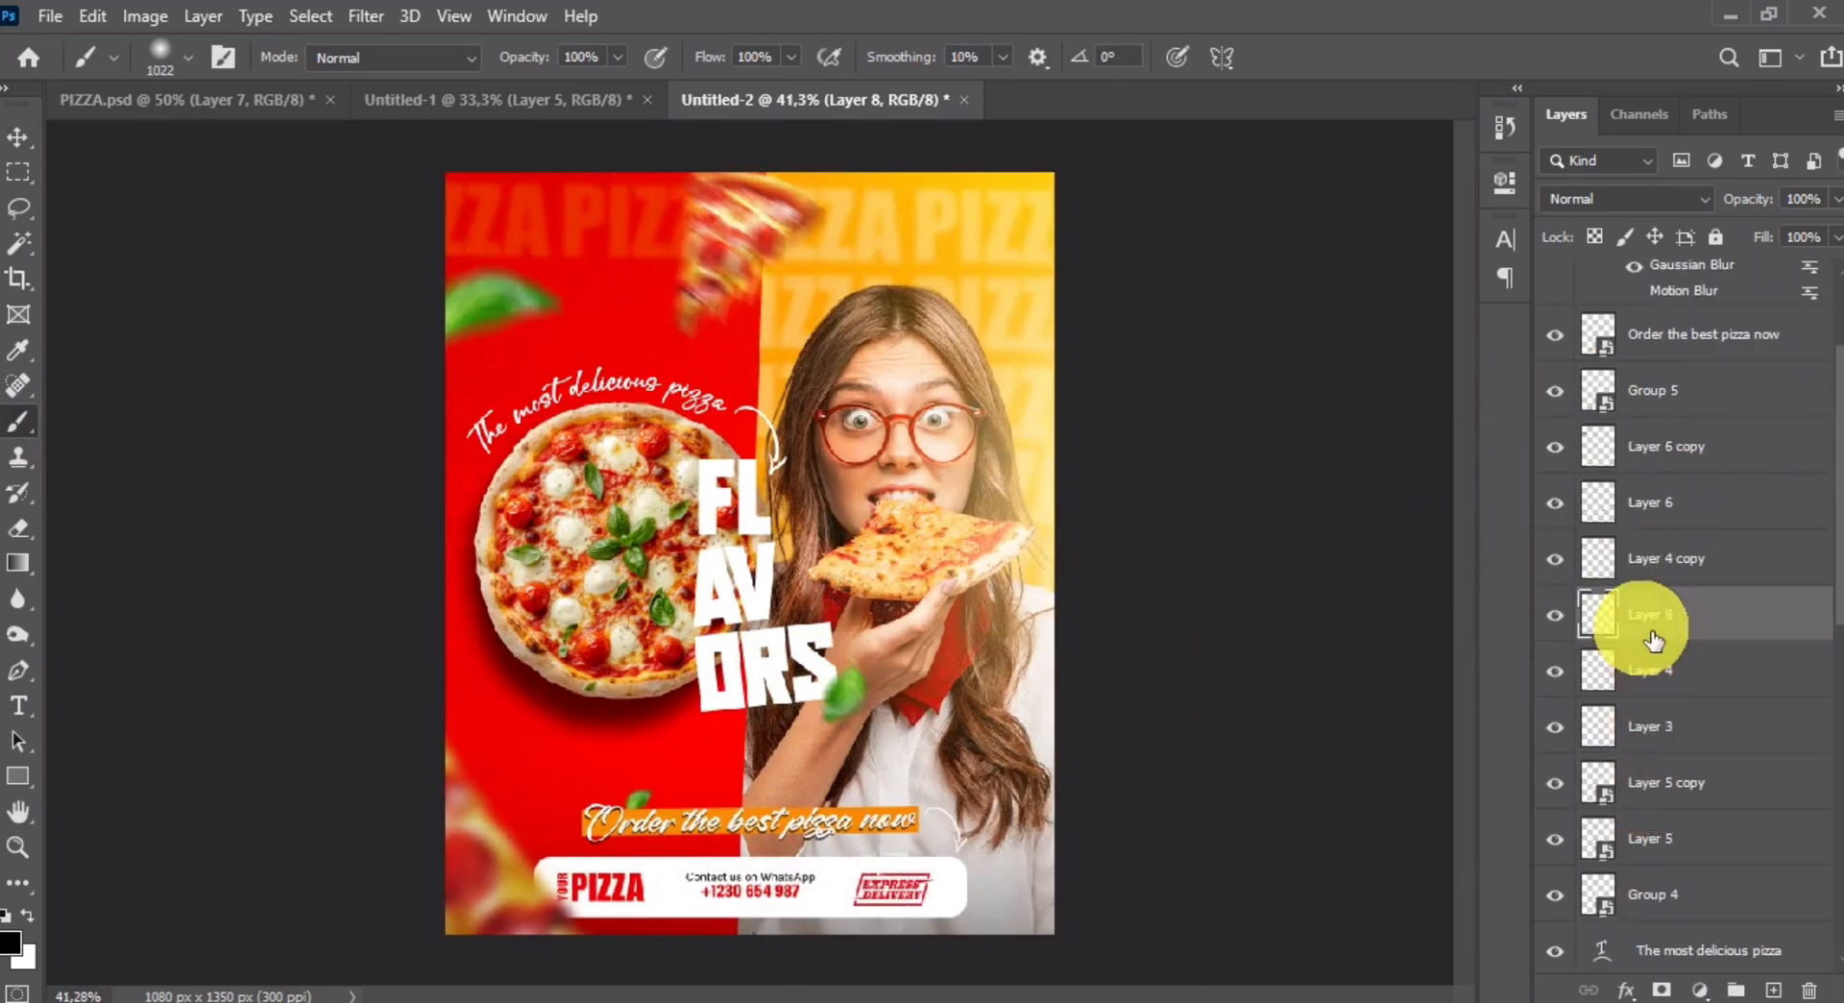
left_click(25, 151)
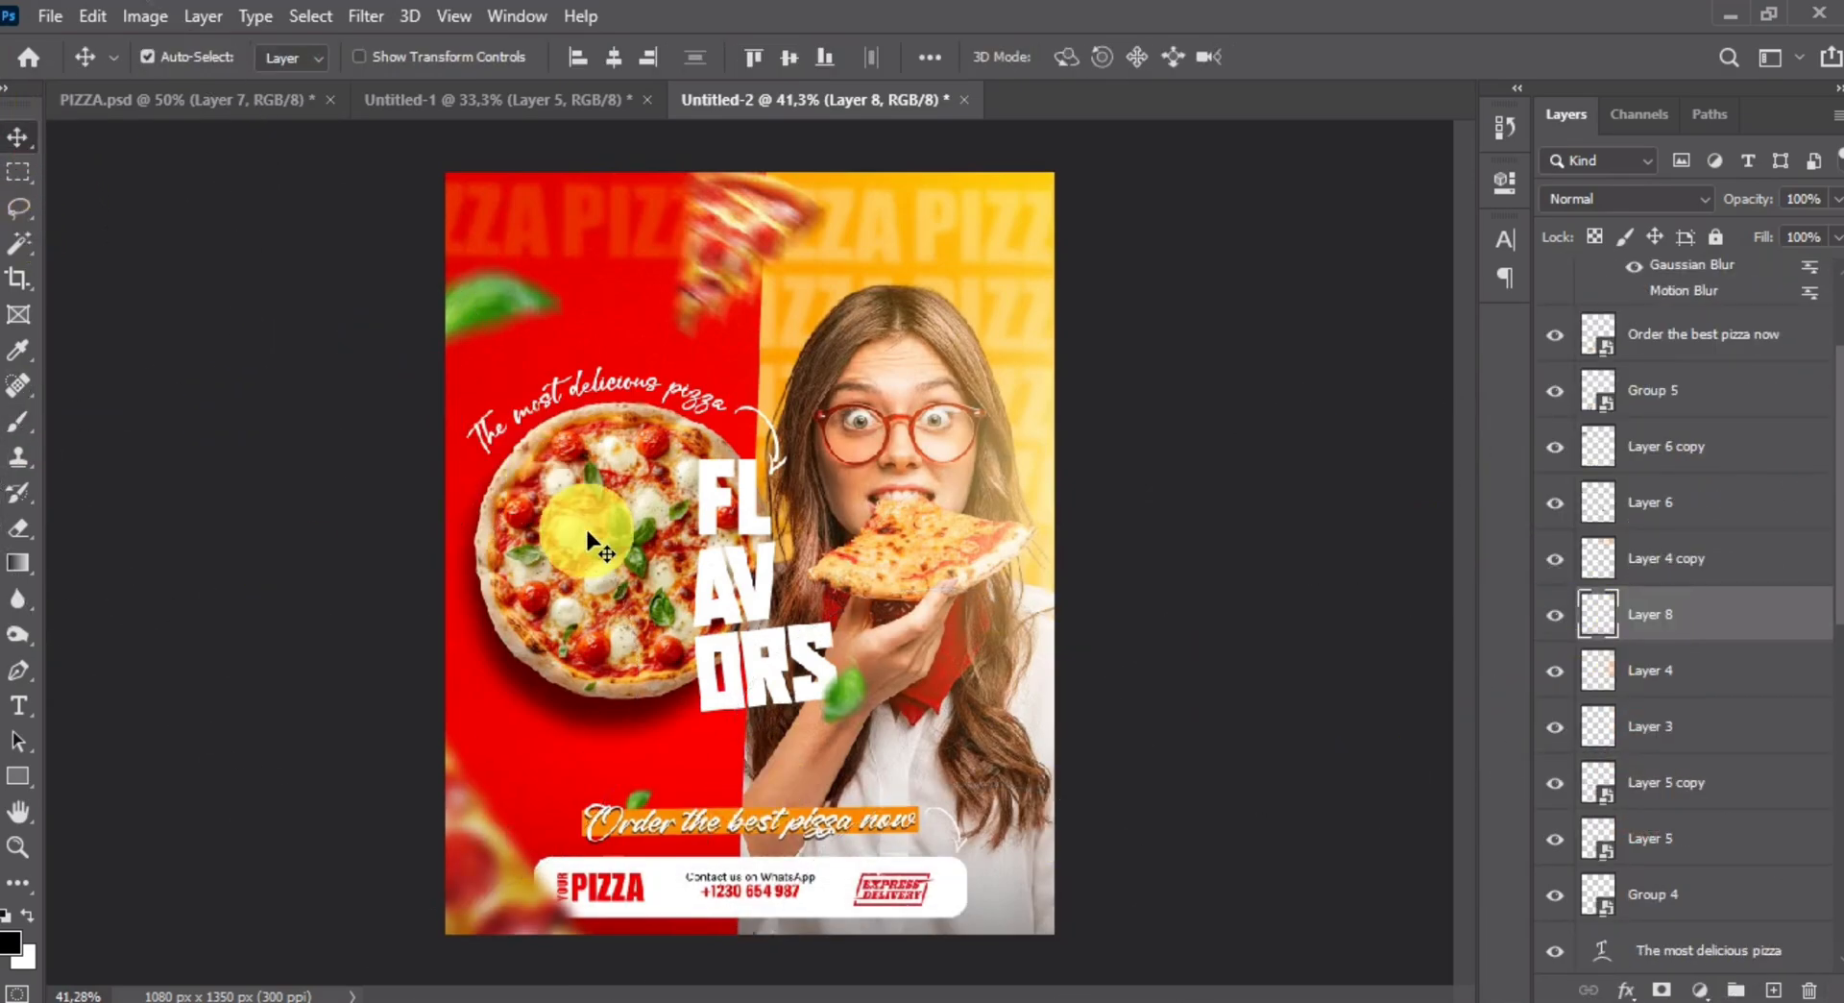
left_click_drag(758, 861, 726, 930)
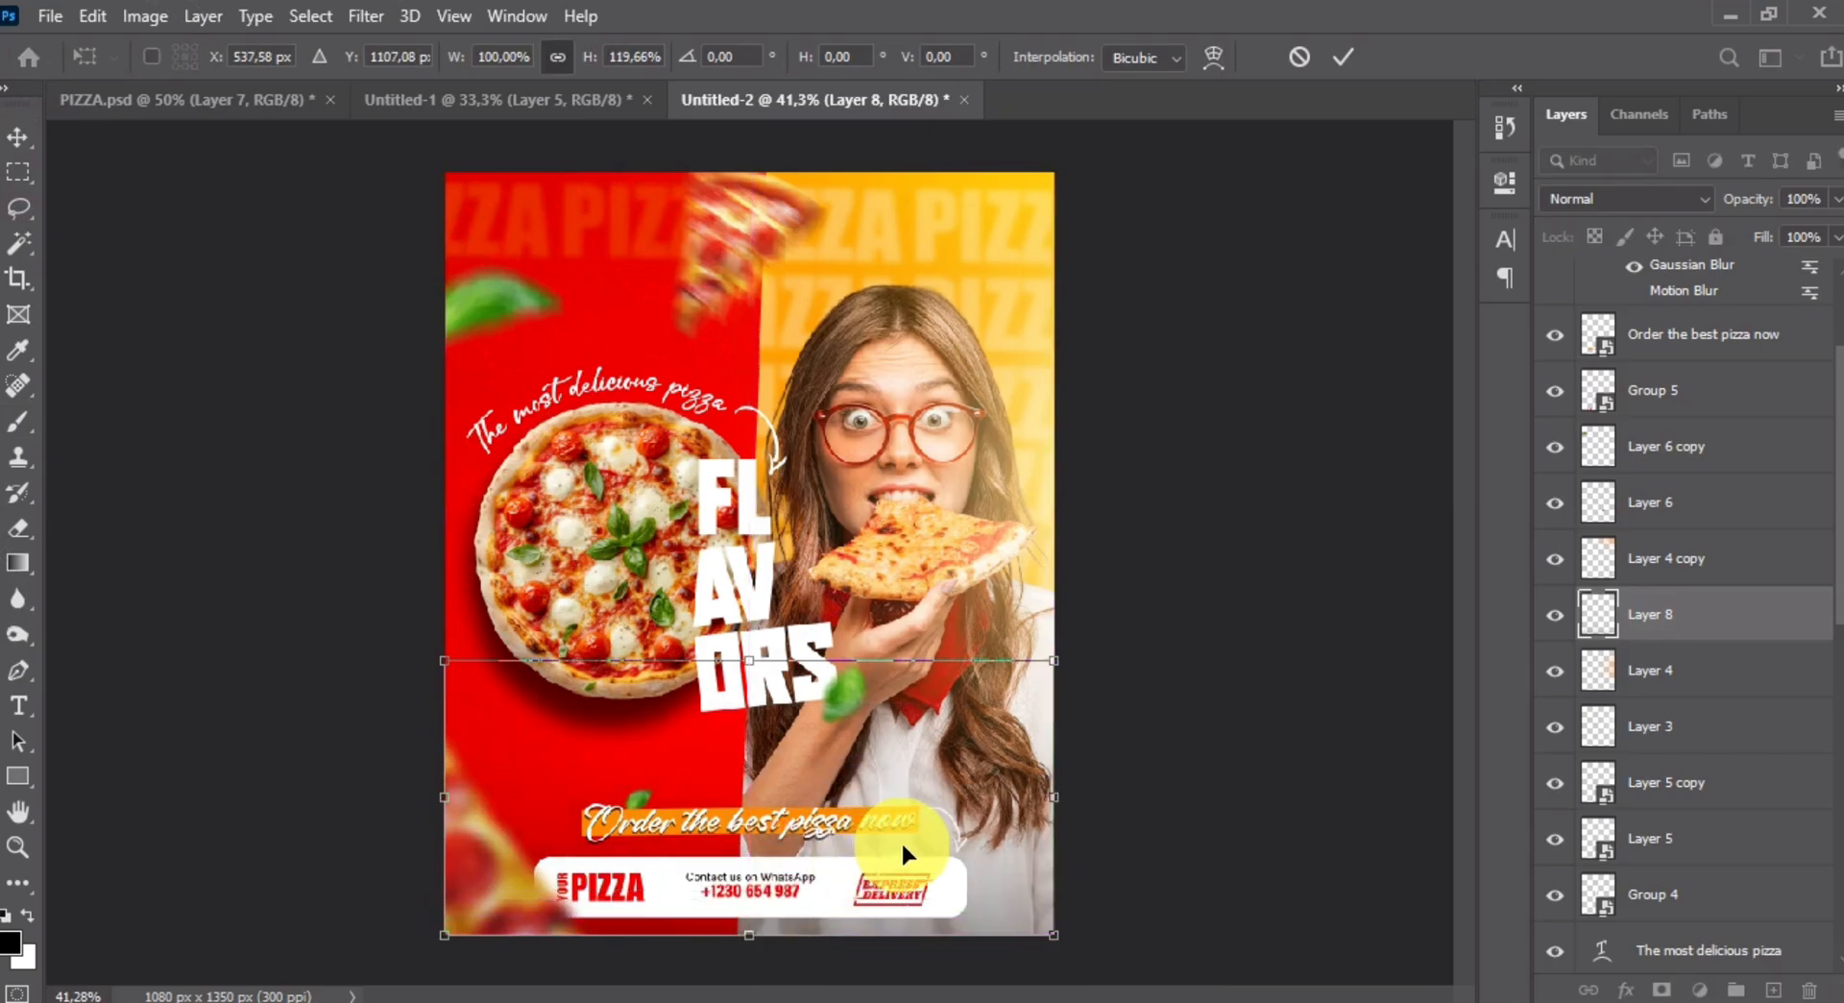
key("Return")
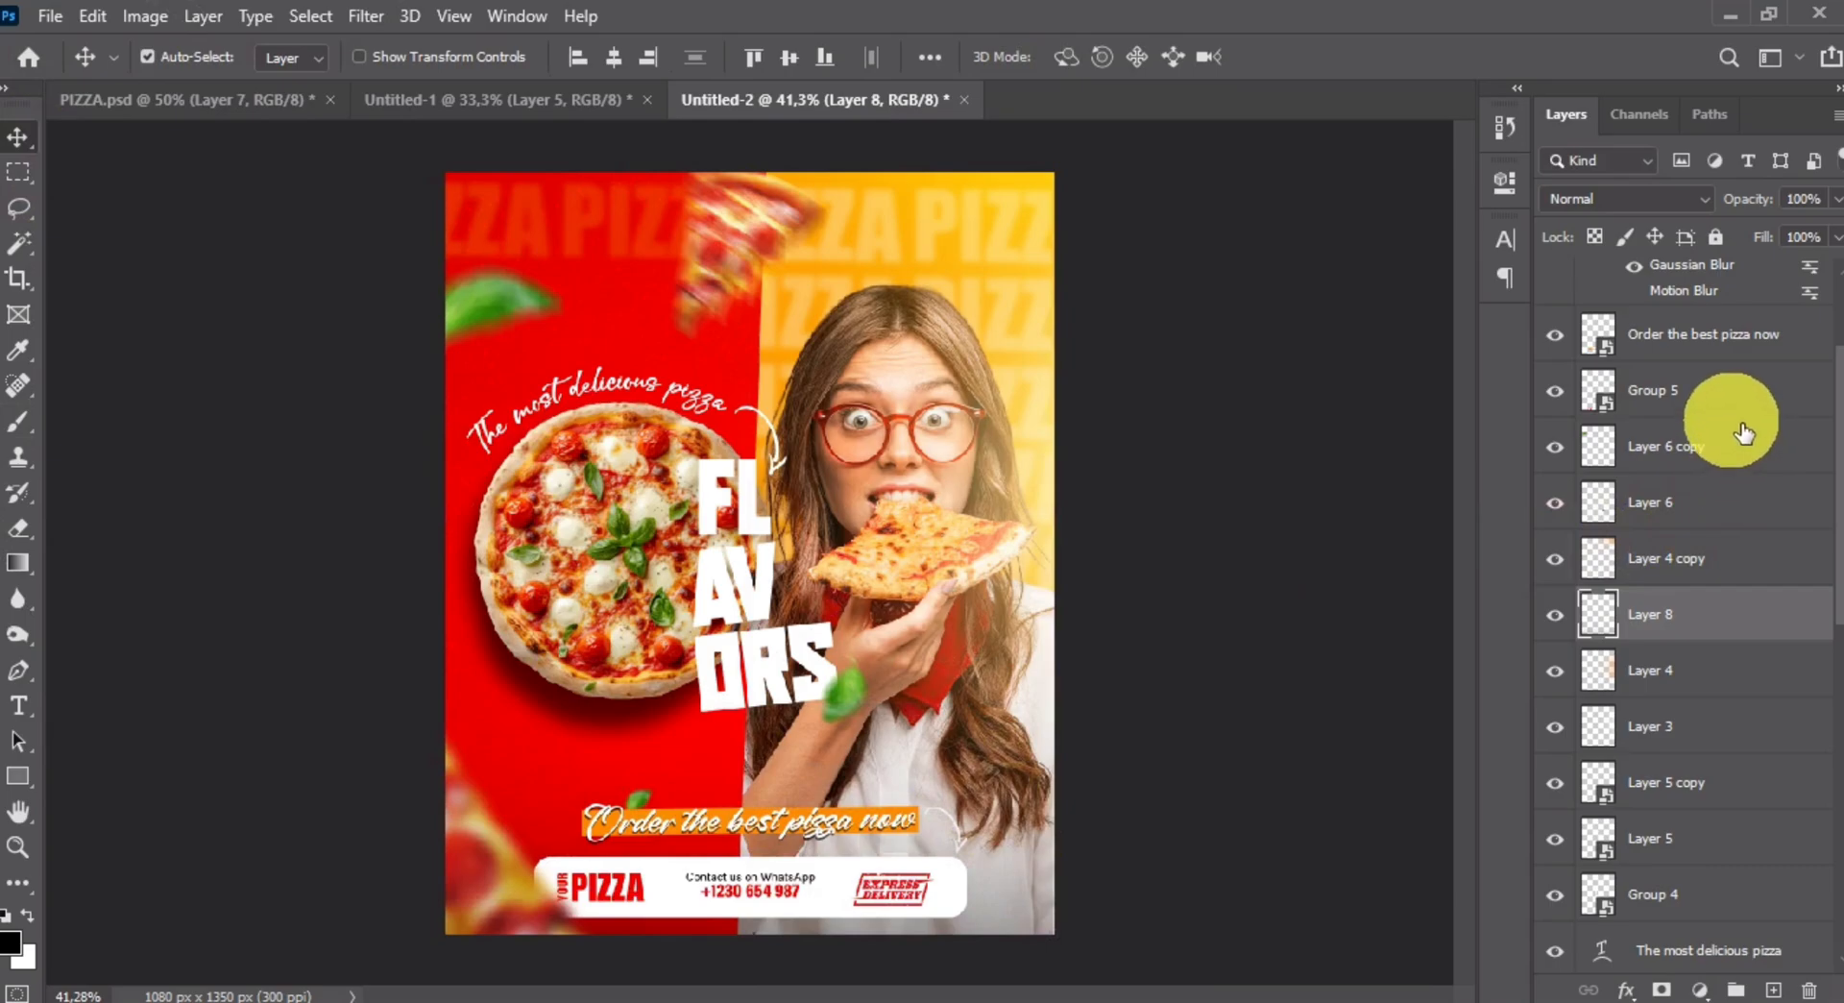
- Add a Color Lookup adjustment above Exposure 1 and set its 3DLUT file to 3Strip.look
scroll(1739, 430, "up", 1)
scroll(1733, 413, "up", 2)
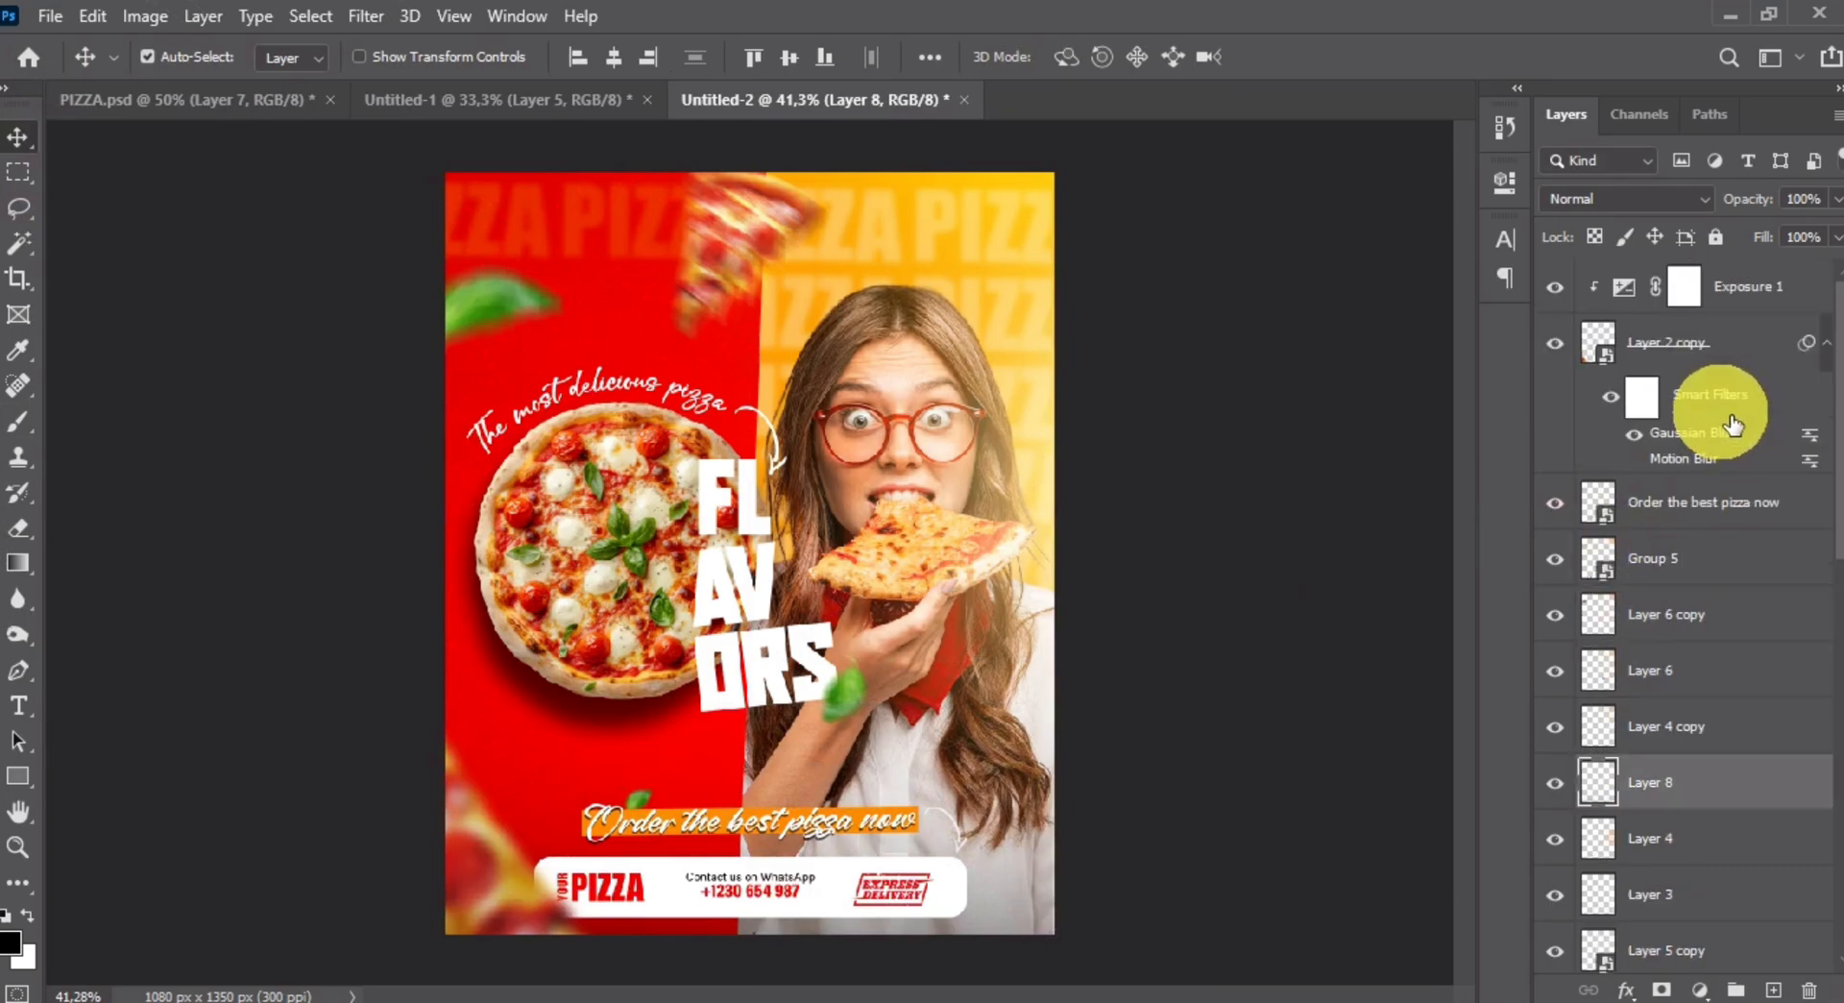
left_click(1737, 295)
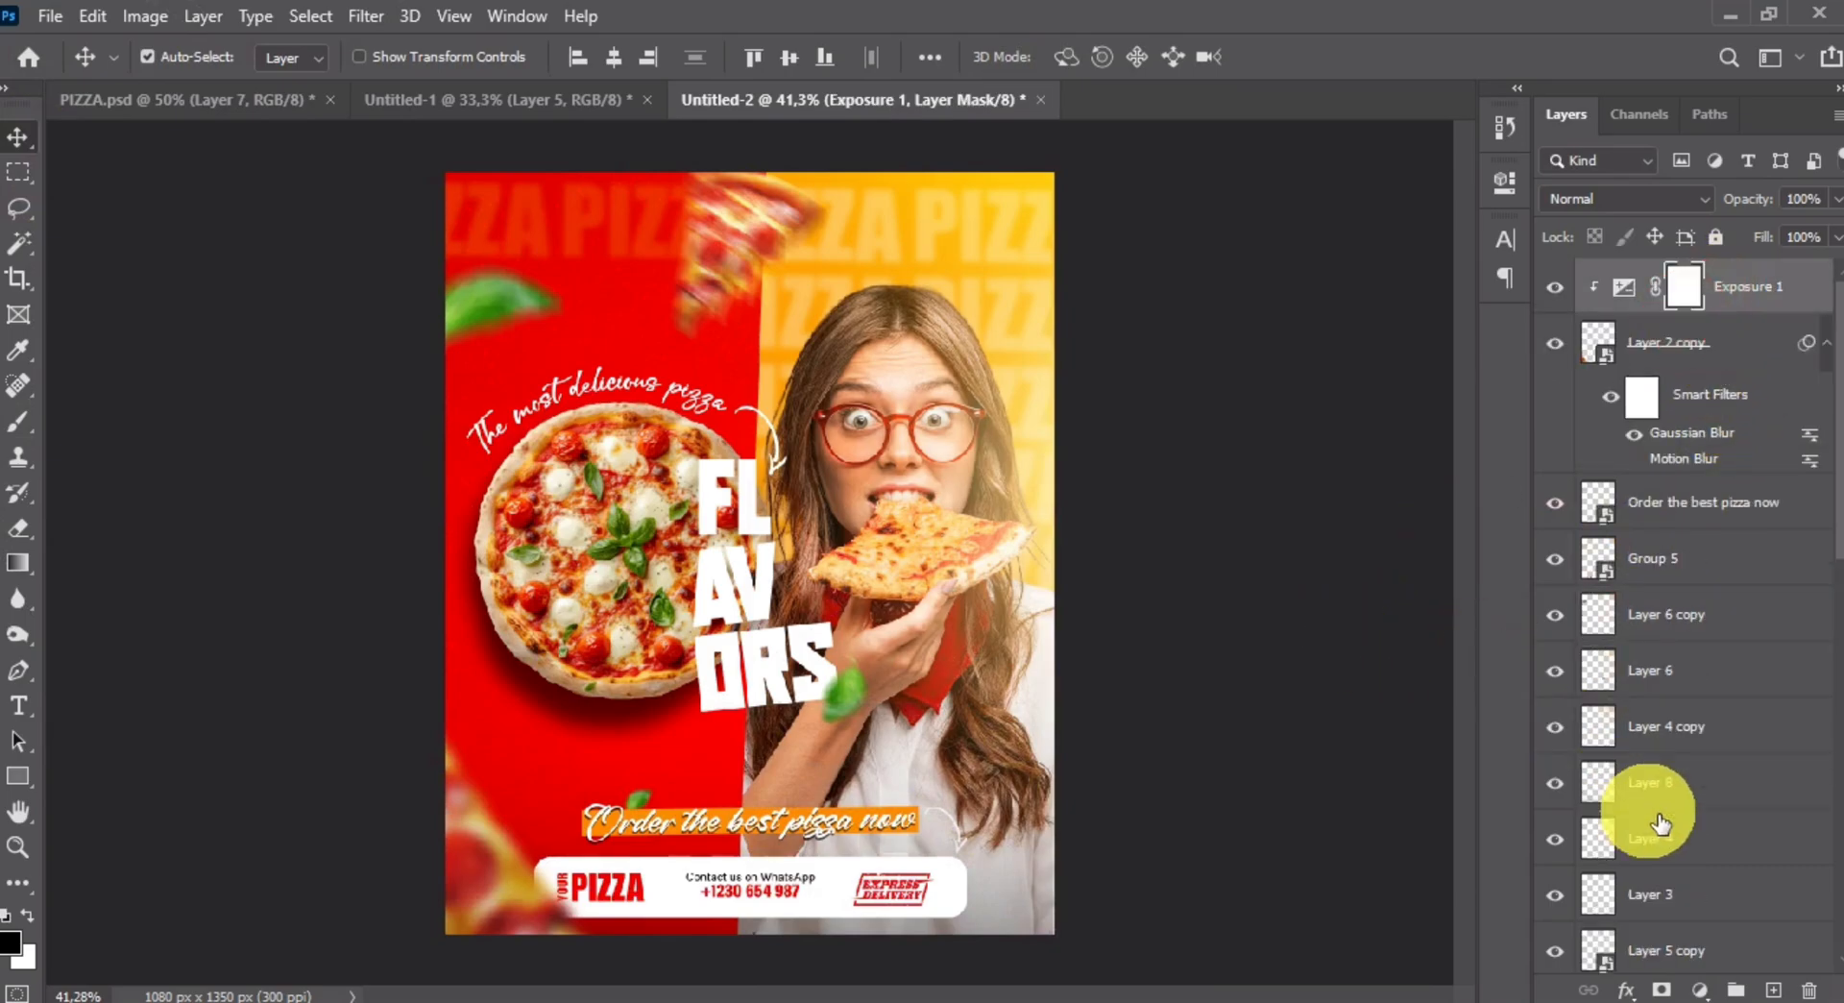
left_click(1700, 989)
left_click(1707, 835)
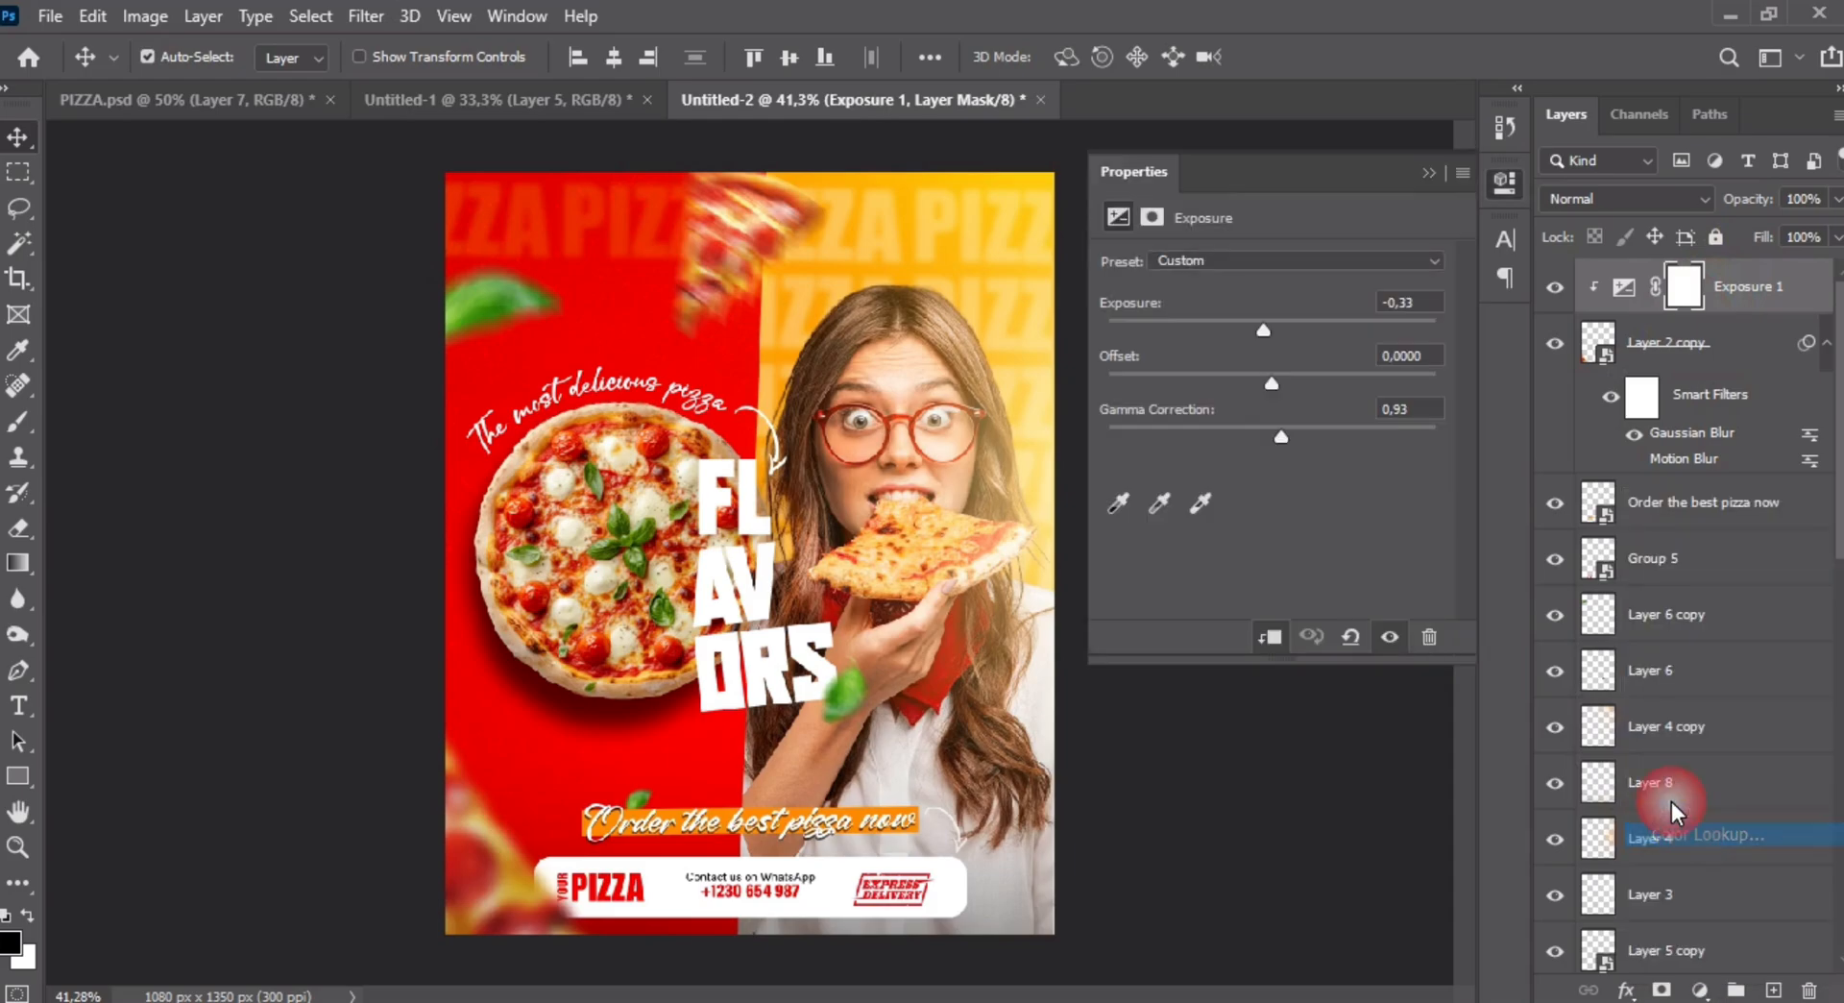
left_click(1331, 261)
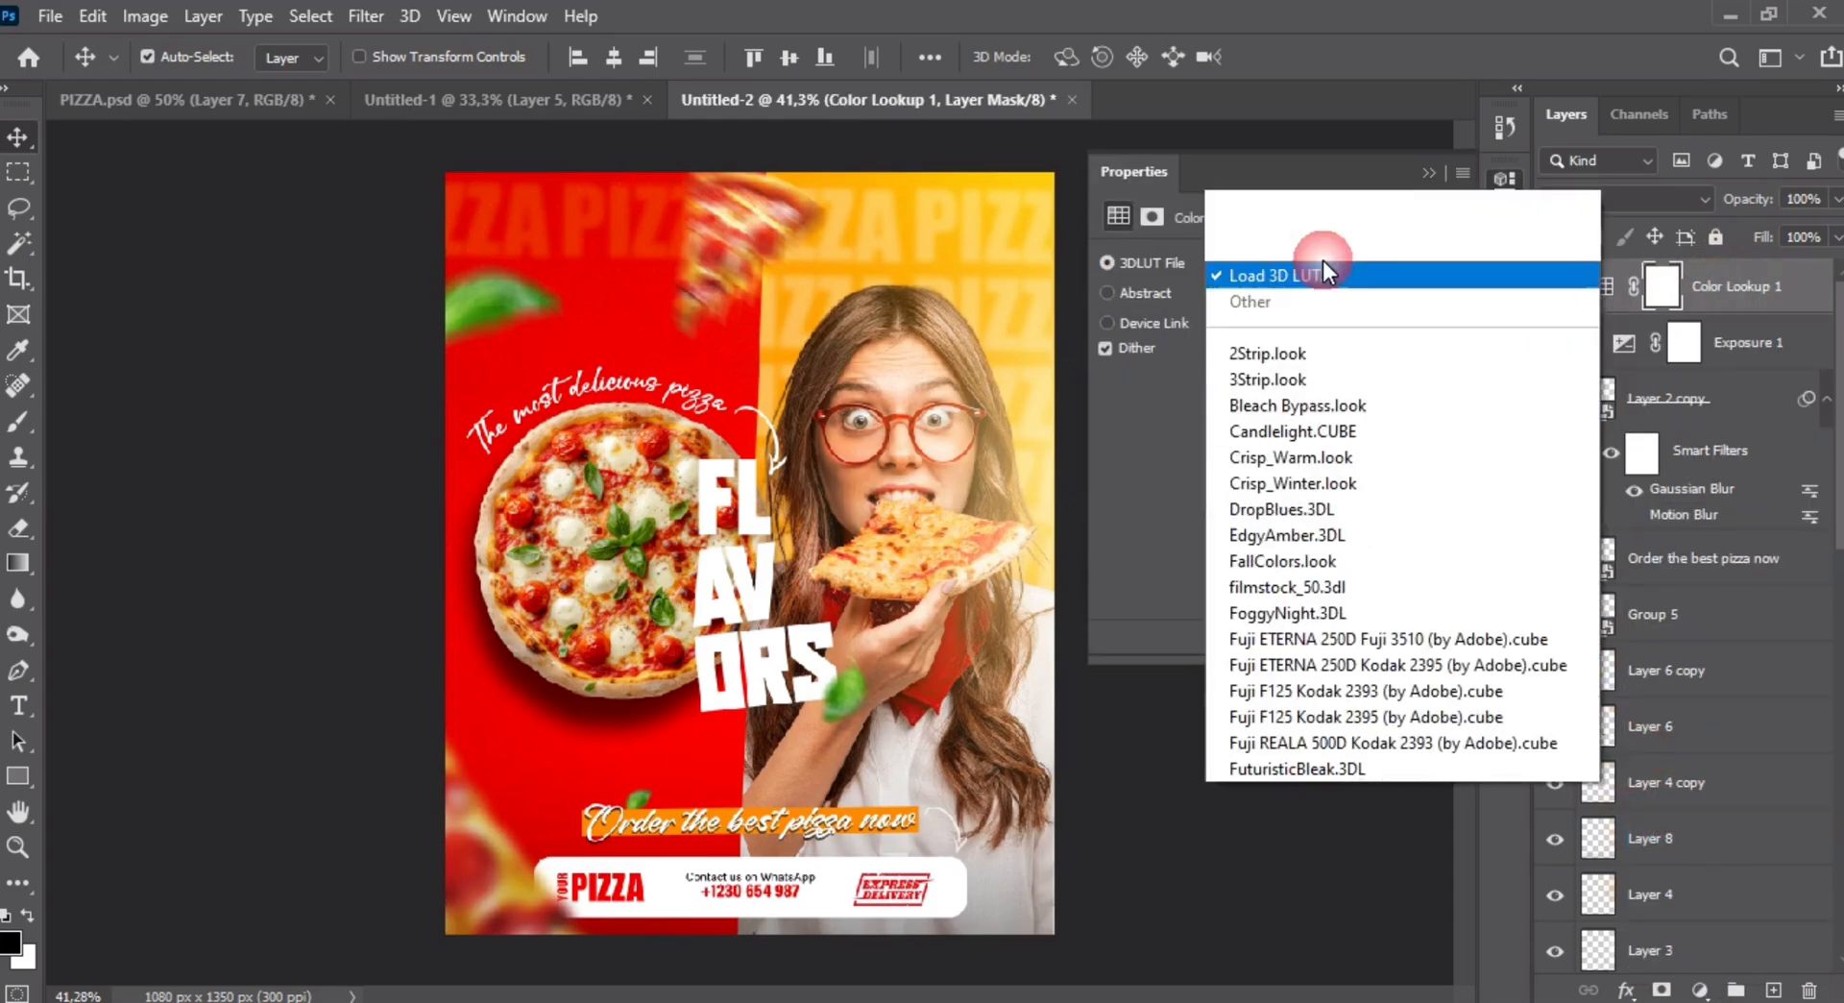
left_click(1275, 151)
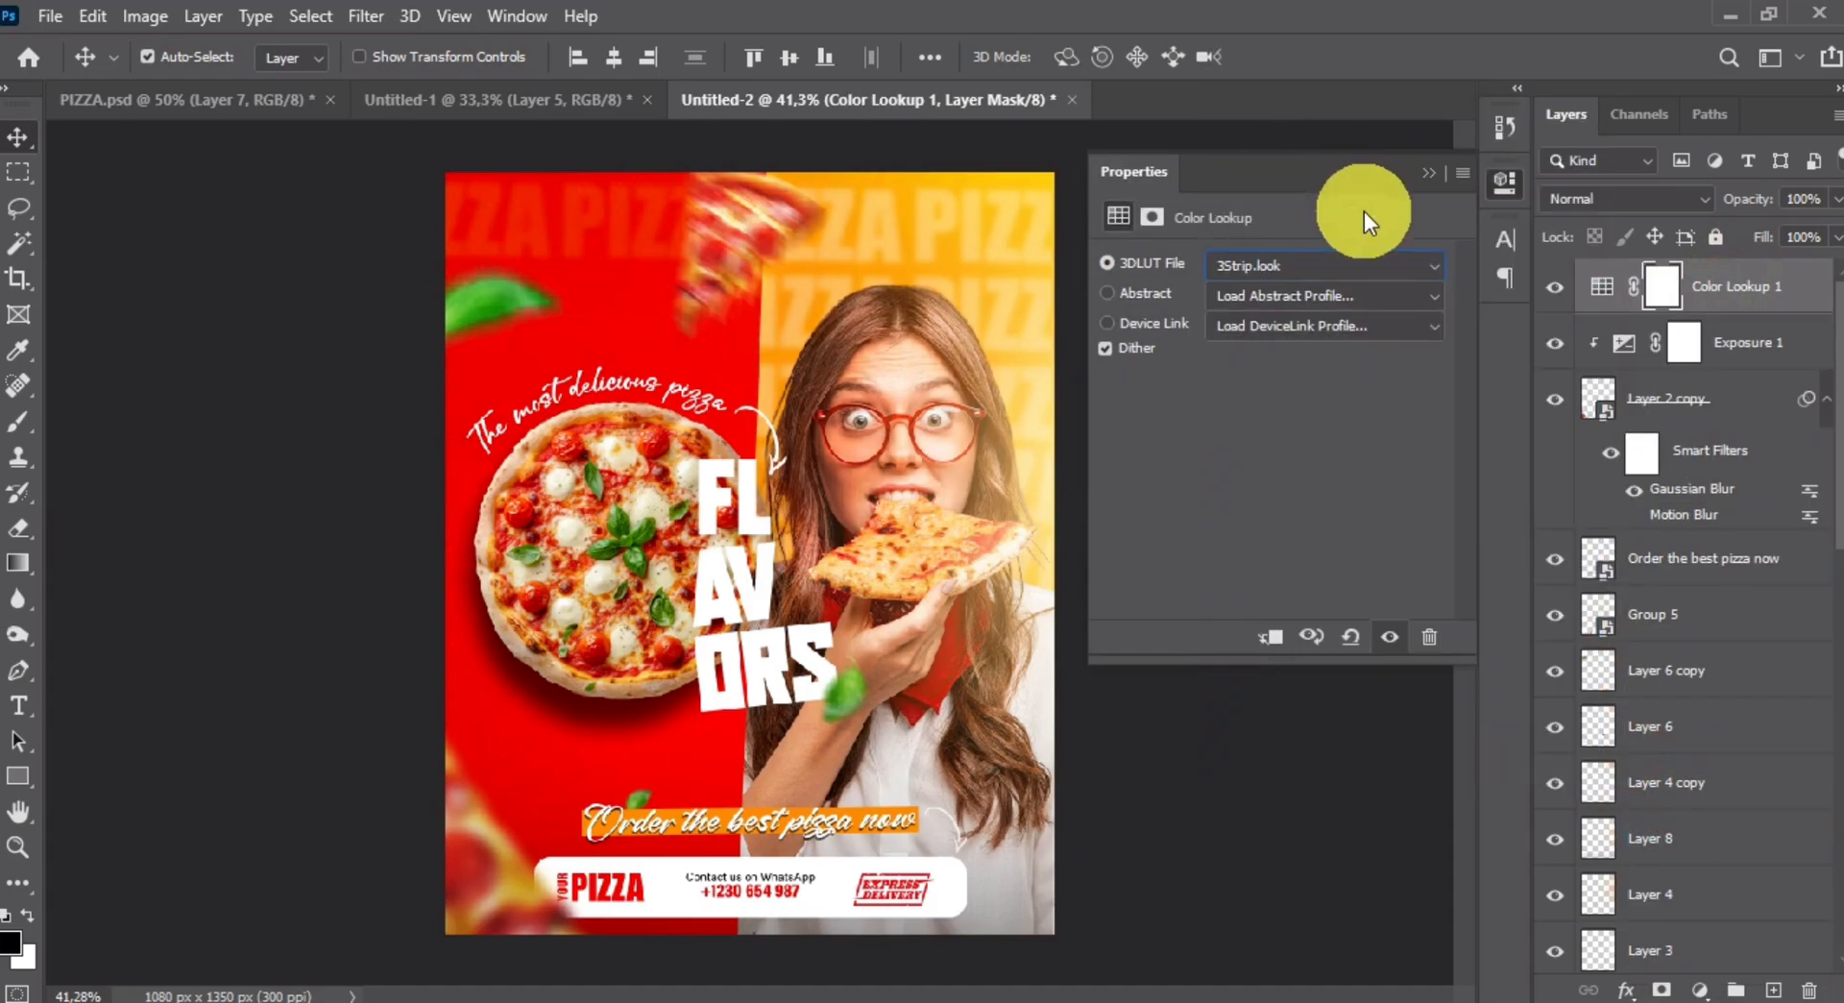
- Collapse the Color Lookup properties and set the Color Lookup 1 adjustment's opacity to 40%
left_click(1427, 173)
left_click(1761, 201)
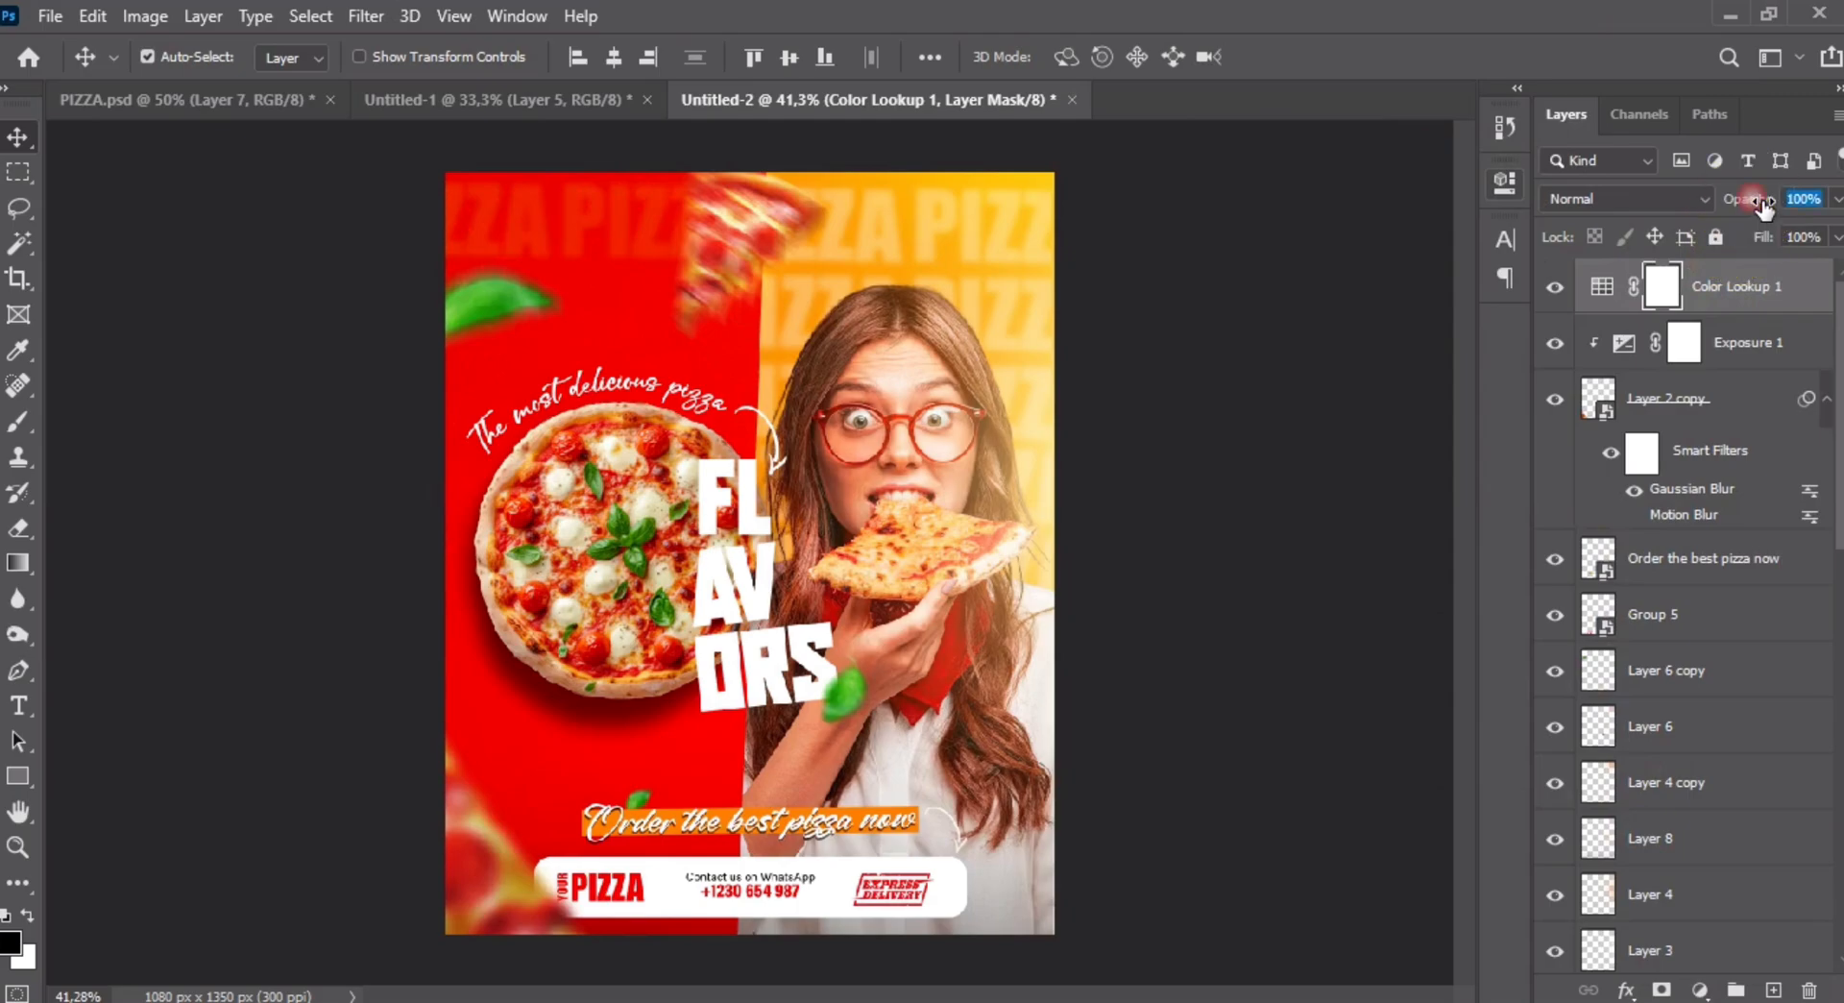
type("40")
key("Return")
- Stamp all visible layers into a new merged layer above Color Lookup 1 and convert it to a smart object
left_click(1719, 309)
key("ctrl+alt+shift+e")
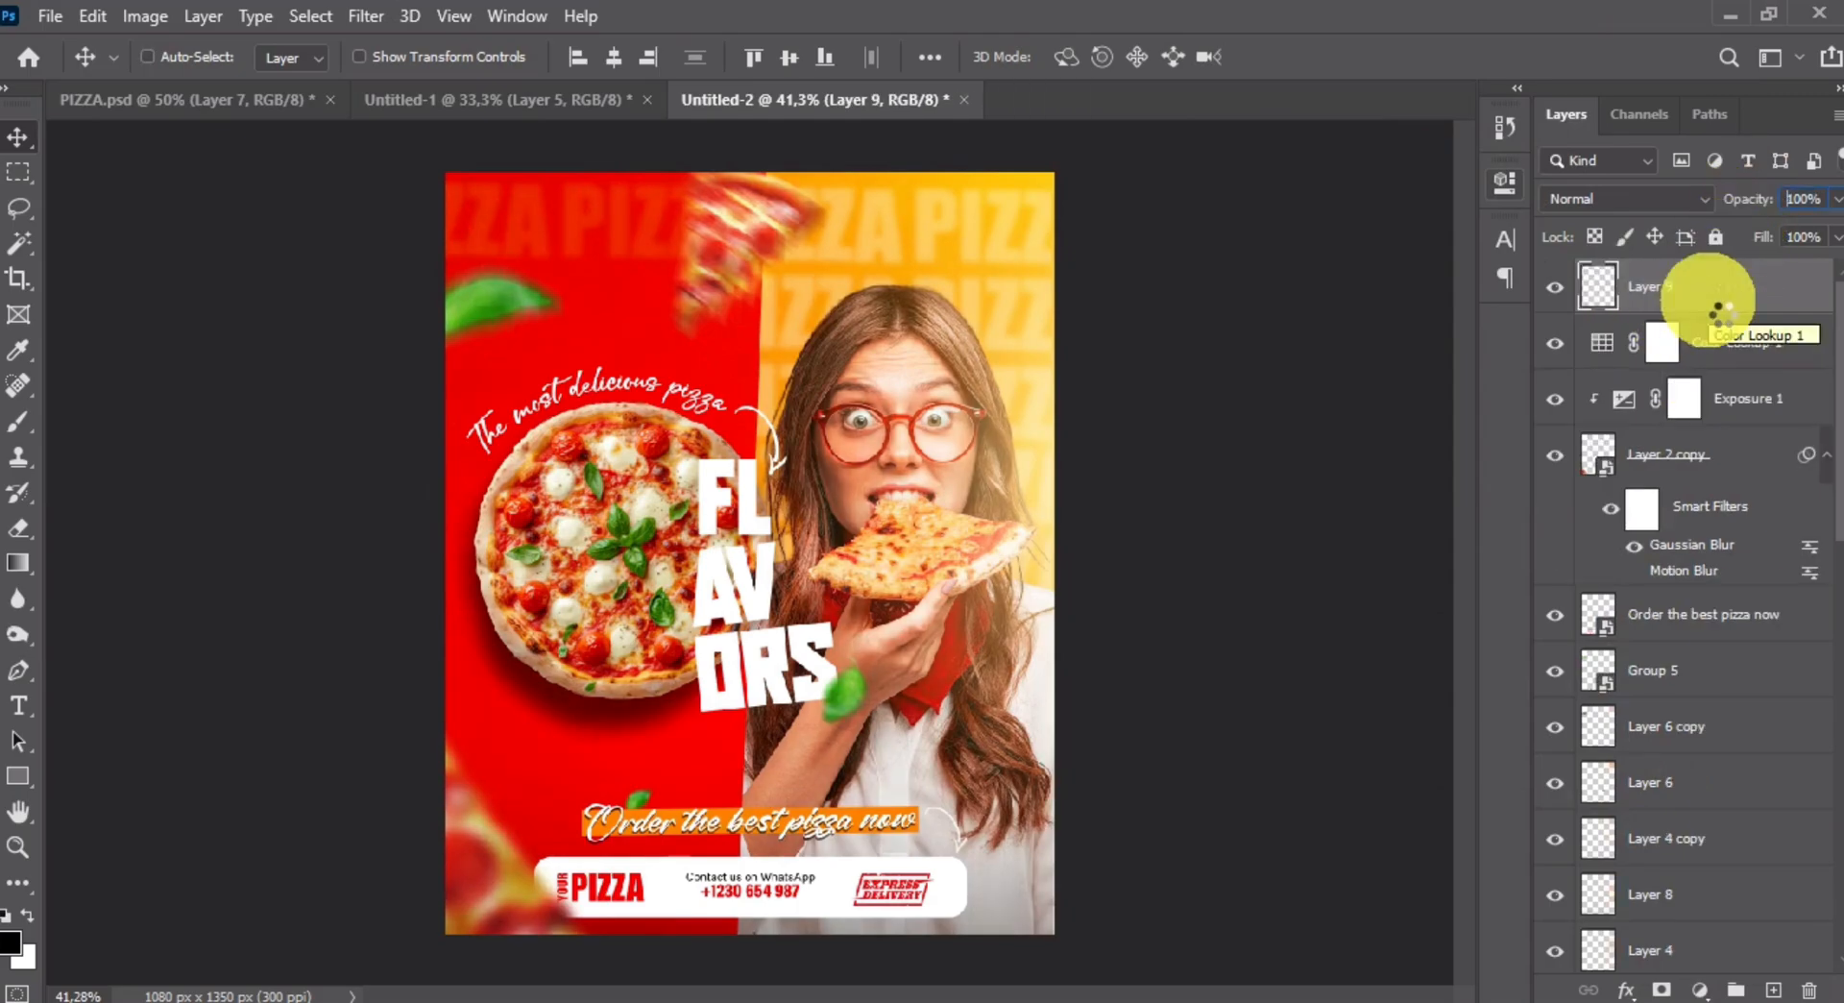
right_click(1724, 288)
left_click(1578, 374)
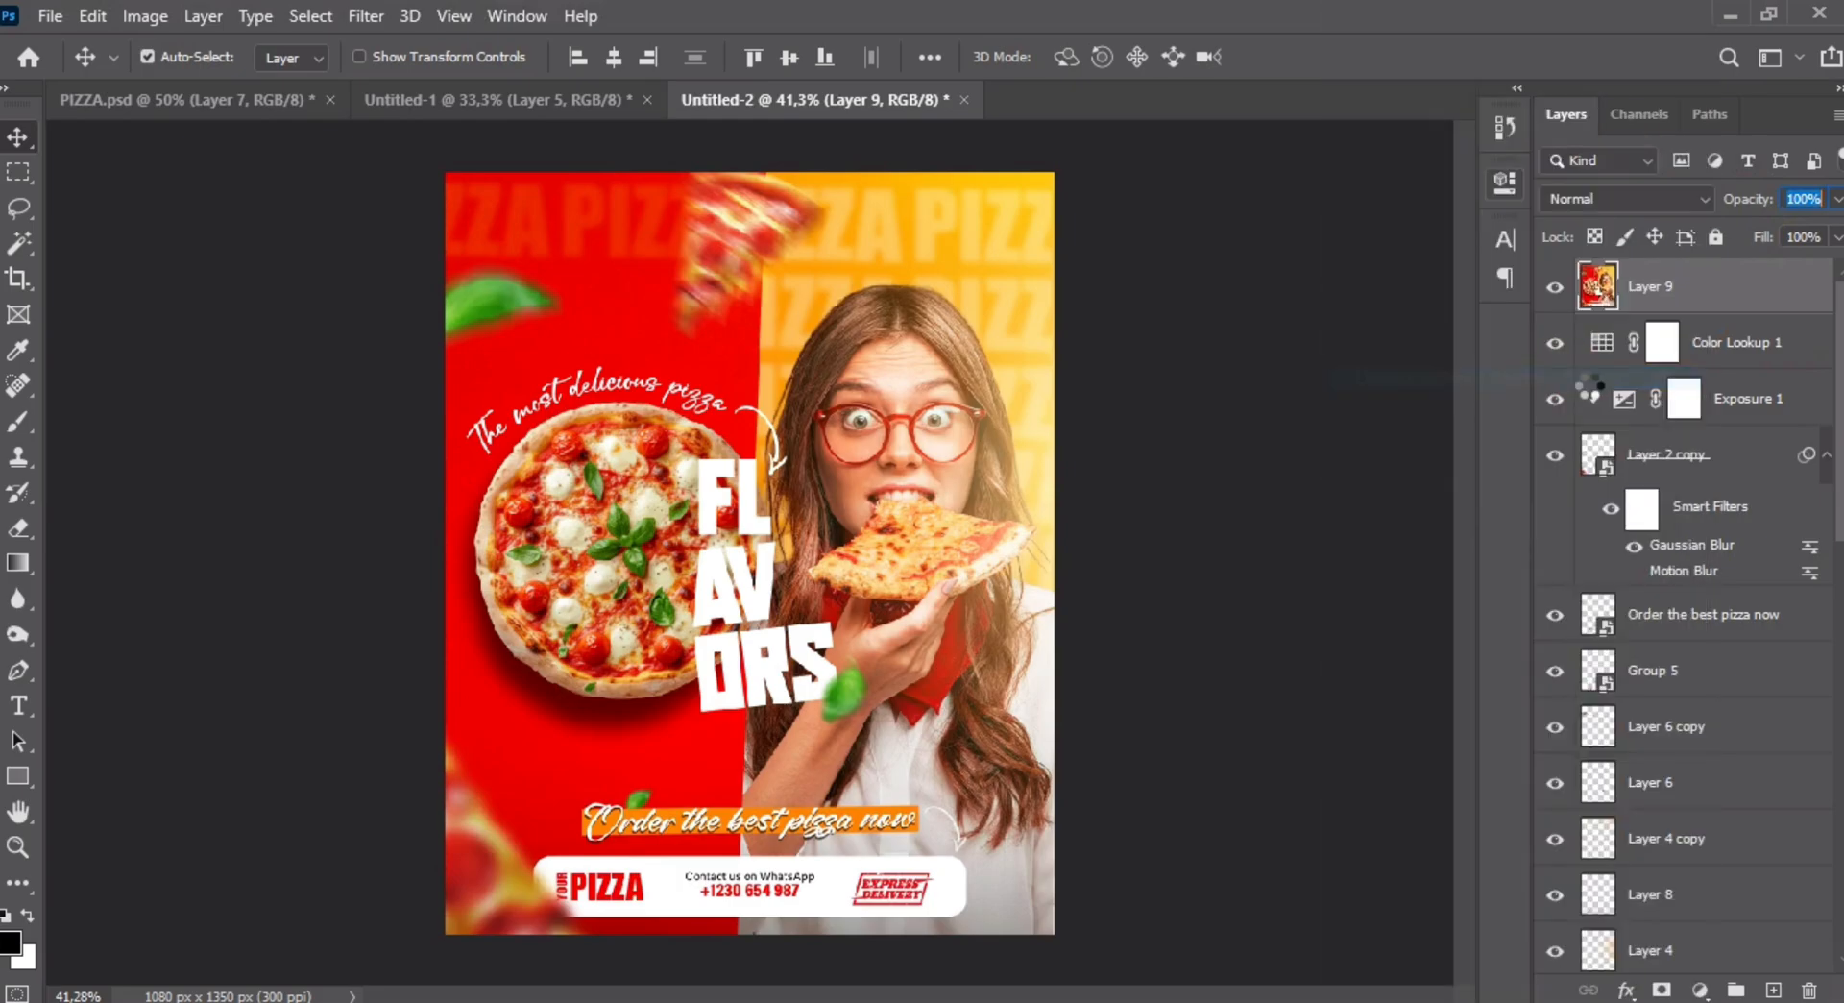
- Start the Camera Raw Filter on the merged layer and set Exposure to -0.30, Highlights to +4 and Shadows to -4
left_click(374, 14)
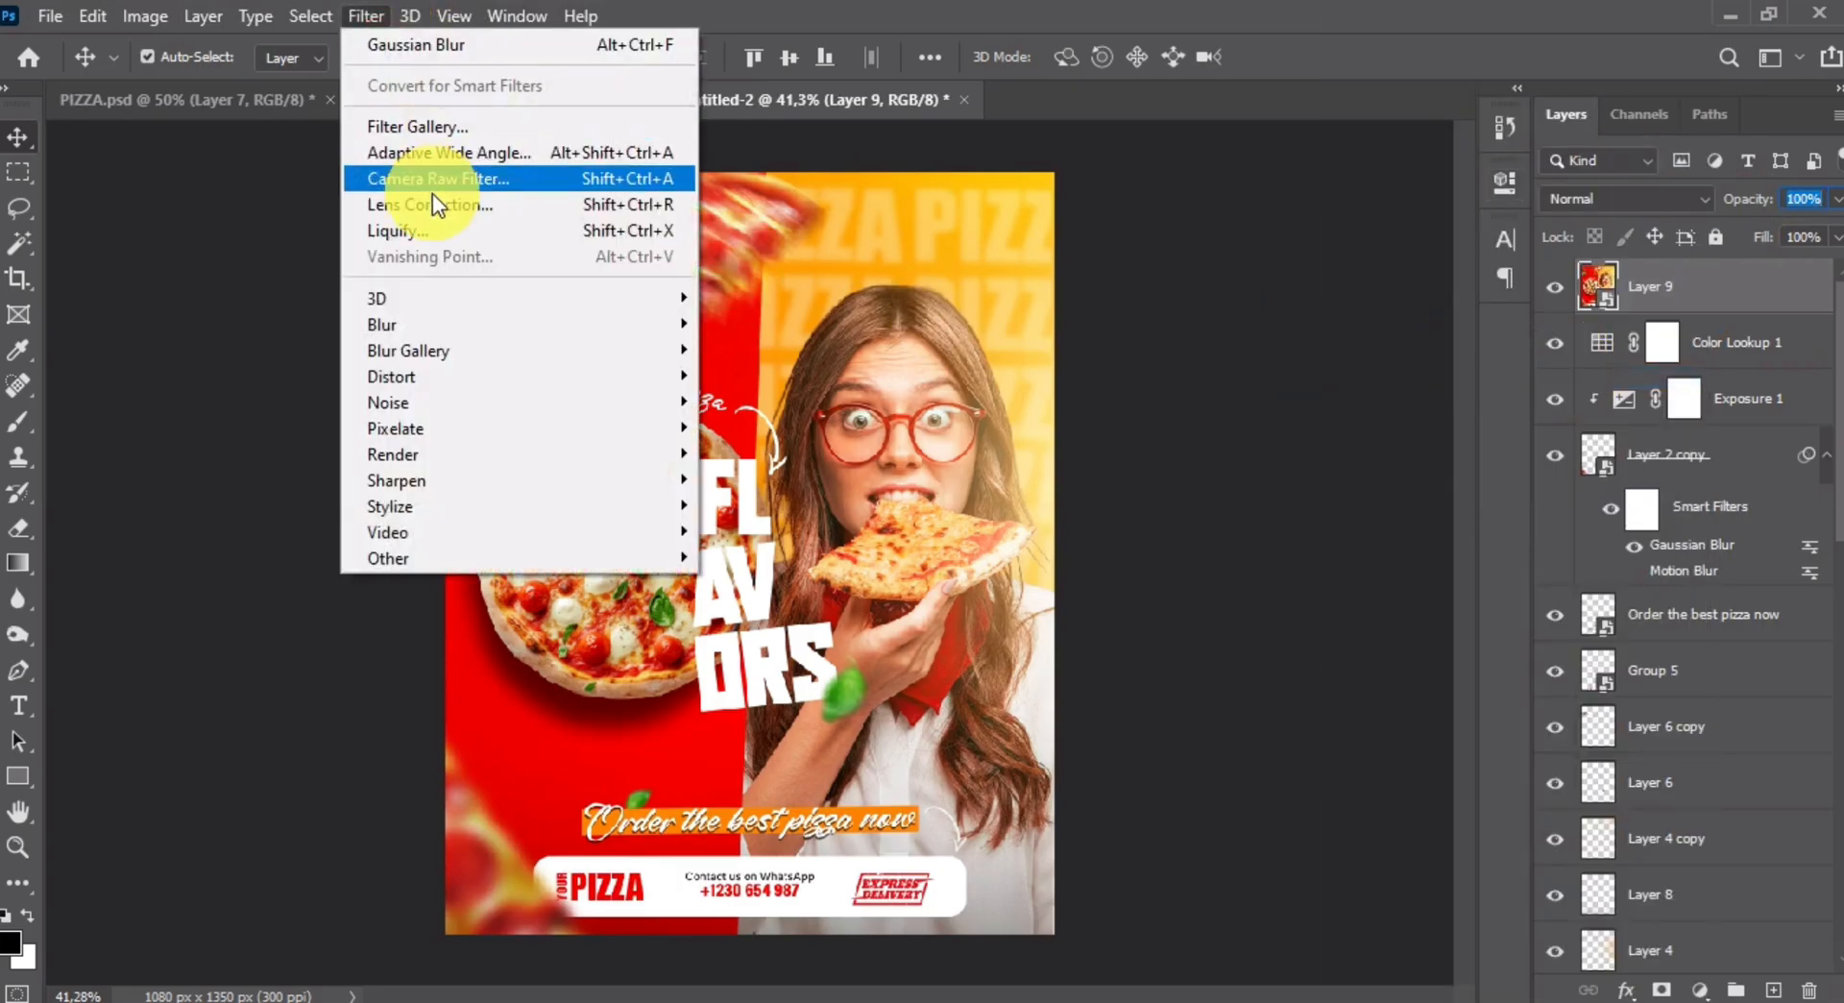
left_click(429, 183)
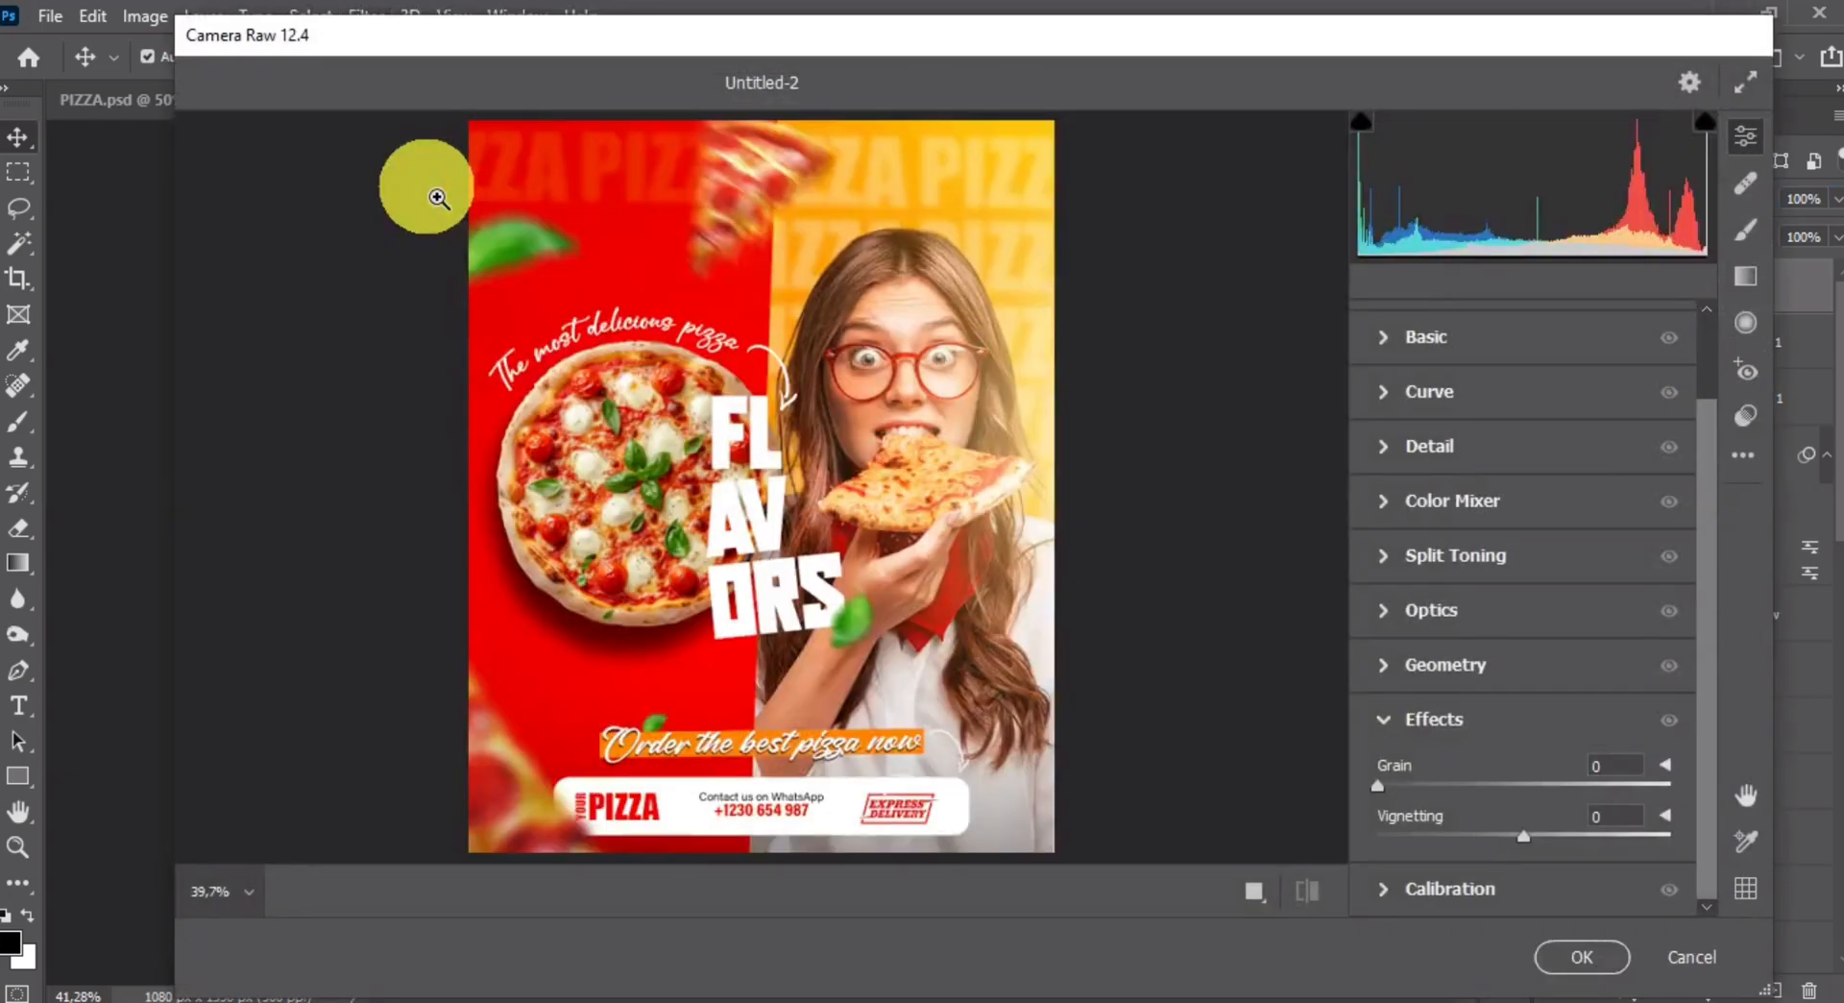
scroll(1598, 507, "up", 2)
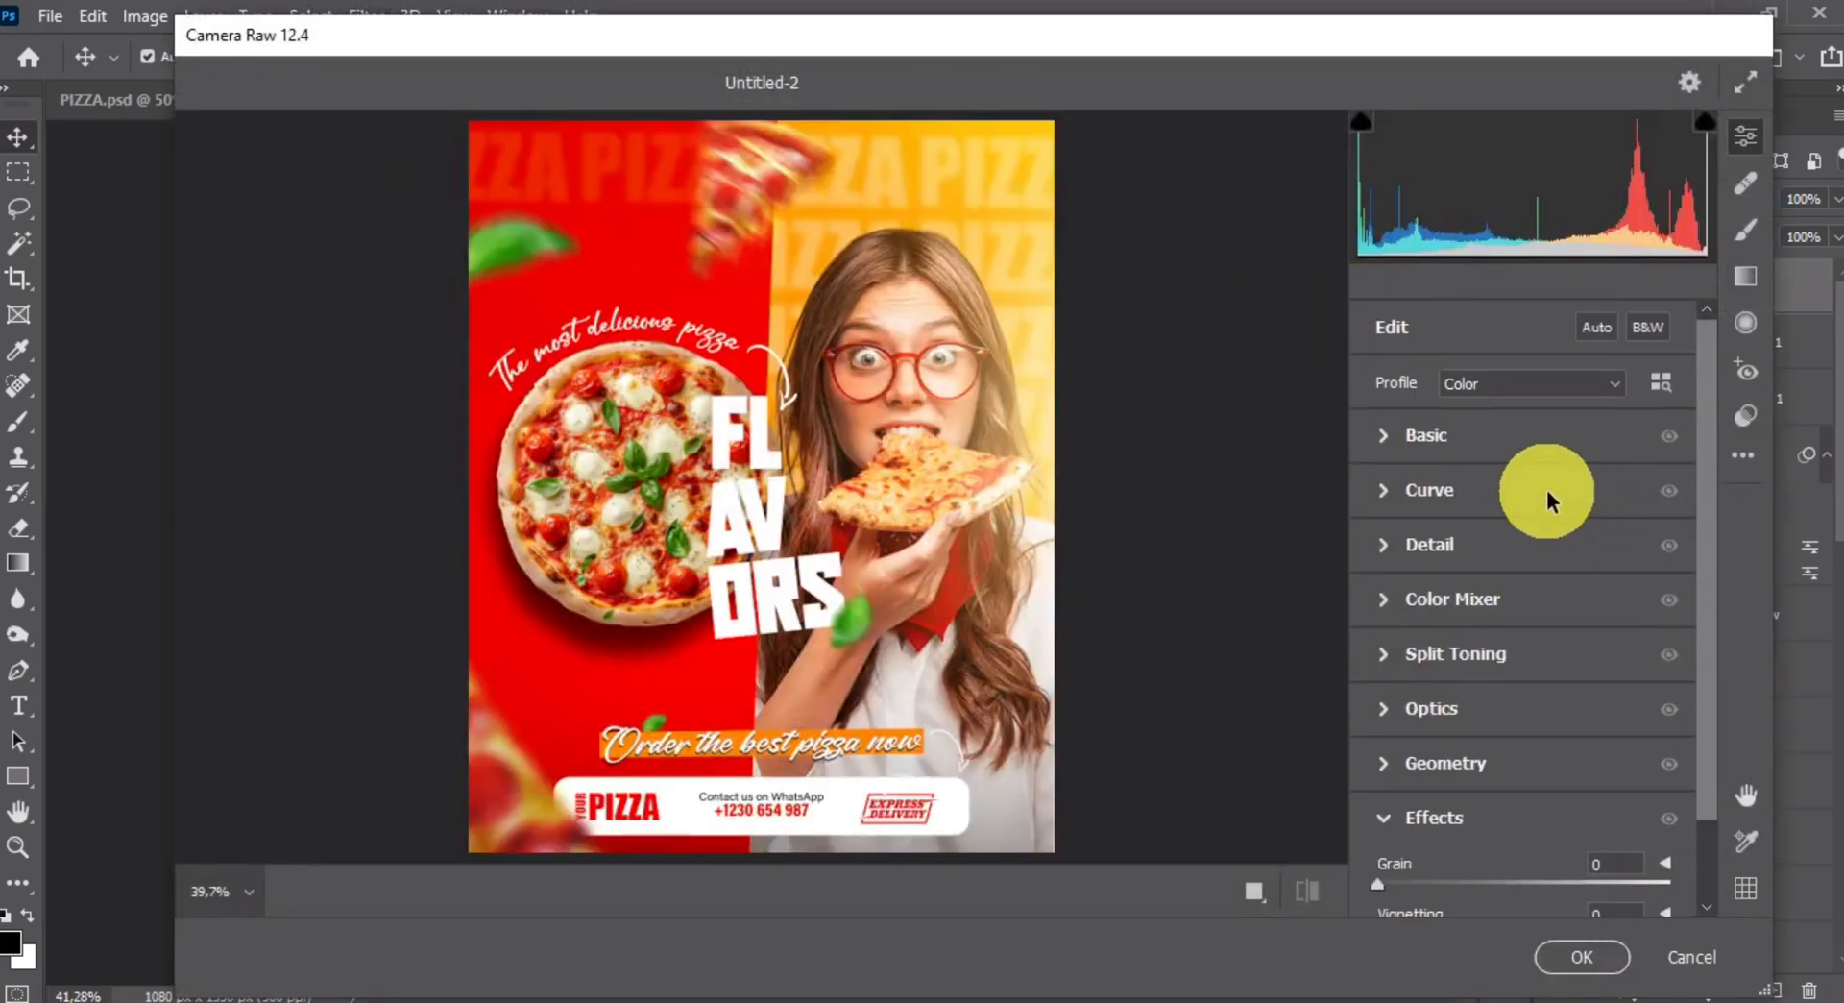
left_click(1489, 445)
left_click_drag(1576, 523, 1558, 576)
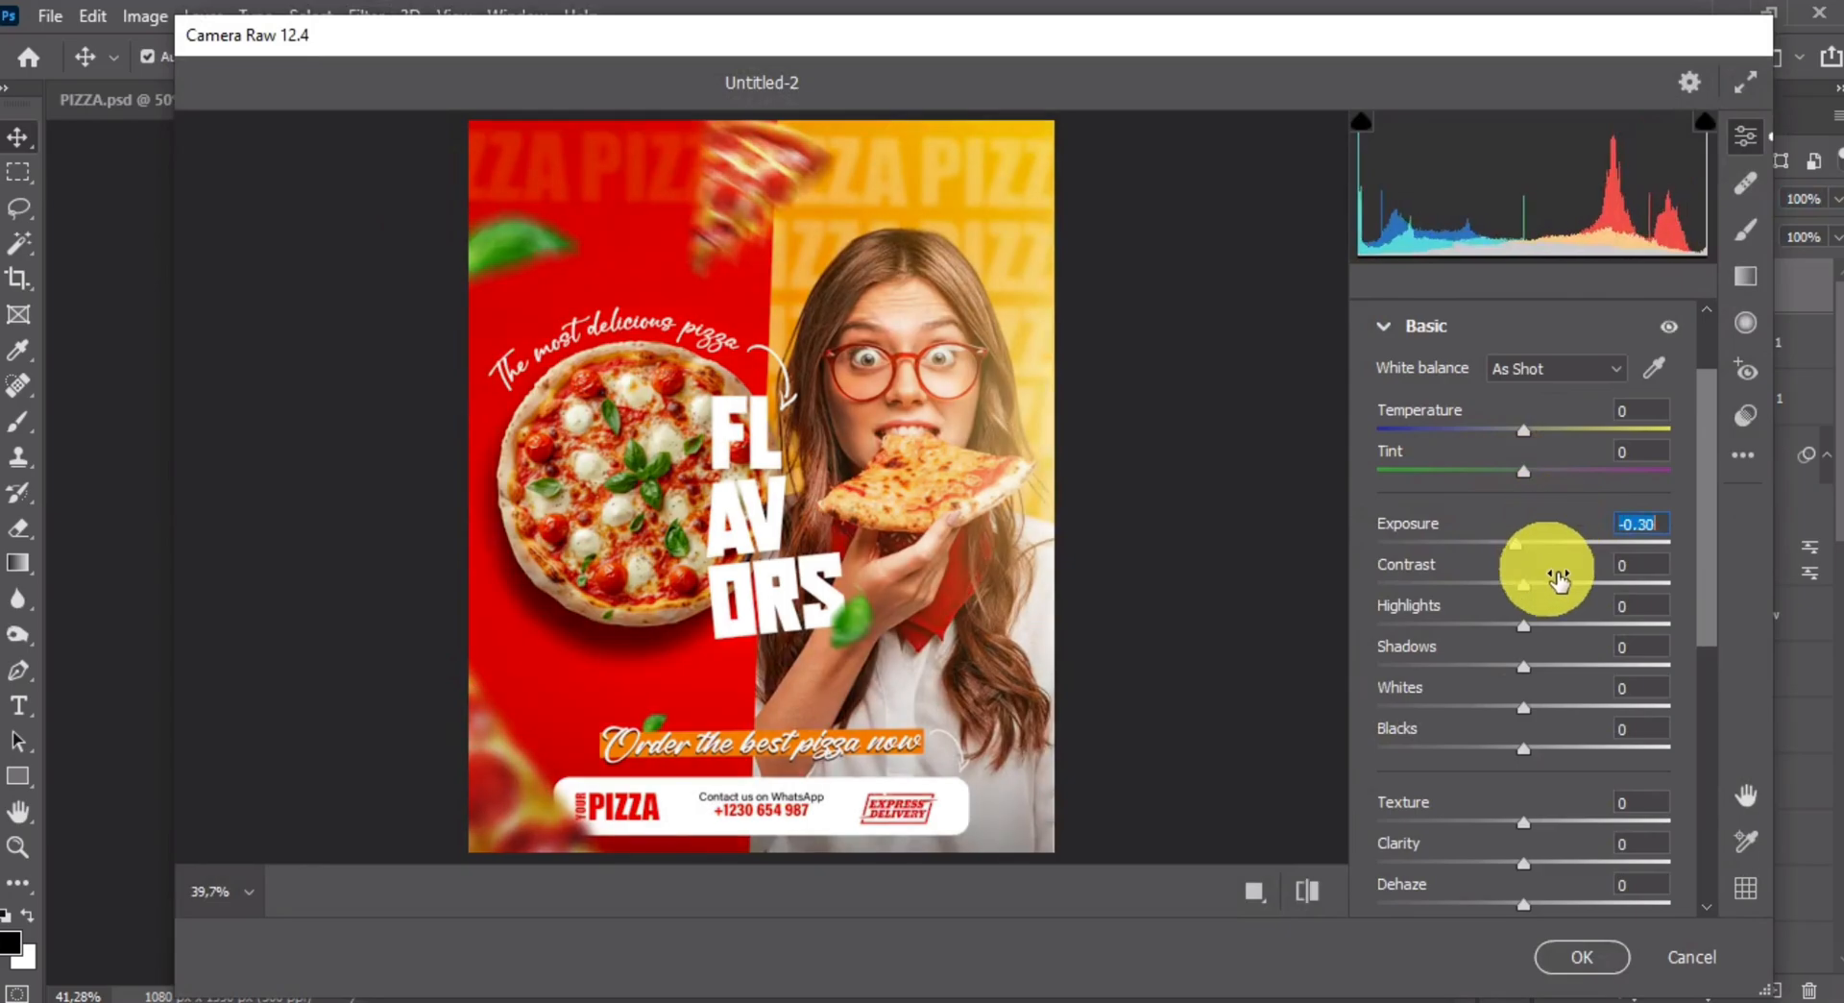
left_click(1561, 607)
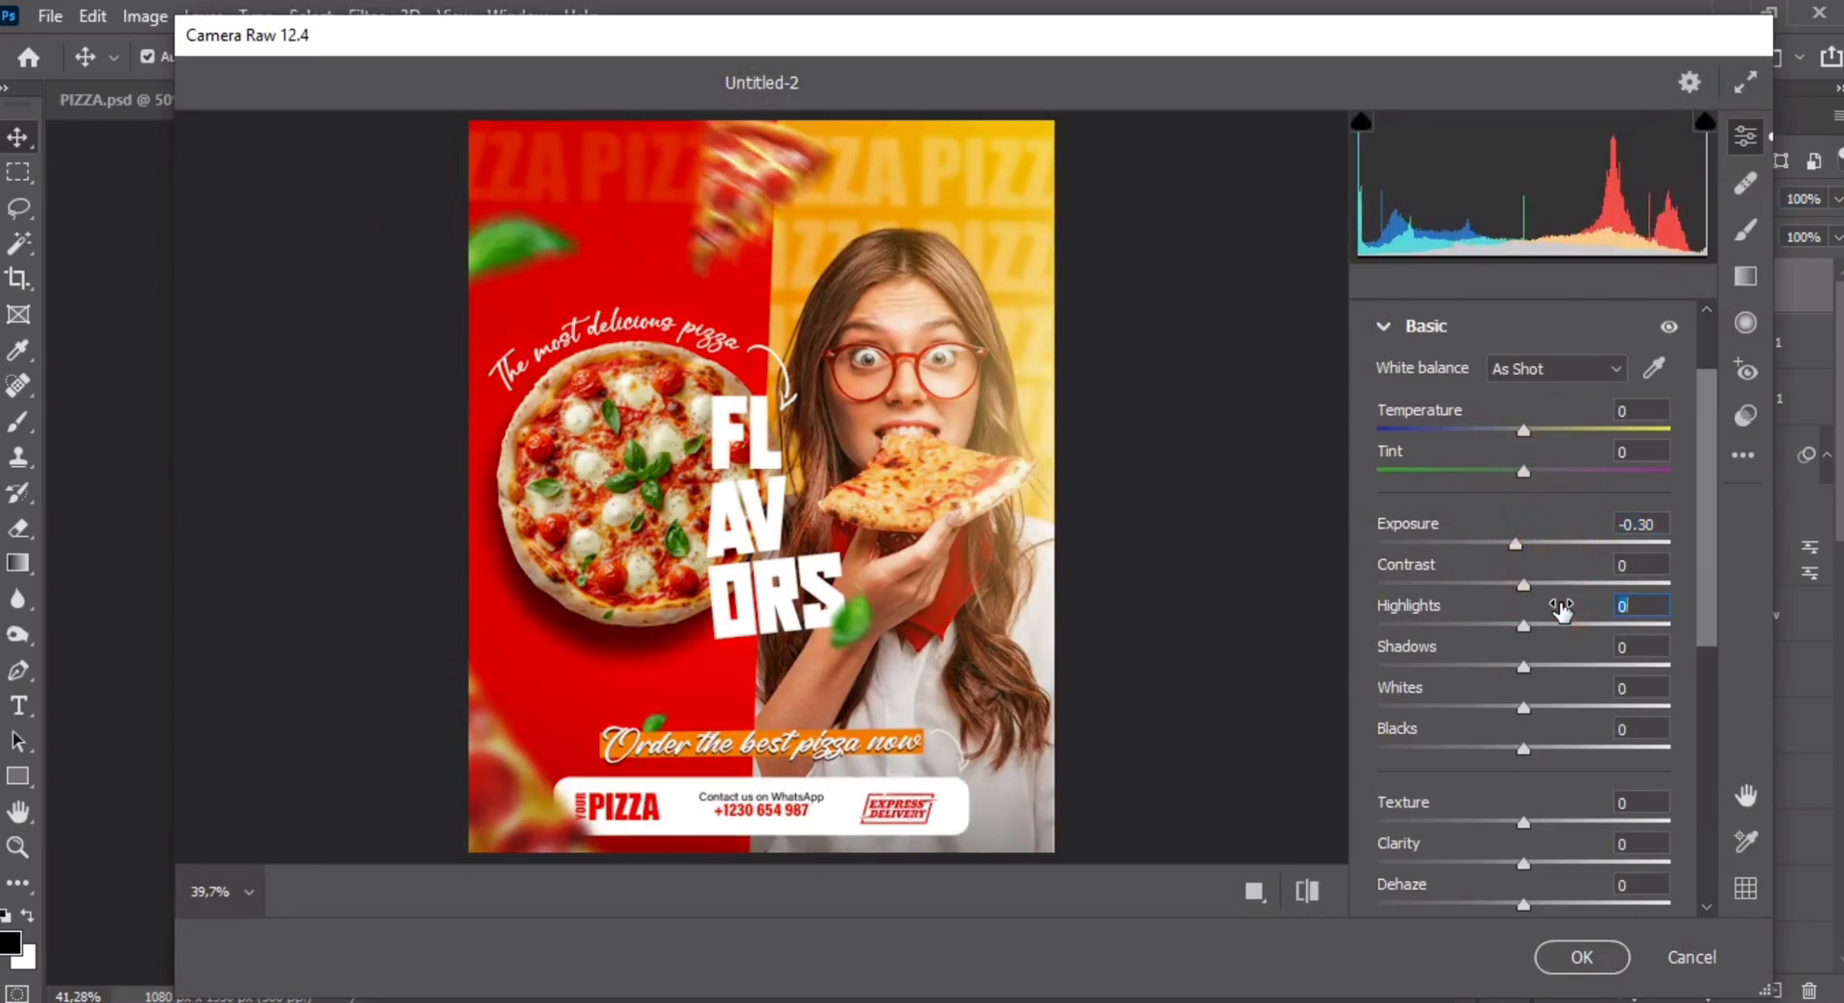
type("4")
left_click(1583, 655)
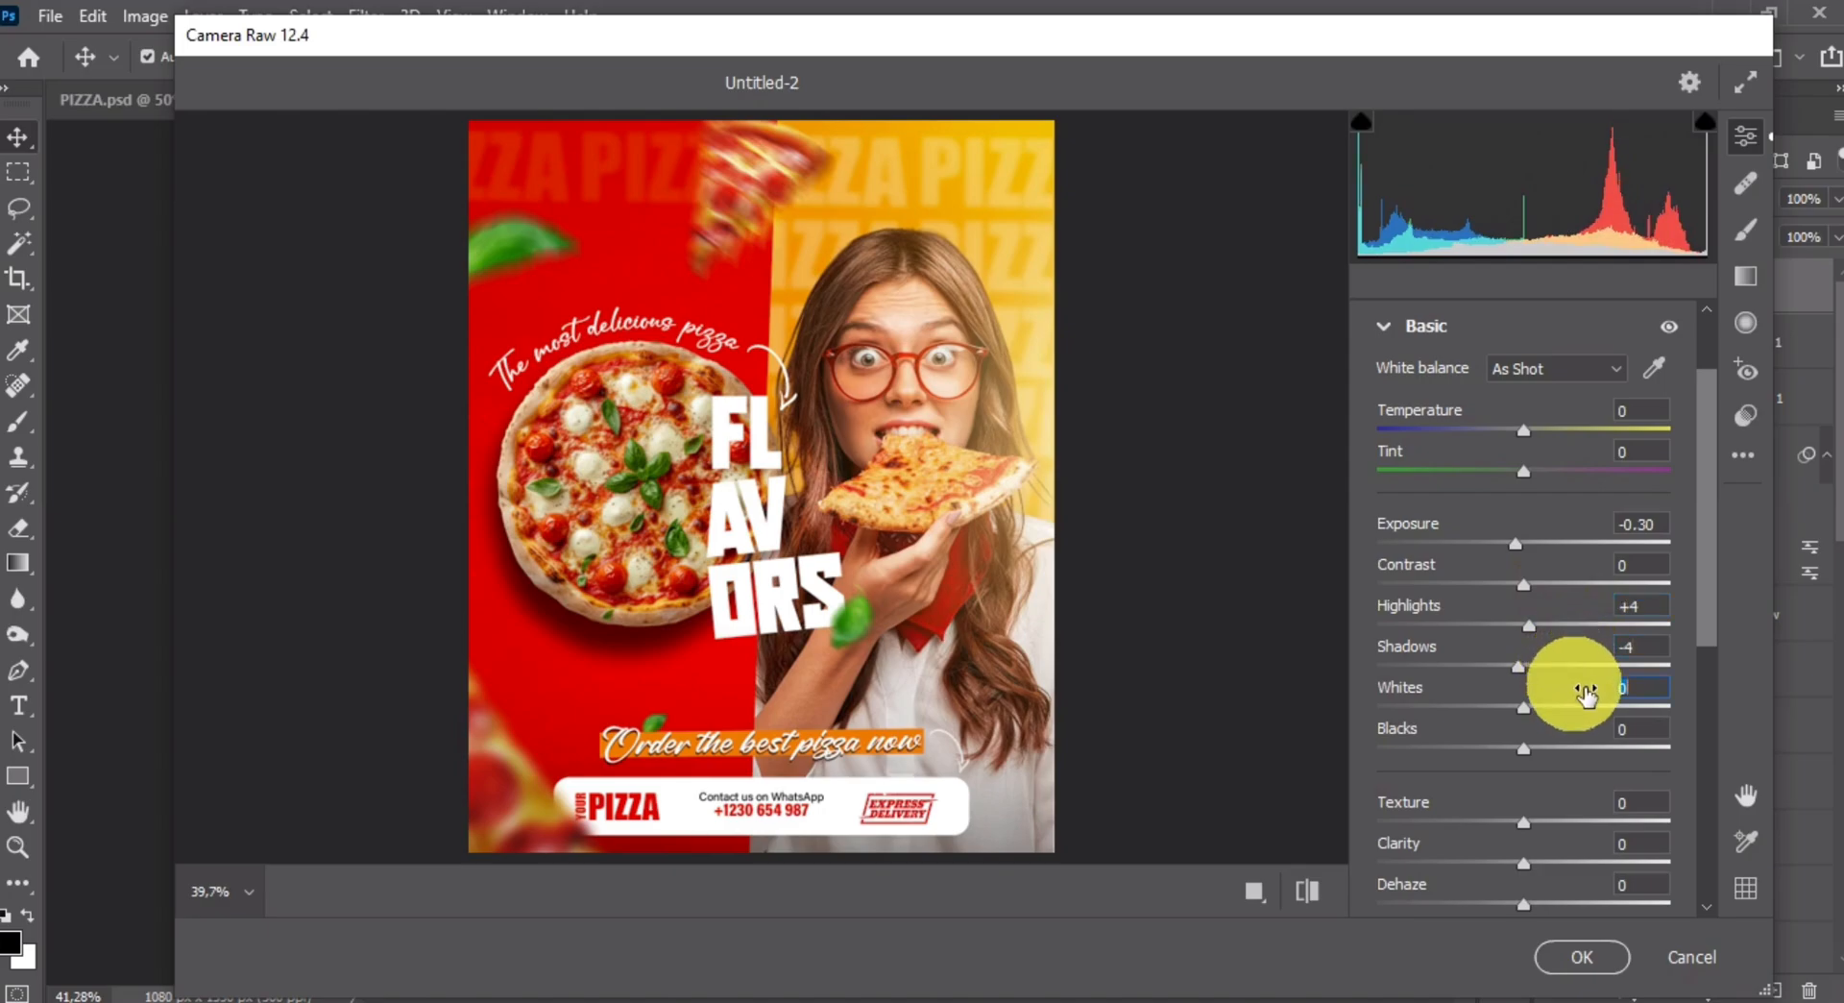
- Set the Whites value in the Basic adjustments to +13
type("133")
key("Return")
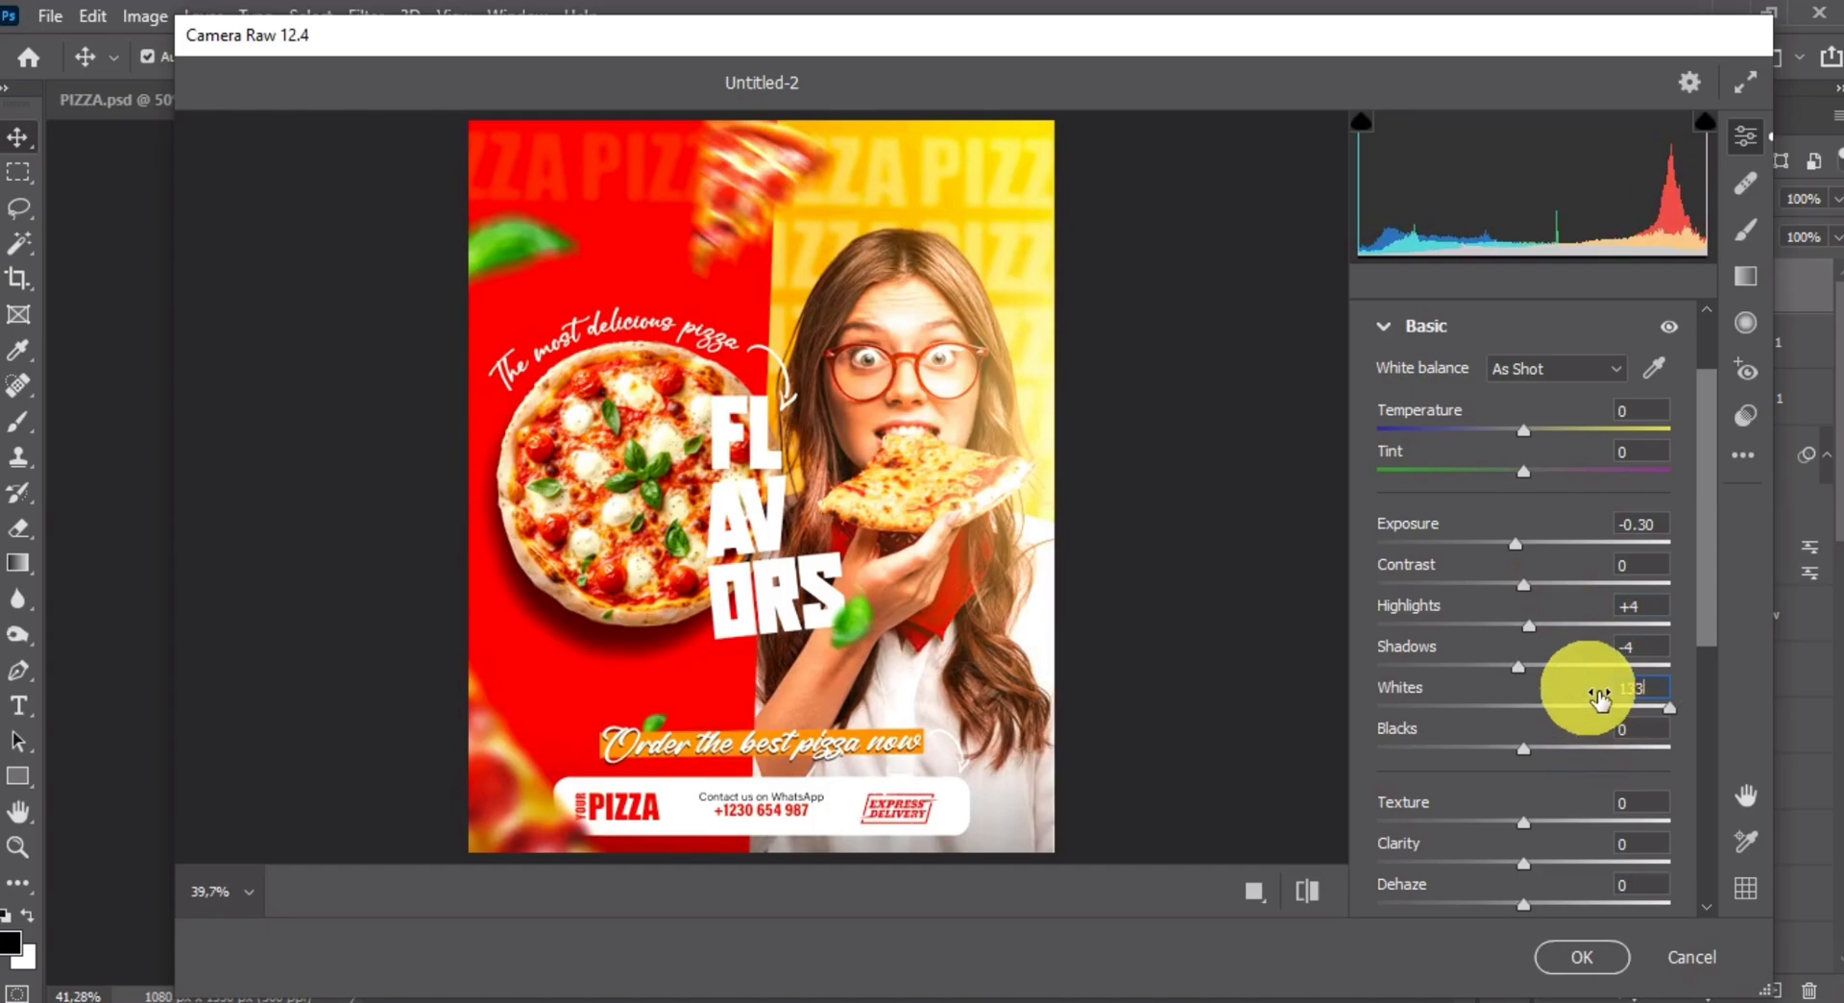
left_click(1609, 709)
left_click(1041, 613)
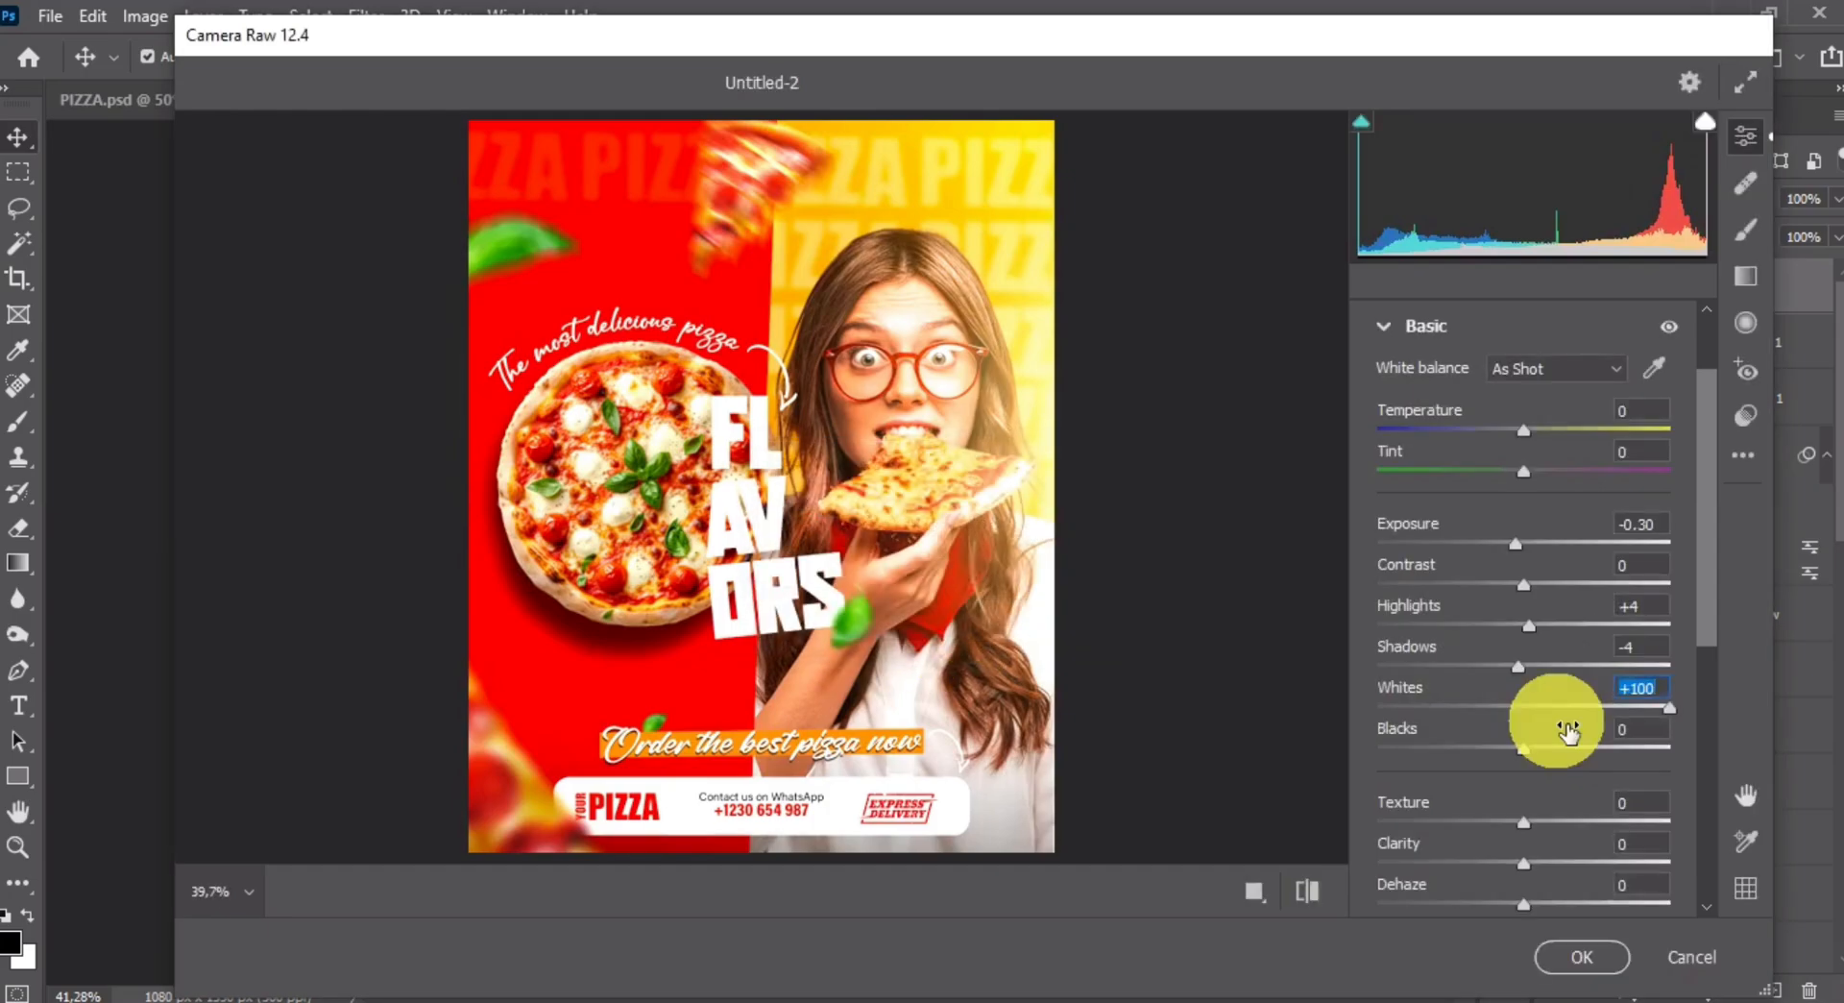
type("13")
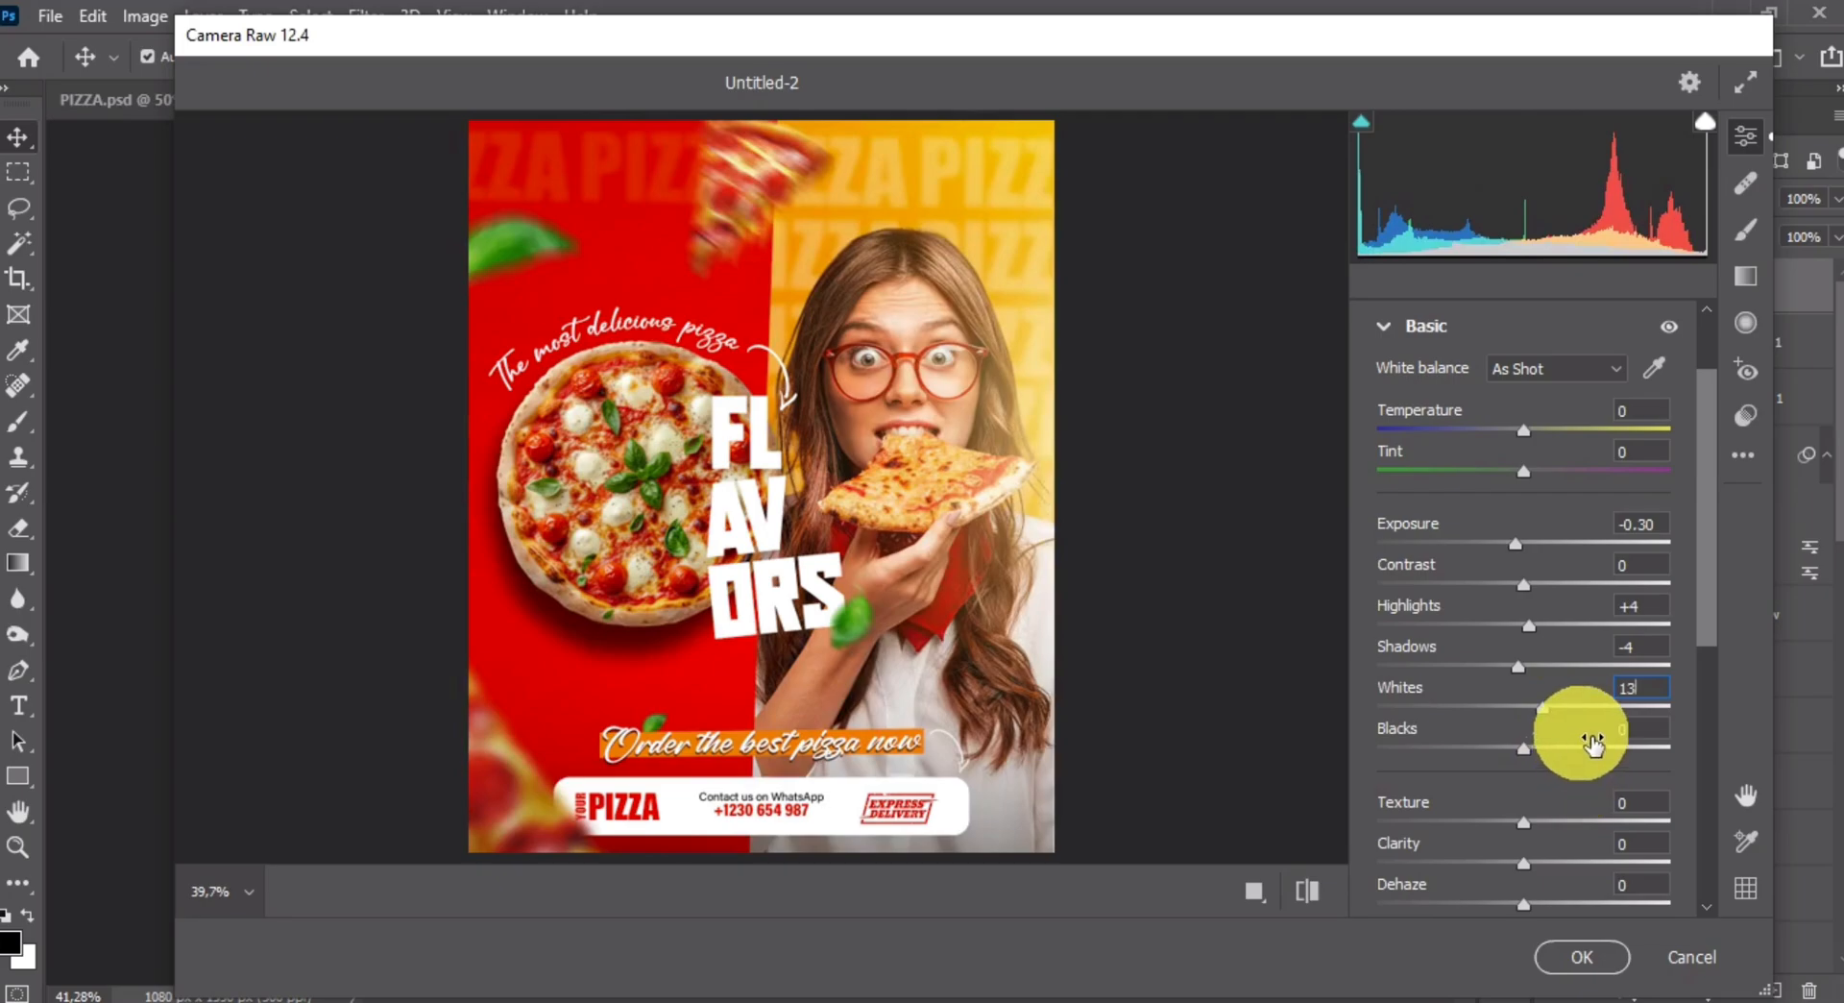
- Set Blacks to -7, Texture to +10 and Clarity to +5 in the Basic adjustments
left_click_drag(1591, 741, 1585, 742)
key("Tab")
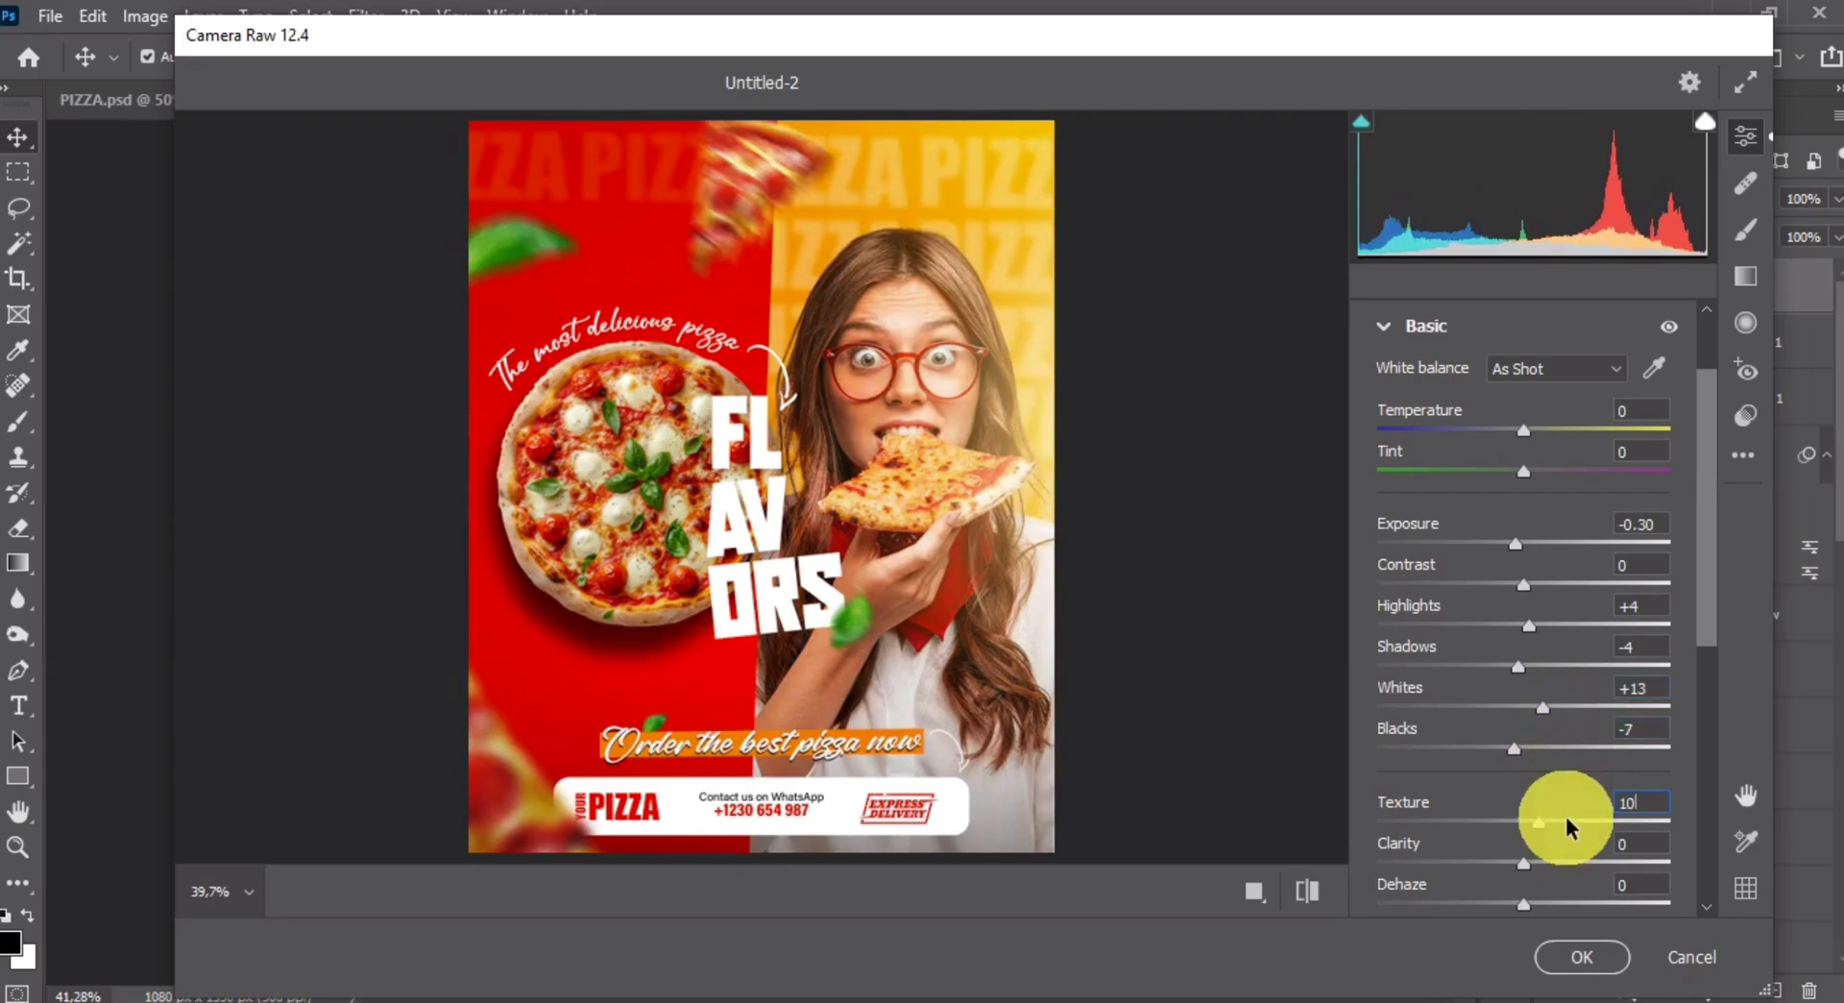
key("Tab")
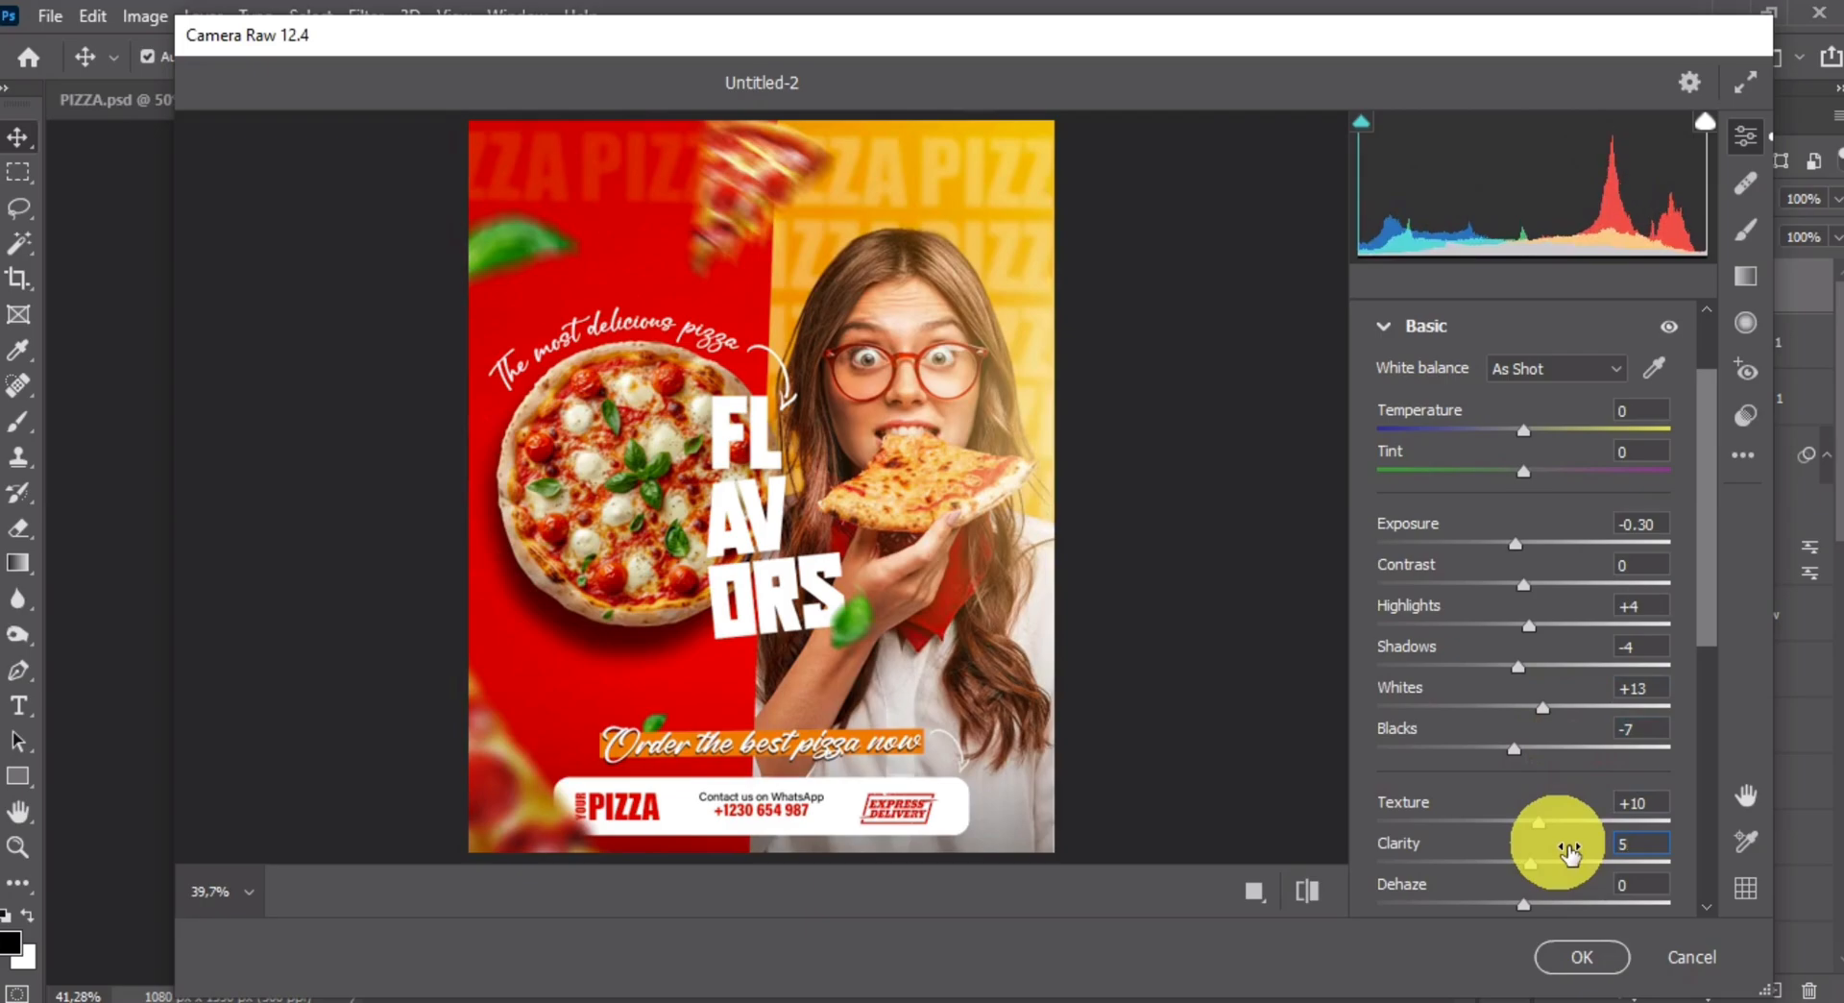
- Darken the poster's corners by setting the Optics Vignette to -25
scroll(1569, 852, "down", 2)
scroll(1587, 758, "down", 2)
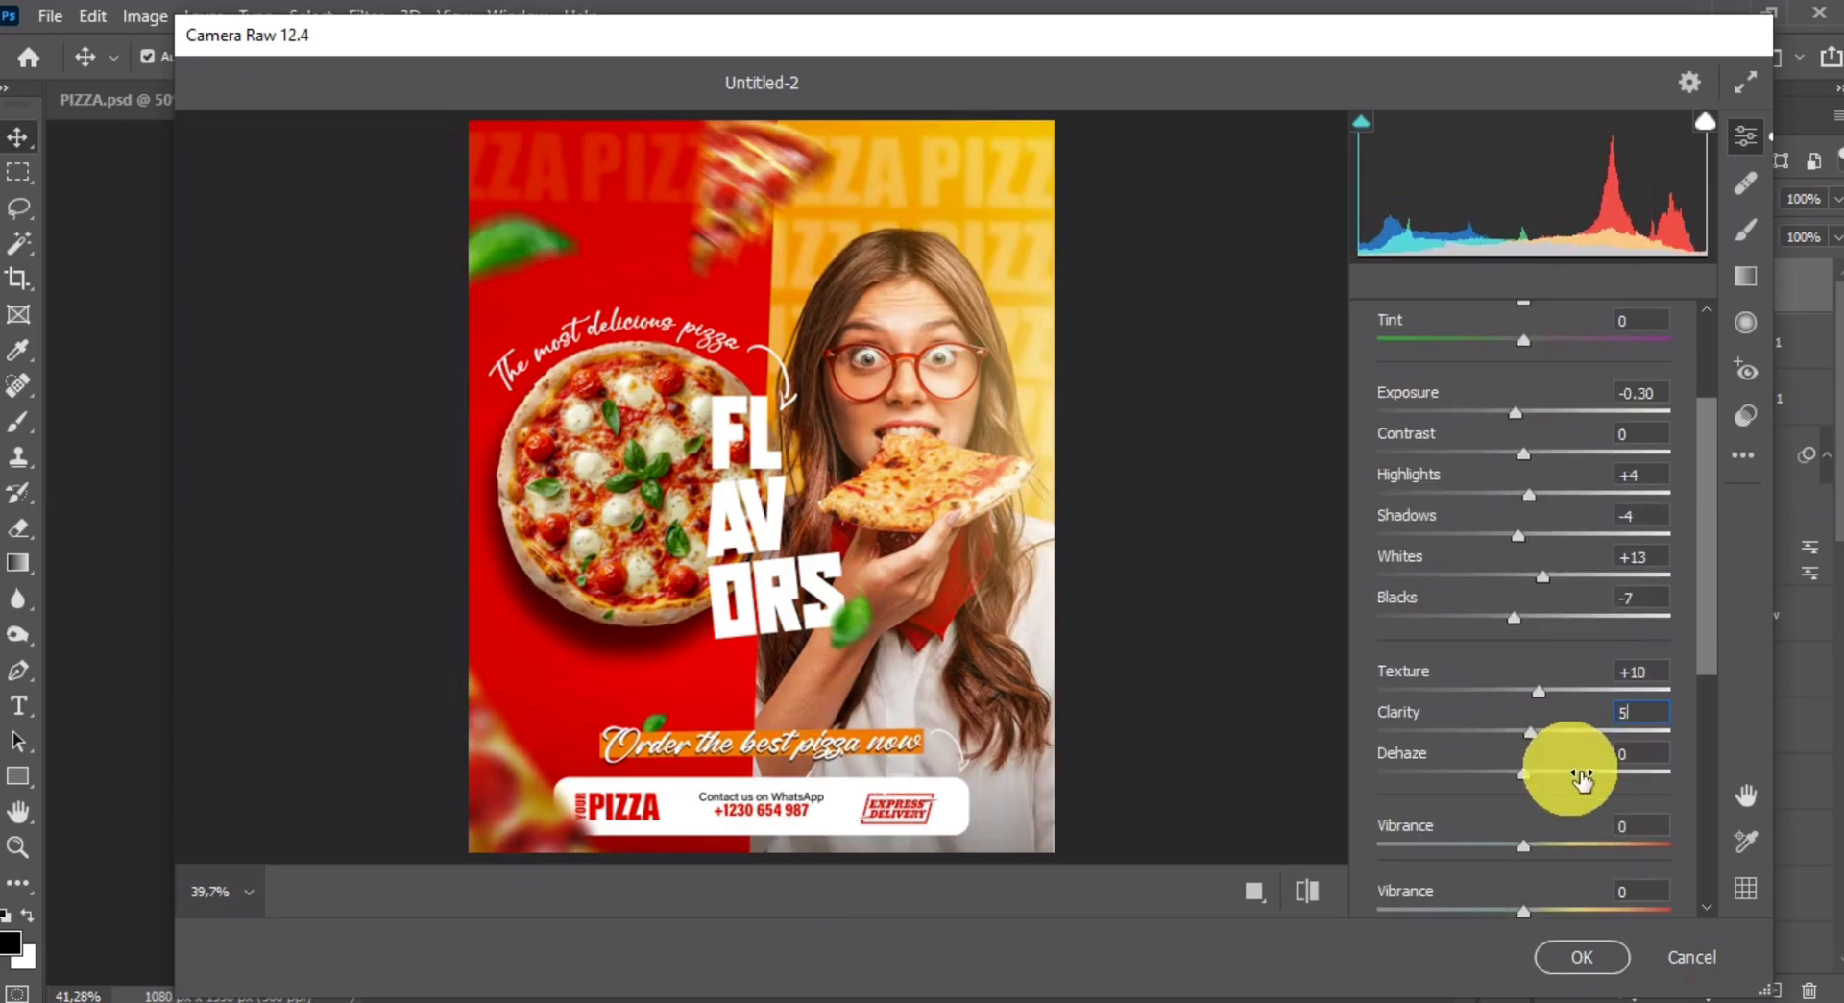
scroll(1580, 778, "down", 5)
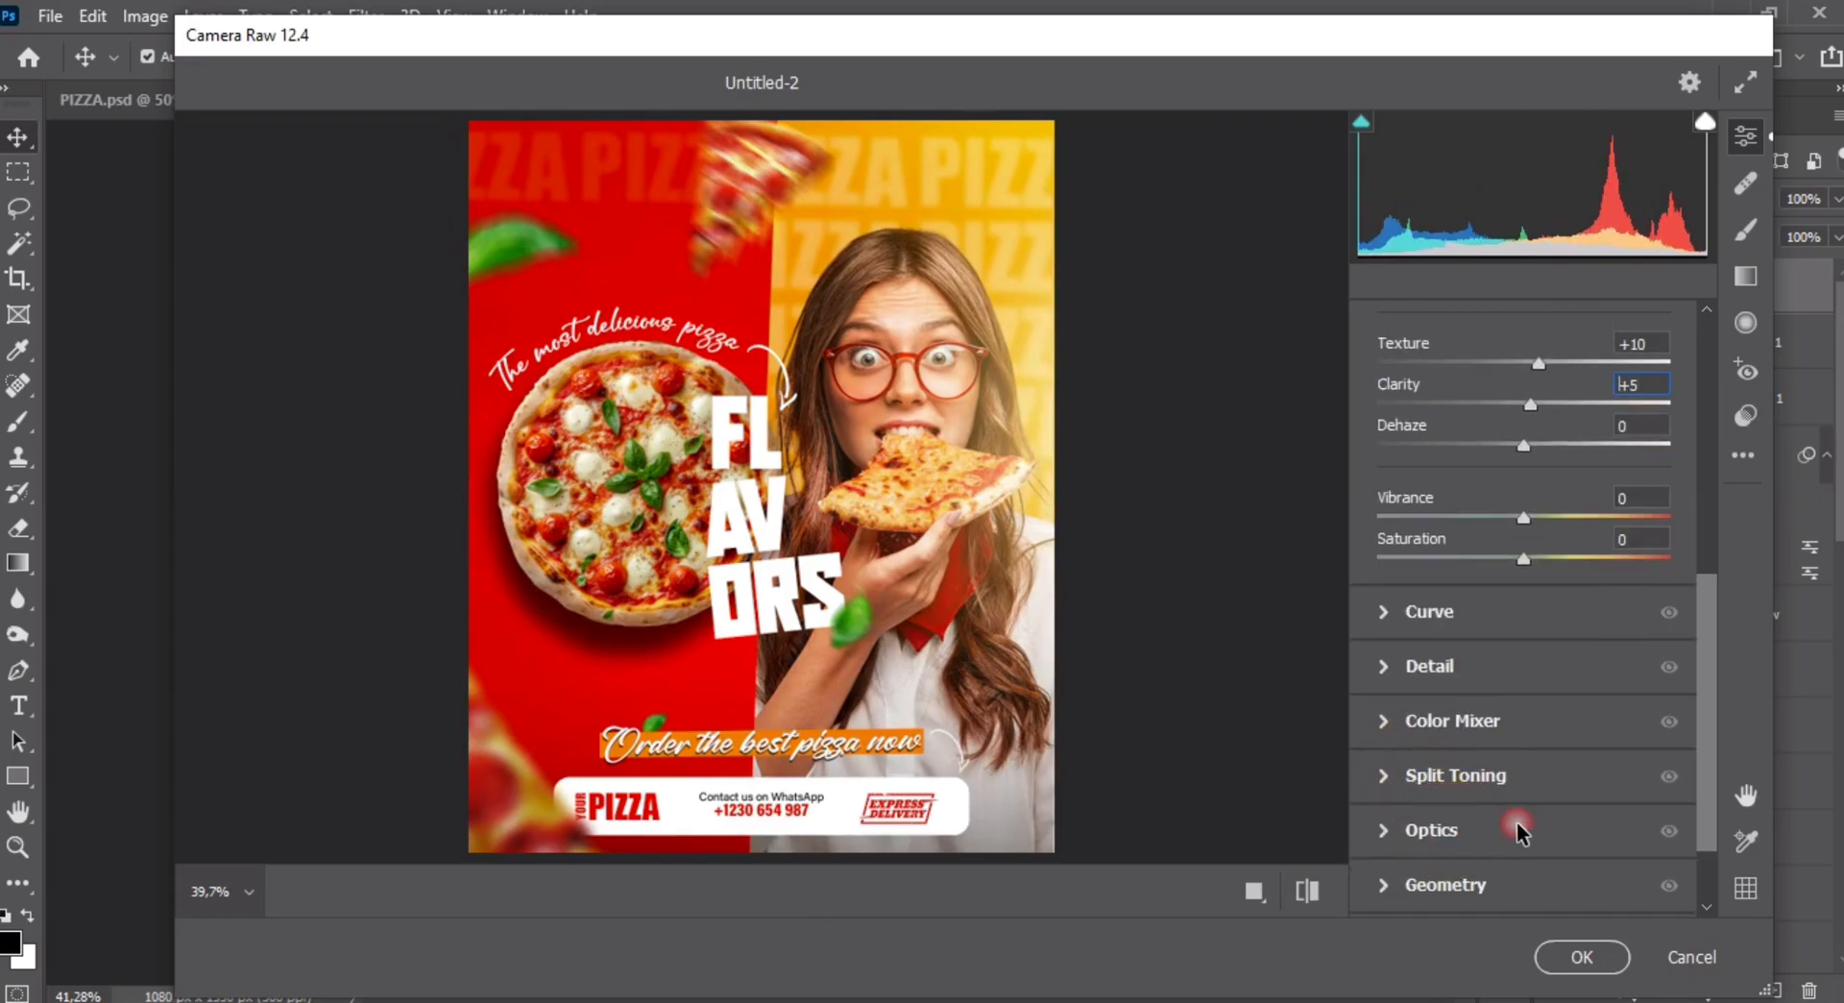
left_click(1517, 828)
left_click(1575, 639)
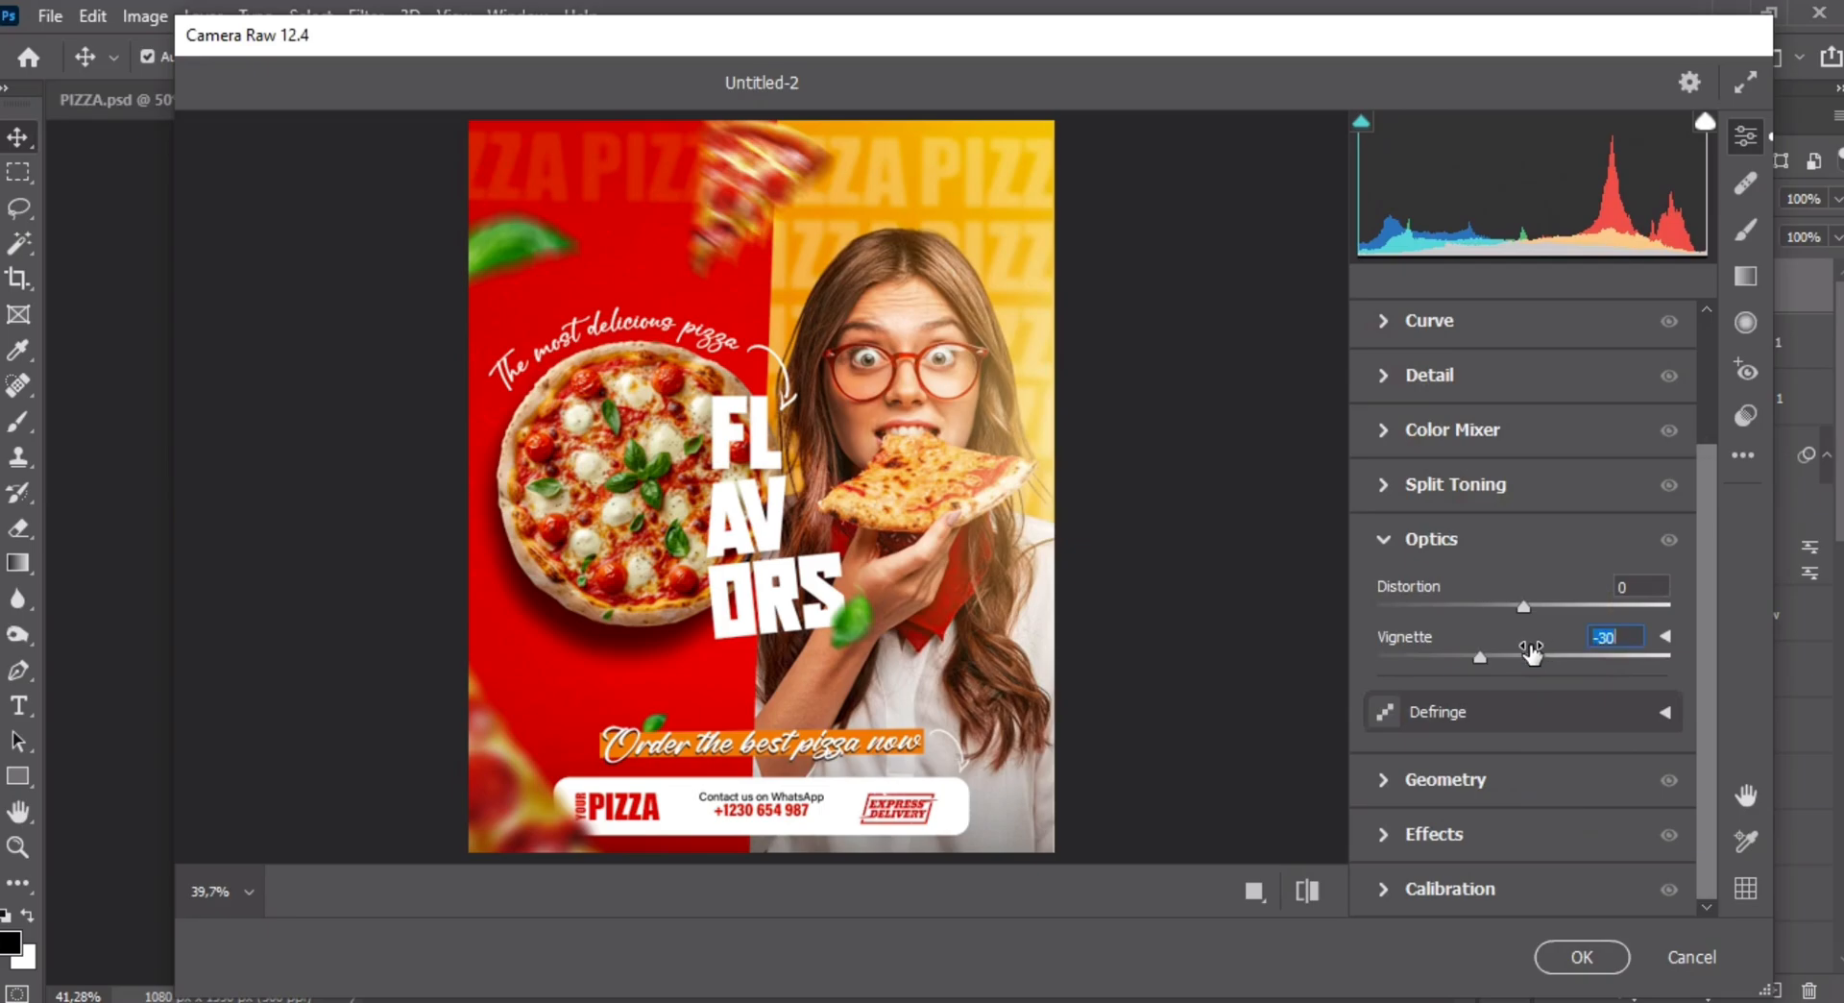
left_click_drag(1531, 653, 1504, 652)
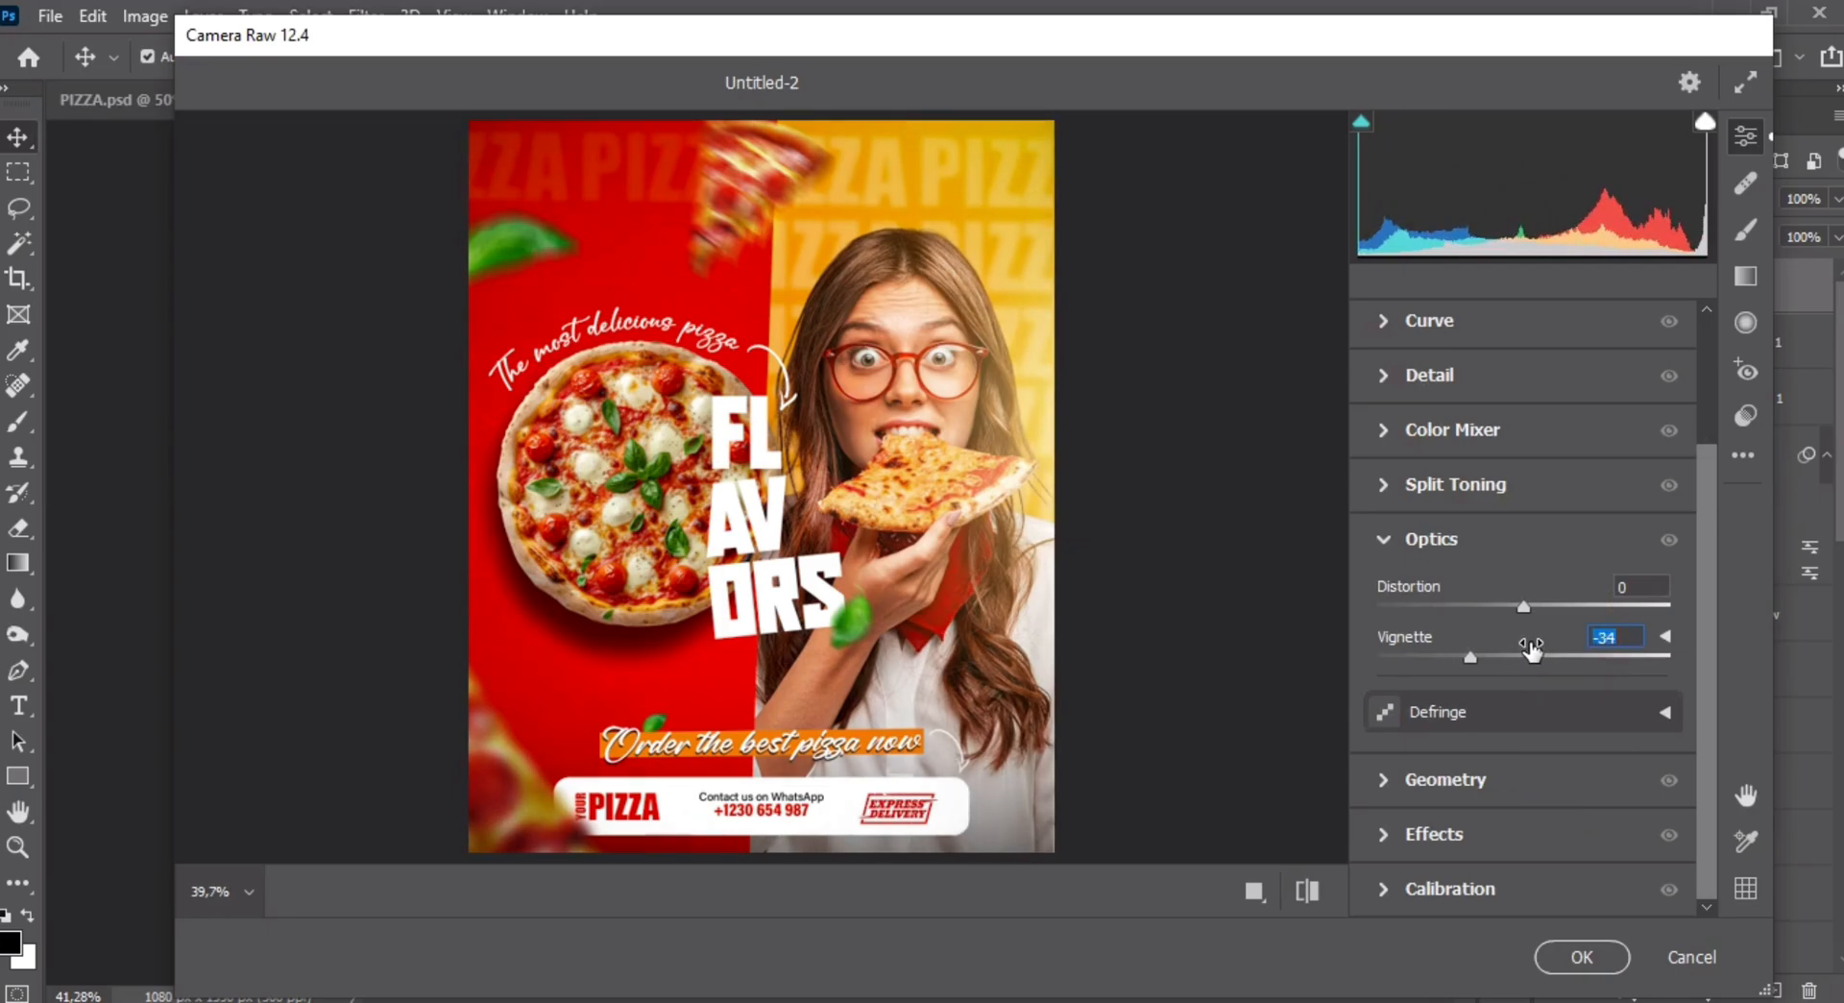
left_click(1540, 648)
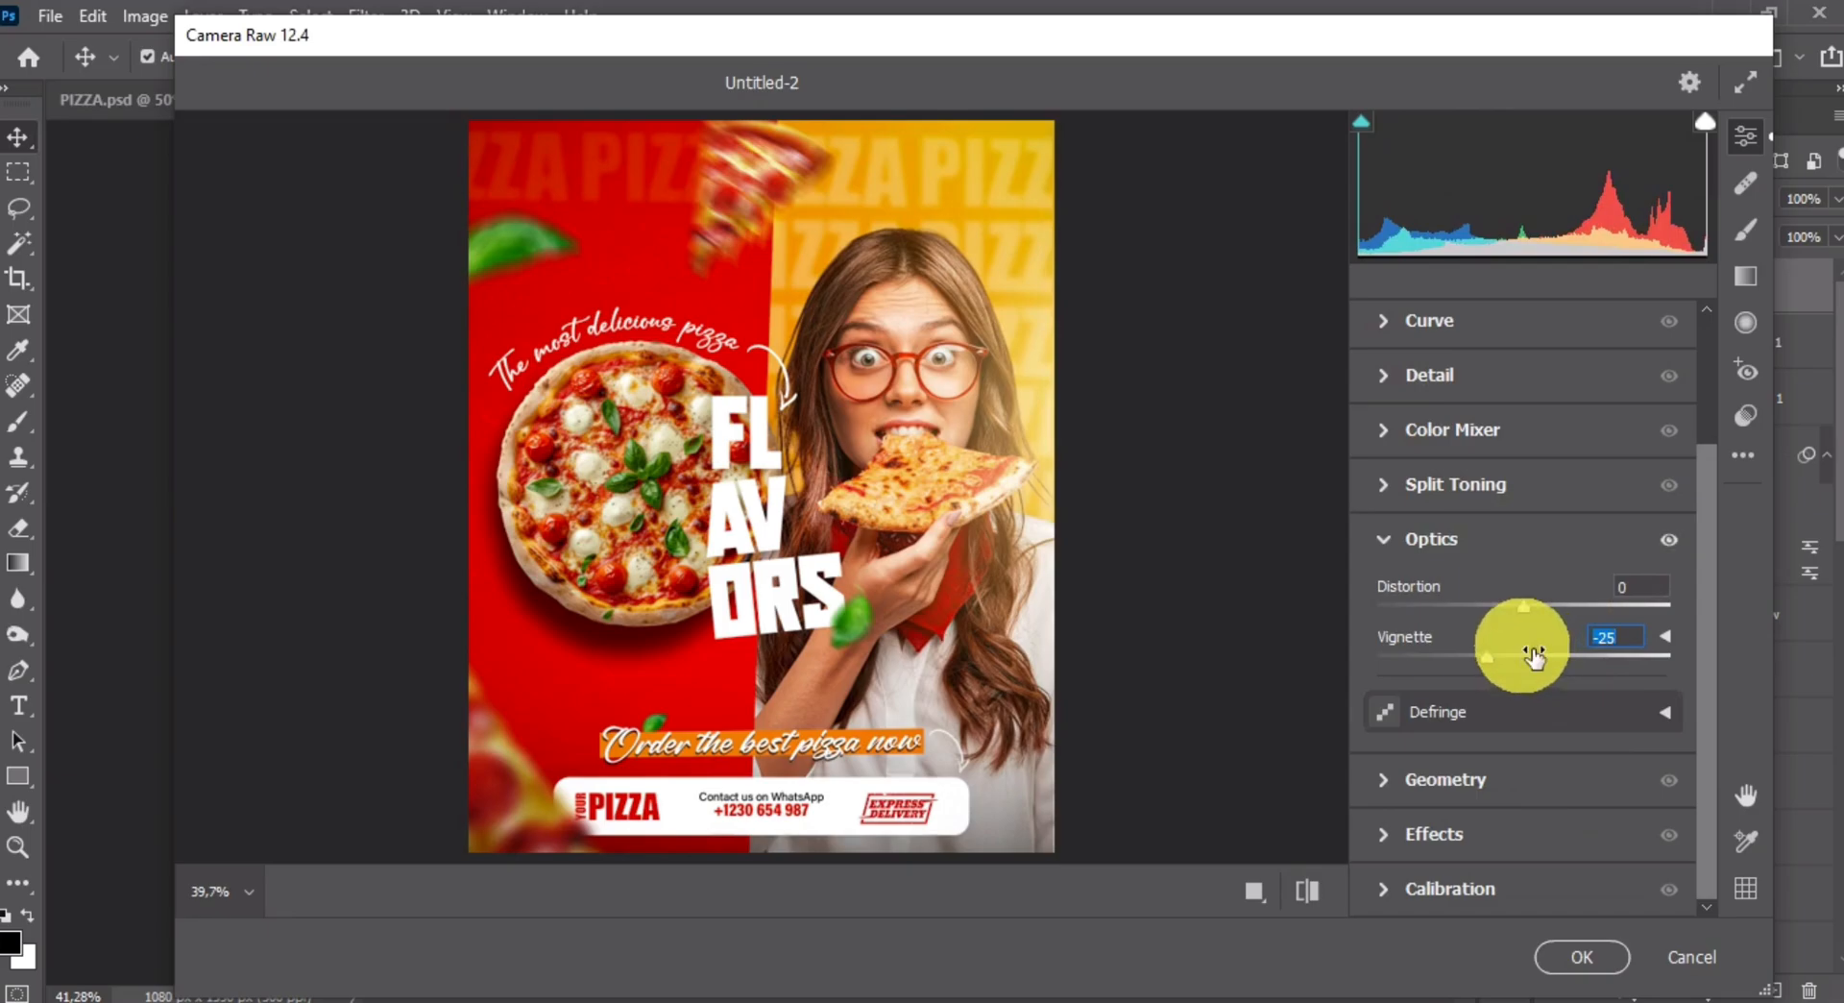
- Set the Effects Grain to 5 and apply the Camera Raw Filter to the merged layer
left_click(1465, 836)
left_click(1509, 774)
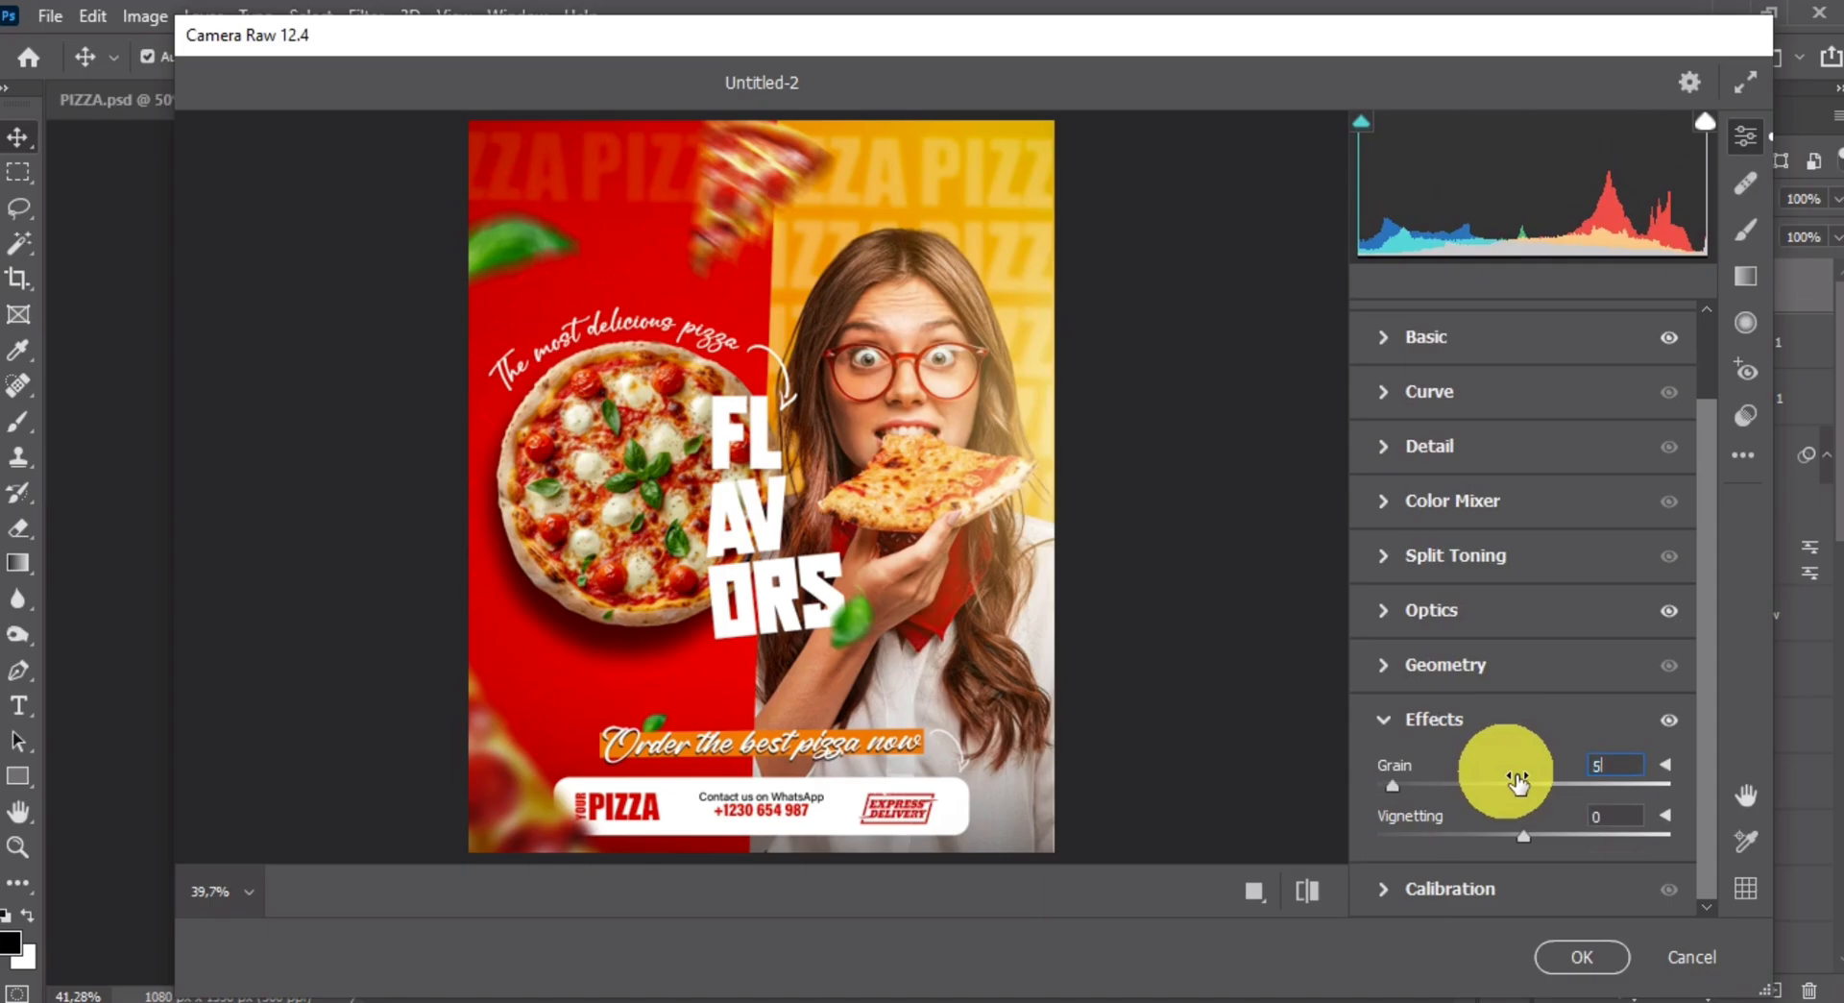
type("5")
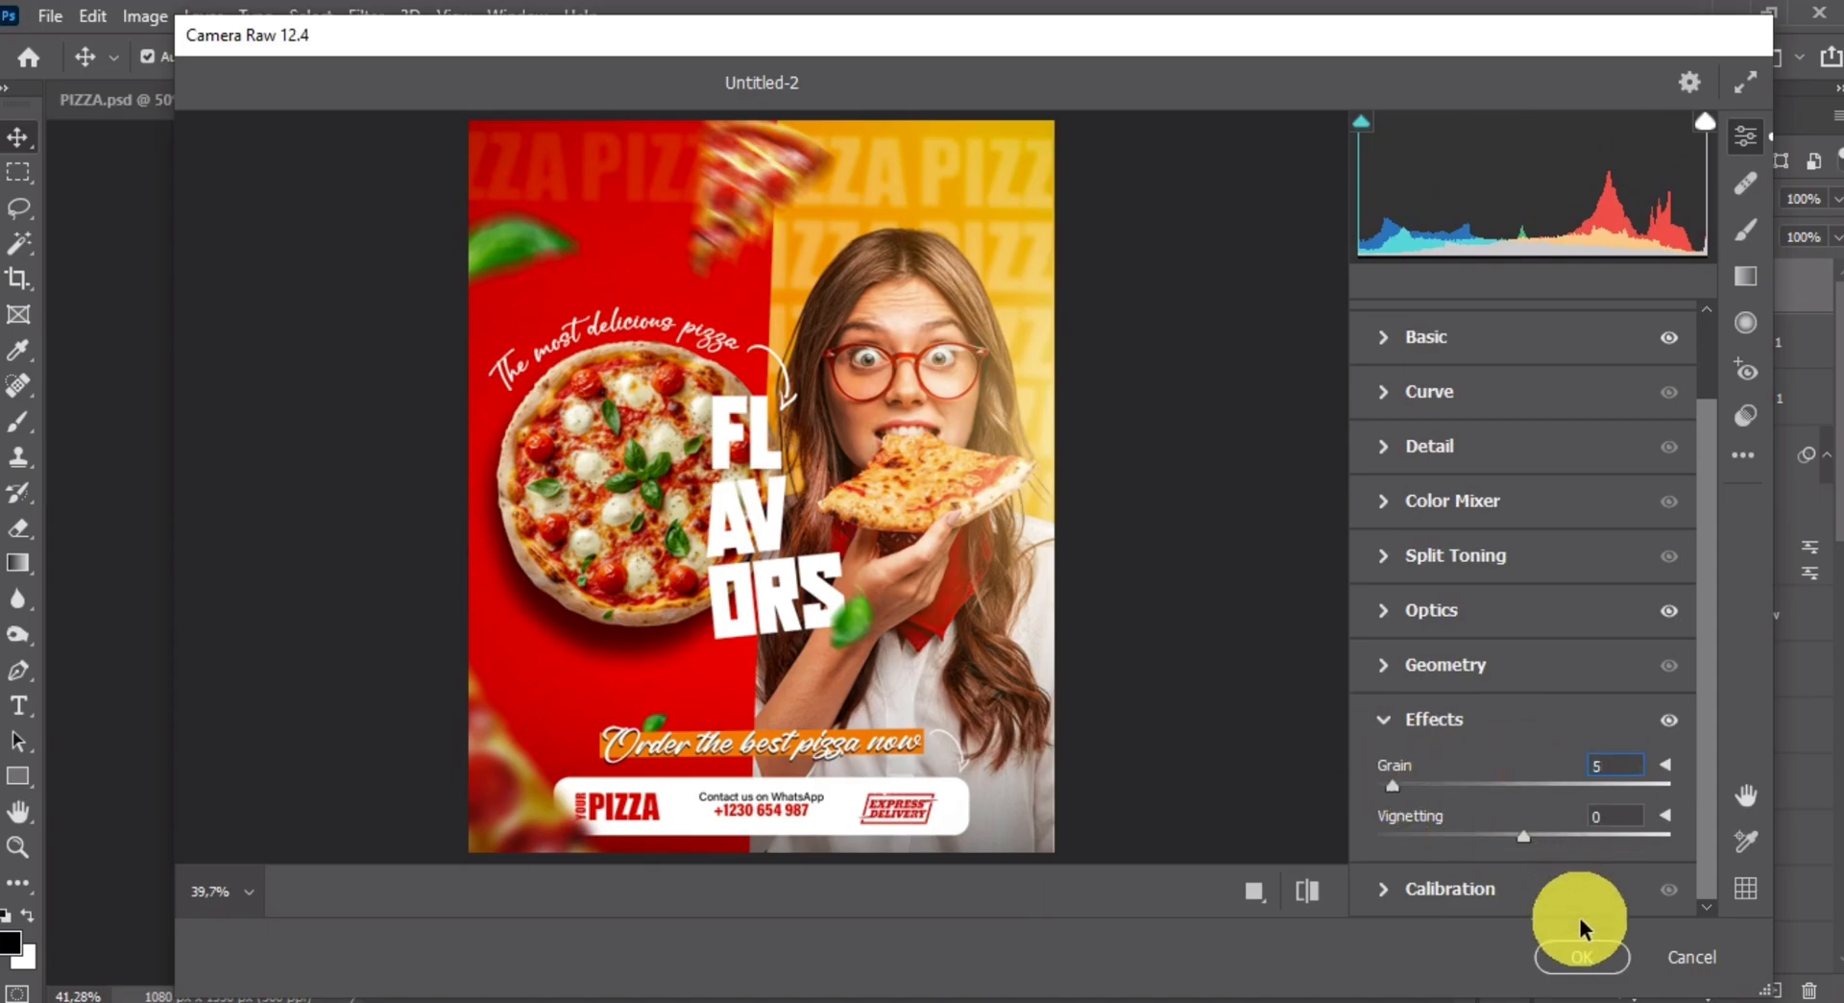
left_click(1581, 957)
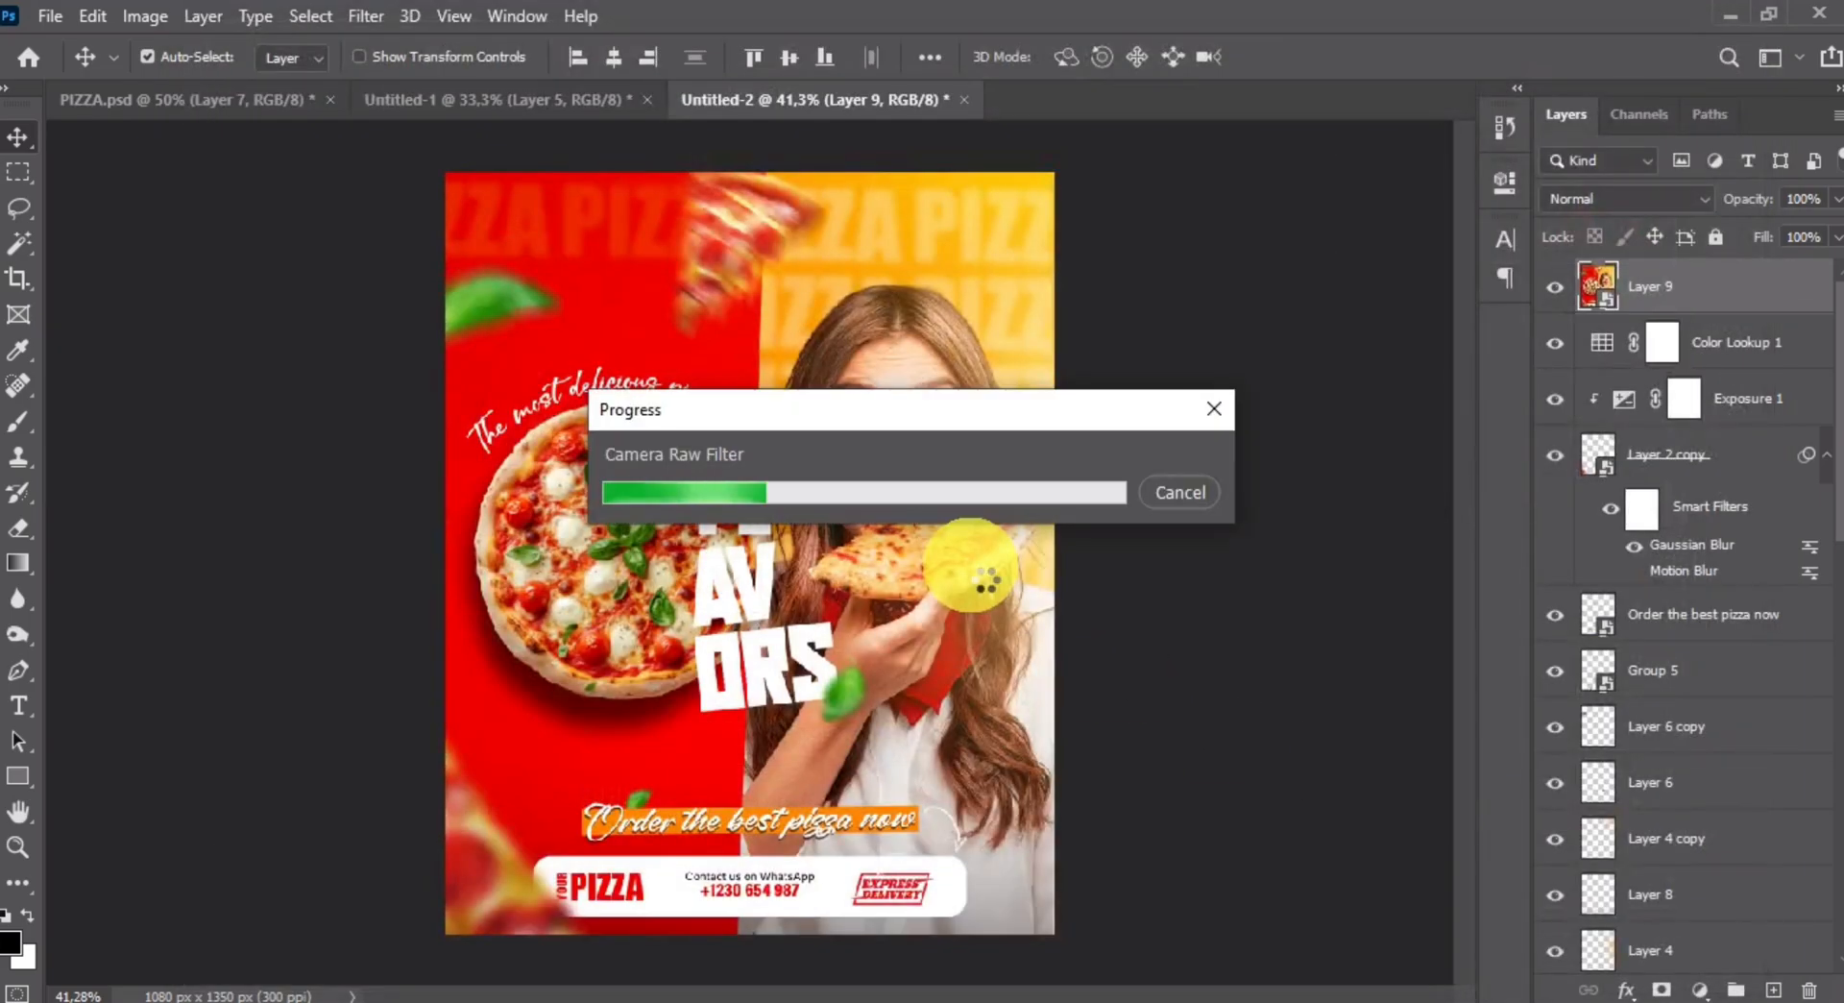
- Inspect the graded poster from top to bottom, both close up and as a whole
scroll(1162, 548, "down", 1)
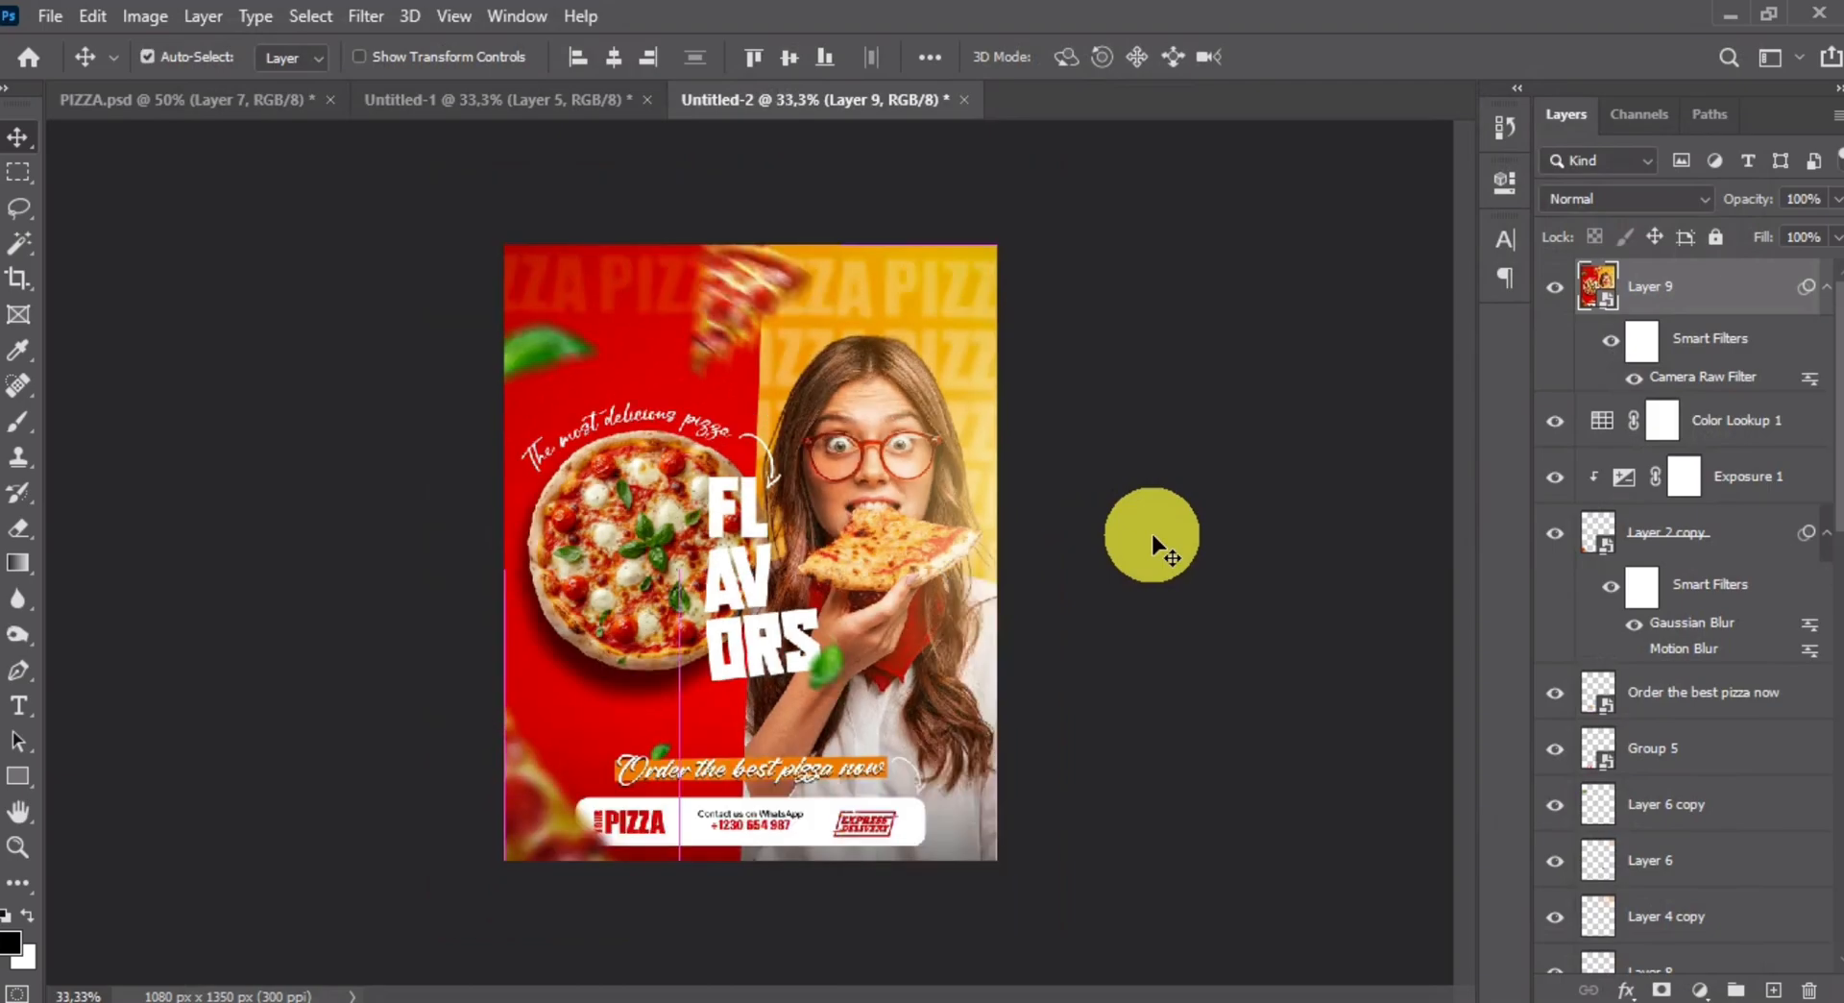
scroll(1162, 547, "up", 2)
scroll(1162, 548, "down", 2)
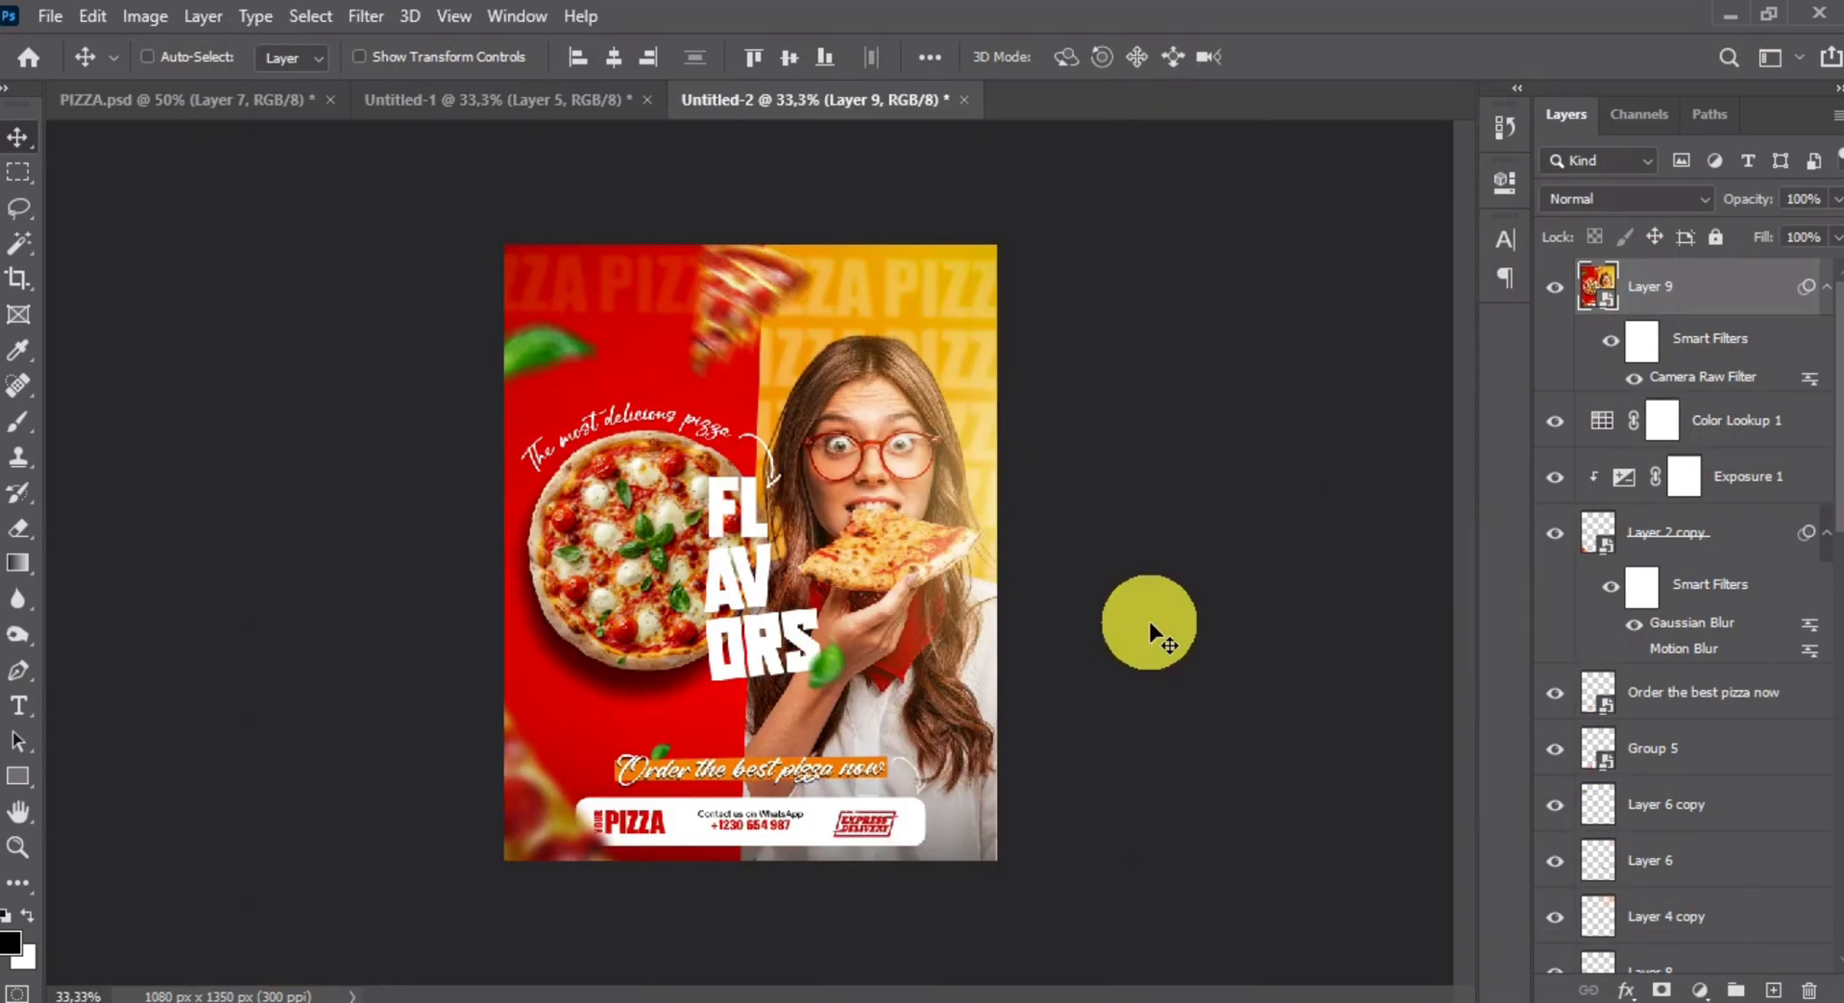
key("ctrl+plus")
scroll(1104, 624, "down", 2)
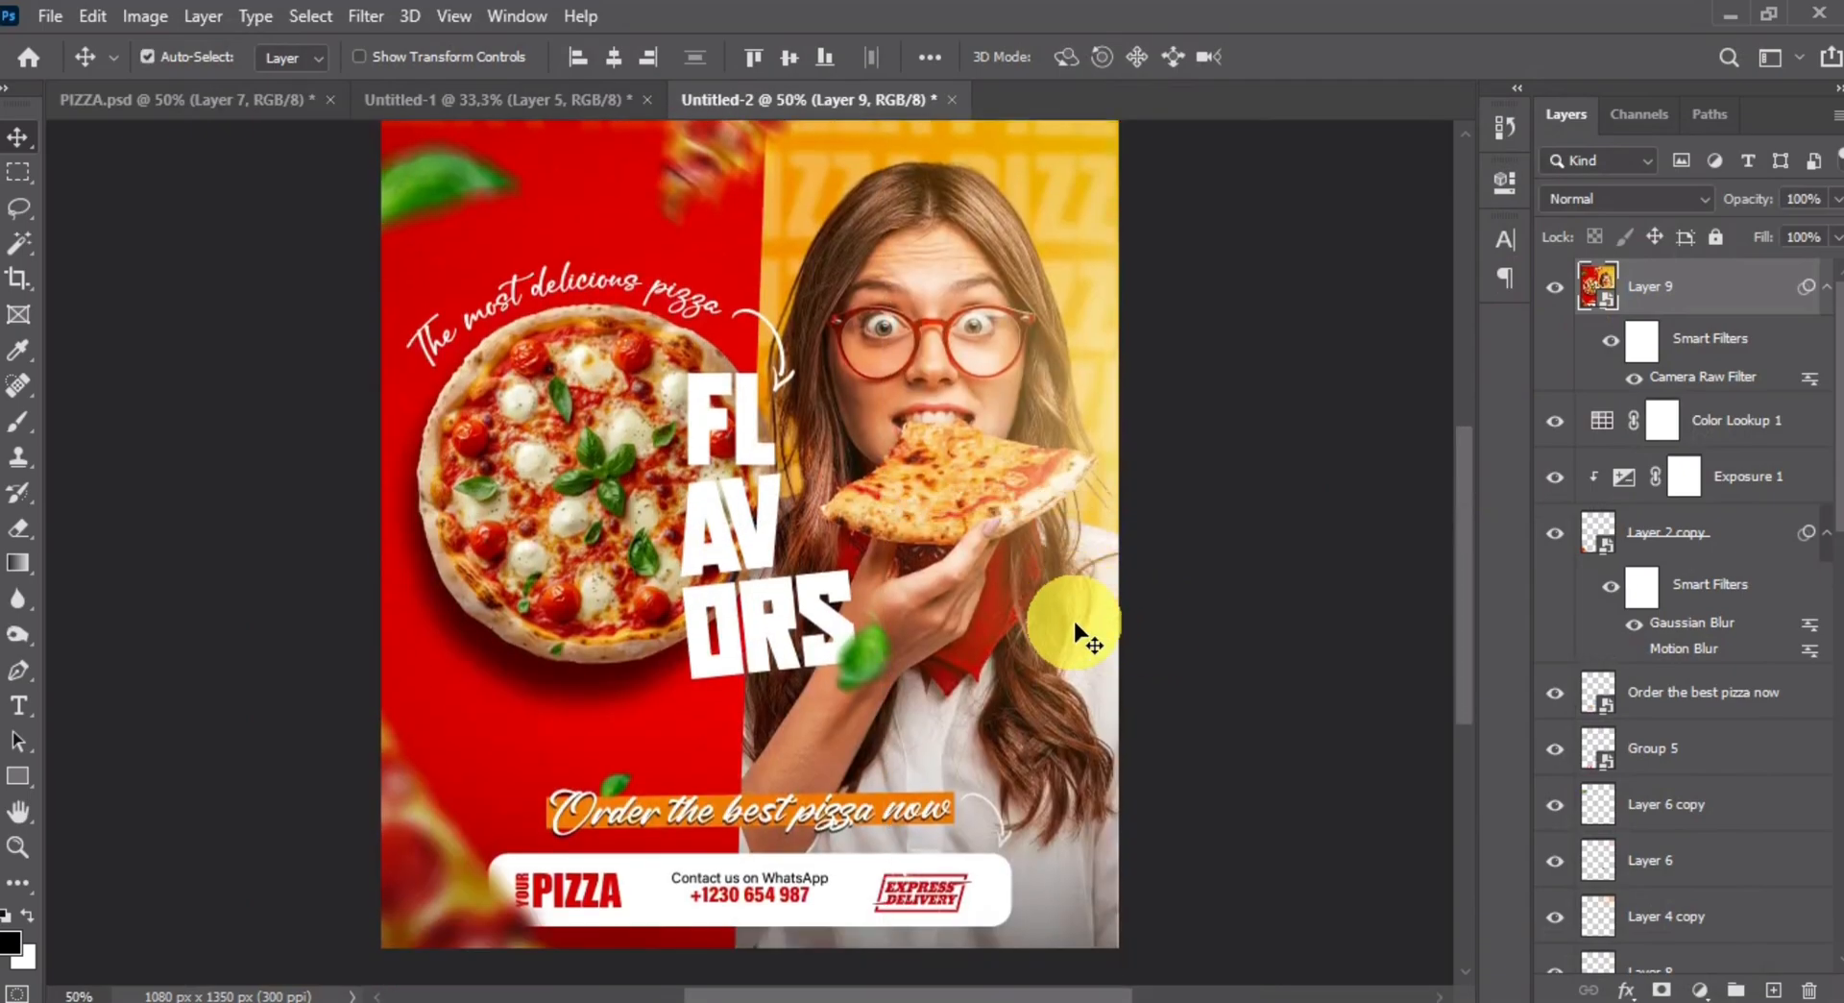
scroll(1124, 627, "up", 3)
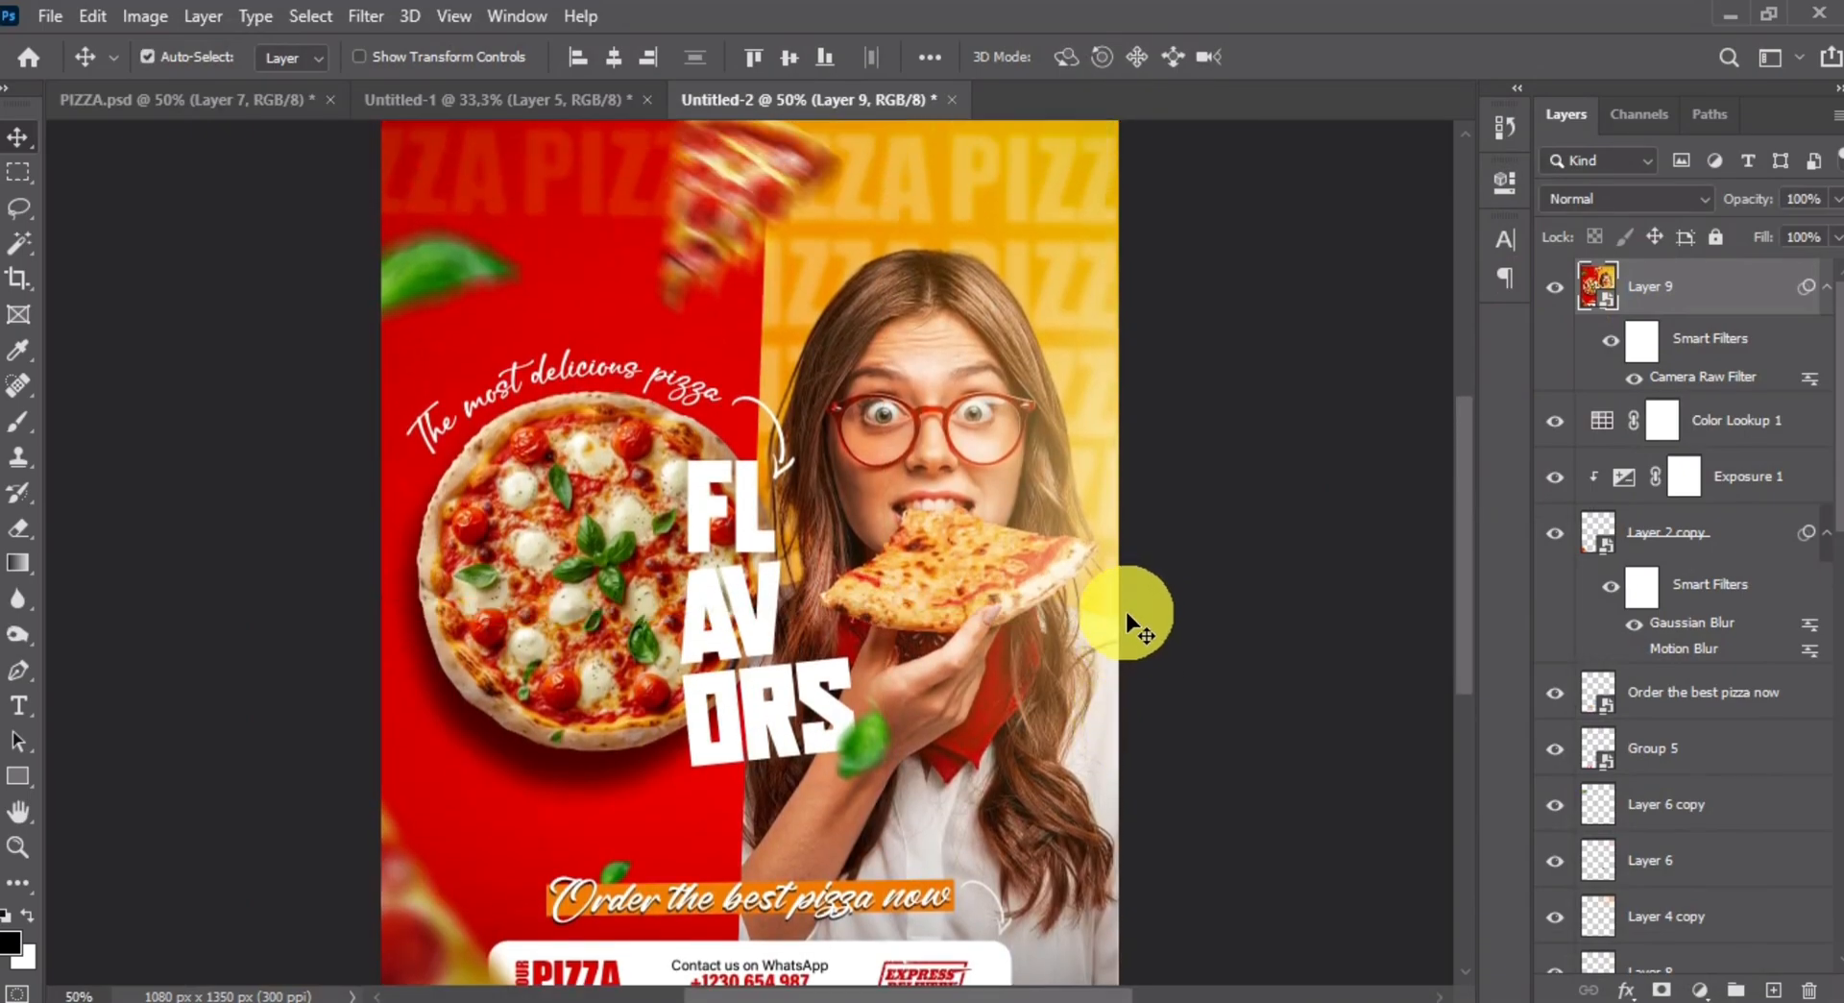
scroll(1153, 612, "down", 2)
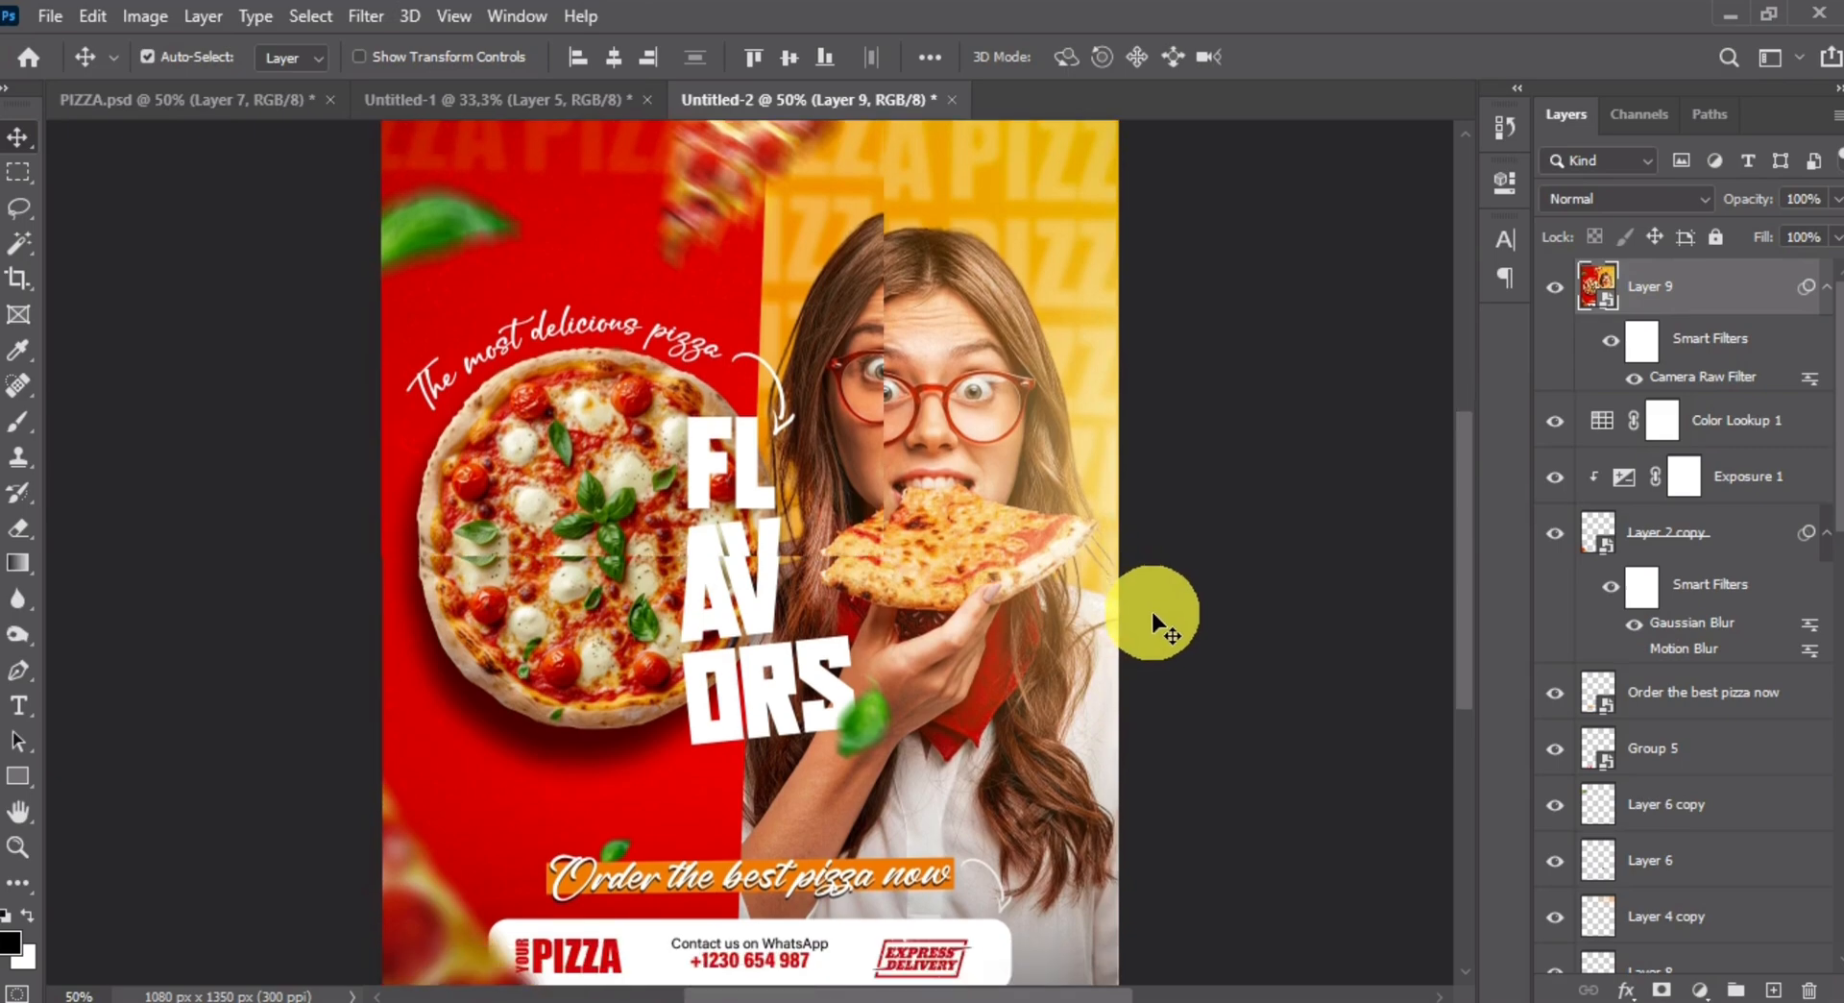
key("ctrl+minus")
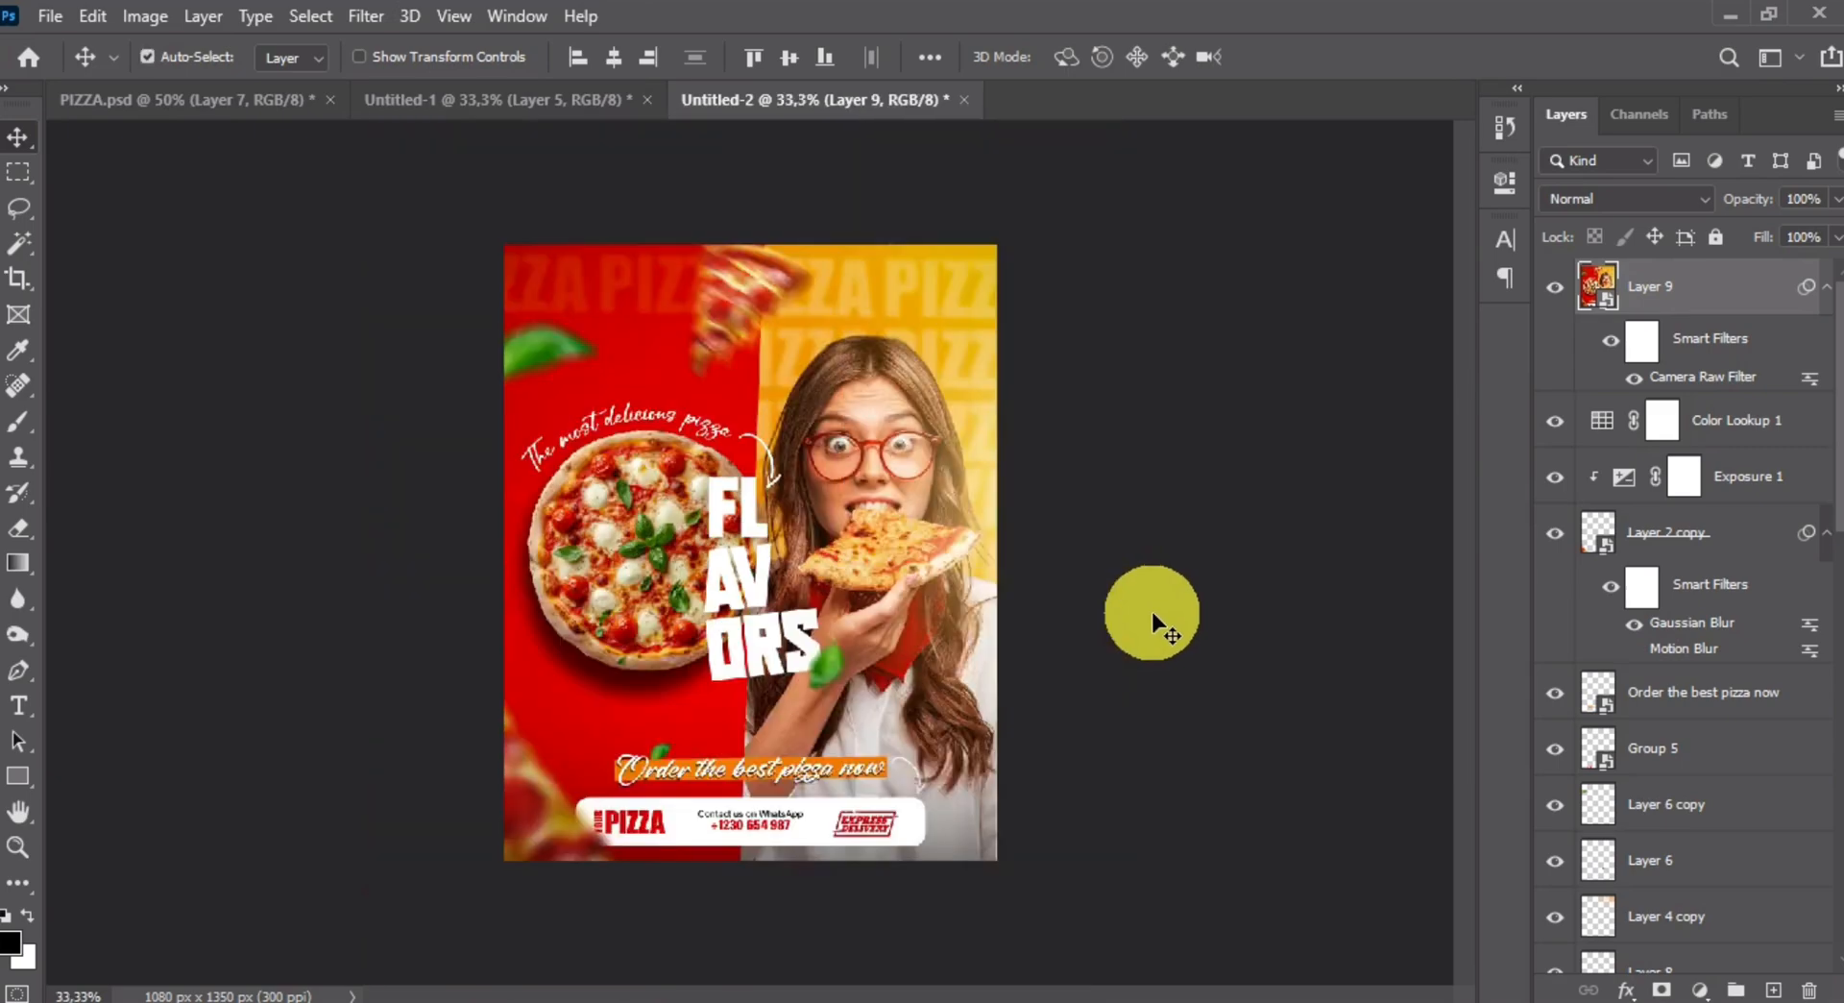